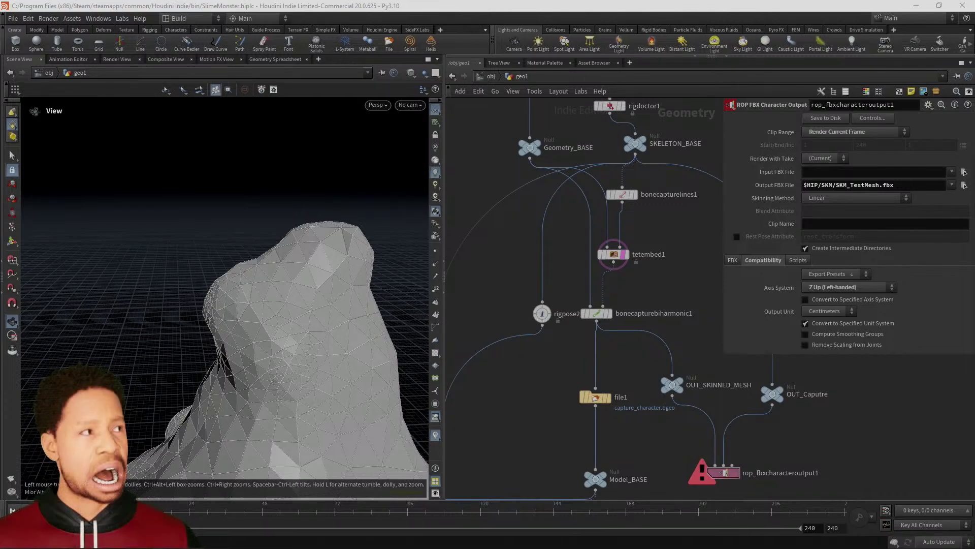
{"action": "scroll", "coordinate": [274, 341], "scroll_direction": "down", "scroll_amount": 5}
{"action": "middle_click_drag", "start_coordinate": [327, 371], "coordinate": [253, 290]}
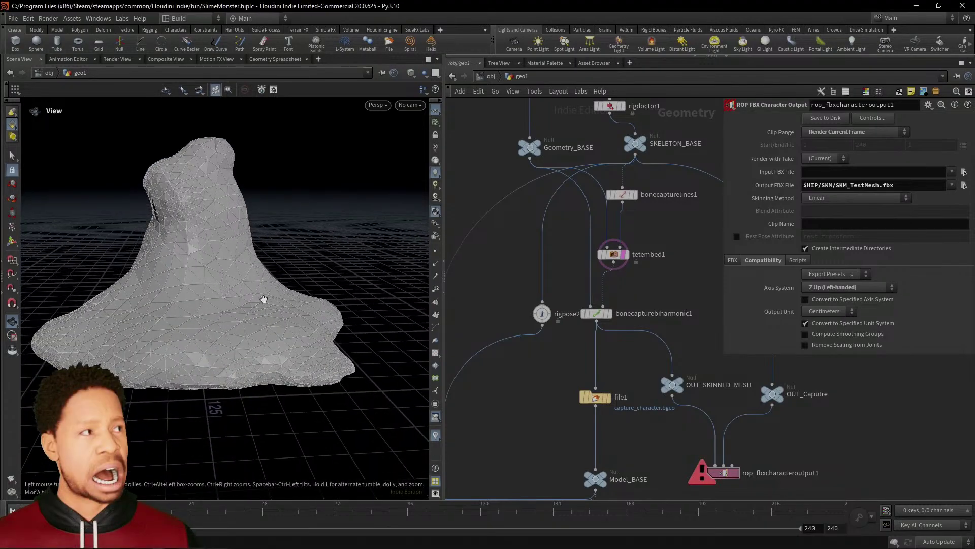
{"action": "left_click_drag", "start_coordinate": [263, 298], "coordinate": [310, 354]}
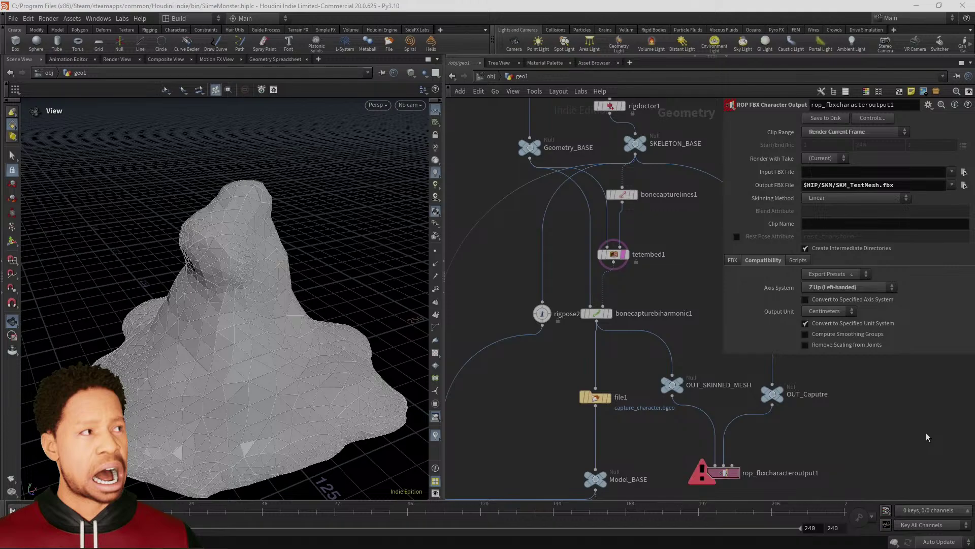
Move the rigpose2 node away from bonecapturebiharmonic1 to tidy the network and slightly reposition the Geometry_BASE null
{"action": "key", "text": "h"}
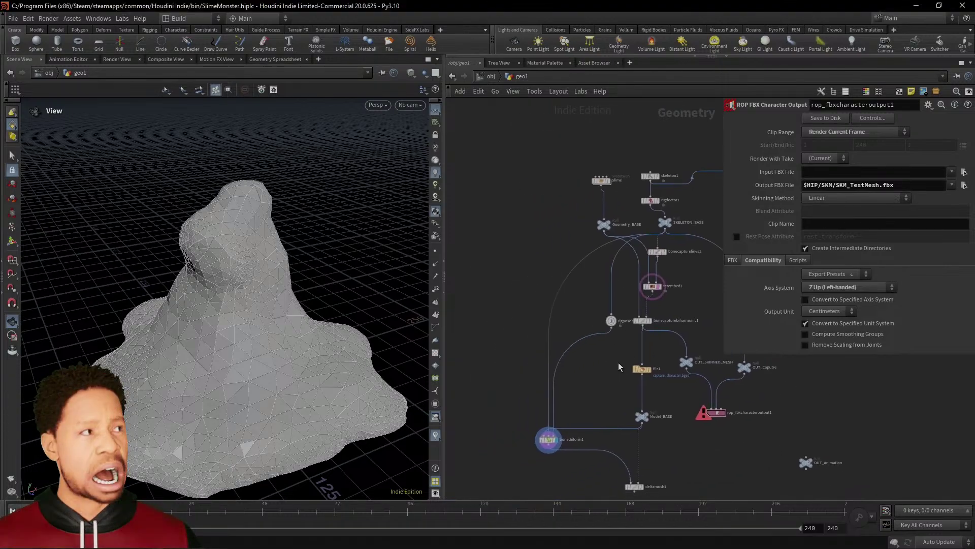
{"action": "left_click_drag", "start_coordinate": [610, 322], "coordinate": [568, 314]}
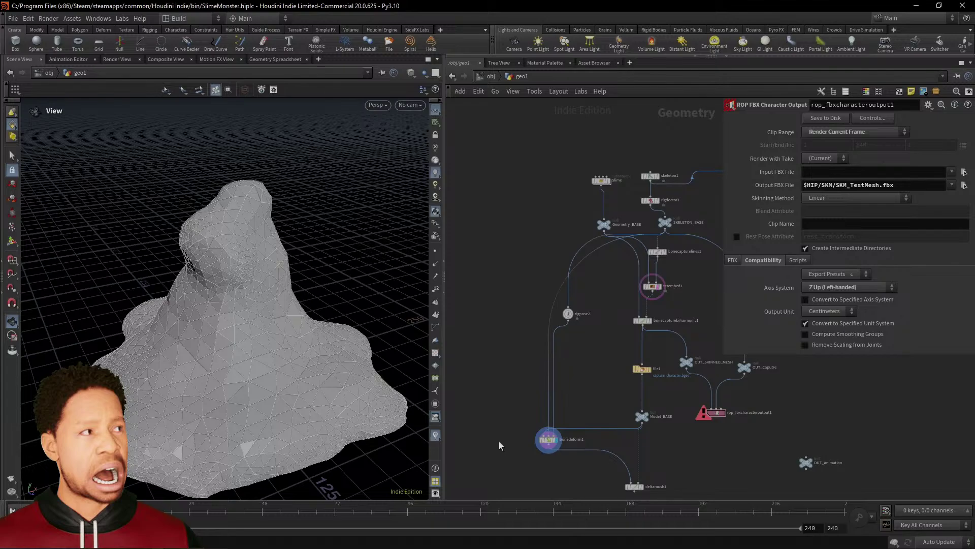
{"action": "mouse_move", "coordinate": [603, 223]}
{"action": "left_mouse_down"}
{"action": "mouse_move", "coordinate": [577, 228]}
{"action": "mouse_move", "coordinate": [599, 224]}
{"action": "left_mouse_up"}
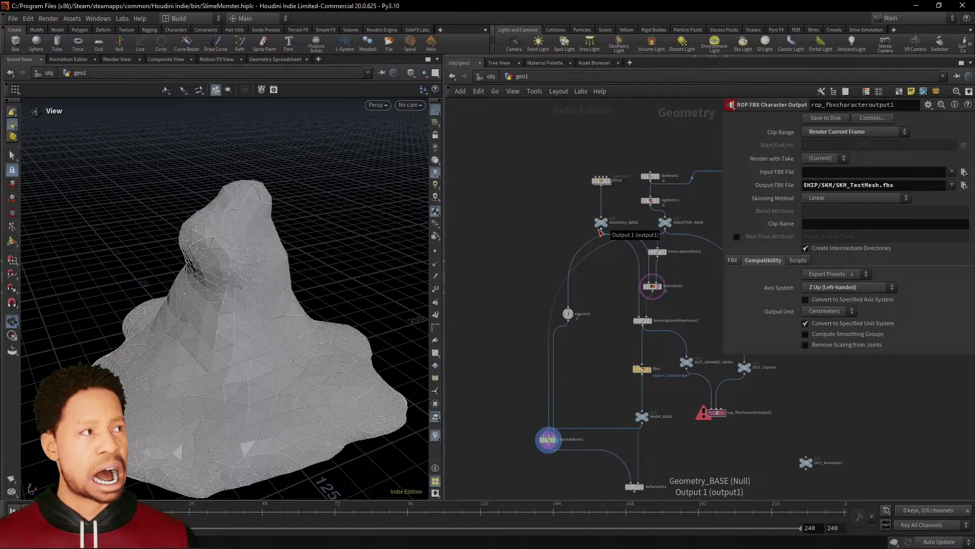
Go inside the Slime subnetwork that feeds Geometry_BASE
{"action": "middle_click_drag", "start_coordinate": [603, 384], "coordinate": [568, 285]}
{"action": "scroll", "coordinate": [536, 333], "scroll_direction": "up", "scroll_amount": 4}
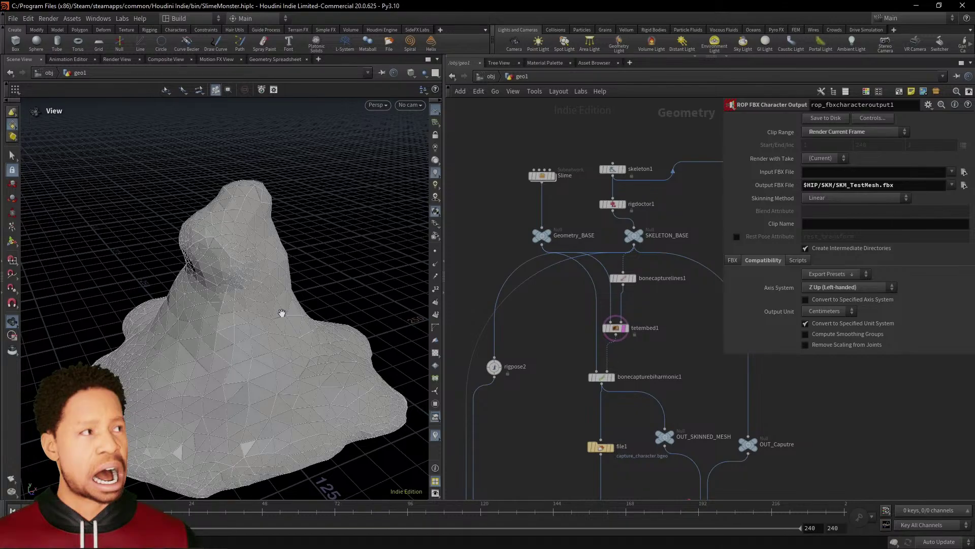
{"action": "double_click", "coordinate": [542, 175]}
Connect the outputs of copytopoints3 and copytopoints4 to merge2 to add the skulls to the slime body
{"action": "scroll", "coordinate": [536, 239], "scroll_direction": "down", "scroll_amount": 3}
{"action": "middle_click_drag", "start_coordinate": [550, 222], "coordinate": [558, 296]}
{"action": "scroll", "coordinate": [553, 282], "scroll_direction": "up", "scroll_amount": 1}
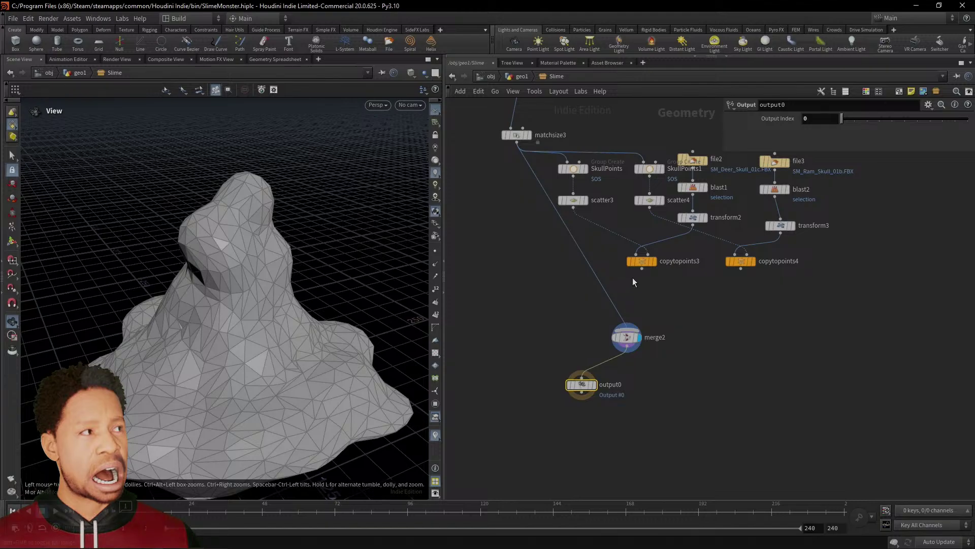
{"action": "left_click", "coordinate": [642, 269]}
{"action": "left_click", "coordinate": [636, 332]}
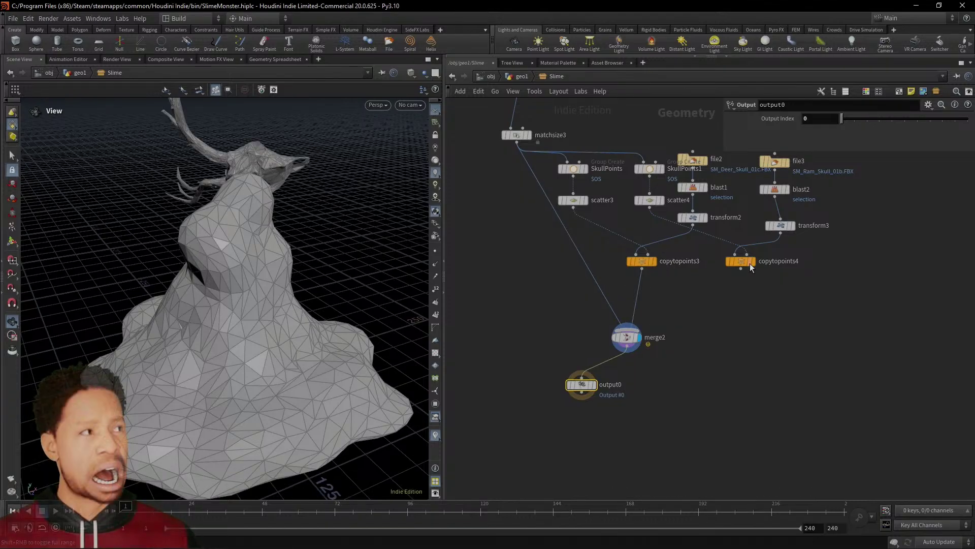
{"action": "left_click", "coordinate": [741, 269]}
{"action": "left_click", "coordinate": [660, 340]}
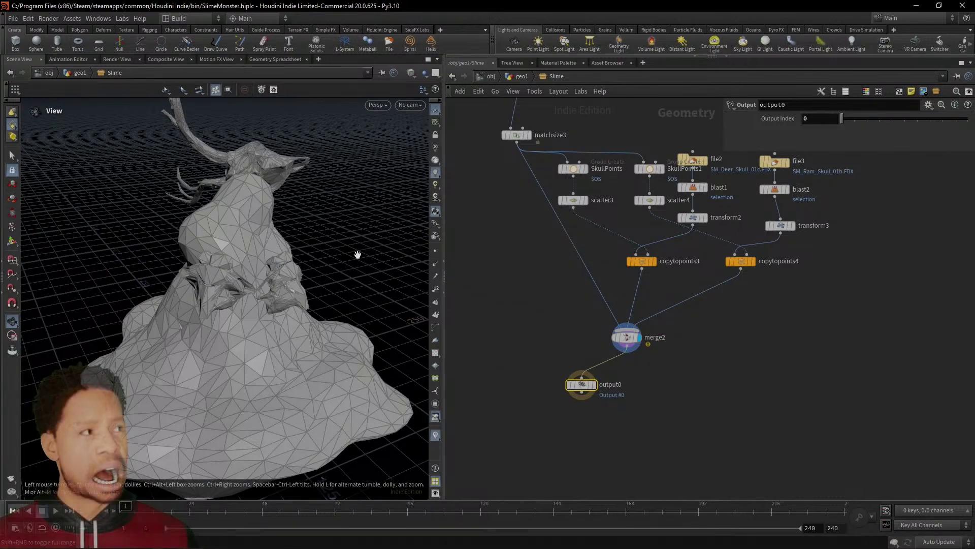
{"action": "left_click_drag", "start_coordinate": [357, 252], "coordinate": [419, 242]}
{"action": "scroll", "coordinate": [580, 221], "scroll_direction": "down", "scroll_amount": 5}
Move the upstream node group, from the sphere sources through box_clip1, closer to vdbfrompolygons1
{"action": "middle_click_drag", "start_coordinate": [578, 210], "coordinate": [608, 398]}
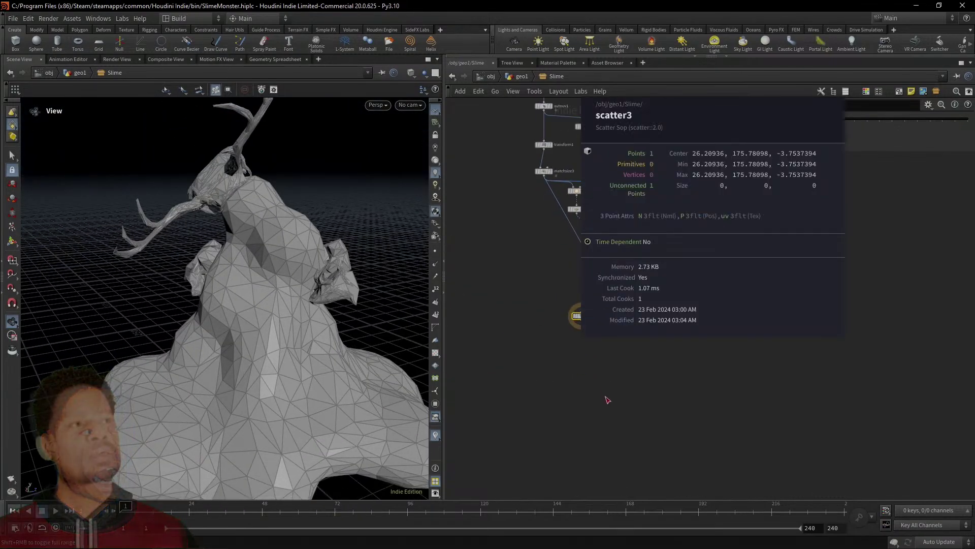
{"action": "middle_click_drag", "start_coordinate": [552, 277], "coordinate": [583, 407]}
{"action": "middle_click_drag", "start_coordinate": [541, 171], "coordinate": [555, 382]}
{"action": "middle_click_drag", "start_coordinate": [593, 264], "coordinate": [585, 366]}
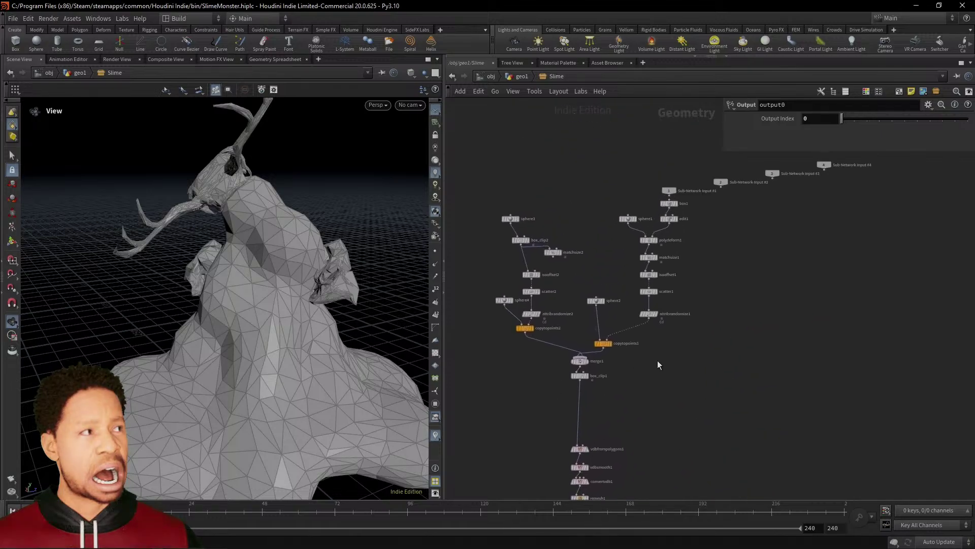
{"action": "scroll", "coordinate": [846, 373], "scroll_direction": "down", "scroll_amount": 3}
{"action": "left_click_drag", "start_coordinate": [715, 387], "coordinate": [588, 185]}
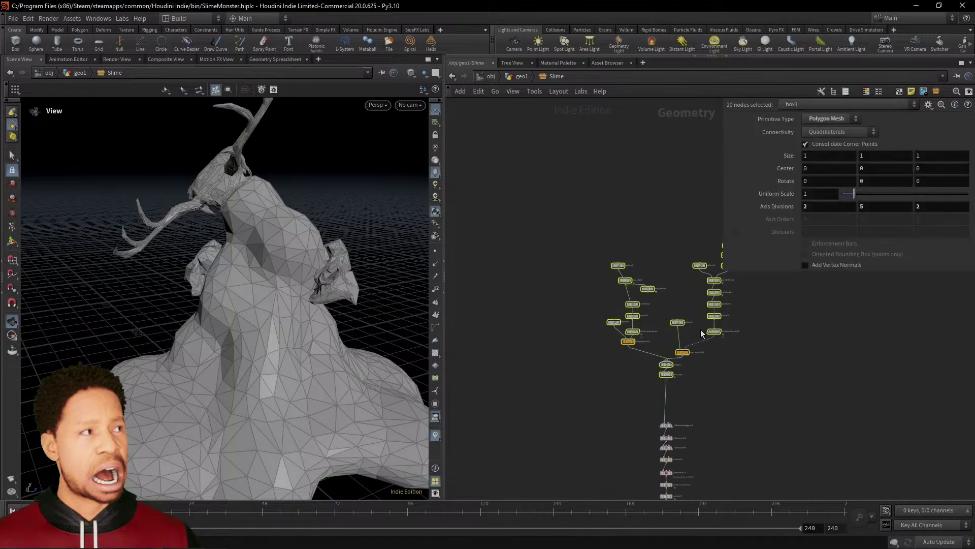
{"action": "scroll", "coordinate": [700, 329], "scroll_direction": "up", "scroll_amount": 4}
{"action": "left_click_drag", "start_coordinate": [634, 342], "coordinate": [629, 387]}
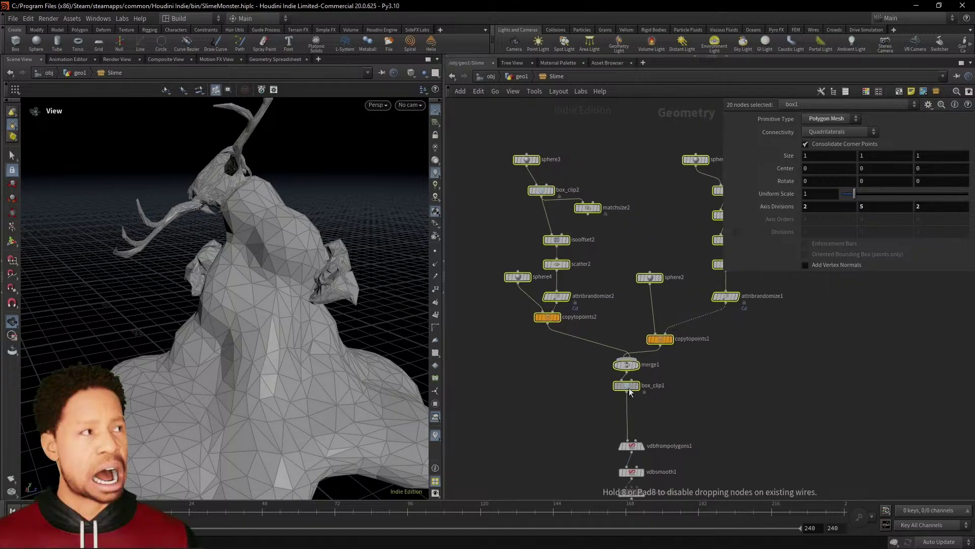
{"action": "scroll", "coordinate": [719, 392], "scroll_direction": "up", "scroll_amount": 2}
{"action": "left_click", "coordinate": [713, 394]}
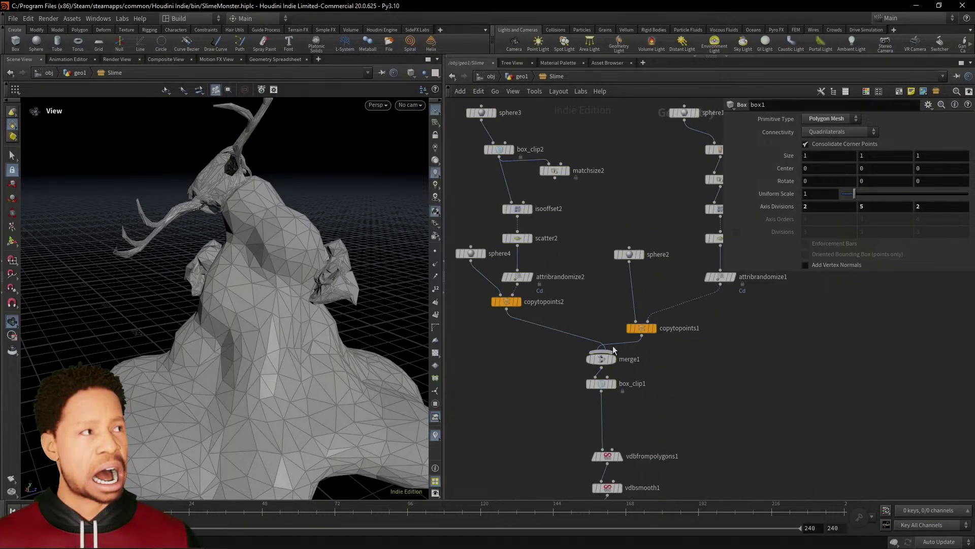
Display the output of sphere2 and frame the sphere in the 3D view to examine it
{"action": "middle_click_drag", "start_coordinate": [638, 264], "coordinate": [585, 314]}
{"action": "left_click", "coordinate": [589, 305]}
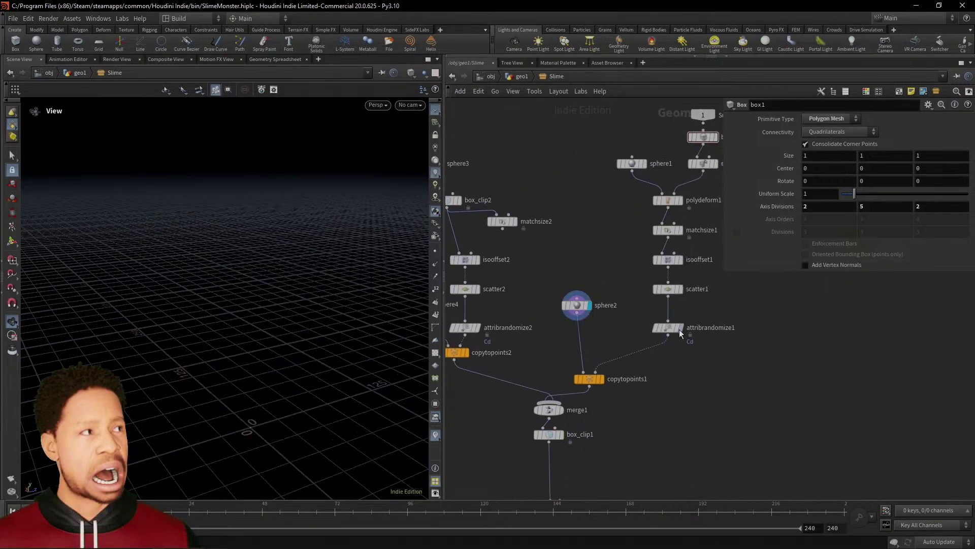
{"action": "scroll", "coordinate": [325, 394], "scroll_direction": "up", "scroll_amount": 3}
{"action": "left_click_drag", "start_coordinate": [325, 394], "coordinate": [310, 412]}
{"action": "middle_click_drag", "start_coordinate": [303, 429], "coordinate": [294, 300]}
{"action": "scroll", "coordinate": [312, 374], "scroll_direction": "down", "scroll_amount": 3}
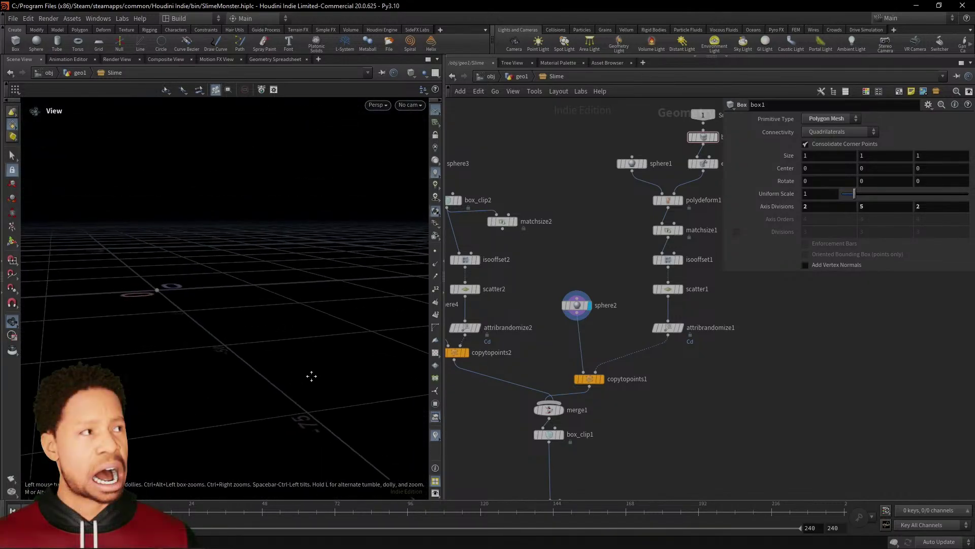
{"action": "middle_click_drag", "start_coordinate": [312, 374], "coordinate": [132, 159]}
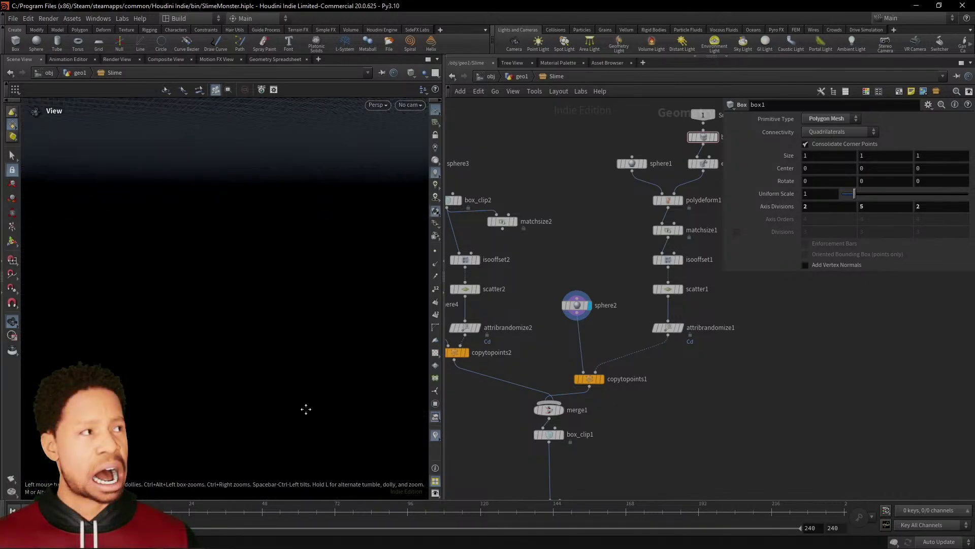
{"action": "middle_click_drag", "start_coordinate": [305, 409], "coordinate": [260, 380]}
{"action": "key", "text": "space+f"}
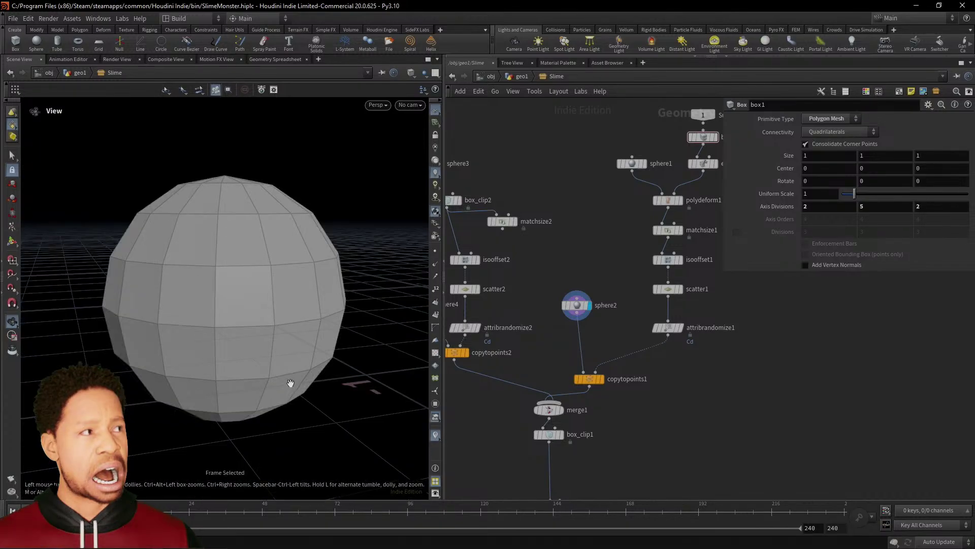
{"action": "left_click_drag", "start_coordinate": [332, 351], "coordinate": [327, 386]}
{"action": "scroll", "coordinate": [327, 386], "scroll_direction": "down", "scroll_amount": 5}
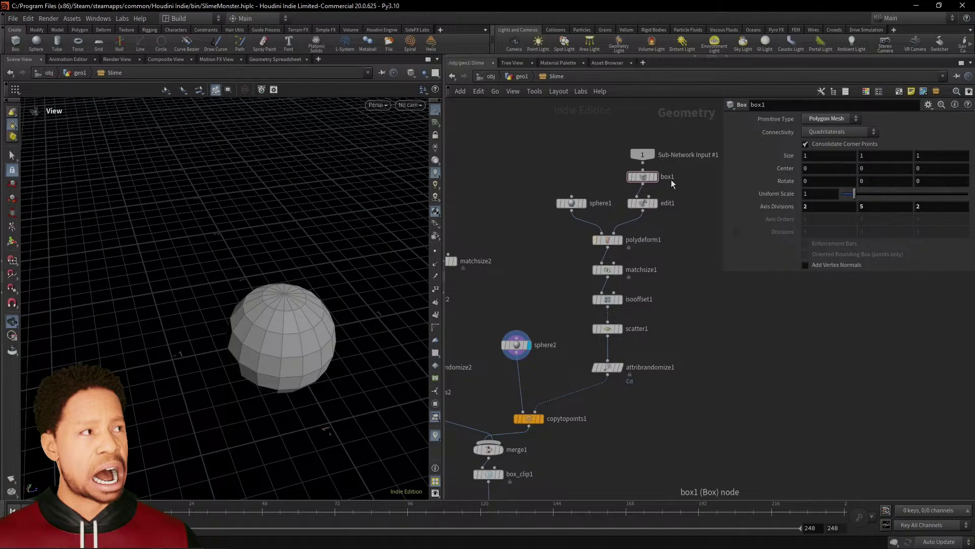
Display the sphere copies from copytopoints1 and from copytopoints2 and examine each set in the 3D view
{"action": "middle_click_drag", "start_coordinate": [545, 420], "coordinate": [586, 335]}
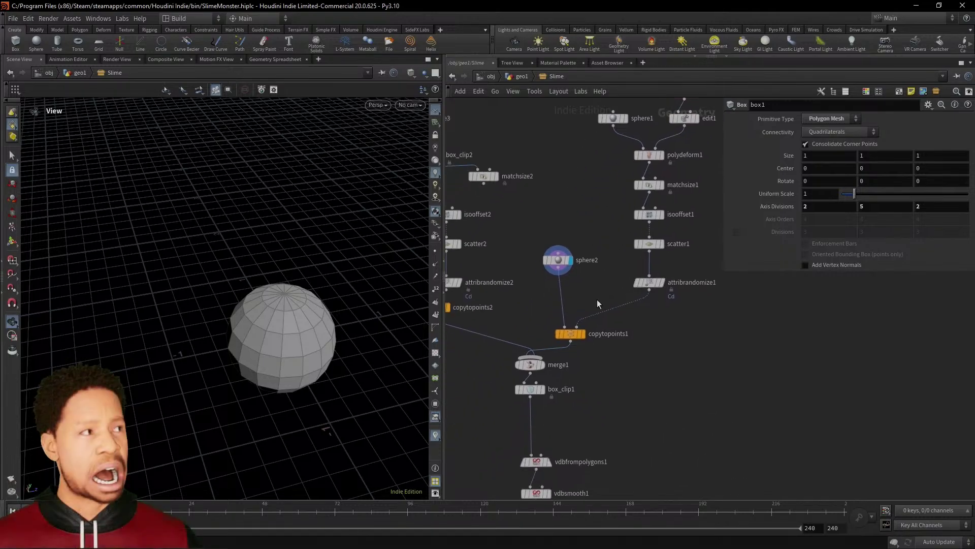
{"action": "left_click", "coordinate": [587, 336]}
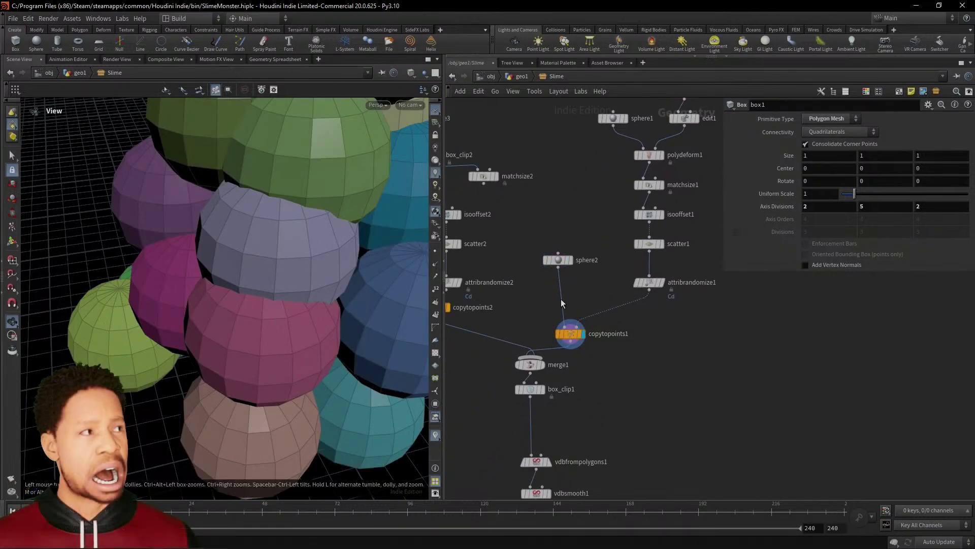
{"action": "scroll", "coordinate": [227, 307], "scroll_direction": "down", "scroll_amount": 5}
{"action": "left_click_drag", "start_coordinate": [227, 307], "coordinate": [243, 259]}
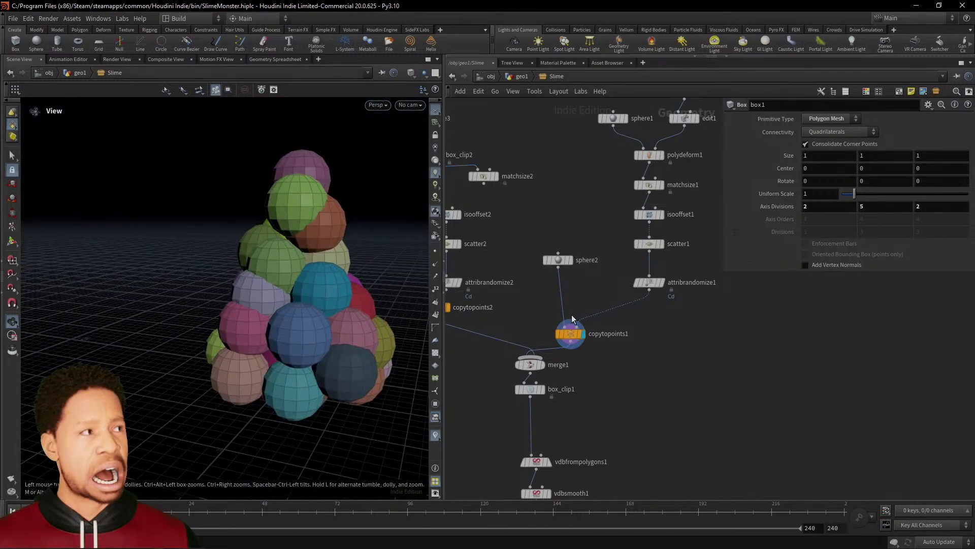
{"action": "middle_click_drag", "start_coordinate": [608, 361], "coordinate": [727, 388]}
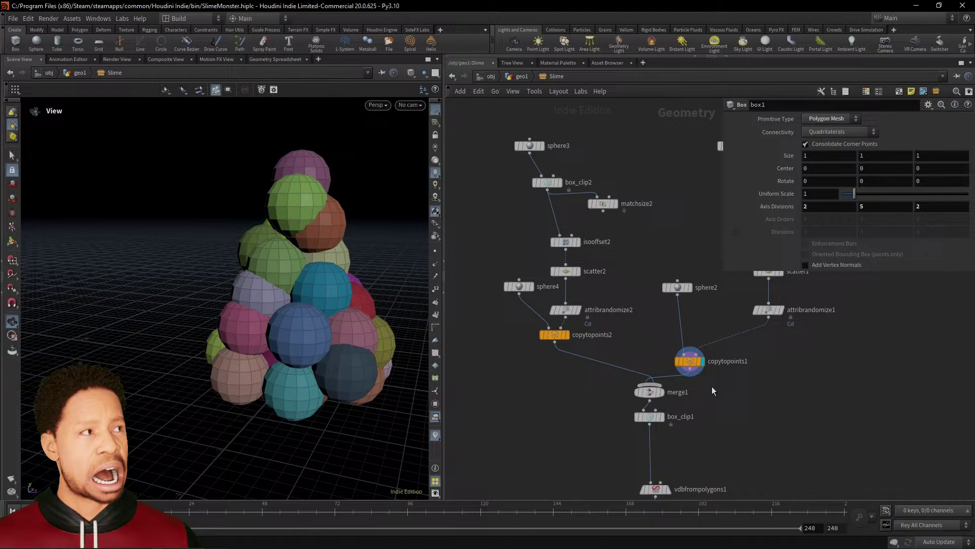
{"action": "left_click", "coordinate": [568, 336]}
{"action": "left_click_drag", "start_coordinate": [261, 311], "coordinate": [227, 325]}
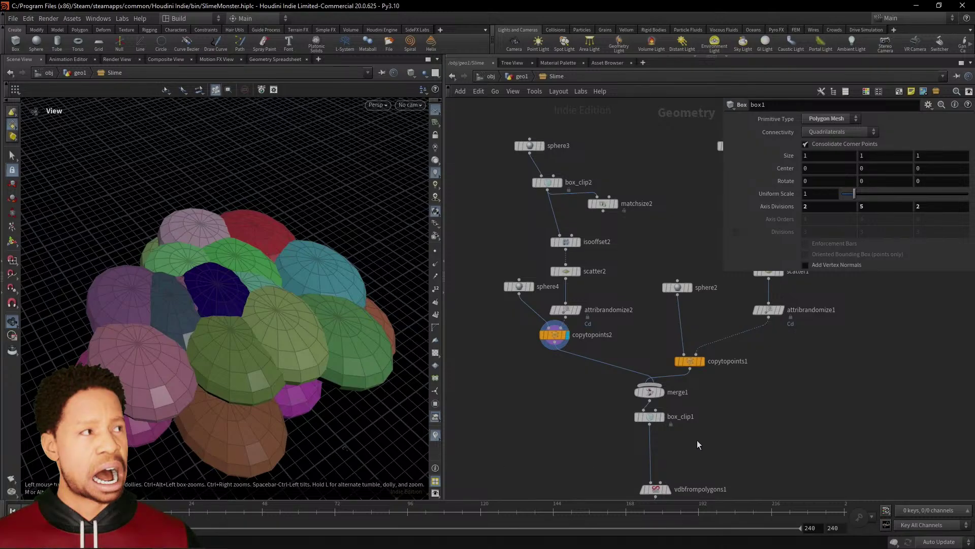
Display the outputs of merge1 and box_clip1 and examine the clipped underside of the combined spheres
{"action": "left_click", "coordinate": [661, 391]}
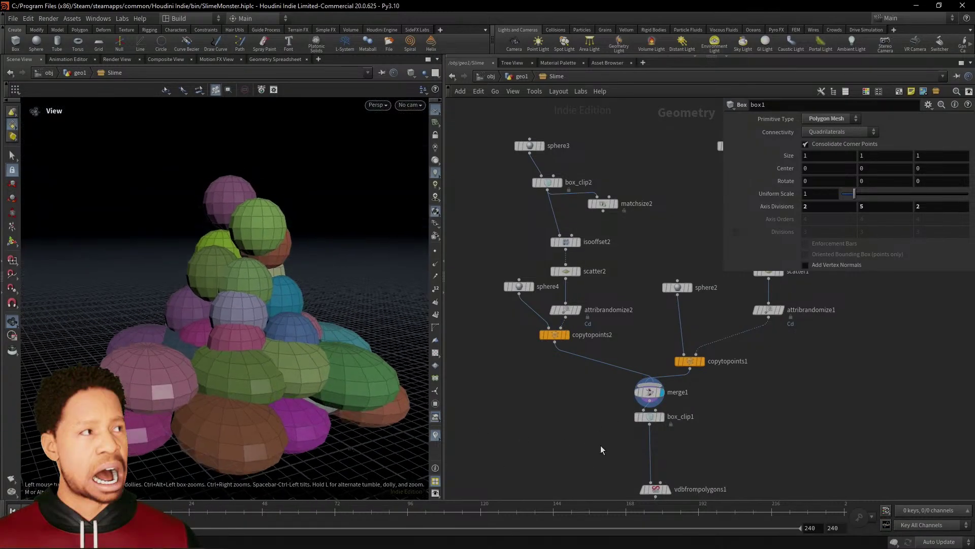
{"action": "left_click", "coordinate": [661, 416]}
{"action": "middle_click_drag", "start_coordinate": [266, 446], "coordinate": [259, 378]}
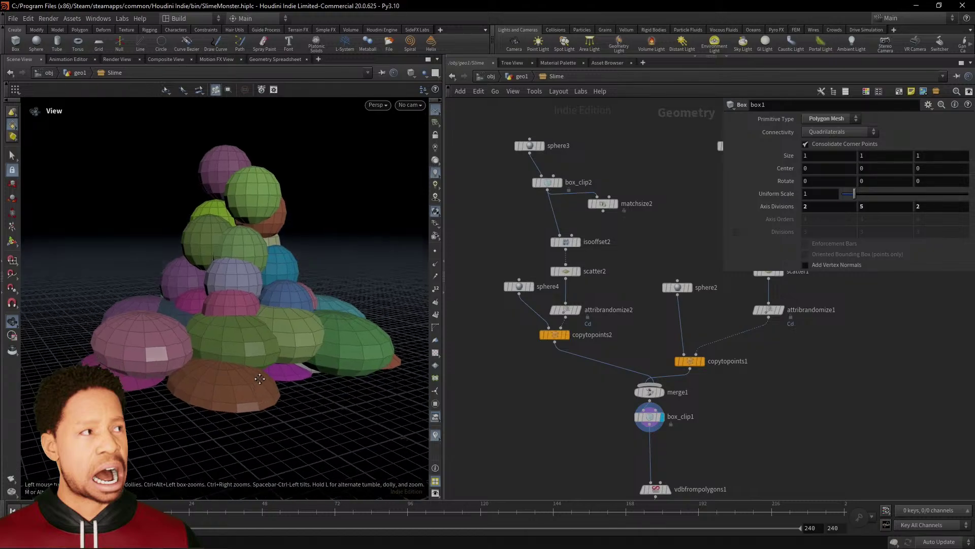
{"action": "left_click_drag", "start_coordinate": [260, 378], "coordinate": [285, 366]}
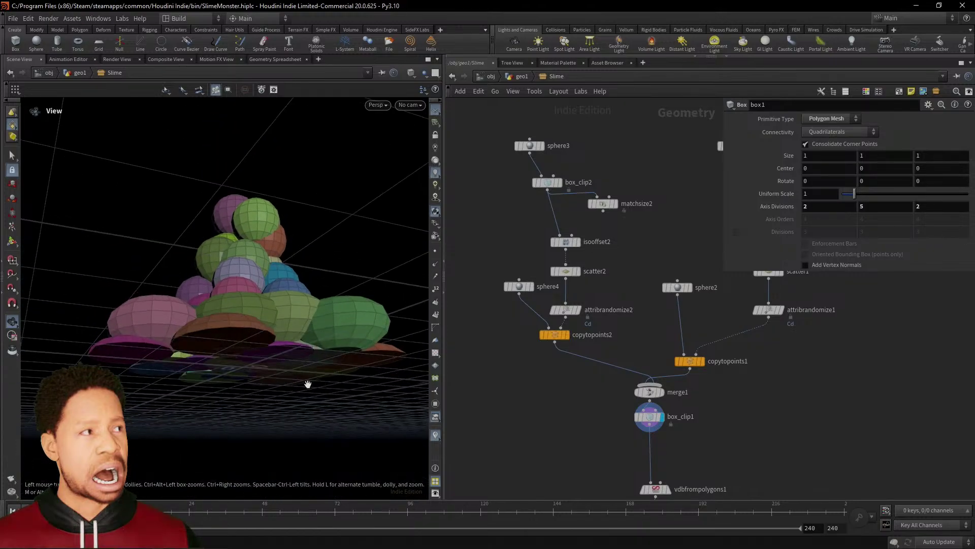
{"action": "left_click_drag", "start_coordinate": [198, 381], "coordinate": [320, 377]}
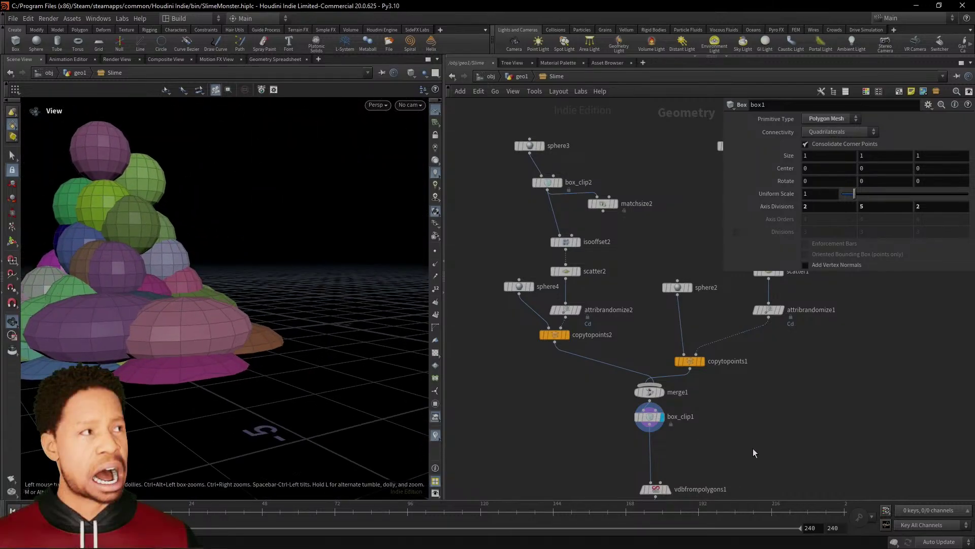
Display vdbfrompolygons1, vdbsmooth1 and convertvdb1 in turn to inspect how the spheres become one smooth mesh
{"action": "middle_click_drag", "start_coordinate": [753, 448], "coordinate": [700, 289]}
{"action": "left_click", "coordinate": [616, 330]}
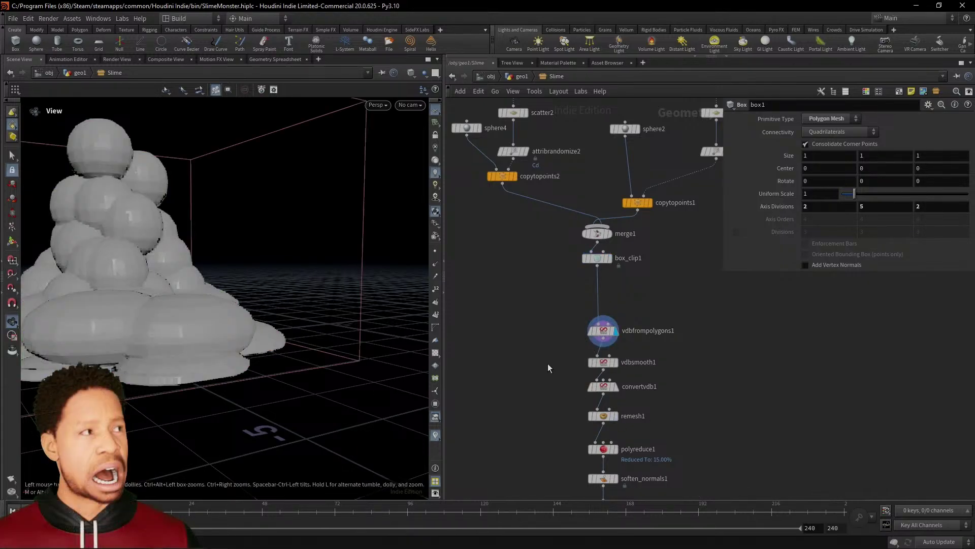
{"action": "left_click", "coordinate": [617, 362]}
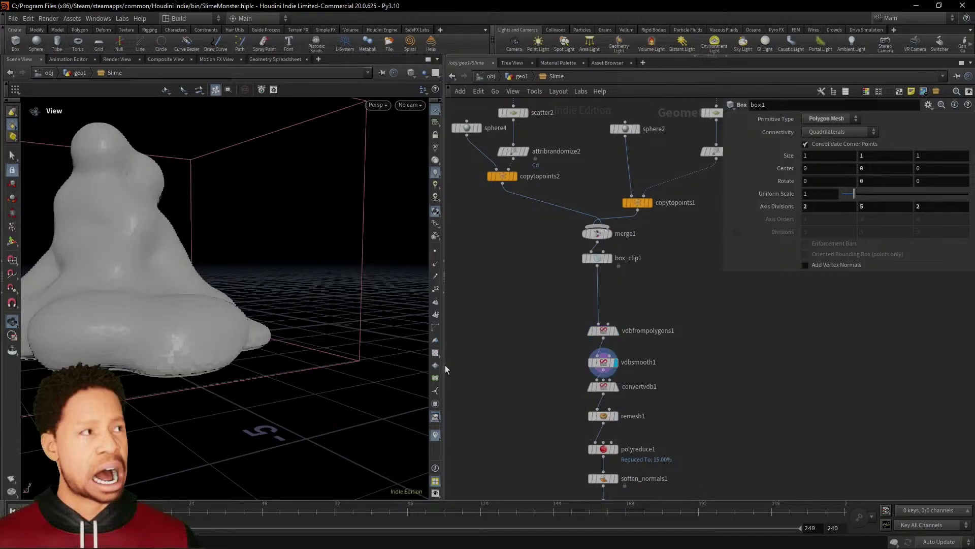
{"action": "left_click_drag", "start_coordinate": [290, 325], "coordinate": [355, 308]}
{"action": "left_click", "coordinate": [614, 391]}
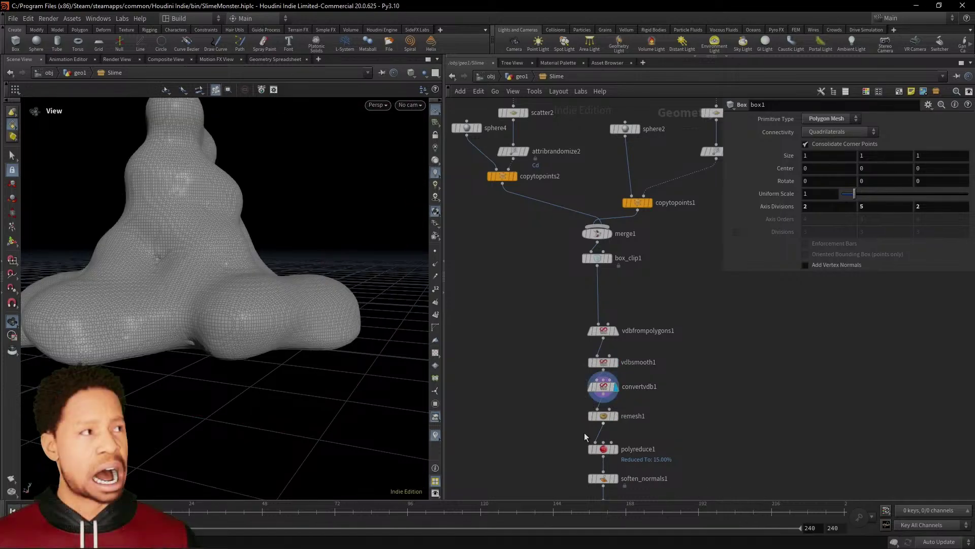
{"action": "left_click_drag", "start_coordinate": [226, 352], "coordinate": [310, 362]}
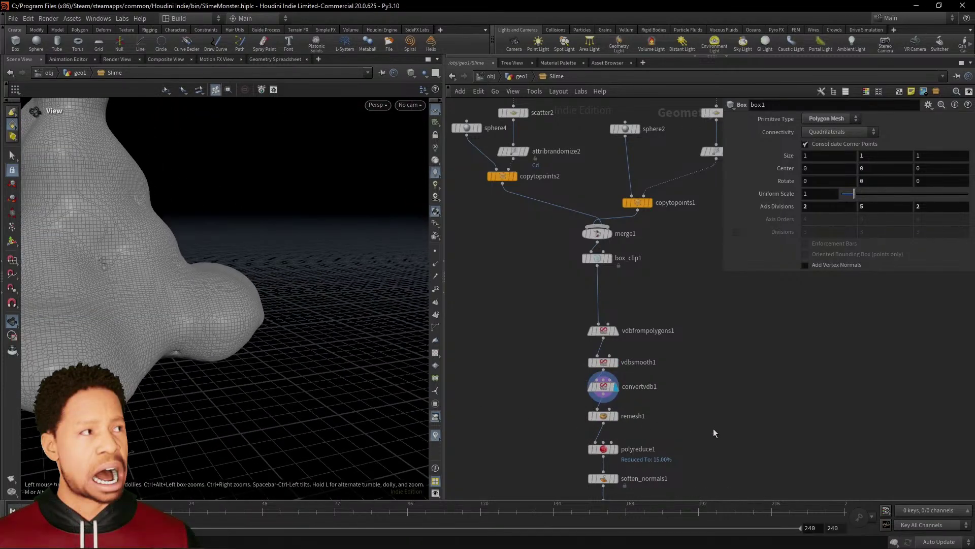
Display the outputs of remesh1 and polyreduce1 and examine the slime mesh topology
{"action": "middle_click_drag", "start_coordinate": [686, 427], "coordinate": [679, 354]}
{"action": "left_click", "coordinate": [610, 343]}
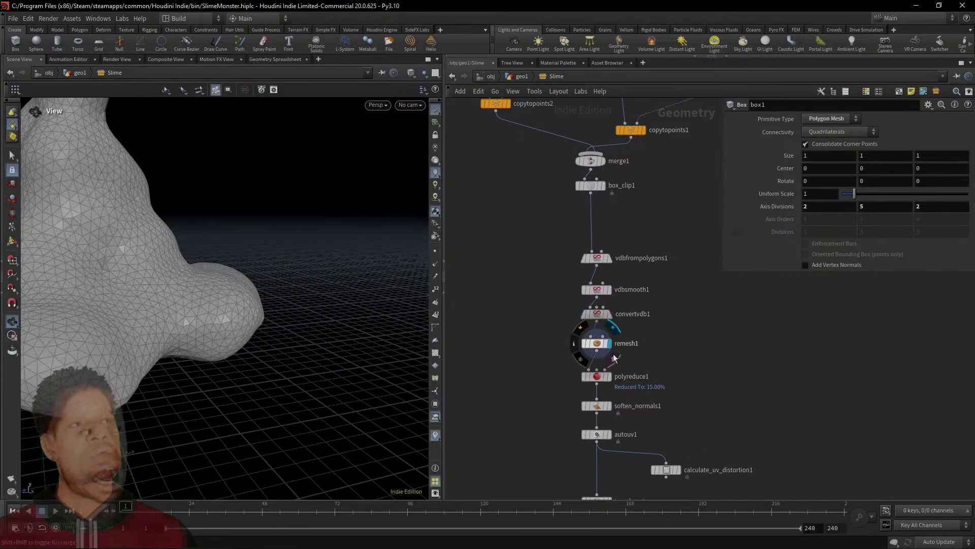
{"action": "left_click", "coordinate": [612, 379]}
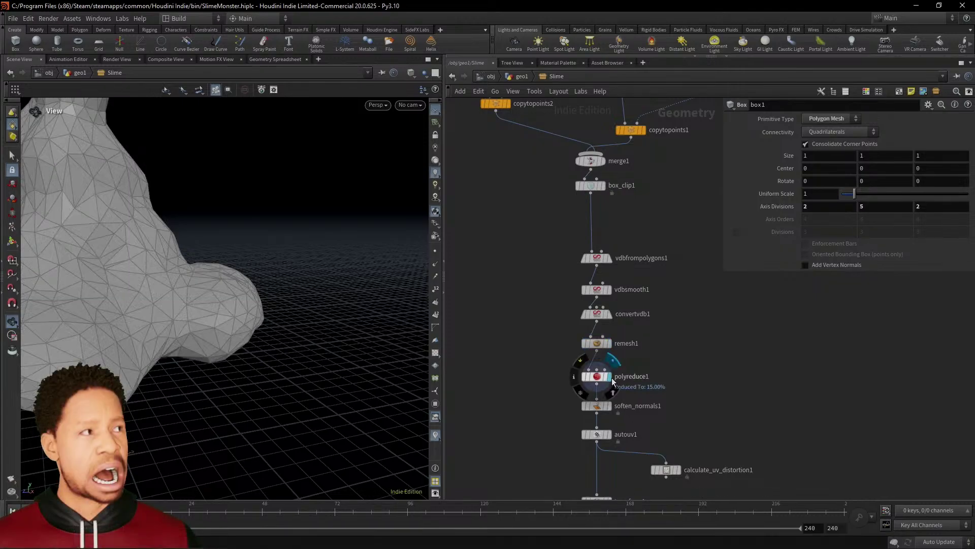
{"action": "left_click_drag", "start_coordinate": [240, 388], "coordinate": [214, 354]}
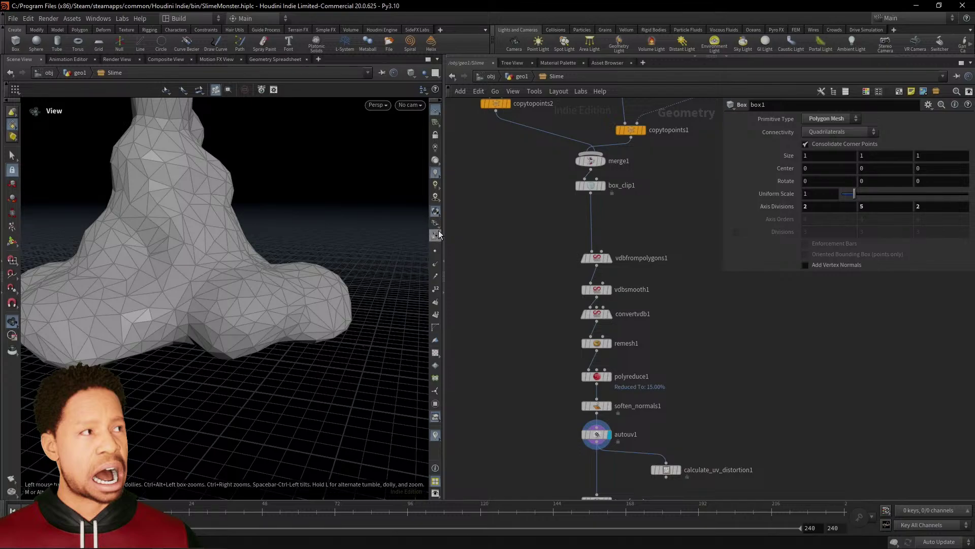
Show the UV texture on the autouv1 mesh, compare the color, black-and-white and UDIM grids, and settle on UV grid (grey)
{"action": "left_click", "coordinate": [436, 355]}
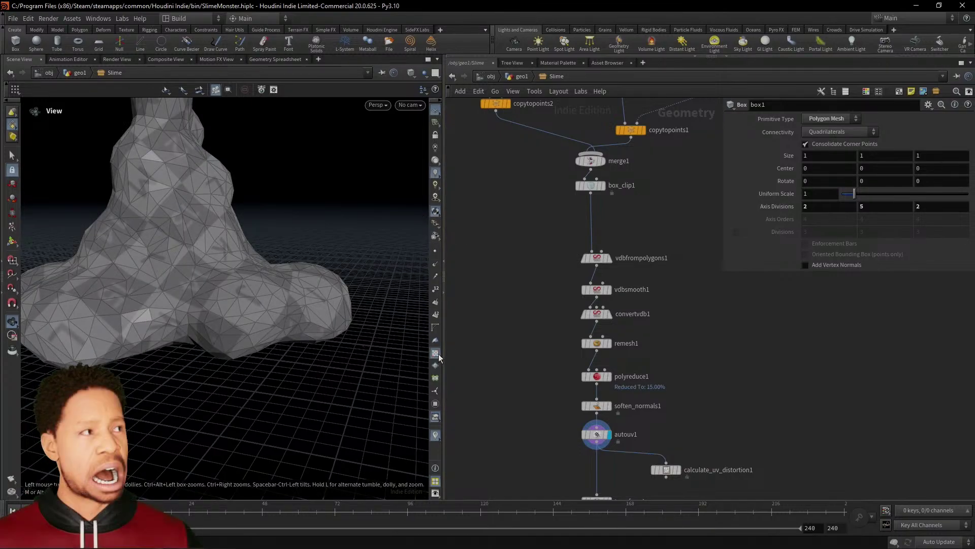
{"action": "left_click", "coordinate": [437, 354]}
{"action": "left_click", "coordinate": [465, 370]}
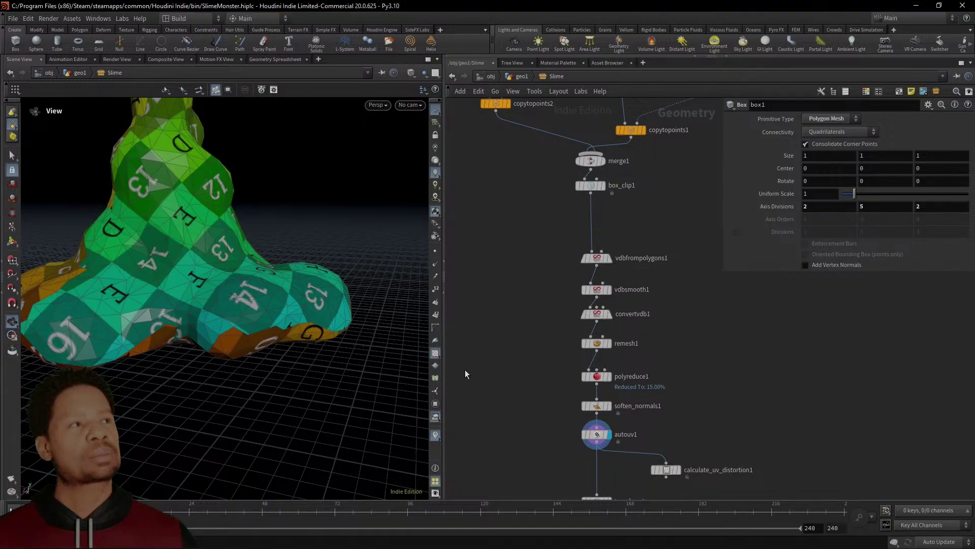
{"action": "left_click", "coordinate": [437, 356]}
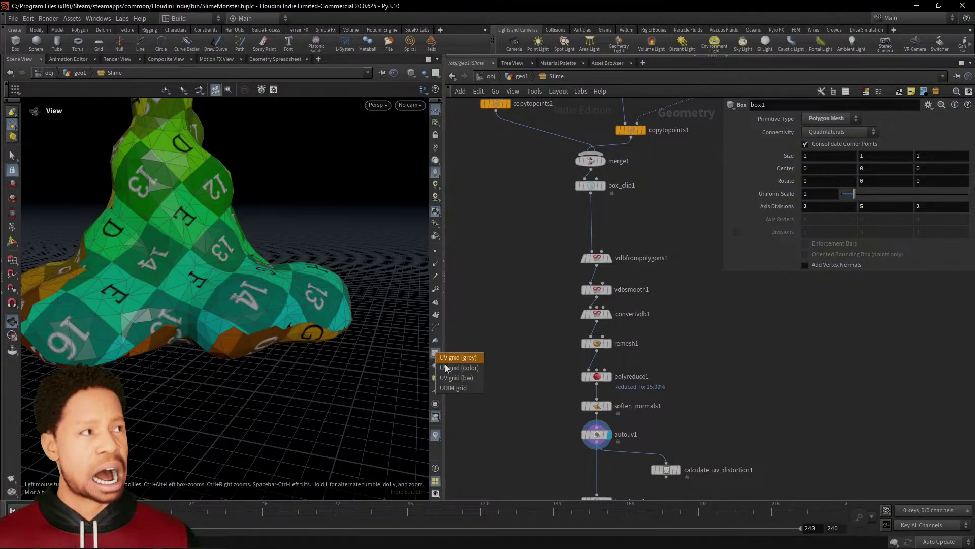
{"action": "left_click", "coordinate": [458, 387]}
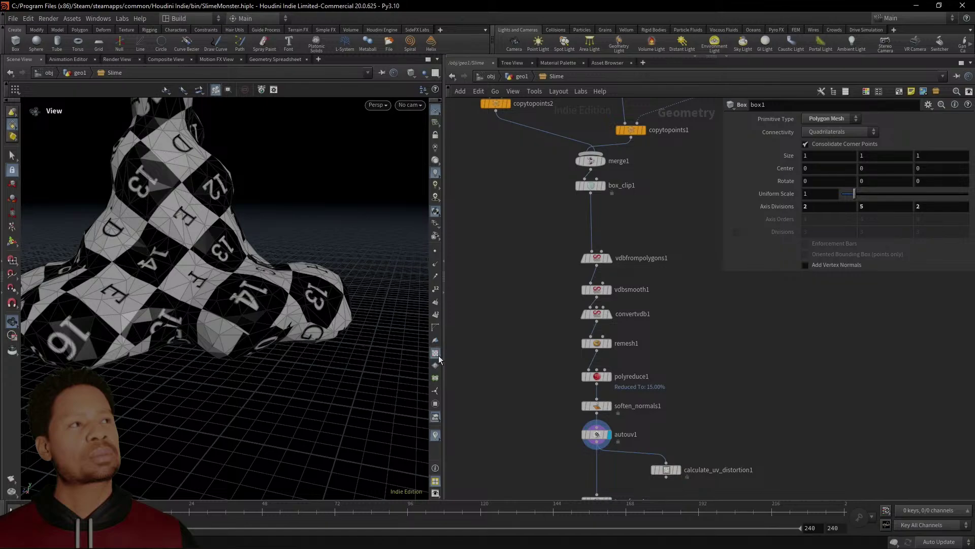
{"action": "left_click", "coordinate": [438, 356]}
{"action": "left_click", "coordinate": [463, 392]}
{"action": "left_click", "coordinate": [435, 353]}
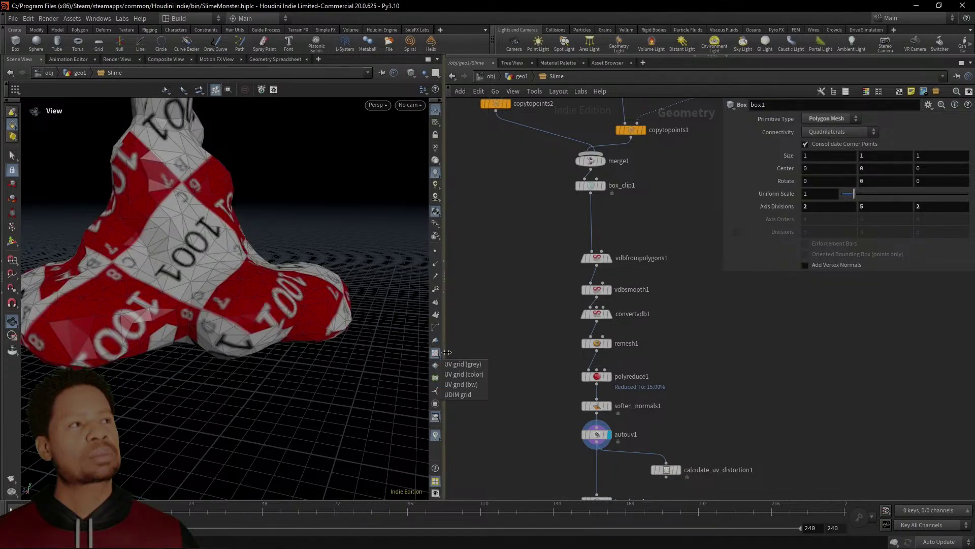
{"action": "left_click", "coordinate": [461, 364]}
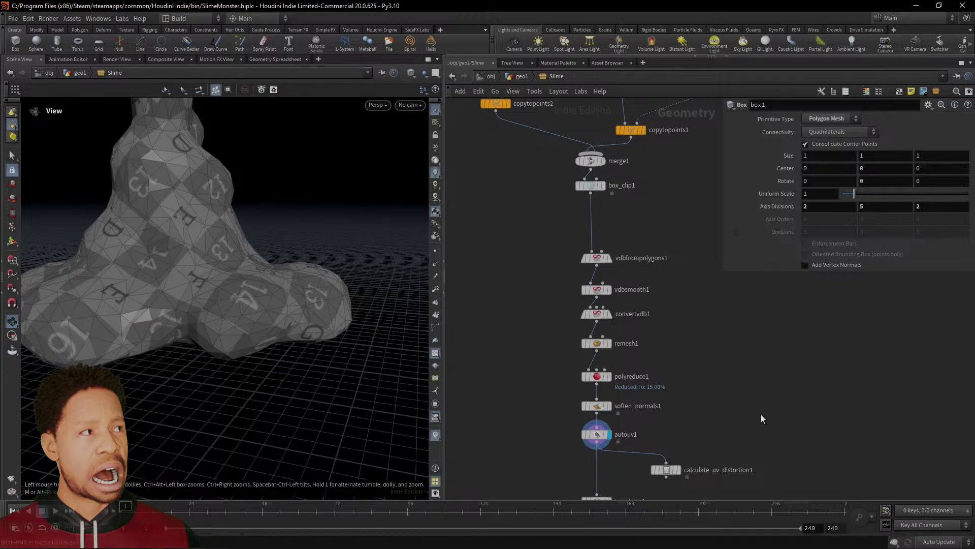
Display the output of merge2, where the slime body and the skull copies are combined
{"action": "scroll", "coordinate": [666, 418], "scroll_direction": "down", "scroll_amount": 2}
{"action": "middle_click_drag", "start_coordinate": [680, 409], "coordinate": [668, 296]}
{"action": "scroll", "coordinate": [657, 369], "scroll_direction": "up", "scroll_amount": 4}
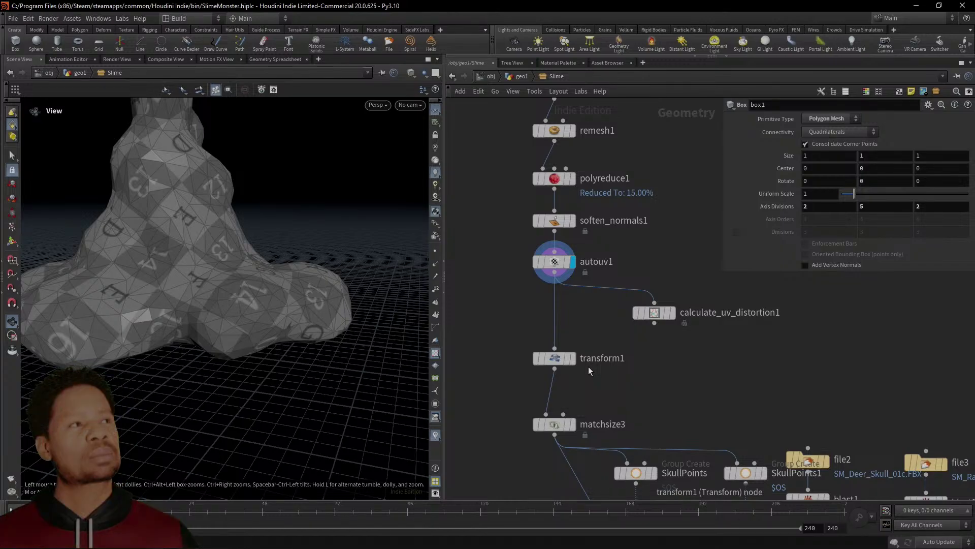
{"action": "scroll", "coordinate": [588, 367], "scroll_direction": "down", "scroll_amount": 2}
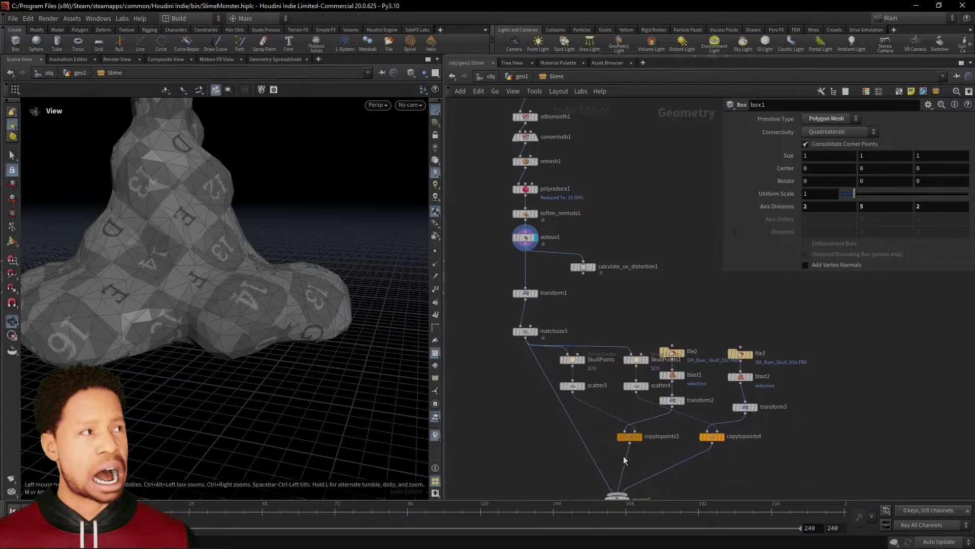
{"action": "scroll", "coordinate": [569, 402], "scroll_direction": "up", "scroll_amount": 2}
{"action": "scroll", "coordinate": [568, 404], "scroll_direction": "up", "scroll_amount": 2}
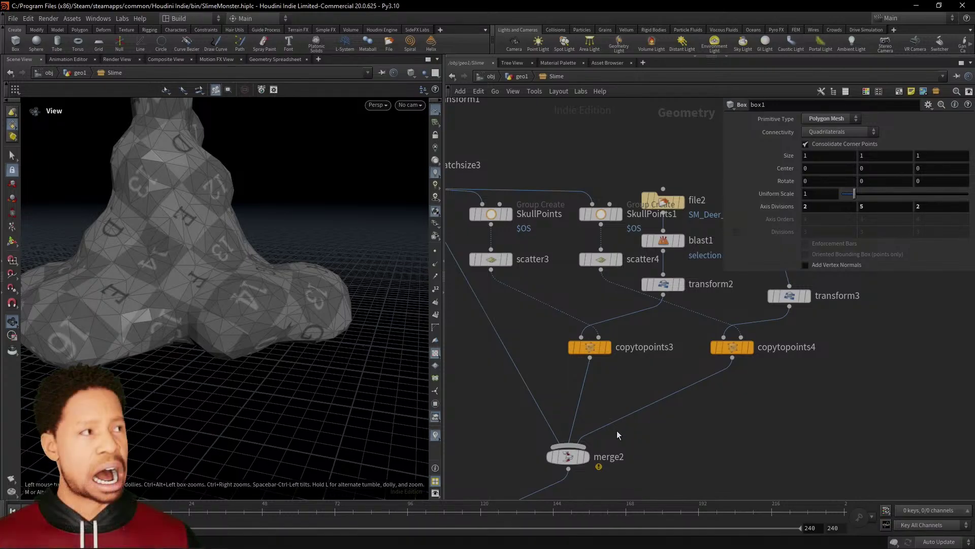
{"action": "left_click", "coordinate": [585, 457]}
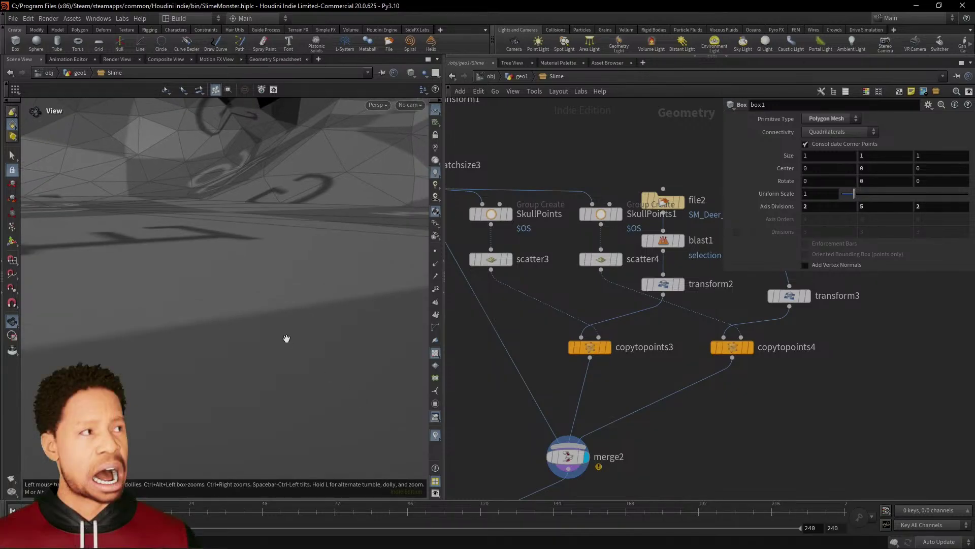
Display matchsize3 and merge2 in turn, comparing the bare slime body with the skull-covered one in the 3D view
{"action": "scroll", "coordinate": [630, 354], "scroll_direction": "down", "scroll_amount": 7}
{"action": "middle_click_drag", "start_coordinate": [532, 306], "coordinate": [568, 342]}
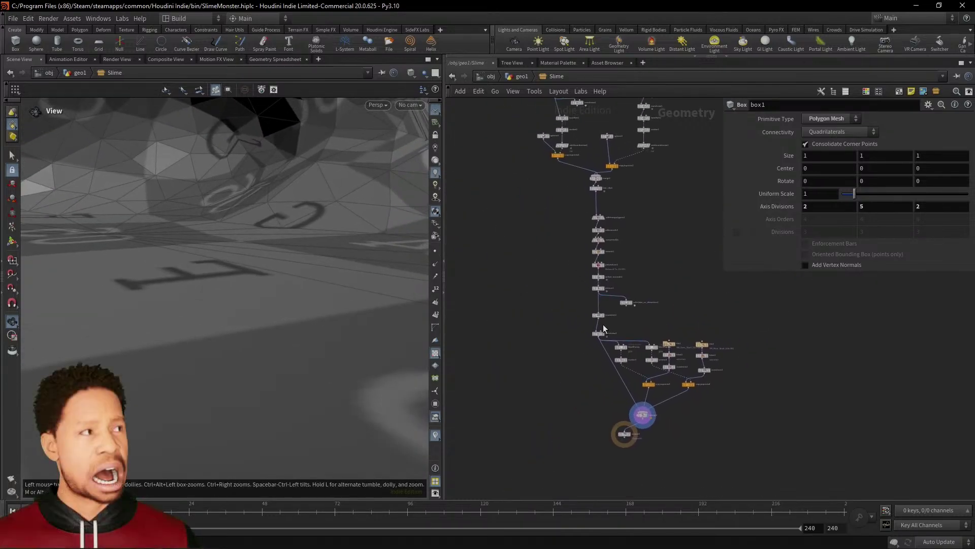
{"action": "scroll", "coordinate": [603, 331], "scroll_direction": "up", "scroll_amount": 6}
{"action": "left_click", "coordinate": [605, 345]}
{"action": "scroll", "coordinate": [600, 344], "scroll_direction": "down", "scroll_amount": 6}
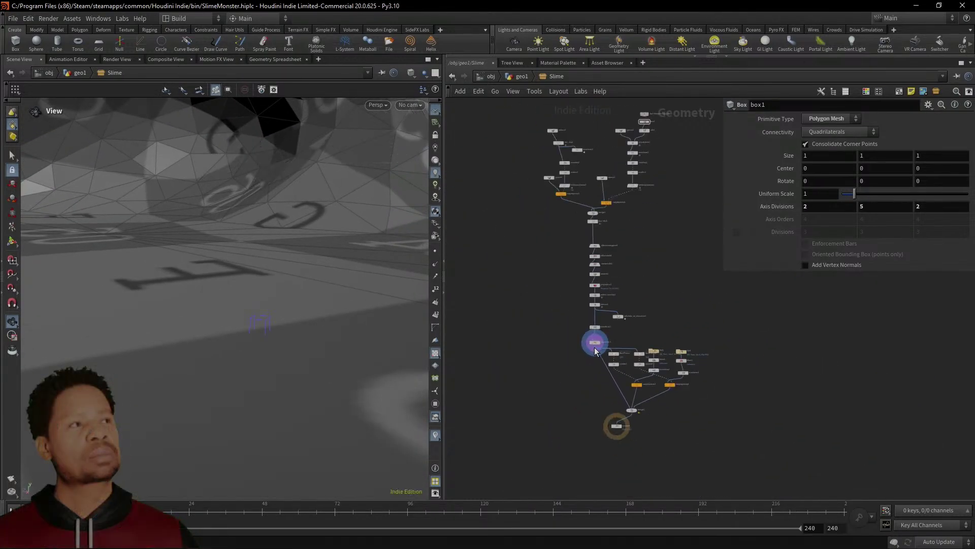
{"action": "scroll", "coordinate": [303, 345], "scroll_direction": "down", "scroll_amount": 8}
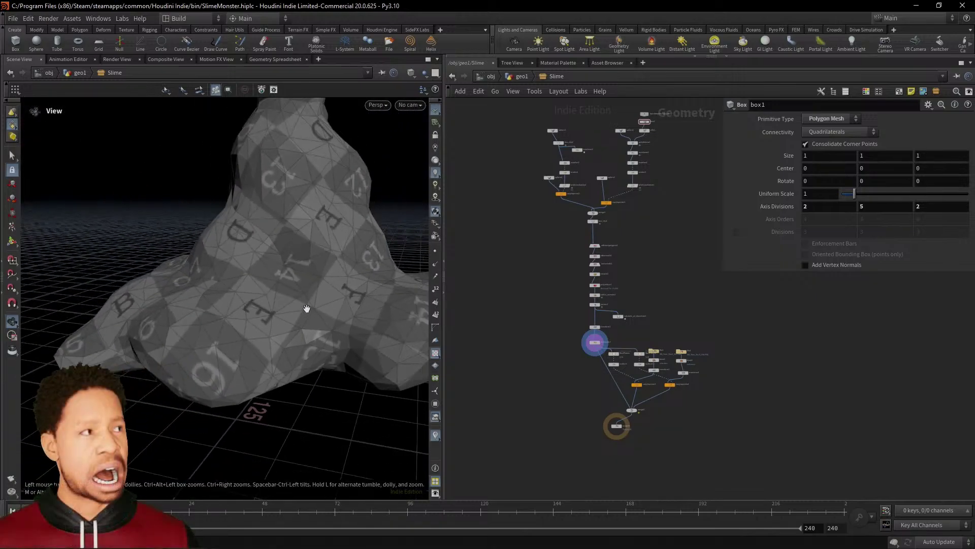
{"action": "key", "text": "f"}
{"action": "left_click_drag", "start_coordinate": [329, 342], "coordinate": [257, 282]}
{"action": "scroll", "coordinate": [635, 410], "scroll_direction": "up", "scroll_amount": 4}
{"action": "left_click", "coordinate": [638, 410]}
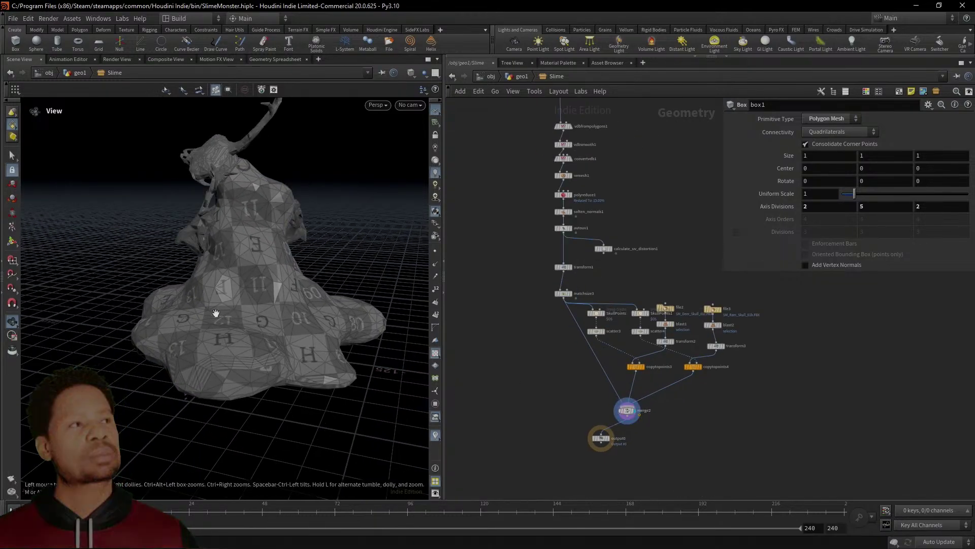
{"action": "left_click_drag", "start_coordinate": [218, 315], "coordinate": [372, 318]}
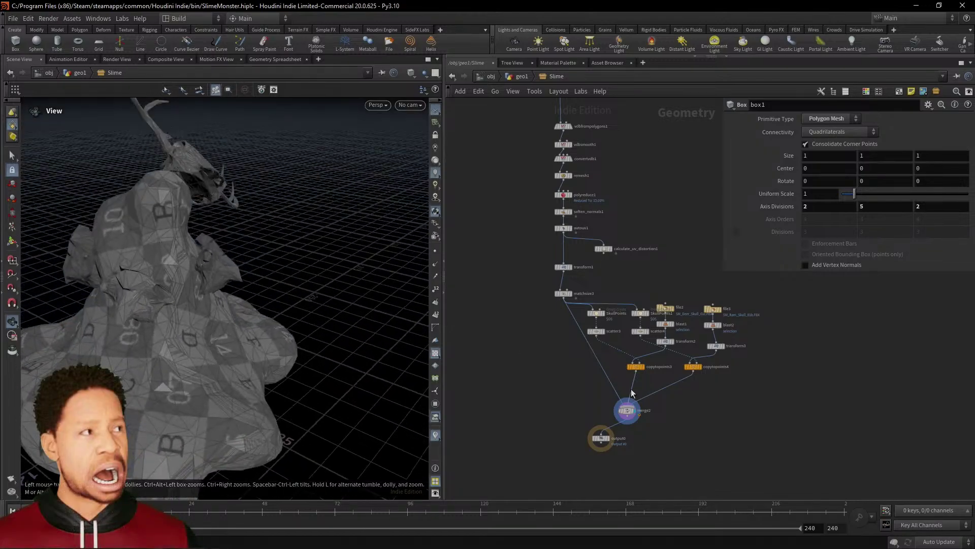
Line up merge2 and the output node beneath the main node chain, and go up to the geo1 network
{"action": "left_click_drag", "start_coordinate": [634, 420], "coordinate": [567, 403]}
{"action": "left_click_drag", "start_coordinate": [602, 442], "coordinate": [570, 440]}
{"action": "left_click", "coordinate": [521, 77]}
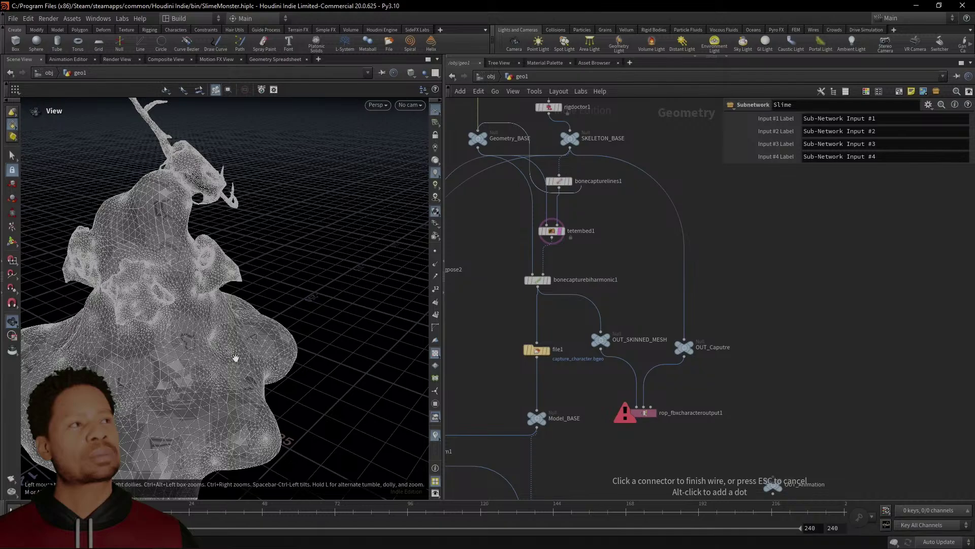
Examine the dense tetembed1 mesh up close in the 3D view, dropping the pending wire from SKELETON_BASE
{"action": "left_click_drag", "start_coordinate": [297, 350], "coordinate": [244, 345]}
{"action": "scroll", "coordinate": [231, 369], "scroll_direction": "up", "scroll_amount": 10}
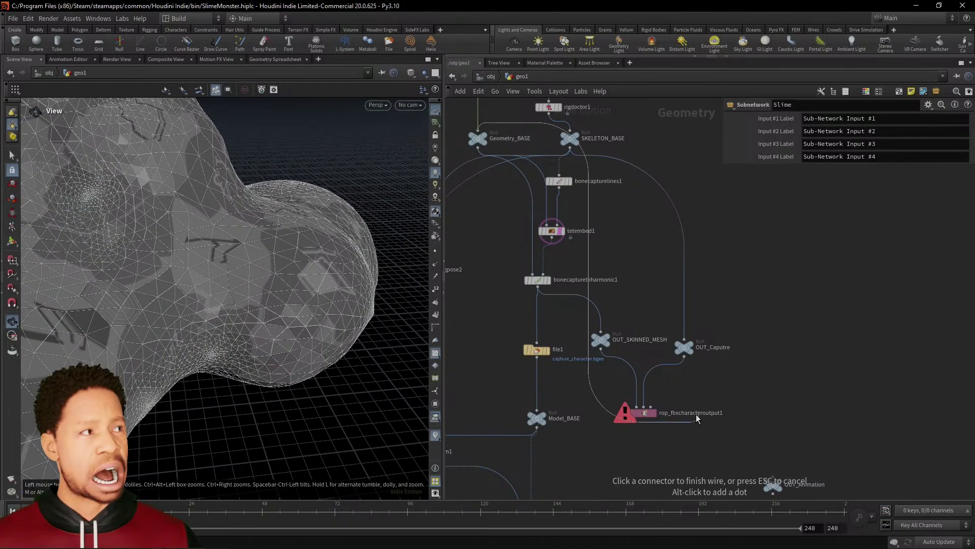
{"action": "left_click", "coordinate": [629, 224]}
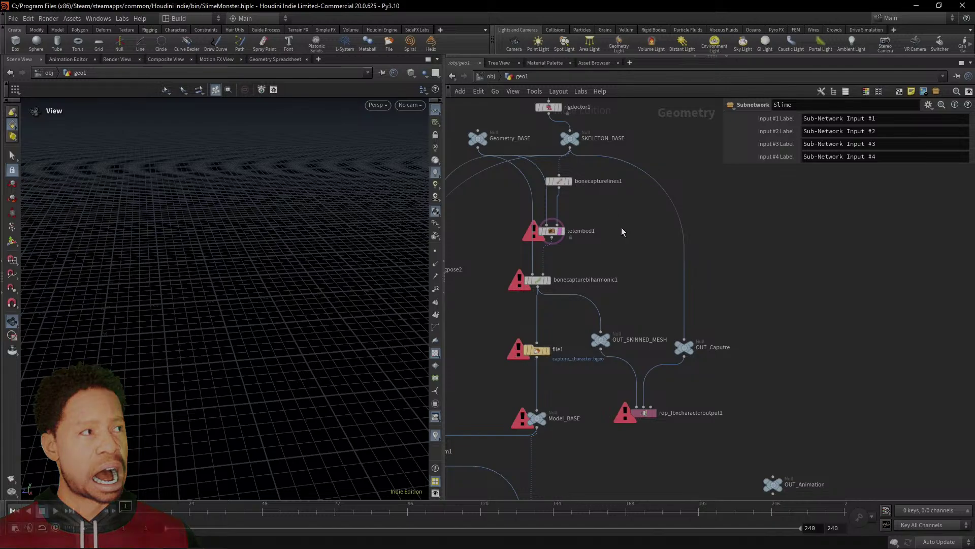
{"action": "middle_click_drag", "start_coordinate": [513, 158], "coordinate": [556, 327]}
{"action": "left_click", "coordinate": [520, 254]}
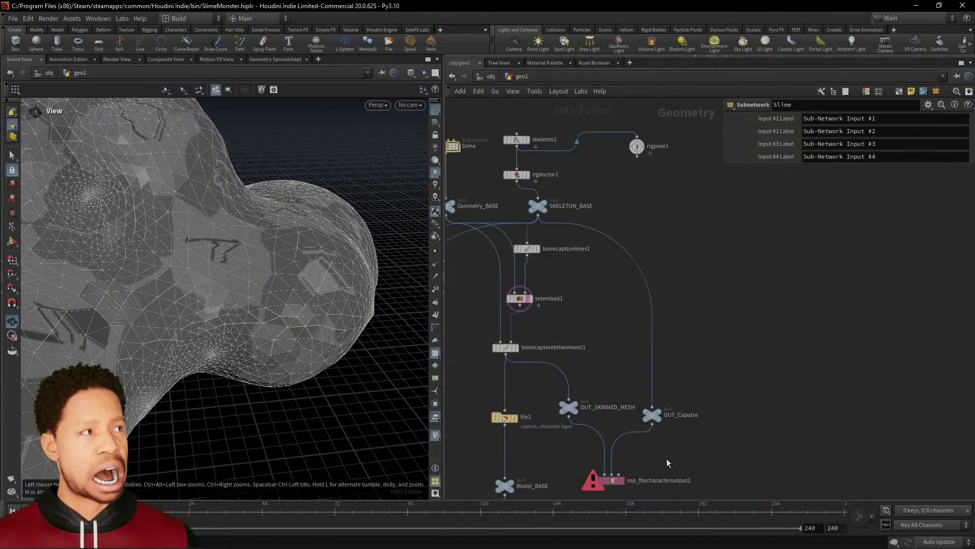
Open the settings and node info of rop_fbxcharacteroutput1 and read its error details
{"action": "middle_click_drag", "start_coordinate": [667, 458], "coordinate": [682, 369]}
{"action": "scroll", "coordinate": [555, 336], "scroll_direction": "up", "scroll_amount": 3}
{"action": "left_click", "coordinate": [612, 311]}
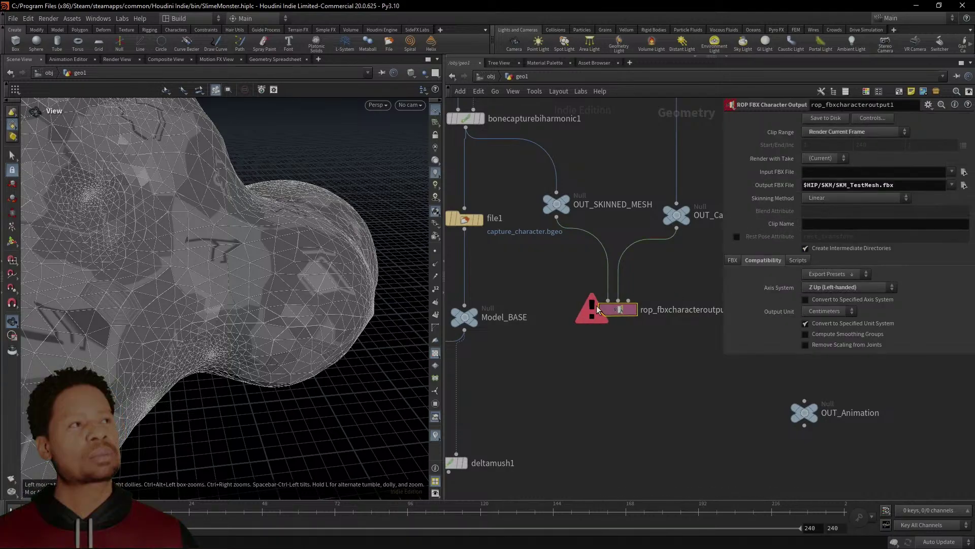
{"action": "left_click", "coordinate": [601, 309]}
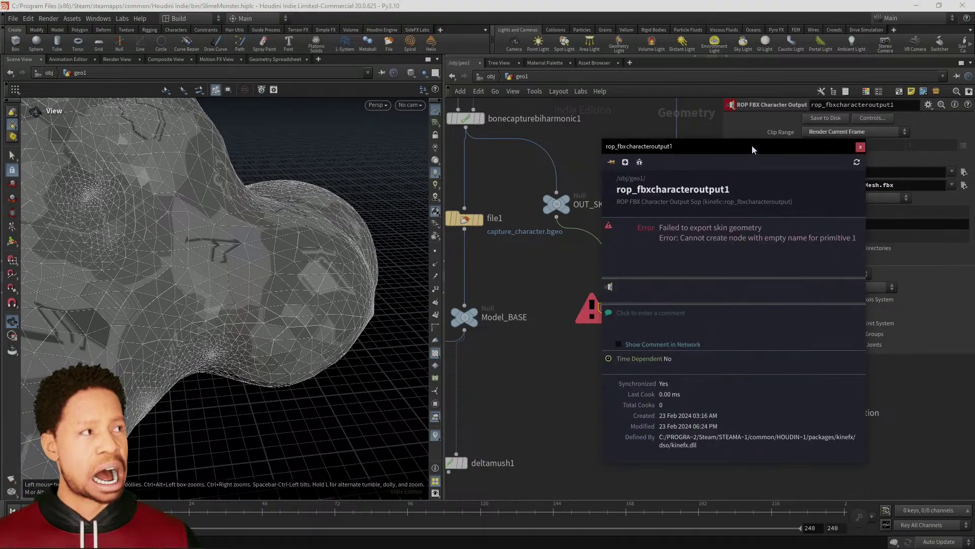
{"action": "left_click_drag", "start_coordinate": [753, 136], "coordinate": [581, 133]}
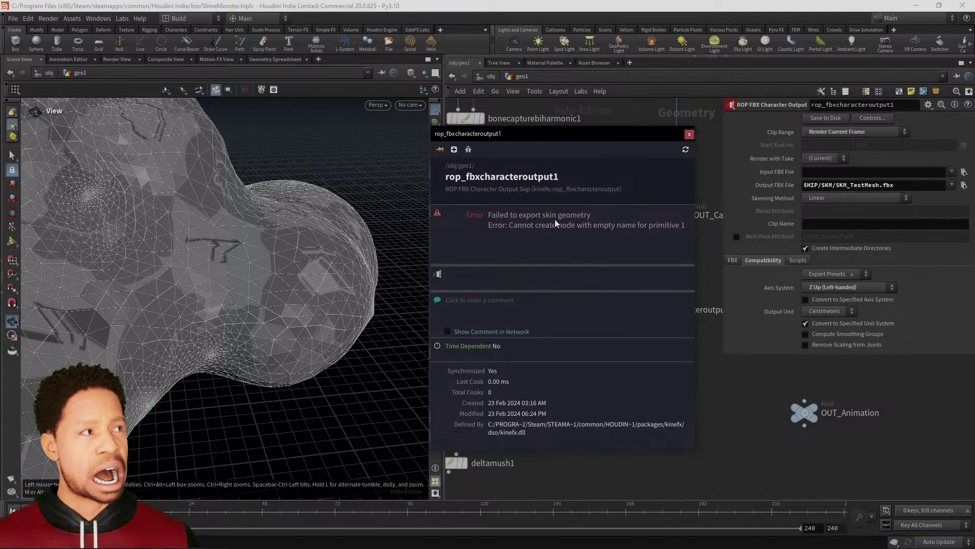
{"action": "left_click", "coordinate": [690, 134]}
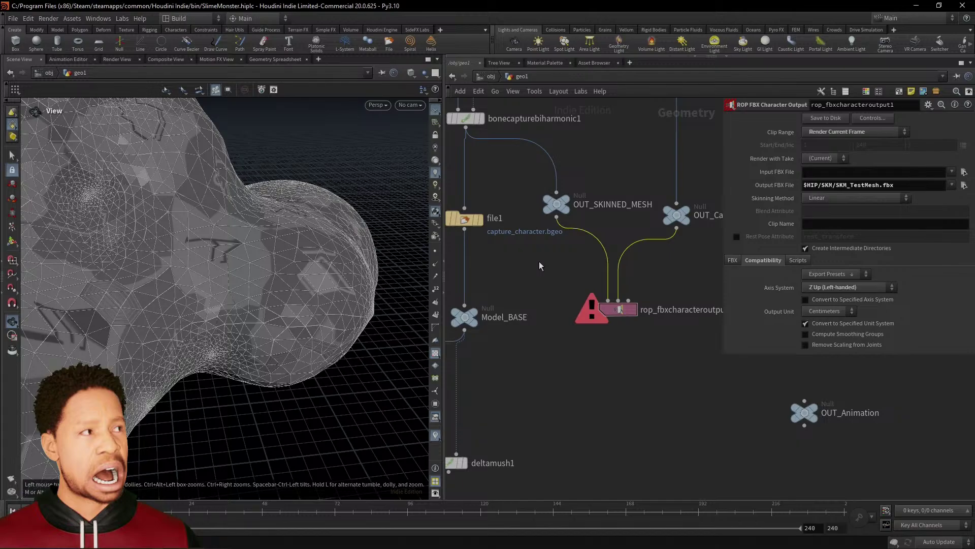
Undo the connections from OUT_SKINNED_MESH and OUT_Caputre to rop_fbxcharacteroutput1
{"action": "key", "text": "ctrl+z"}
{"action": "scroll", "coordinate": [612, 277], "scroll_direction": "down", "scroll_amount": 4}
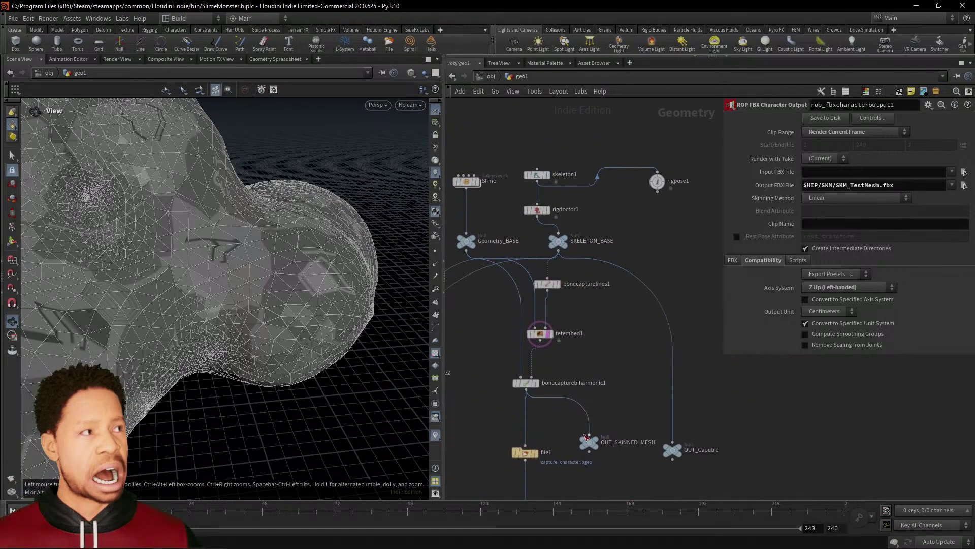
{"action": "scroll", "coordinate": [585, 418], "scroll_direction": "up", "scroll_amount": 5}
{"action": "middle_click_drag", "start_coordinate": [636, 407], "coordinate": [676, 433]}
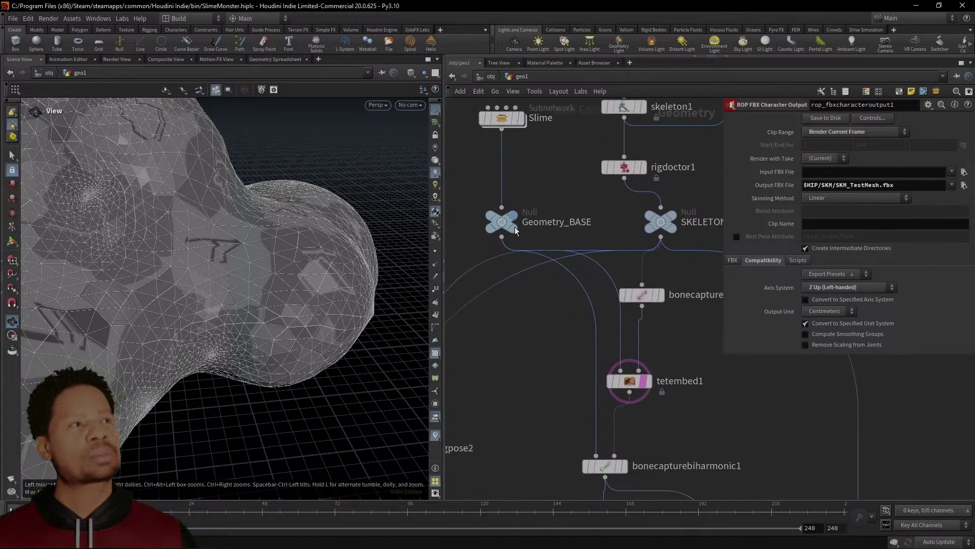
Check the parameters and group choices of bonecapturebiharmonic1, and the parameters of OUT_SKINNED_MESH
{"action": "middle_click_drag", "start_coordinate": [702, 433], "coordinate": [656, 293]}
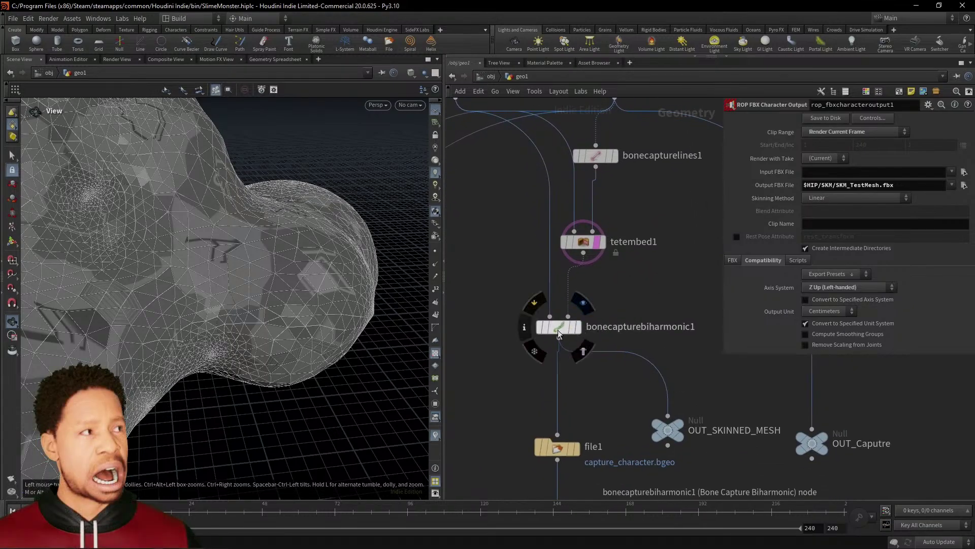
{"action": "left_click", "coordinate": [570, 334]}
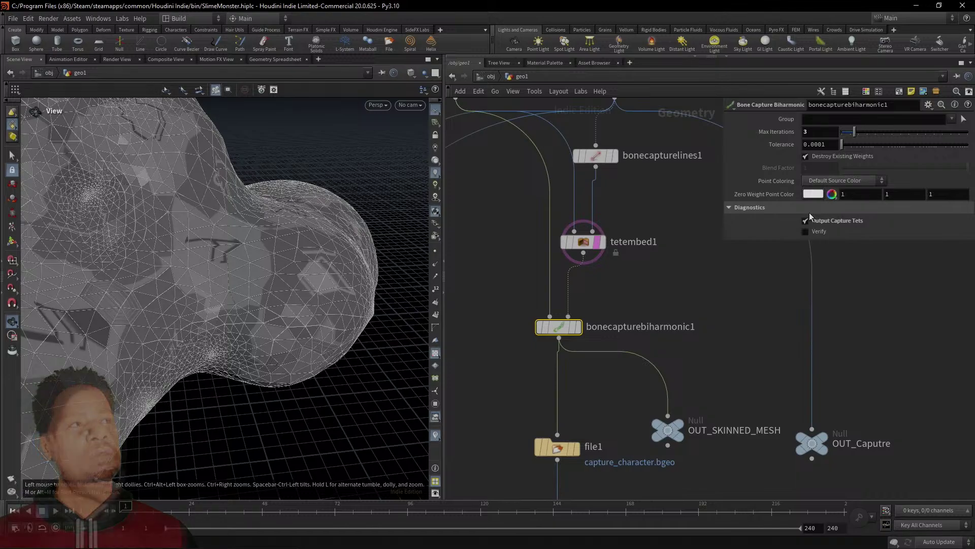
{"action": "left_click", "coordinate": [952, 120]}
{"action": "left_click", "coordinate": [954, 124]}
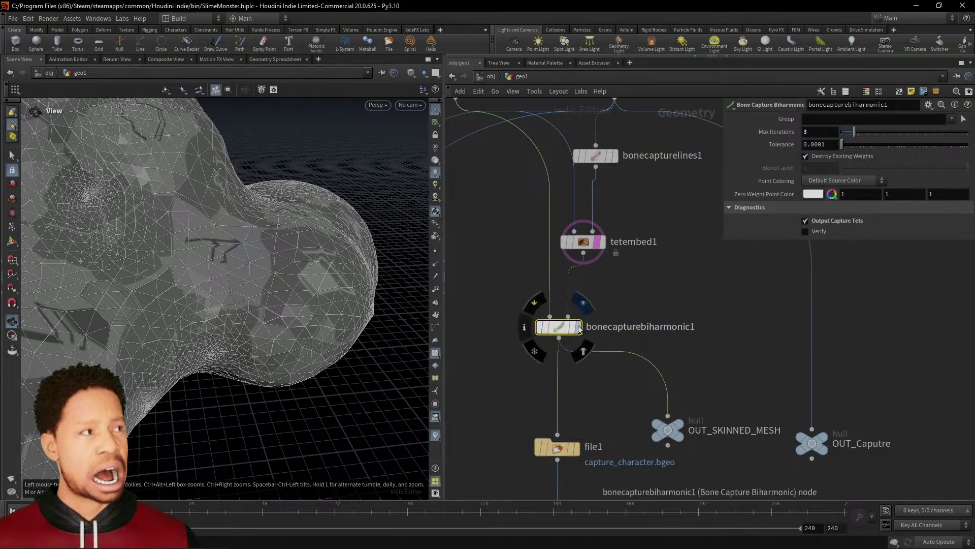
{"action": "scroll", "coordinate": [635, 320], "scroll_direction": "down", "scroll_amount": 3}
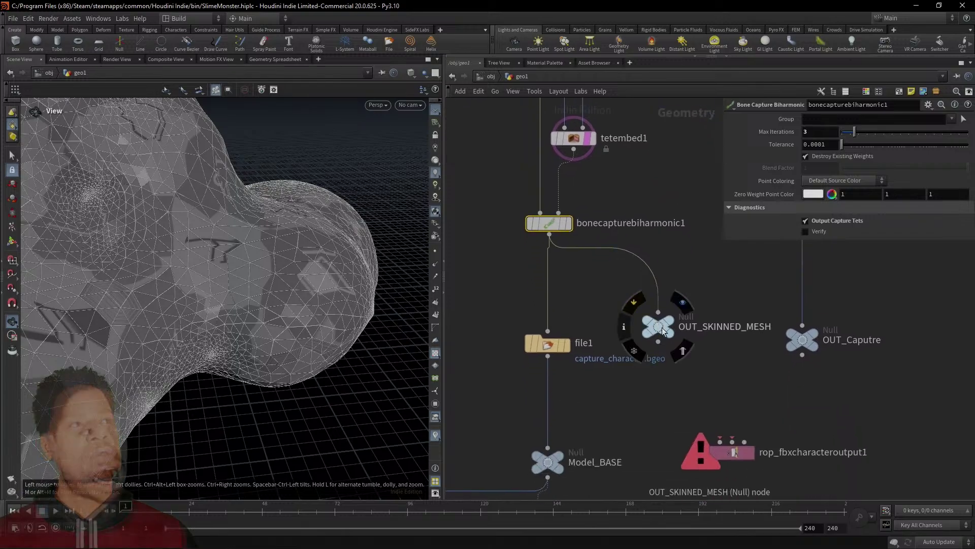
{"action": "left_click", "coordinate": [660, 329]}
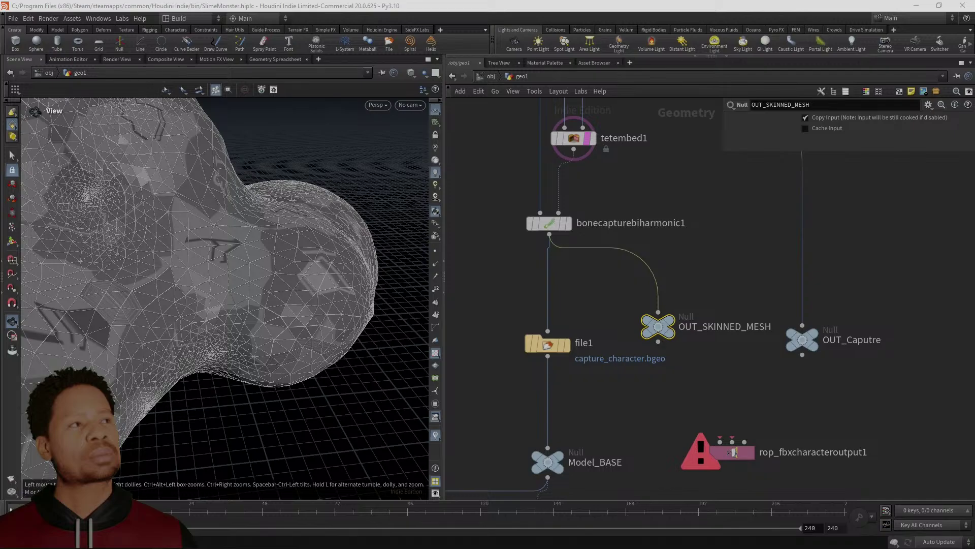
Re-stash skeleton1 from its first input, accepting the loss of existing edits, and display rigdoctor1
{"action": "middle_click_drag", "start_coordinate": [652, 177], "coordinate": [676, 410]}
{"action": "middle_click_drag", "start_coordinate": [637, 247], "coordinate": [654, 350]}
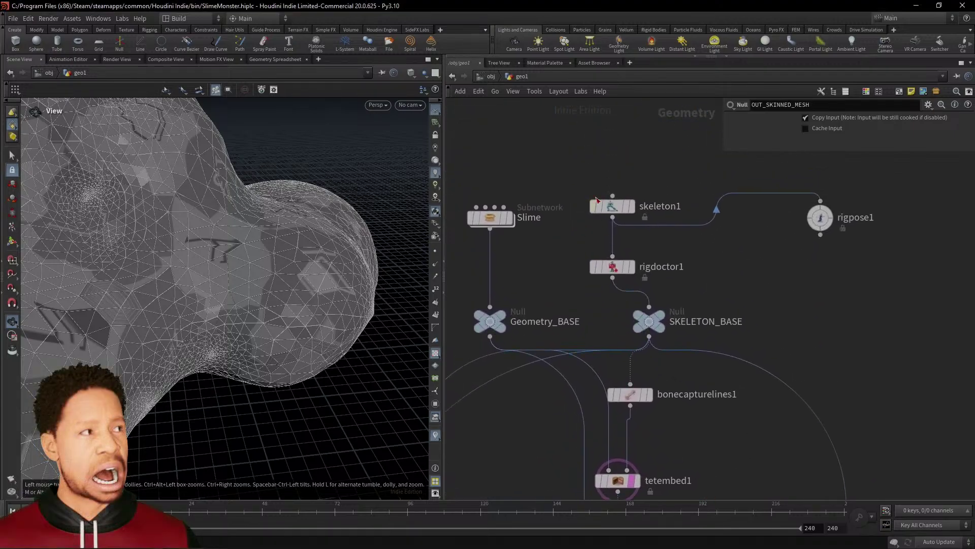
{"action": "left_click", "coordinate": [611, 205]}
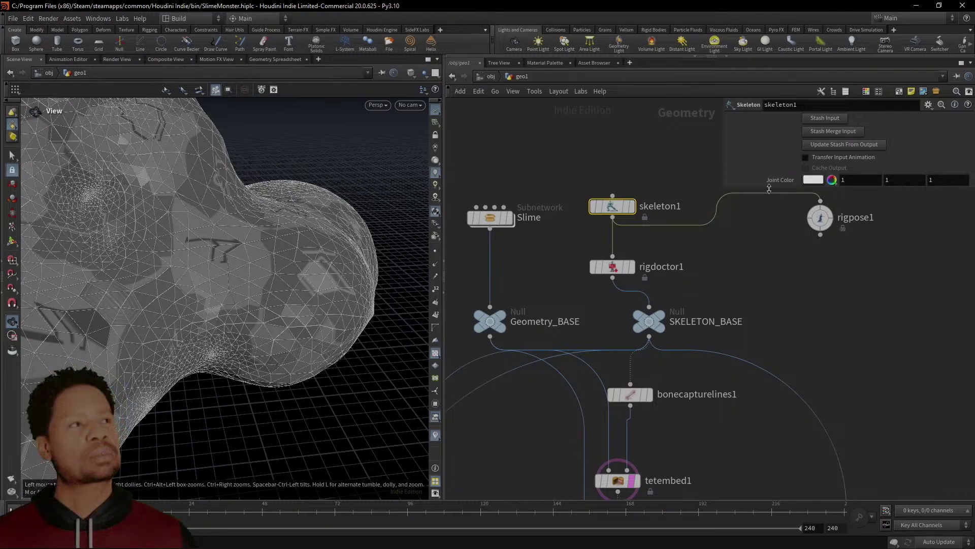
{"action": "left_click", "coordinate": [831, 118]}
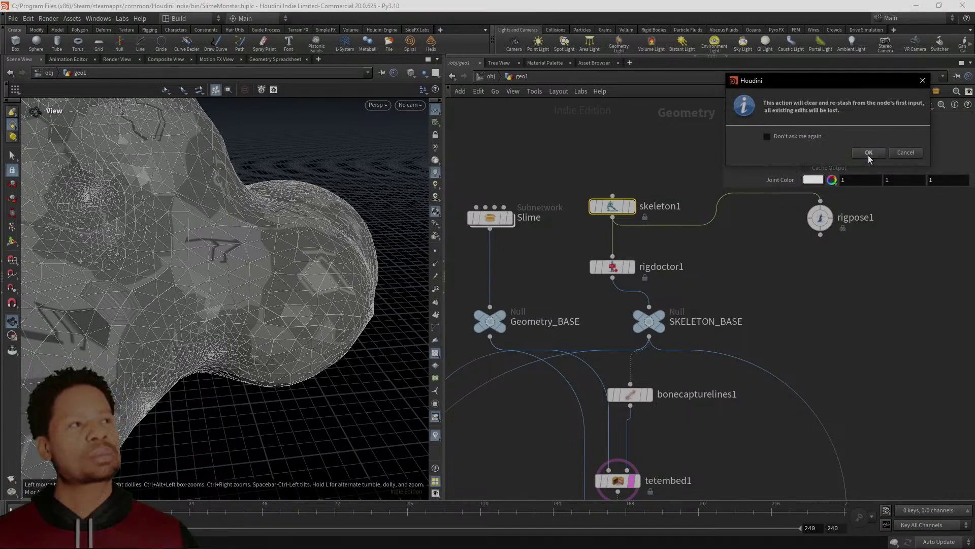
{"action": "left_click", "coordinate": [867, 154]}
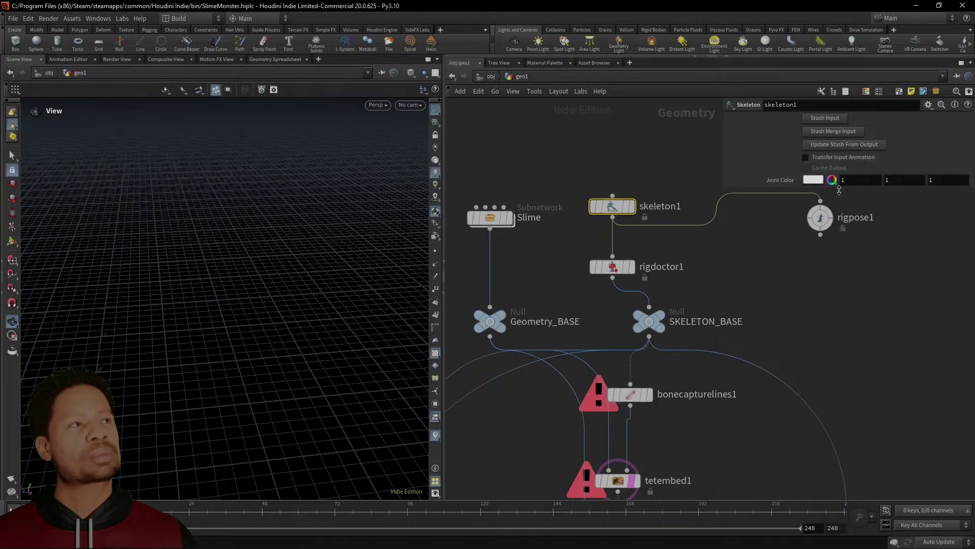
{"action": "left_click", "coordinate": [633, 268]}
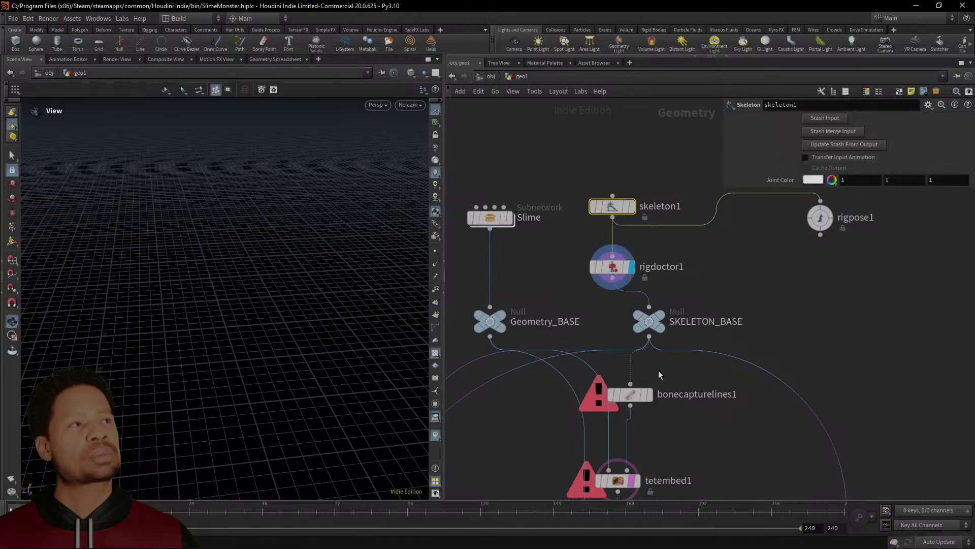
Display bonecapturelines1, the Slime geometry and rigdoctor1 in turn to compare their outputs in the viewport
{"action": "left_click", "coordinate": [648, 398]}
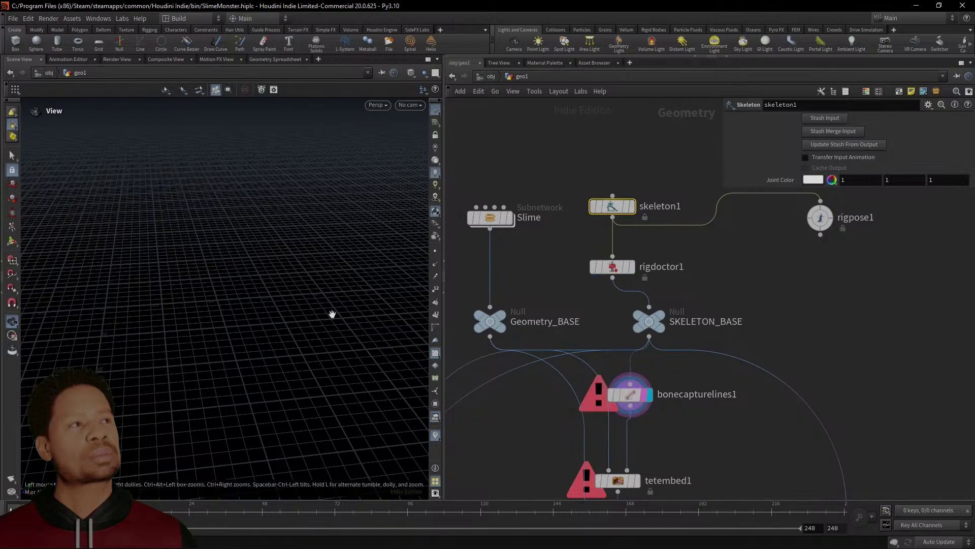
{"action": "left_click_drag", "start_coordinate": [330, 311], "coordinate": [243, 367]}
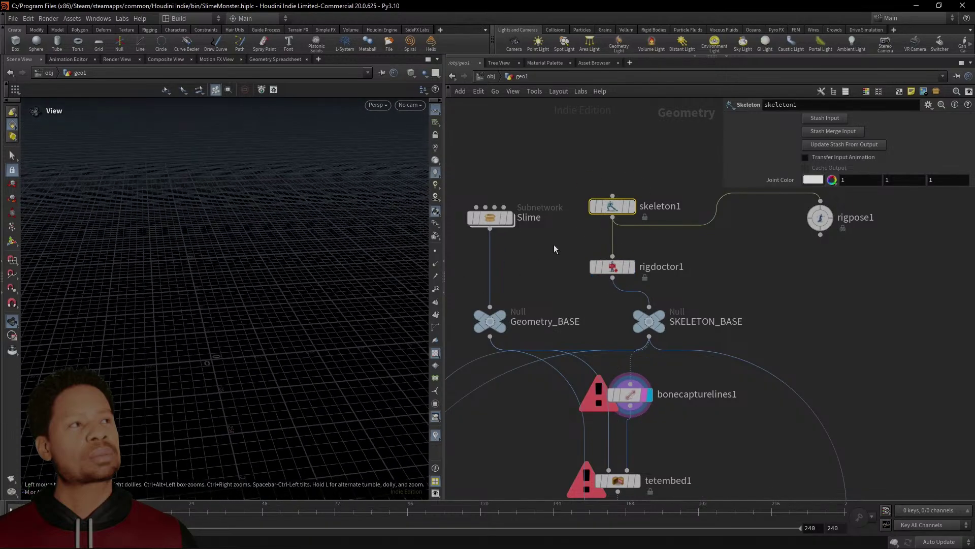
{"action": "left_click", "coordinate": [510, 218]}
{"action": "scroll", "coordinate": [234, 391], "scroll_direction": "up", "scroll_amount": 5}
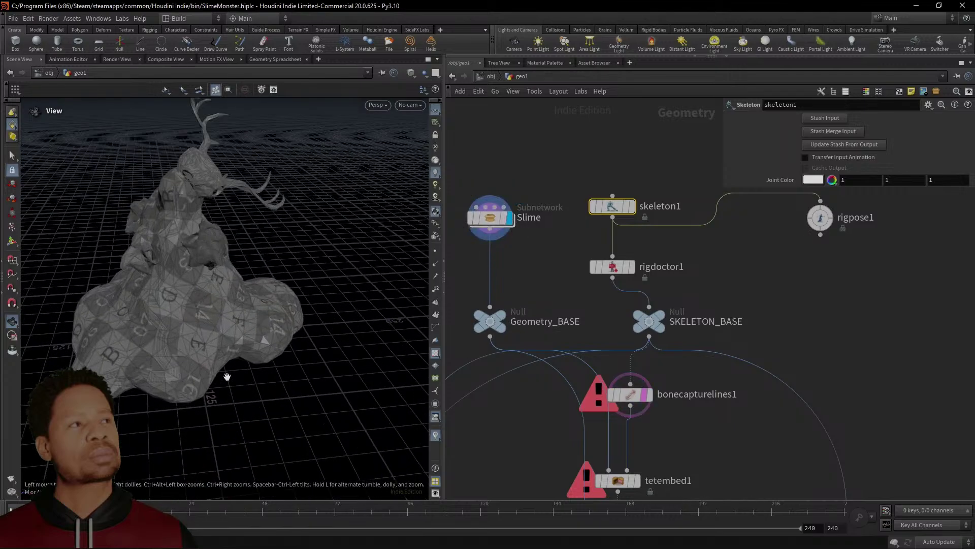
{"action": "left_click_drag", "start_coordinate": [198, 410], "coordinate": [183, 386]}
{"action": "left_click", "coordinate": [636, 268]}
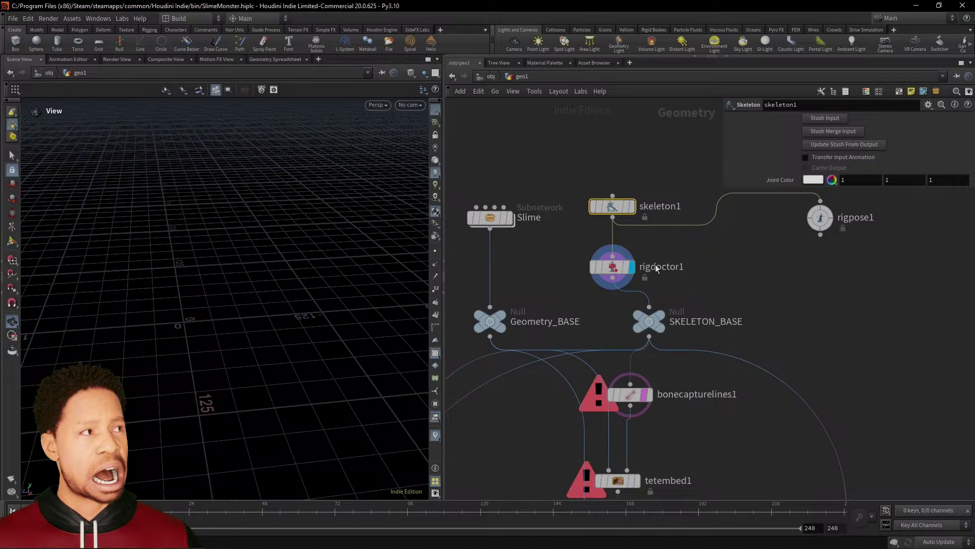
Add a Rig Tree pane alongside the network pane and return to the geo1 network view
{"action": "left_click", "coordinate": [630, 62]}
{"action": "mouse_move", "coordinate": [660, 83]}
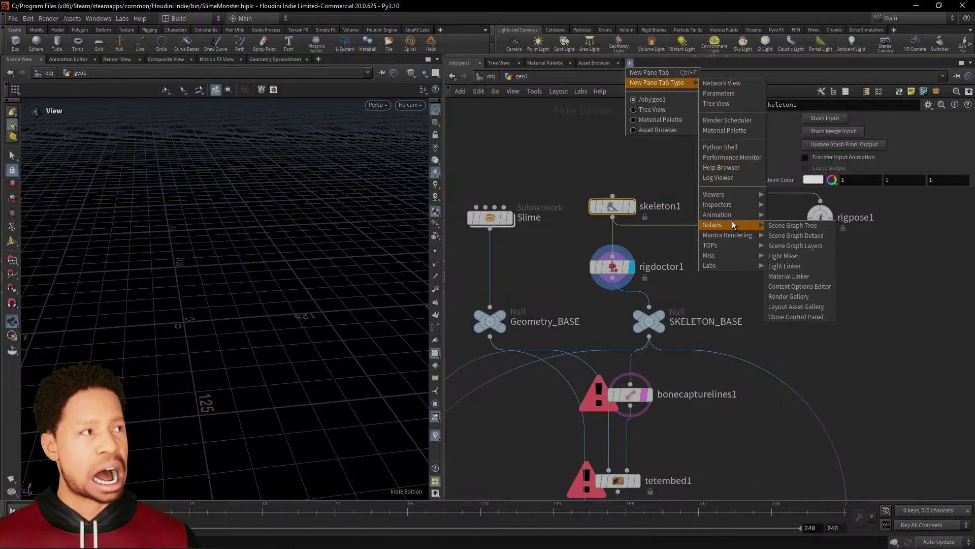
{"action": "mouse_move", "coordinate": [736, 217]}
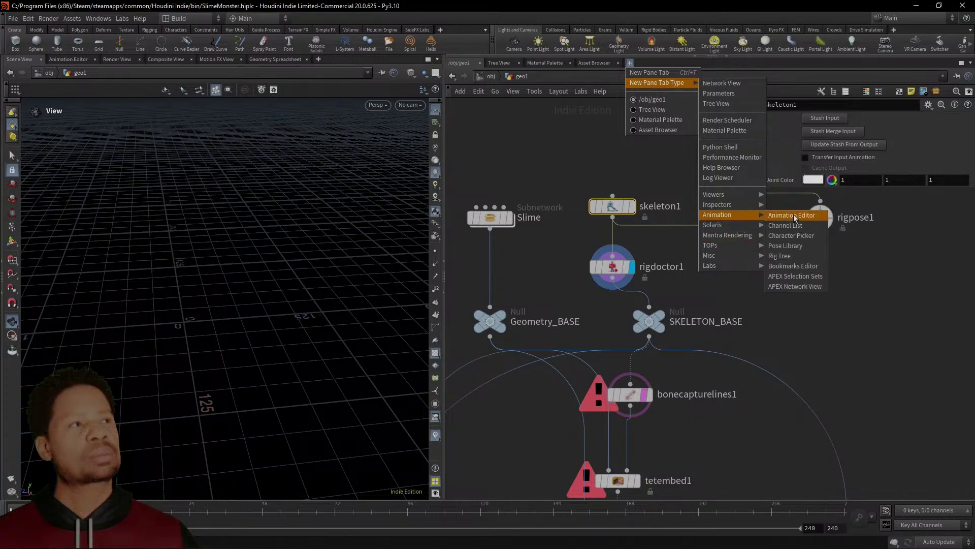
{"action": "left_click", "coordinate": [797, 255]}
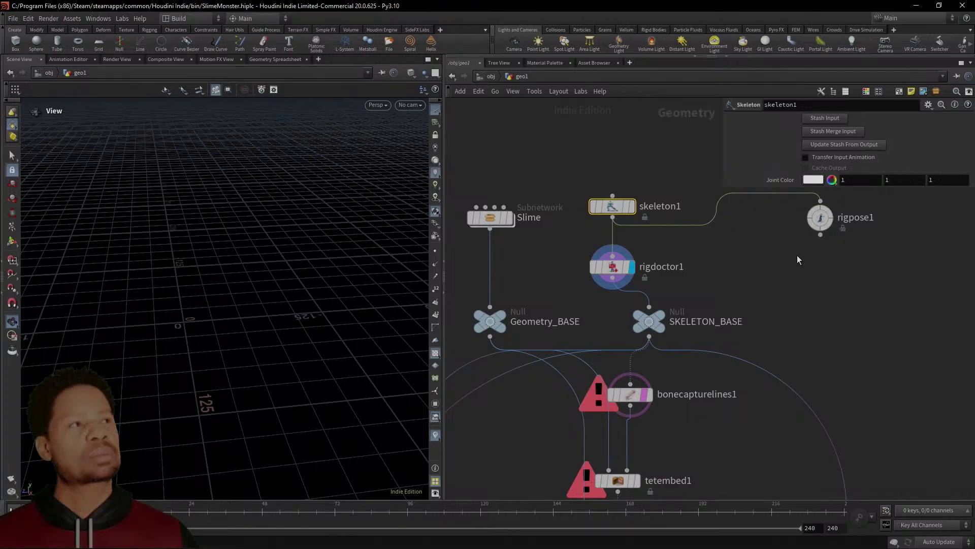
{"action": "left_click", "coordinate": [593, 63]}
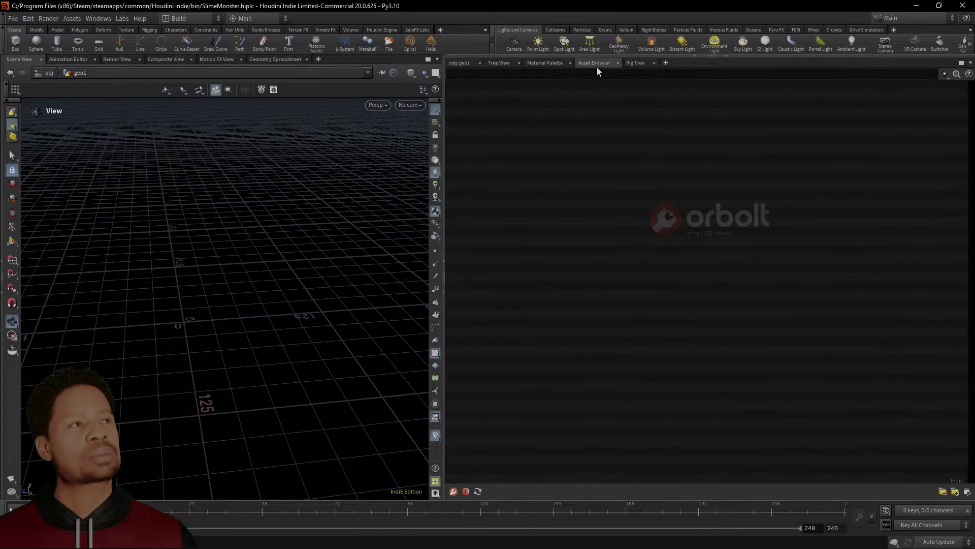
{"action": "left_click", "coordinate": [459, 63]}
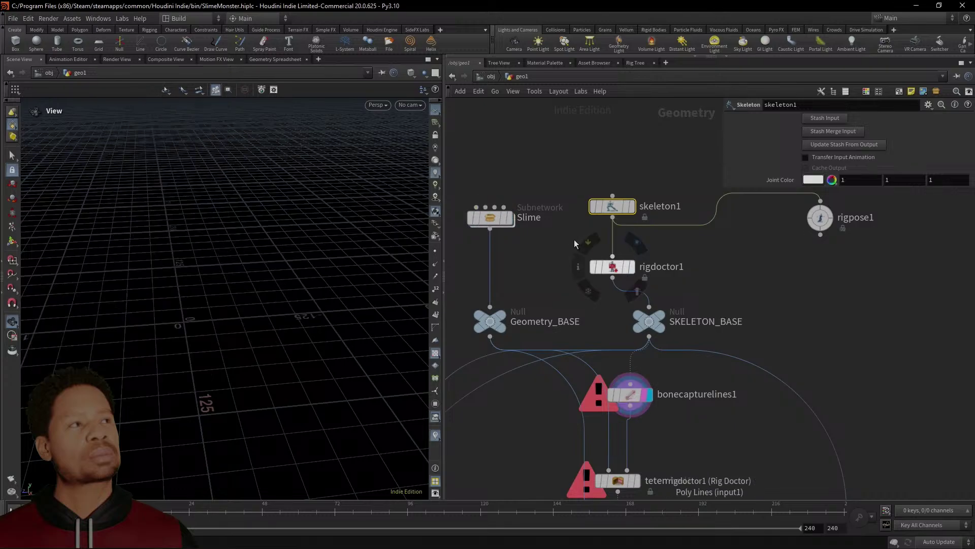
Check the outputs of skeleton1, rigdoctor1 and SKELETON_BASE, and examine the Rig Doctor parameters
{"action": "mouse_move", "coordinate": [612, 212]}
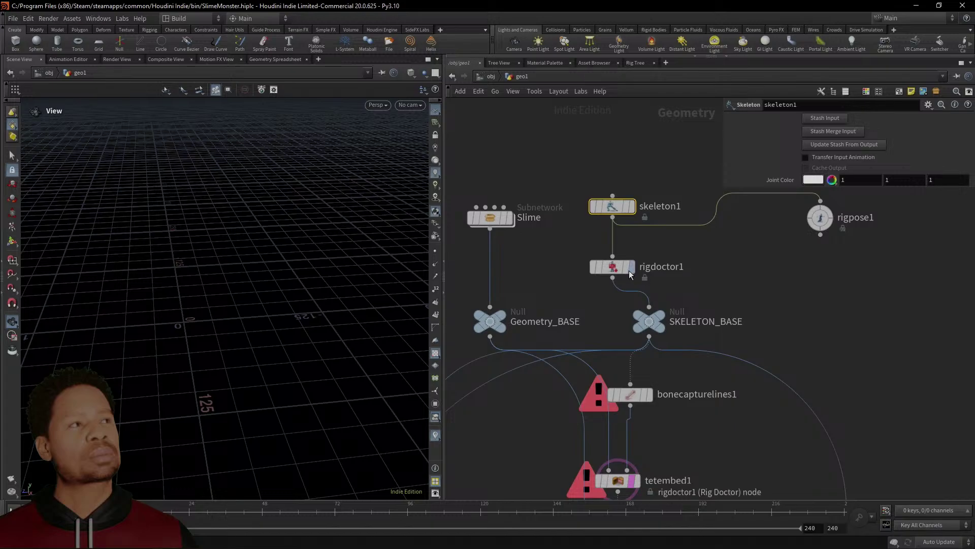
{"action": "left_click", "coordinate": [633, 205]}
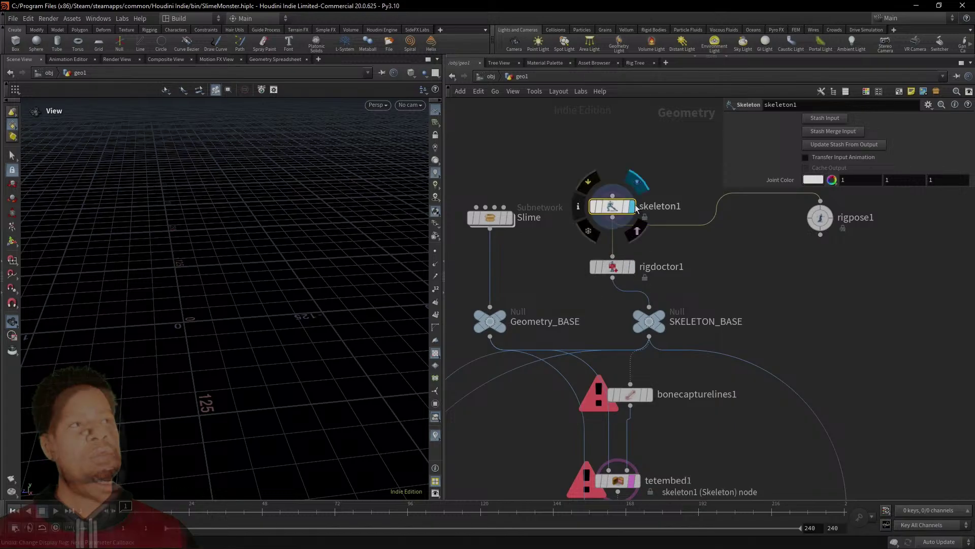
{"action": "left_click", "coordinate": [632, 268]}
{"action": "left_click", "coordinate": [613, 269]}
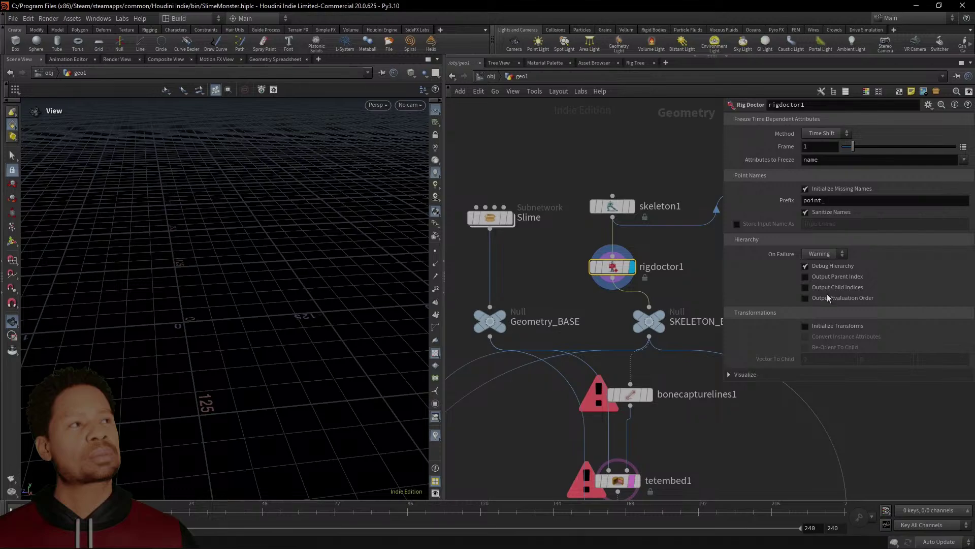
{"action": "left_click", "coordinate": [660, 316]}
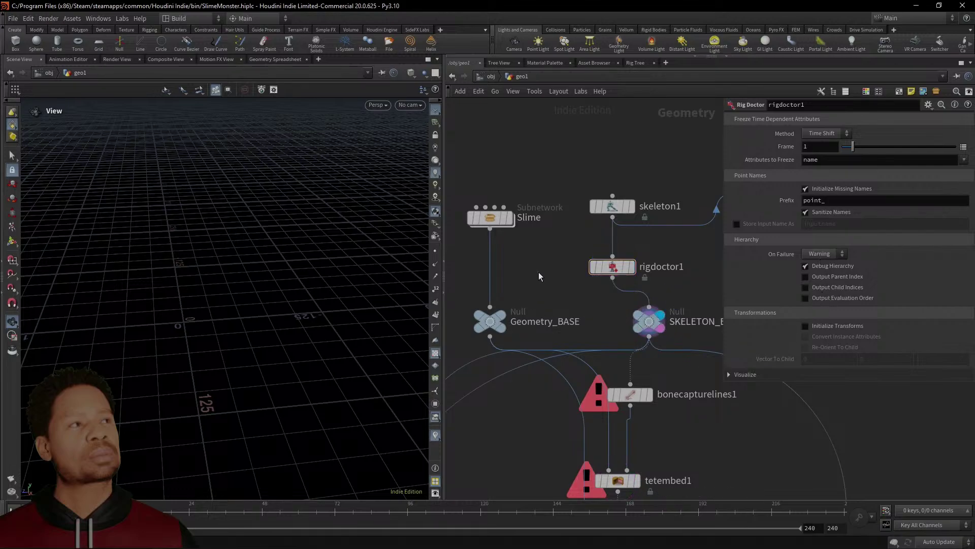
Reopen the SlimeMonster scene from the recent files
{"action": "left_click", "coordinate": [13, 18]}
{"action": "mouse_move", "coordinate": [35, 49]}
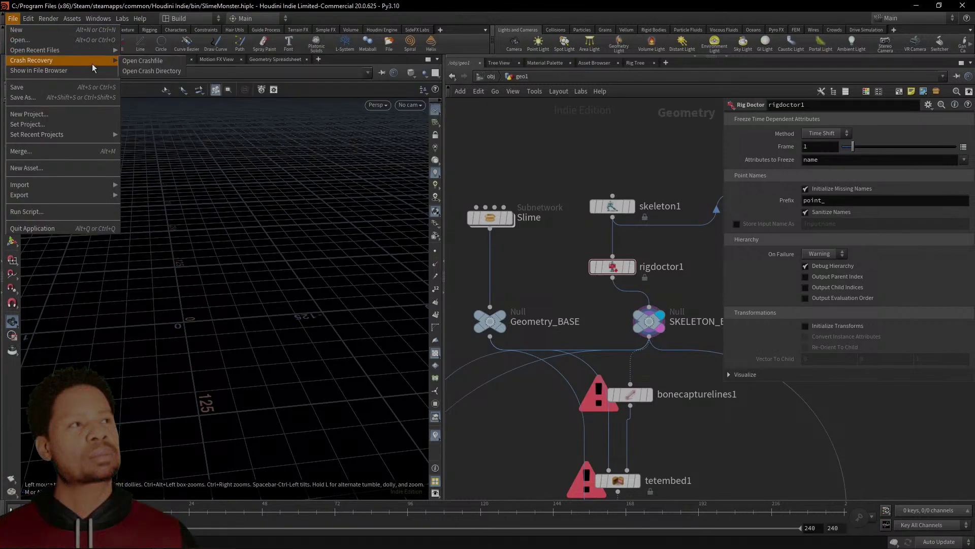
{"action": "mouse_move", "coordinate": [112, 54]}
{"action": "left_click", "coordinate": [204, 52]}
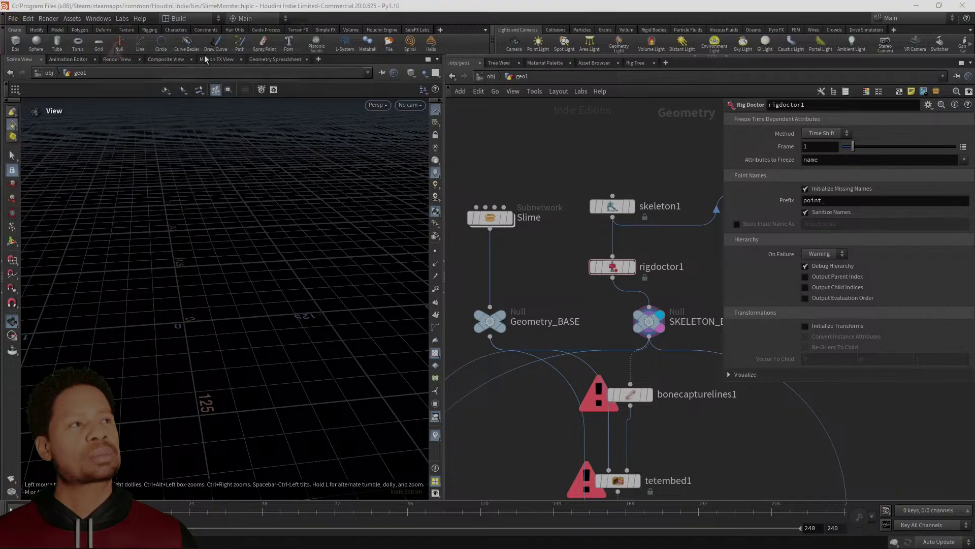
{"action": "left_click", "coordinate": [242, 81]}
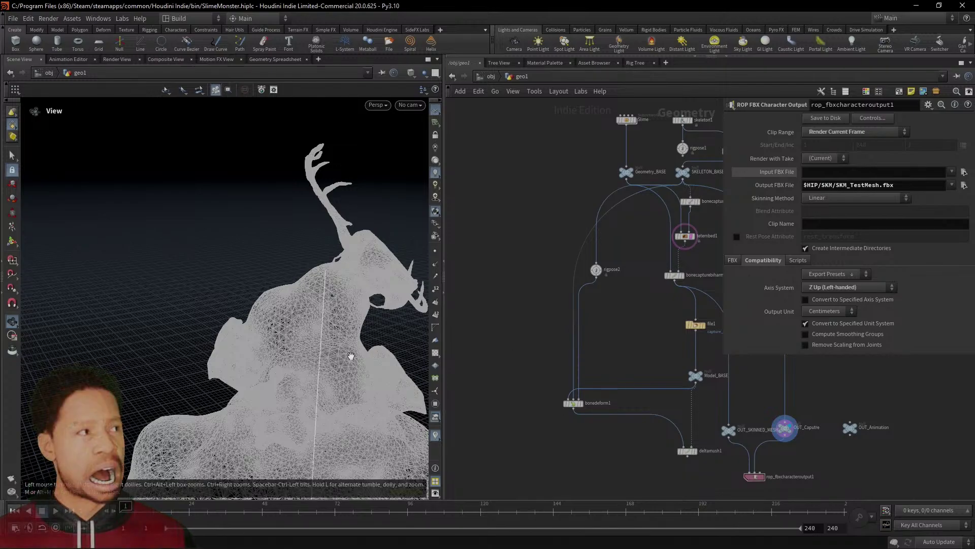
Display SKELETON_BASE on its own so the slime mesh is hidden and only the spine chain shows
{"action": "left_click_drag", "start_coordinate": [351, 355], "coordinate": [295, 277]}
{"action": "scroll", "coordinate": [635, 249], "scroll_direction": "up", "scroll_amount": 2}
{"action": "middle_click_drag", "start_coordinate": [661, 245], "coordinate": [553, 369]}
{"action": "scroll", "coordinate": [593, 279], "scroll_direction": "up", "scroll_amount": 4}
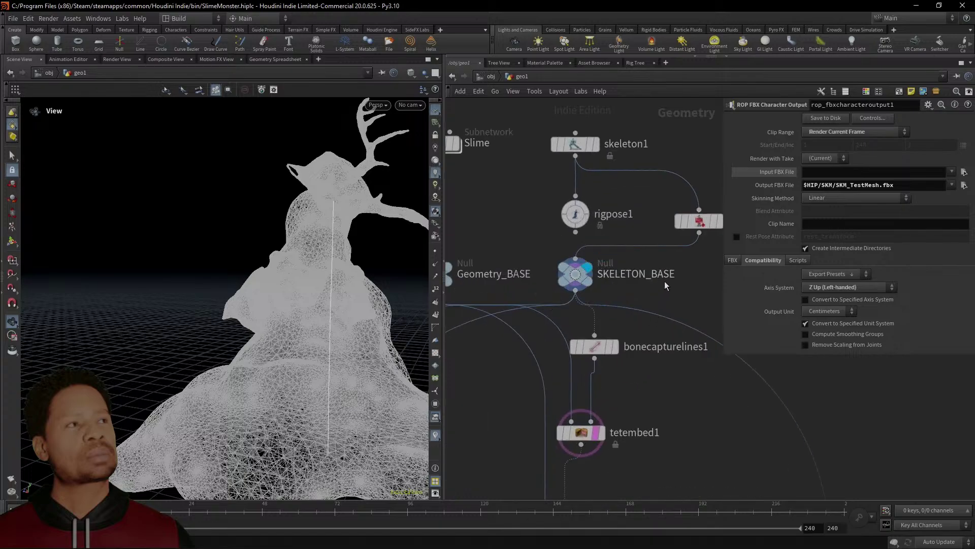
{"action": "middle_click_drag", "start_coordinate": [664, 282], "coordinate": [612, 294]}
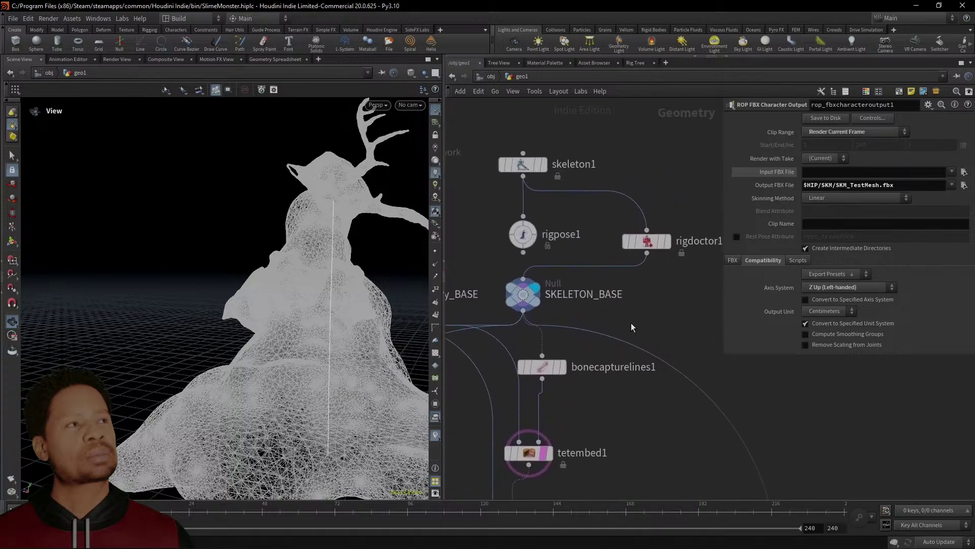
{"action": "mouse_move", "coordinate": [609, 257]}
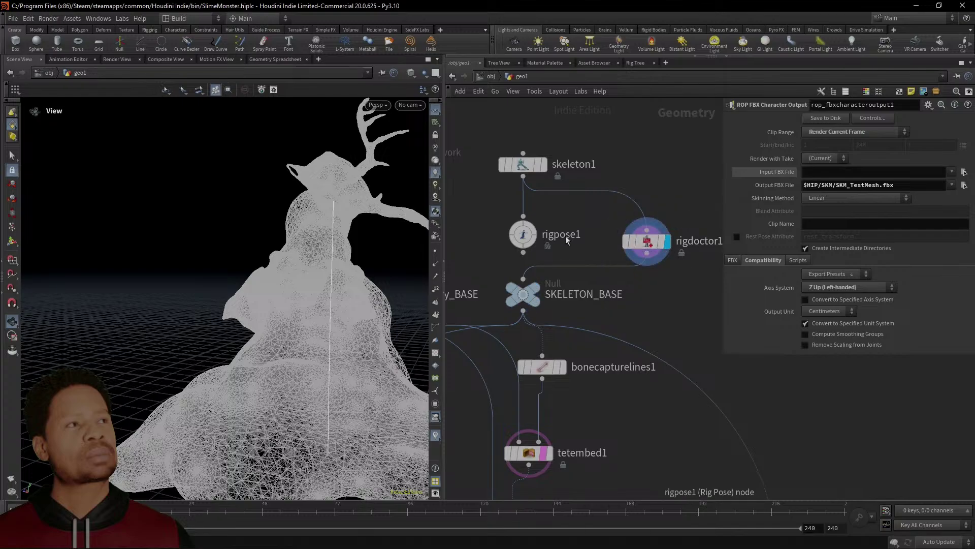
{"action": "left_click", "coordinate": [536, 297]}
{"action": "left_click", "coordinate": [549, 268]}
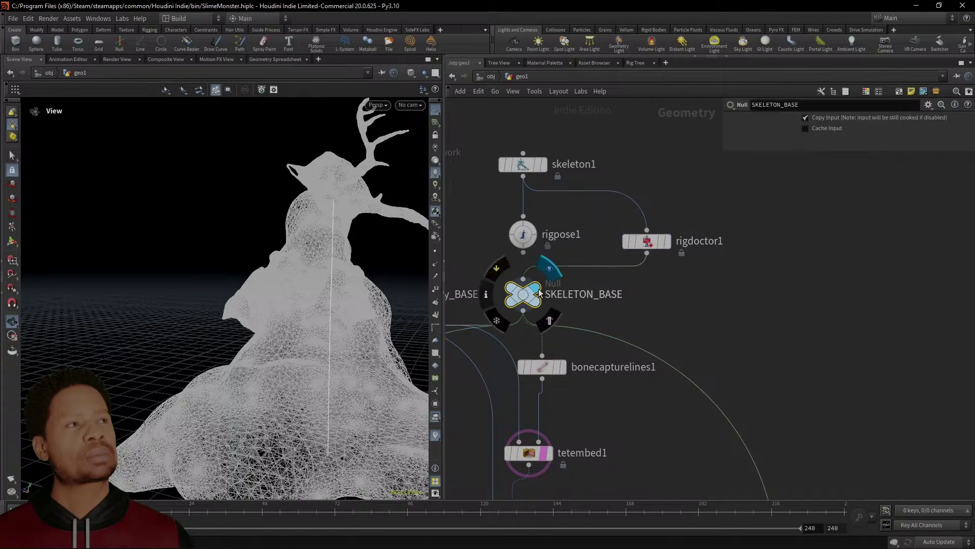
{"action": "left_click", "coordinate": [549, 320]}
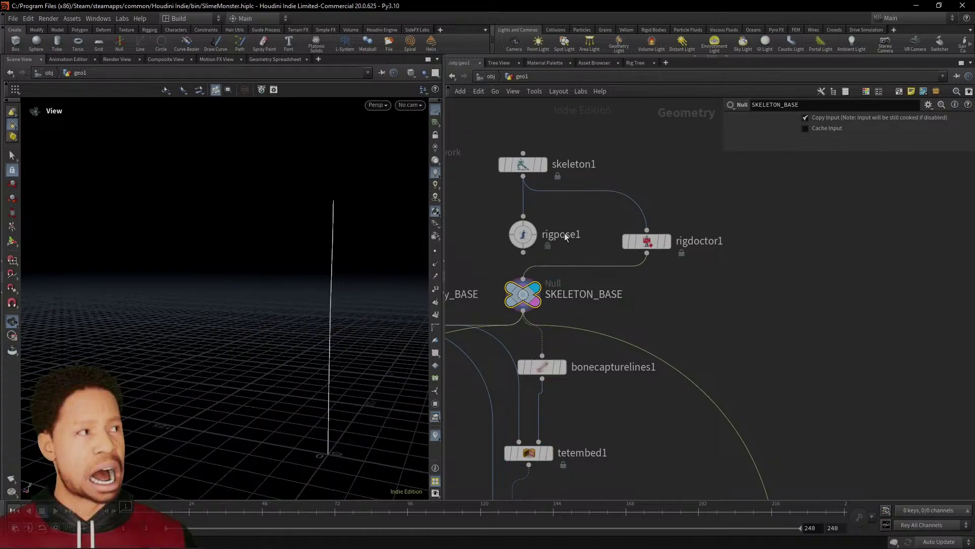
Turn on point display in the viewport and compare the joints of rigdoctor1 and skeleton1
{"action": "left_click", "coordinate": [667, 241]}
{"action": "left_click_drag", "start_coordinate": [333, 312], "coordinate": [330, 271]}
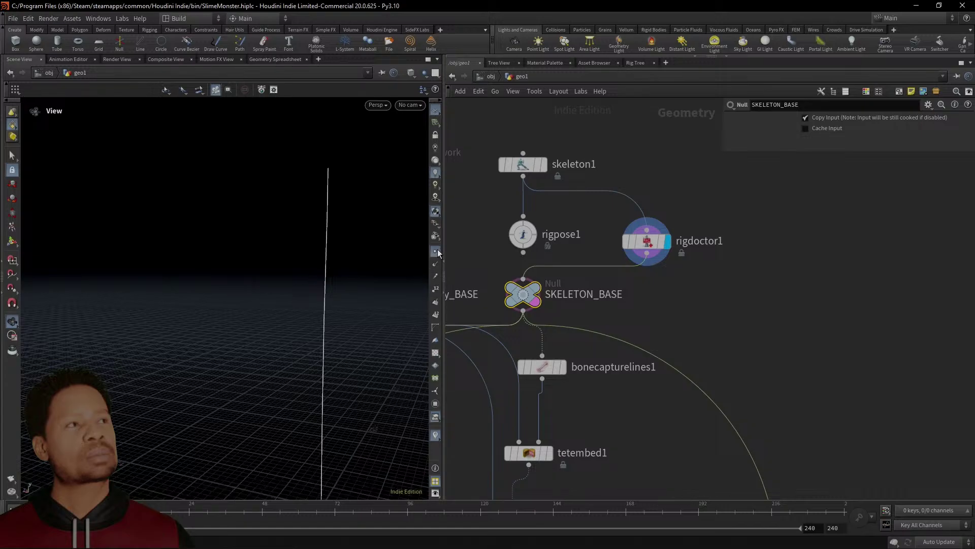
{"action": "left_click_drag", "start_coordinate": [346, 238], "coordinate": [375, 305]}
{"action": "left_click", "coordinate": [520, 166]}
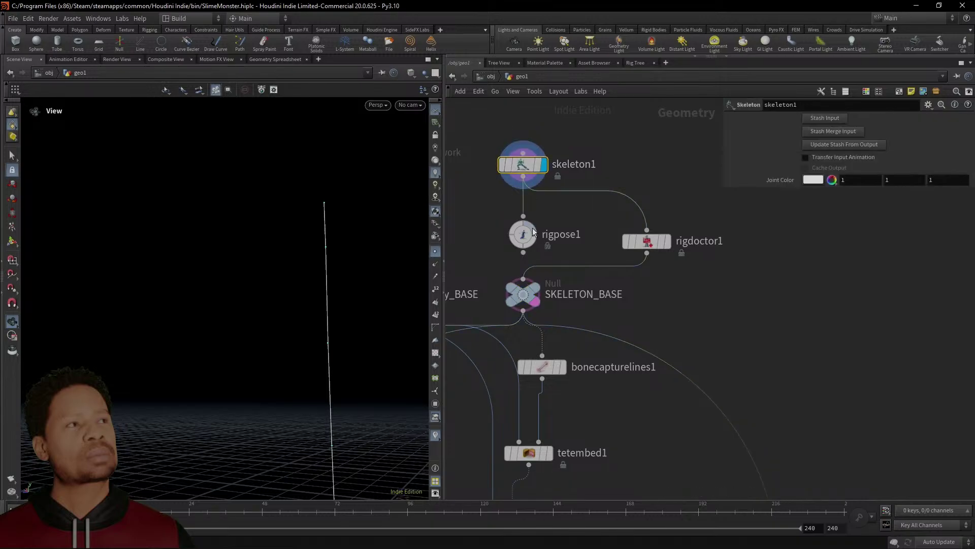
Inspect rigpose1's joints with the Rig Pose tool, and display rigdoctor1 with its parameters
{"action": "left_click", "coordinate": [526, 243]}
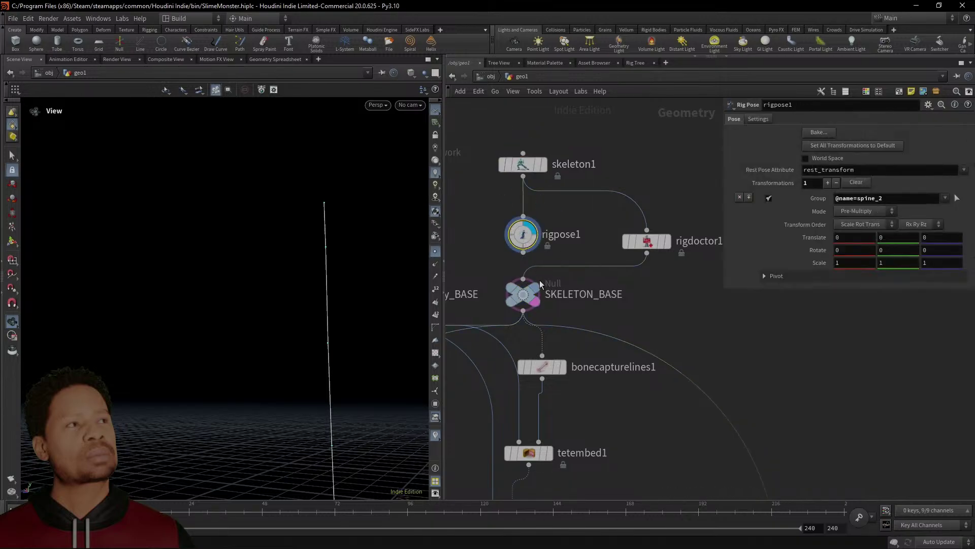
{"action": "left_click_drag", "start_coordinate": [598, 291], "coordinate": [649, 328]}
{"action": "left_click", "coordinate": [652, 322]}
{"action": "double_click", "coordinate": [605, 294]}
{"action": "left_click", "coordinate": [649, 328]}
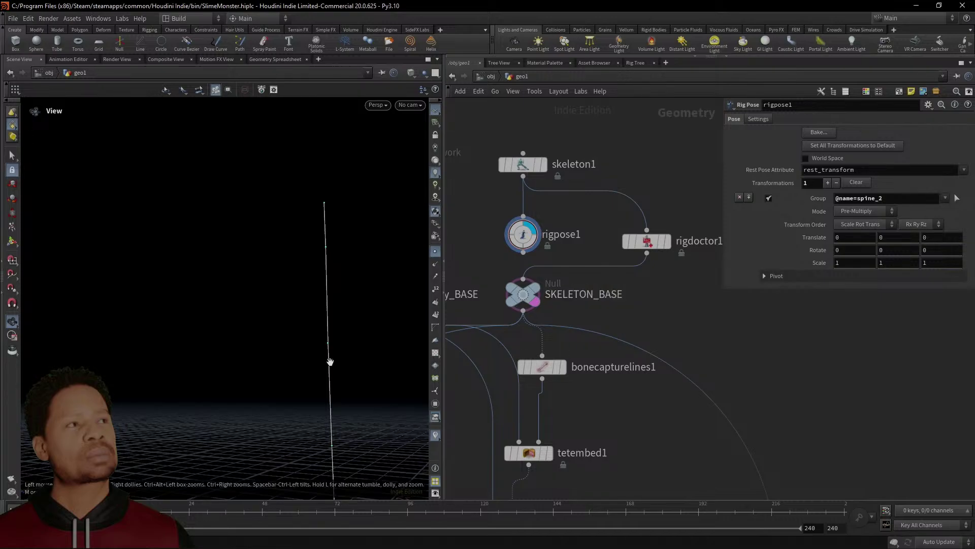
{"action": "left_click_drag", "start_coordinate": [330, 361], "coordinate": [202, 277]}
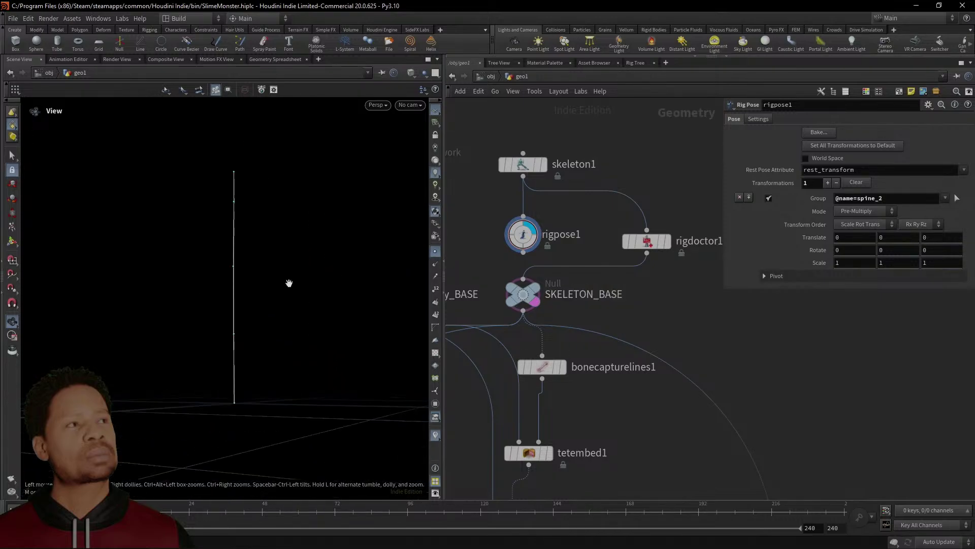
{"action": "left_click_drag", "start_coordinate": [289, 283], "coordinate": [240, 263]}
{"action": "key", "text": "Return"}
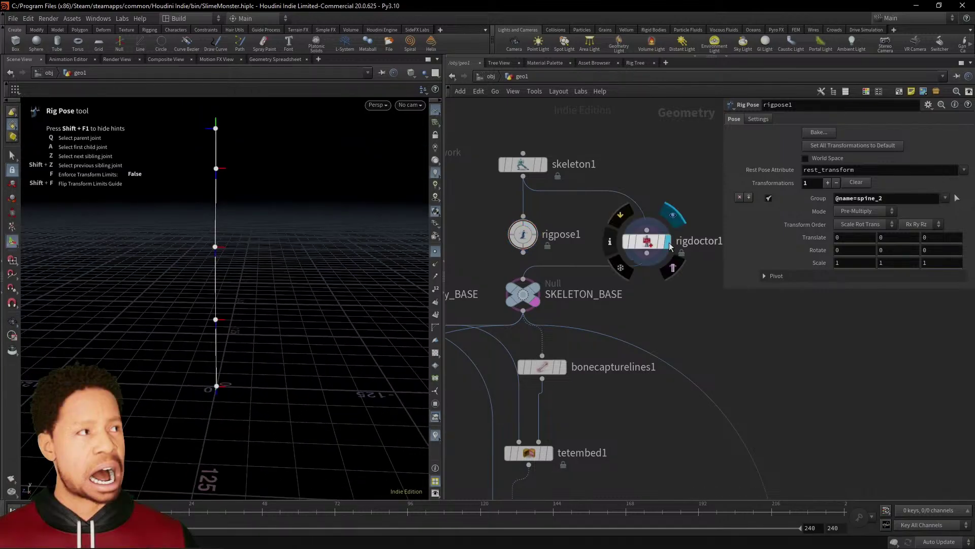
{"action": "left_click", "coordinate": [650, 242]}
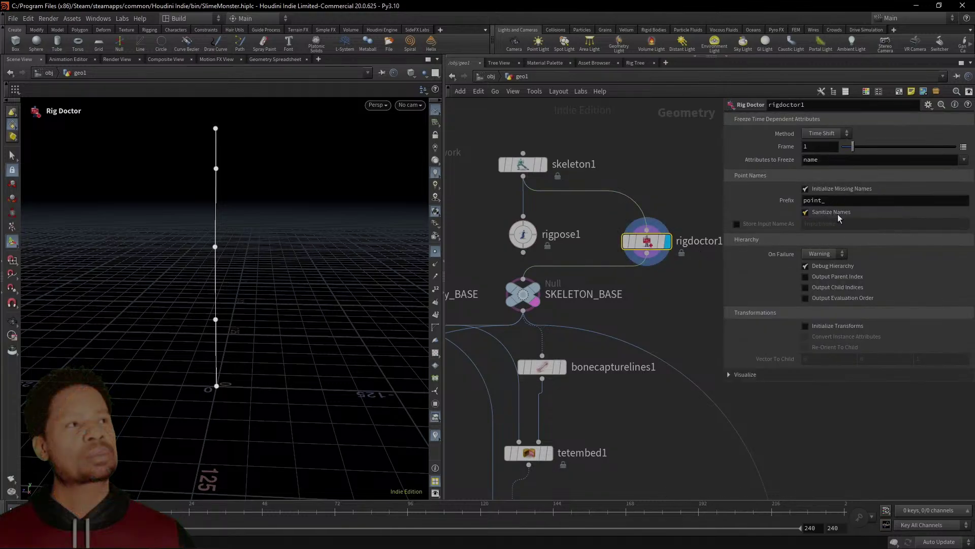
Set the skinning method of rop_fbxcharacteroutput1 to Dual Quaternion
{"action": "scroll", "coordinate": [592, 272], "scroll_direction": "down", "scroll_amount": 3}
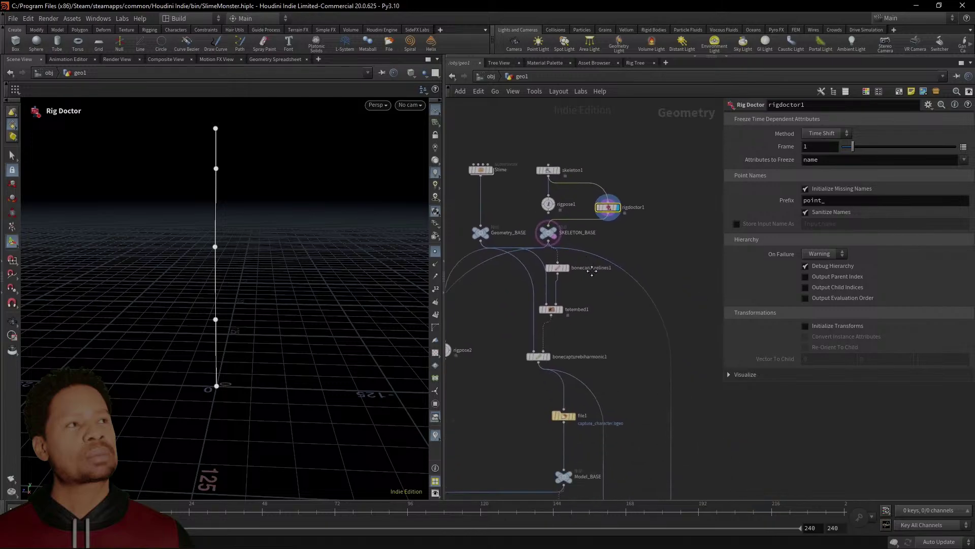
{"action": "middle_click_drag", "start_coordinate": [592, 272], "coordinate": [542, 61]}
{"action": "scroll", "coordinate": [589, 340], "scroll_direction": "up", "scroll_amount": 5}
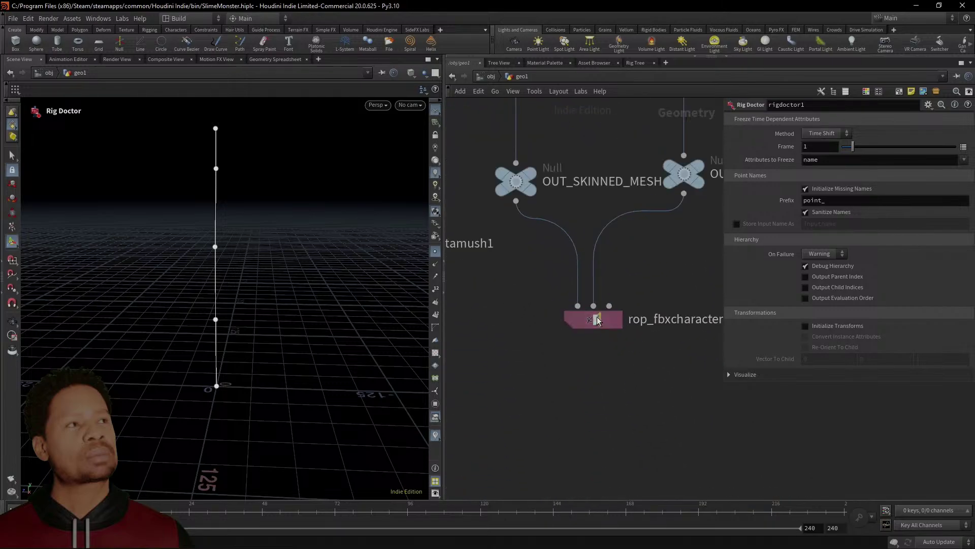
{"action": "left_click", "coordinate": [597, 320]}
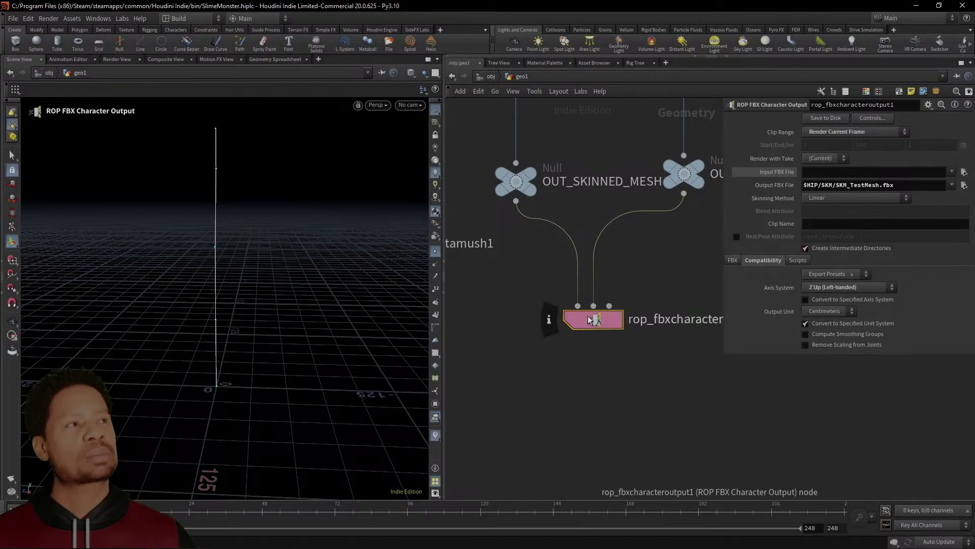
{"action": "left_click", "coordinate": [554, 321]}
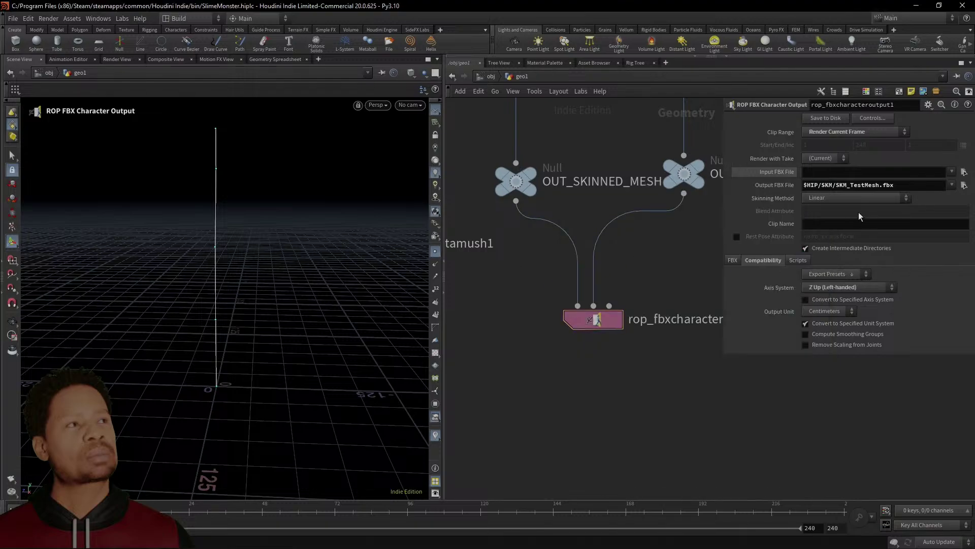
{"action": "left_click", "coordinate": [863, 198]}
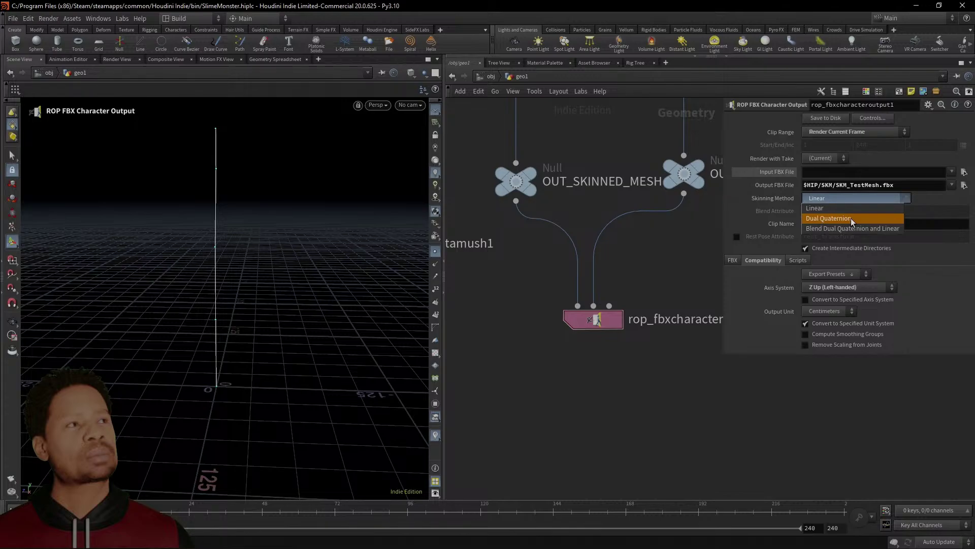
{"action": "left_click", "coordinate": [852, 218]}
{"action": "scroll", "coordinate": [601, 215], "scroll_direction": "down", "scroll_amount": 2}
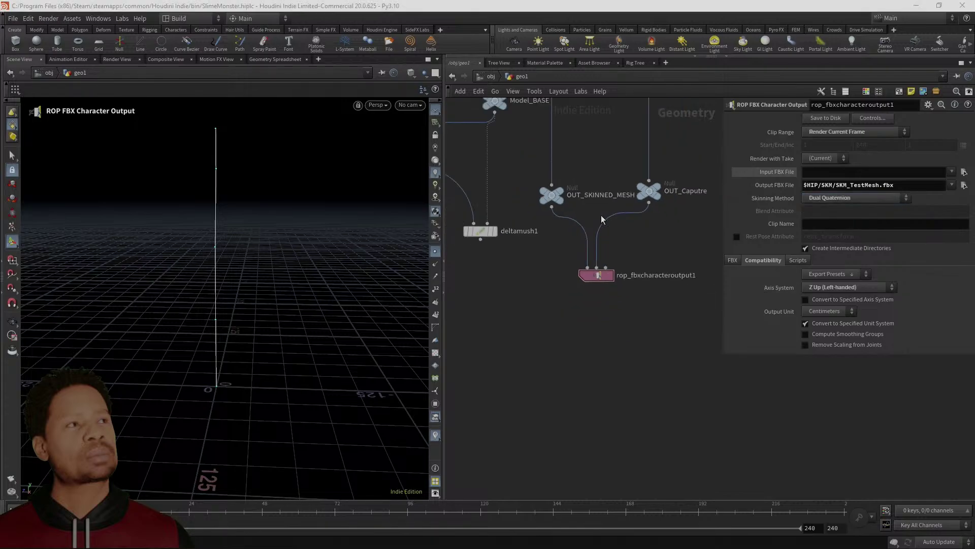
{"action": "middle_click_drag", "start_coordinate": [601, 215], "coordinate": [678, 490]}
{"action": "middle_click_drag", "start_coordinate": [654, 278], "coordinate": [662, 360]}
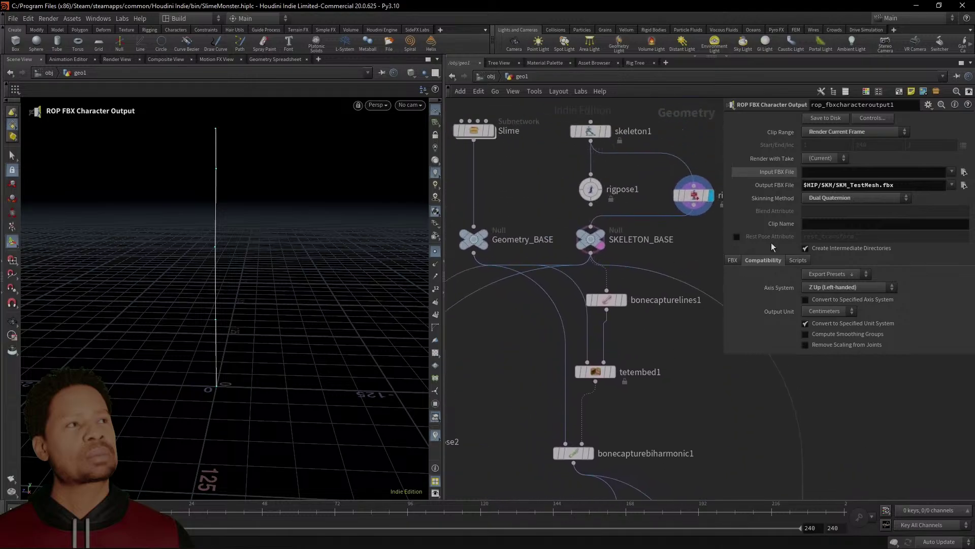
Save the character FBX to disk as SKM_TestMesh.fbx with the clip range kept at Render Current Frame
{"action": "left_click", "coordinate": [862, 133]}
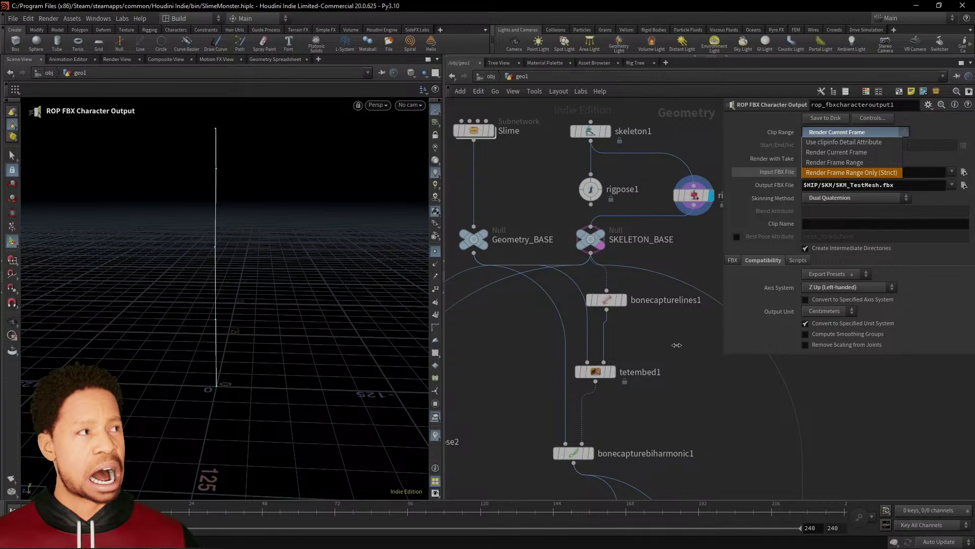
{"action": "left_click", "coordinate": [845, 131]}
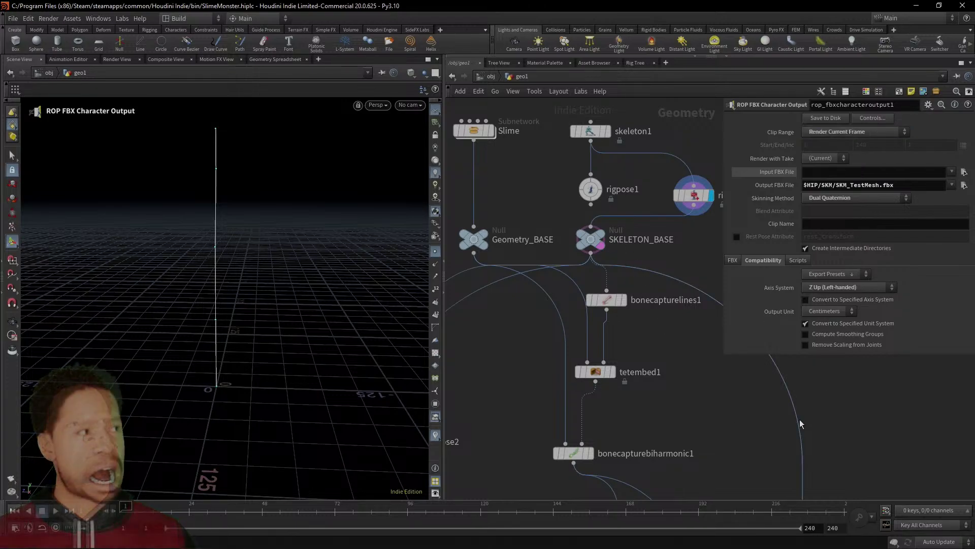
{"action": "left_click", "coordinate": [825, 119]}
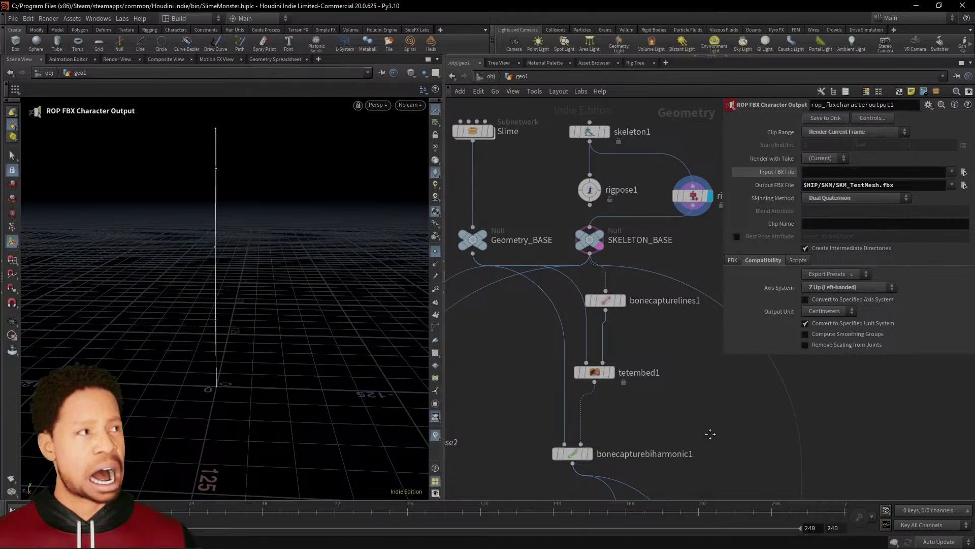
Read the error information of rop_fbxcharacteroutput1 and trace the nodes feeding it from the skeleton and bone capture branches
{"action": "scroll", "coordinate": [632, 330], "scroll_direction": "down", "scroll_amount": 5}
{"action": "scroll", "coordinate": [636, 408], "scroll_direction": "up", "scroll_amount": 4}
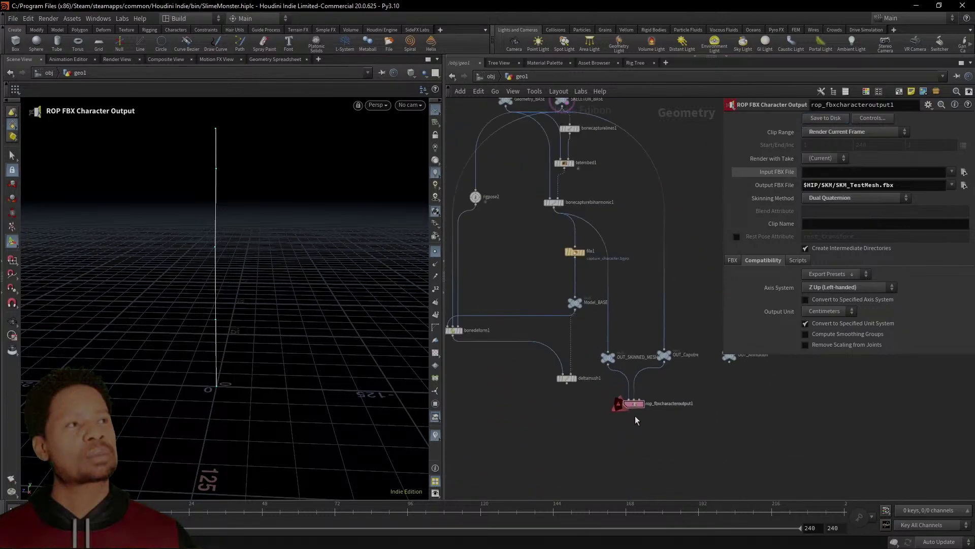
{"action": "left_click", "coordinate": [617, 405]}
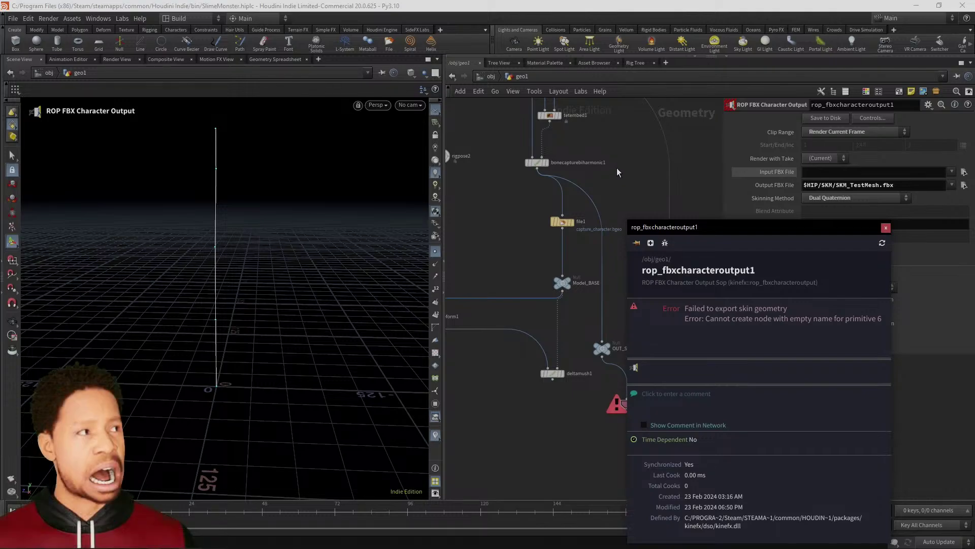
{"action": "middle_click_drag", "start_coordinate": [630, 101], "coordinate": [665, 366]}
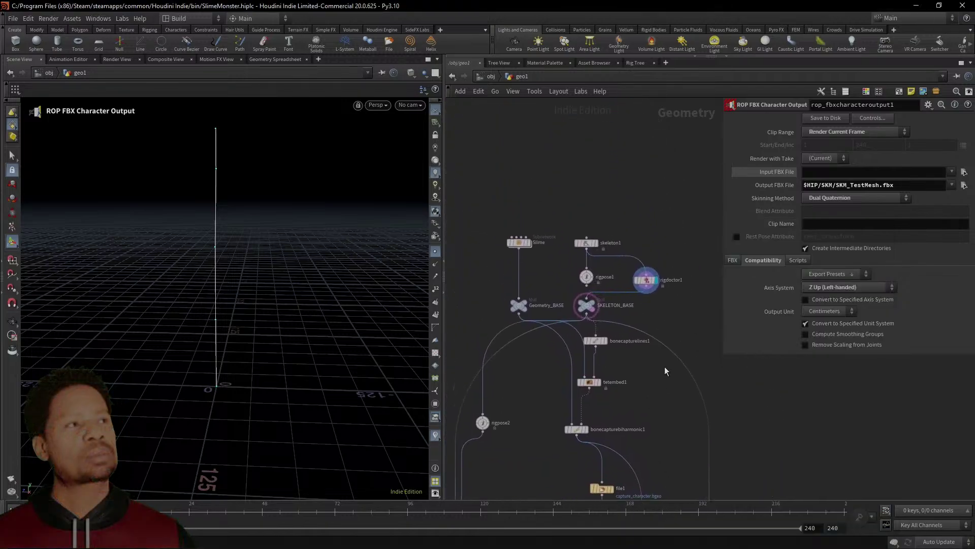
{"action": "scroll", "coordinate": [625, 333], "scroll_direction": "up", "scroll_amount": 4}
{"action": "scroll", "coordinate": [631, 397], "scroll_direction": "down", "scroll_amount": 3}
{"action": "middle_click_drag", "start_coordinate": [631, 398], "coordinate": [584, 218]}
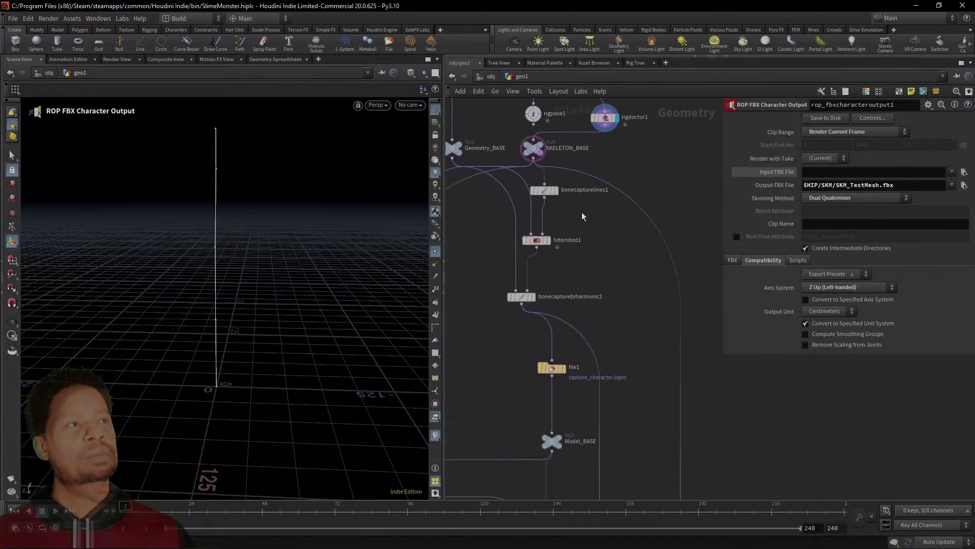
{"action": "scroll", "coordinate": [610, 360], "scroll_direction": "up", "scroll_amount": 1}
Disconnect the OUT_SKINNED_MESH and OUT_Caputre nulls from the upstream nodes that feed them
{"action": "middle_click_drag", "start_coordinate": [678, 491], "coordinate": [648, 330]}
{"action": "left_click_drag", "start_coordinate": [616, 314], "coordinate": [566, 303]}
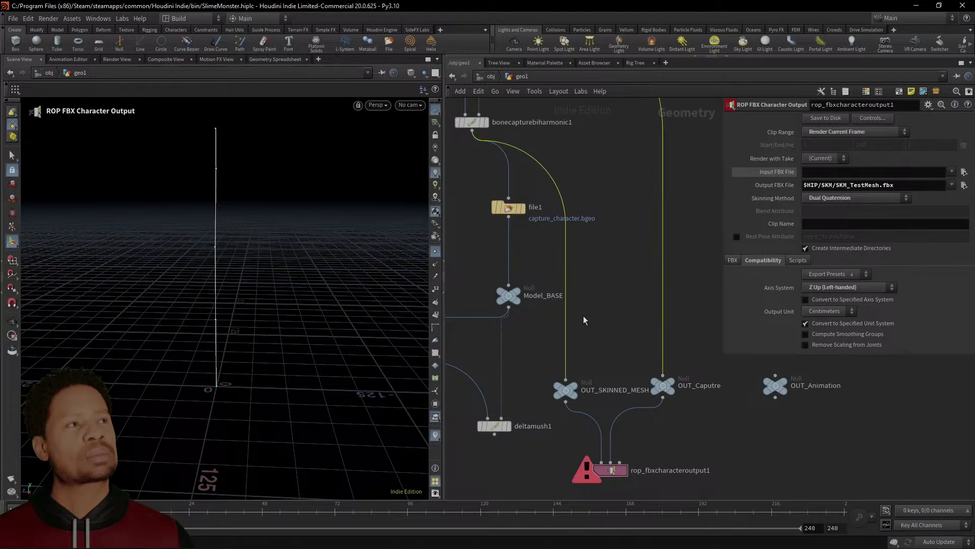
{"action": "left_click", "coordinate": [574, 288]}
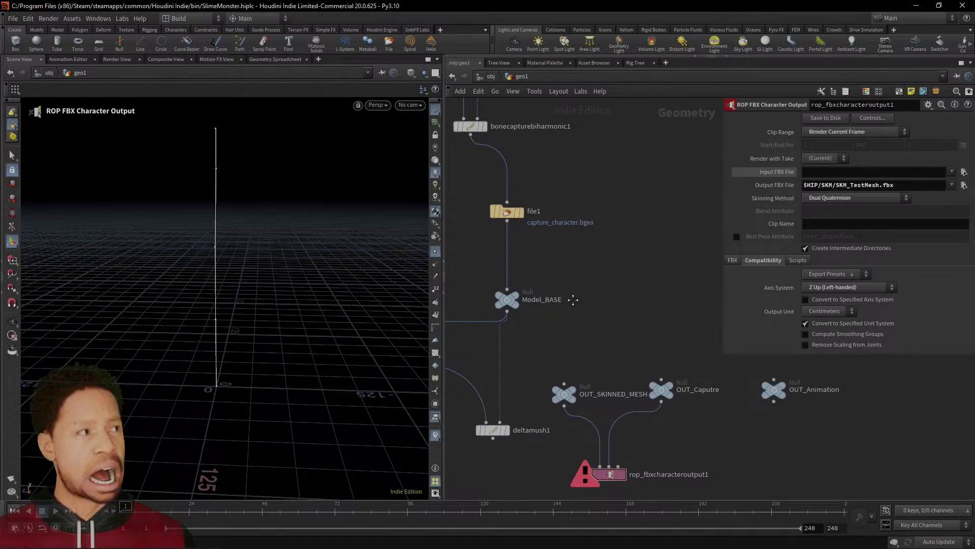
Display the result of bonecapturebiharmonic1 and show its parameters
{"action": "middle_click_drag", "start_coordinate": [561, 274], "coordinate": [630, 419]}
{"action": "left_click_drag", "start_coordinate": [618, 455], "coordinate": [511, 336]}
{"action": "middle_click_drag", "start_coordinate": [550, 251], "coordinate": [572, 343]}
{"action": "left_click", "coordinate": [571, 341]}
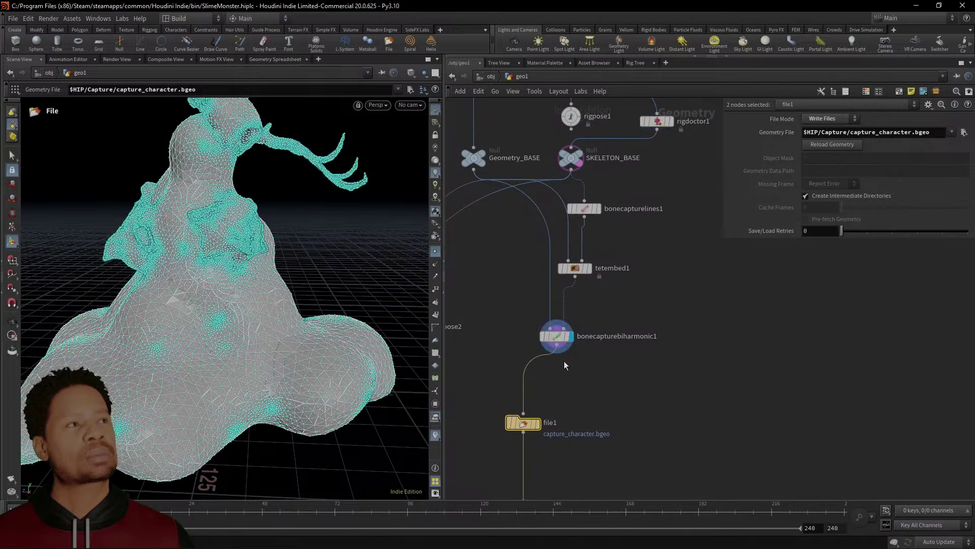
{"action": "scroll", "coordinate": [564, 363], "scroll_direction": "up", "scroll_amount": 4}
{"action": "left_click", "coordinate": [551, 315]}
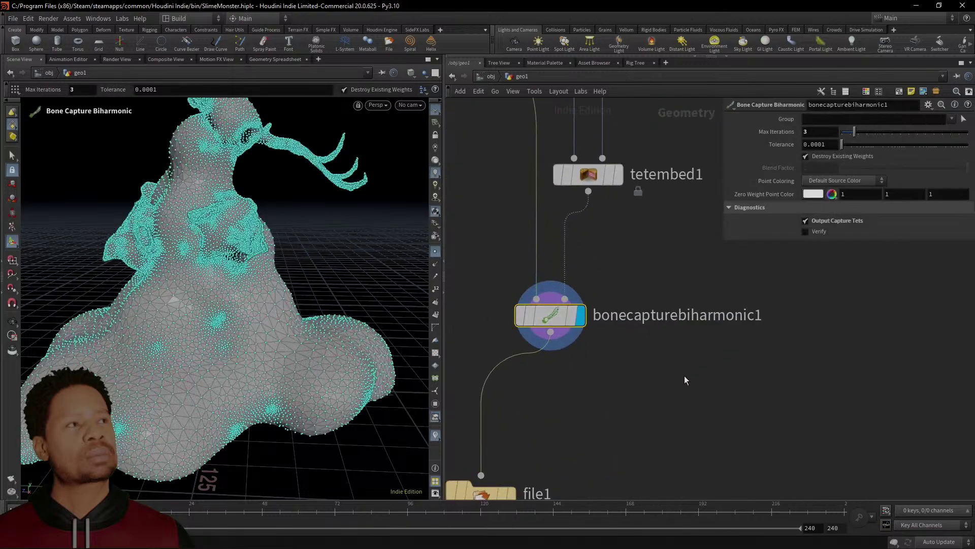
Display tetembed1 and compare its mesh with Enlarge Input Mesh turned on and back off
{"action": "scroll", "coordinate": [736, 305], "scroll_direction": "down", "scroll_amount": 1}
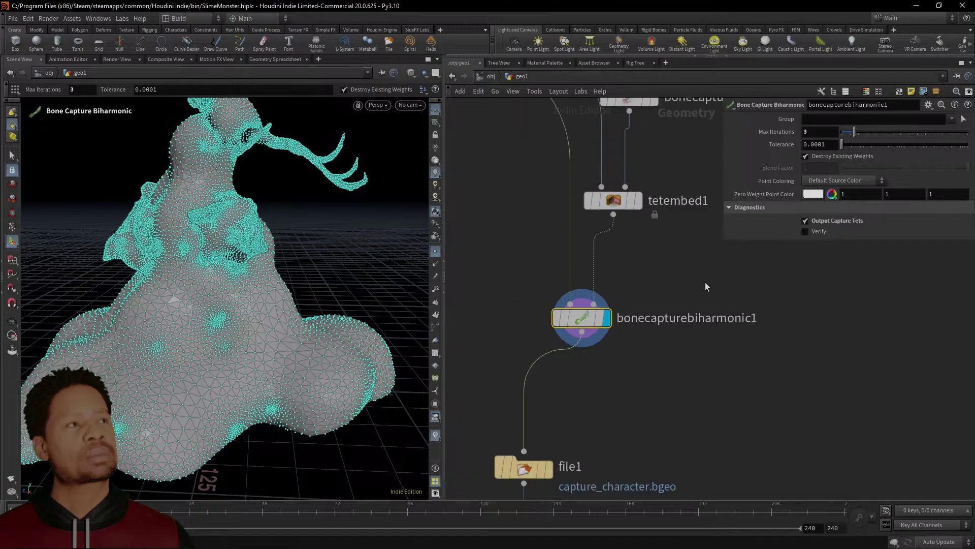
{"action": "middle_click_drag", "start_coordinate": [662, 233], "coordinate": [677, 431]}
{"action": "left_click", "coordinate": [645, 348]}
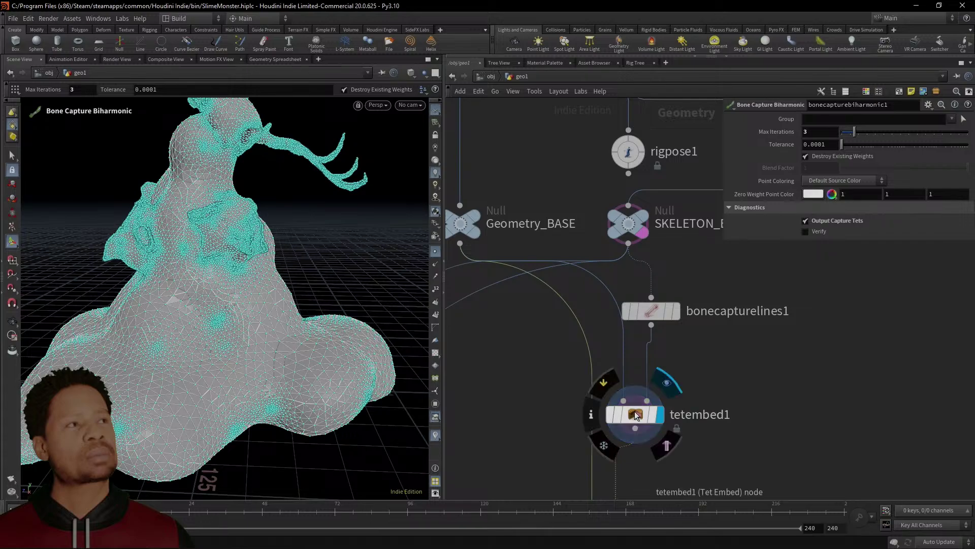
{"action": "left_click", "coordinate": [654, 423]}
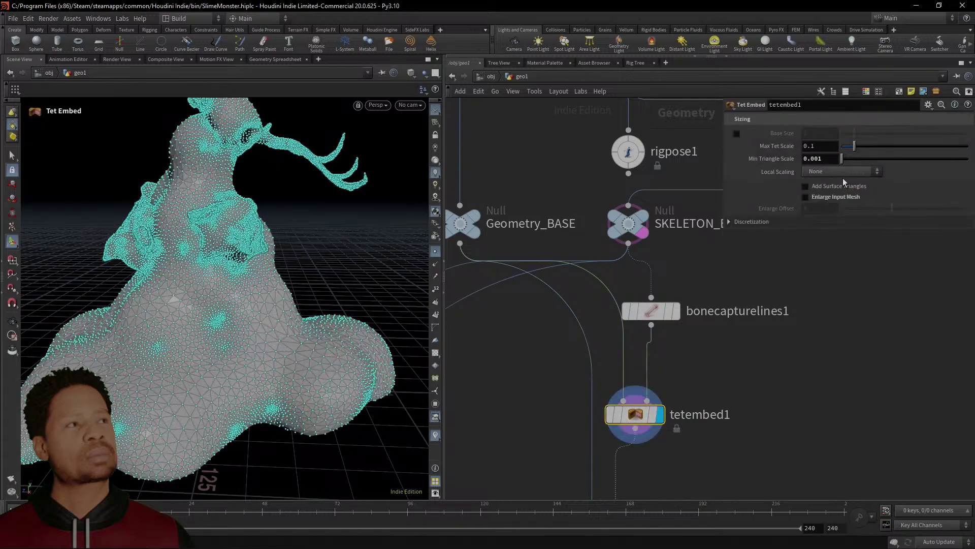
{"action": "left_click", "coordinate": [806, 198]}
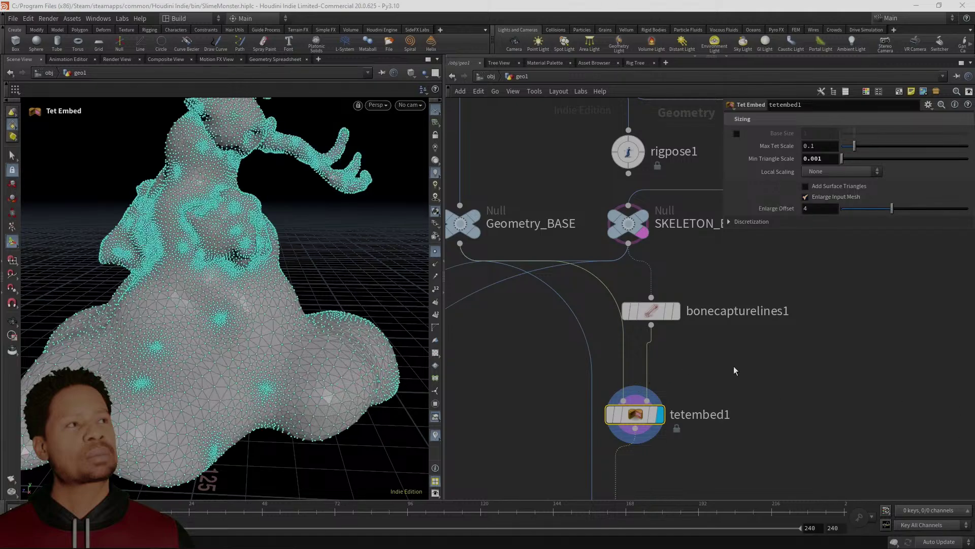
{"action": "left_click", "coordinate": [806, 197]}
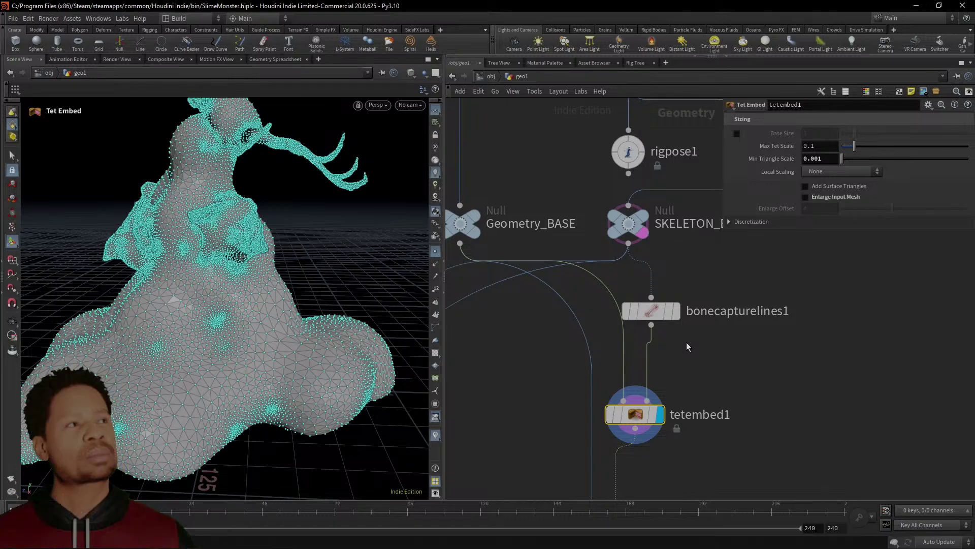
Check the skeleton by displaying SKELETON_BASE and rigdoctor1 in turn, and show rigdoctor1's parameters
{"action": "scroll", "coordinate": [754, 384], "scroll_direction": "down", "scroll_amount": 3}
{"action": "middle_click_drag", "start_coordinate": [824, 343], "coordinate": [824, 422]}
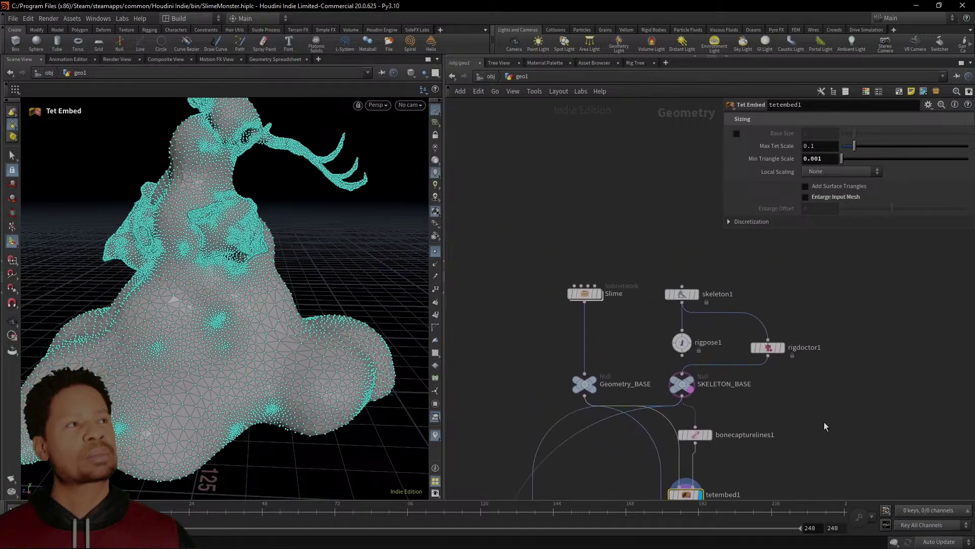
{"action": "scroll", "coordinate": [780, 405], "scroll_direction": "up", "scroll_amount": 2}
{"action": "left_click", "coordinate": [651, 371]}
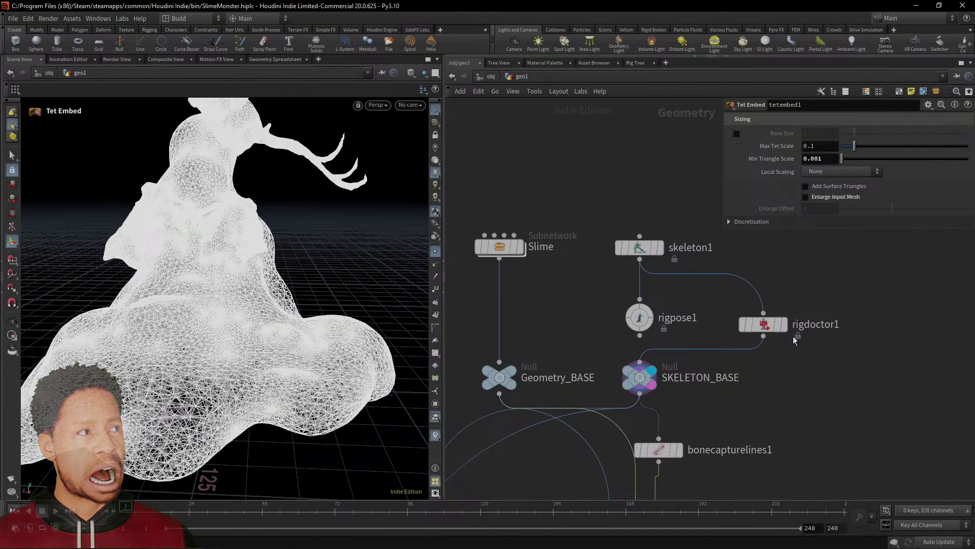
{"action": "mouse_move", "coordinate": [789, 331]}
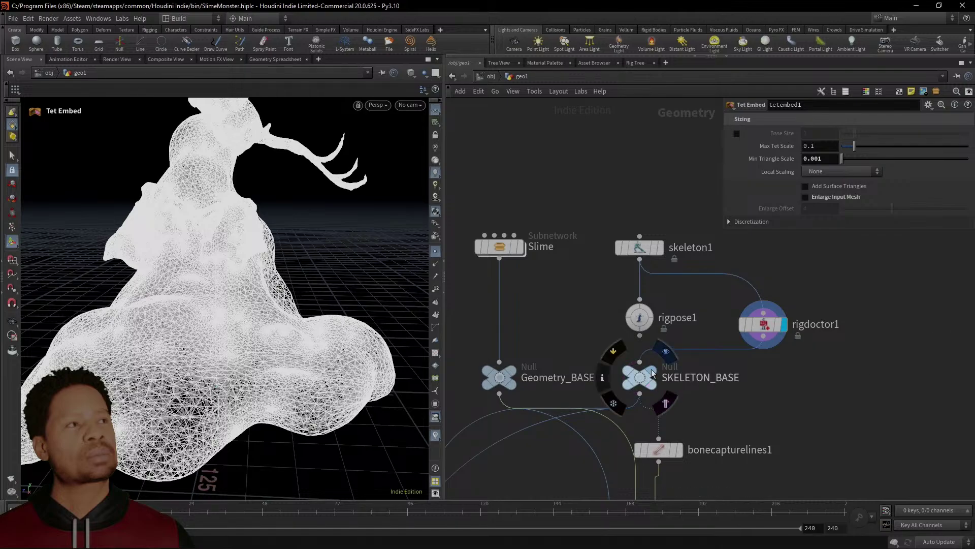
{"action": "scroll", "coordinate": [752, 406], "scroll_direction": "down", "scroll_amount": 2}
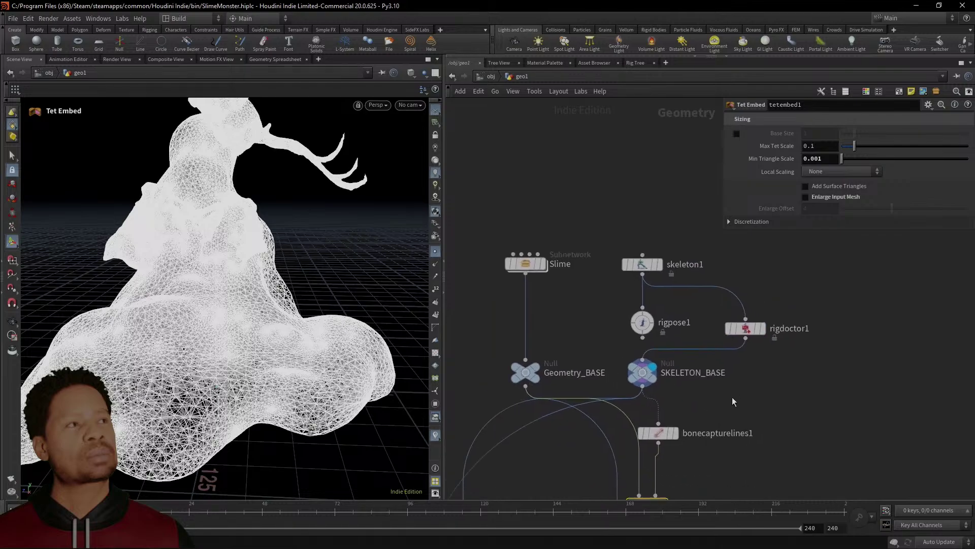
{"action": "left_click", "coordinate": [638, 370]}
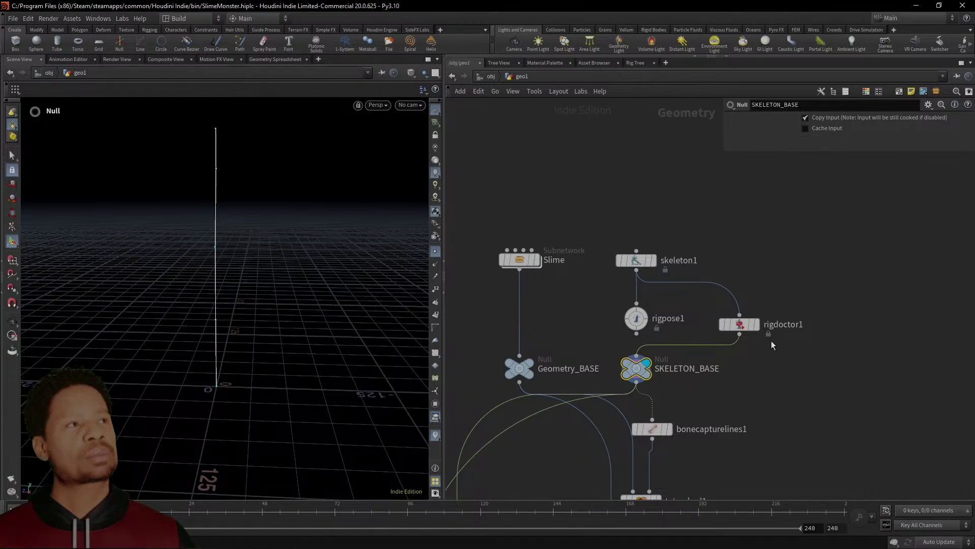
{"action": "left_click", "coordinate": [739, 325]}
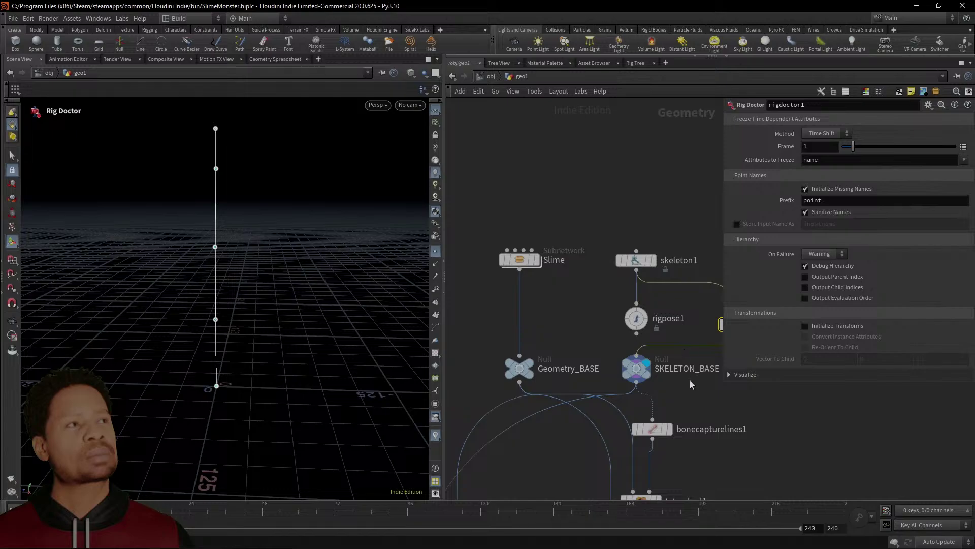
Feed SKELETON_BASE from rigpose1 instead of rigdoctor1, displaying rigpose1 and checking SKELETON_BASE's node information
{"action": "left_click", "coordinate": [636, 334]}
{"action": "left_click", "coordinate": [661, 366]}
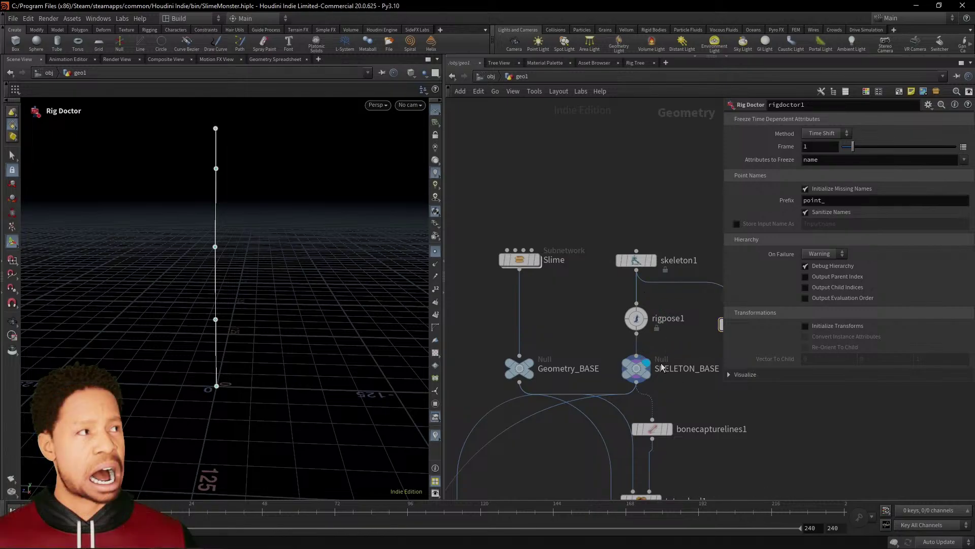
{"action": "mouse_move", "coordinate": [636, 318]}
{"action": "left_mouse_down"}
{"action": "mouse_move", "coordinate": [686, 322]}
{"action": "mouse_move", "coordinate": [636, 326]}
{"action": "left_mouse_up"}
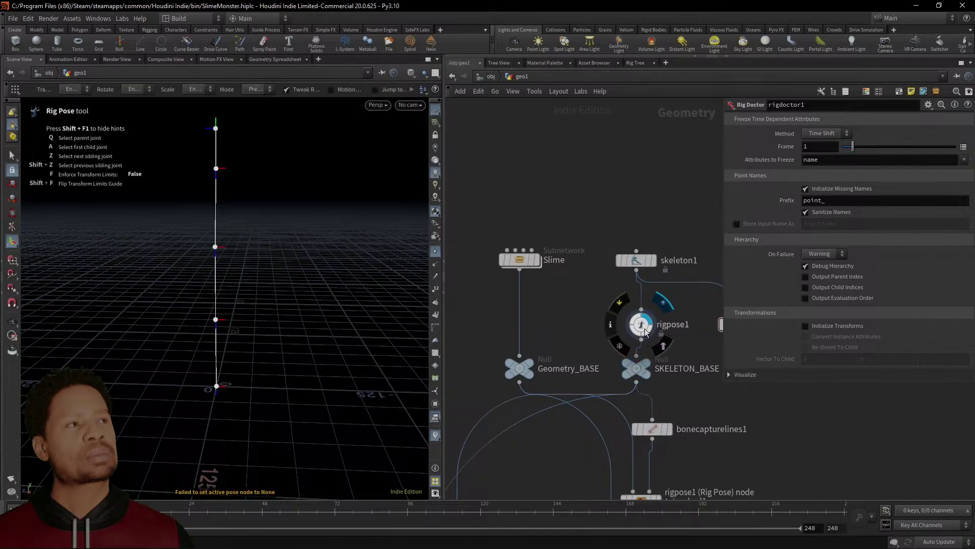
{"action": "middle_click_drag", "start_coordinate": [641, 327], "coordinate": [595, 248]}
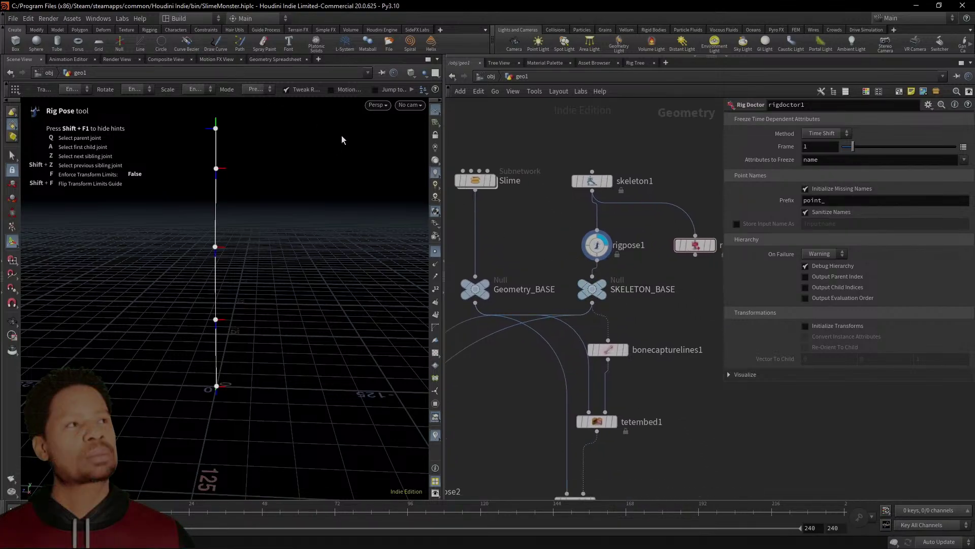
{"action": "left_click", "coordinate": [562, 290]}
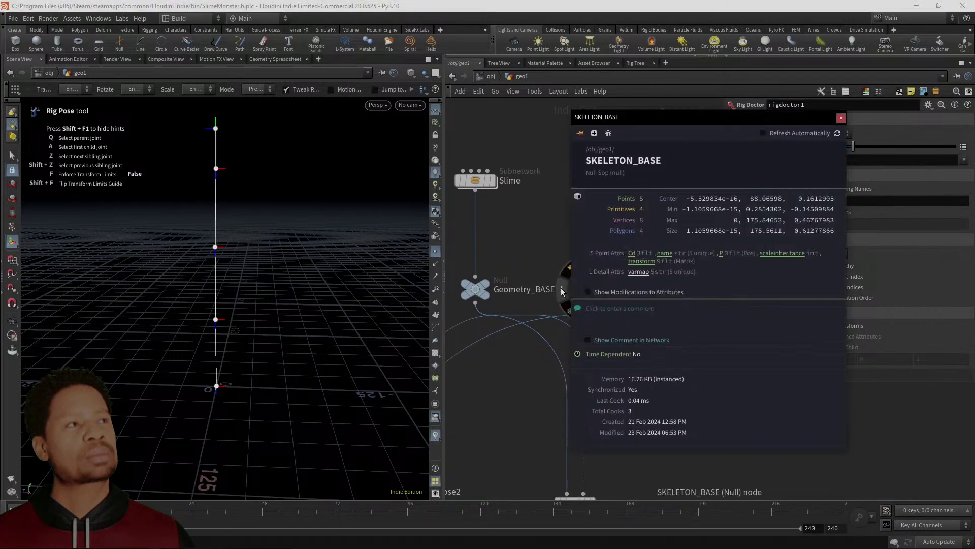
Move OUT_SKINNED_MESH, OUT_Caputre and rop_fbxcharacteroutput1 together up the network to sit beside bonecapturebiharmonic1
{"action": "scroll", "coordinate": [514, 406], "scroll_direction": "down", "scroll_amount": 2}
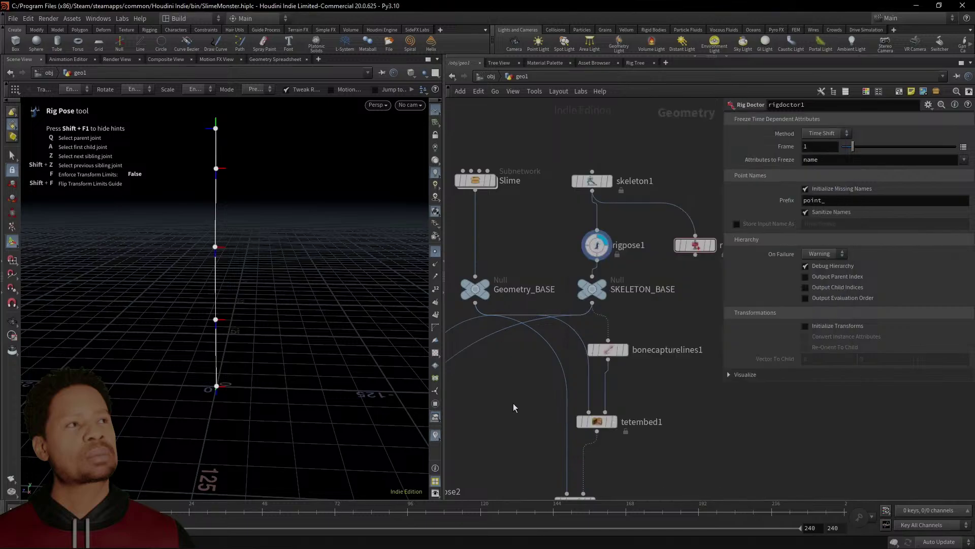
{"action": "scroll", "coordinate": [515, 410], "scroll_direction": "down", "scroll_amount": 1}
{"action": "middle_click_drag", "start_coordinate": [514, 394], "coordinate": [473, 126]}
{"action": "scroll", "coordinate": [564, 286], "scroll_direction": "down", "scroll_amount": 1}
{"action": "scroll", "coordinate": [566, 285], "scroll_direction": "down", "scroll_amount": 1}
{"action": "left_click_drag", "start_coordinate": [709, 456], "coordinate": [543, 310]}
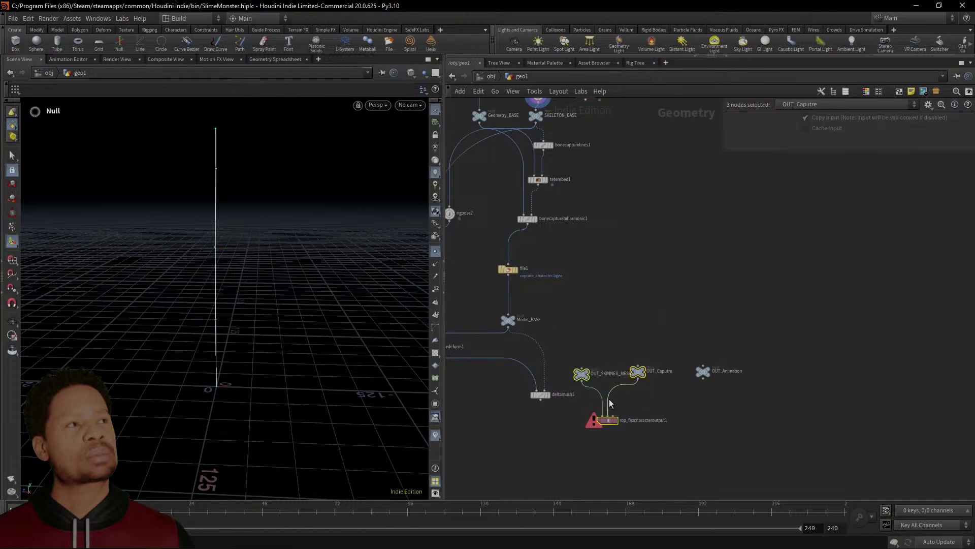
{"action": "left_click_drag", "start_coordinate": [614, 420], "coordinate": [637, 249]}
{"action": "middle_click_drag", "start_coordinate": [577, 208], "coordinate": [600, 349]}
{"action": "scroll", "coordinate": [599, 349], "scroll_direction": "down", "scroll_amount": 1}
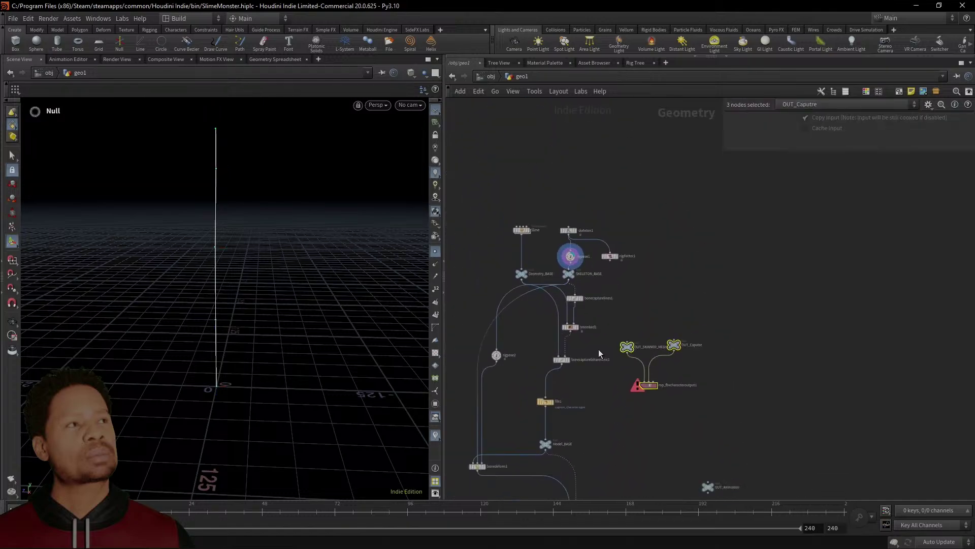
{"action": "scroll", "coordinate": [583, 356], "scroll_direction": "up", "scroll_amount": 4}
{"action": "scroll", "coordinate": [584, 356], "scroll_direction": "up", "scroll_amount": 1}
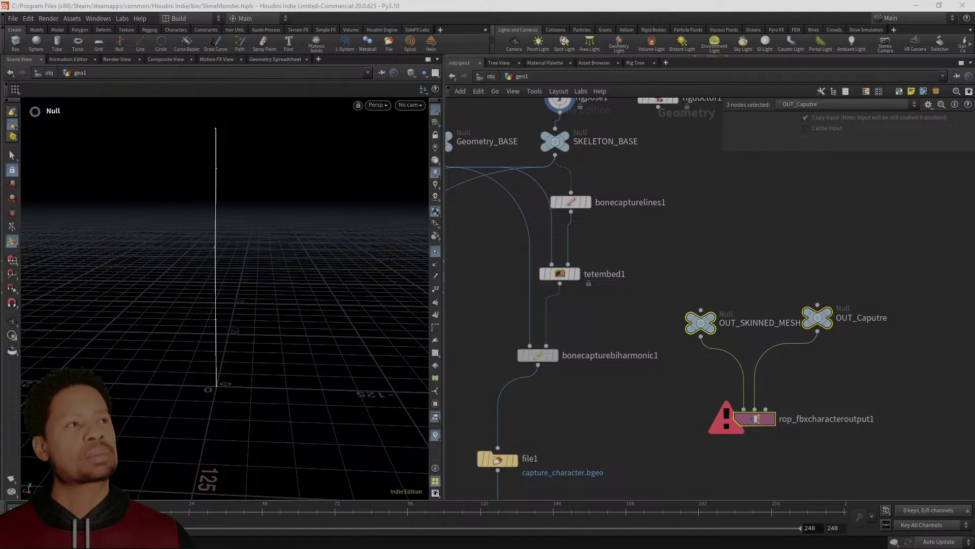
Display bonecapturebiharmonic1 and connect its output to the OUT_SKINNED_MESH null
{"action": "left_click", "coordinate": [554, 356]}
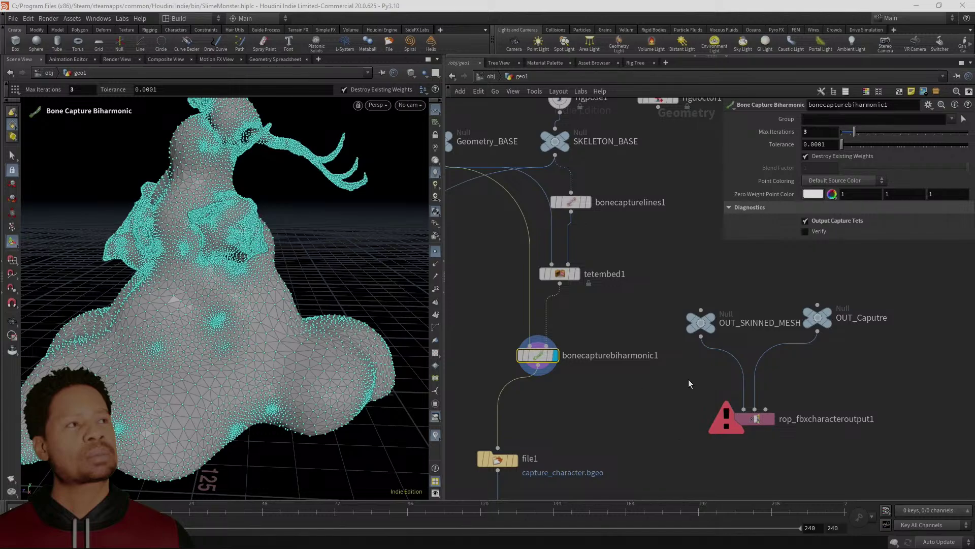
{"action": "left_click", "coordinate": [538, 365]}
{"action": "left_click", "coordinate": [701, 310]}
{"action": "middle_click_drag", "start_coordinate": [802, 389], "coordinate": [779, 346]}
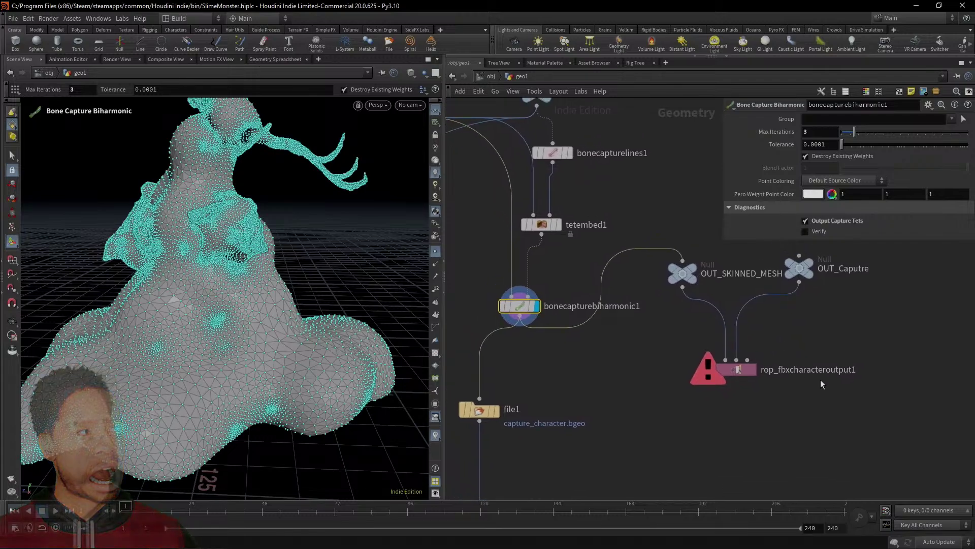
Reposition OUT_SKINNED_MESH, OUT_Caputre and rop_fbxcharacteroutput1 as a group, slightly below and closer to bonecapturebiharmonic1
{"action": "left_click_drag", "start_coordinate": [871, 426], "coordinate": [622, 353]}
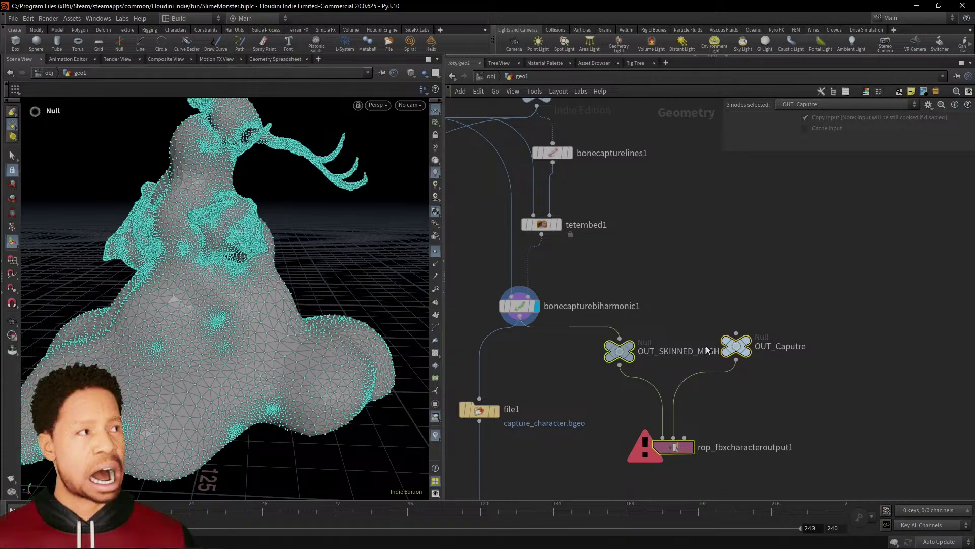
{"action": "middle_click_drag", "start_coordinate": [667, 279], "coordinate": [725, 375]}
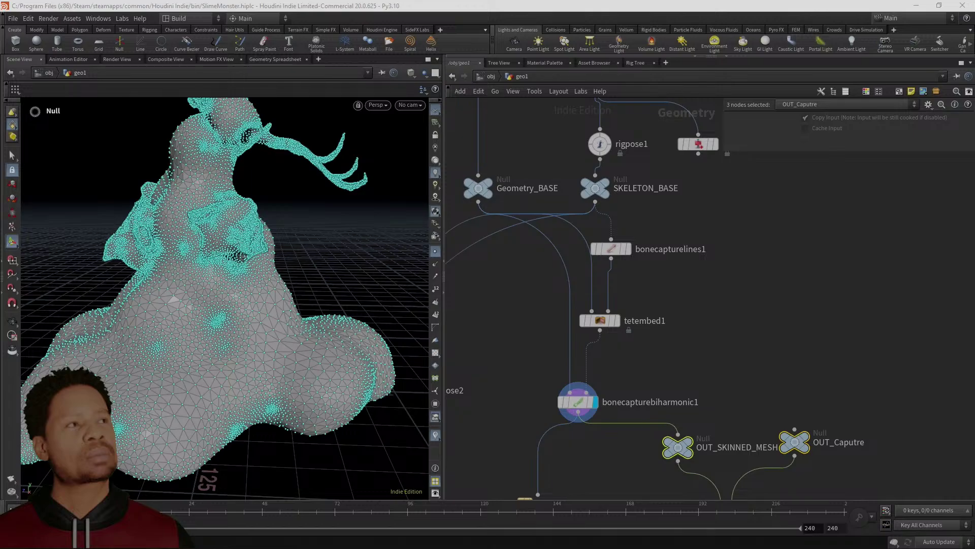
{"action": "left_click", "coordinate": [775, 303]}
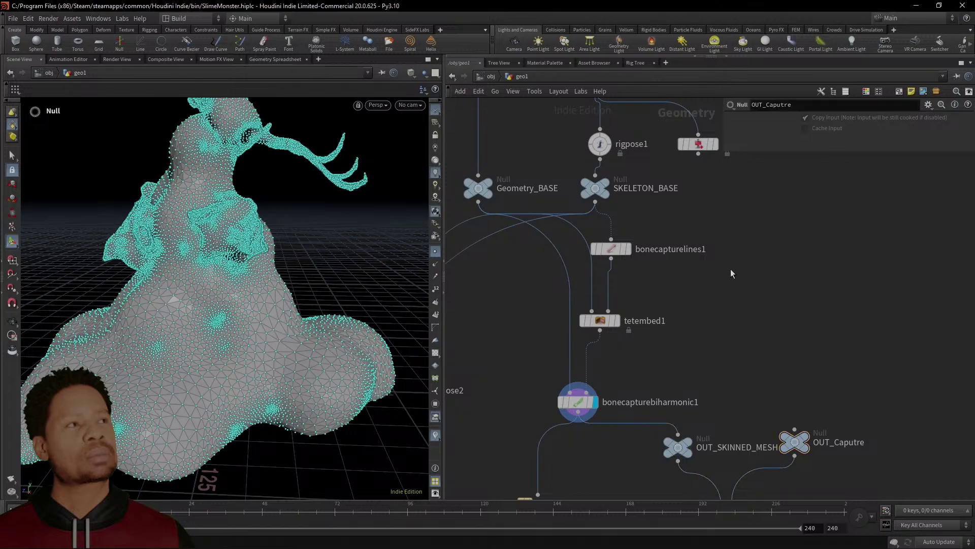
Connect the SKELETON_BASE output to the OUT_Caputre null
{"action": "middle_click_drag", "start_coordinate": [724, 286], "coordinate": [669, 279]}
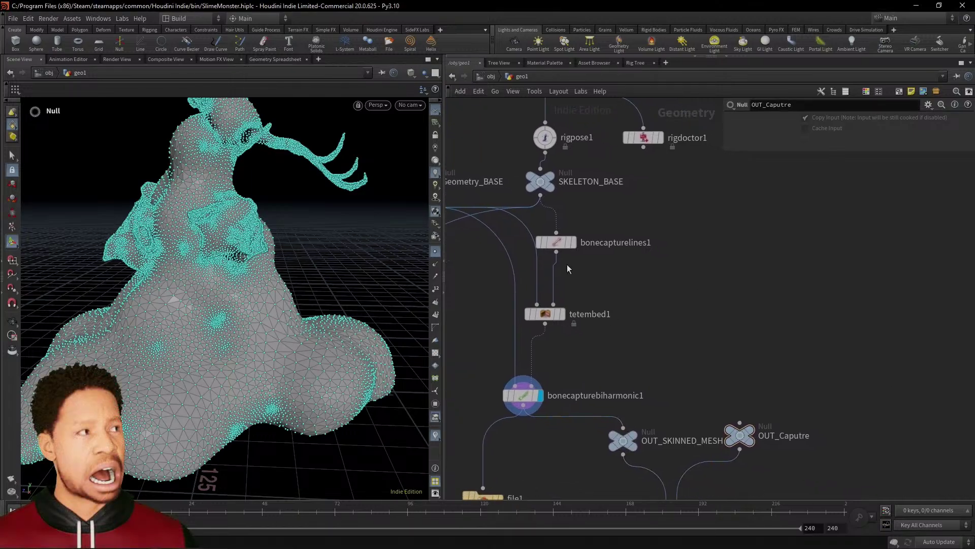
{"action": "mouse_move", "coordinate": [543, 183]}
{"action": "left_click_drag", "start_coordinate": [549, 181], "coordinate": [741, 409]}
{"action": "middle_click_drag", "start_coordinate": [778, 425], "coordinate": [819, 287]}
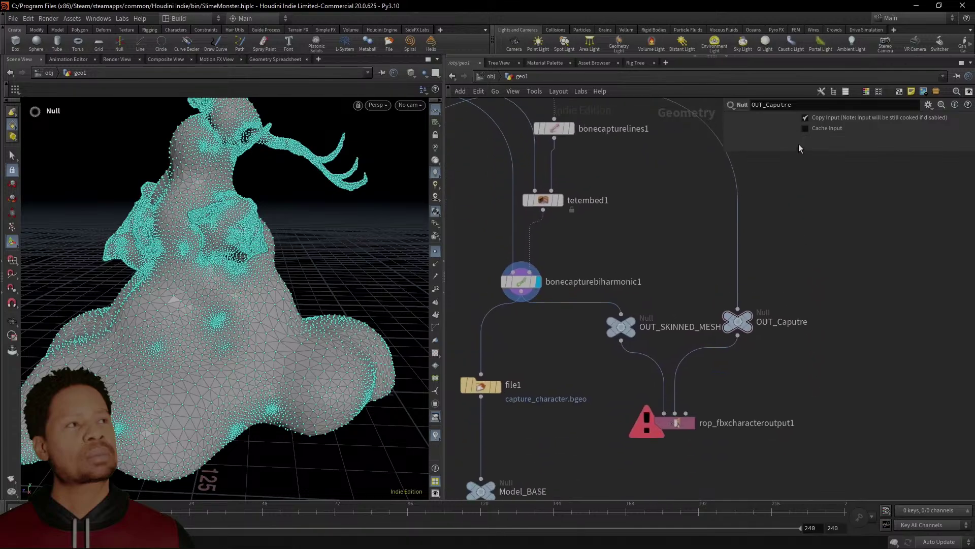
Review the FBX and compatibility export options of rop_fbxcharacteroutput1, enlarging its parameter area
{"action": "left_click", "coordinate": [677, 424]}
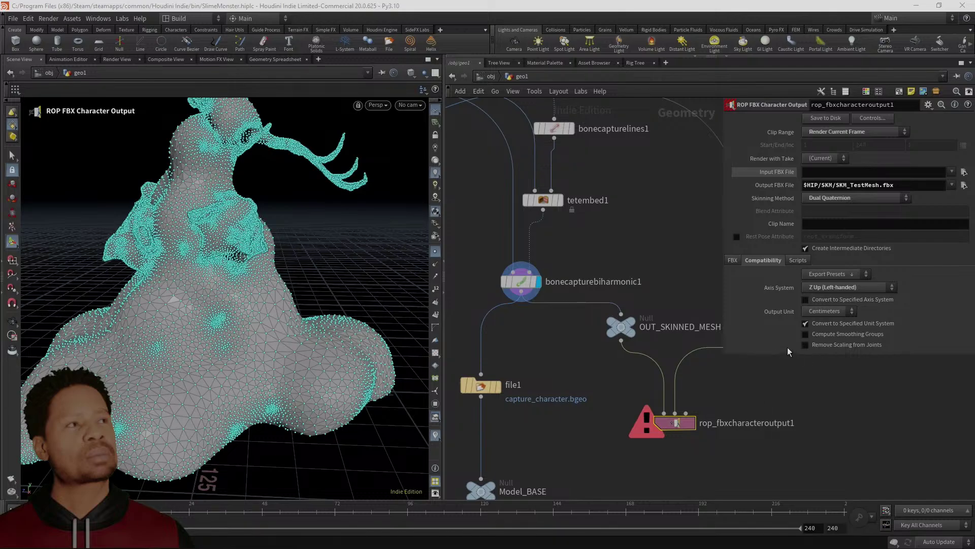
{"action": "left_click_drag", "start_coordinate": [788, 354], "coordinate": [786, 439]}
{"action": "left_click", "coordinate": [733, 260]}
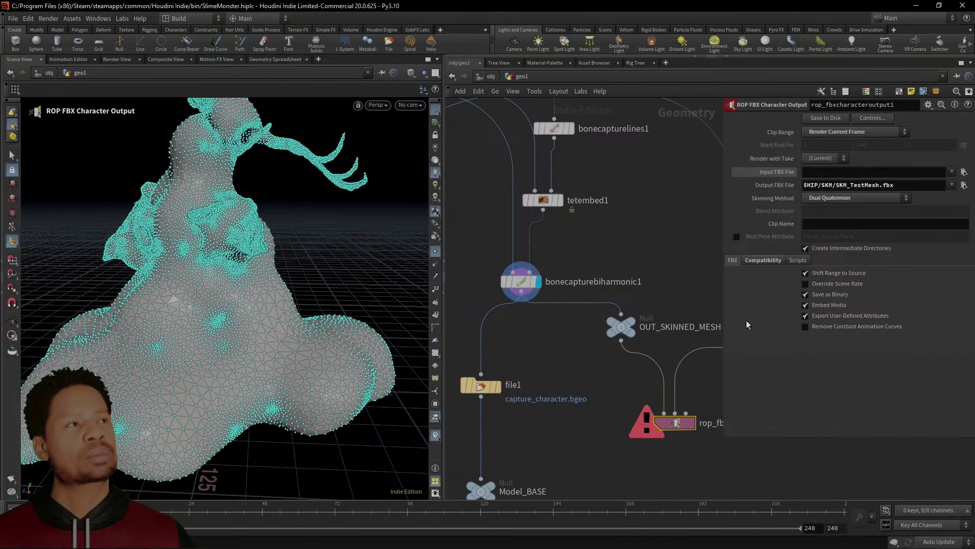
{"action": "left_click", "coordinate": [760, 259]}
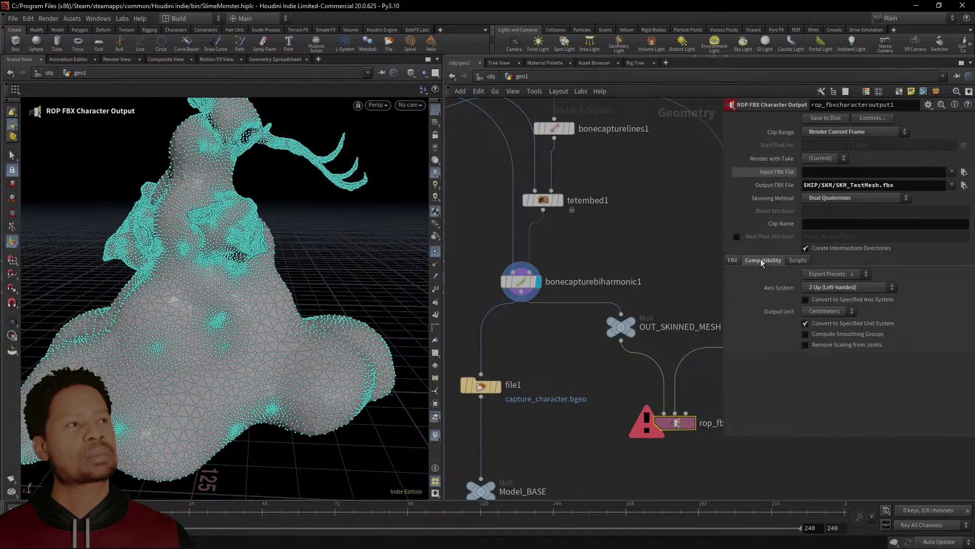
{"action": "left_click", "coordinate": [735, 262]}
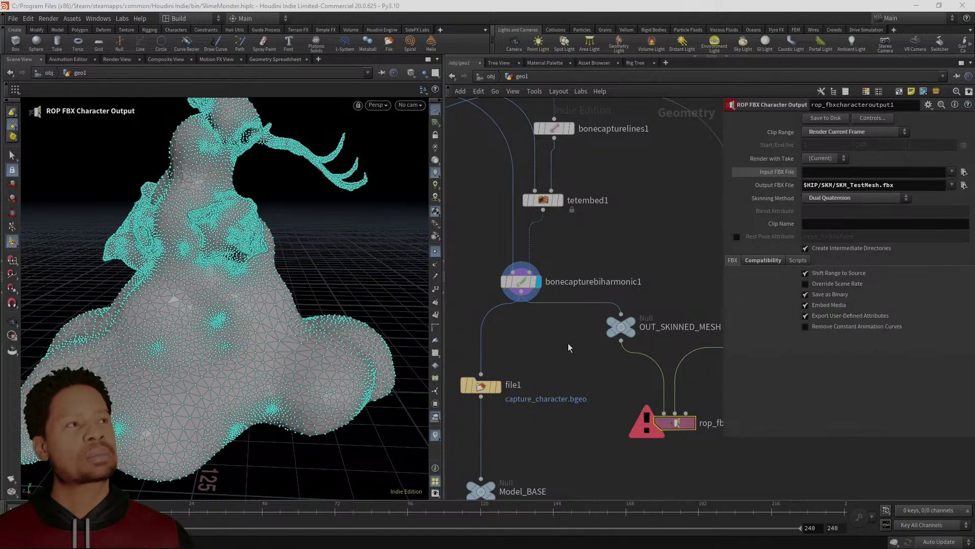
Place OUT_Animation beside OUT_Caputre and wire it from SKELETON_BASE into the third input of rop_fbxcharacteroutput1
{"action": "middle_click_drag", "start_coordinate": [568, 342], "coordinate": [501, 384]}
{"action": "scroll", "coordinate": [500, 385], "scroll_direction": "down", "scroll_amount": 4}
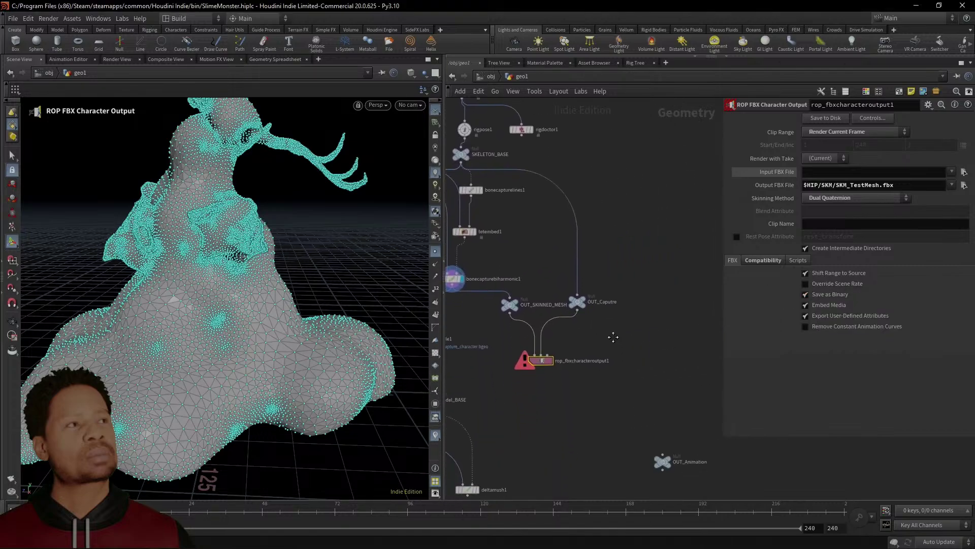
{"action": "left_click_drag", "start_coordinate": [663, 409], "coordinate": [626, 246]}
{"action": "left_click_drag", "start_coordinate": [550, 305], "coordinate": [625, 261]}
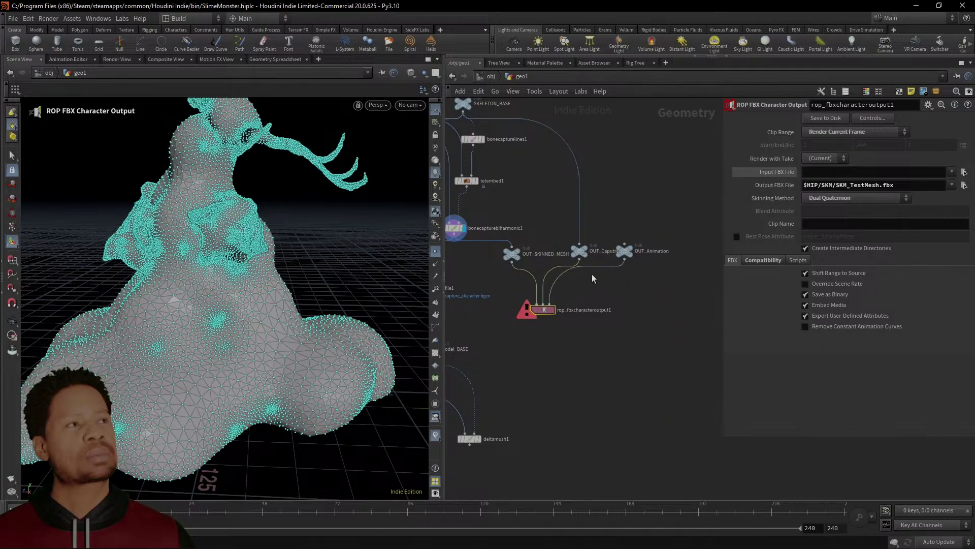
{"action": "middle_click_drag", "start_coordinate": [583, 255], "coordinate": [625, 331]}
{"action": "middle_click_drag", "start_coordinate": [505, 97], "coordinate": [559, 195]}
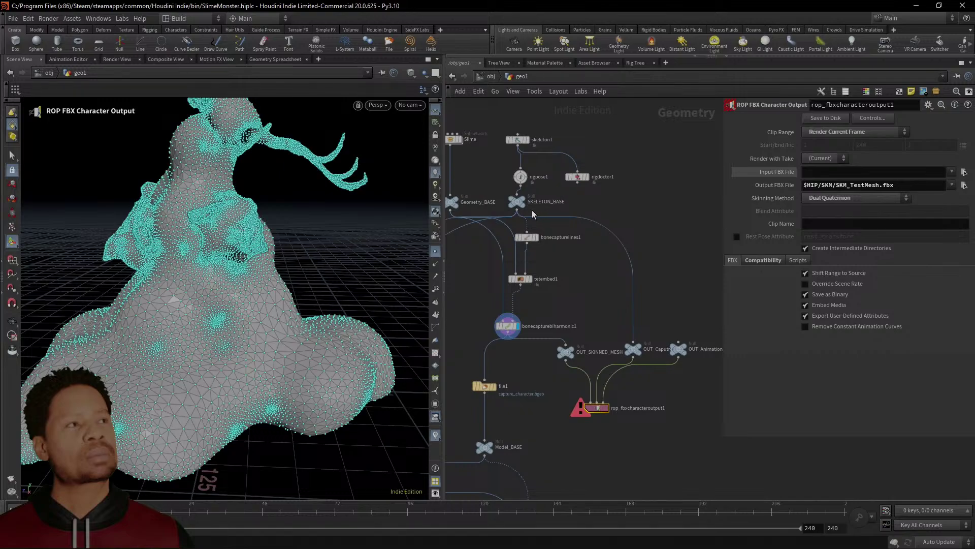
{"action": "left_click_drag", "start_coordinate": [518, 210], "coordinate": [679, 344]}
Try to export the character FBX to disk from rop_fbxcharacteroutput1 and read the node's error details
{"action": "left_click", "coordinate": [824, 120]}
{"action": "left_click", "coordinate": [581, 409]}
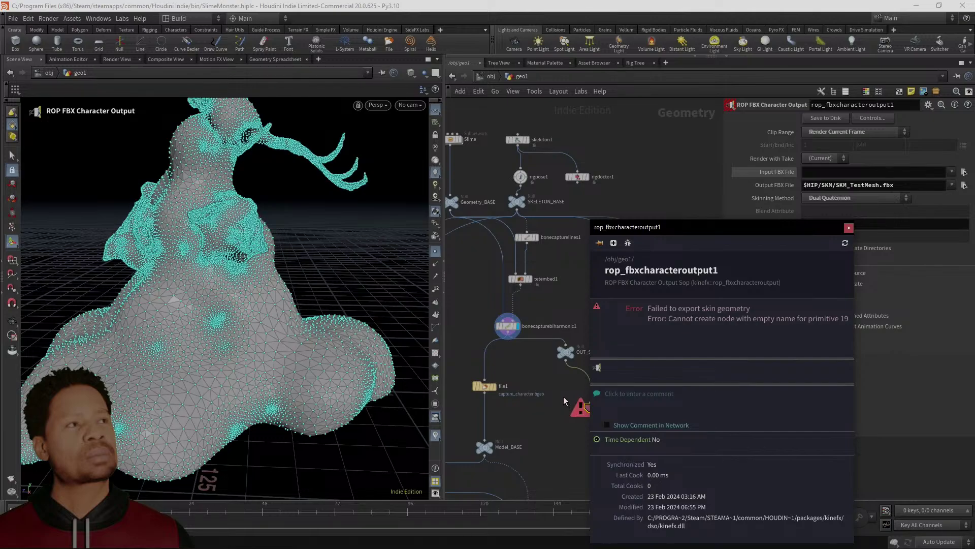
{"action": "left_click", "coordinate": [849, 227]}
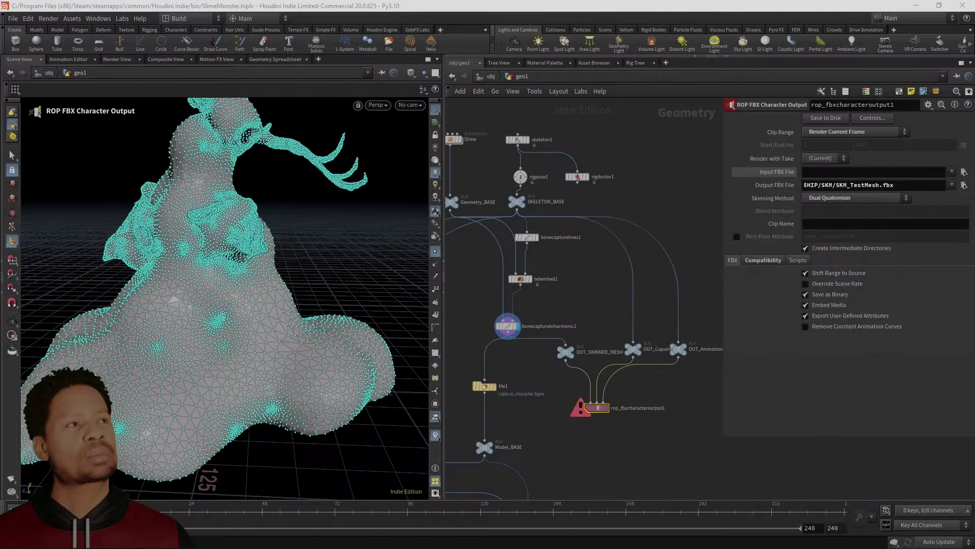
{"action": "left_click", "coordinate": [578, 410]}
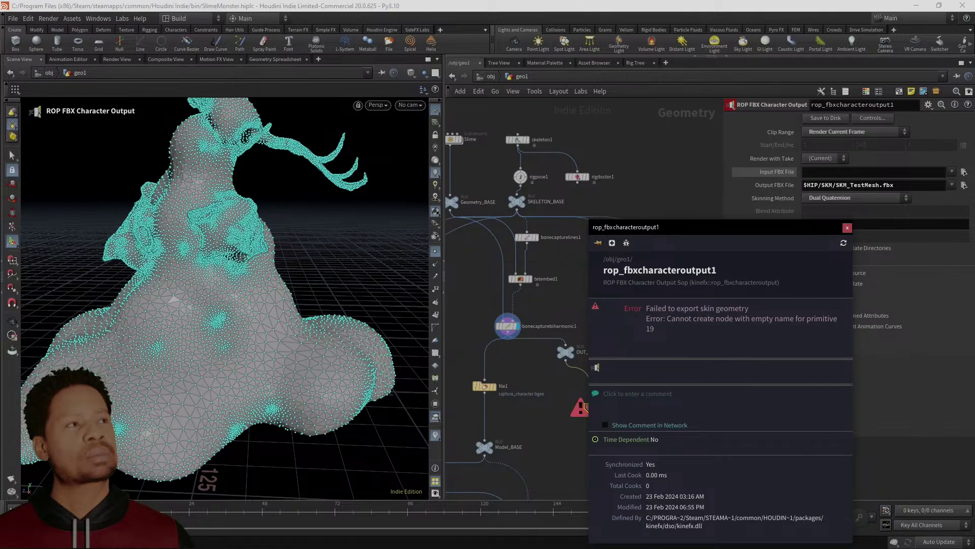
{"action": "left_click", "coordinate": [847, 228]}
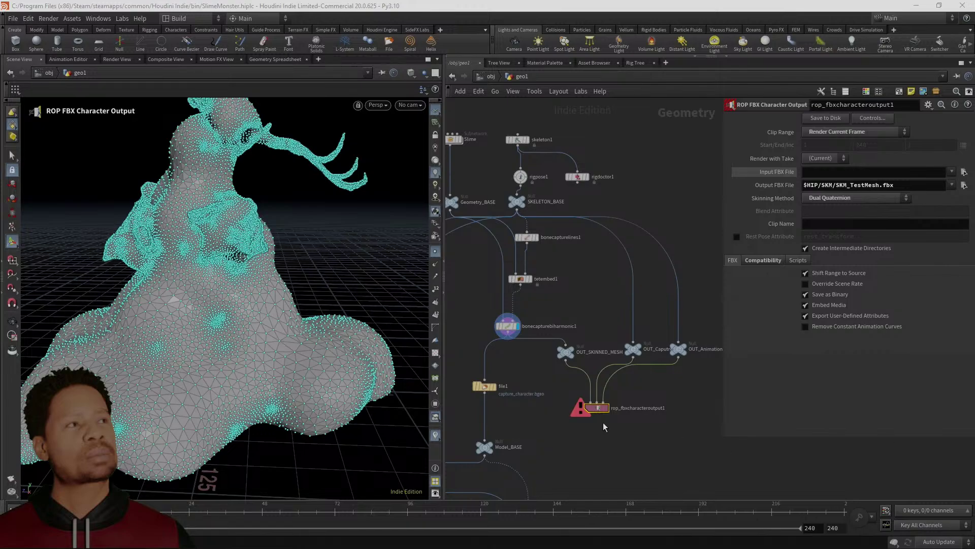
{"action": "left_click", "coordinate": [582, 409]}
{"action": "left_click", "coordinate": [578, 409]}
{"action": "left_click", "coordinate": [580, 411]}
Shift bonecapturebiharmonic1 into line above file1 and feed OUT_SKINNED_MESH from Geometry_BASE instead
{"action": "middle_click_drag", "start_coordinate": [554, 311], "coordinate": [607, 332]}
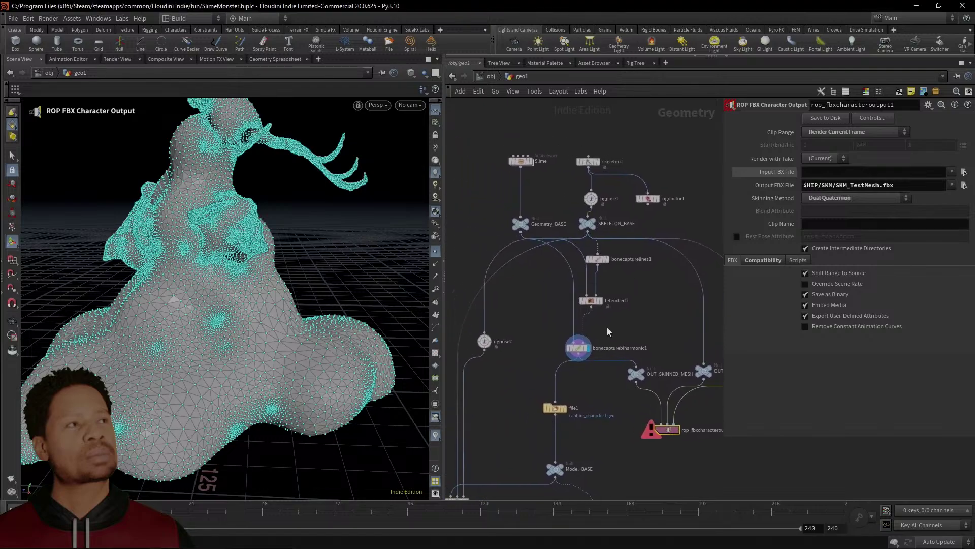
{"action": "scroll", "coordinate": [581, 346], "scroll_direction": "up", "scroll_amount": 2}
{"action": "scroll", "coordinate": [581, 346], "scroll_direction": "down", "scroll_amount": 1}
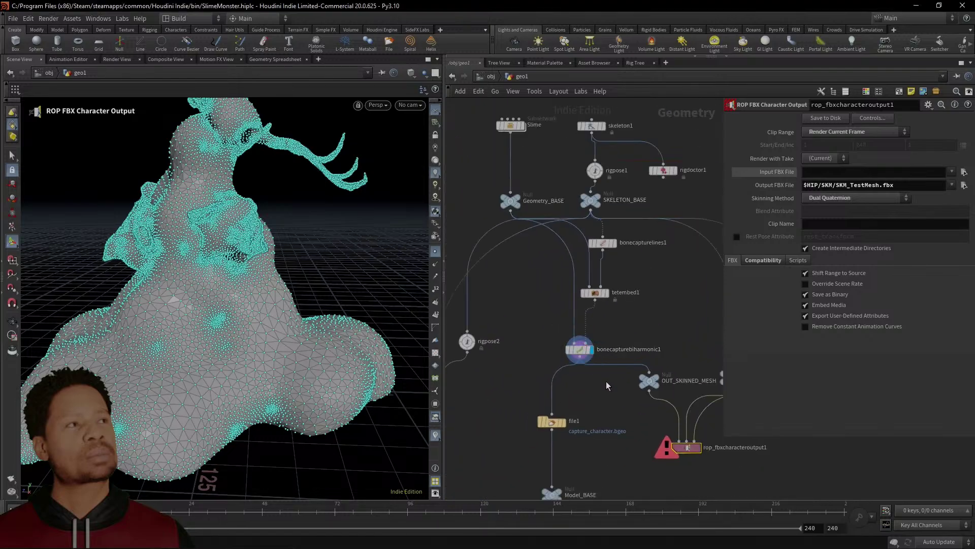
{"action": "left_click_drag", "start_coordinate": [582, 350], "coordinate": [554, 354]}
{"action": "left_click_drag", "start_coordinate": [649, 373], "coordinate": [510, 211]}
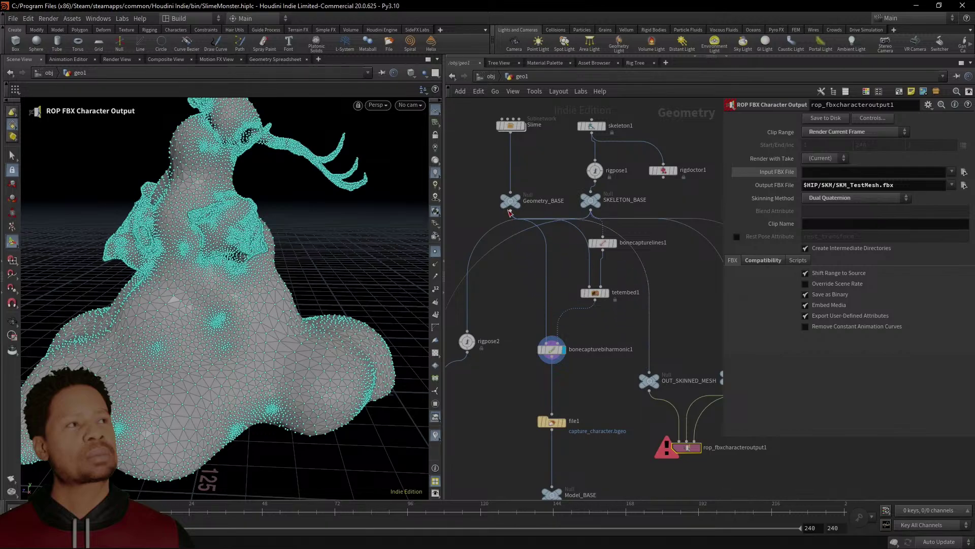
Test the FBX export with the uncaptured geometry and read the messages on rop_fbxcharacteroutput1
{"action": "middle_click_drag", "start_coordinate": [722, 429], "coordinate": [653, 364]}
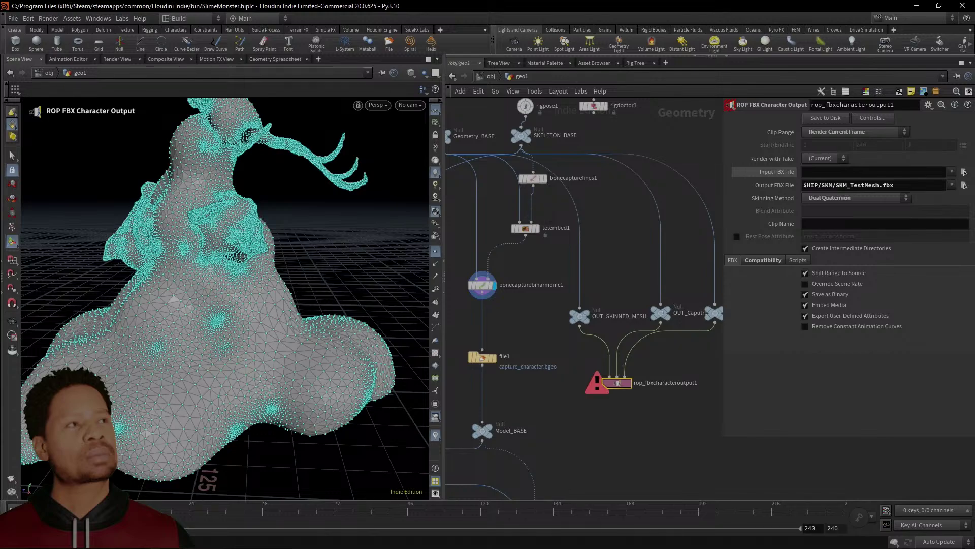
{"action": "left_click", "coordinate": [834, 119]}
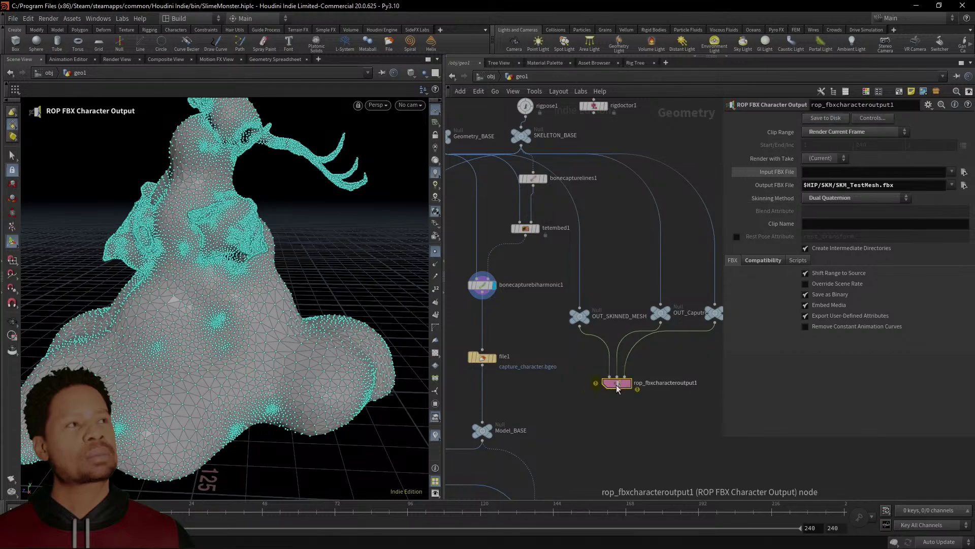
{"action": "left_click", "coordinate": [596, 382]}
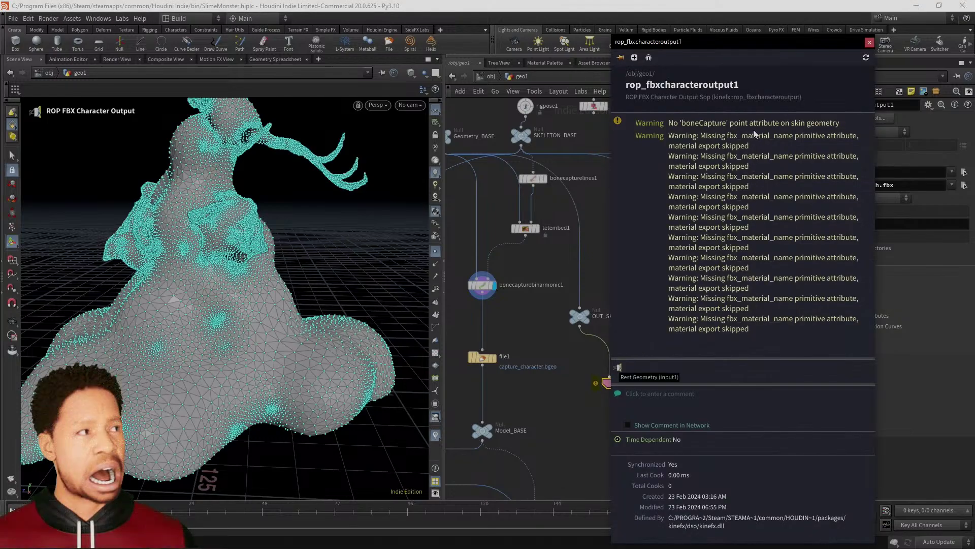
{"action": "left_click", "coordinate": [525, 302]}
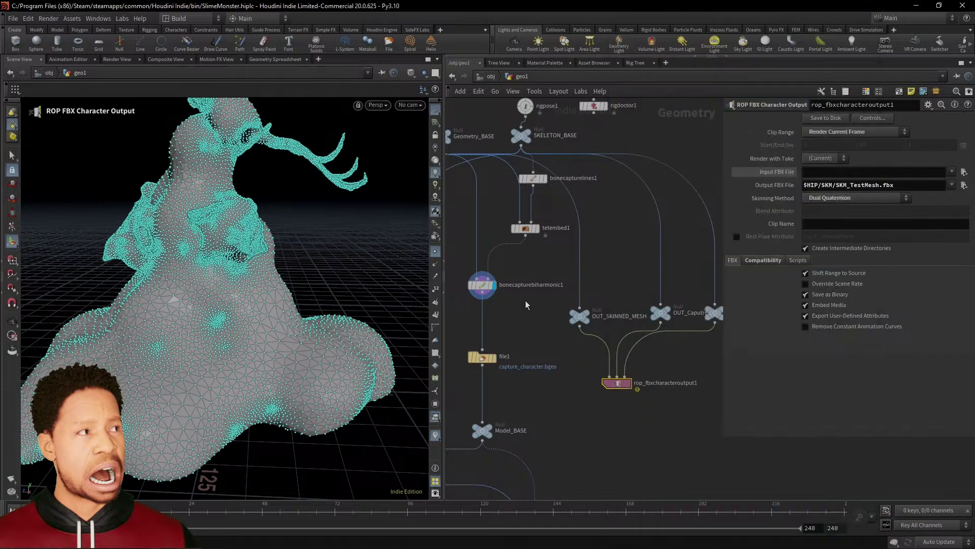
Reposition tetembed1 and reconnect OUT_SKINNED_MESH to the bonecapturebiharmonic1 output
{"action": "middle_click_drag", "start_coordinate": [524, 303], "coordinate": [559, 331]}
{"action": "left_click_drag", "start_coordinate": [559, 255], "coordinate": [542, 253]}
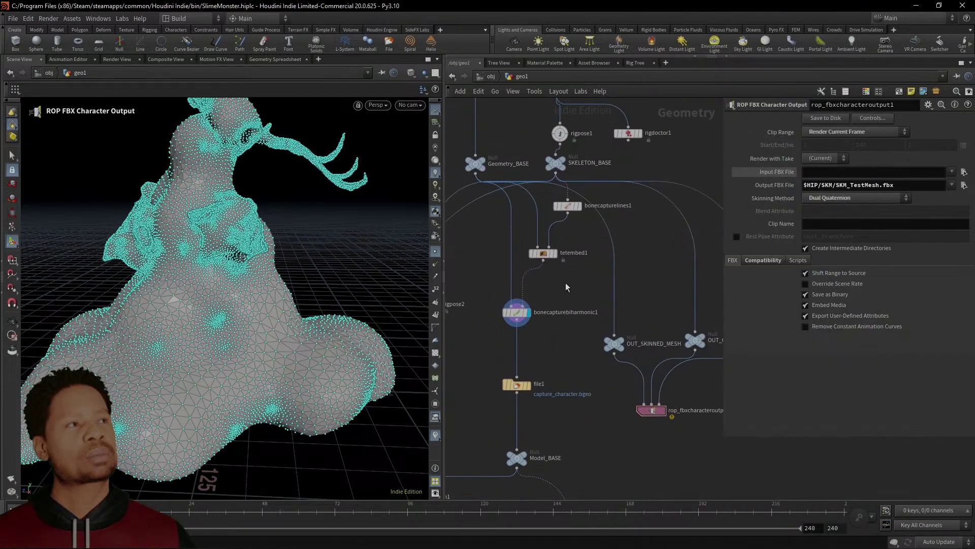
{"action": "left_click", "coordinate": [518, 313]}
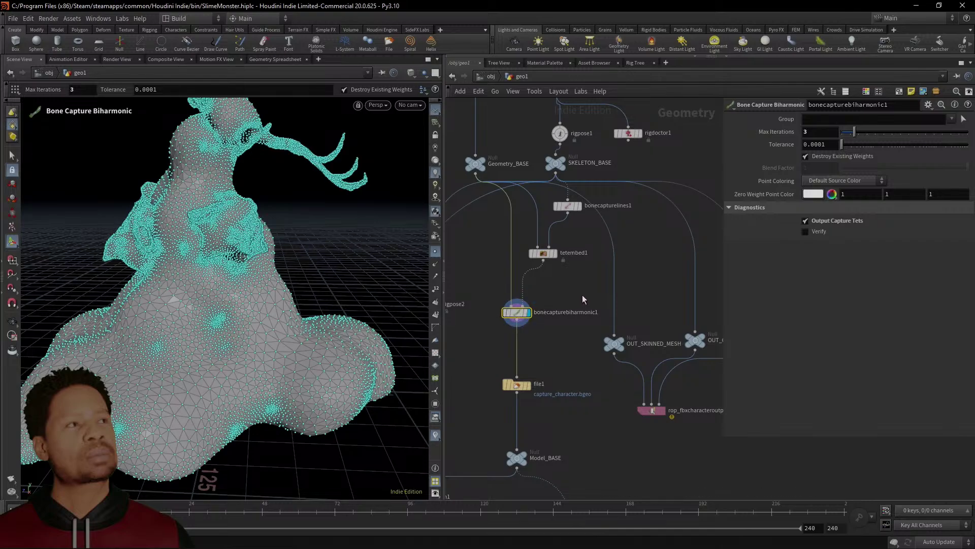
{"action": "left_click_drag", "start_coordinate": [615, 335], "coordinate": [544, 261]}
{"action": "left_click_drag", "start_coordinate": [615, 335], "coordinate": [519, 321]}
Retry the FBX export with the captured mesh and check the error details on rop_fbxcharacteroutput1
{"action": "left_click", "coordinate": [650, 410]}
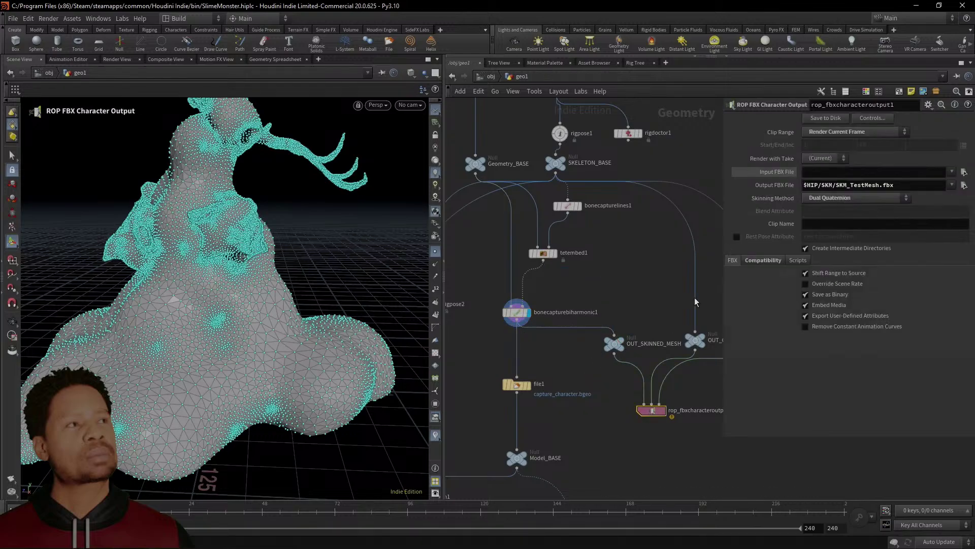
{"action": "left_click", "coordinate": [827, 120]}
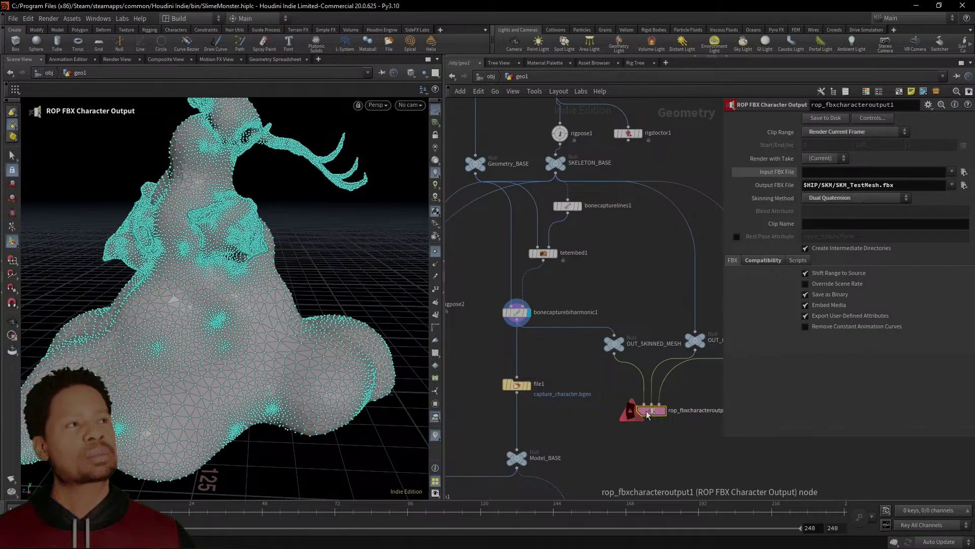
{"action": "left_click", "coordinate": [630, 413]}
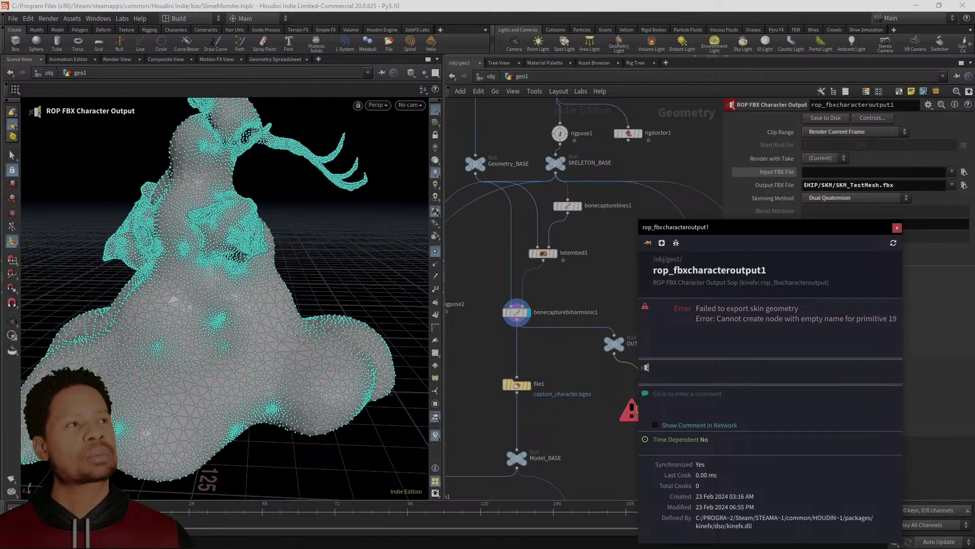
{"action": "key", "text": "Escape"}
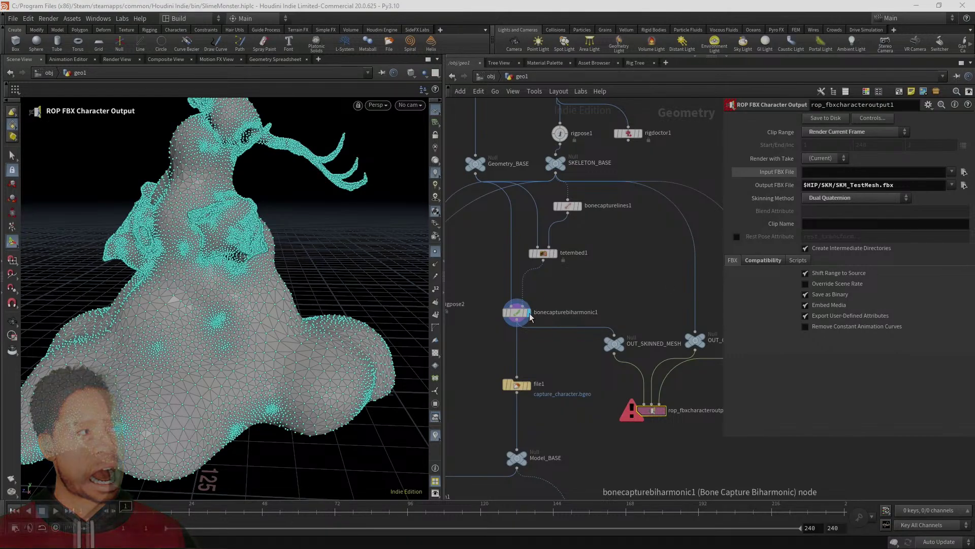
Turn off Output Capture Tets on bonecapturebiharmonic1 and compare its displayed mesh with Geometry_BASE
{"action": "left_click_drag", "start_coordinate": [526, 312], "coordinate": [534, 309]}
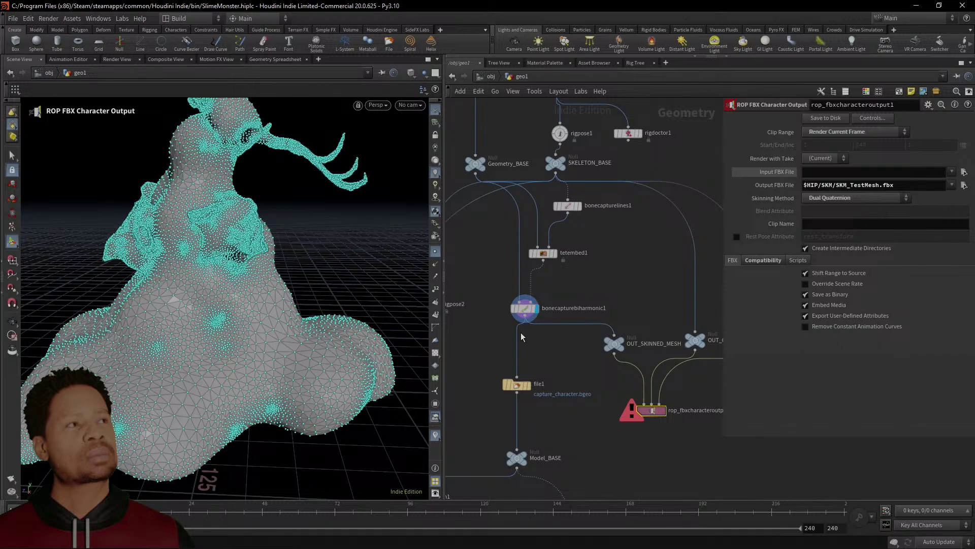
{"action": "middle_click_drag", "start_coordinate": [521, 334], "coordinate": [592, 363]}
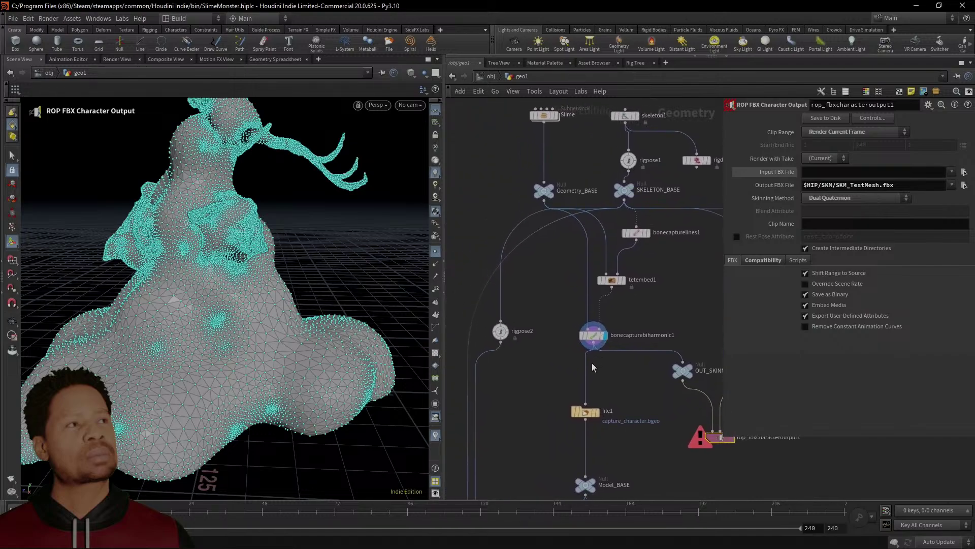
{"action": "left_click", "coordinate": [594, 335]}
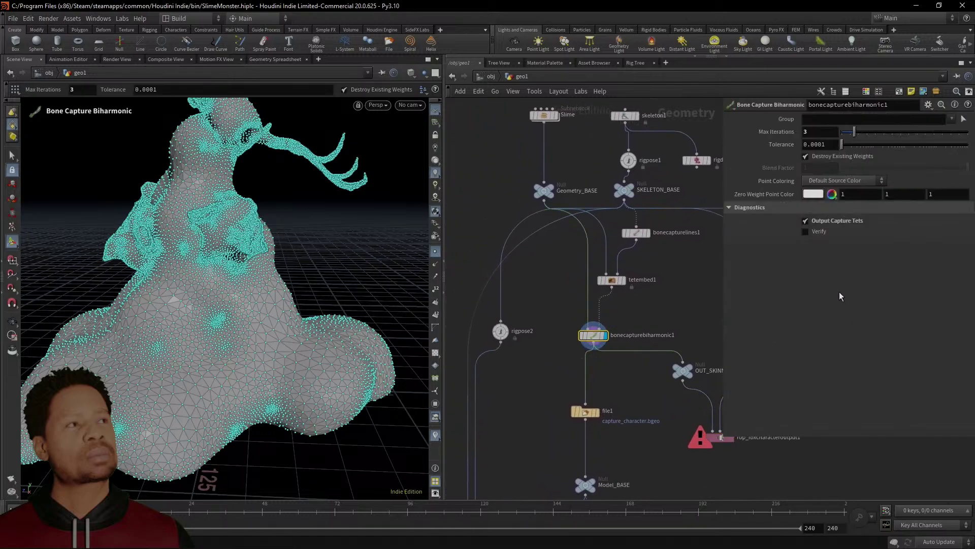
{"action": "left_click", "coordinate": [813, 222]}
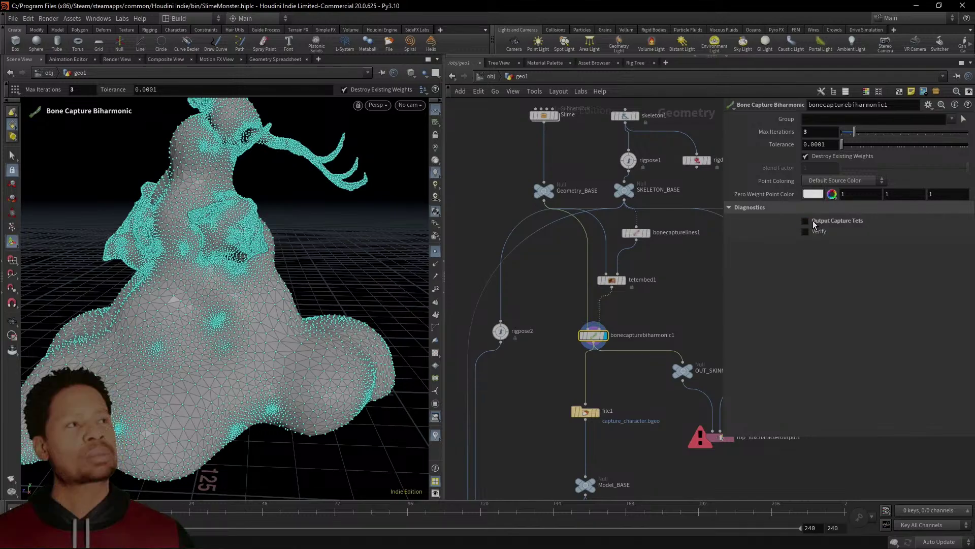
{"action": "left_click", "coordinate": [556, 190]}
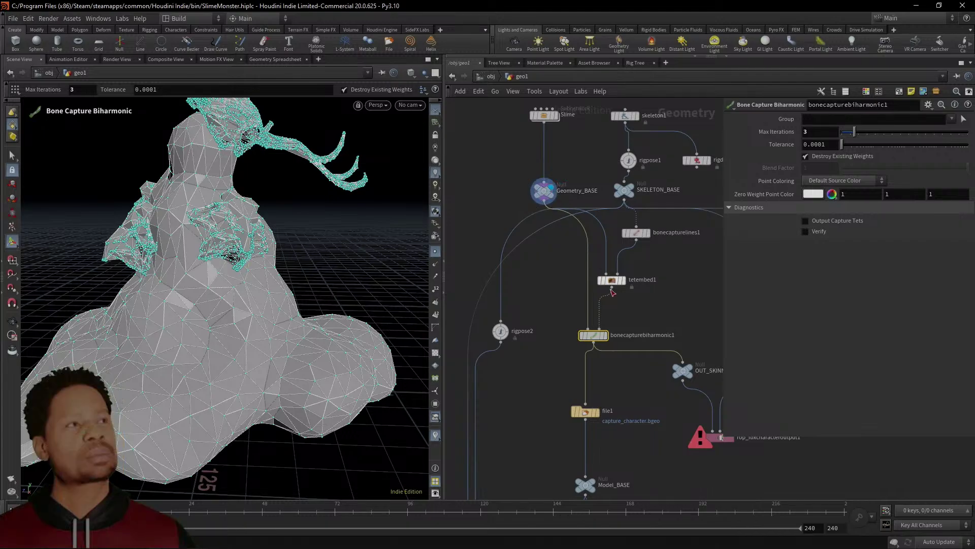
{"action": "left_click", "coordinate": [606, 337]}
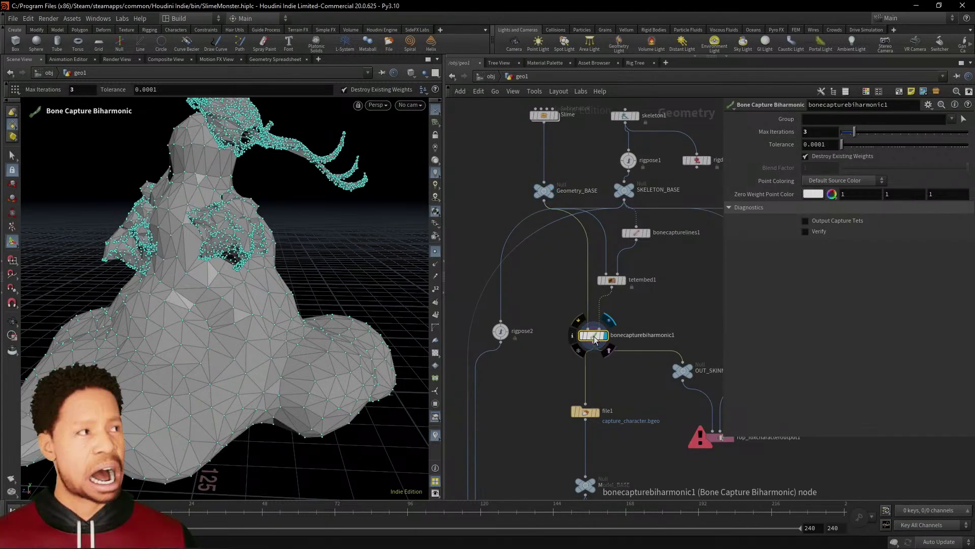
Adjust the placement of bonecapturebiharmonic1 and tetembed1, and detach rigpose1 so skeleton1 feeds SKELETON_BASE directly
{"action": "left_click_drag", "start_coordinate": [595, 339], "coordinate": [586, 335]}
{"action": "left_click_drag", "start_coordinate": [620, 283], "coordinate": [629, 293]}
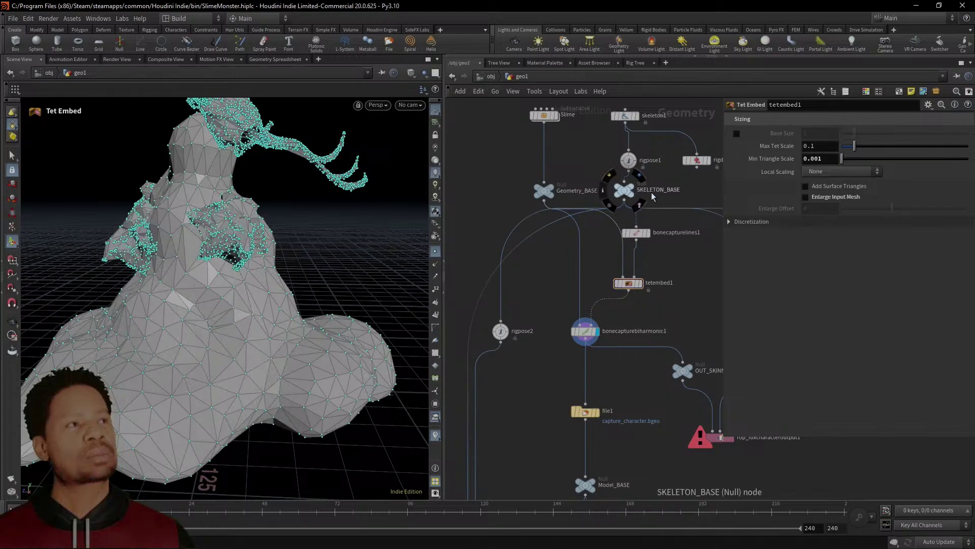
{"action": "middle_click_drag", "start_coordinate": [654, 199], "coordinate": [568, 262]}
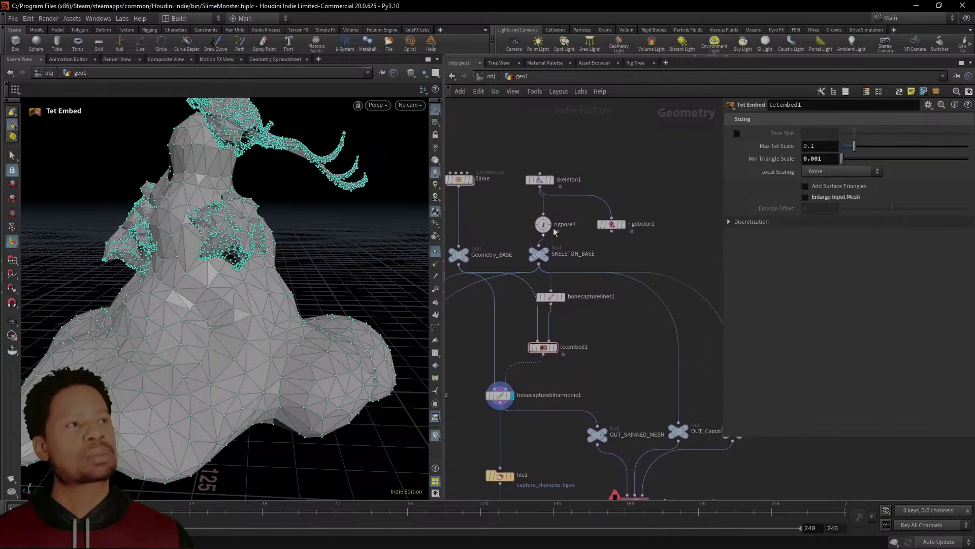
{"action": "left_click_drag", "start_coordinate": [553, 227], "coordinate": [549, 192]}
{"action": "middle_click_drag", "start_coordinate": [533, 434], "coordinate": [533, 391]}
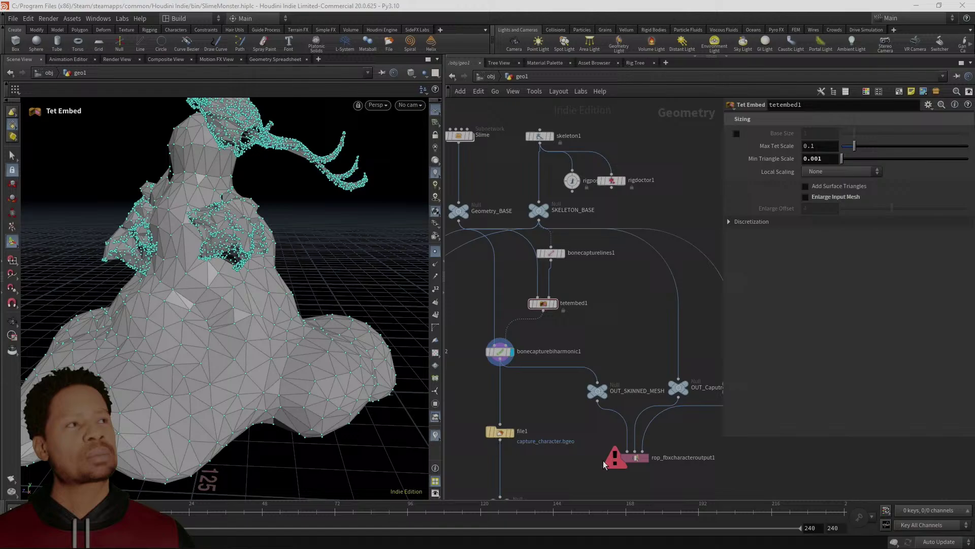
Review the Scripts, Compatibility and FBX export settings of rop_fbxcharacteroutput1 and the nodes feeding its inputs
{"action": "left_click", "coordinate": [630, 458]}
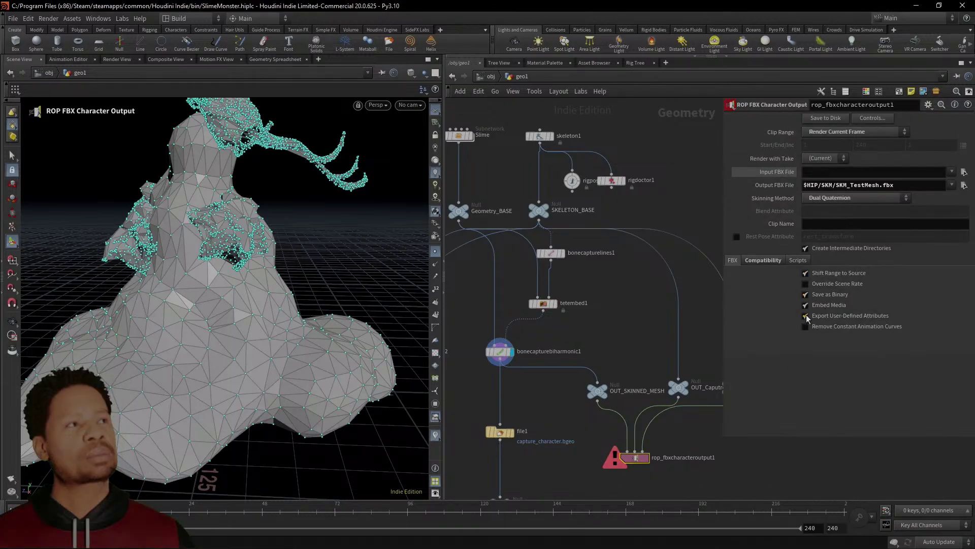
{"action": "left_click", "coordinate": [797, 261]}
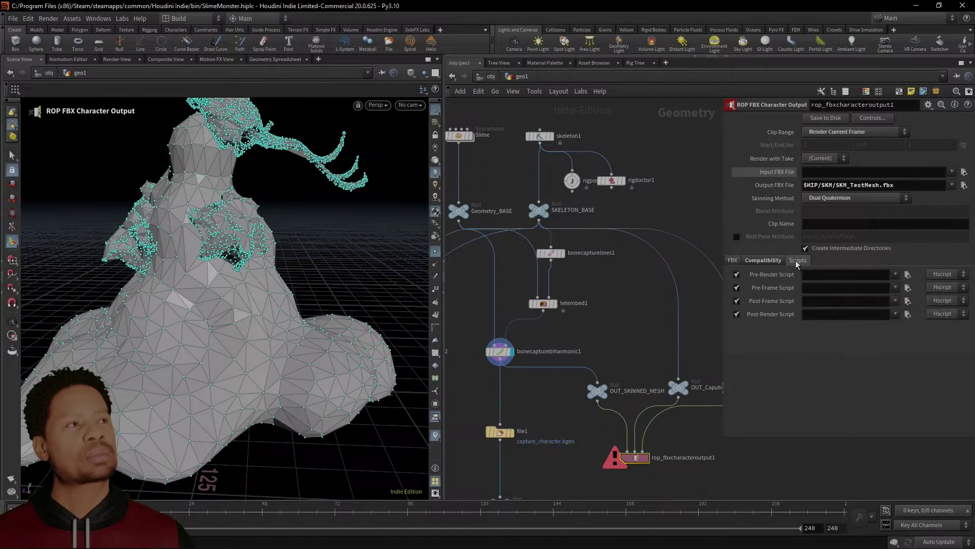
{"action": "left_click", "coordinate": [773, 261]}
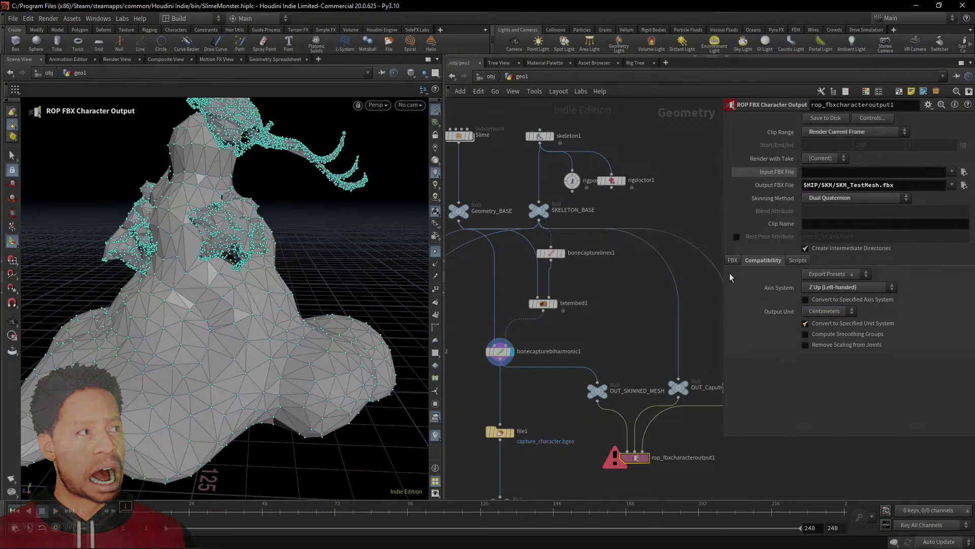
{"action": "left_click", "coordinate": [732, 261]}
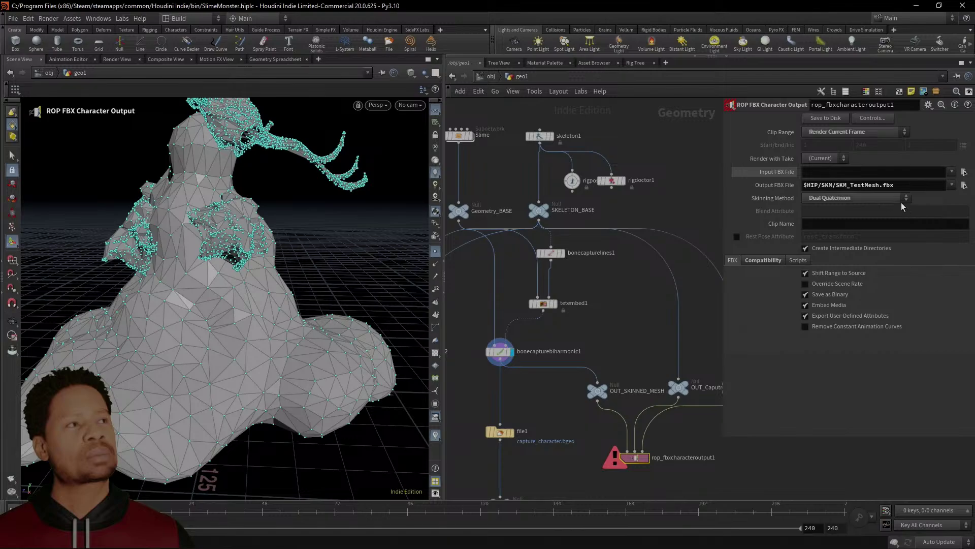
{"action": "left_click", "coordinate": [755, 260]}
{"action": "middle_click_drag", "start_coordinate": [686, 229], "coordinate": [625, 239]}
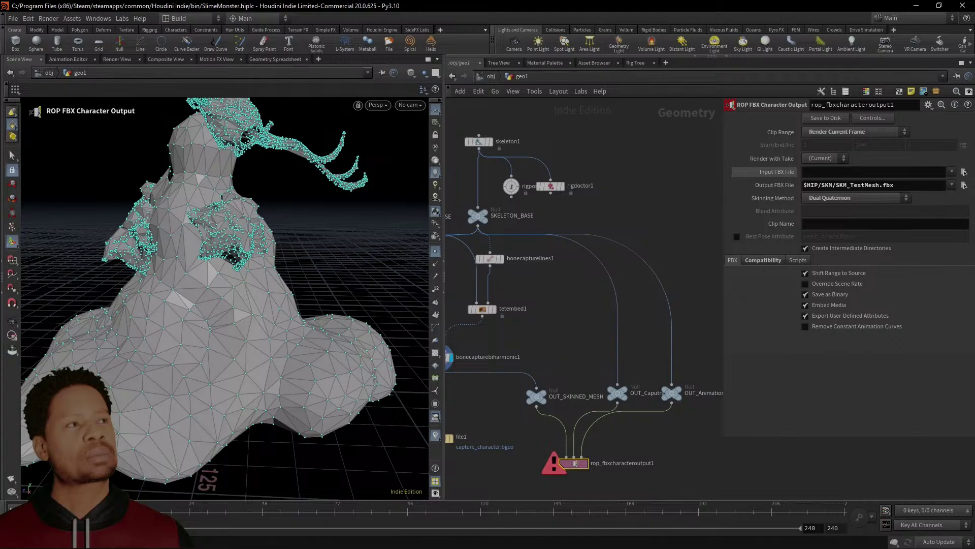
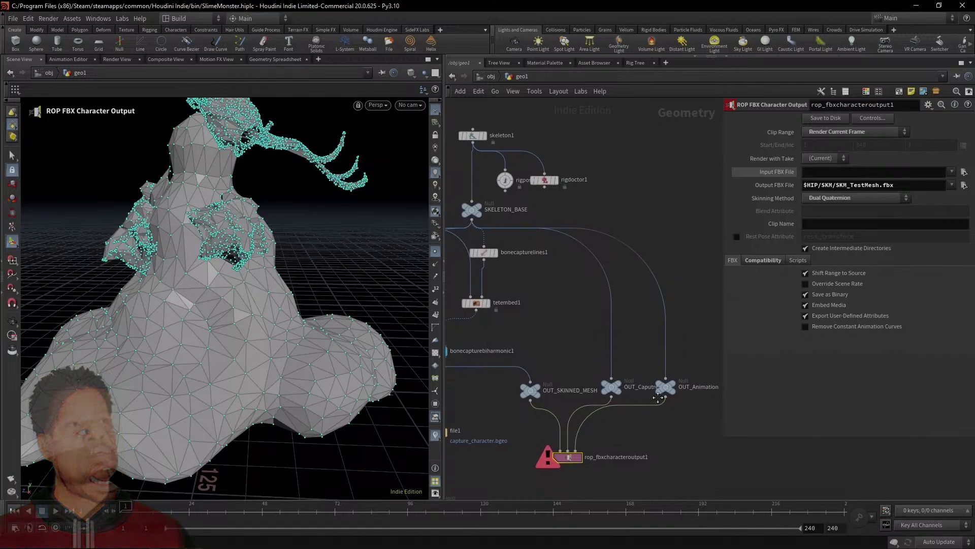
{"action": "middle_click_drag", "start_coordinate": [635, 372], "coordinate": [672, 337]}
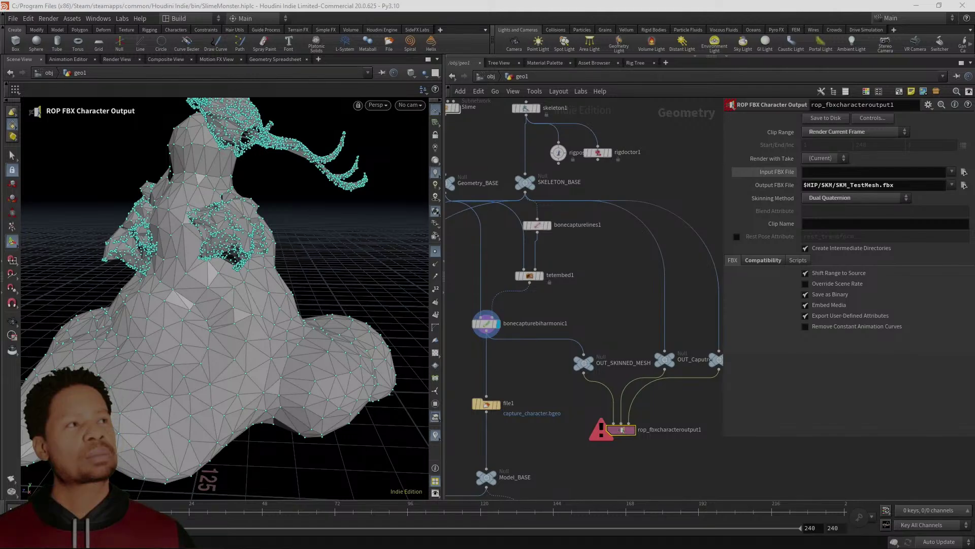
Read the error details reported on rop_fbxcharacteroutput1, then close them
{"action": "left_click", "coordinate": [603, 431]}
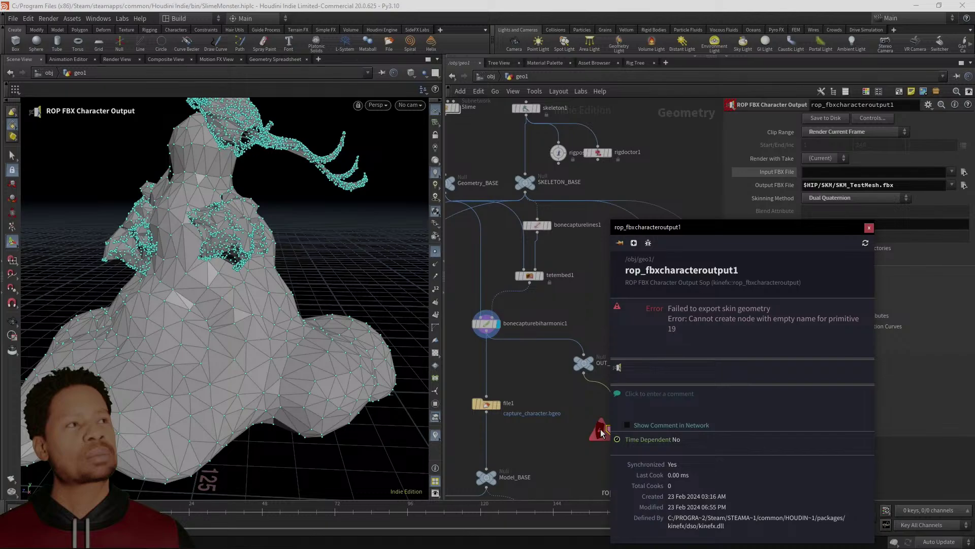
{"action": "left_click", "coordinate": [602, 431]}
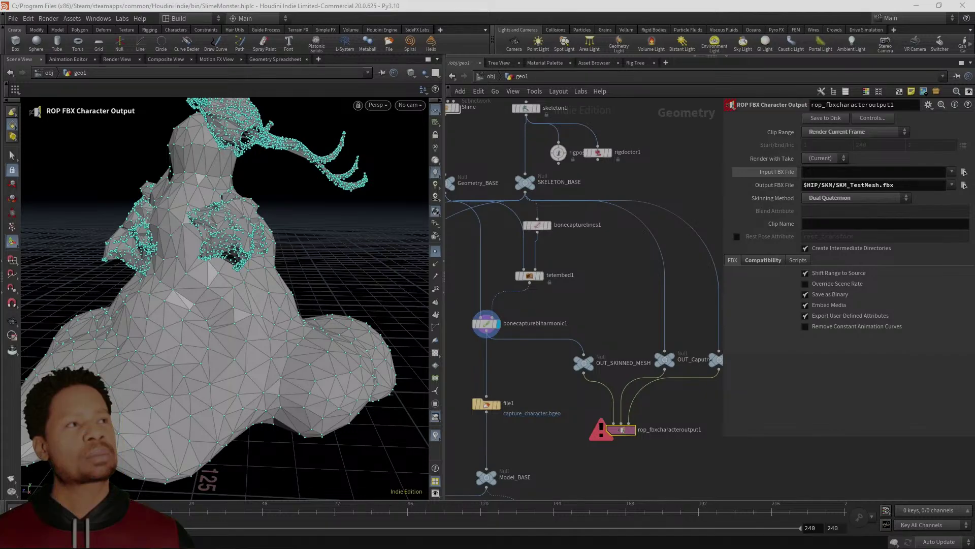
{"action": "left_click", "coordinate": [597, 436]}
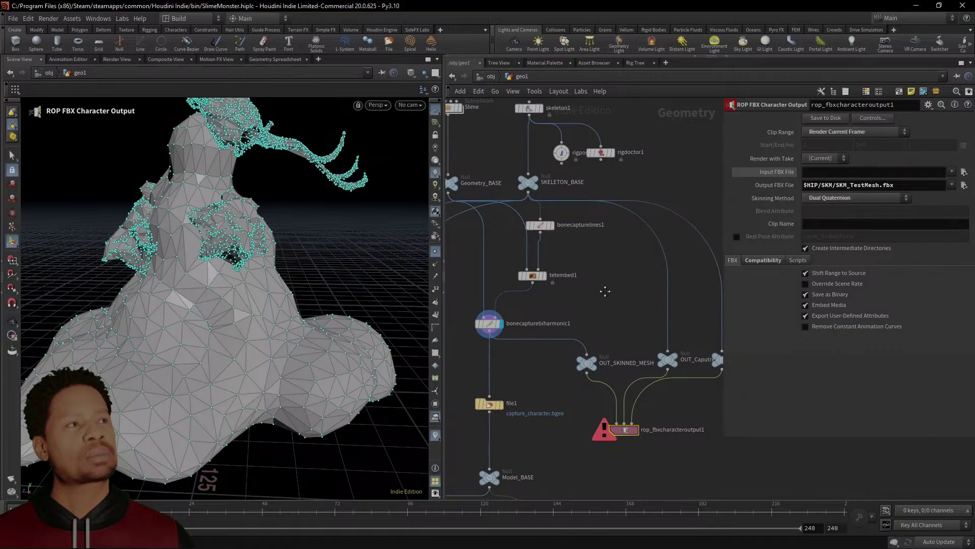
Visualize the Slime subnetwork's name primitive attribute as colours on the mesh and view the coloured pieces
{"action": "middle_click_drag", "start_coordinate": [561, 264], "coordinate": [658, 385]}
{"action": "scroll", "coordinate": [543, 248], "scroll_direction": "up", "scroll_amount": 3}
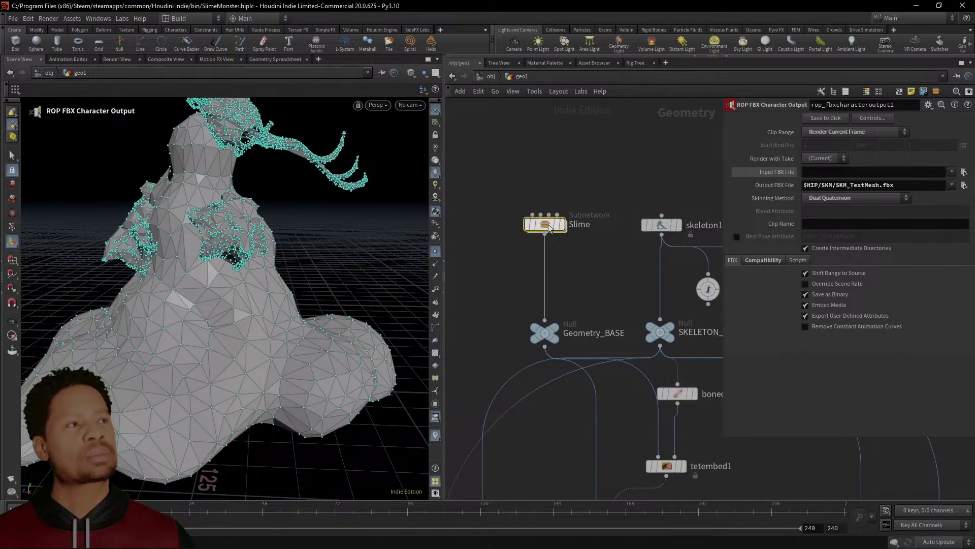
{"action": "left_click", "coordinate": [548, 224]}
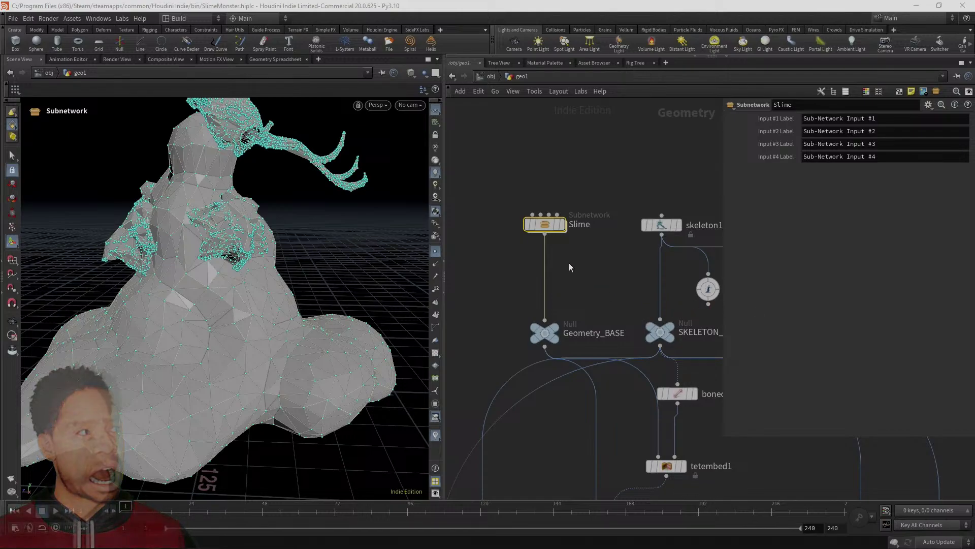
{"action": "key", "text": "Tab"}
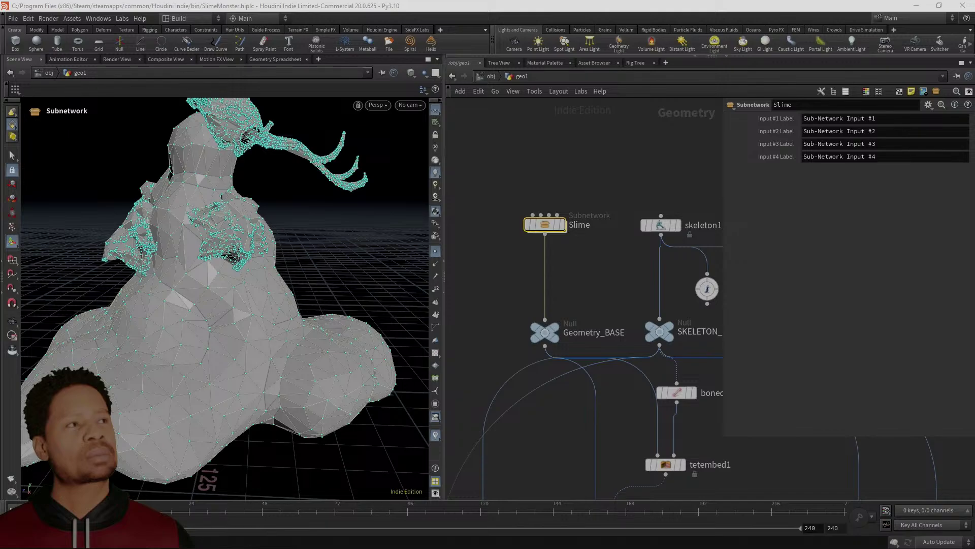
{"action": "mouse_move", "coordinate": [557, 226]}
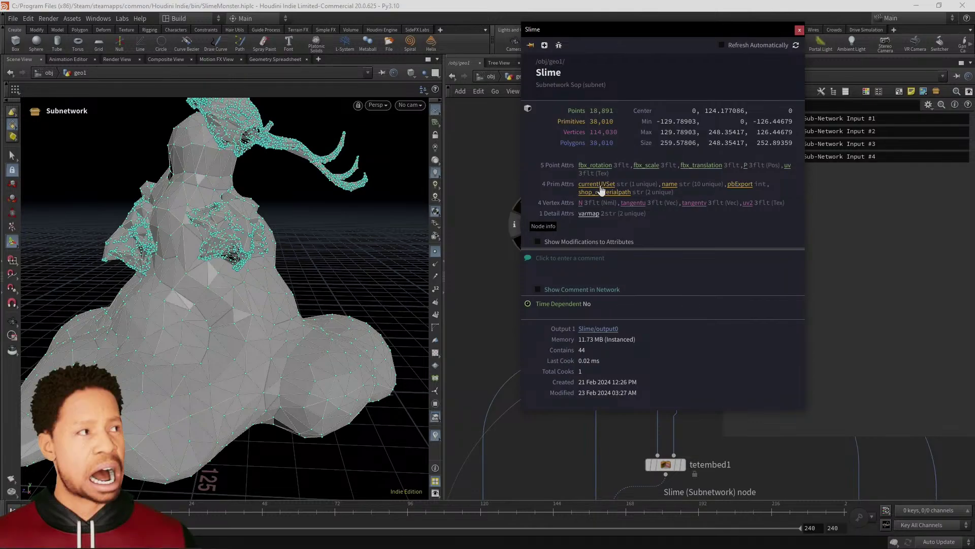
{"action": "left_click", "coordinate": [672, 186]}
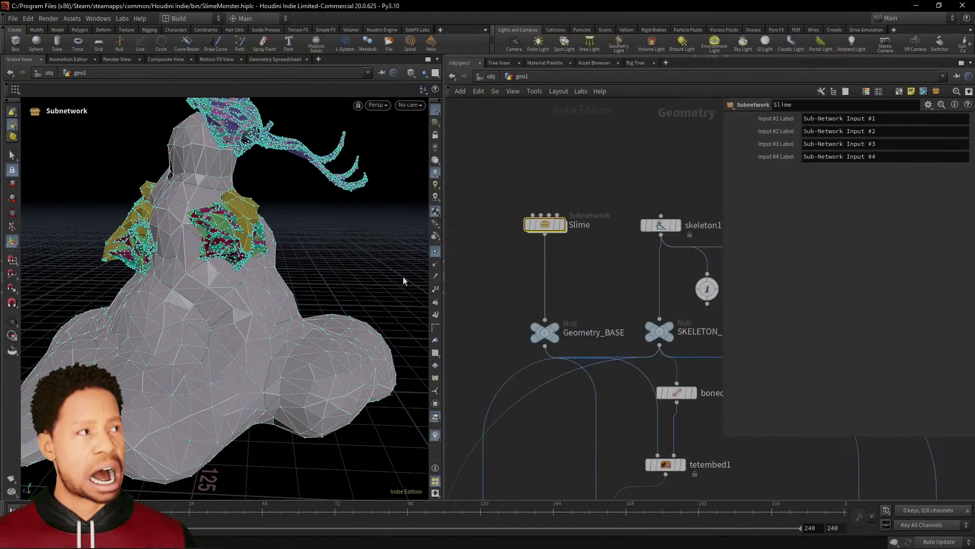
{"action": "left_click_drag", "start_coordinate": [333, 248], "coordinate": [379, 274]}
Reopen the Slime node's information and review its list of primitive attributes
{"action": "mouse_move", "coordinate": [545, 230]}
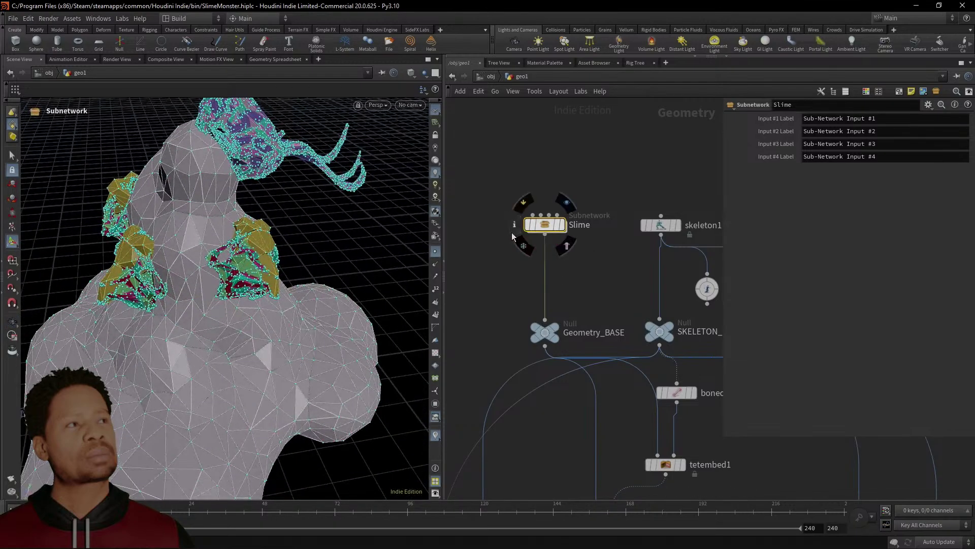
{"action": "left_click", "coordinate": [511, 233]}
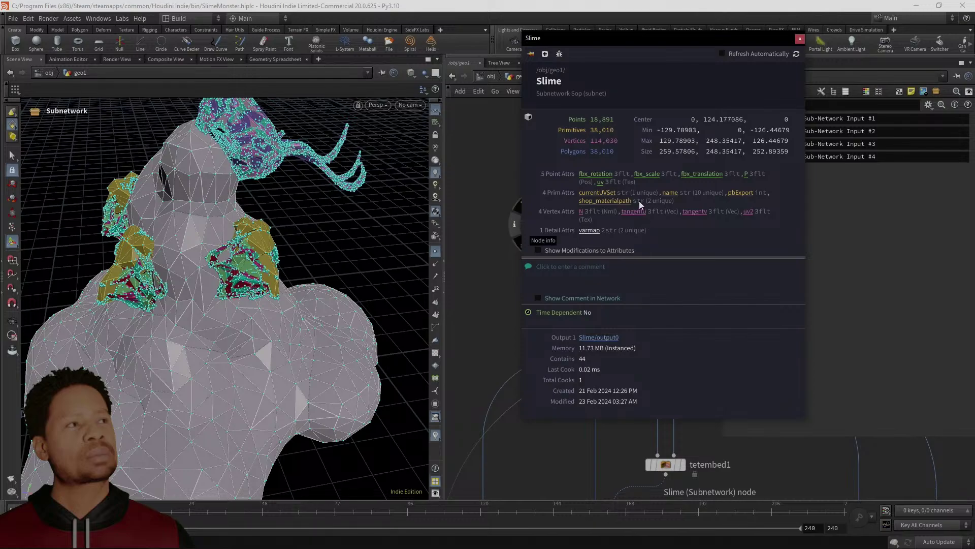
{"action": "left_click", "coordinate": [460, 294]}
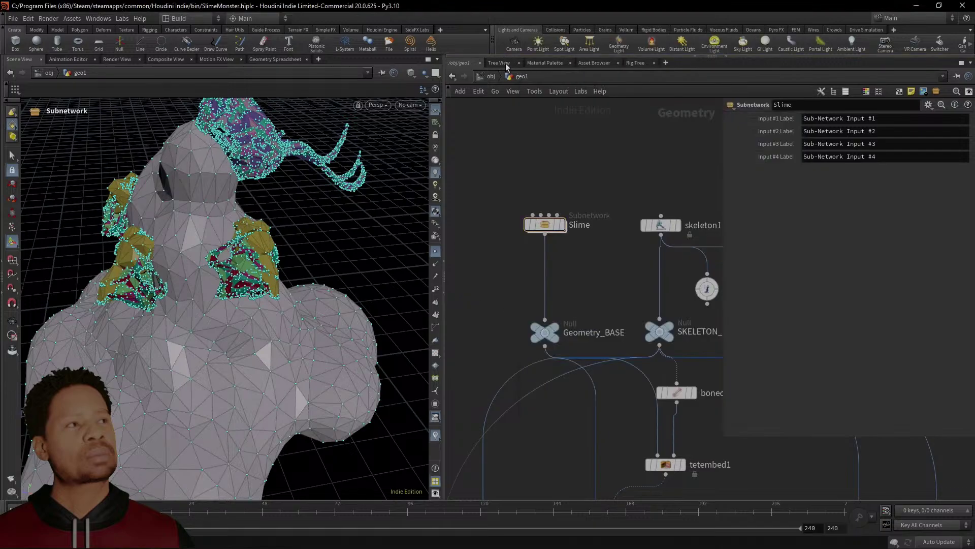
Look through the name values of Slime's primitives in the Geometry Spreadsheet, ending back at the first rows
{"action": "mouse_move", "coordinate": [544, 227]}
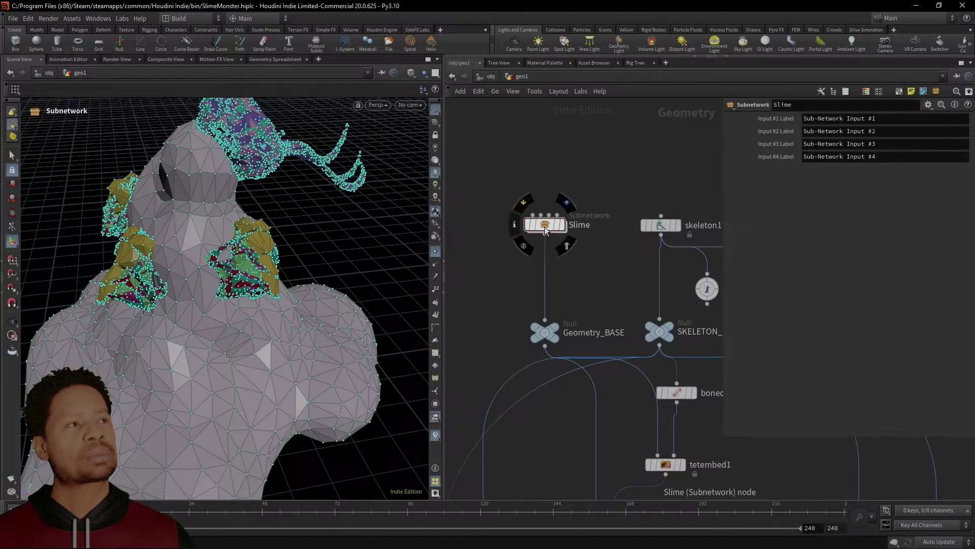
{"action": "left_click", "coordinate": [274, 59]}
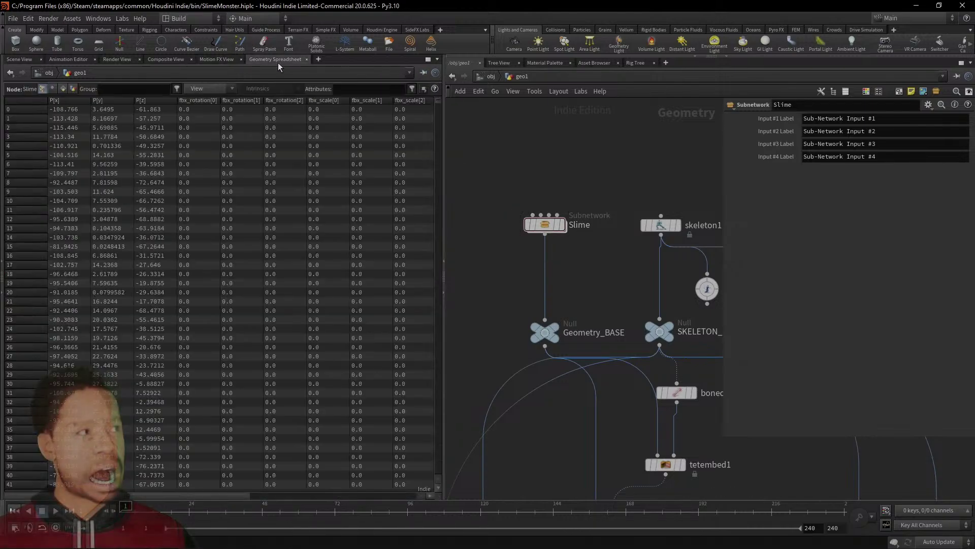
{"action": "left_click", "coordinate": [63, 89]}
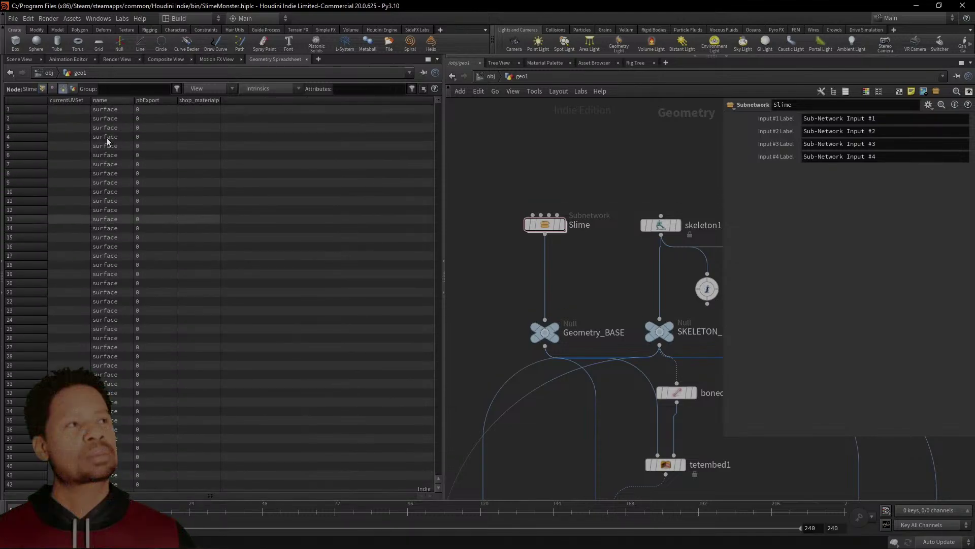
{"action": "scroll", "coordinate": [107, 138], "scroll_direction": "down", "scroll_amount": 20}
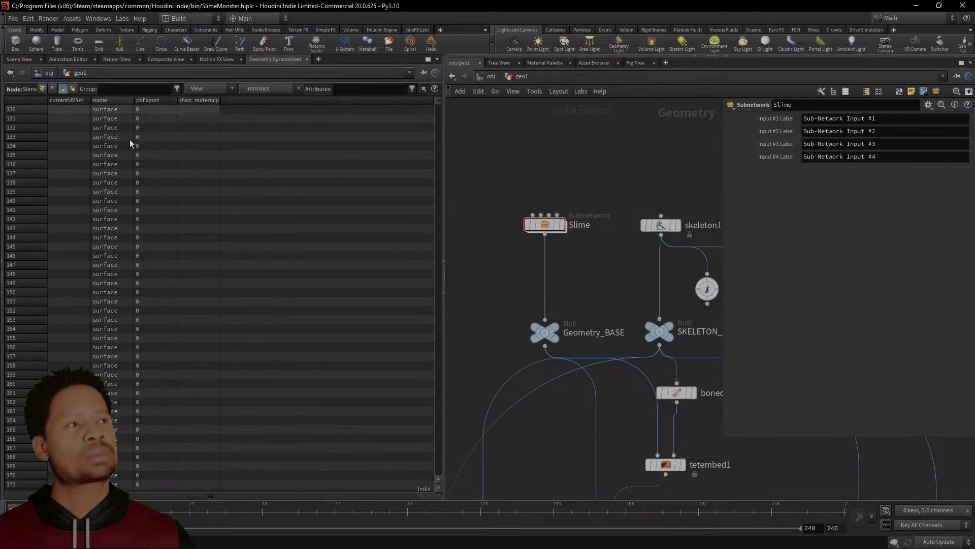
{"action": "scroll", "coordinate": [127, 140], "scroll_direction": "down", "scroll_amount": 20}
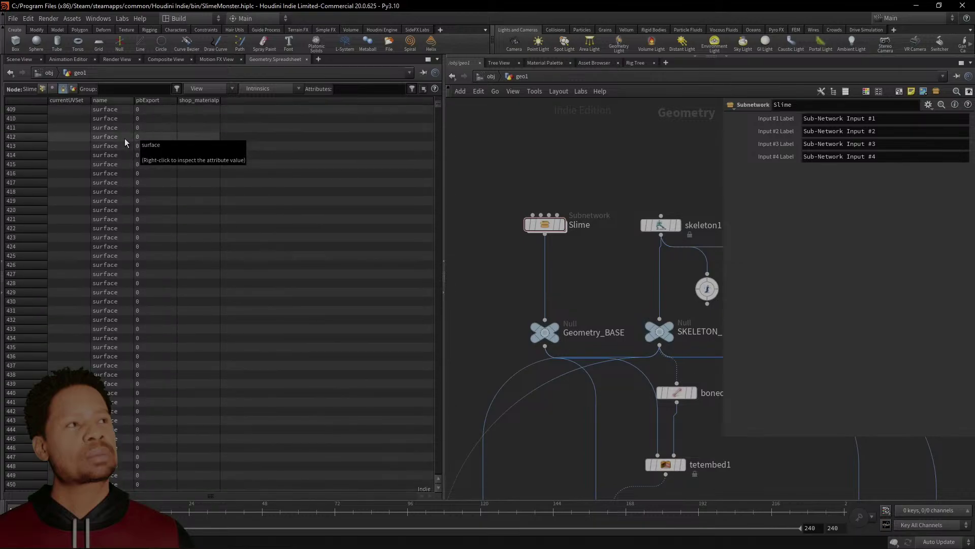
{"action": "scroll", "coordinate": [112, 145], "scroll_direction": "up", "scroll_amount": 20}
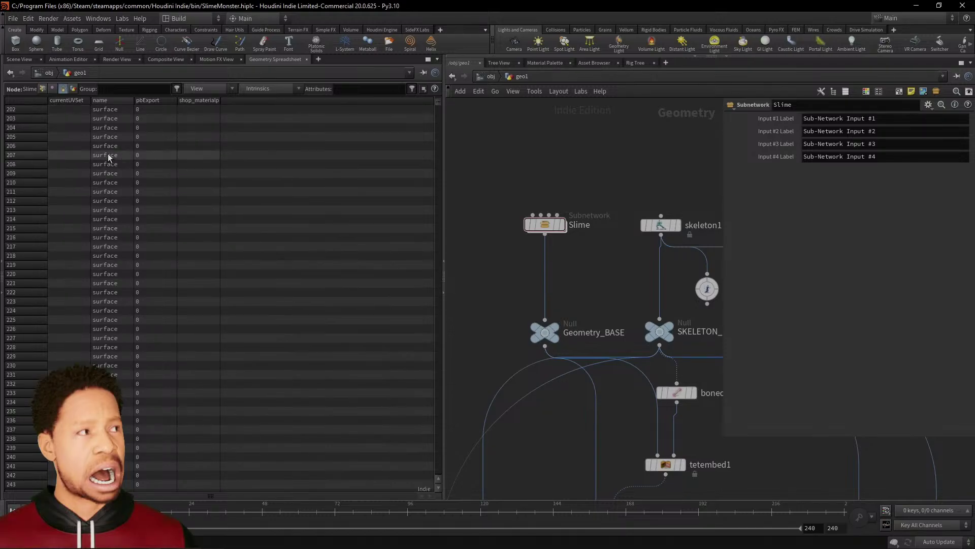
{"action": "scroll", "coordinate": [108, 153], "scroll_direction": "up", "scroll_amount": 20}
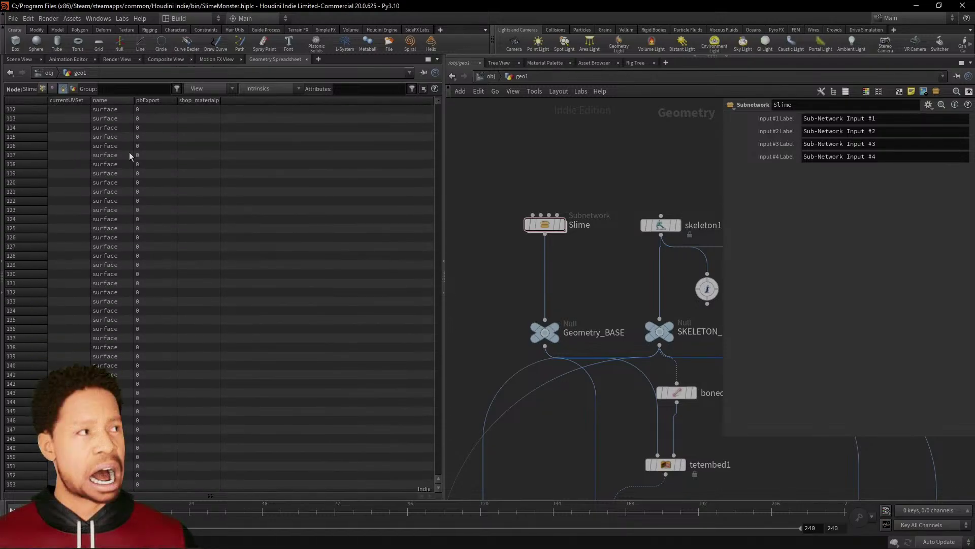
{"action": "scroll", "coordinate": [129, 155], "scroll_direction": "down", "scroll_amount": 20}
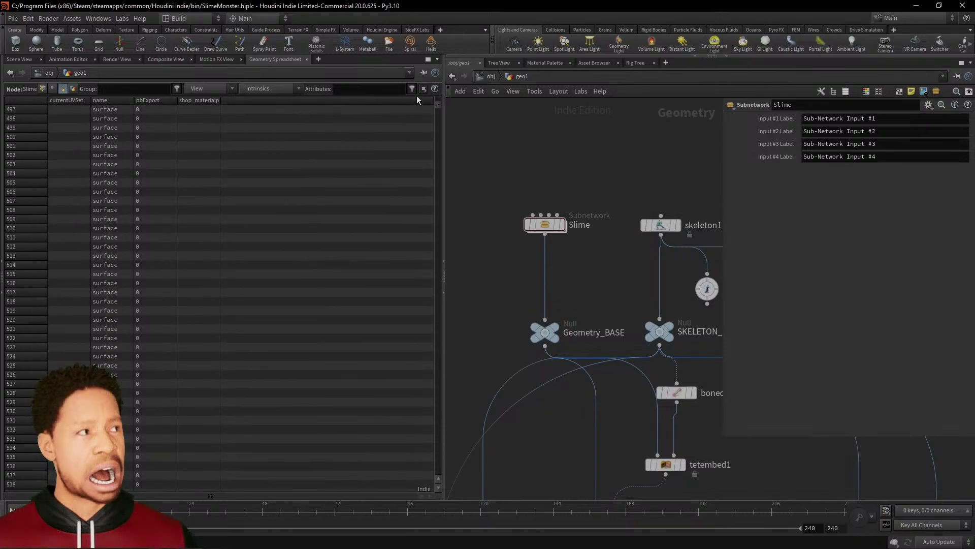
{"action": "left_click_drag", "start_coordinate": [439, 105], "coordinate": [437, 85]}
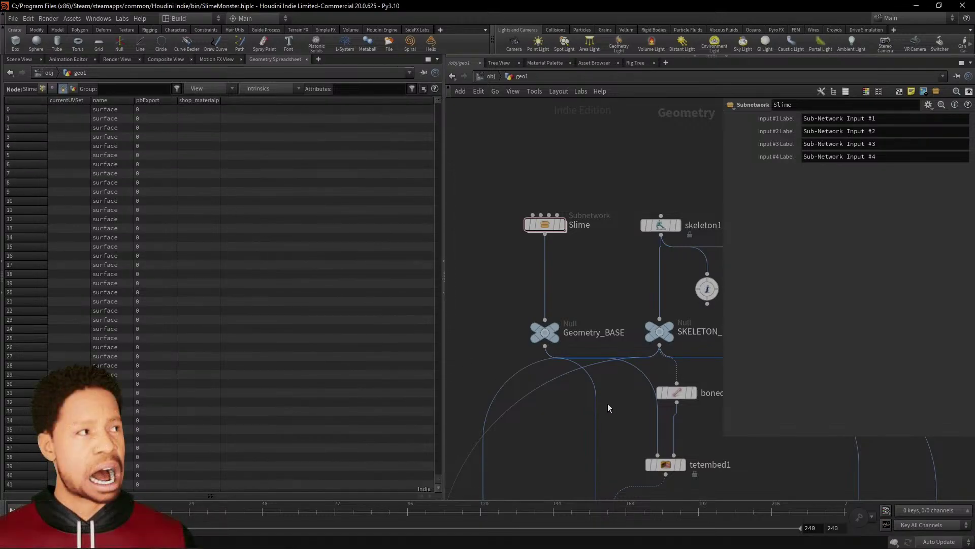
Recheck the error on rop_fbxcharacteroutput1 and examine the name value of primitive 19 in Slime's spreadsheet
{"action": "scroll", "coordinate": [607, 405], "scroll_direction": "down", "scroll_amount": 5}
{"action": "middle_click_drag", "start_coordinate": [576, 417], "coordinate": [491, 261]}
{"action": "scroll", "coordinate": [564, 367], "scroll_direction": "up", "scroll_amount": 5}
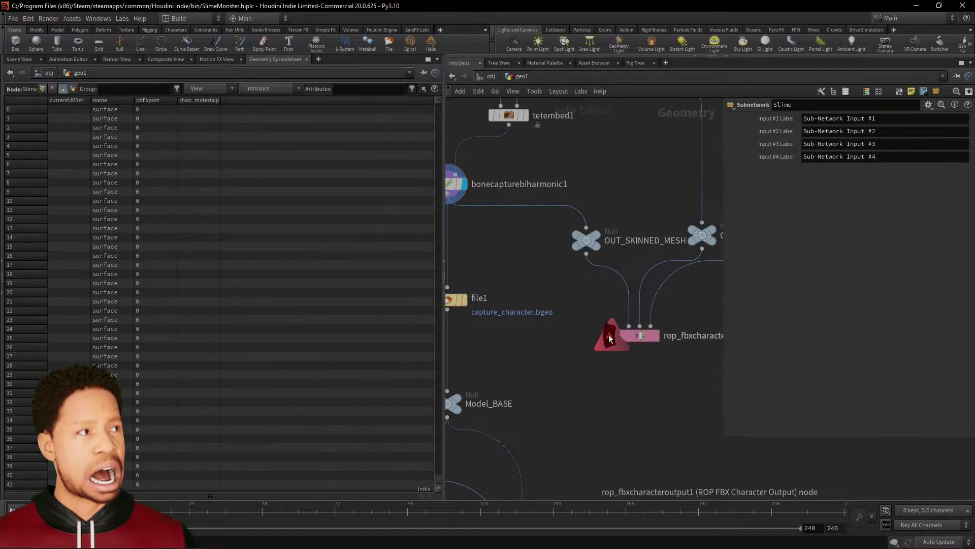
{"action": "left_click", "coordinate": [610, 339]}
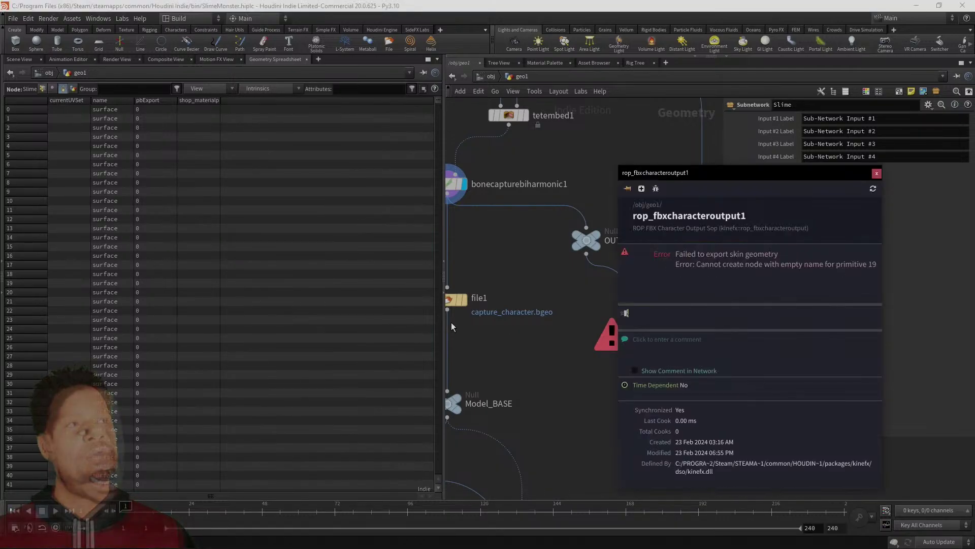
{"action": "left_click", "coordinate": [18, 284]}
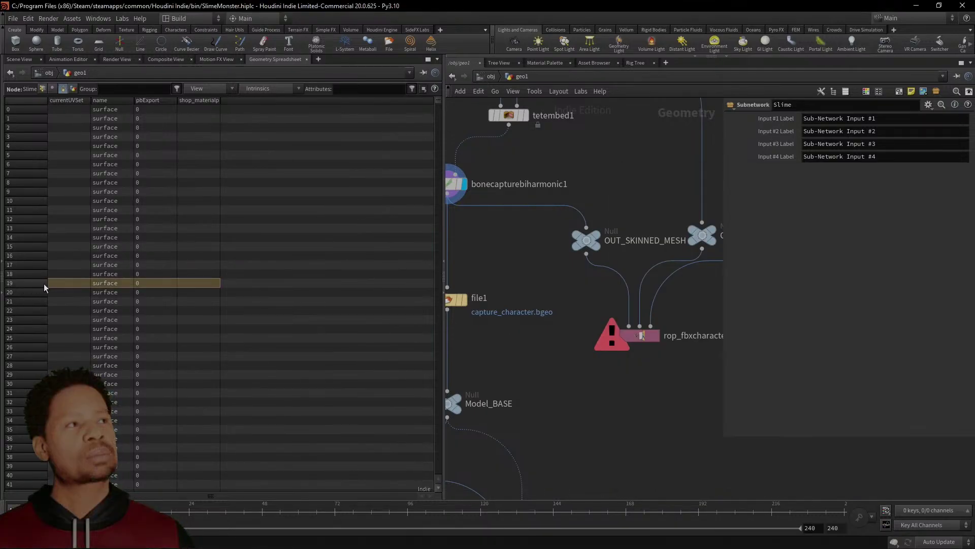
{"action": "left_click", "coordinate": [116, 281]}
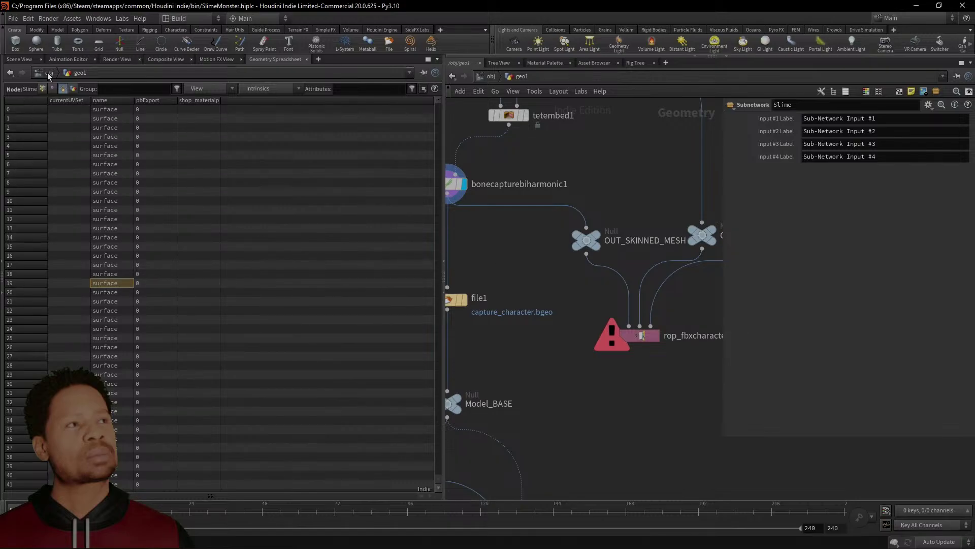
Return to the 3D view, inspect the coloured head and antlers closely, and show the group list for bonecapturebiharmonic1
{"action": "left_click", "coordinate": [23, 60]}
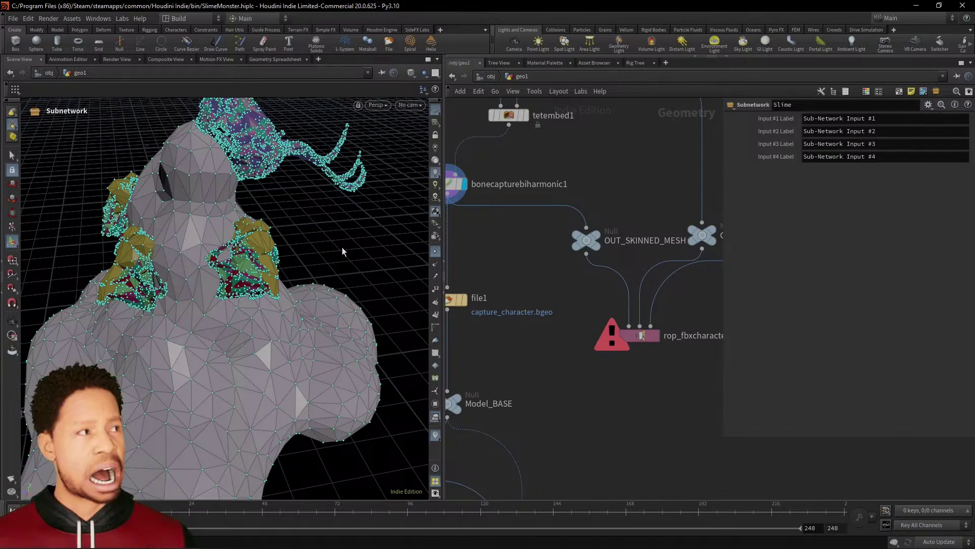
{"action": "left_click_drag", "start_coordinate": [337, 250], "coordinate": [244, 218], "text": "alt"}
{"action": "scroll", "coordinate": [292, 311], "scroll_direction": "up", "scroll_amount": 3}
{"action": "scroll", "coordinate": [274, 340], "scroll_direction": "up", "scroll_amount": 4}
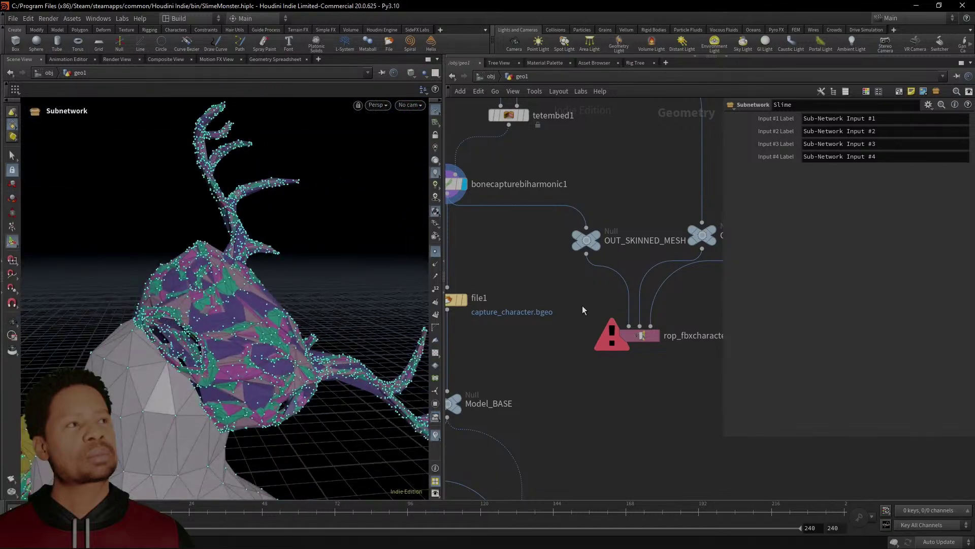
{"action": "scroll", "coordinate": [525, 278], "scroll_direction": "down", "scroll_amount": 3}
{"action": "left_click_drag", "start_coordinate": [305, 363], "coordinate": [286, 382], "text": "alt"}
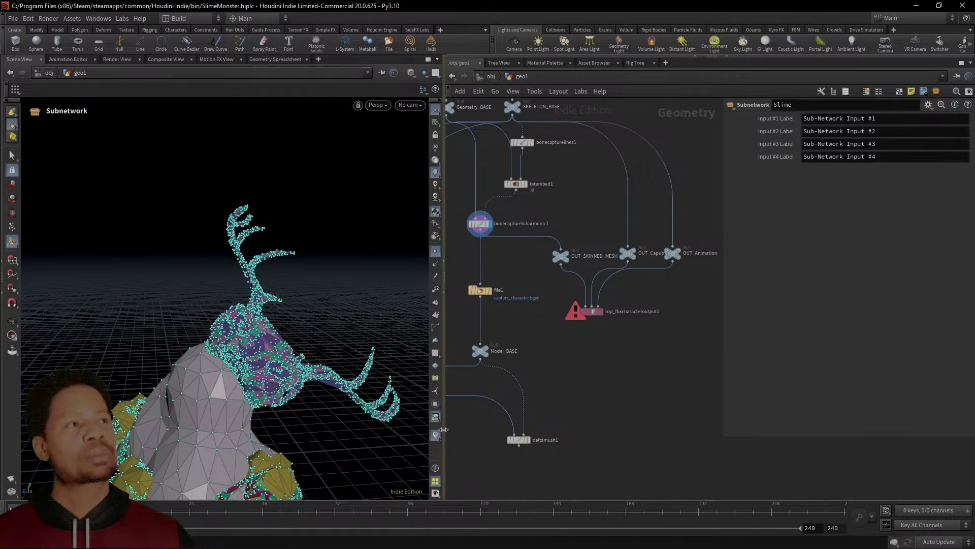
{"action": "left_click", "coordinate": [435, 405]}
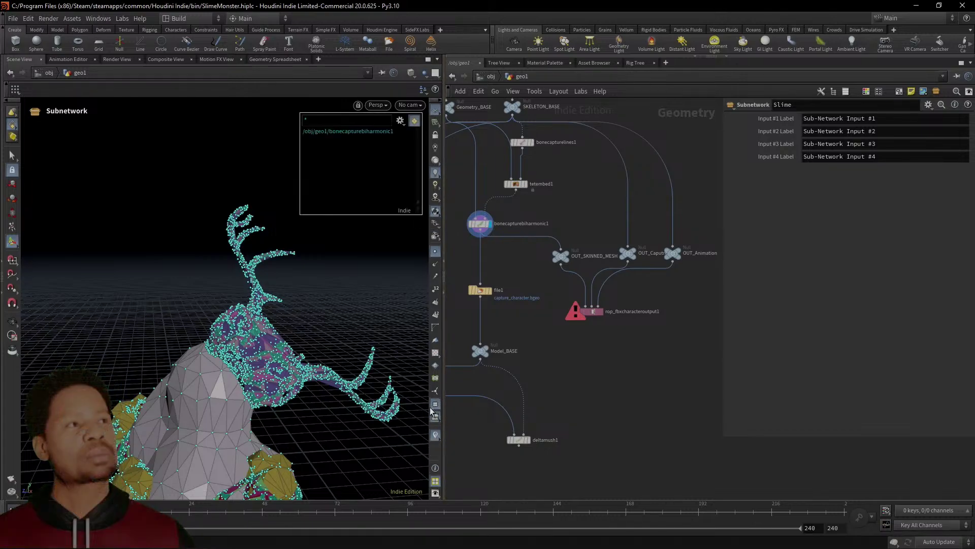
List primitive groups in the viewport group list and turn off point display on the monster
{"action": "left_click", "coordinate": [400, 120]}
{"action": "left_click", "coordinate": [402, 141]}
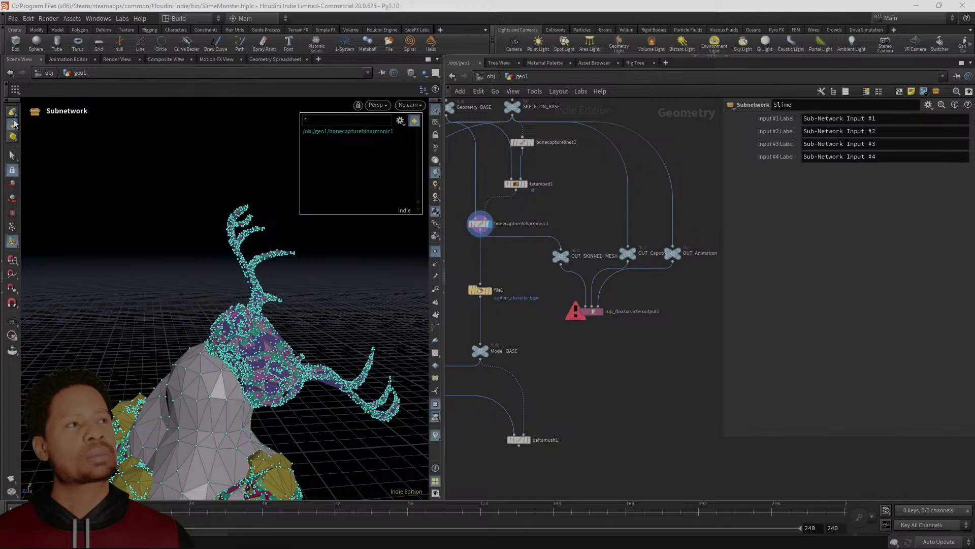
{"action": "left_click_drag", "start_coordinate": [274, 406], "coordinate": [318, 446], "text": "alt"}
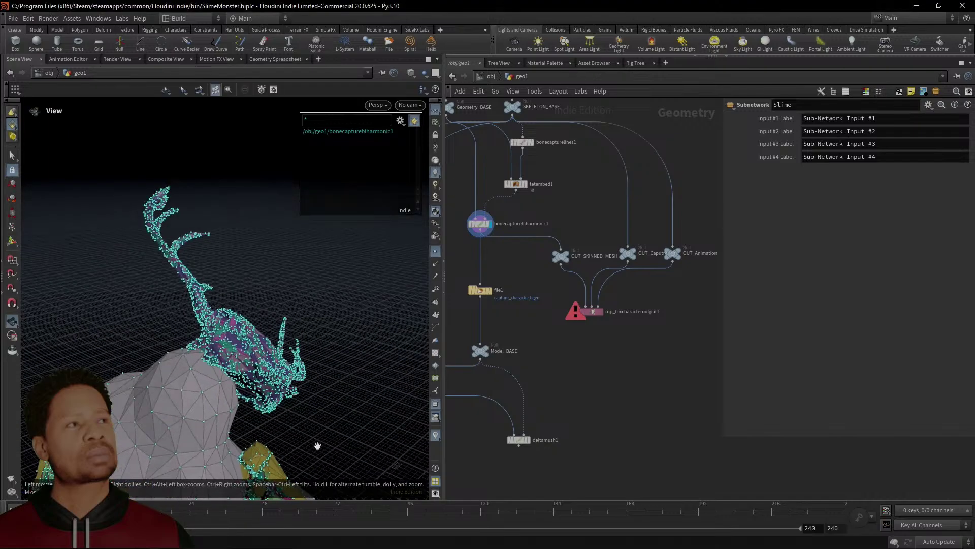
{"action": "left_click", "coordinate": [436, 252]}
{"action": "left_click_drag", "start_coordinate": [299, 331], "coordinate": [279, 370], "text": "alt"}
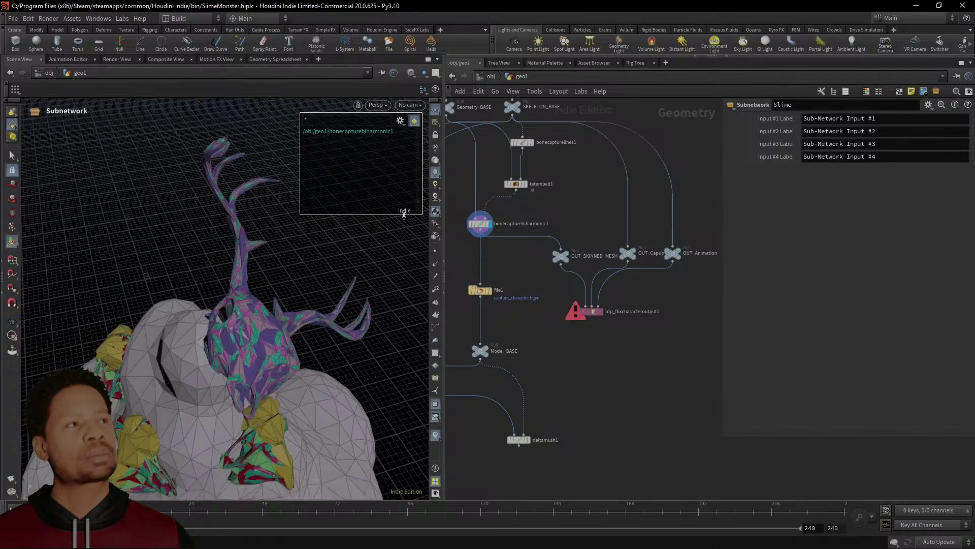
Switch the viewport group list to point groups and back to primitive groups
{"action": "left_click", "coordinate": [400, 120]}
{"action": "left_click", "coordinate": [416, 152]}
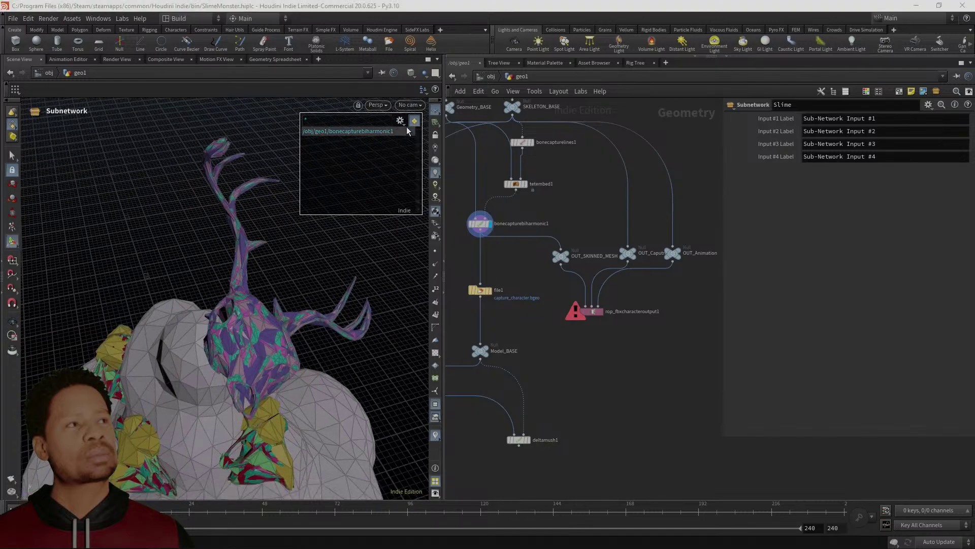
{"action": "left_click", "coordinate": [400, 121]}
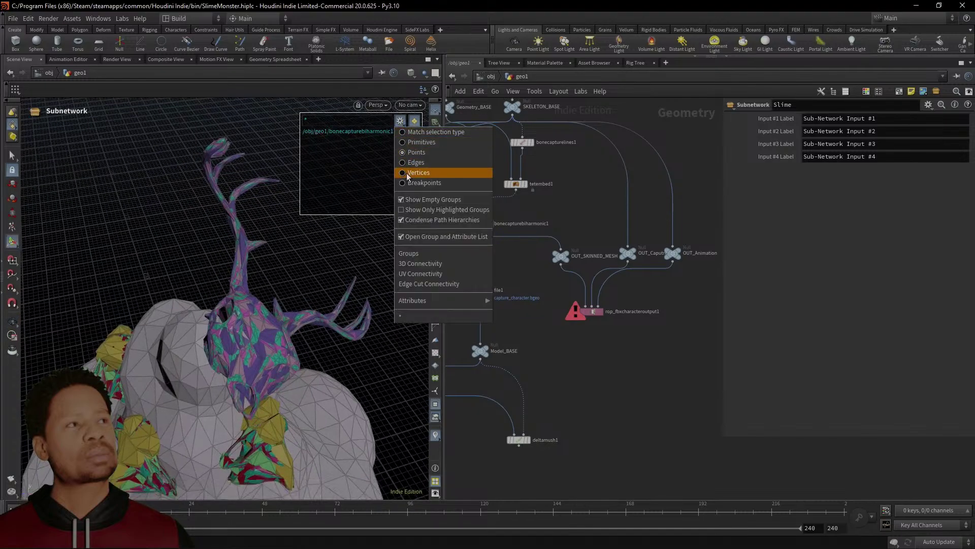
{"action": "left_click", "coordinate": [405, 143]}
Try inserting an Attribute Rename node between the Slime and Geometry_BASE nodes
{"action": "middle_click_drag", "start_coordinate": [515, 233], "coordinate": [571, 268]}
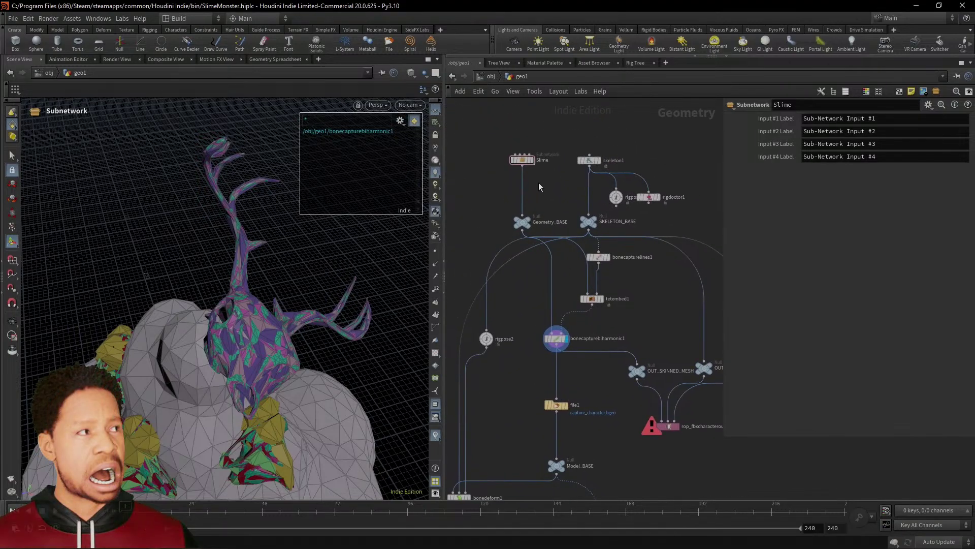
{"action": "key", "text": "Tab"}
{"action": "type", "text": "ATT"}
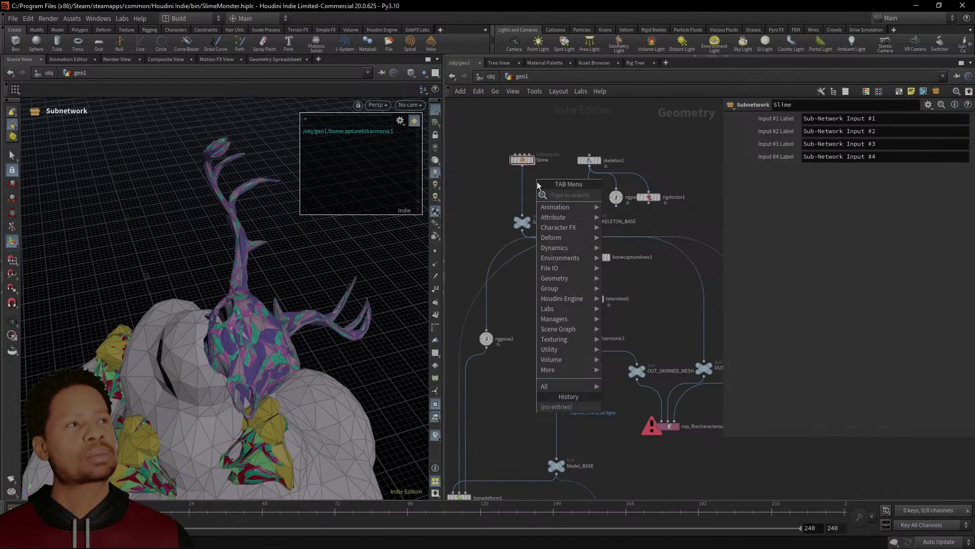
{"action": "type", "text": "RI"}
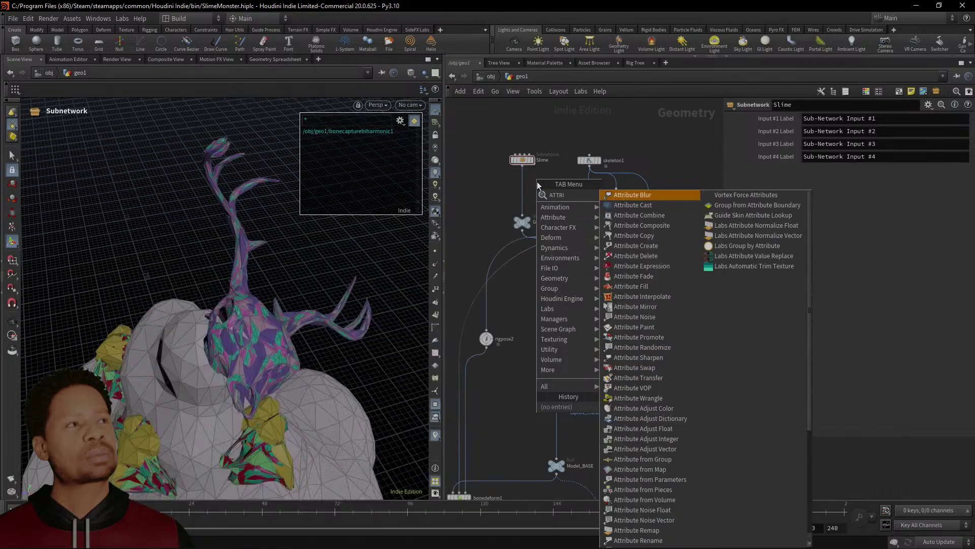
{"action": "key", "text": "Down"}
{"action": "key", "text": "Down"}
{"action": "key", "text": "Down"}
{"action": "key", "text": "Down"}
{"action": "key", "text": "Down"}
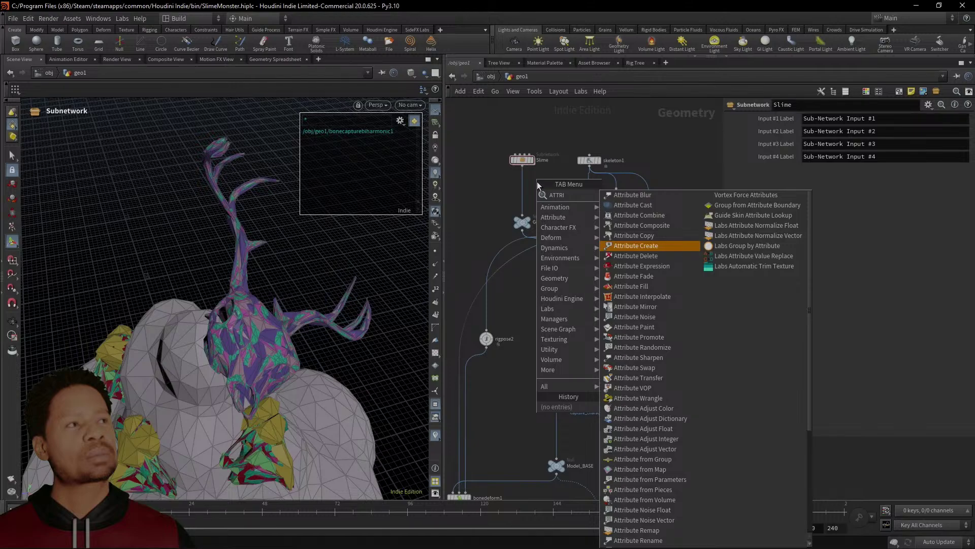
{"action": "type", "text": "BUTE"}
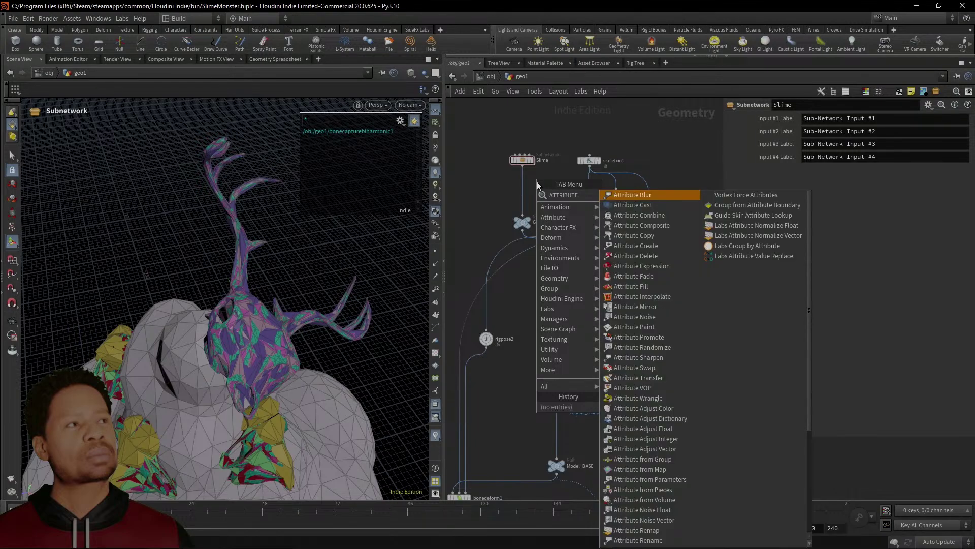
{"action": "type", "text": " NA"}
{"action": "key", "text": "Escape"}
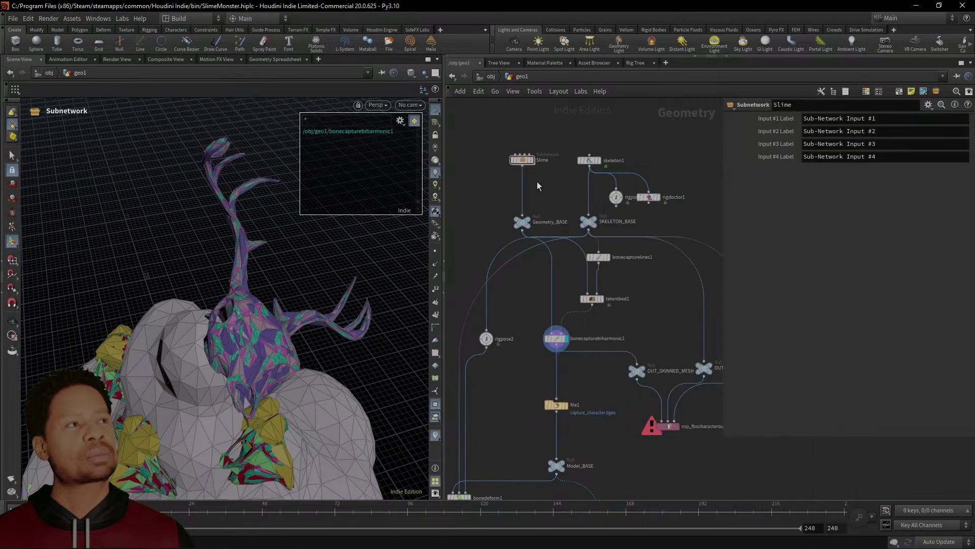
{"action": "left_click", "coordinate": [549, 193]}
{"action": "left_click_drag", "start_coordinate": [551, 193], "coordinate": [520, 191]}
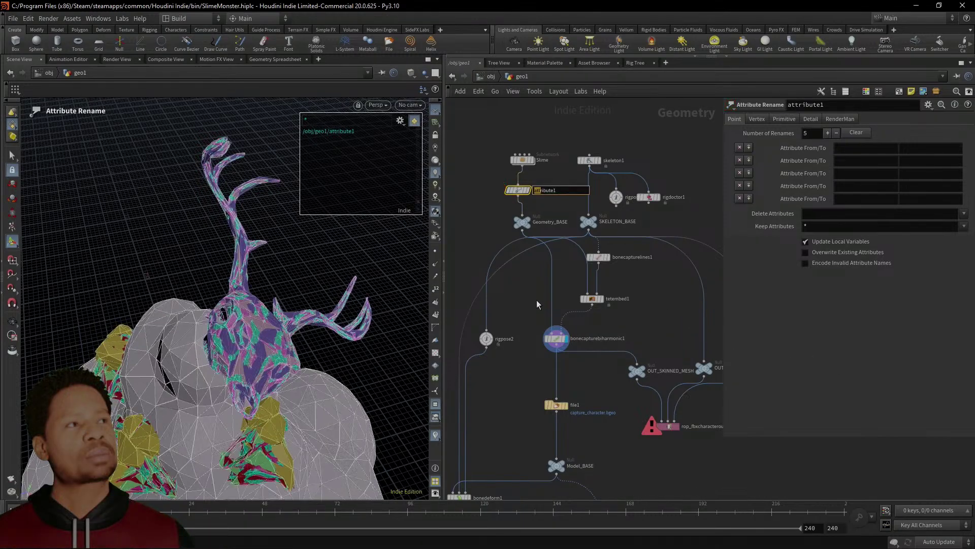
Check the Attribute Rename node's primitive settings, reconnect Slime directly to Geometry_BASE and delete the rename node
{"action": "scroll", "coordinate": [530, 205], "scroll_direction": "up", "scroll_amount": 5}
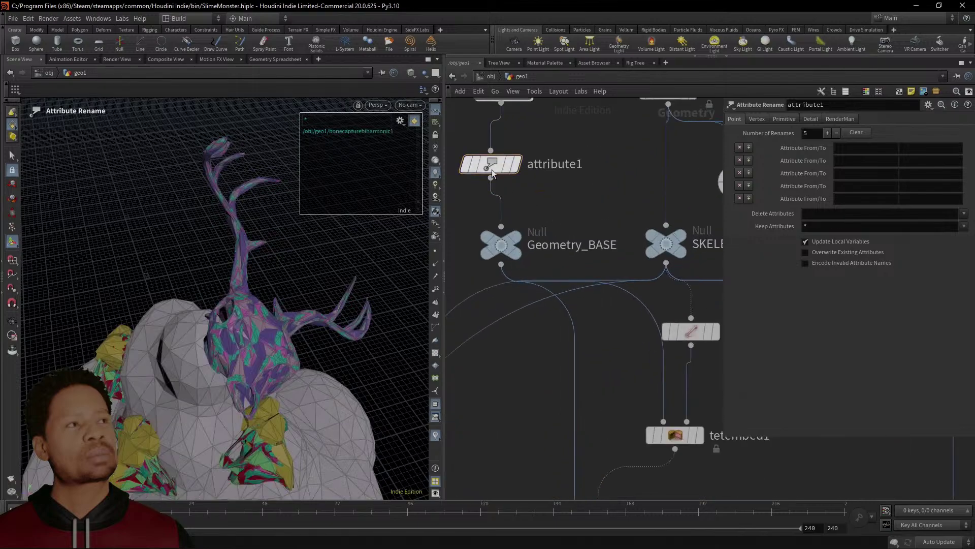
{"action": "left_click", "coordinate": [788, 119]}
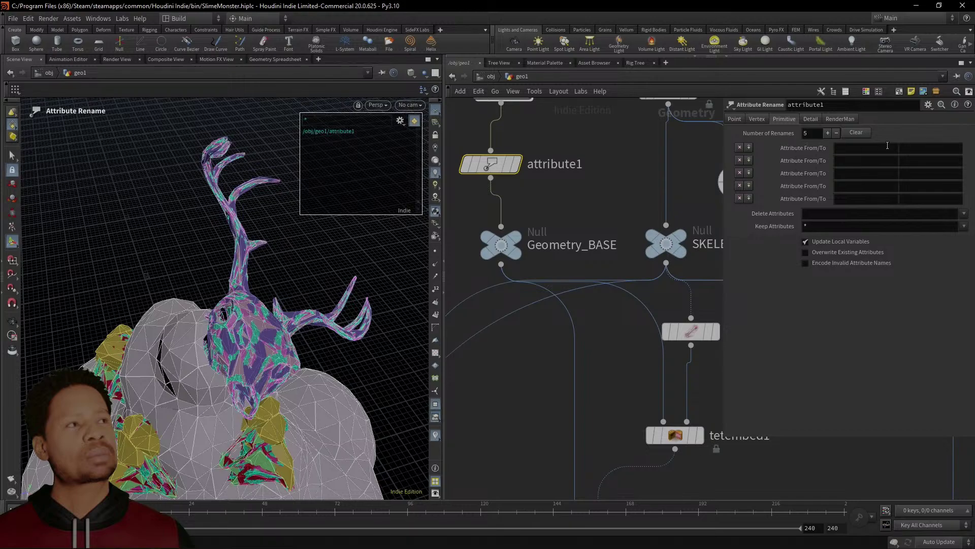
{"action": "middle_click_drag", "start_coordinate": [529, 193], "coordinate": [556, 271]}
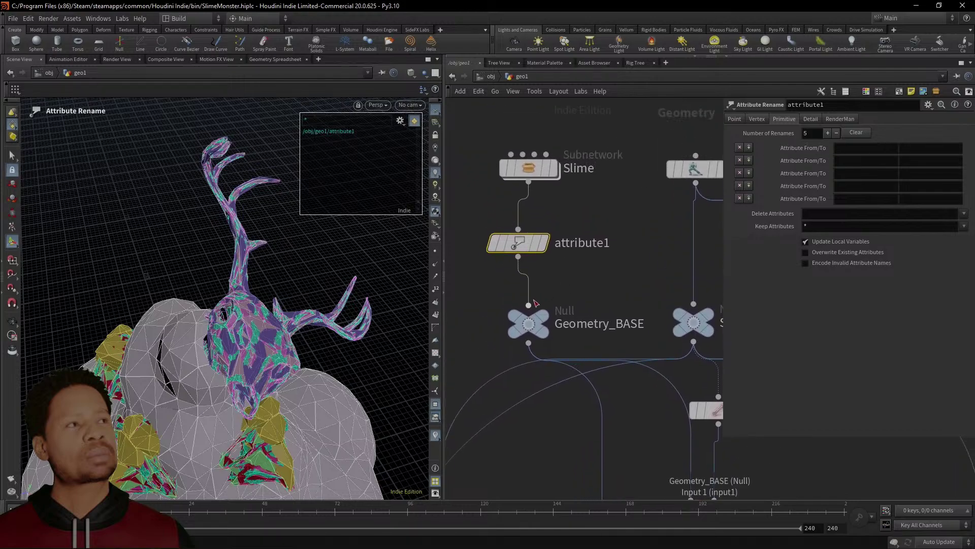
{"action": "left_click_drag", "start_coordinate": [529, 305], "coordinate": [543, 195]}
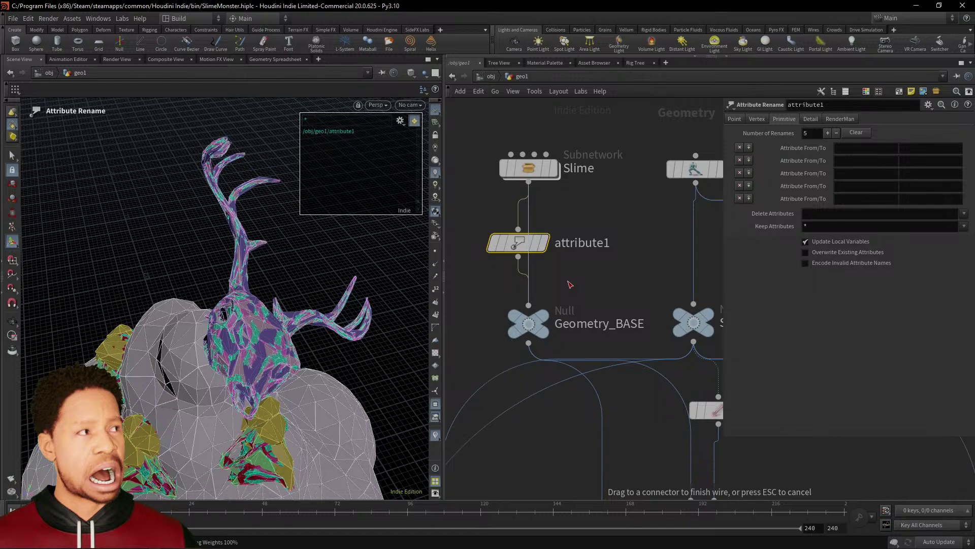
{"action": "key", "text": "ctrl+z"}
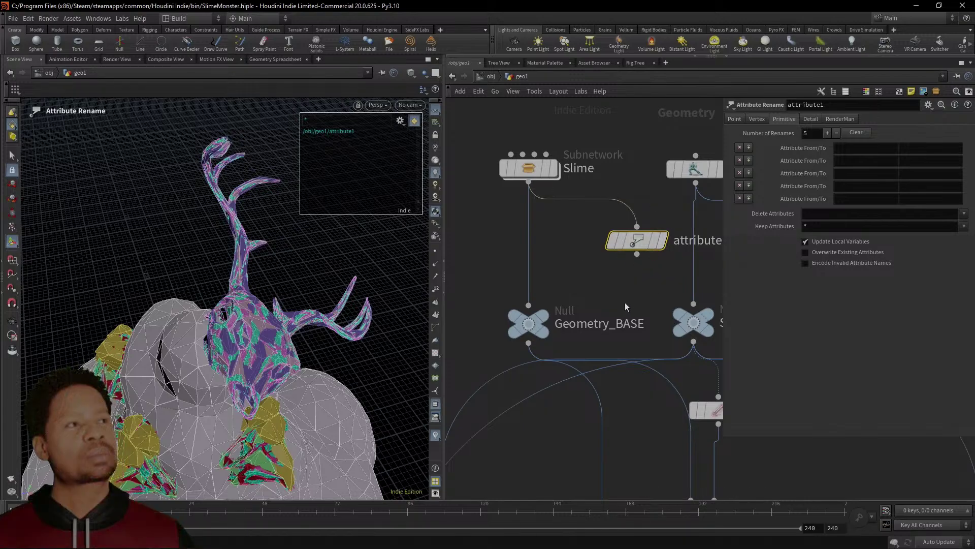
{"action": "key", "text": "Delete"}
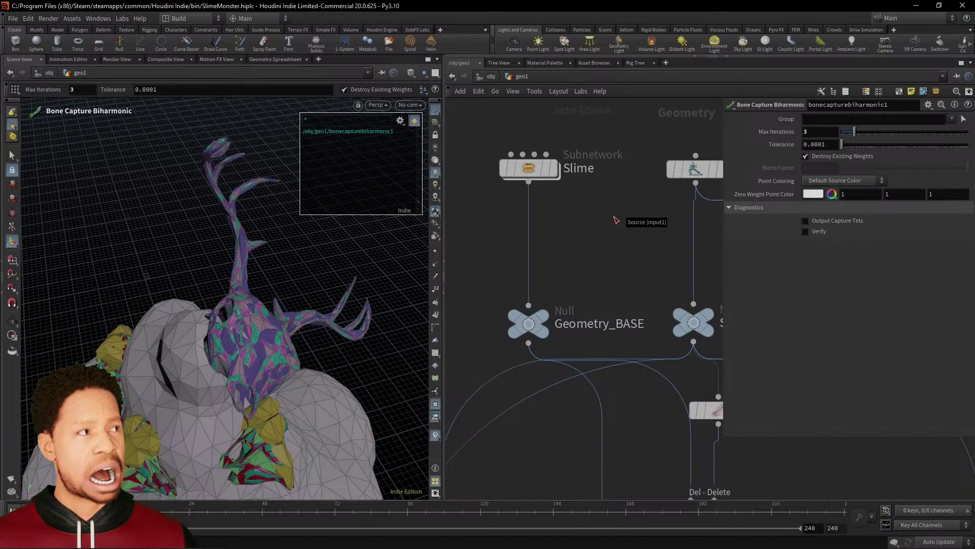
Open the Slime subnetwork and move output0 further down below merge2
{"action": "double_click", "coordinate": [528, 168]}
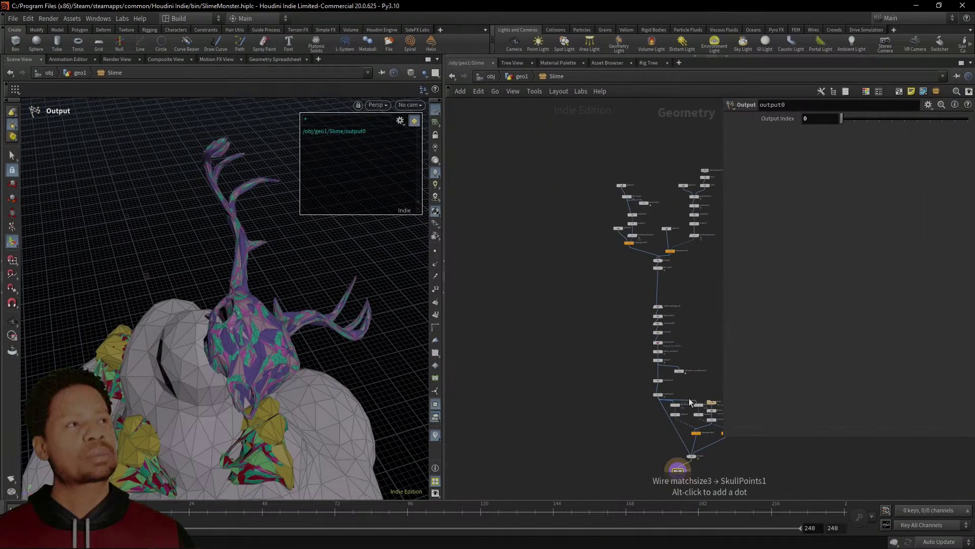
{"action": "middle_click_drag", "start_coordinate": [691, 403], "coordinate": [596, 267]}
{"action": "scroll", "coordinate": [601, 350], "scroll_direction": "up", "scroll_amount": 8}
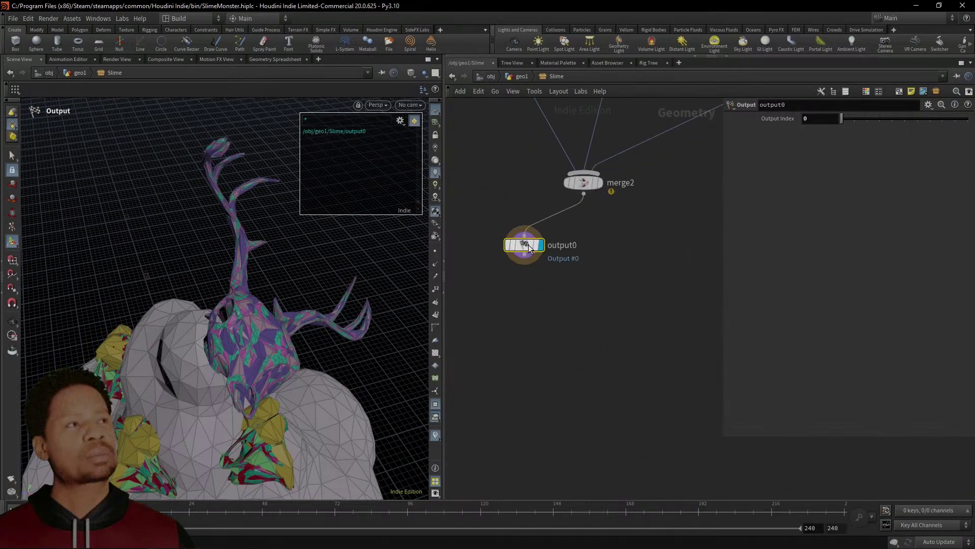
{"action": "left_click_drag", "start_coordinate": [530, 248], "coordinate": [536, 293]}
Add a Clean node beside output0 and wire merge2 into its input
{"action": "key", "text": "Tab"}
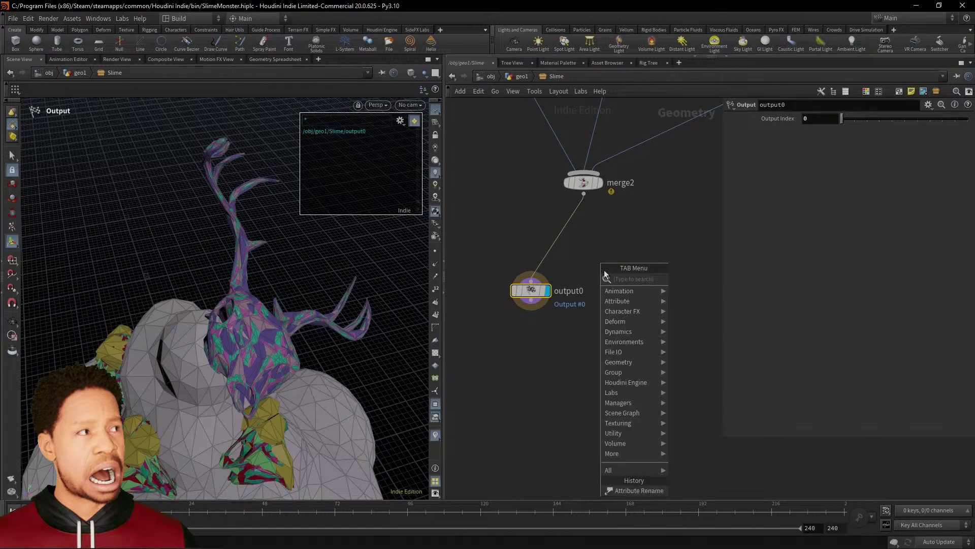
{"action": "type", "text": "null"}
{"action": "key", "text": "Return"}
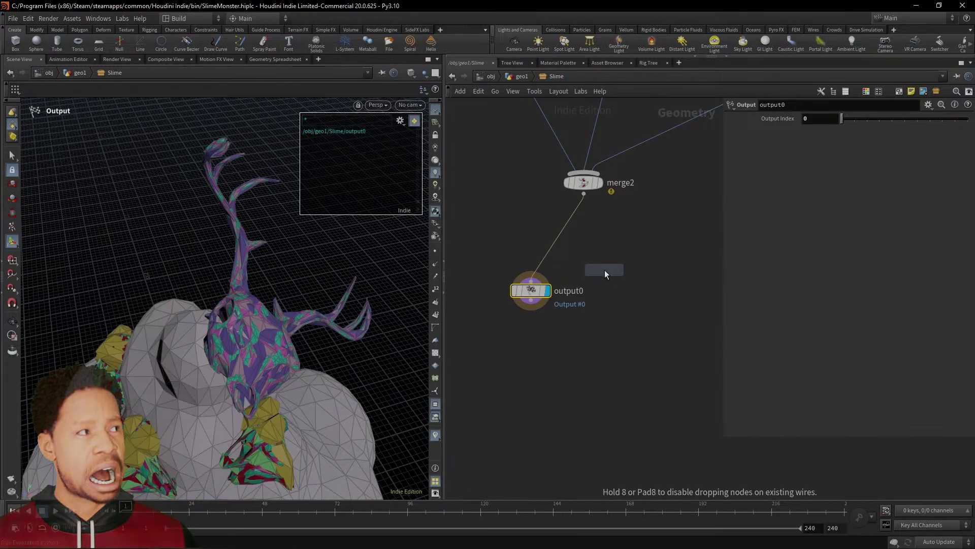
{"action": "left_click", "coordinate": [604, 273]}
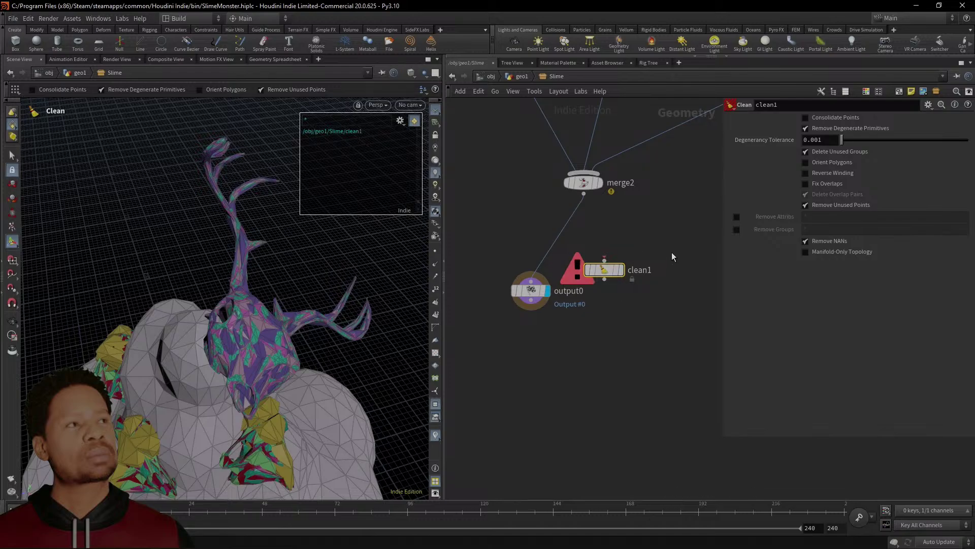
{"action": "left_click_drag", "start_coordinate": [605, 259], "coordinate": [584, 194]}
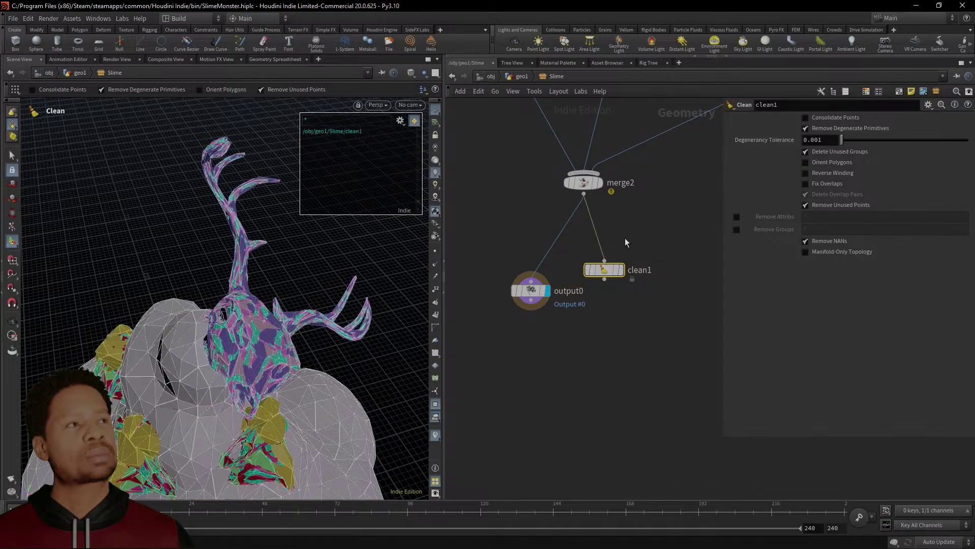
Display the Clean node and enable Remove Attribs with the pattern "* ^uv"
{"action": "left_click", "coordinate": [623, 273]}
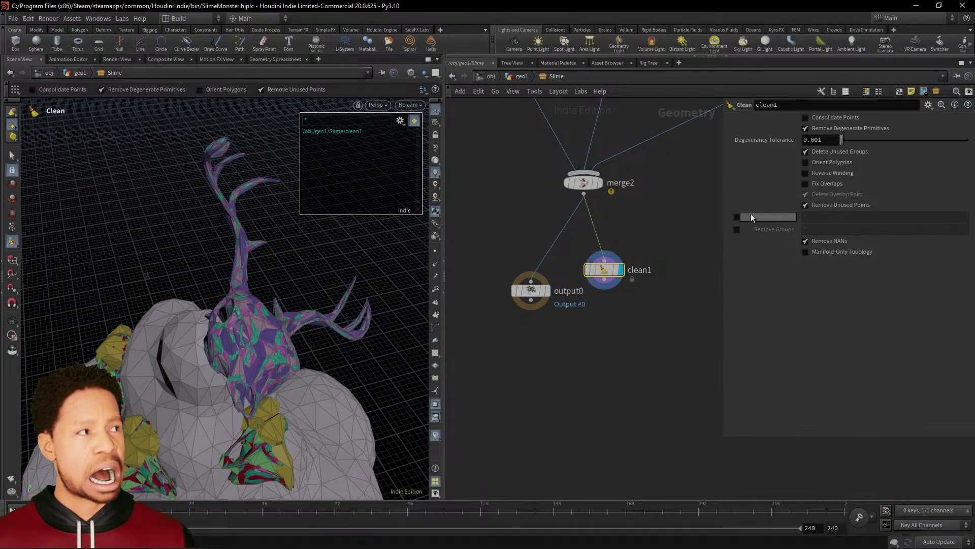
{"action": "left_click", "coordinate": [737, 216]}
{"action": "left_click", "coordinate": [813, 217]}
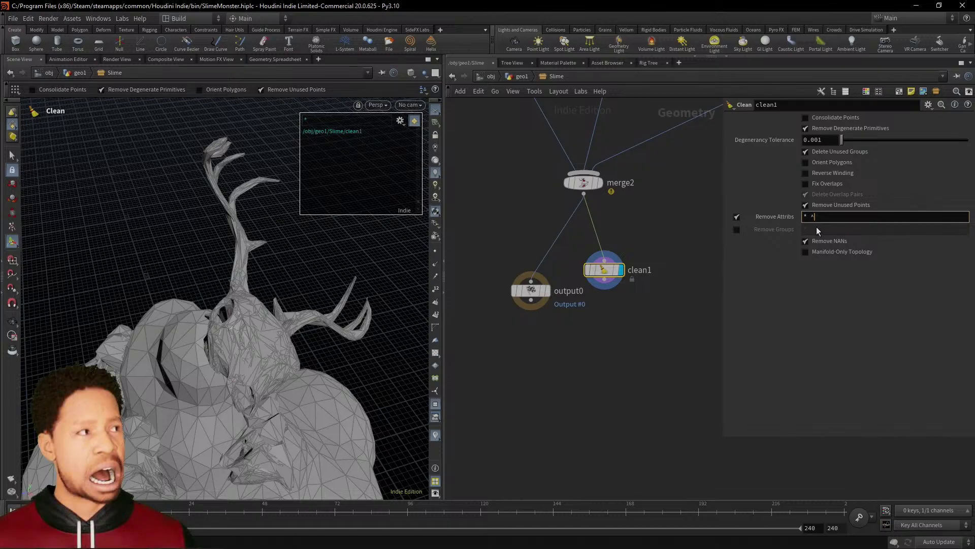
{"action": "type", "text": "^uv"}
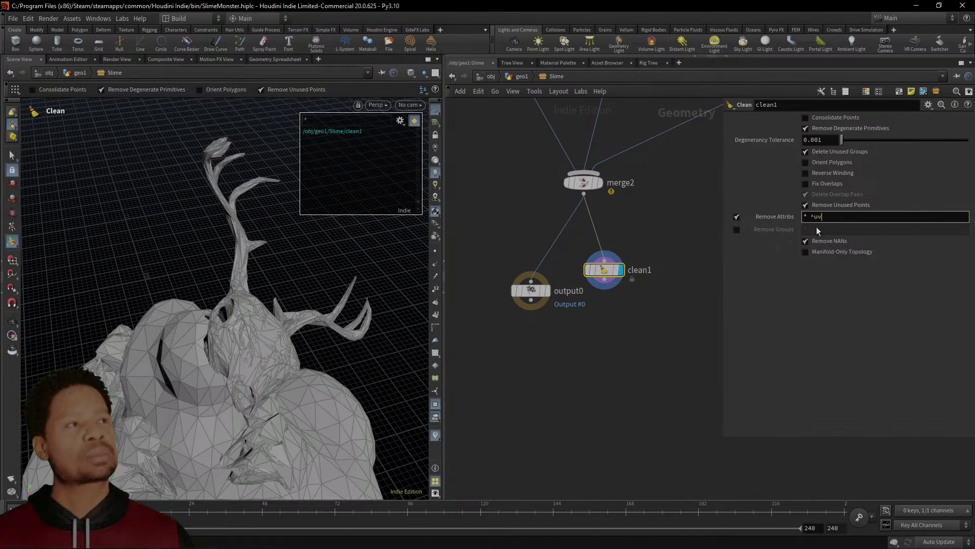
{"action": "key", "text": "Return"}
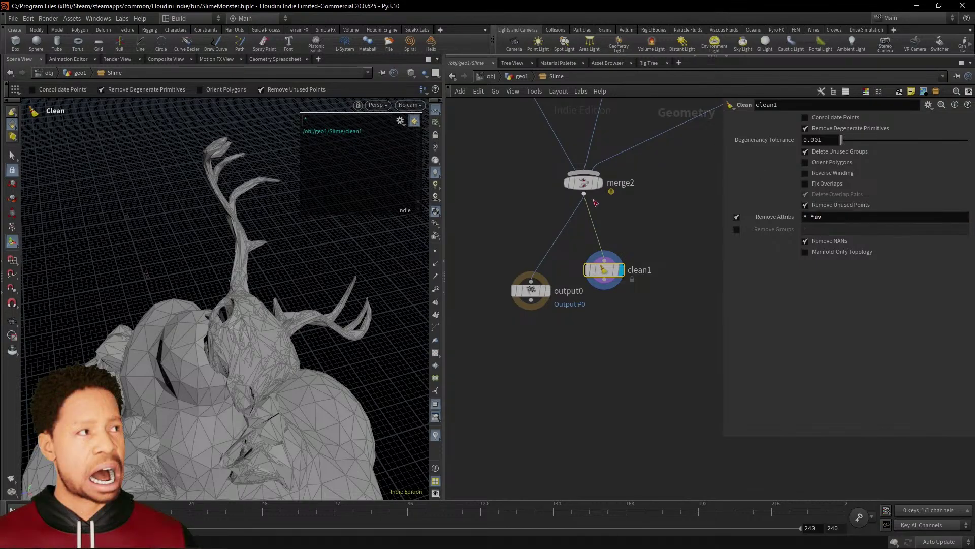
Compare the attribute lists in the node information of clean1 and merge2
{"action": "left_click", "coordinate": [556, 182]}
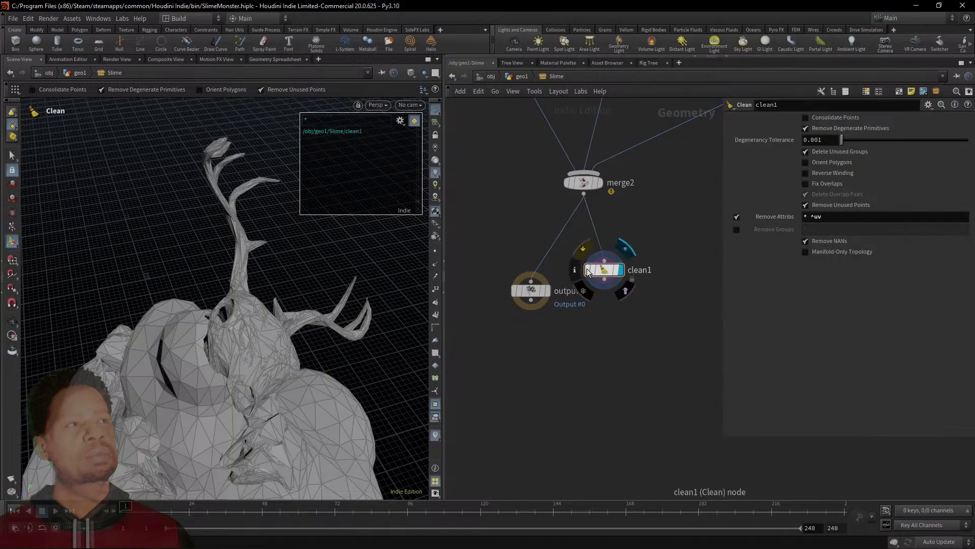
{"action": "mouse_move", "coordinate": [572, 270]}
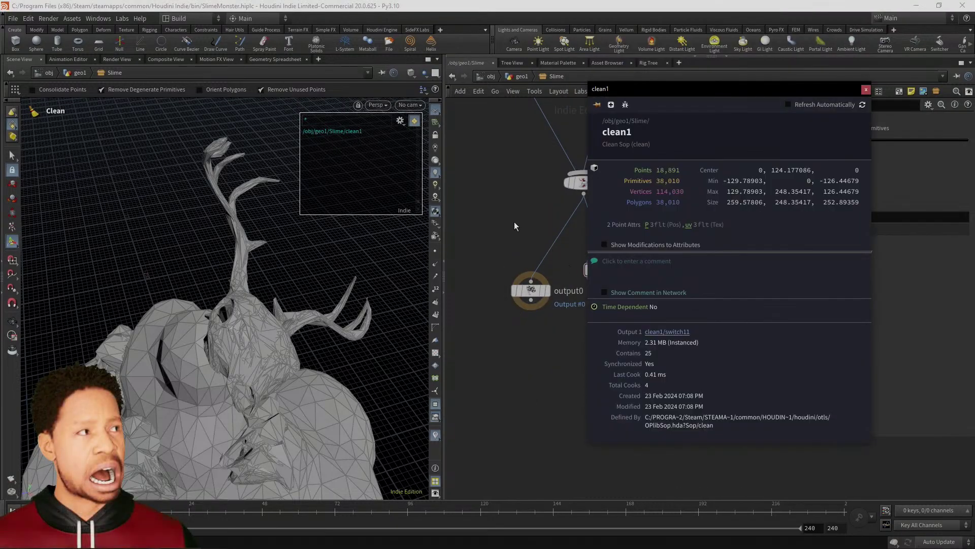
{"action": "mouse_move", "coordinate": [556, 183]}
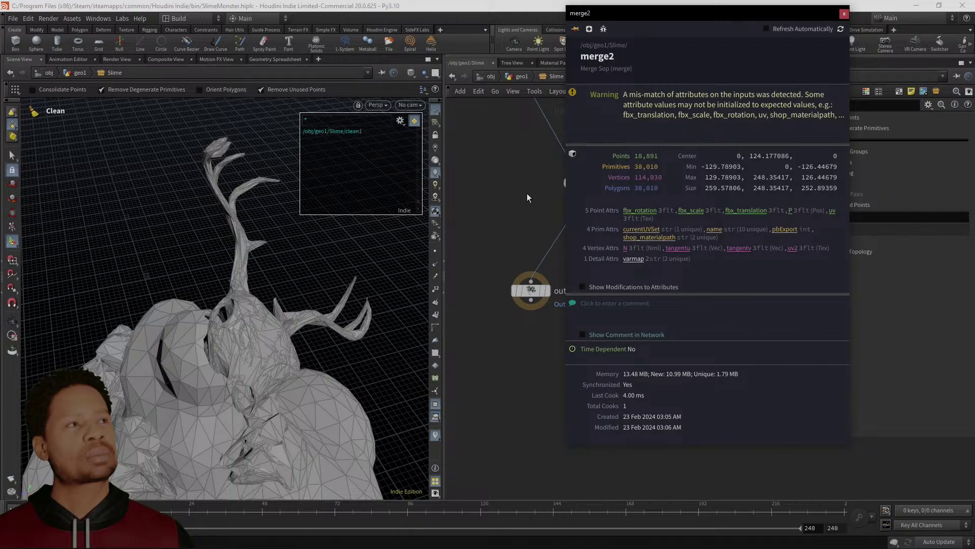
Extend the Clean node's Remove Attribs pattern to "* ^uv ^N" and recheck its node information
{"action": "left_click", "coordinate": [852, 216]}
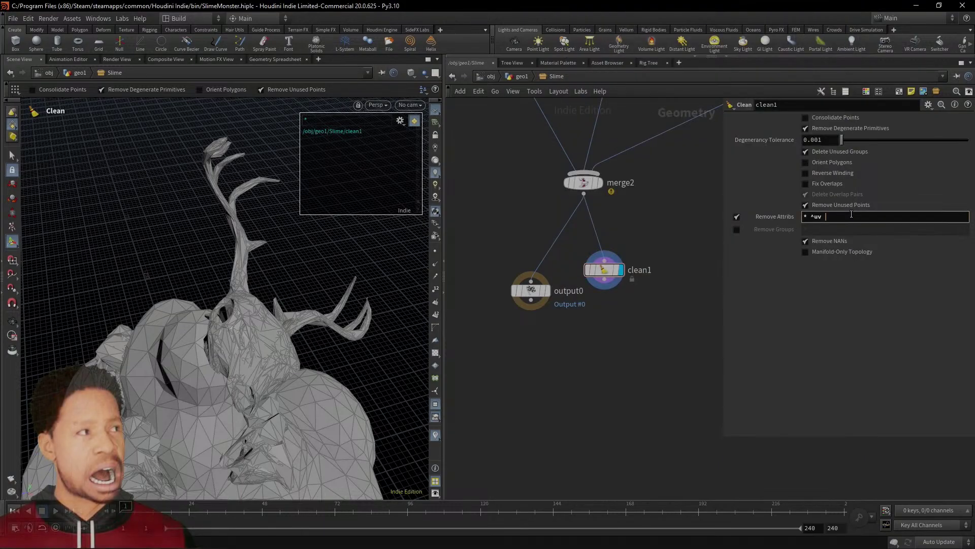
{"action": "type", "text": "^n"}
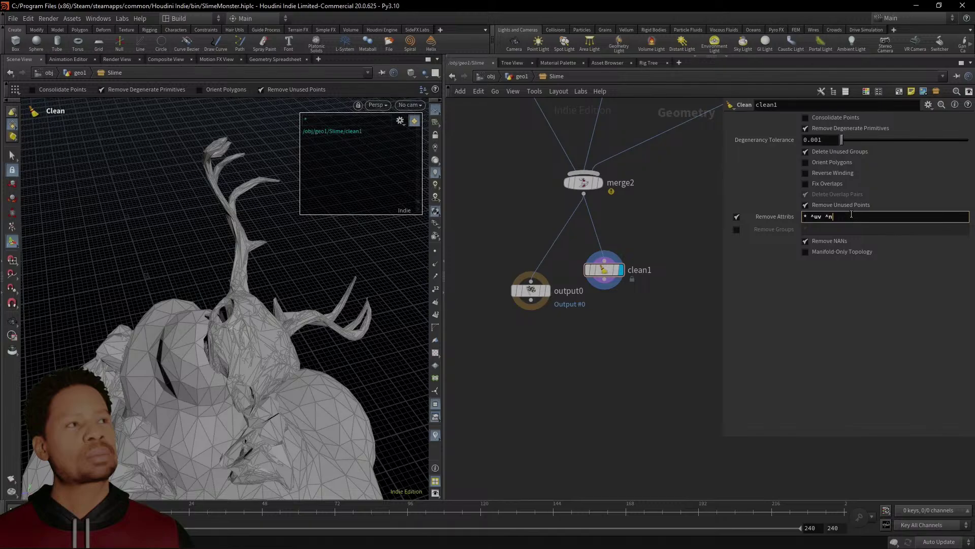
{"action": "key", "text": "BackSpace"}
{"action": "type", "text": "N"}
{"action": "key", "text": "Return"}
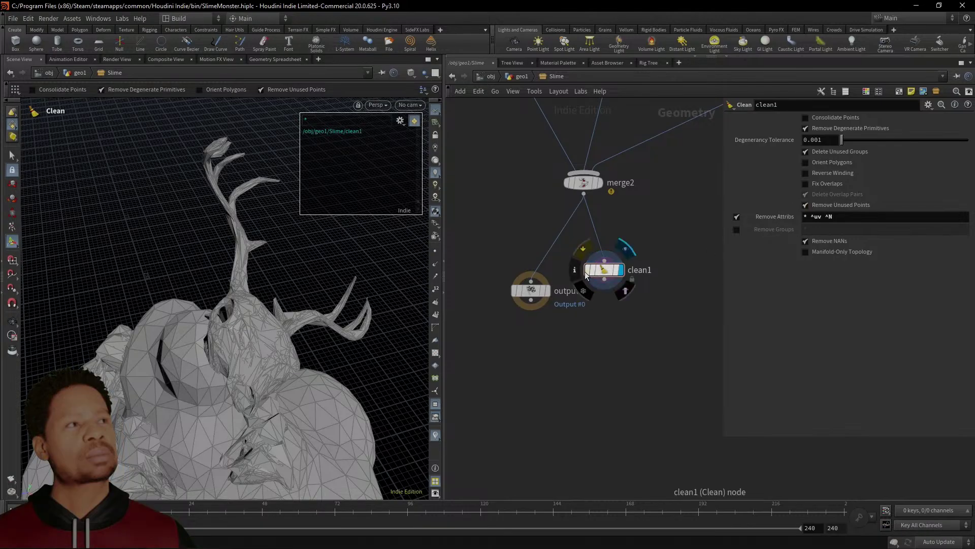
{"action": "left_click", "coordinate": [577, 271]}
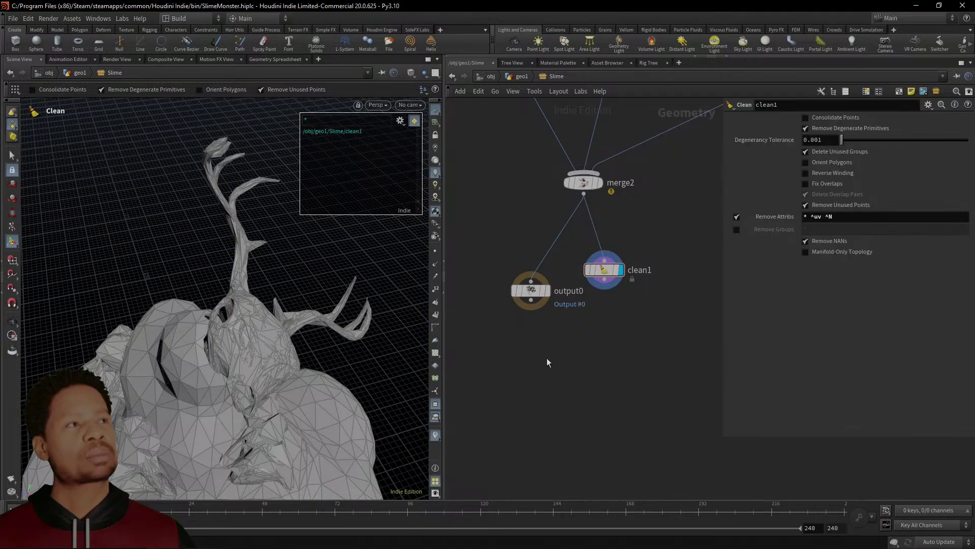
Wire clean1's output into output0 and line the two nodes up beneath merge2
{"action": "left_click", "coordinate": [554, 184]}
{"action": "left_click_drag", "start_coordinate": [604, 279], "coordinate": [572, 318]}
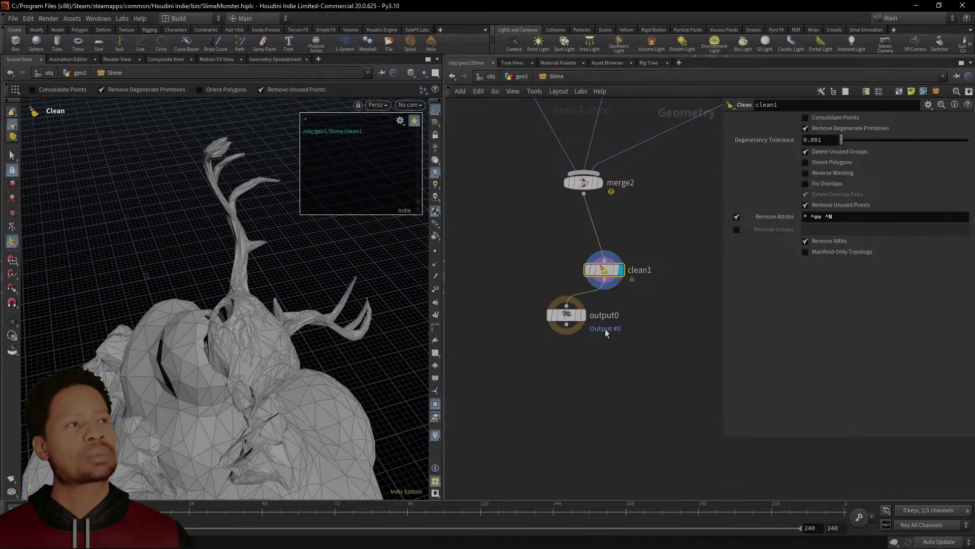
{"action": "left_click_drag", "start_coordinate": [603, 268], "coordinate": [565, 267]}
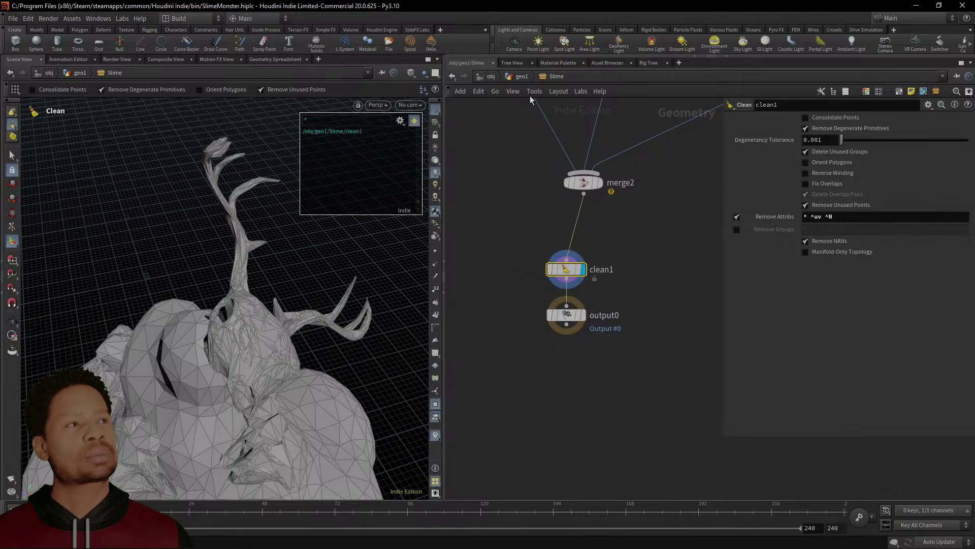
Return to geo1, display Geometry_BASE, and turn on the viewport's UV texture display to check the monster's UVs
{"action": "left_click", "coordinate": [520, 77]}
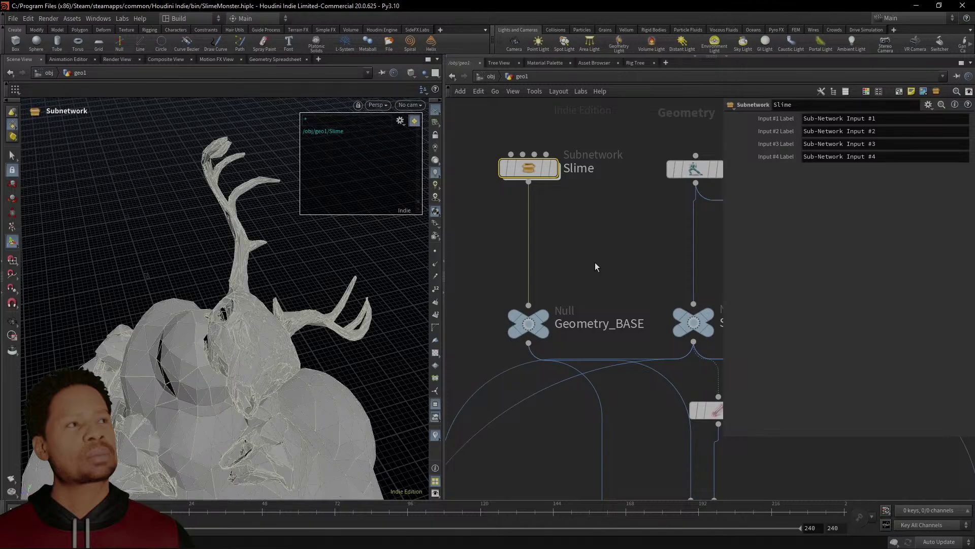
{"action": "mouse_move", "coordinate": [543, 316]}
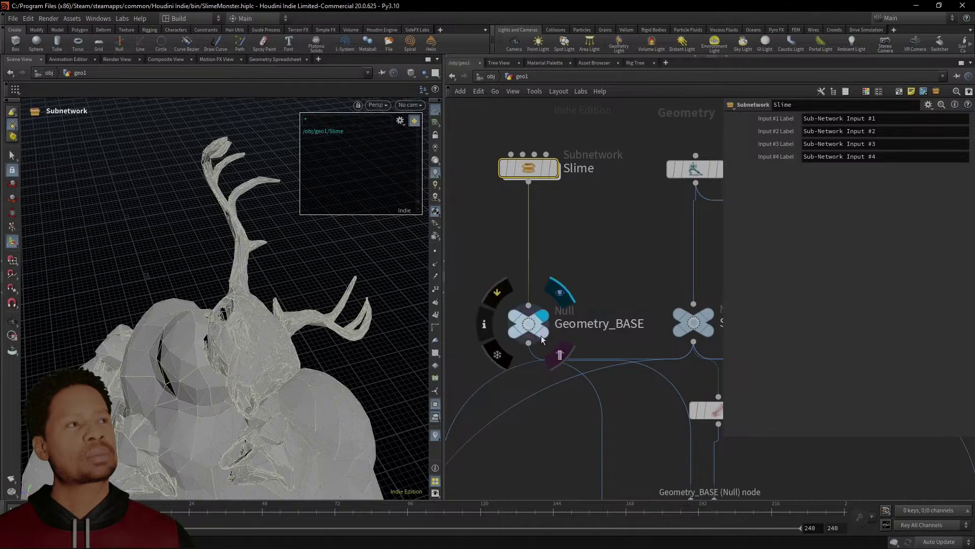
{"action": "scroll", "coordinate": [635, 356], "scroll_direction": "down", "scroll_amount": 3}
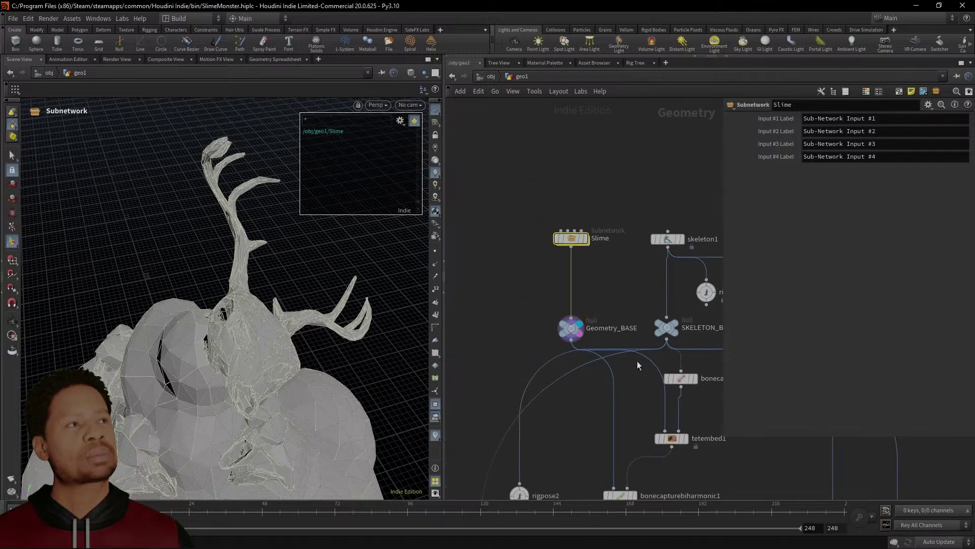
{"action": "middle_click_drag", "start_coordinate": [639, 365], "coordinate": [598, 328]}
{"action": "left_click", "coordinate": [531, 291]}
{"action": "middle_click_drag", "start_coordinate": [594, 364], "coordinate": [528, 252]}
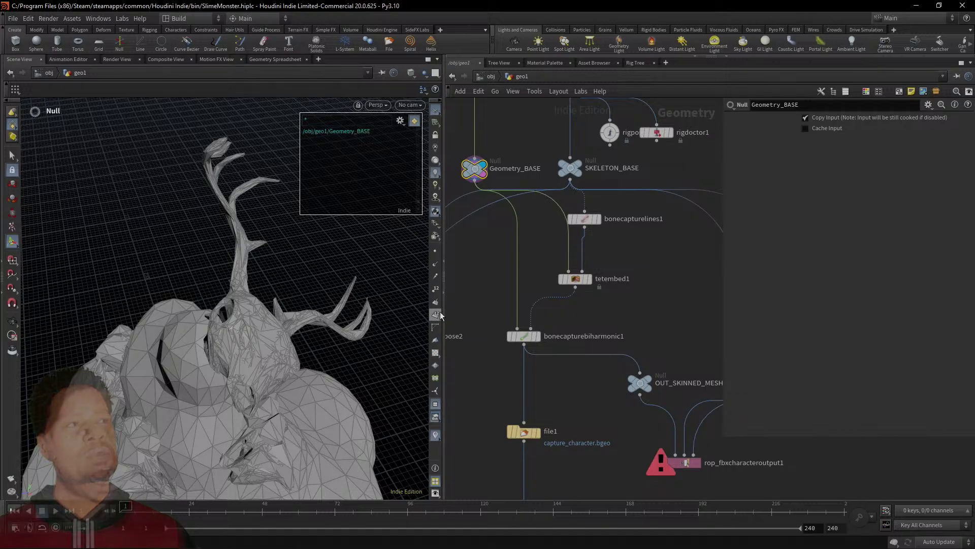
{"action": "left_click", "coordinate": [436, 356]}
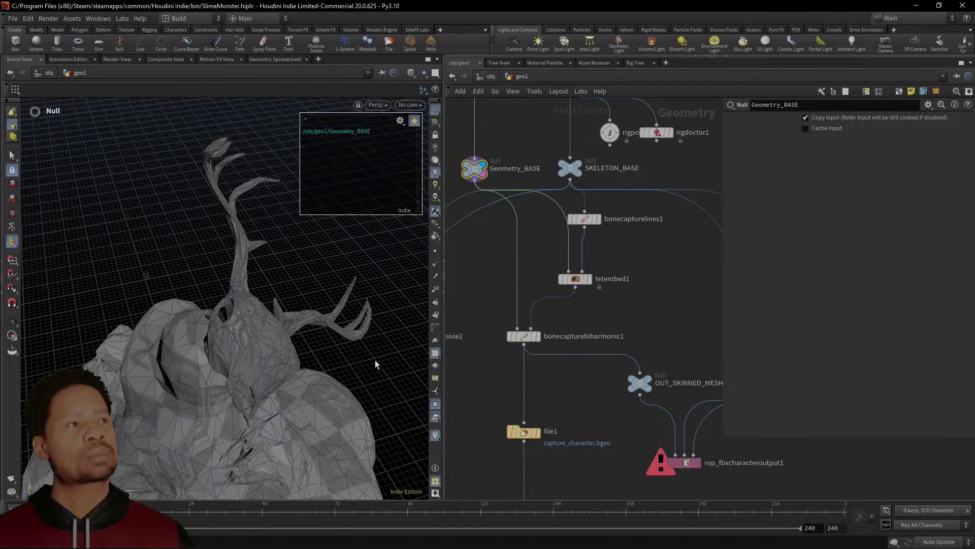
{"action": "mouse_move", "coordinate": [375, 359]}
{"action": "left_mouse_down", "text": "alt"}
{"action": "mouse_move", "coordinate": [338, 344]}
{"action": "mouse_move", "coordinate": [281, 288]}
{"action": "mouse_move", "coordinate": [294, 363]}
{"action": "mouse_move", "coordinate": [341, 393]}
{"action": "mouse_move", "coordinate": [378, 360]}
{"action": "left_mouse_up", "text": "alt"}
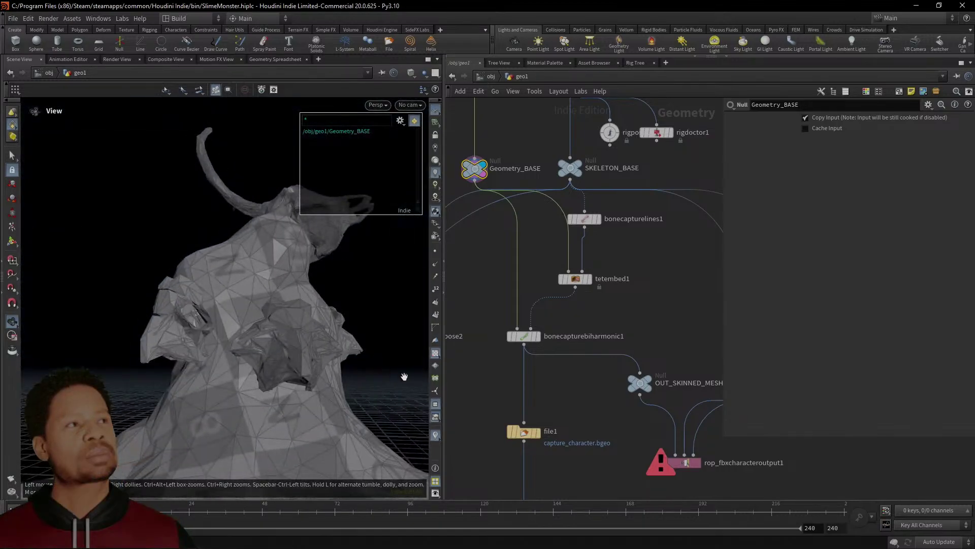
Retry the FBX export from rop_fbxcharacteroutput1 and read the node's error information
{"action": "middle_click_drag", "start_coordinate": [599, 401], "coordinate": [503, 328]}
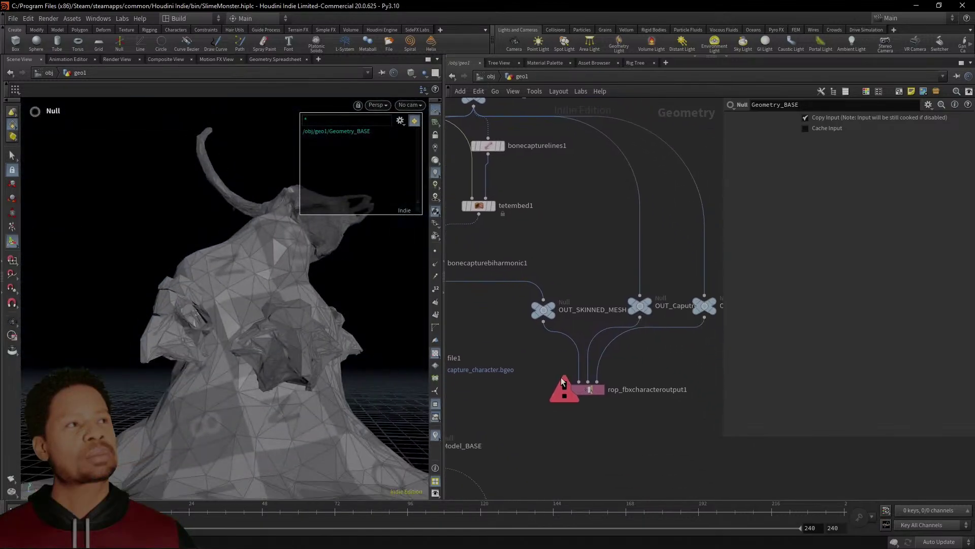
{"action": "left_click", "coordinate": [589, 390]}
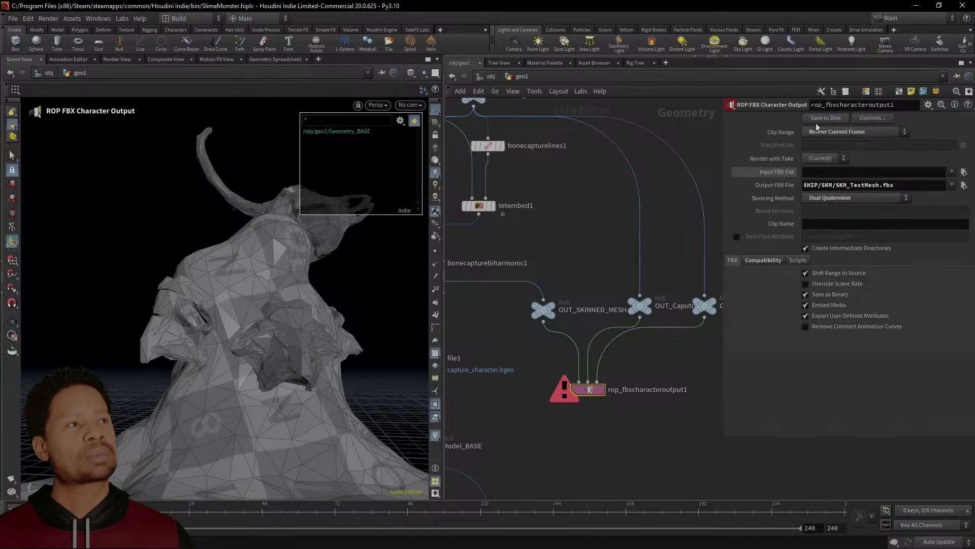
{"action": "left_click", "coordinate": [565, 389]}
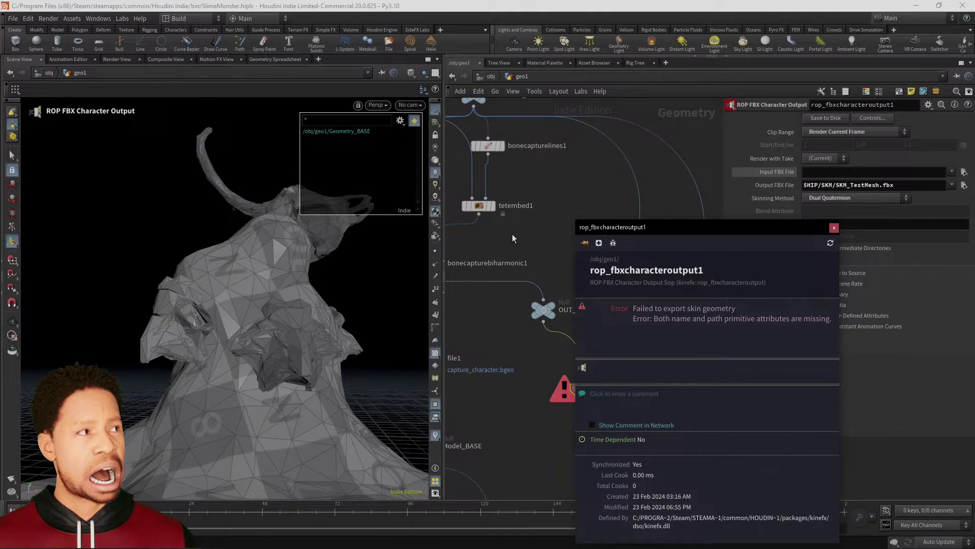
Go back into the Slime subnetwork and extend clean1's Remove Attribs pattern to "* ^uv ^N ^name"
{"action": "middle_click_drag", "start_coordinate": [512, 234], "coordinate": [673, 437]}
{"action": "scroll", "coordinate": [558, 288], "scroll_direction": "up", "scroll_amount": 3}
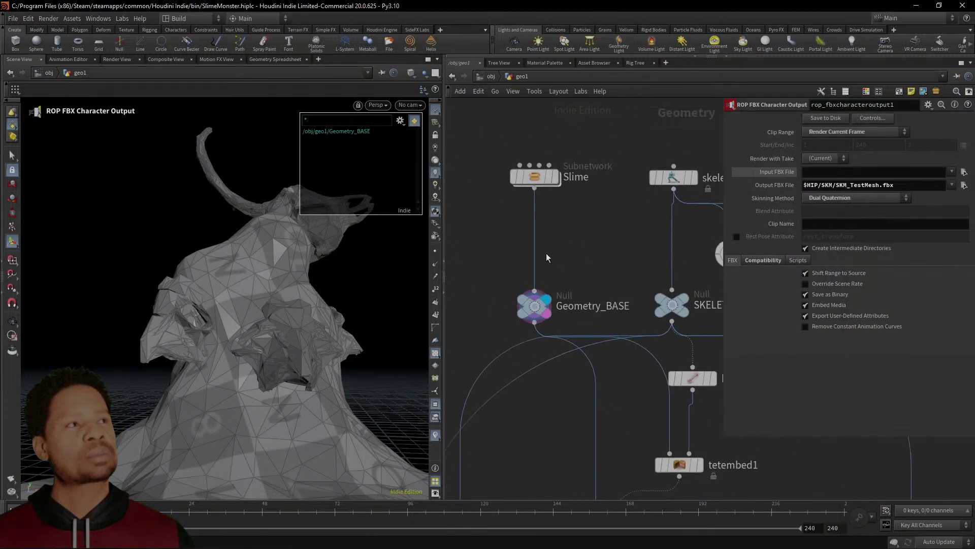
{"action": "left_click", "coordinate": [503, 177]}
{"action": "double_click", "coordinate": [531, 178]}
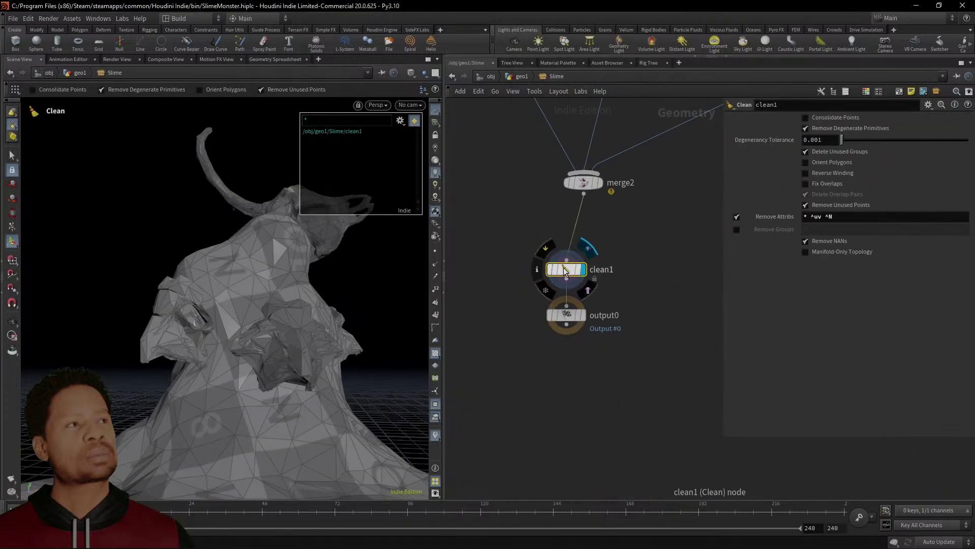
{"action": "left_click", "coordinate": [847, 218]}
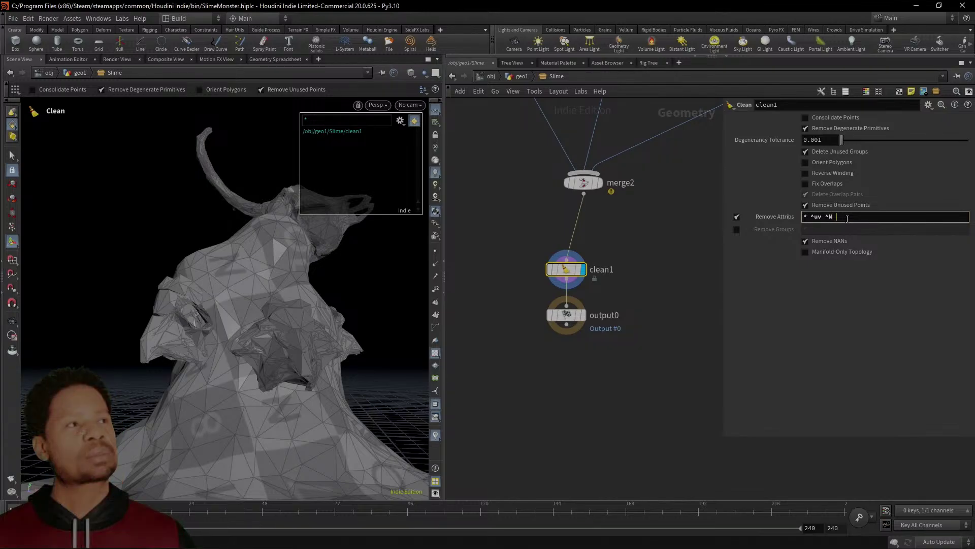
{"action": "type", "text": "^name"}
{"action": "key", "text": "Return"}
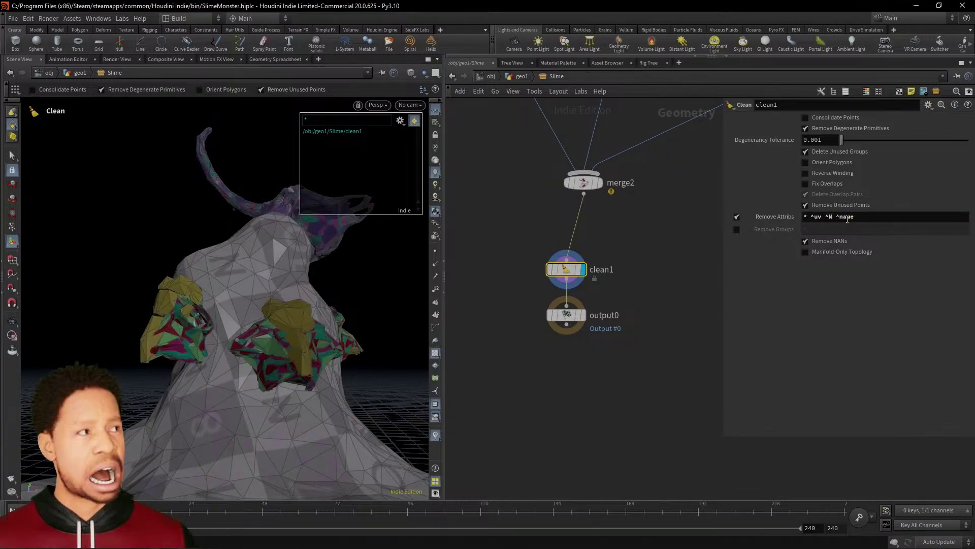
Examine merge2's primitive attributes in its node information and the name values of clean1 in the Geometry Spreadsheet
{"action": "mouse_move", "coordinate": [585, 187]}
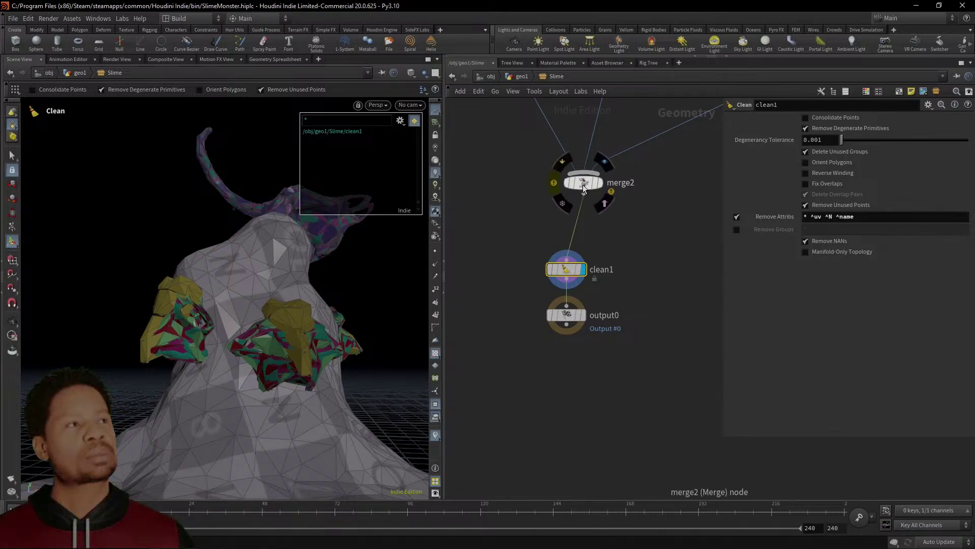
{"action": "left_click", "coordinate": [556, 181]}
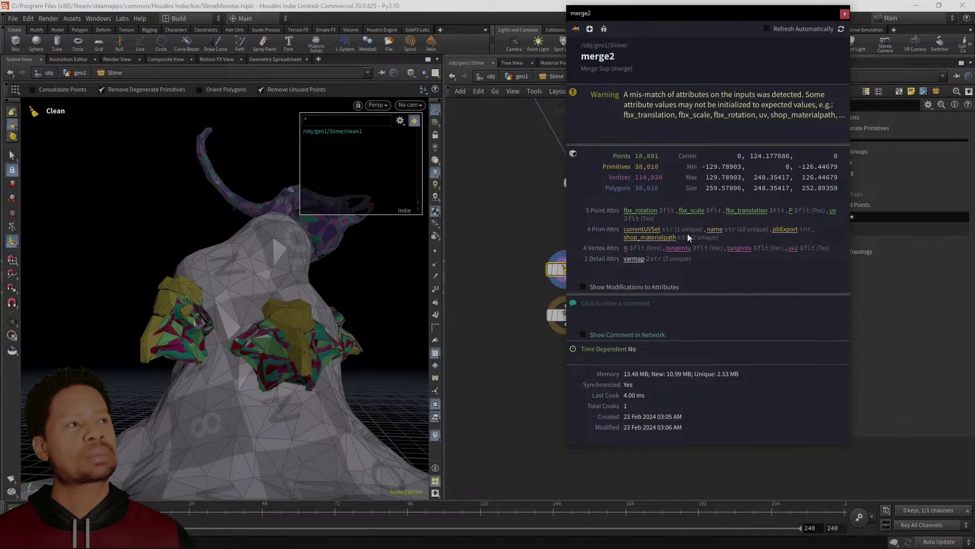
{"action": "left_click", "coordinate": [715, 231]}
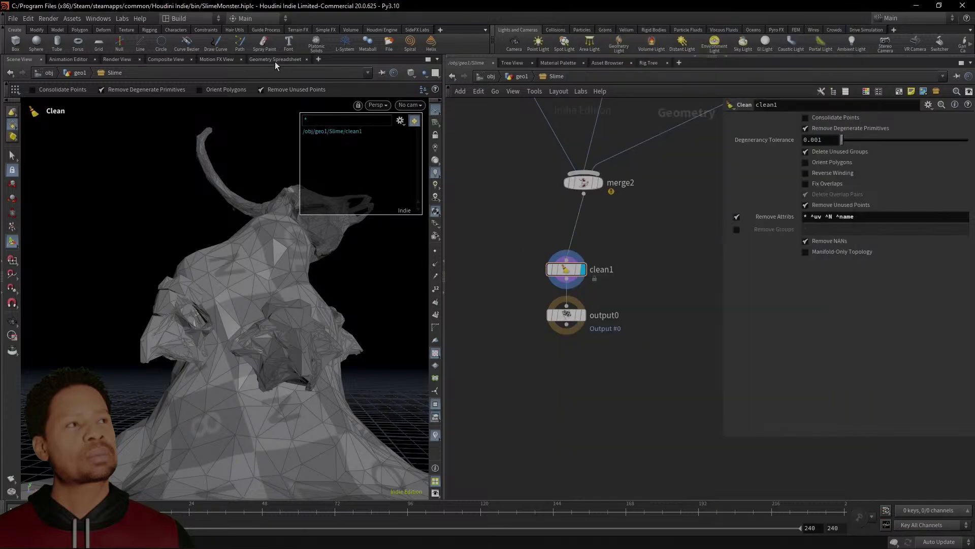
{"action": "left_click", "coordinate": [275, 60]}
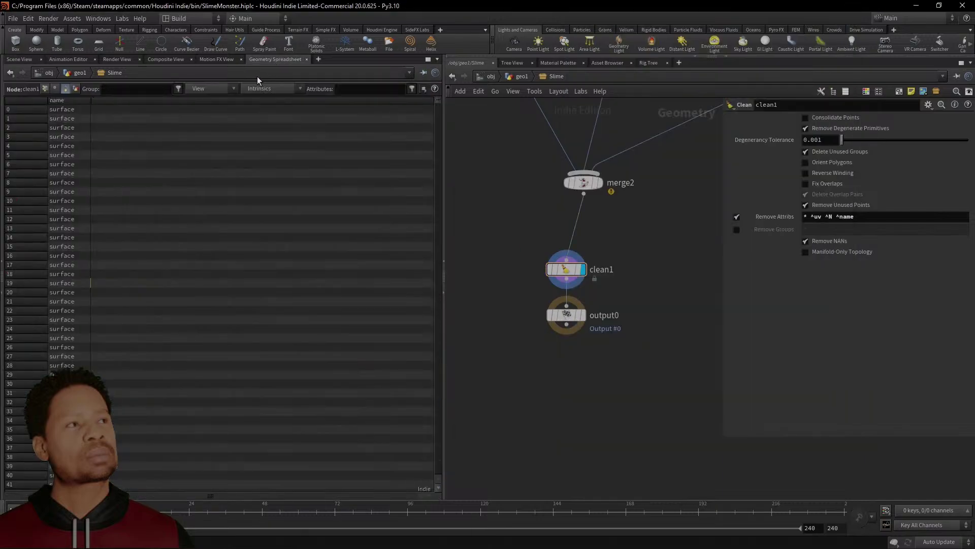
{"action": "left_click", "coordinate": [15, 60]}
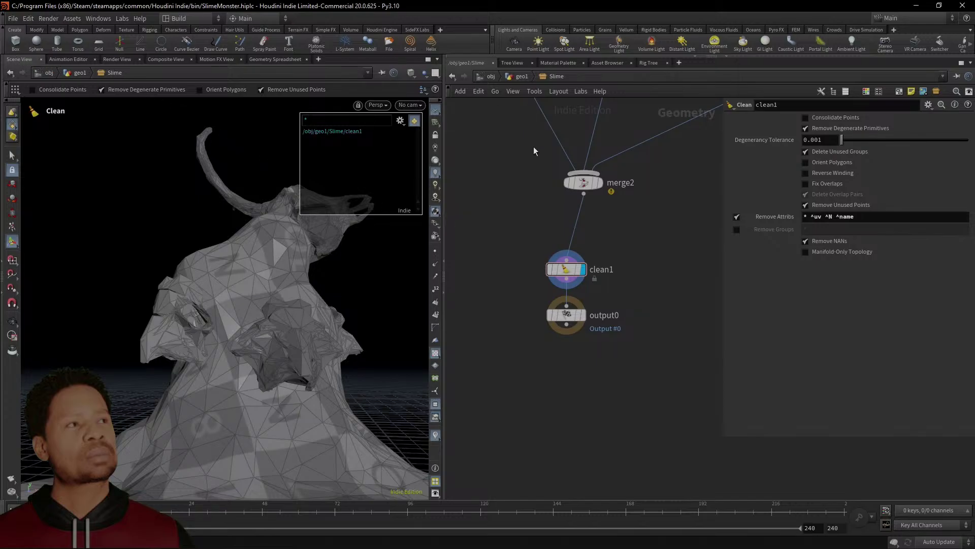
Display output0 in the Slime subnetwork and re-export the character from rop_fbxcharacteroutput1 in geo1
{"action": "left_click", "coordinate": [583, 315]}
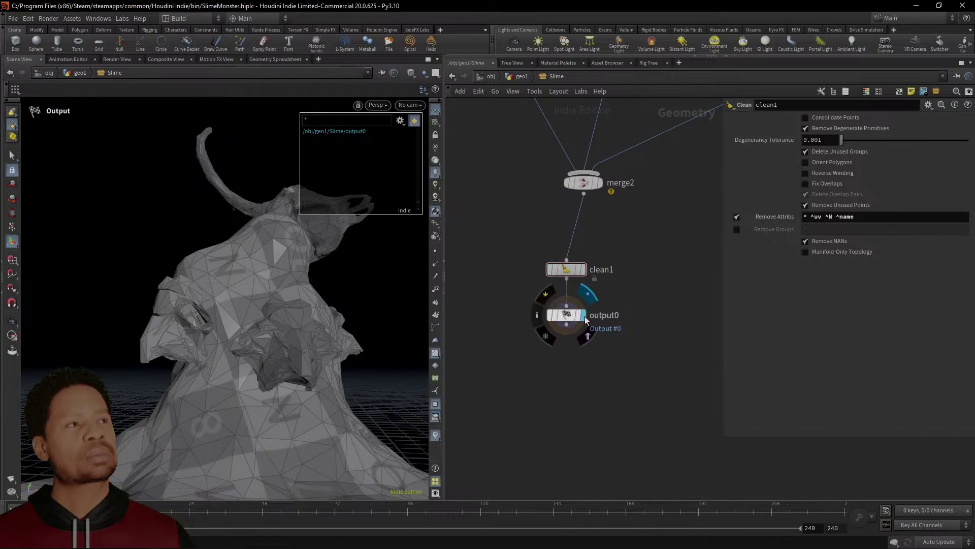
{"action": "left_click", "coordinate": [522, 76]}
{"action": "scroll", "coordinate": [631, 402], "scroll_direction": "down", "scroll_amount": 3}
{"action": "middle_click_drag", "start_coordinate": [644, 421], "coordinate": [485, 217]}
{"action": "scroll", "coordinate": [485, 217], "scroll_direction": "down", "scroll_amount": 1}
{"action": "scroll", "coordinate": [595, 401], "scroll_direction": "up", "scroll_amount": 2}
{"action": "left_click", "coordinate": [571, 369]}
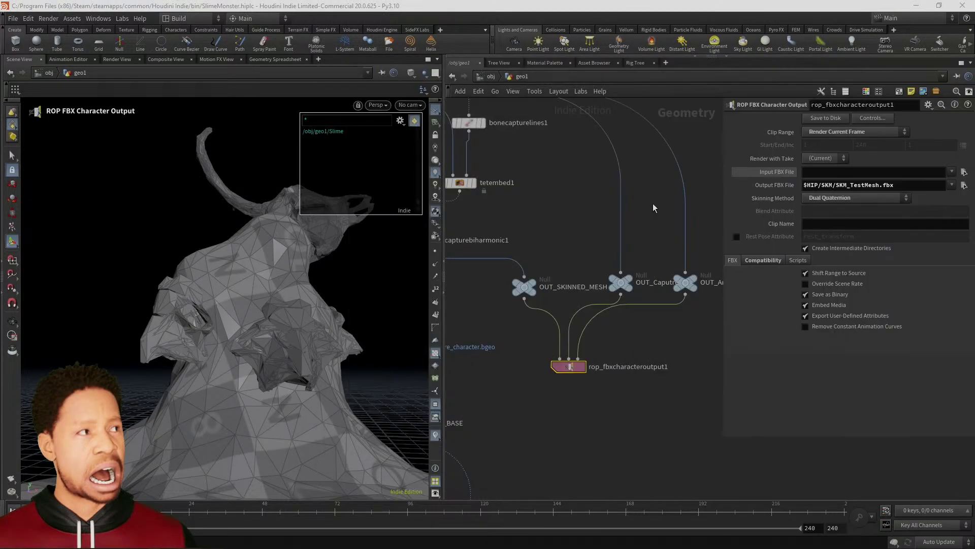
Review the Remove Attribs pattern of the clean1 node inside the Slime subnetwork
{"action": "middle_click_drag", "start_coordinate": [469, 143], "coordinate": [639, 322]}
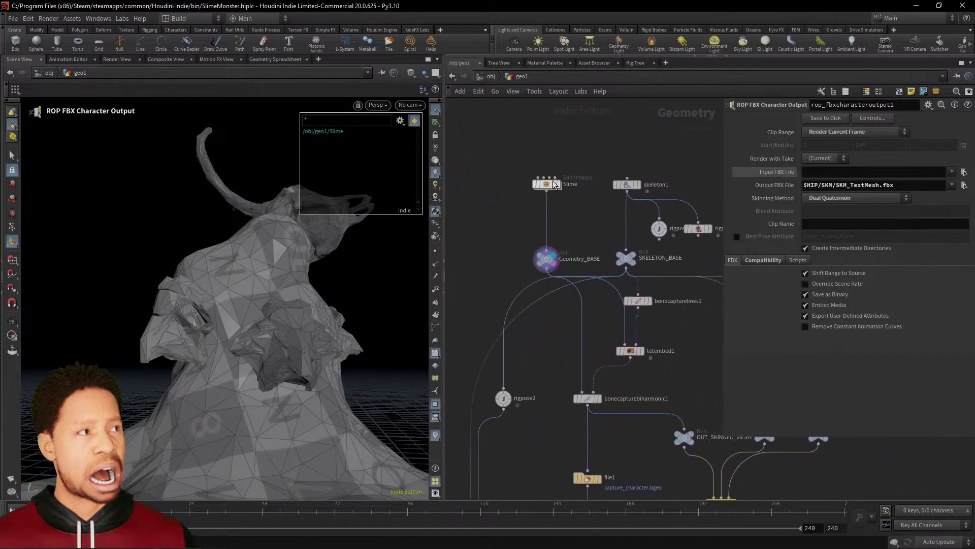
{"action": "double_click", "coordinate": [552, 180]}
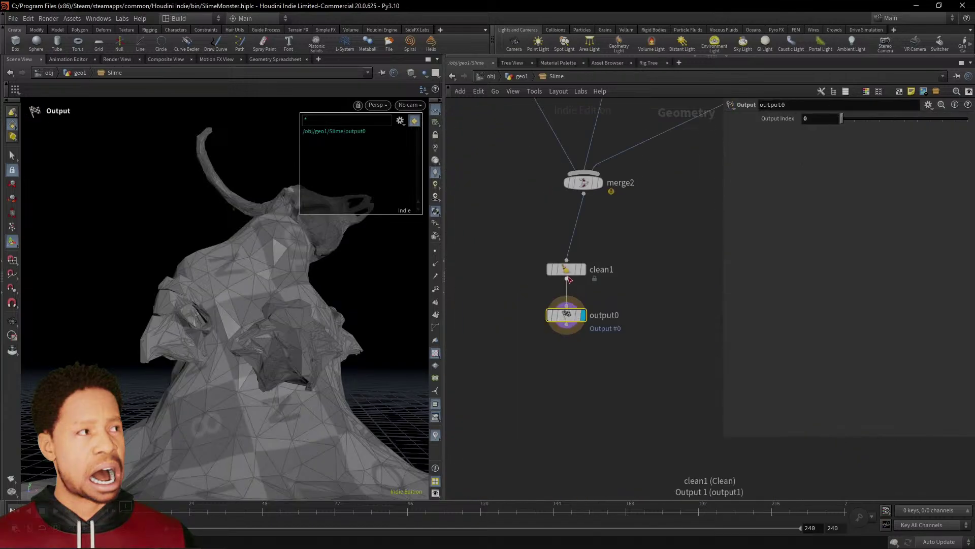
{"action": "mouse_move", "coordinate": [566, 274]}
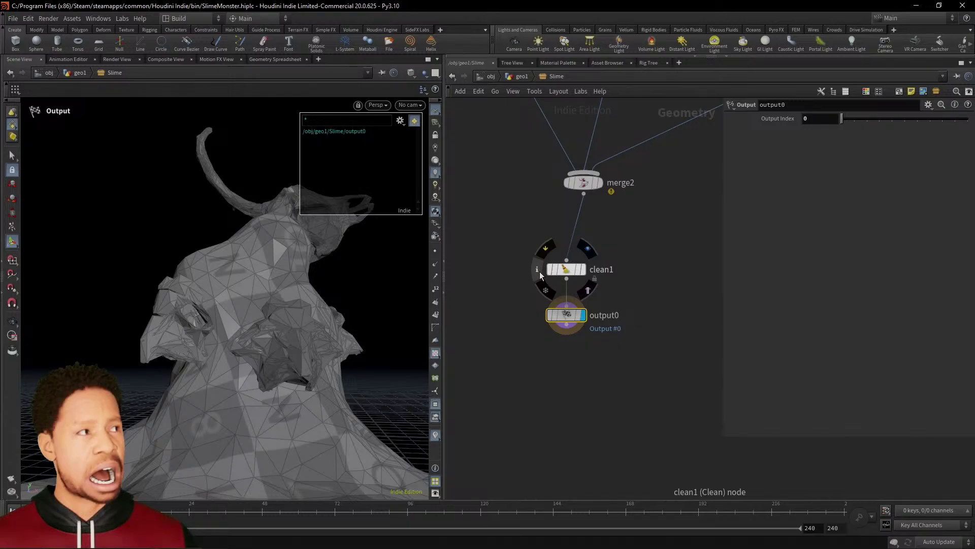
{"action": "left_click", "coordinate": [565, 269]}
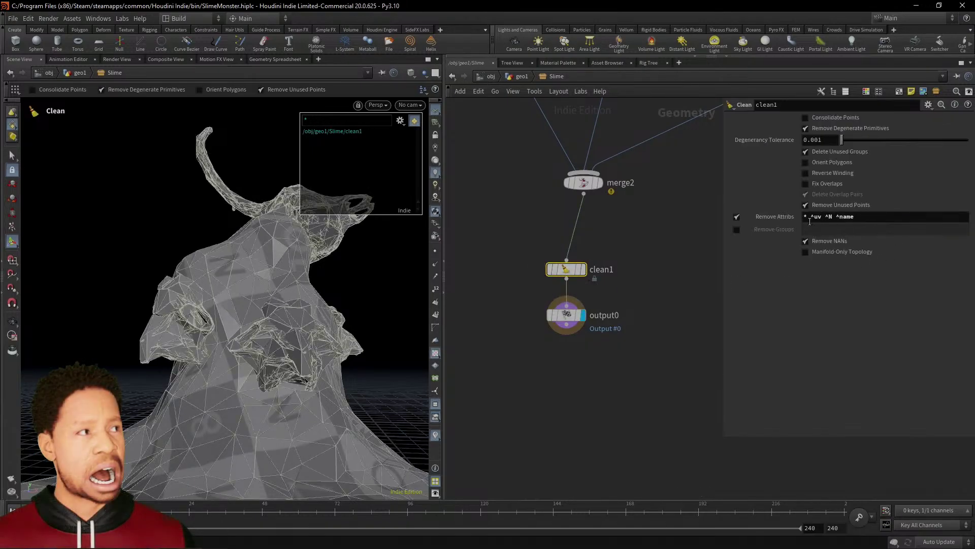
{"action": "middle_click_drag", "start_coordinate": [672, 371], "coordinate": [660, 328]}
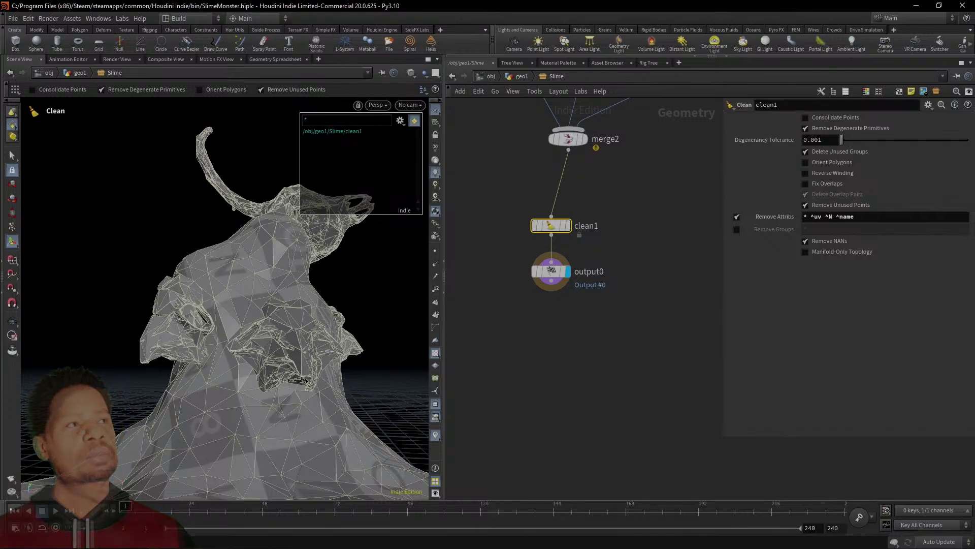
Browse from rop_fbxcharacteroutput1's Output FBX File folder up to the Houdini install folder, select its path, and dismiss the file chooser
{"action": "left_click", "coordinate": [521, 77]}
{"action": "scroll", "coordinate": [620, 324], "scroll_direction": "up", "scroll_amount": 5}
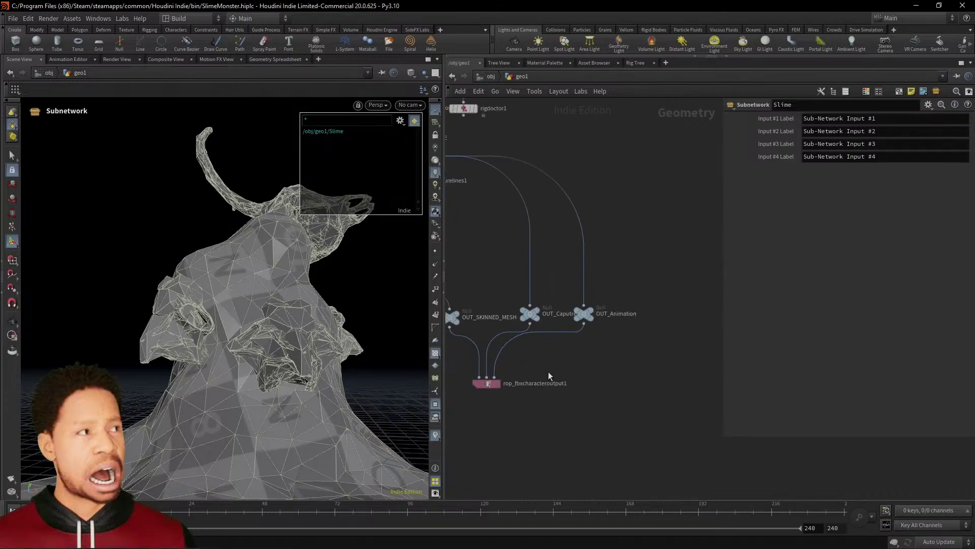
{"action": "left_click", "coordinate": [488, 383]}
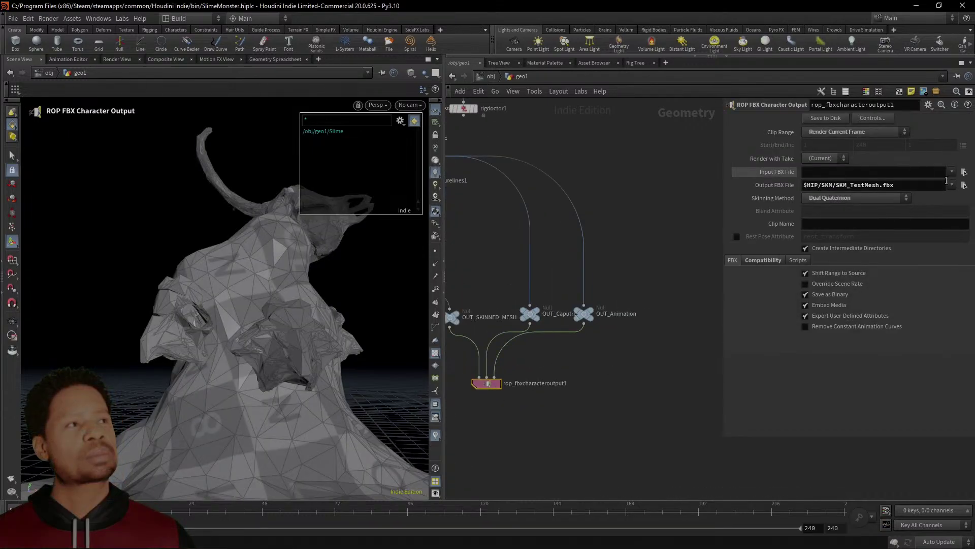
{"action": "left_click", "coordinate": [964, 186]}
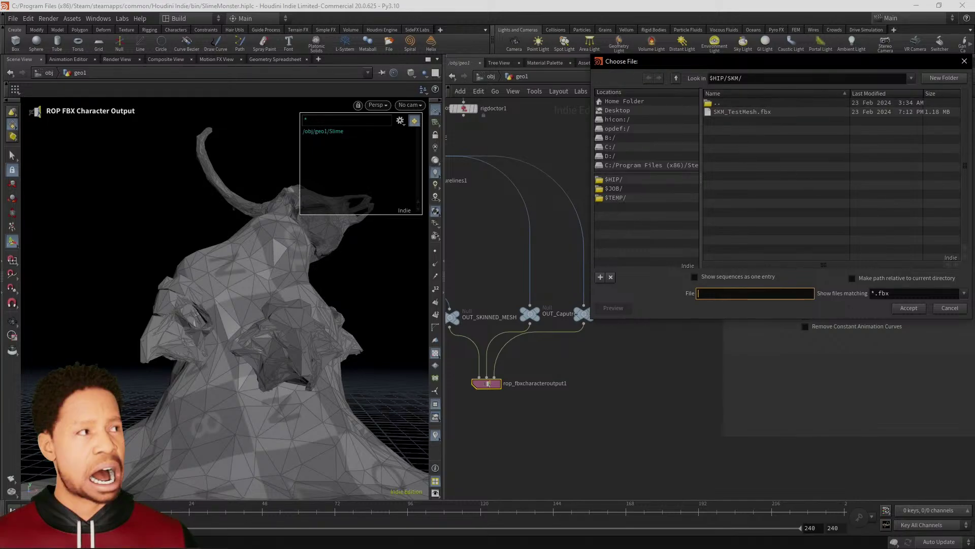
{"action": "left_click", "coordinate": [676, 79]}
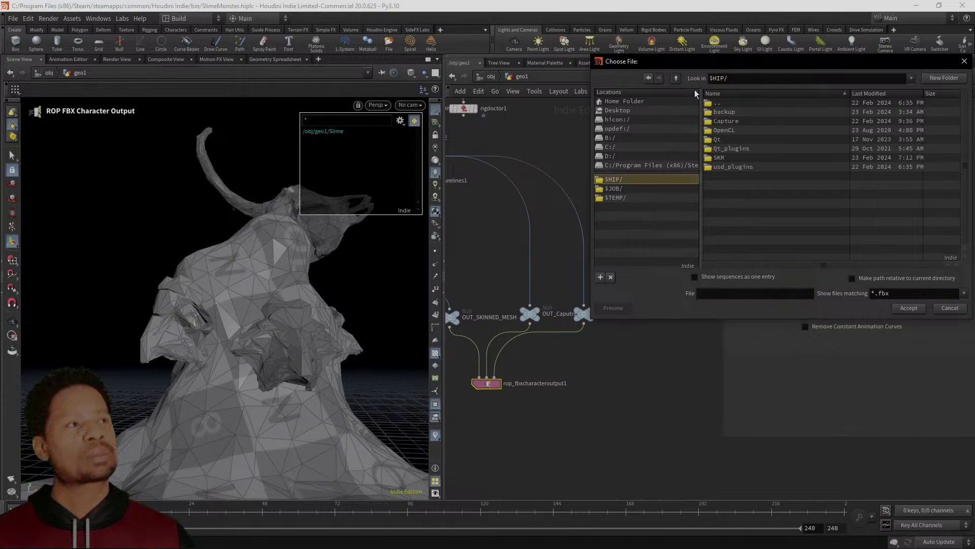
{"action": "left_click", "coordinate": [676, 78]}
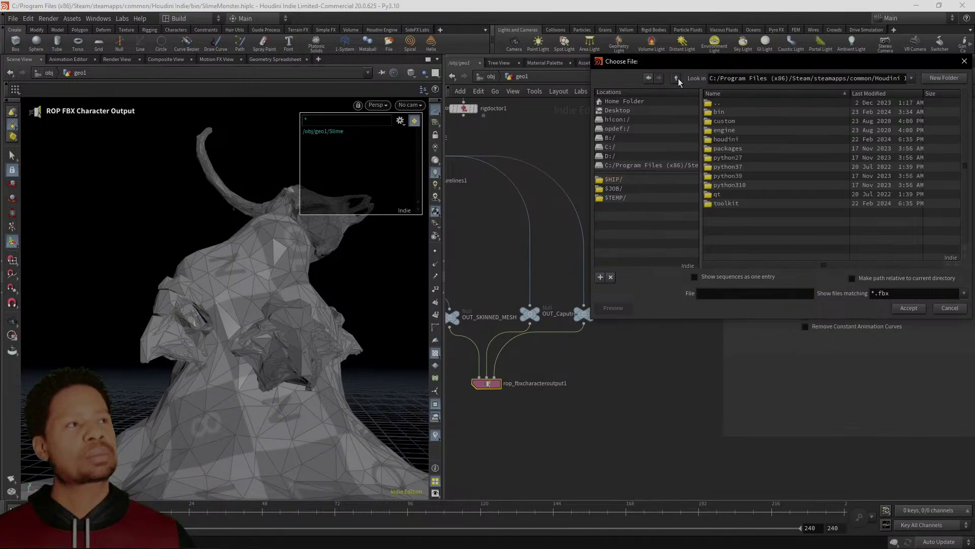
{"action": "triple_click", "coordinate": [860, 80]}
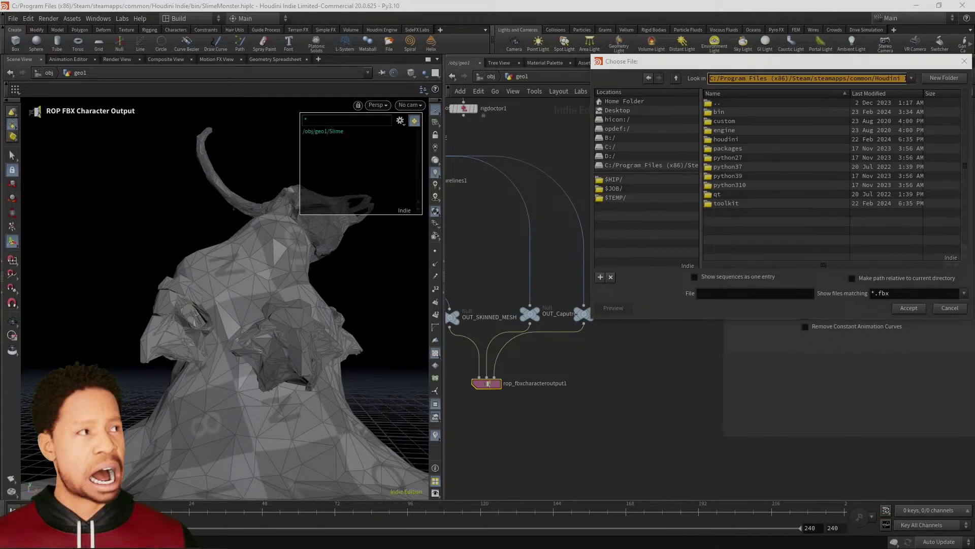
{"action": "left_click", "coordinate": [950, 308]}
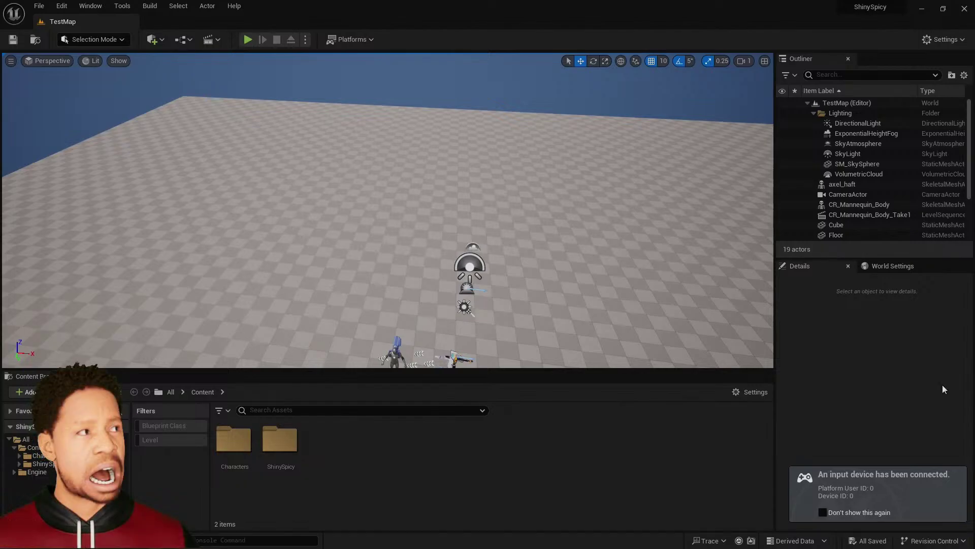
Create a folder named Enemies inside ShinySpicy/Assets/Model
{"action": "double_click", "coordinate": [234, 439]}
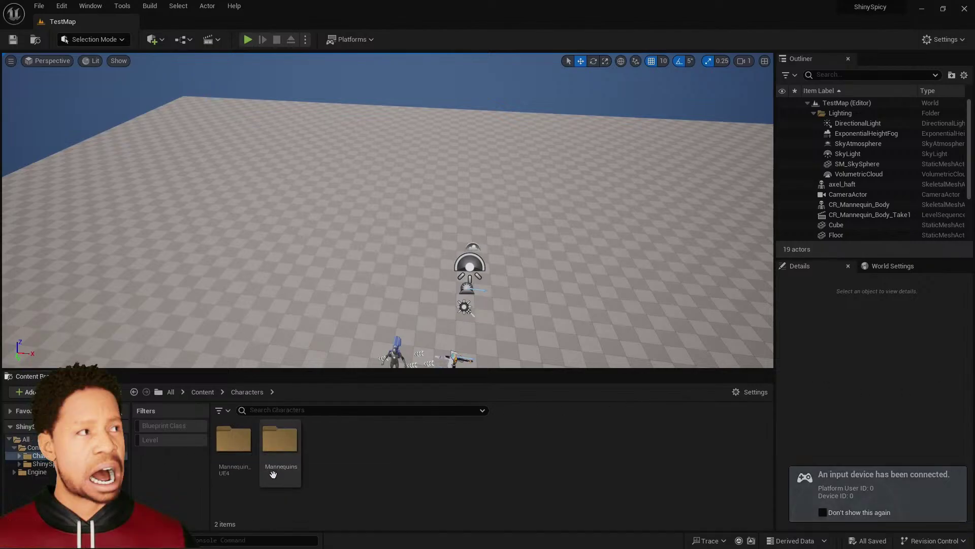
{"action": "left_click", "coordinate": [43, 464]}
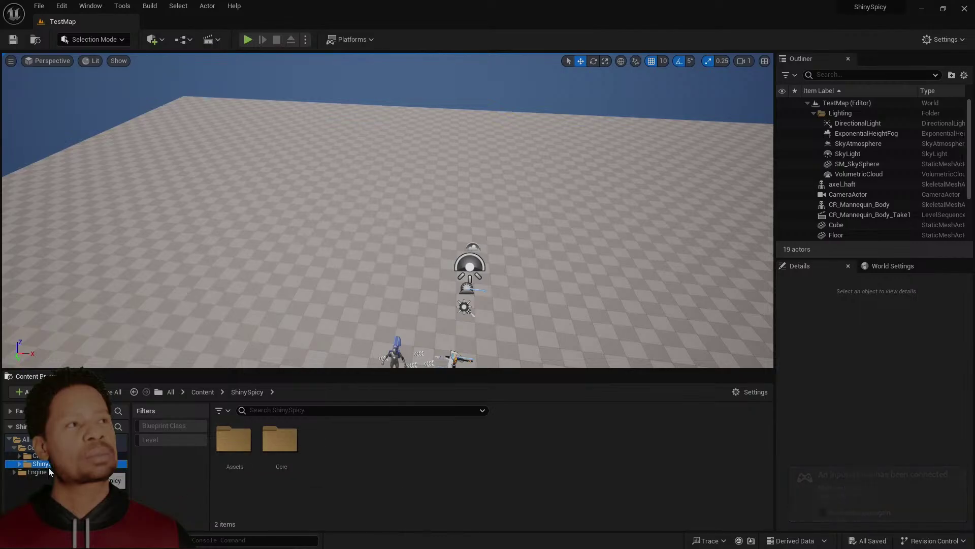
{"action": "double_click", "coordinate": [236, 454]}
{"action": "double_click", "coordinate": [280, 439]}
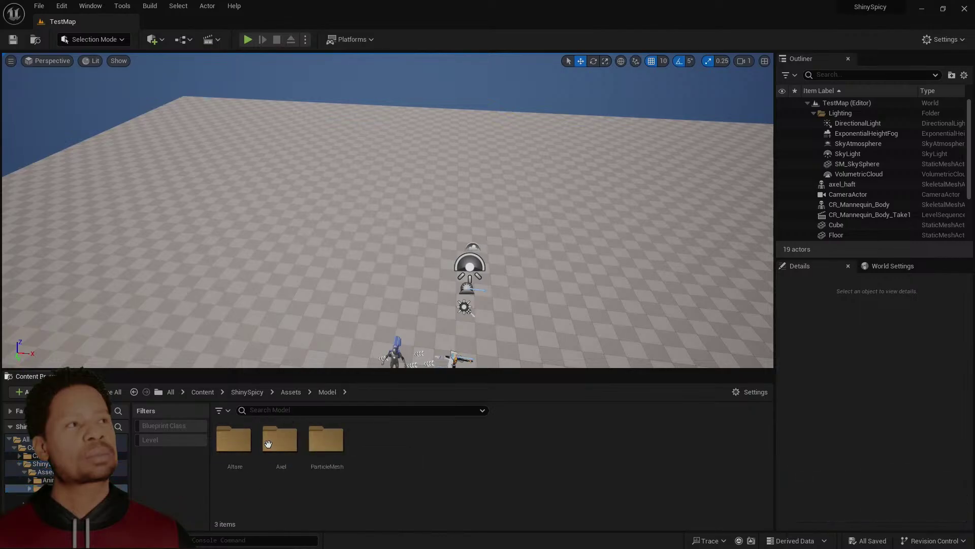
{"action": "right_click", "coordinate": [418, 446]}
{"action": "left_click", "coordinate": [502, 126]}
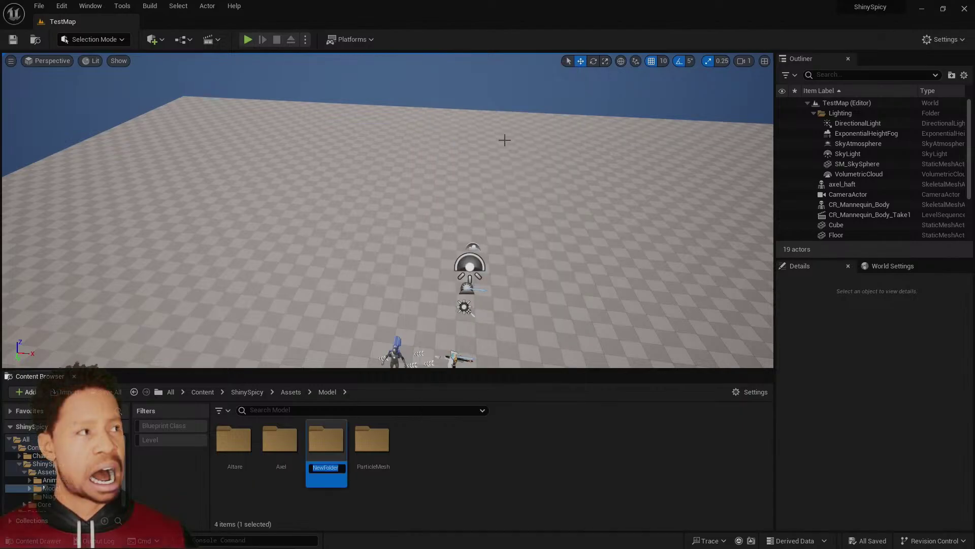
{"action": "type", "text": "Enem"}
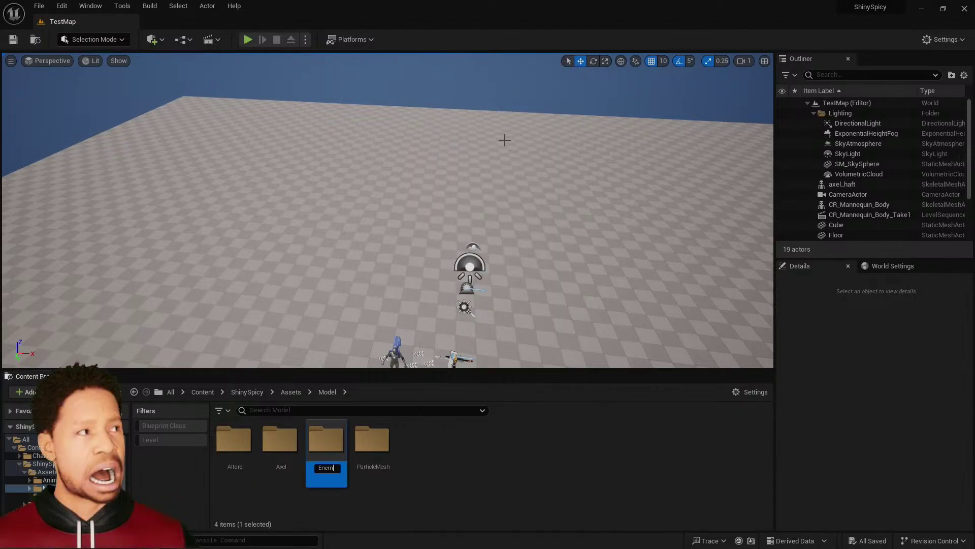
{"action": "type", "text": "y"}
{"action": "key", "text": "Return"}
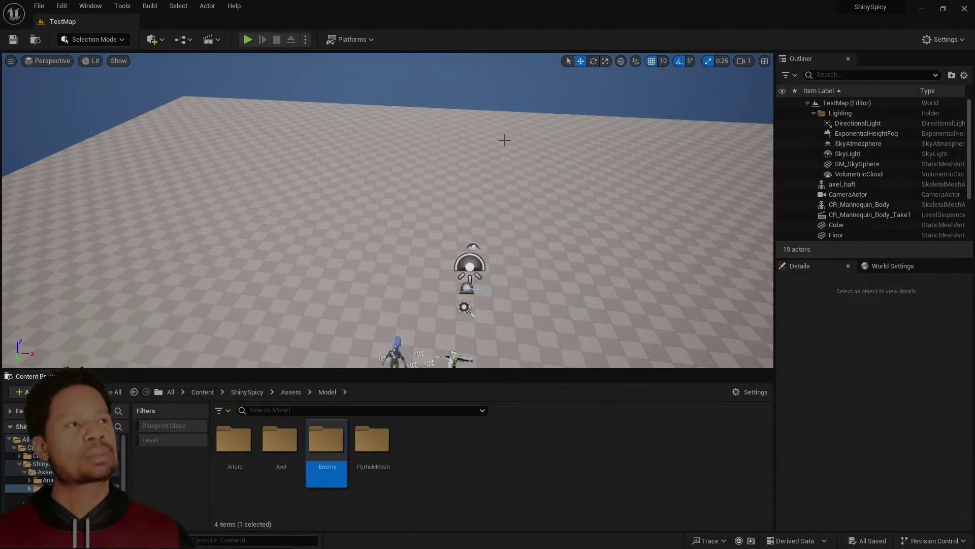
{"action": "left_click", "coordinate": [338, 460]}
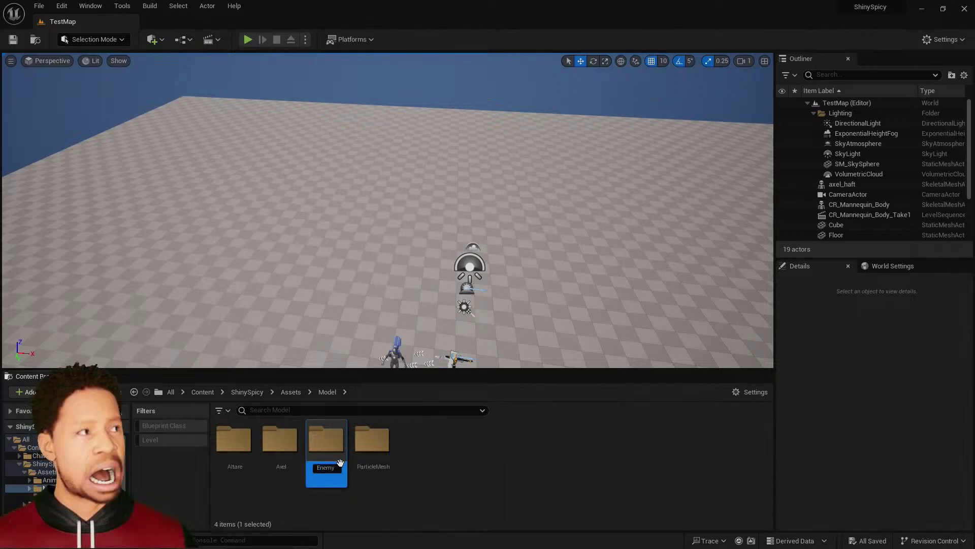
{"action": "key", "text": "Return"}
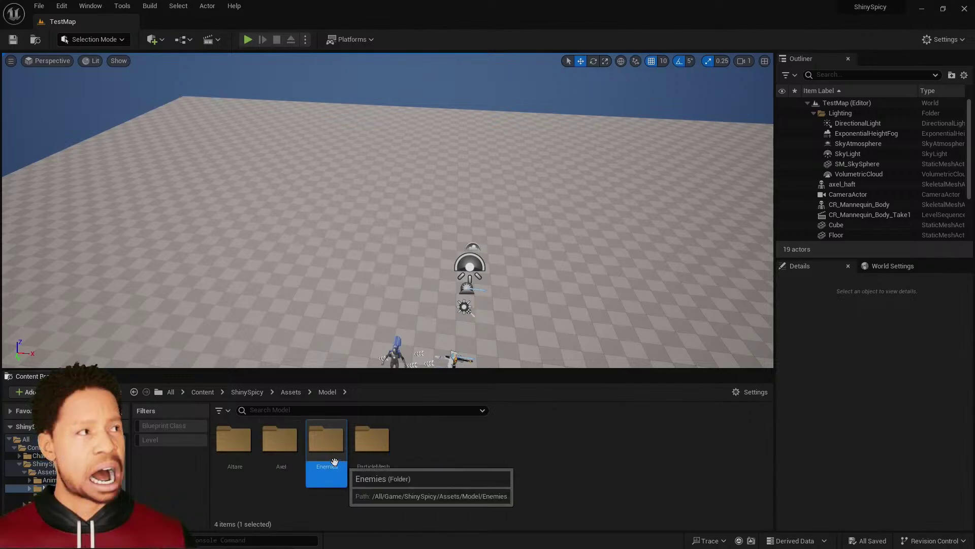
Import the SKM_TestMesh FBX as a skeletal mesh into the Enemies folder with the current import options, and dismiss the message log
{"action": "double_click", "coordinate": [325, 441]}
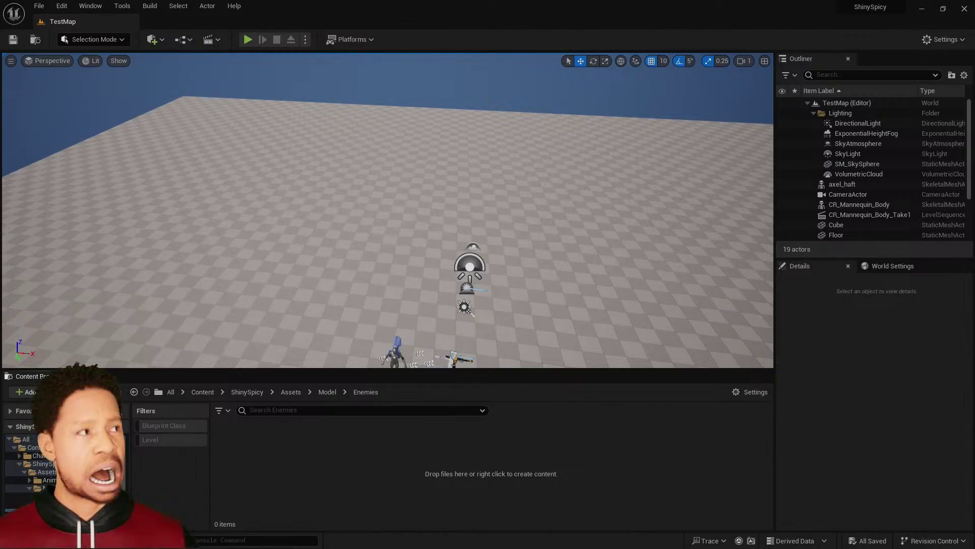
{"action": "left_click_drag", "start_coordinate": [328, 453], "coordinate": [325, 449]}
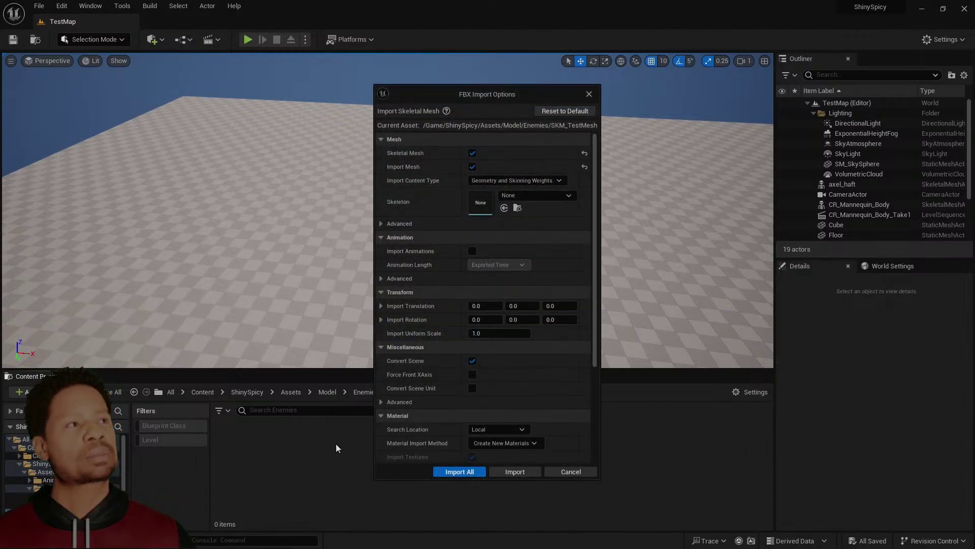
{"action": "left_click", "coordinate": [470, 474]}
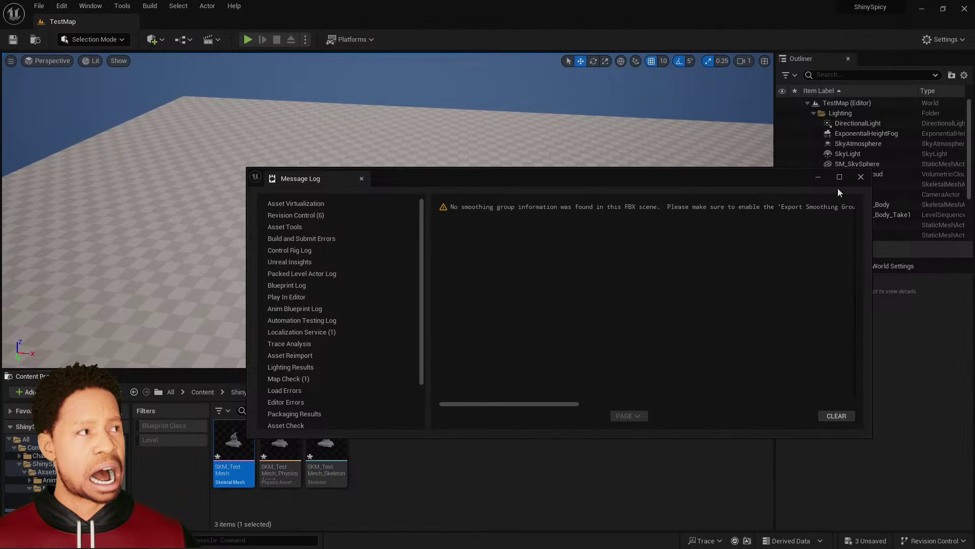
{"action": "left_click", "coordinate": [860, 177]}
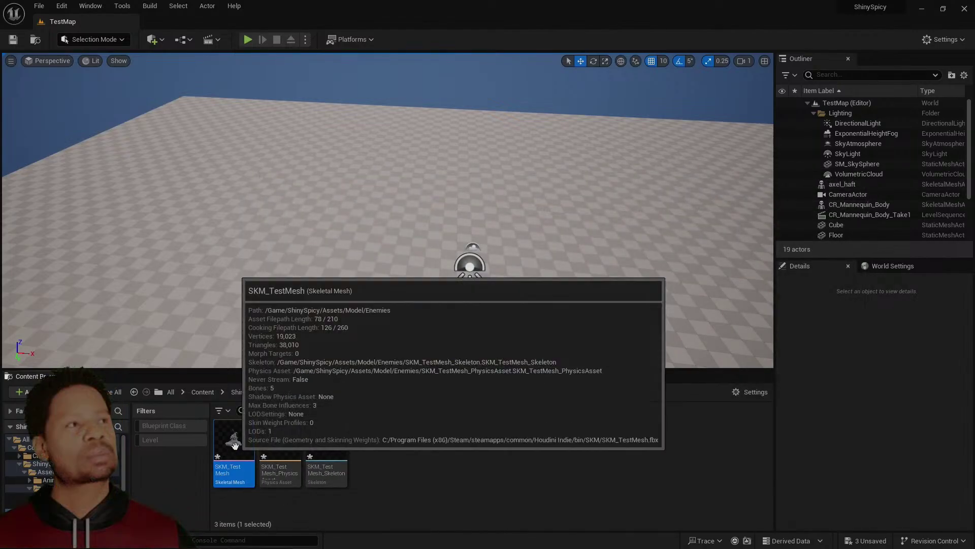
Open the SKM_TestMesh skeletal mesh and examine its shape from several angles together with its bone hierarchy
{"action": "double_click", "coordinate": [235, 445]}
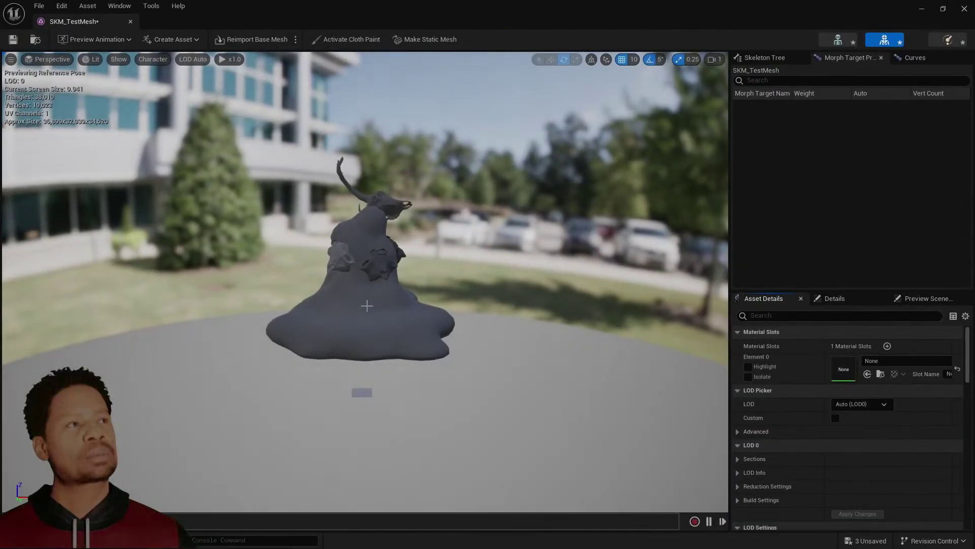
{"action": "left_click_drag", "start_coordinate": [332, 277], "coordinate": [398, 297]}
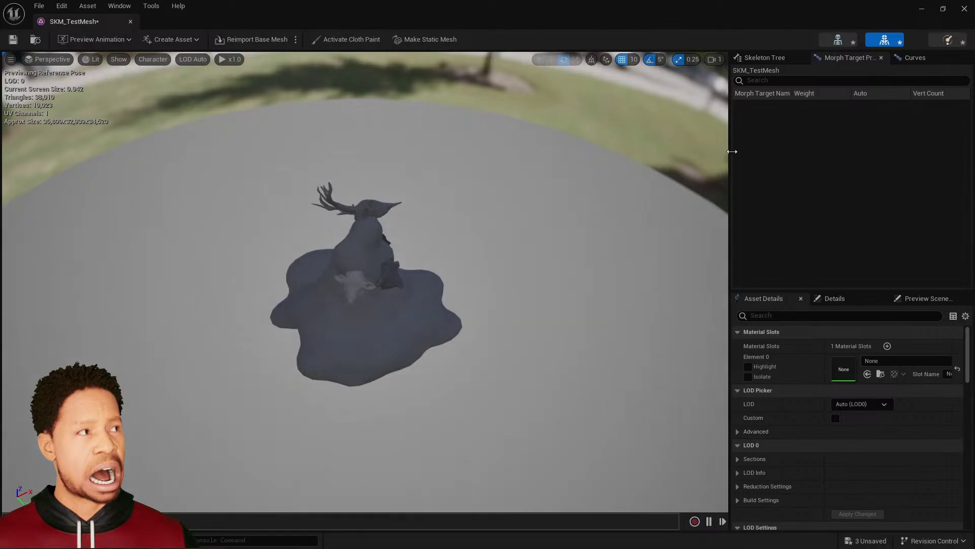
{"action": "left_click", "coordinate": [773, 60]}
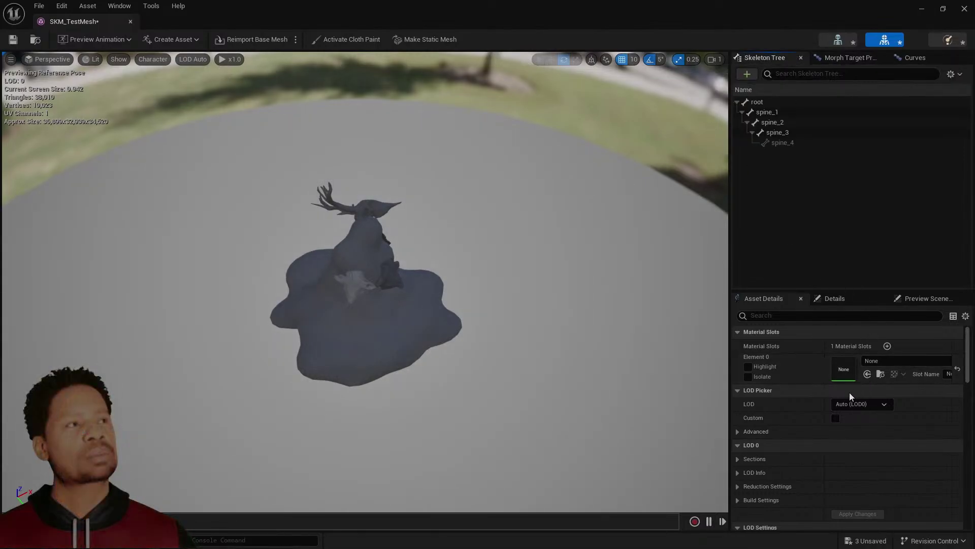
{"action": "left_click_drag", "start_coordinate": [449, 307], "coordinate": [553, 366]}
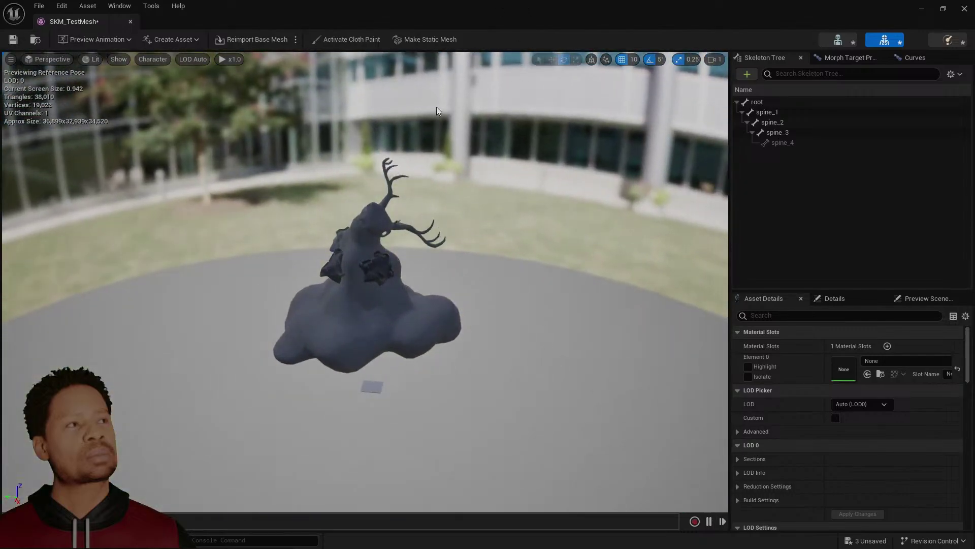
Shrink the mesh editor to a floating window and create a material named M_Slime in the Enemies folder
{"action": "double_click", "coordinate": [453, 5]}
{"action": "right_click", "coordinate": [417, 460]}
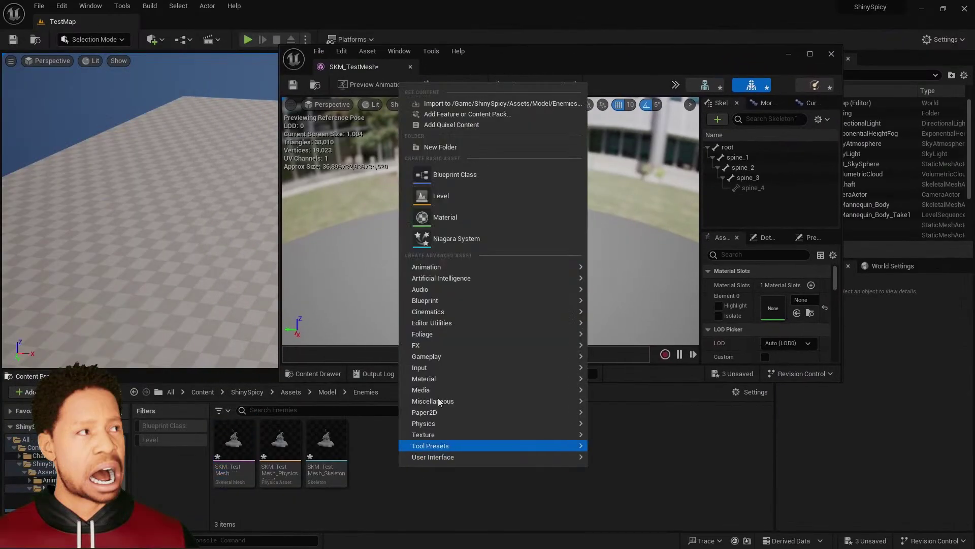
{"action": "left_click", "coordinate": [486, 213]}
{"action": "key", "text": "BackSpace"}
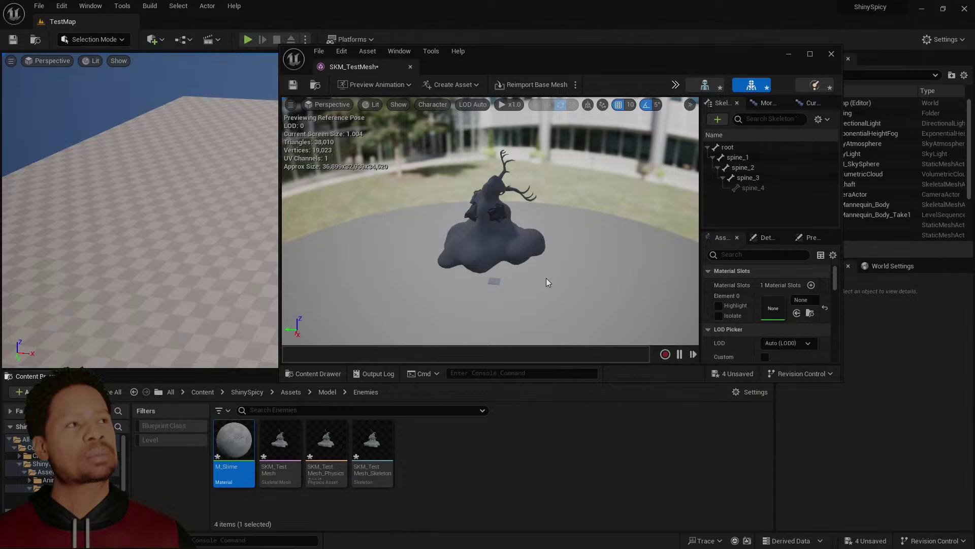
Open M_Slime, add a Constant4Vector node to its graph, and convert it to a parameter named Color
{"action": "double_click", "coordinate": [227, 445]}
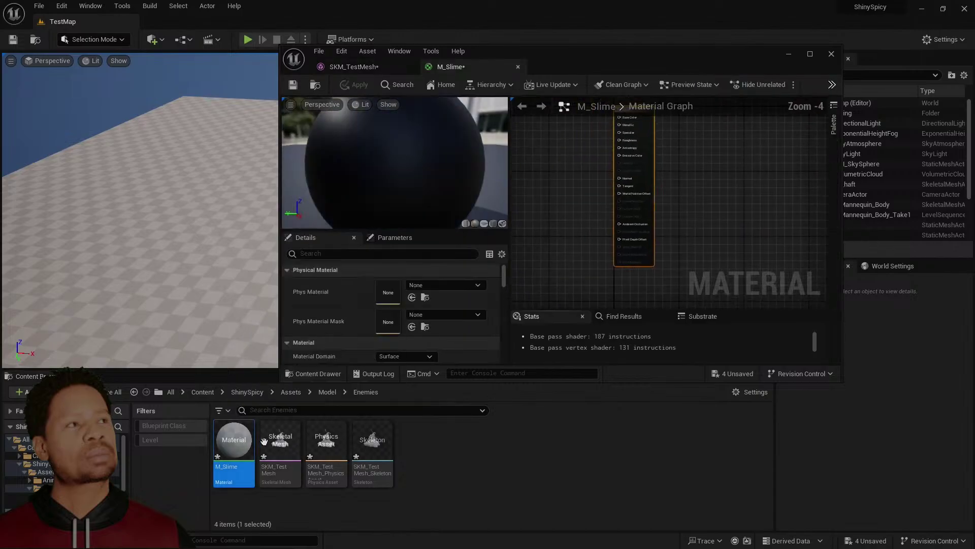
{"action": "right_click_drag", "start_coordinate": [574, 195], "coordinate": [649, 240]}
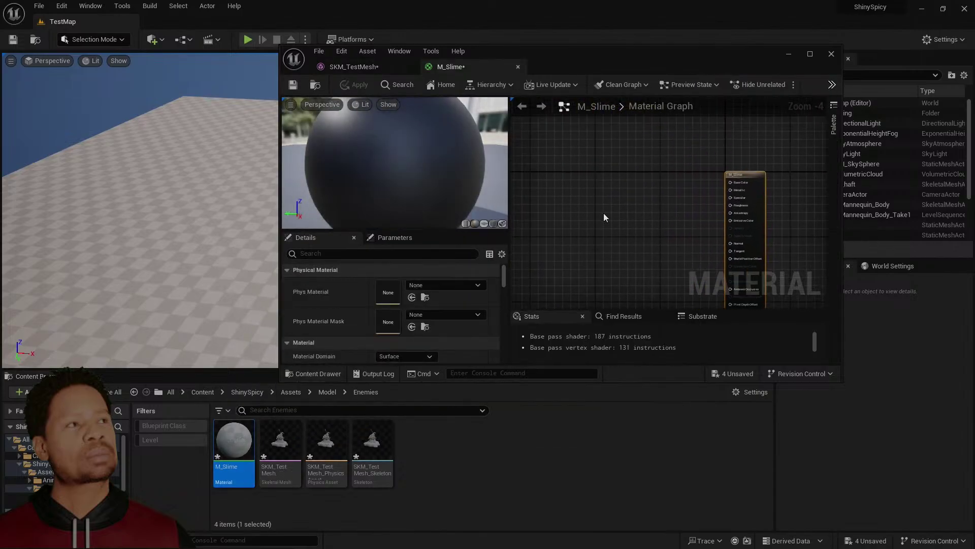
{"action": "left_click", "coordinate": [580, 202]}
{"action": "right_click", "coordinate": [585, 229]}
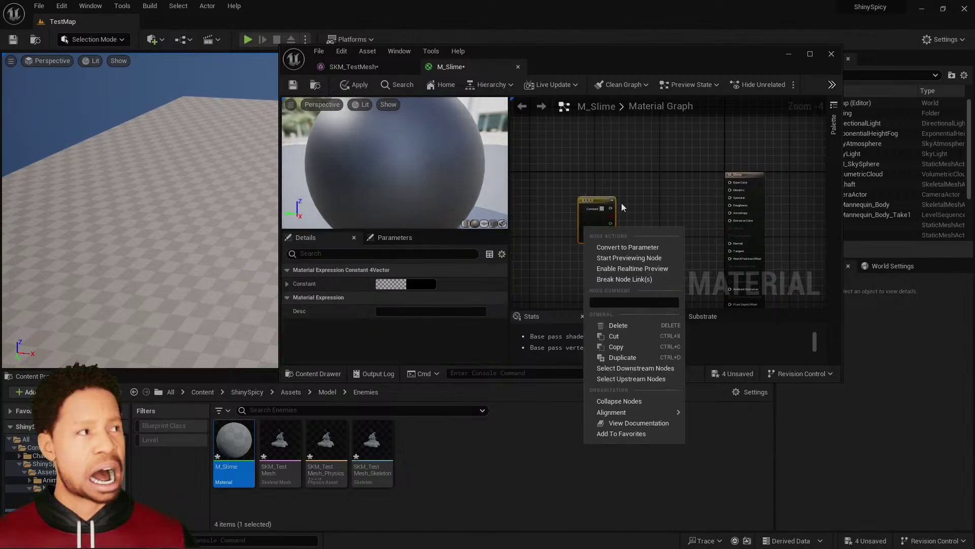
{"action": "left_click", "coordinate": [641, 248]}
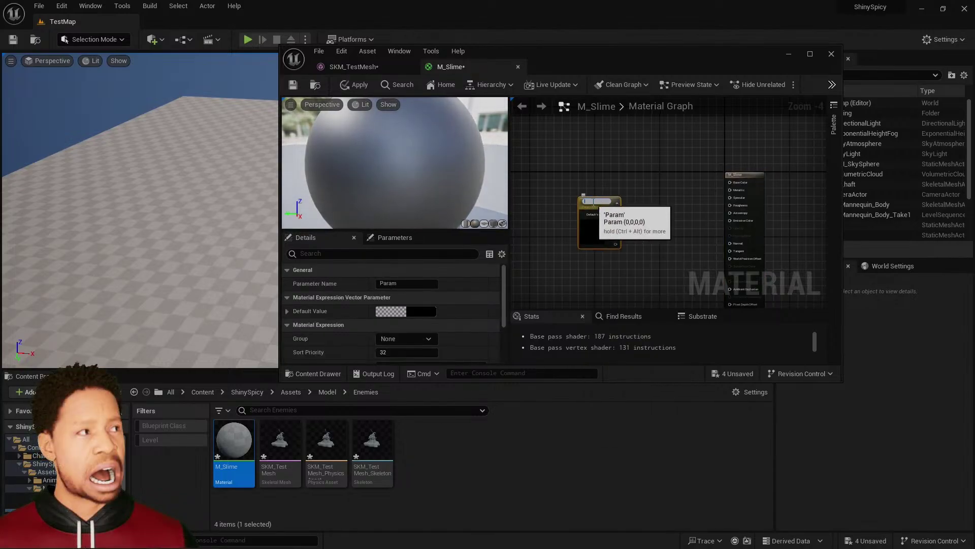
{"action": "type", "text": "Color"}
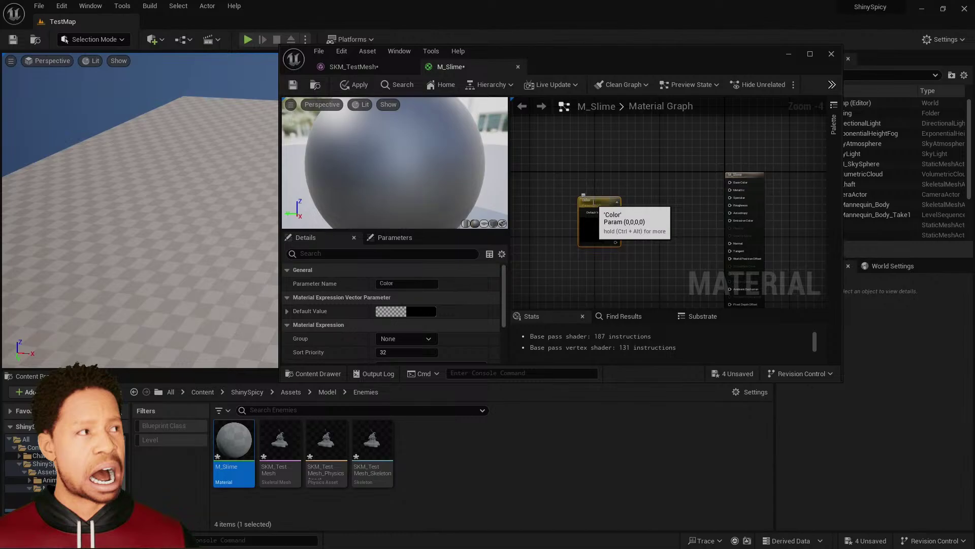
Connect the Color parameter's main output to the M_Slime node's Base Color
{"action": "scroll", "coordinate": [595, 206], "scroll_direction": "up", "scroll_amount": 3}
{"action": "right_click_drag", "start_coordinate": [566, 246], "coordinate": [473, 275]}
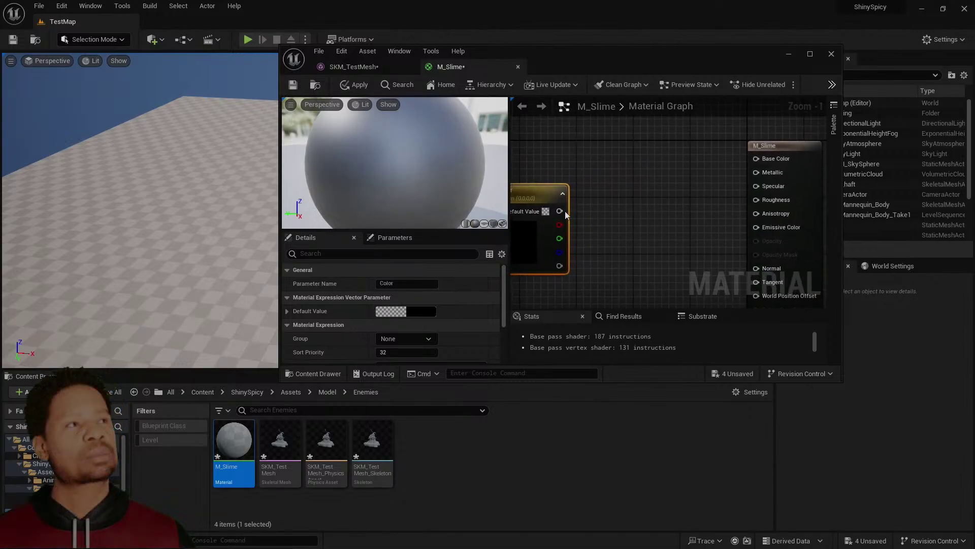
{"action": "left_click_drag", "start_coordinate": [569, 209], "coordinate": [695, 157]}
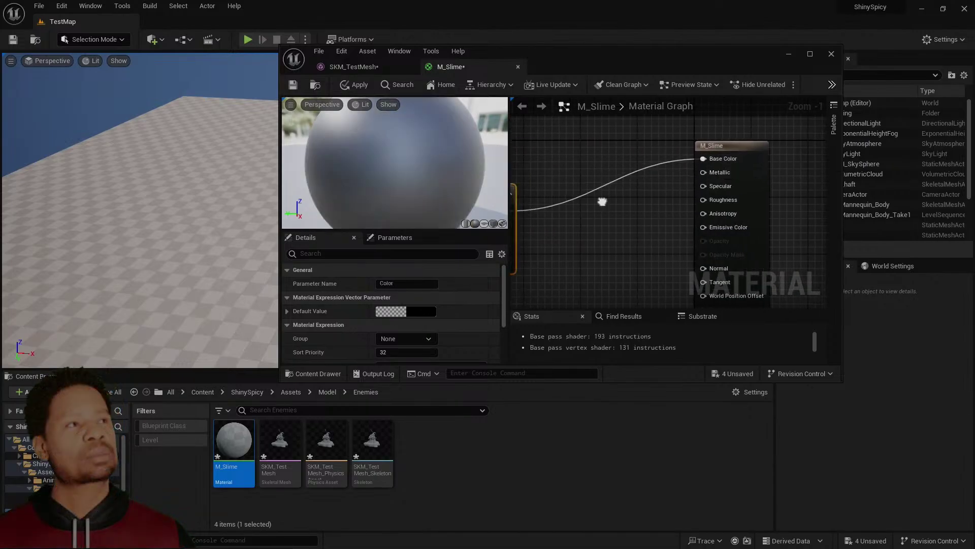
{"action": "right_click_drag", "start_coordinate": [601, 202], "coordinate": [600, 217]}
{"action": "left_click_drag", "start_coordinate": [600, 217], "coordinate": [629, 164]}
{"action": "right_click_drag", "start_coordinate": [724, 199], "coordinate": [631, 235]}
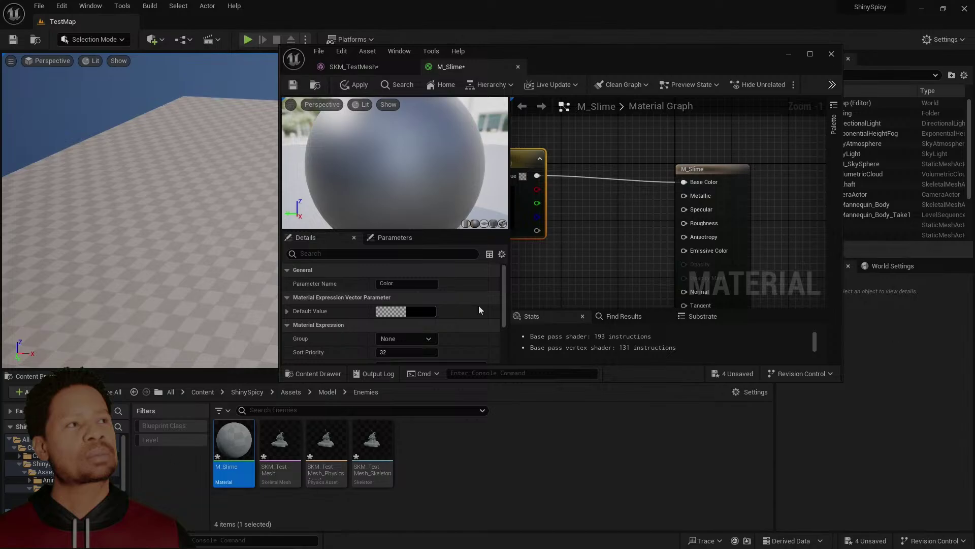
Add a Constant node with value 0 and connect it to M_Slime's Metallic, Specular and Roughness inputs
{"action": "left_click", "coordinate": [598, 237]}
{"action": "right_click_drag", "start_coordinate": [599, 238], "coordinate": [688, 232]}
{"action": "left_click", "coordinate": [627, 207]}
{"action": "left_click_drag", "start_coordinate": [678, 223], "coordinate": [724, 194]}
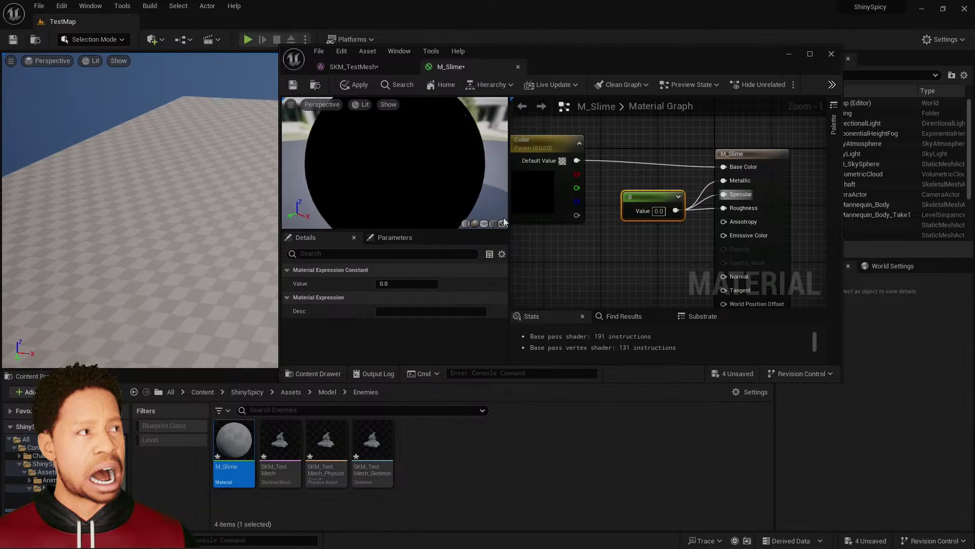
Set M_Slime's Shading Model to Unlit and apply the material with the Color parameter connected to Emissive Color
{"action": "left_click", "coordinate": [781, 180]}
{"action": "scroll", "coordinate": [399, 315], "scroll_direction": "down", "scroll_amount": 3}
{"action": "left_click", "coordinate": [420, 291]}
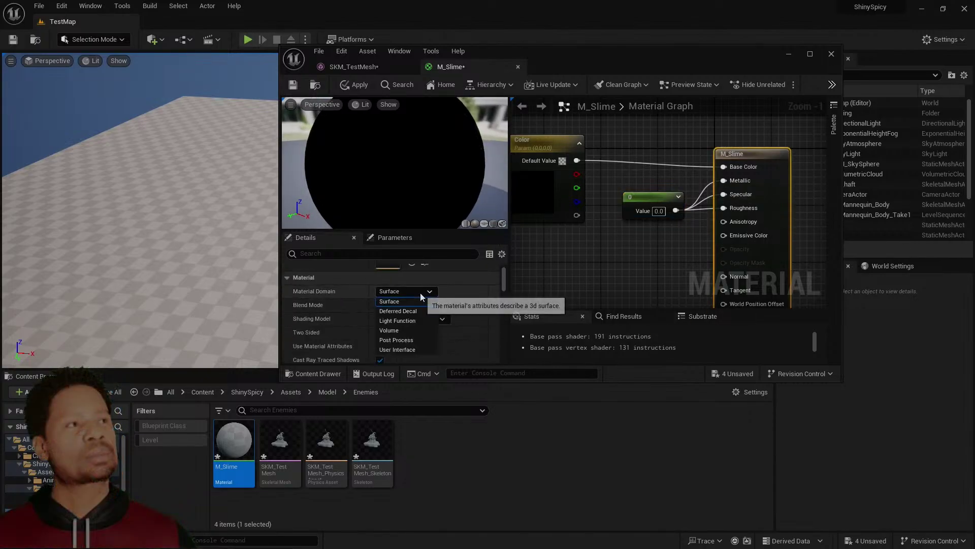
{"action": "left_click", "coordinate": [444, 333]}
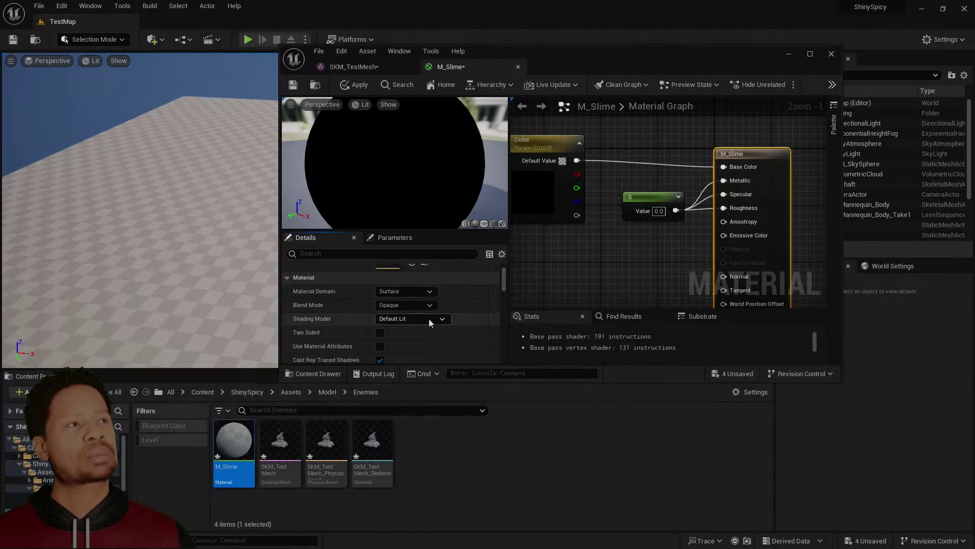
{"action": "left_click", "coordinate": [429, 319]}
{"action": "left_click", "coordinate": [409, 328]}
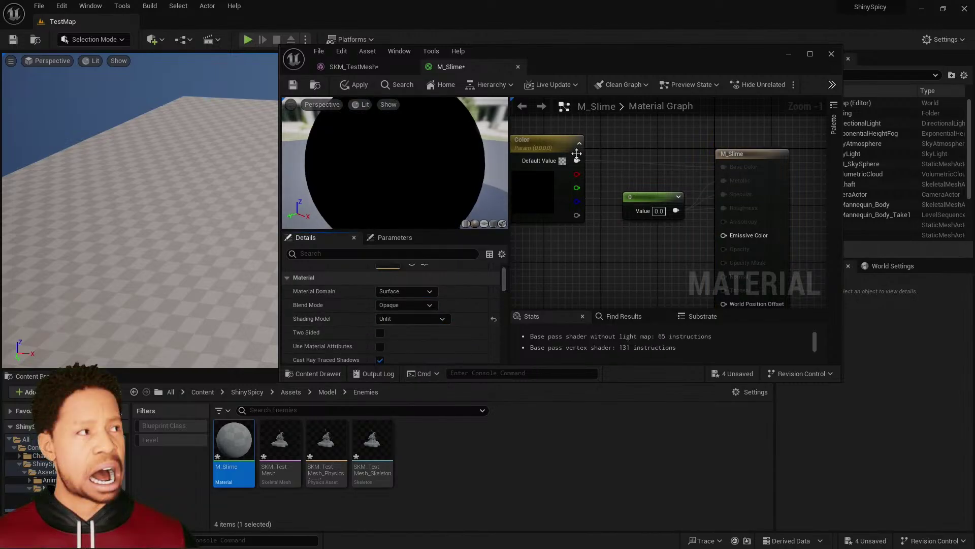
{"action": "mouse_move", "coordinate": [577, 161]}
{"action": "left_mouse_down"}
{"action": "mouse_move", "coordinate": [656, 224]}
{"action": "mouse_move", "coordinate": [723, 235]}
{"action": "left_mouse_up"}
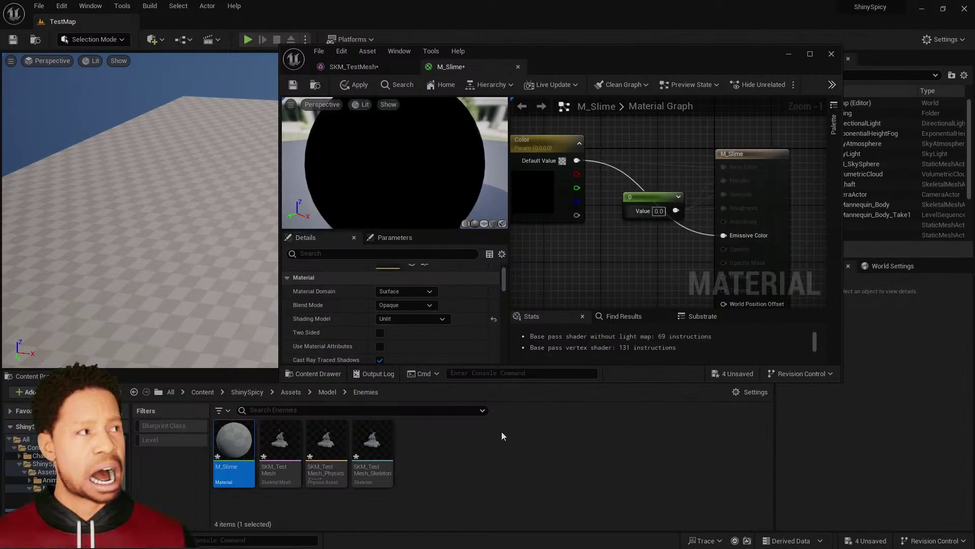
{"action": "left_click", "coordinate": [344, 87]}
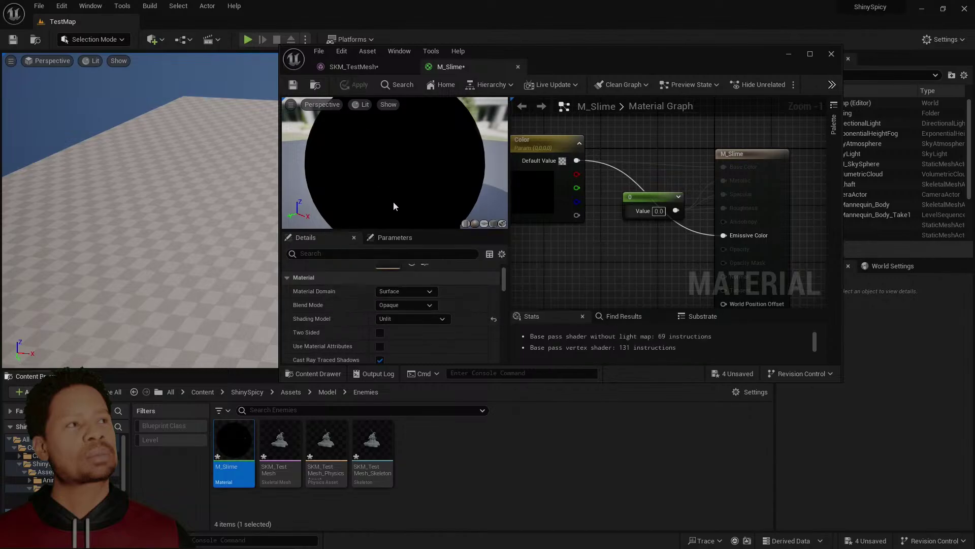
Assign M_Slime to the Element 0 material slot of SKM_TestMesh
{"action": "left_click", "coordinate": [280, 442]}
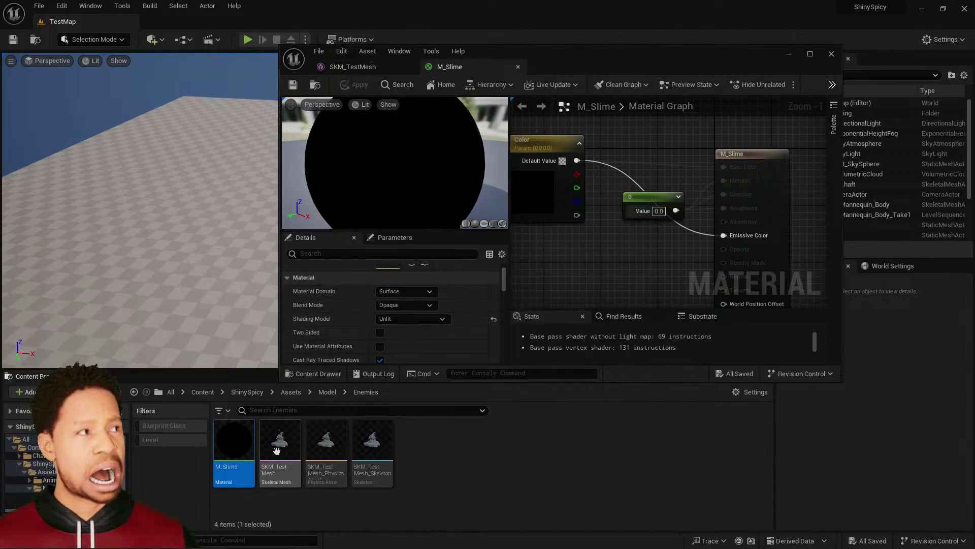
{"action": "left_click", "coordinate": [383, 70]}
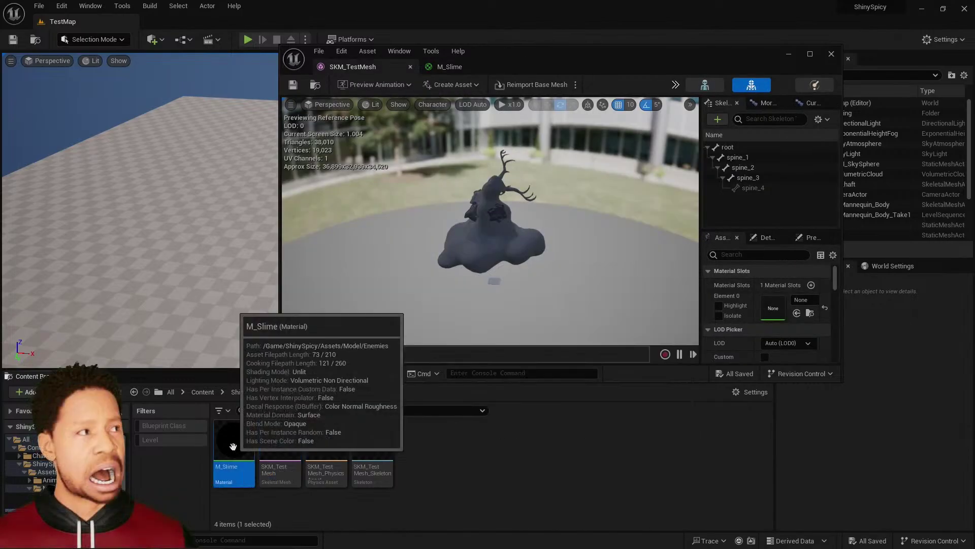
{"action": "left_click_drag", "start_coordinate": [234, 446], "coordinate": [780, 311]}
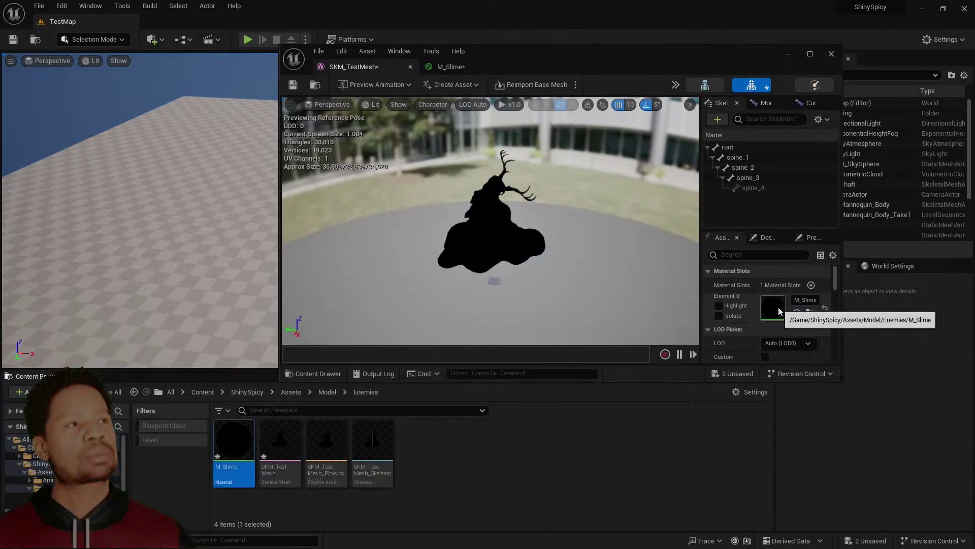
Place the SKM_TestMesh skeletal mesh from the Enemies folder into the TestMap level
{"action": "left_click_drag", "start_coordinate": [550, 217], "coordinate": [533, 239]}
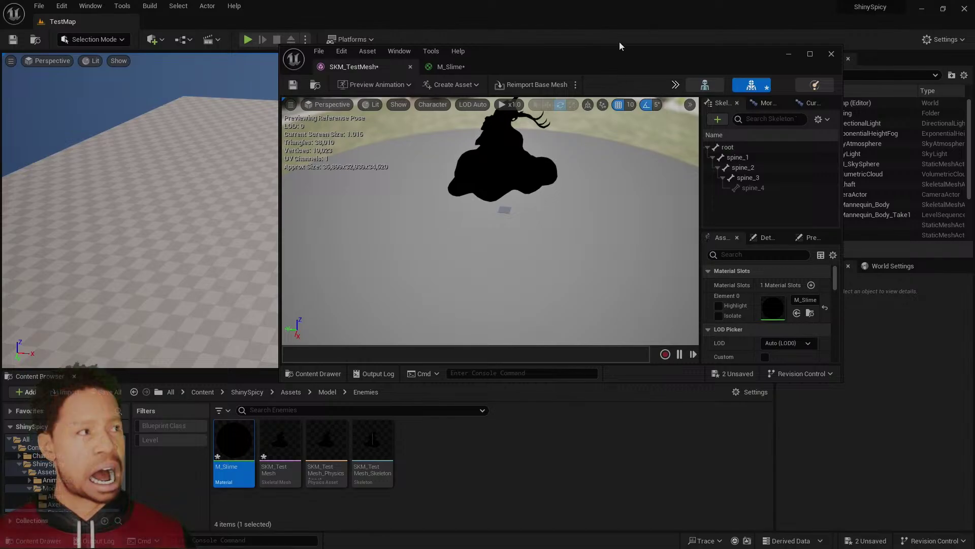
{"action": "left_click", "coordinate": [620, 45]}
{"action": "left_click", "coordinate": [280, 442]}
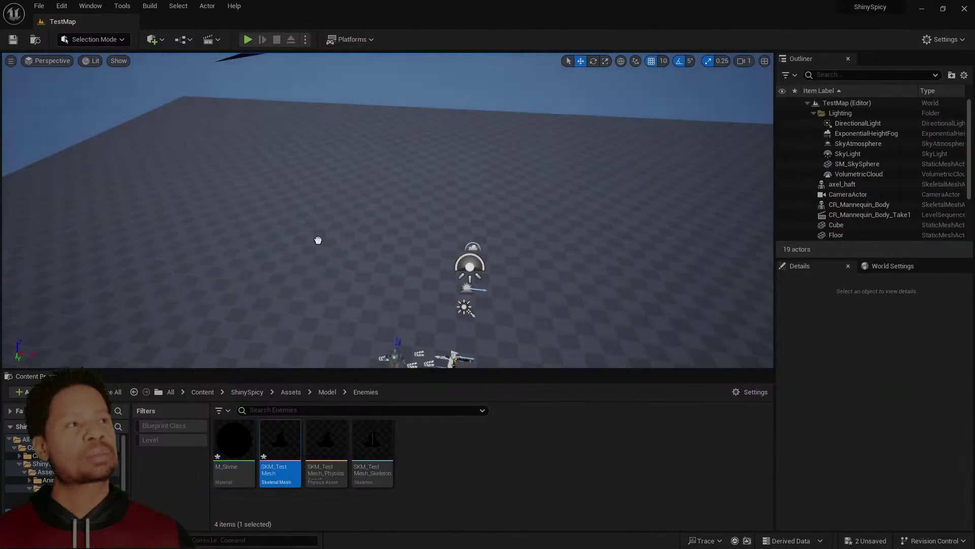
{"action": "left_click_drag", "start_coordinate": [318, 239], "coordinate": [318, 240]}
{"action": "right_click_drag", "start_coordinate": [318, 240], "coordinate": [295, 178]}
{"action": "key", "text": "w"}
{"action": "scroll", "coordinate": [318, 240], "scroll_direction": "up", "scroll_amount": 3}
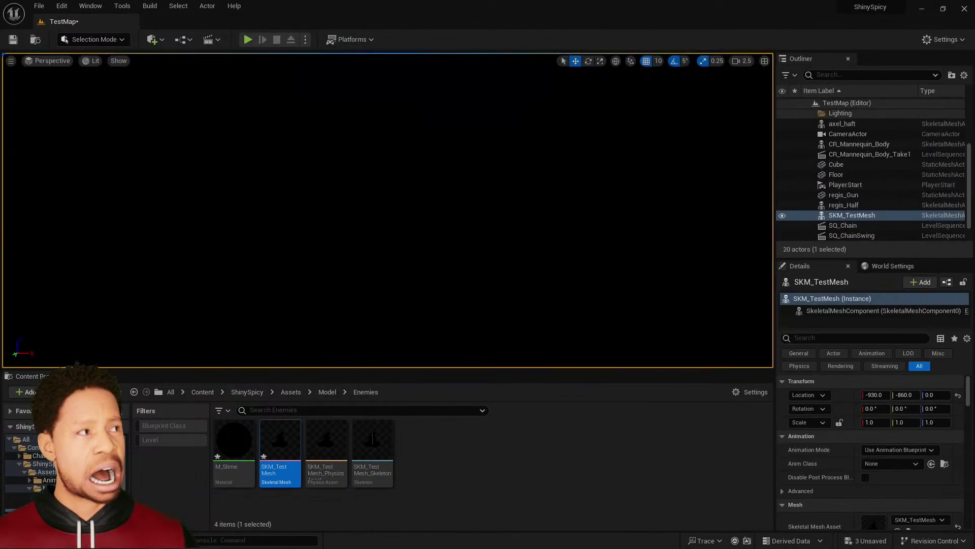
Examine the placed slime mesh's silhouette from different sides and delete it from the level
{"action": "scroll", "coordinate": [388, 210], "scroll_direction": "down", "scroll_amount": 6}
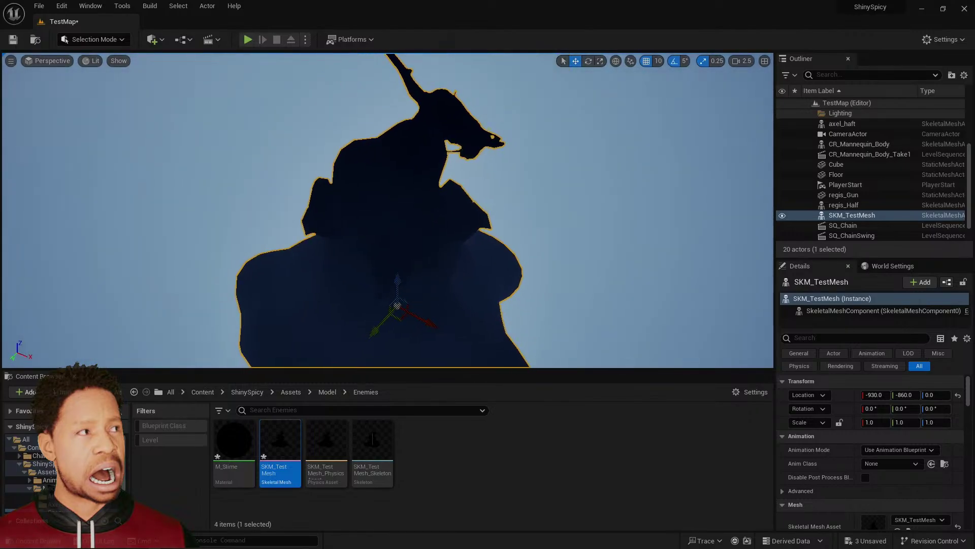
{"action": "right_click_drag", "start_coordinate": [388, 210], "coordinate": [386, 250]}
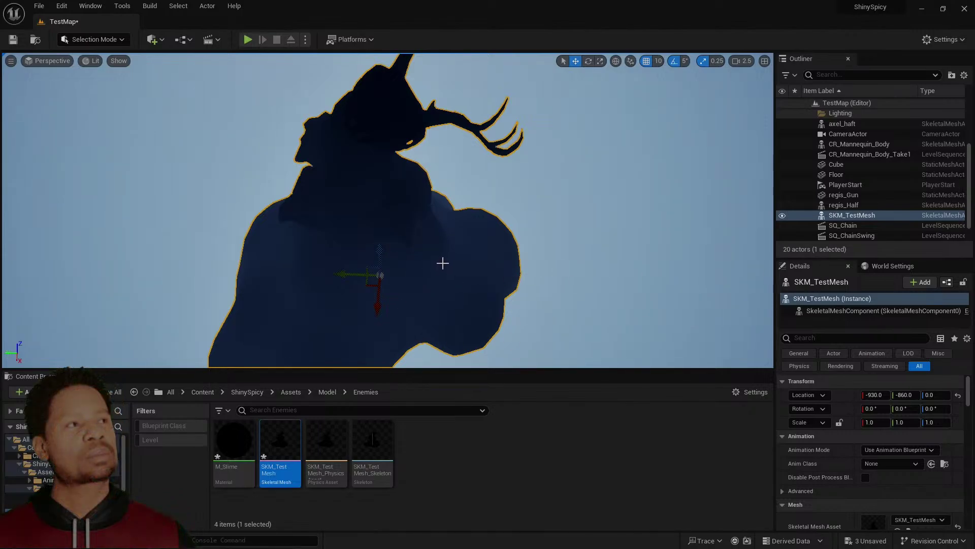
{"action": "key", "text": "Delete"}
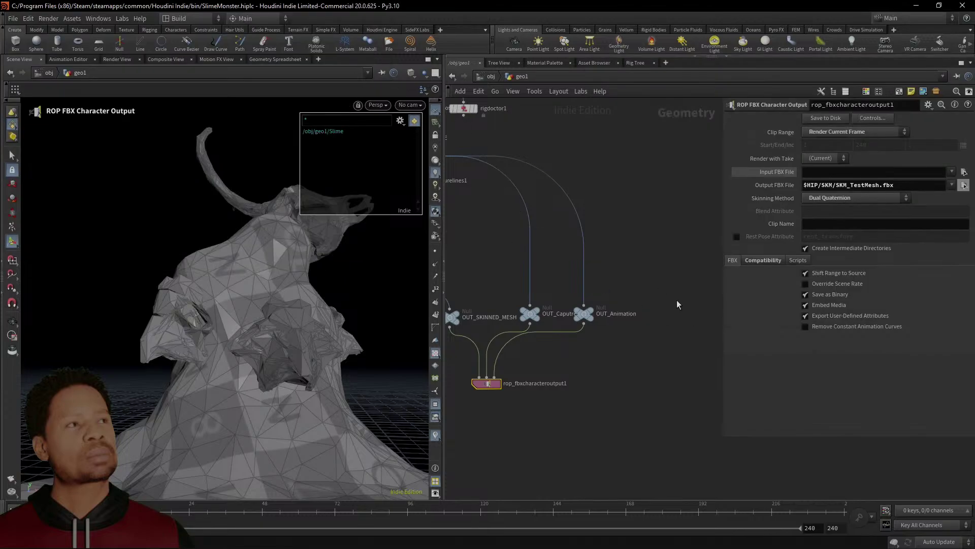
Switch to Houdini, enter the Slime subnetwork in geo1 and select its clean1 node
{"action": "scroll", "coordinate": [618, 286], "scroll_direction": "up", "scroll_amount": 4}
{"action": "scroll", "coordinate": [618, 274], "scroll_direction": "down", "scroll_amount": 10}
{"action": "middle_click_drag", "start_coordinate": [541, 250], "coordinate": [656, 359]}
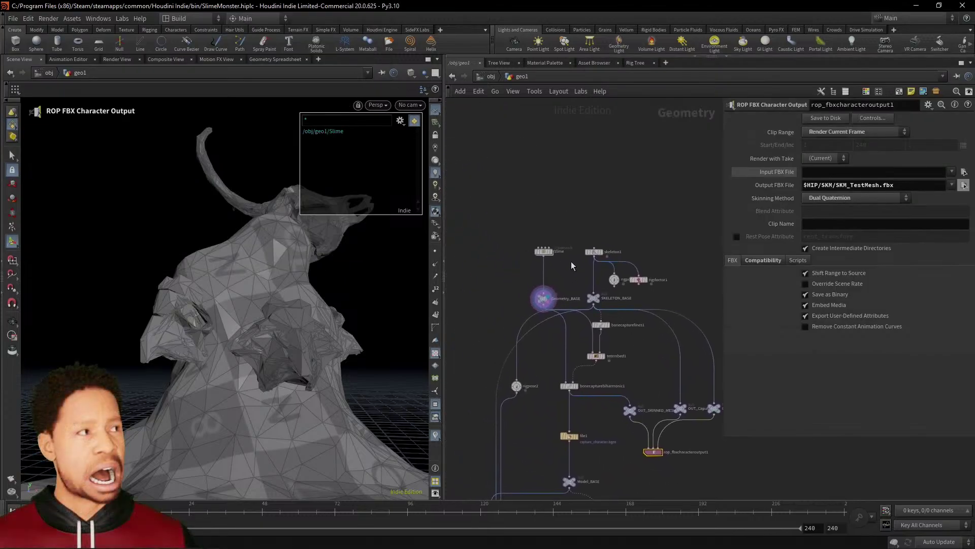
{"action": "scroll", "coordinate": [571, 266], "scroll_direction": "up", "scroll_amount": 5}
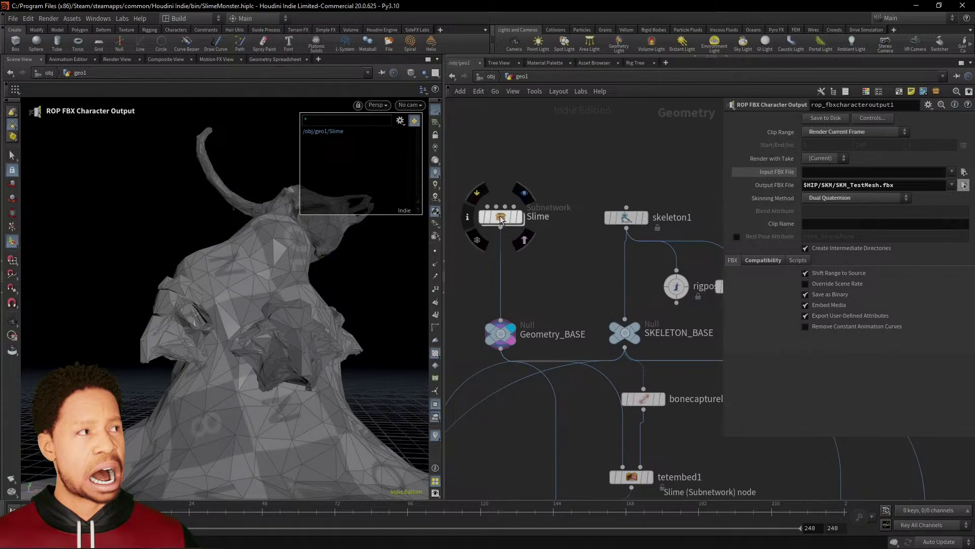
{"action": "double_click", "coordinate": [500, 215]}
{"action": "left_click", "coordinate": [568, 226]}
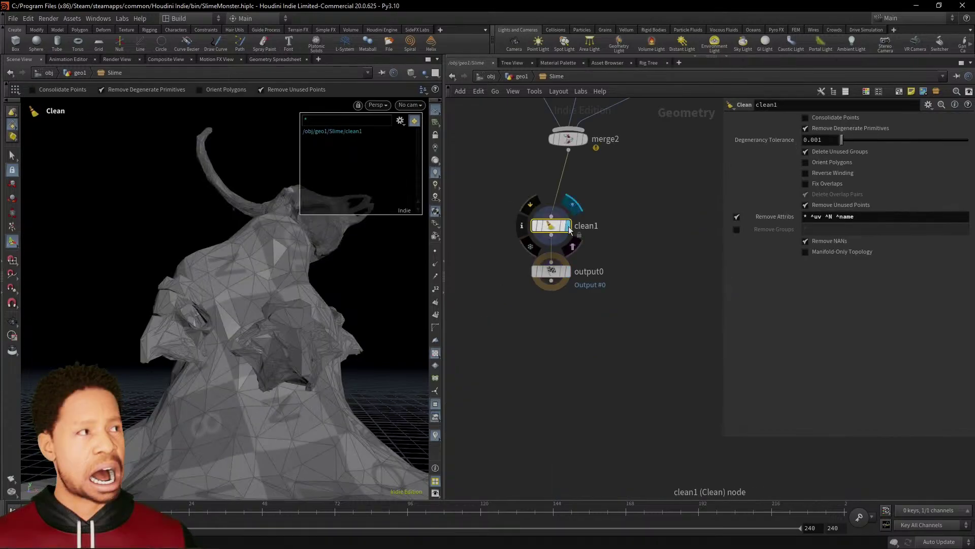
Display and select the file2 node that imports SM_Deer_Skull_01c.FBX in the Slime subnetwork
{"action": "middle_click_drag", "start_coordinate": [629, 248], "coordinate": [624, 363]}
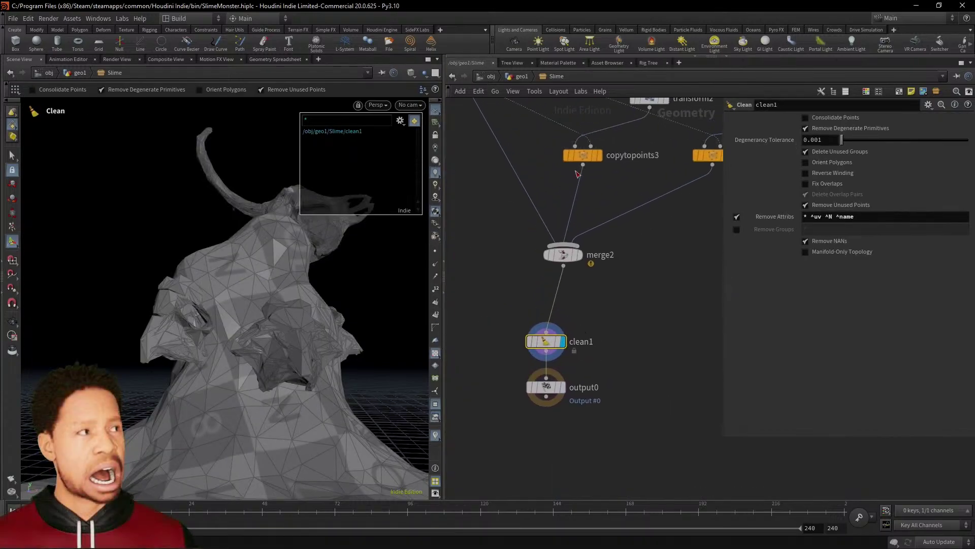
{"action": "middle_click_drag", "start_coordinate": [577, 174], "coordinate": [569, 317]}
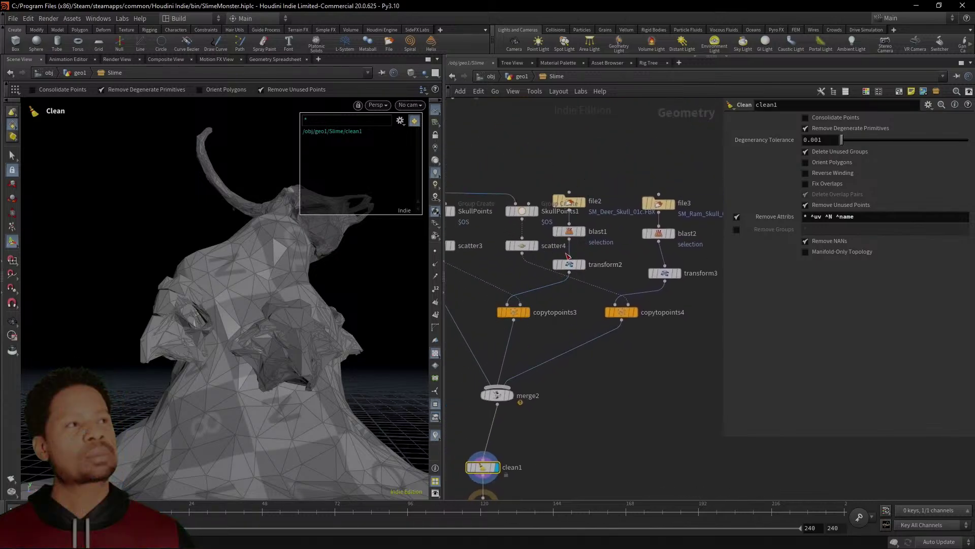
{"action": "left_click", "coordinate": [584, 203]}
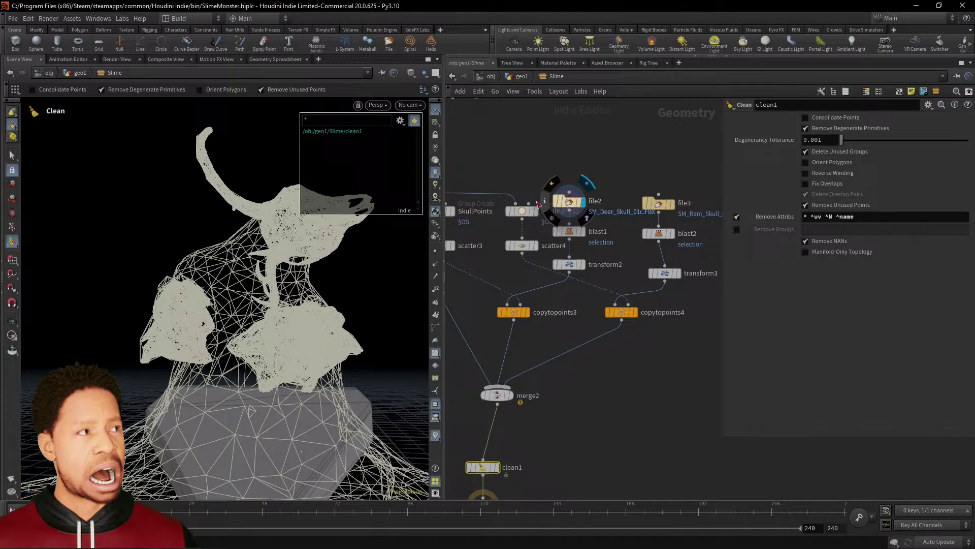
{"action": "left_click", "coordinate": [569, 202]}
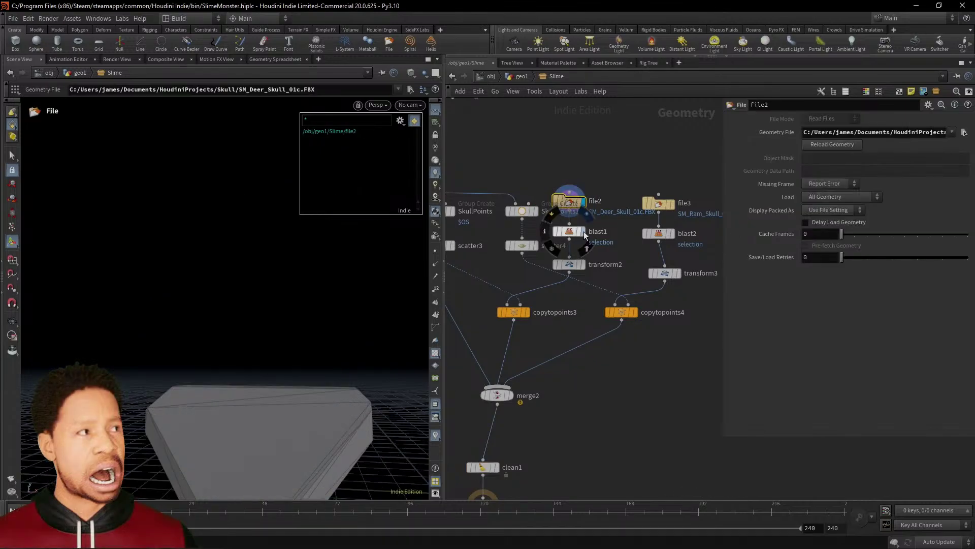
Display the transform2 node below the deer skull import and inspect its primitive attributes in the Geometry Spreadsheet
{"action": "left_click", "coordinate": [583, 265]}
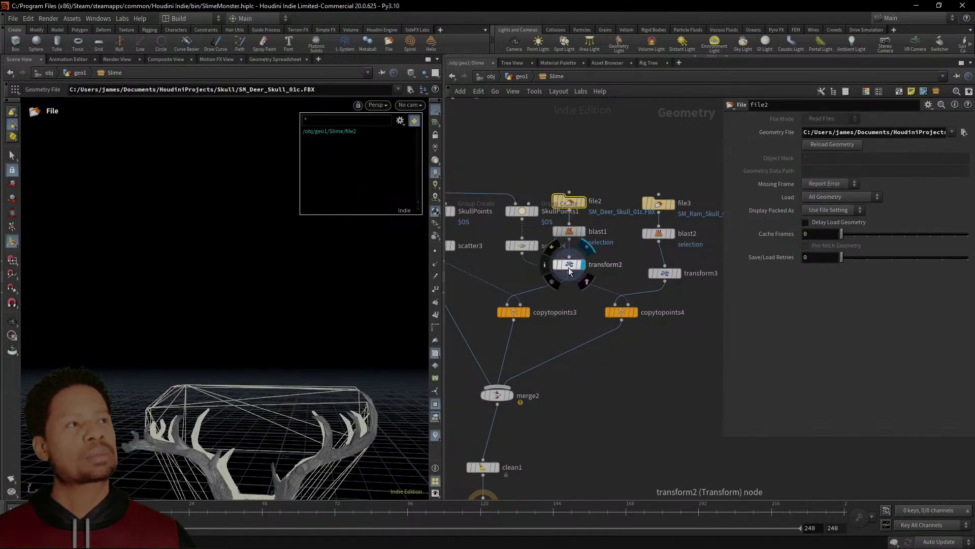
{"action": "left_click", "coordinate": [570, 271]}
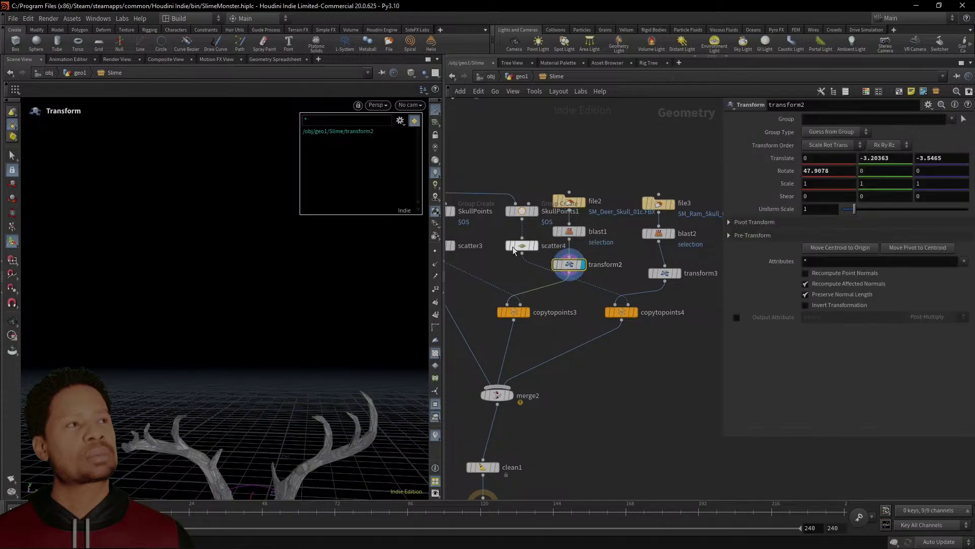
{"action": "left_click", "coordinate": [544, 264]}
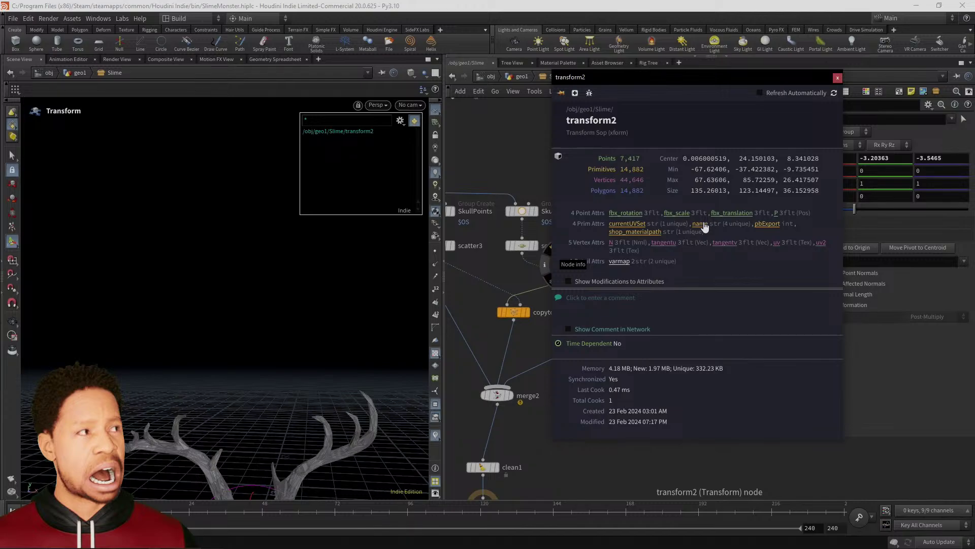
{"action": "left_click", "coordinate": [276, 59]}
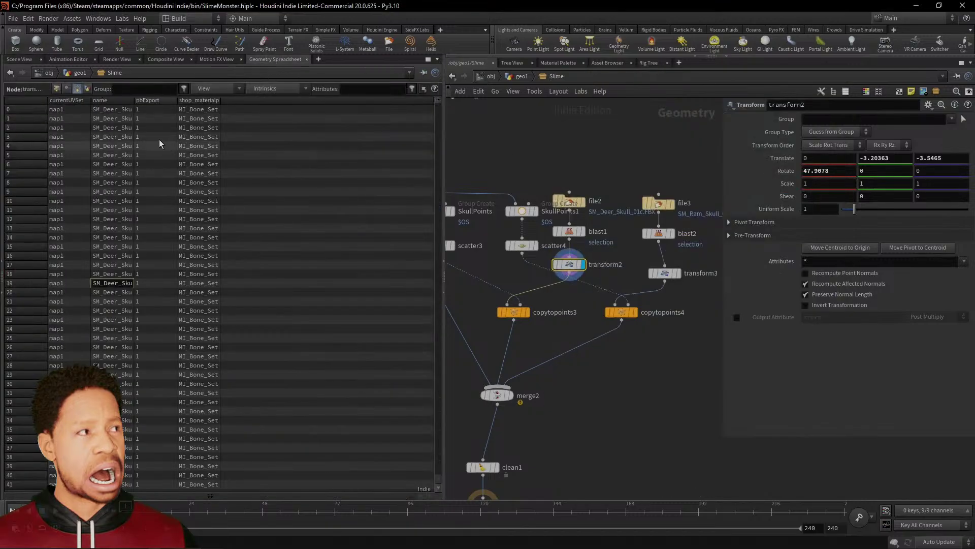
Widen the name and shop_materialpath columns in transform2's geometry spreadsheet and sort the rows by shop_materialpath
{"action": "left_click_drag", "start_coordinate": [139, 101], "coordinate": [241, 111]}
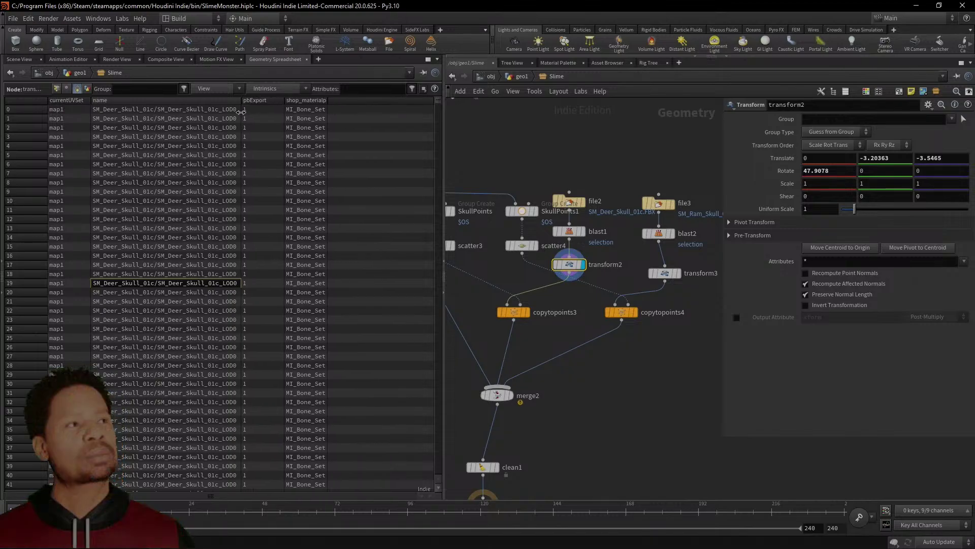
{"action": "left_click_drag", "start_coordinate": [326, 98], "coordinate": [385, 97]}
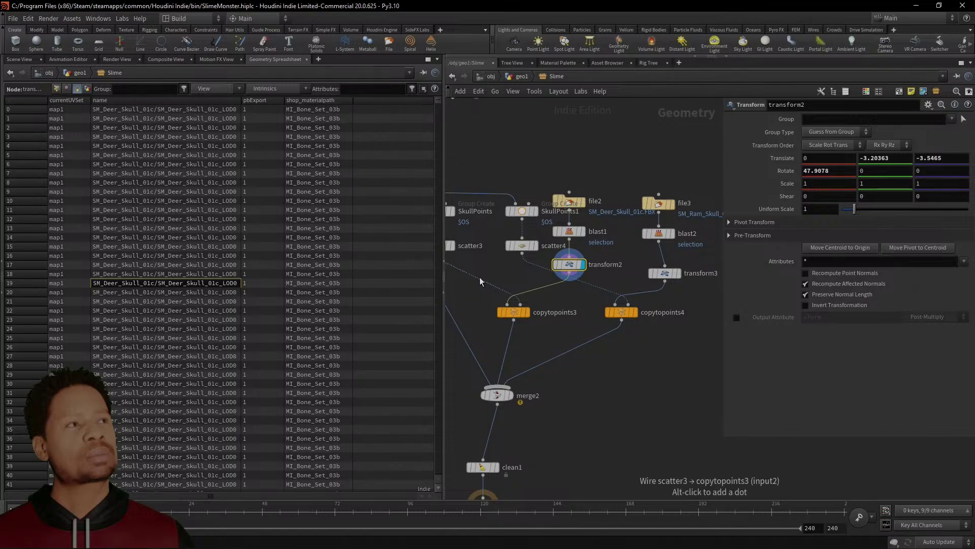
{"action": "left_click", "coordinate": [312, 100]}
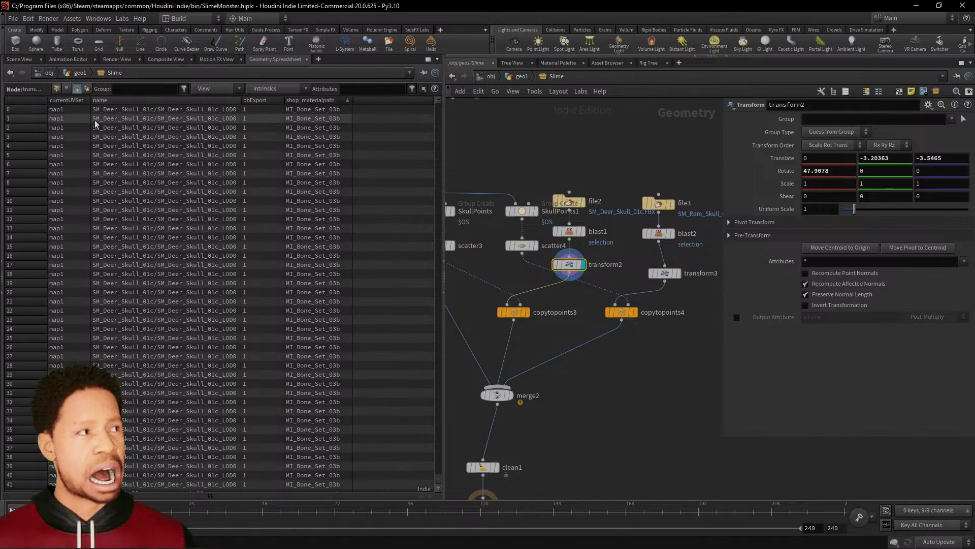
Compare the primitive attributes of clean1 and transform2 in the geometry spreadsheet, and inspect blast1's node info
{"action": "left_click", "coordinate": [485, 467]}
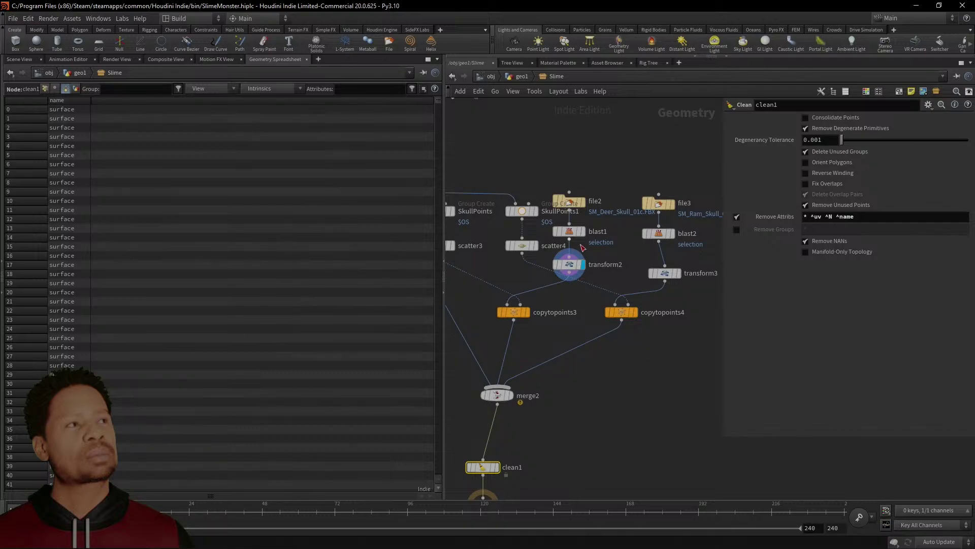
{"action": "mouse_move", "coordinate": [571, 230]}
{"action": "left_click", "coordinate": [571, 265]}
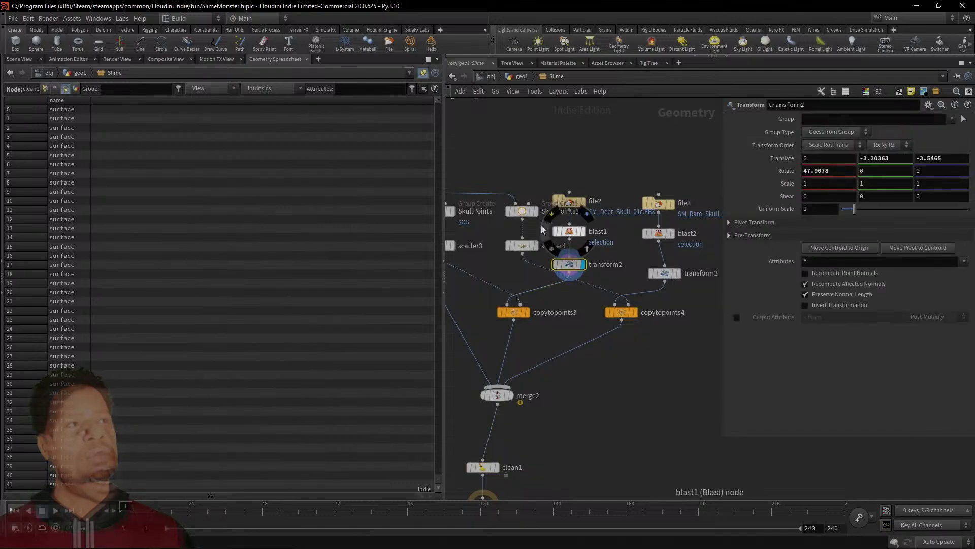
{"action": "left_click", "coordinate": [541, 229]}
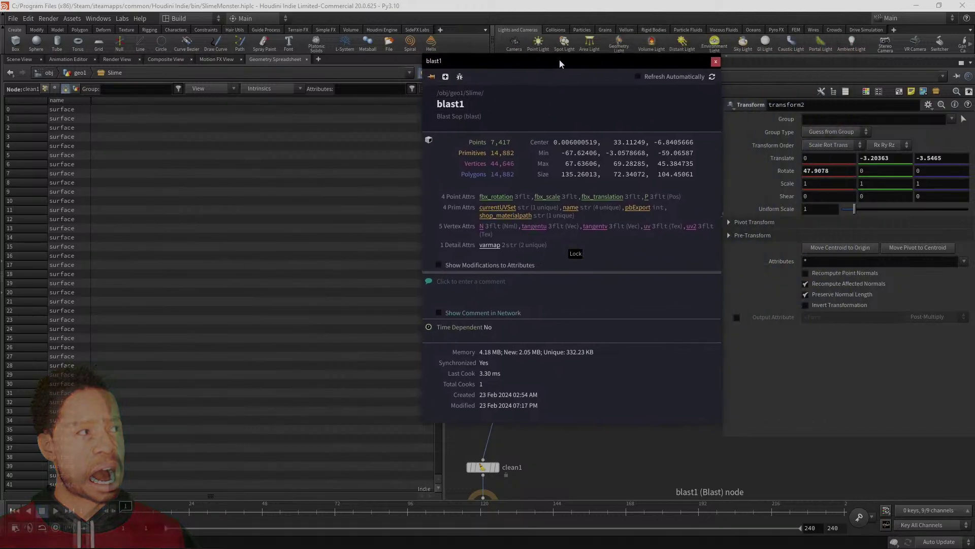
{"action": "left_click_drag", "start_coordinate": [560, 60], "coordinate": [559, 61]}
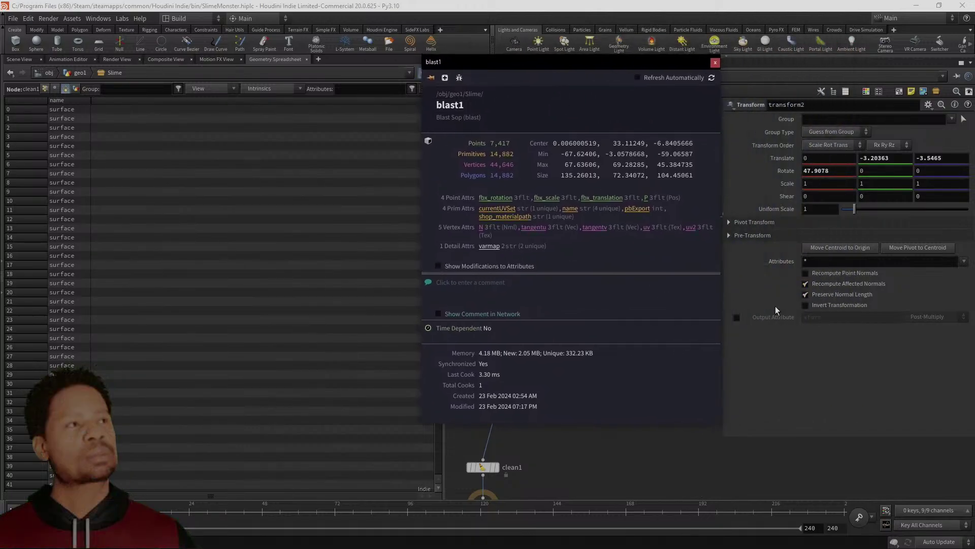
{"action": "left_click", "coordinate": [483, 467]}
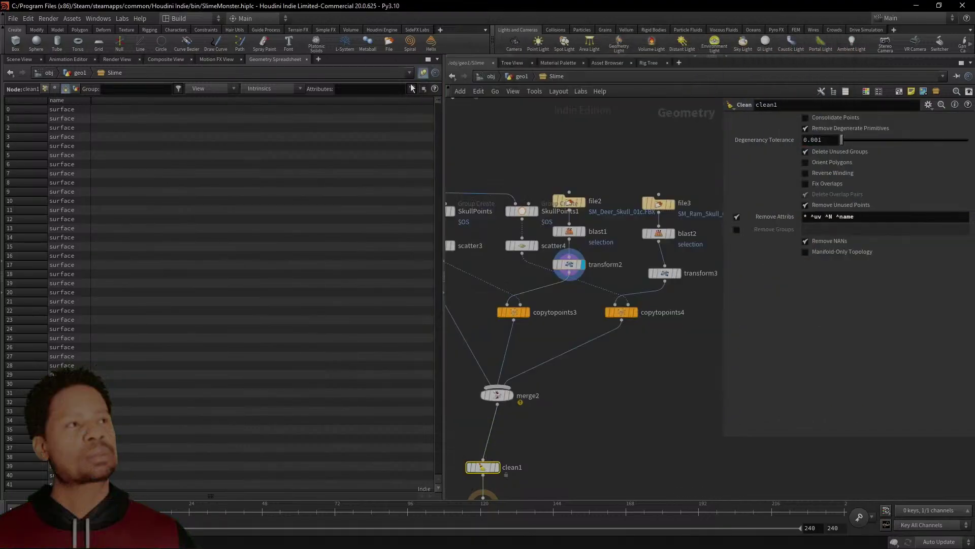
{"action": "left_click", "coordinate": [568, 269]}
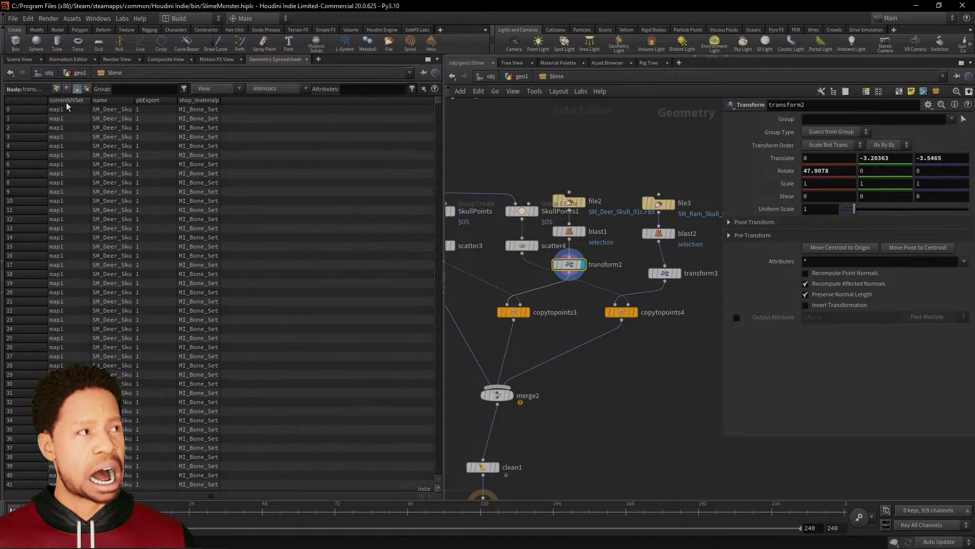
Append ^currentUVSet to clean1's Remove Attribs pattern to keep that attribute
{"action": "left_click", "coordinate": [483, 467]}
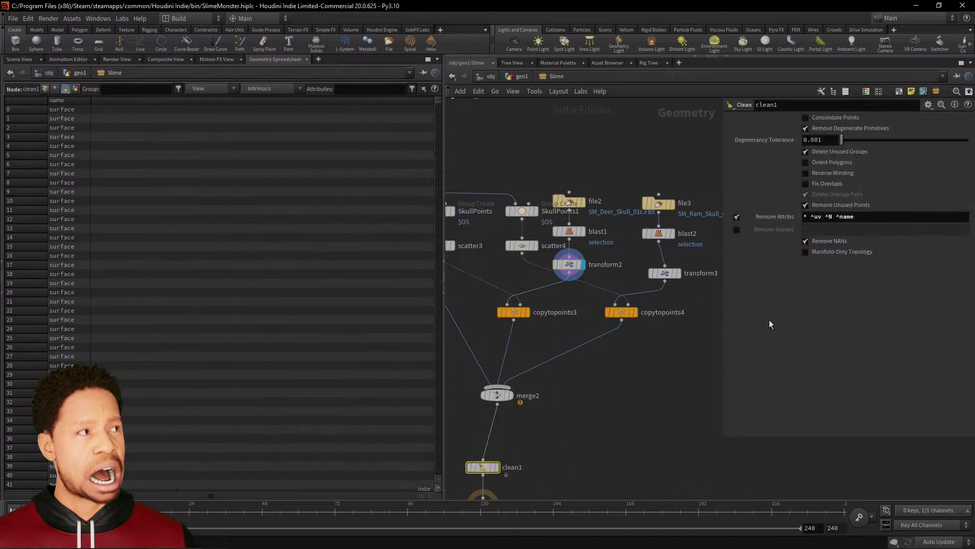
{"action": "left_click", "coordinate": [855, 216]}
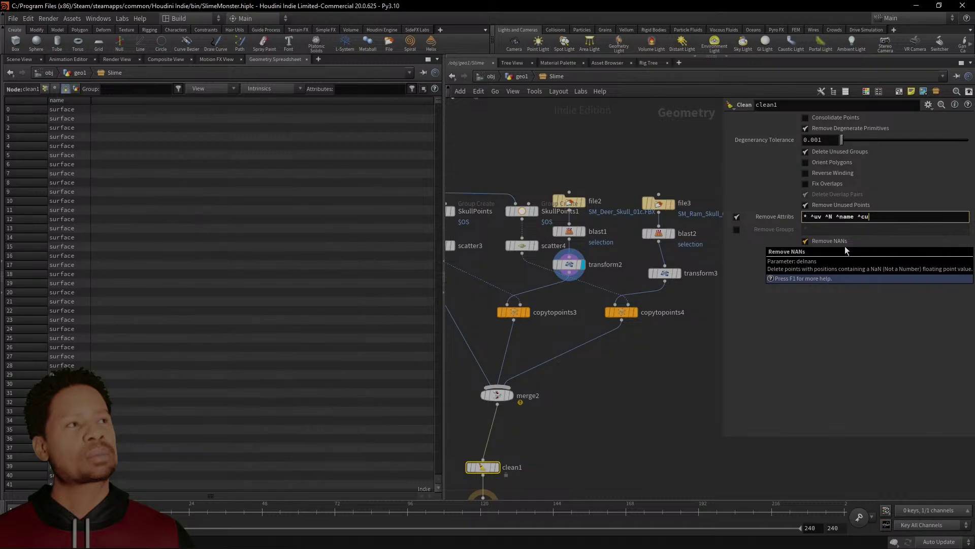
{"action": "type", "text": "^currentUVSet"}
{"action": "key", "text": "Return"}
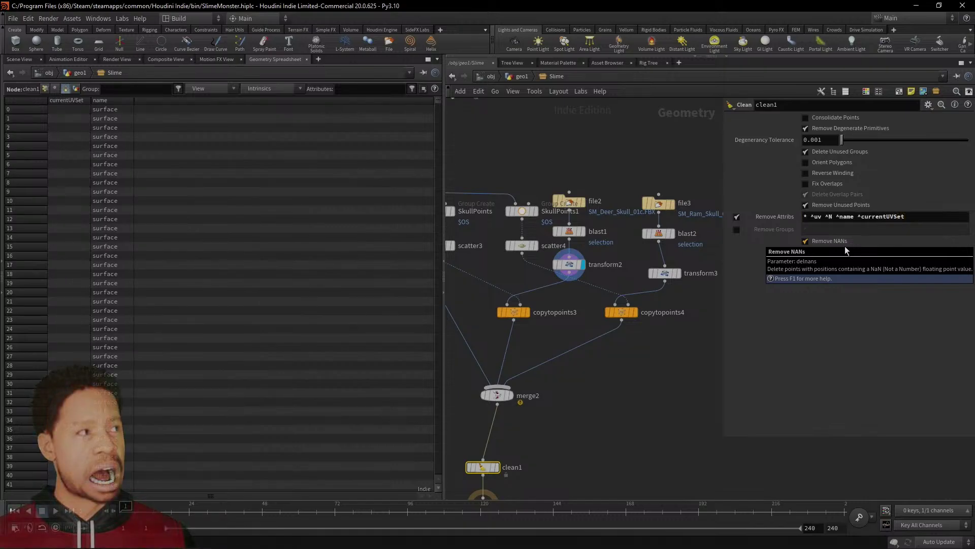
Check transform2's attribute names in its node info and append ^pbExport to clean1's Remove Attribs pattern
{"action": "left_click", "coordinate": [544, 264]}
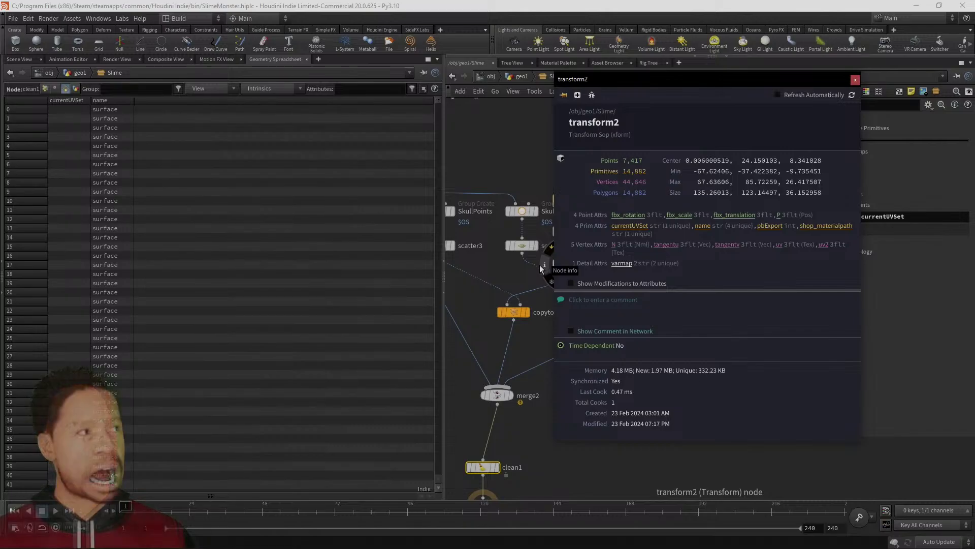
{"action": "left_click", "coordinate": [908, 218]}
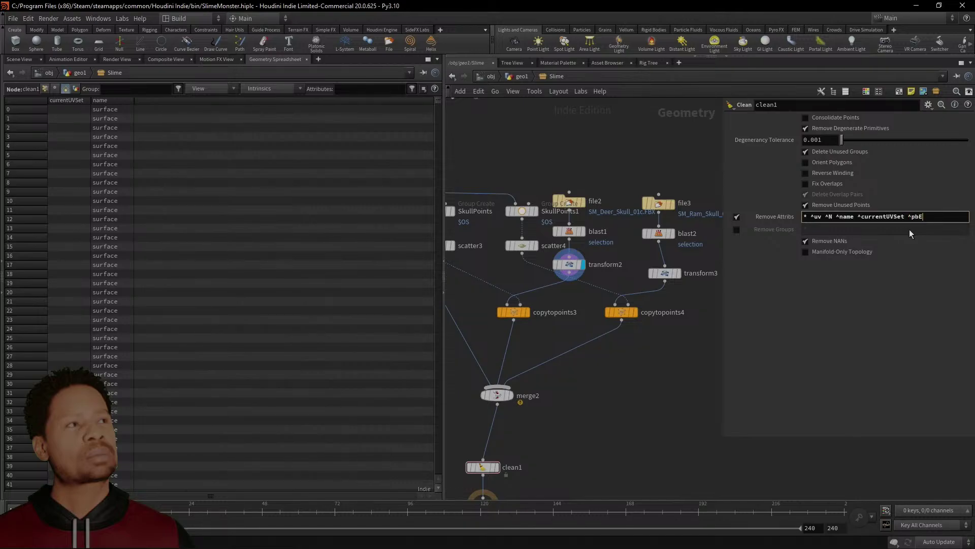
{"action": "type", "text": "^pbExport"}
{"action": "key", "text": "Return"}
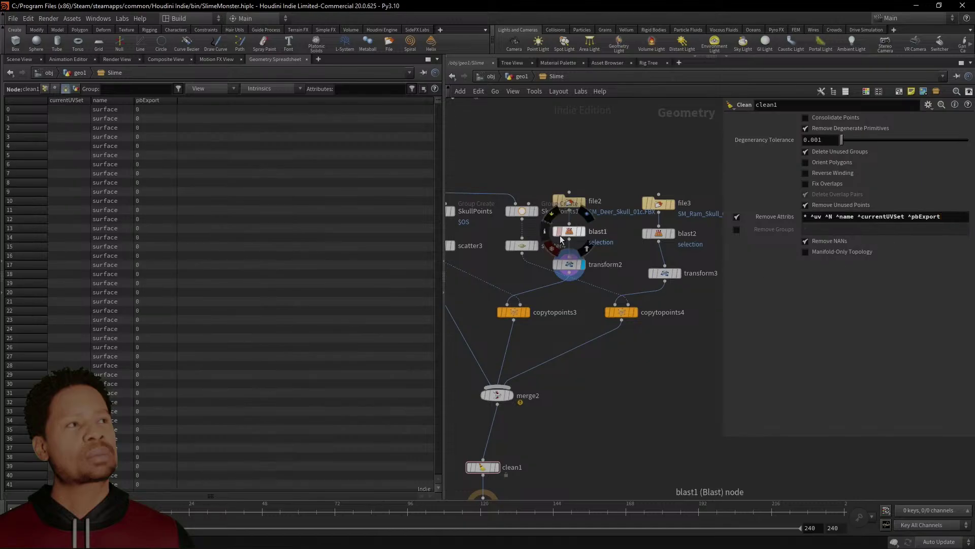
Look up transform2's material path attribute name and append ^shop_materialpath to clean1's Remove Attribs pattern
{"action": "mouse_move", "coordinate": [552, 264]}
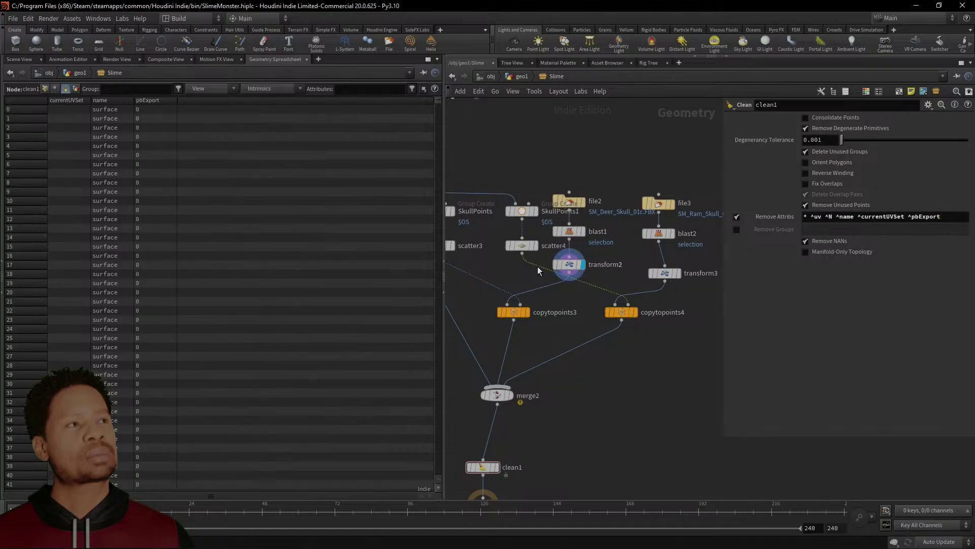
{"action": "left_click", "coordinate": [569, 265]}
{"action": "mouse_move", "coordinate": [568, 263]}
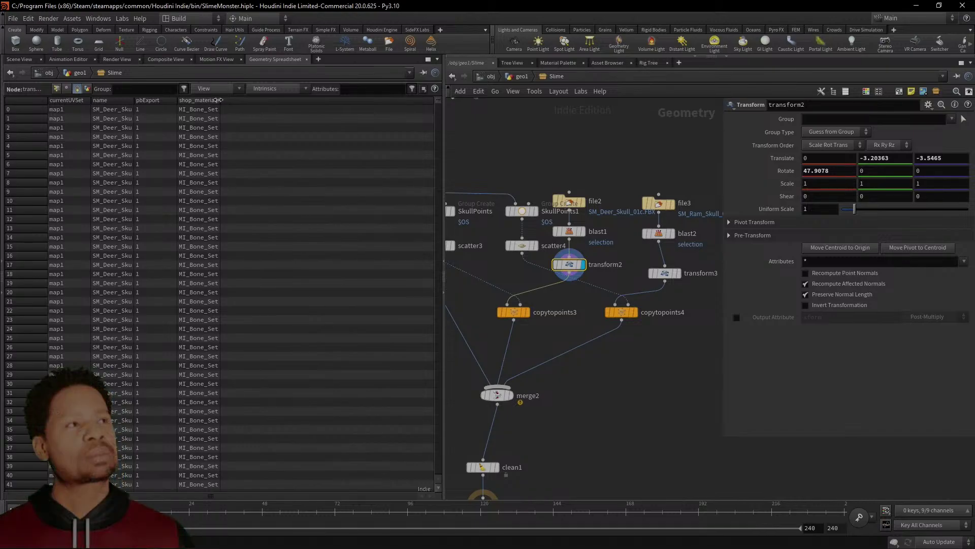
{"action": "left_click_drag", "start_coordinate": [221, 104], "coordinate": [267, 103]}
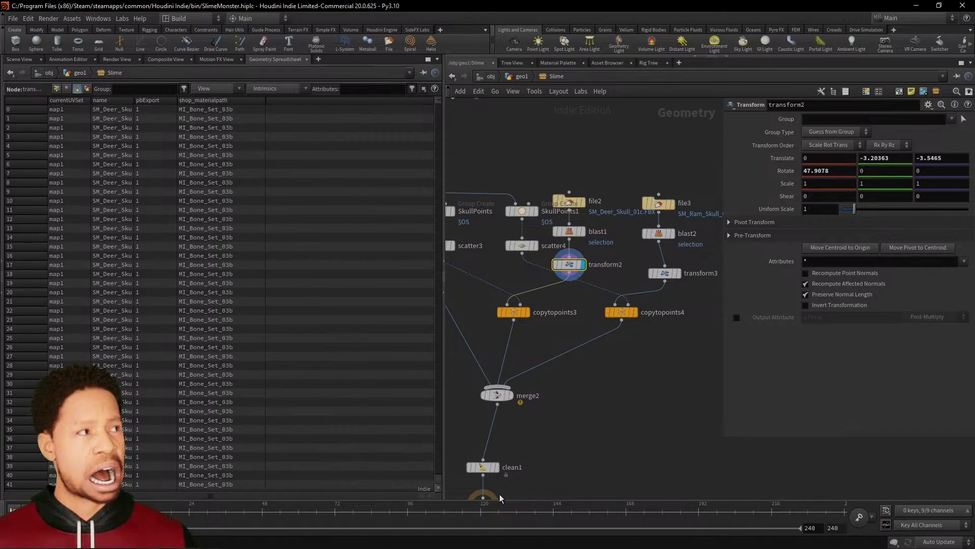
{"action": "left_click", "coordinate": [483, 467]}
{"action": "left_click", "coordinate": [954, 216]}
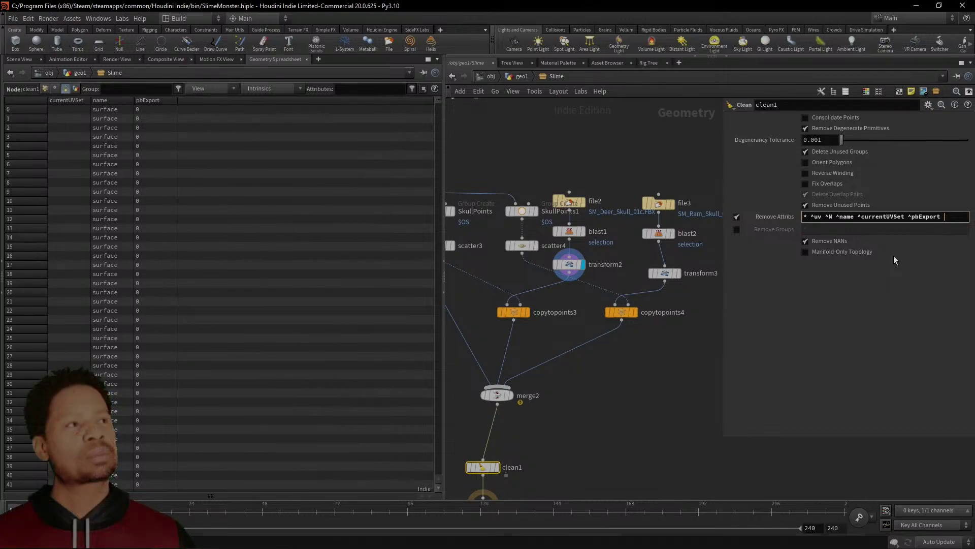
{"action": "type", "text": "^shop"}
{"action": "key", "text": "Return"}
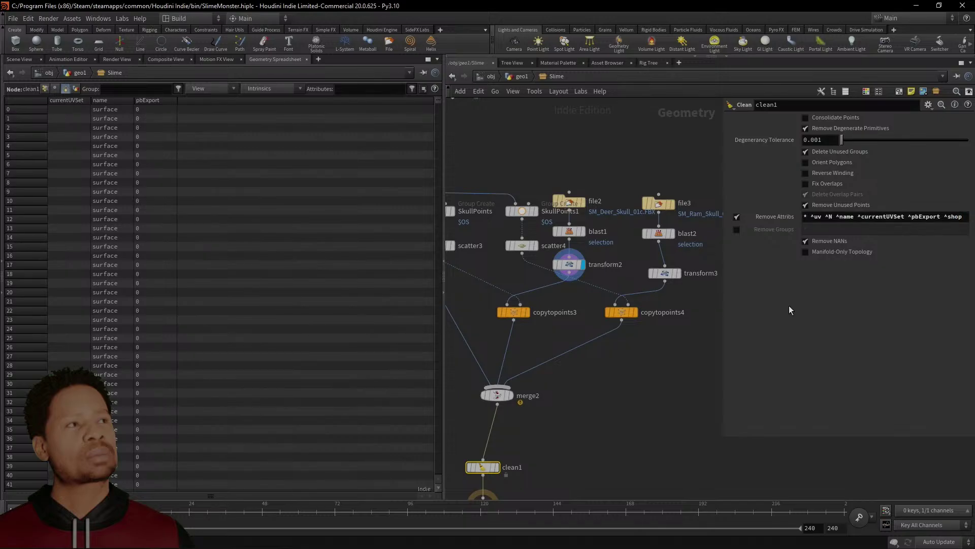
{"action": "left_click", "coordinate": [545, 265]}
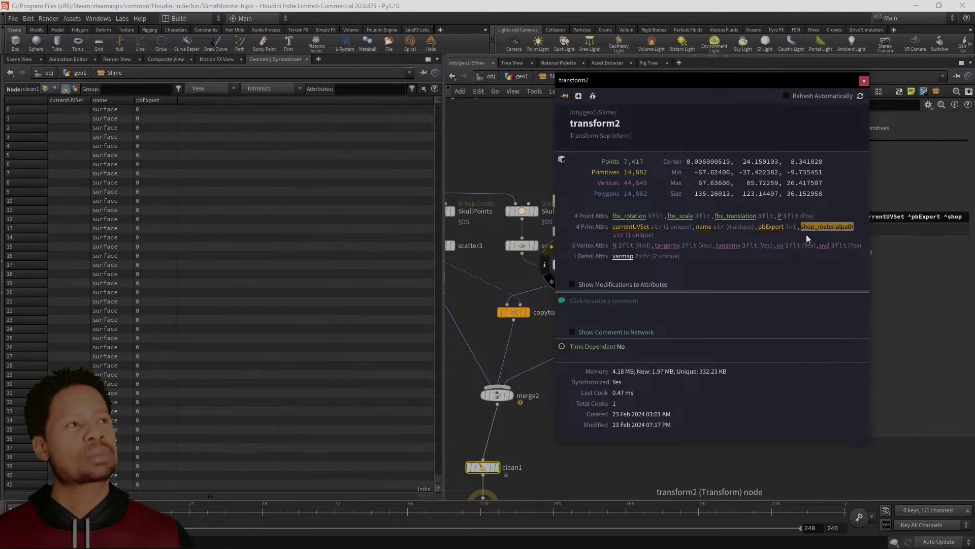
{"action": "double_click", "coordinate": [946, 220]}
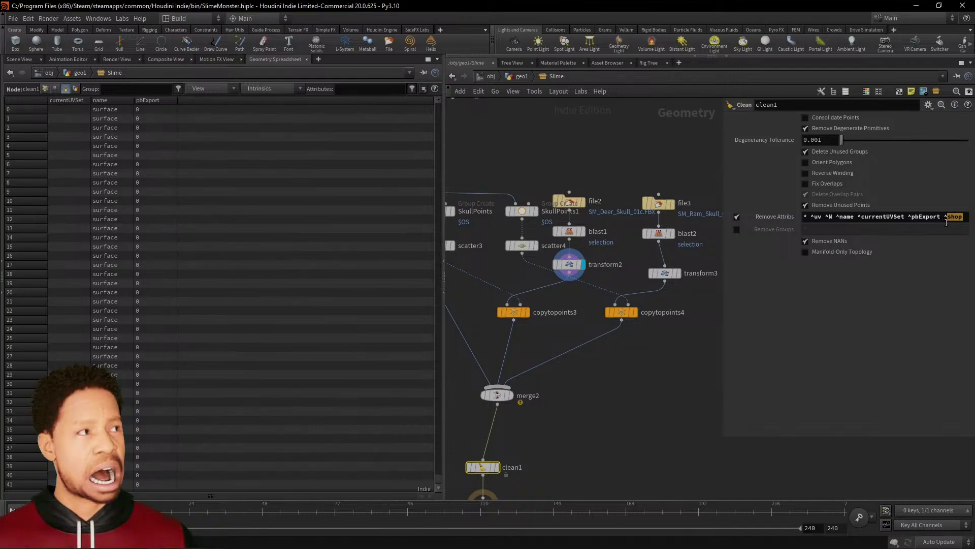
{"action": "type", "text": "shop_materialpath"}
{"action": "key", "text": "Return"}
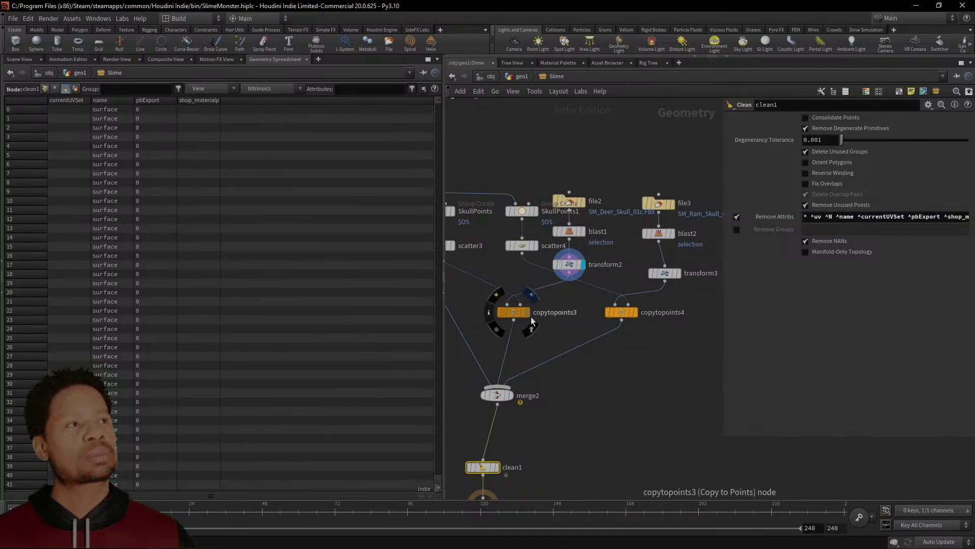
Compare the primitive attribute values of copytopoints3, merge2 and copytopoints4 in the geometry spreadsheet
{"action": "left_click", "coordinate": [515, 318]}
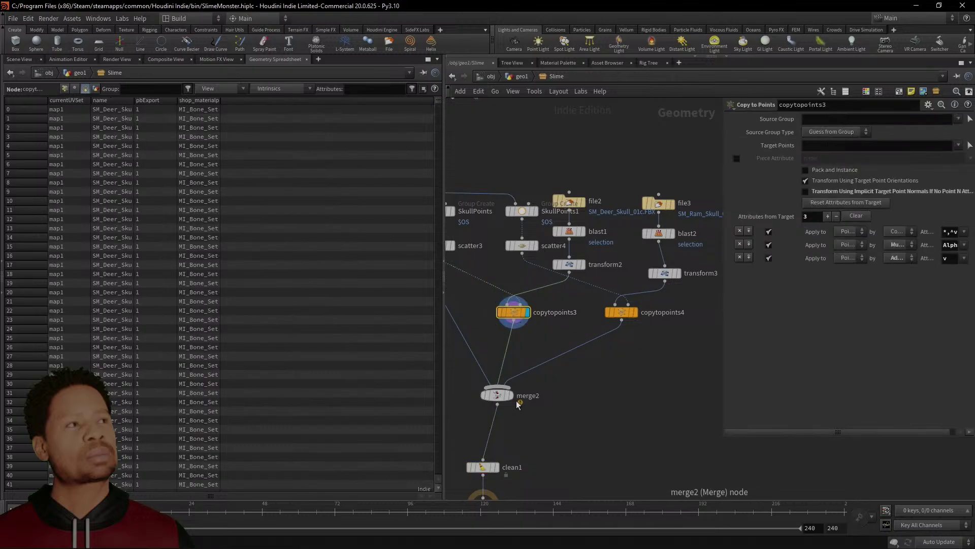
{"action": "left_click", "coordinate": [498, 398]}
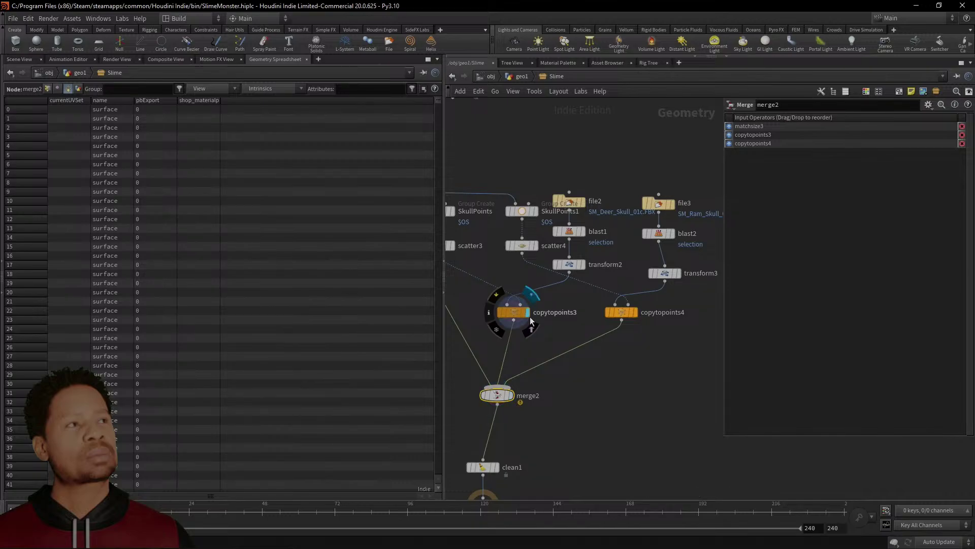
{"action": "left_click", "coordinate": [518, 319]}
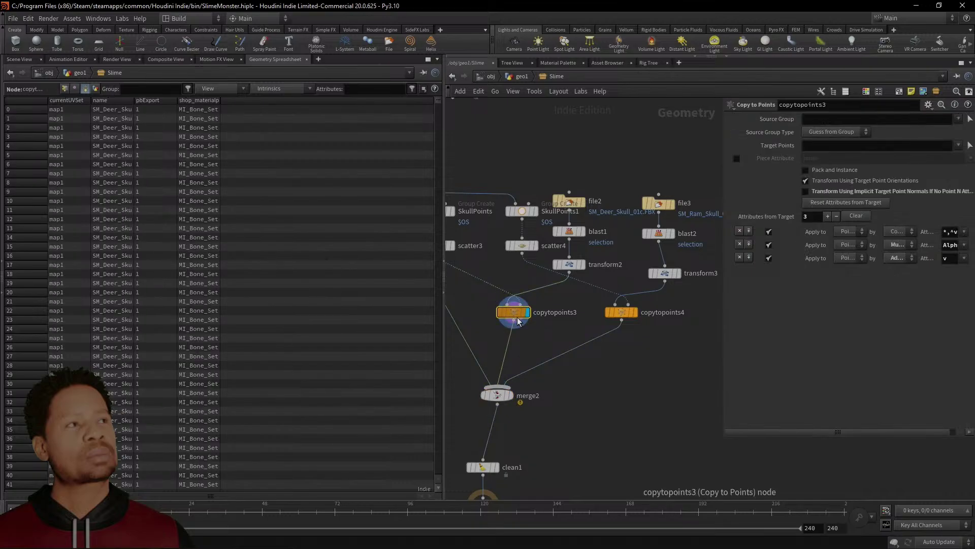
{"action": "mouse_move", "coordinate": [518, 320]}
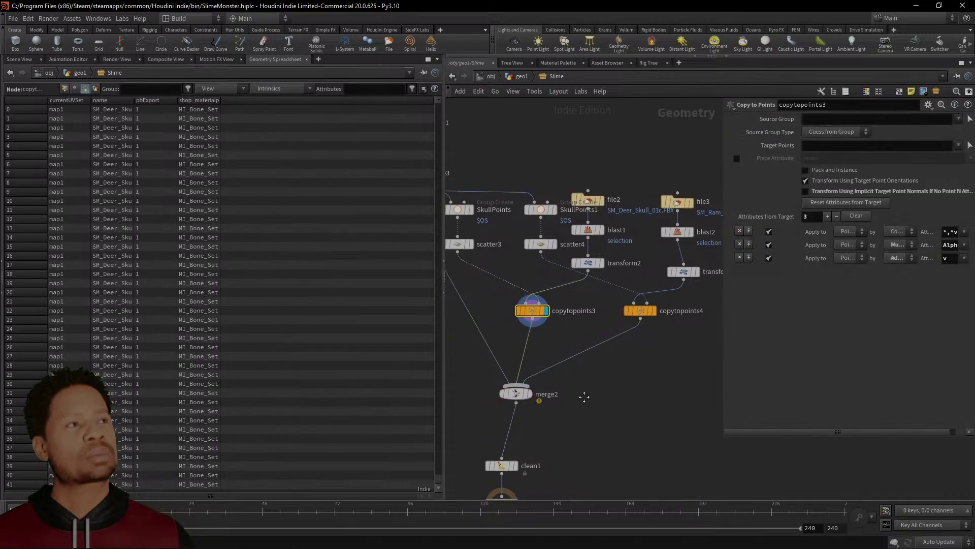
{"action": "left_click", "coordinate": [621, 314]}
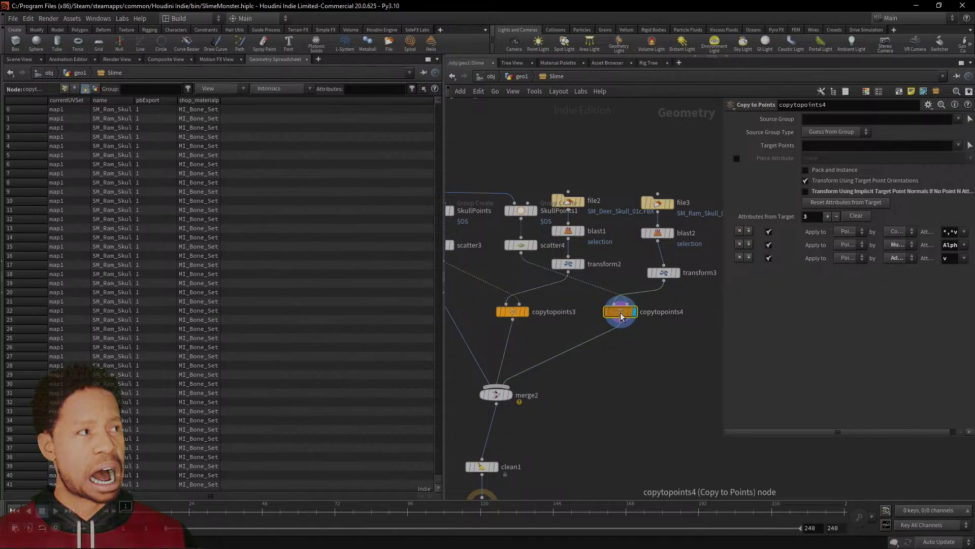
{"action": "left_click", "coordinate": [512, 311]}
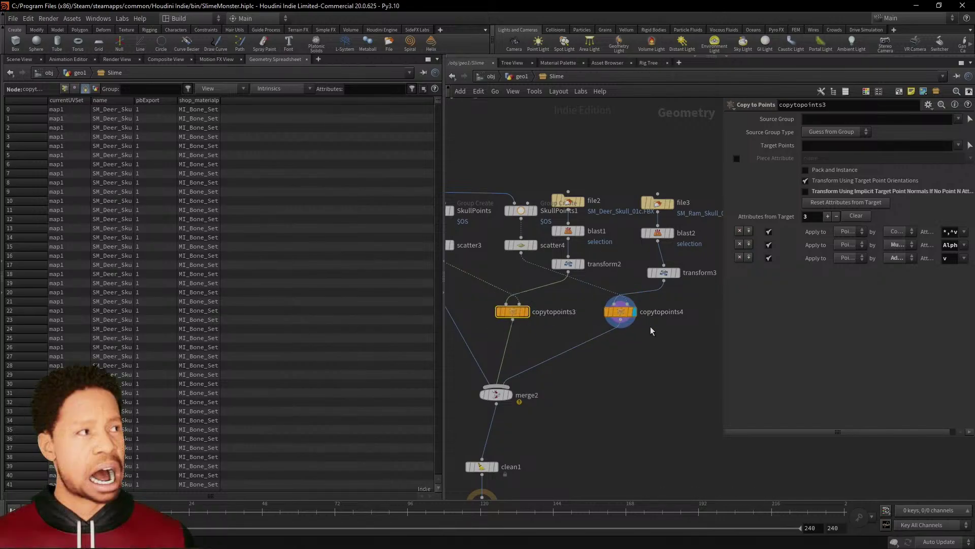
{"action": "left_click", "coordinate": [621, 312]}
Inspect the node info of merge2 to read its warning
{"action": "middle_click_drag", "start_coordinate": [515, 386], "coordinate": [566, 370]}
{"action": "right_click", "coordinate": [549, 376]}
{"action": "left_click", "coordinate": [543, 380]}
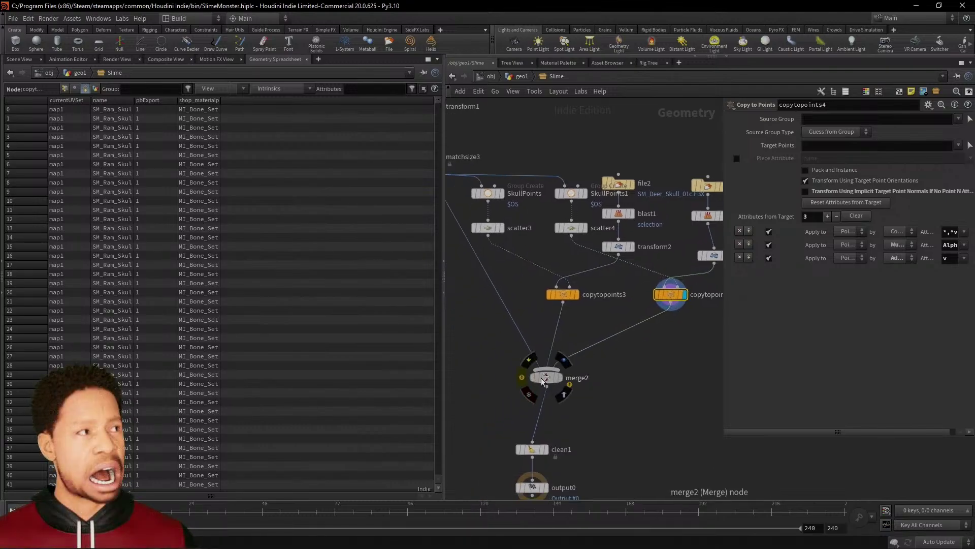
{"action": "left_click", "coordinate": [518, 379]}
{"action": "left_click", "coordinate": [522, 378]}
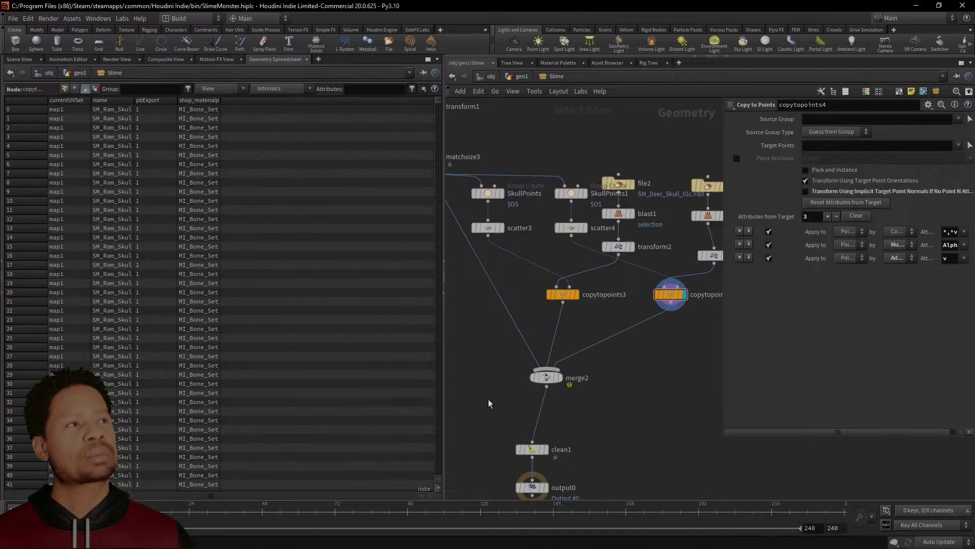
Display matchsize3 and merge2 in turn and examine their primitive attributes in the geometry spreadsheet
{"action": "middle_click_drag", "start_coordinate": [519, 315], "coordinate": [607, 384]}
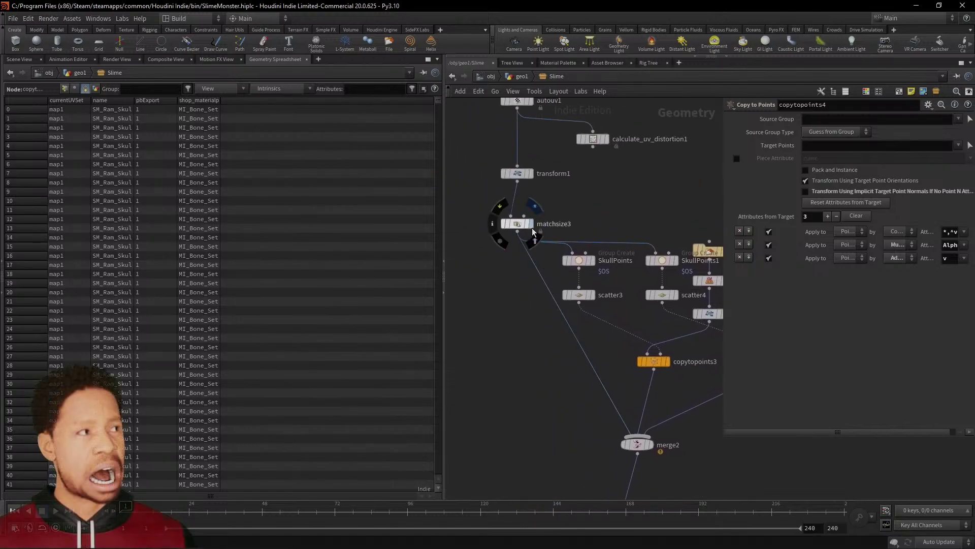
{"action": "left_click", "coordinate": [516, 223]}
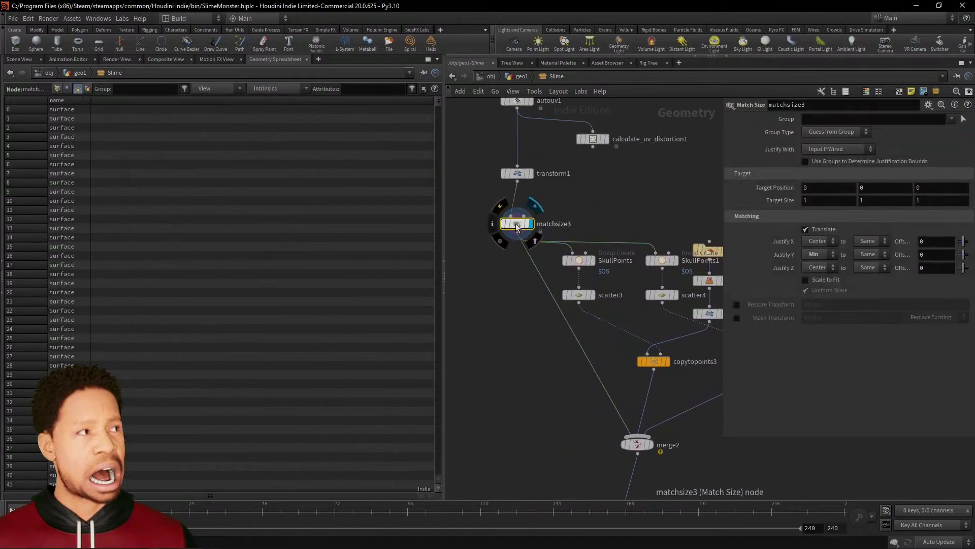
{"action": "left_click", "coordinate": [641, 447]}
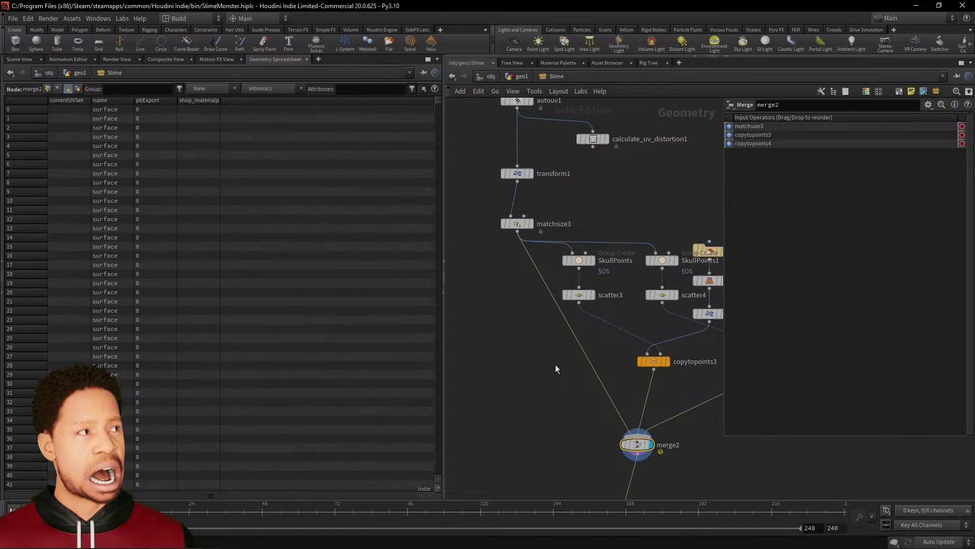
{"action": "scroll", "coordinate": [328, 214], "scroll_direction": "down", "scroll_amount": 15}
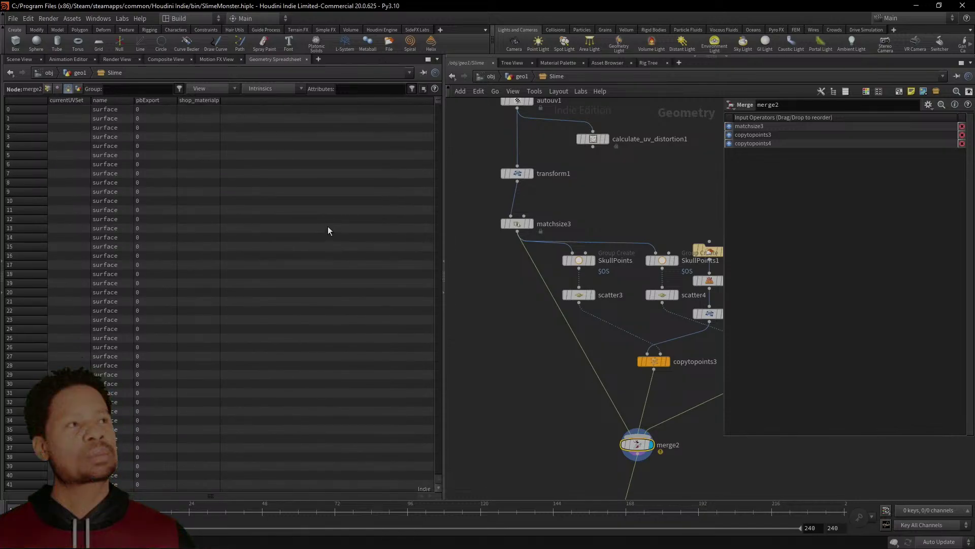
Scan through merge2's primitive rows in the geometry spreadsheet to examine the name, pbExport and material path values
{"action": "scroll", "coordinate": [327, 232], "scroll_direction": "down", "scroll_amount": 20}
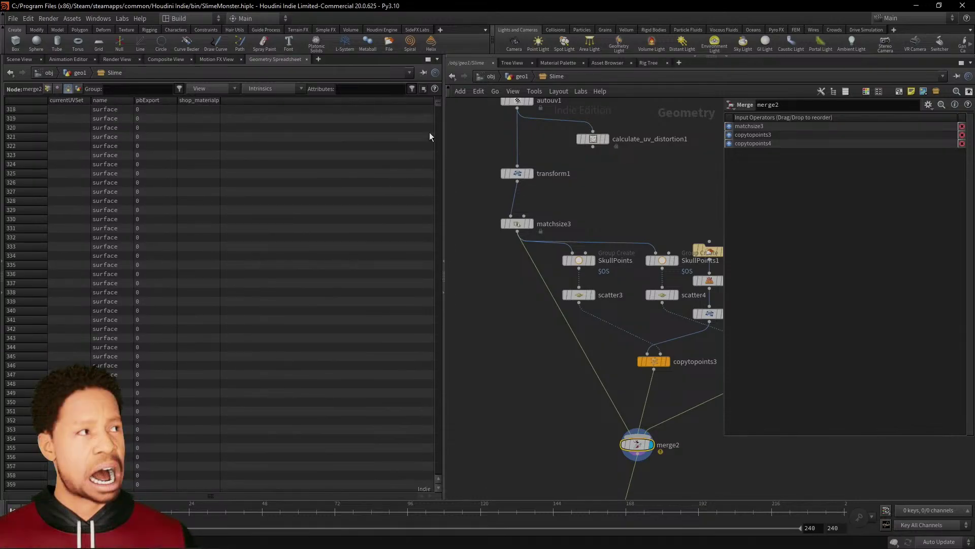
{"action": "mouse_move", "coordinate": [439, 105]}
{"action": "left_mouse_down"}
{"action": "mouse_move", "coordinate": [439, 151]}
{"action": "mouse_move", "coordinate": [428, 97]}
{"action": "left_mouse_up"}
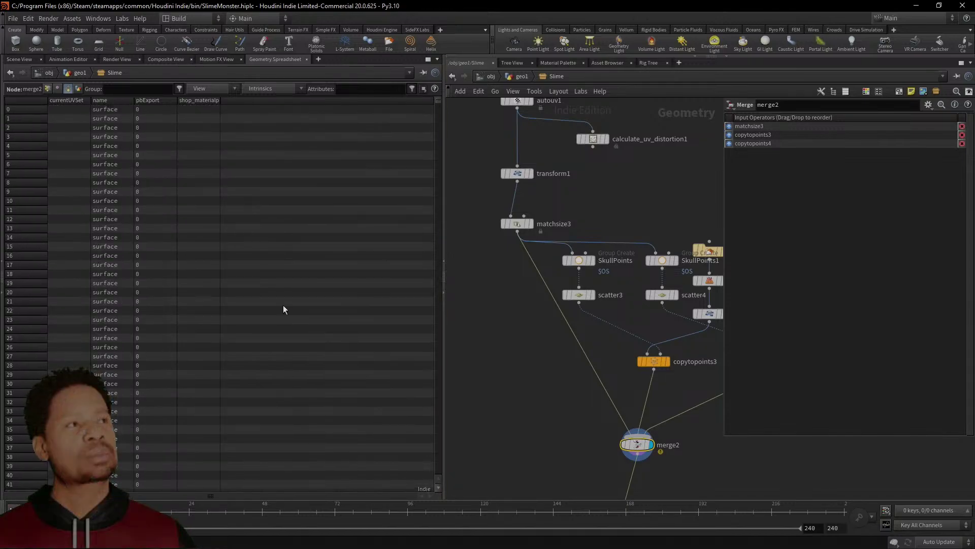
{"action": "scroll", "coordinate": [284, 309], "scroll_direction": "down", "scroll_amount": 5}
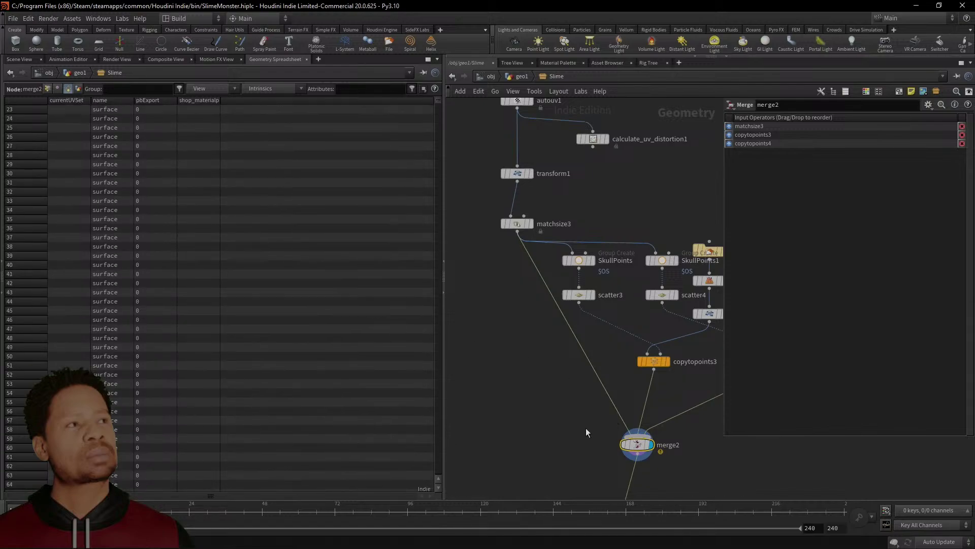
Set the display flag on clean1 and return to the parent geo1 network
{"action": "middle_click_drag", "start_coordinate": [586, 429], "coordinate": [528, 328]}
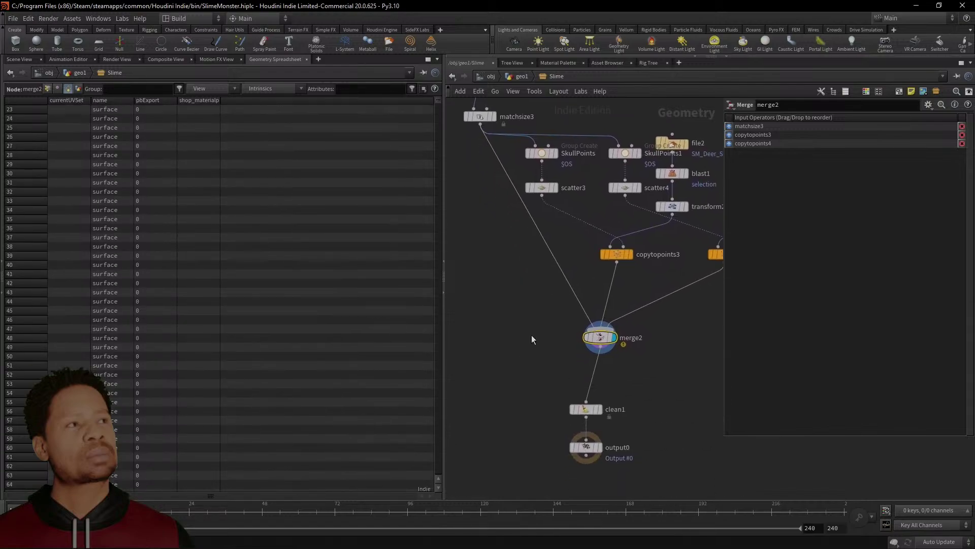
{"action": "left_click", "coordinate": [600, 409]}
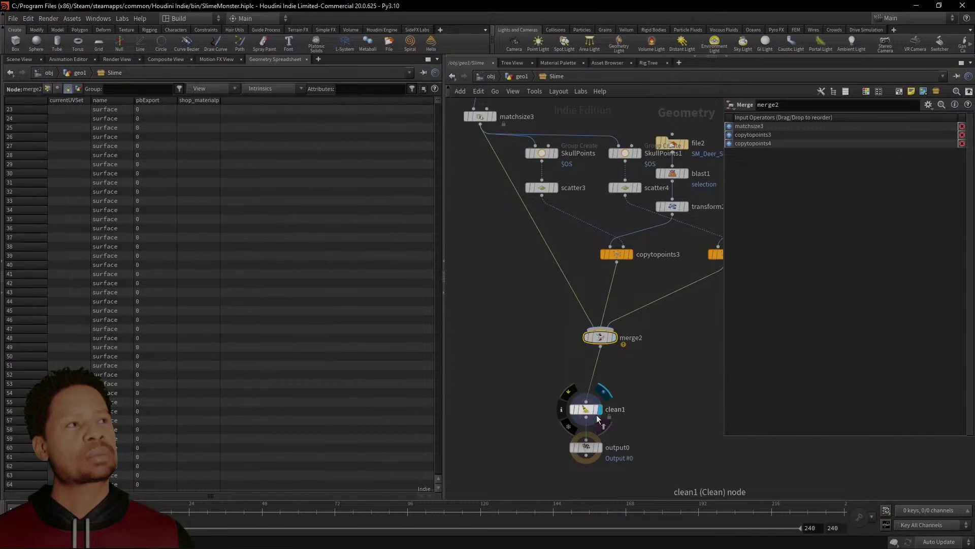
{"action": "left_click", "coordinate": [513, 80]}
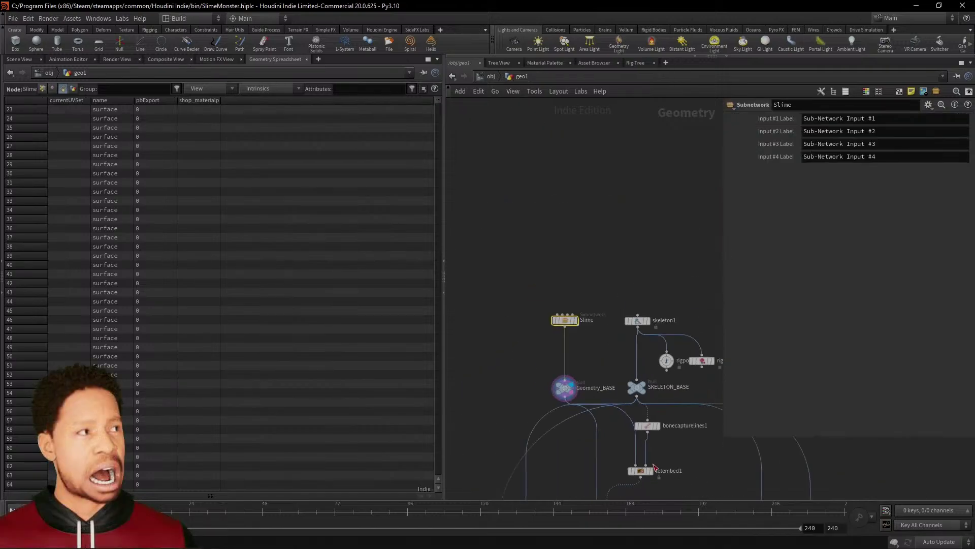
Export the character from rop_fbxcharacteroutput1 to disk as $HIP/SKM/SKM_TestMesh.fbx
{"action": "left_click", "coordinate": [516, 369]}
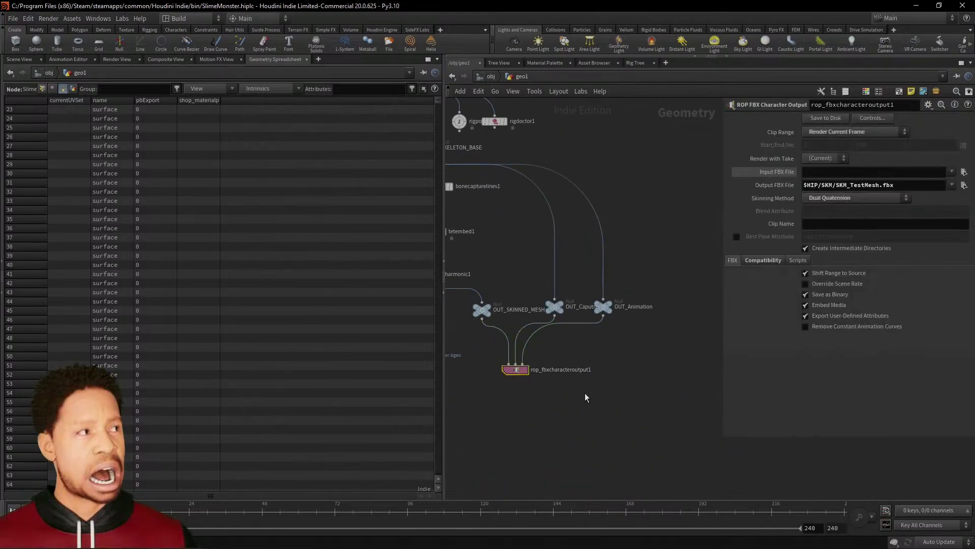
{"action": "left_click", "coordinate": [830, 122]}
{"action": "scroll", "coordinate": [102, 300], "scroll_direction": "down", "scroll_amount": 14}
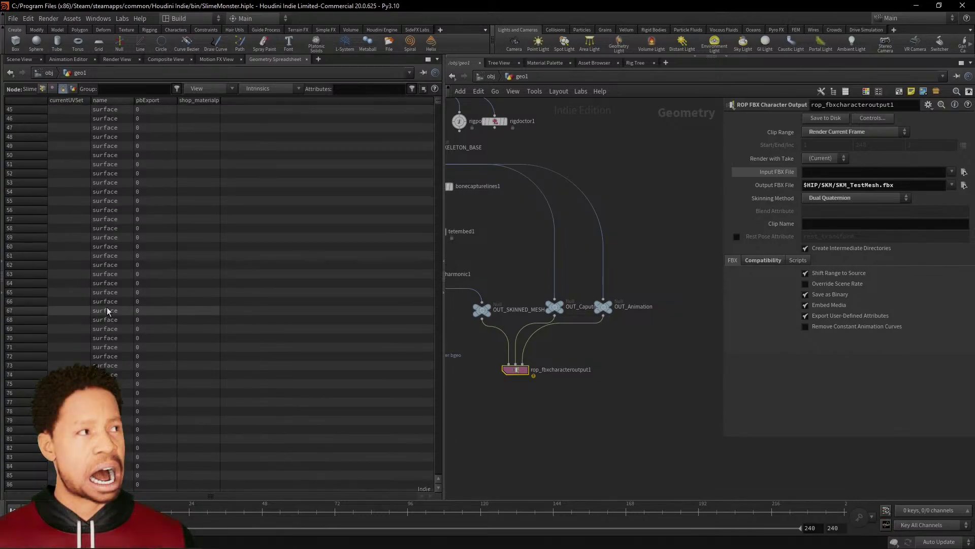
{"action": "left_click", "coordinate": [497, 372]}
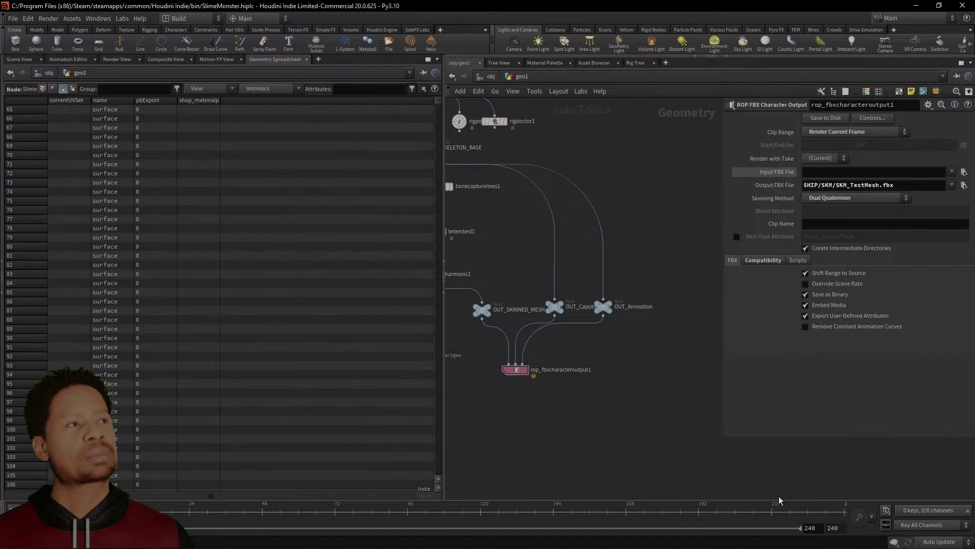
{"action": "scroll", "coordinate": [626, 368], "scroll_direction": "down", "scroll_amount": 3}
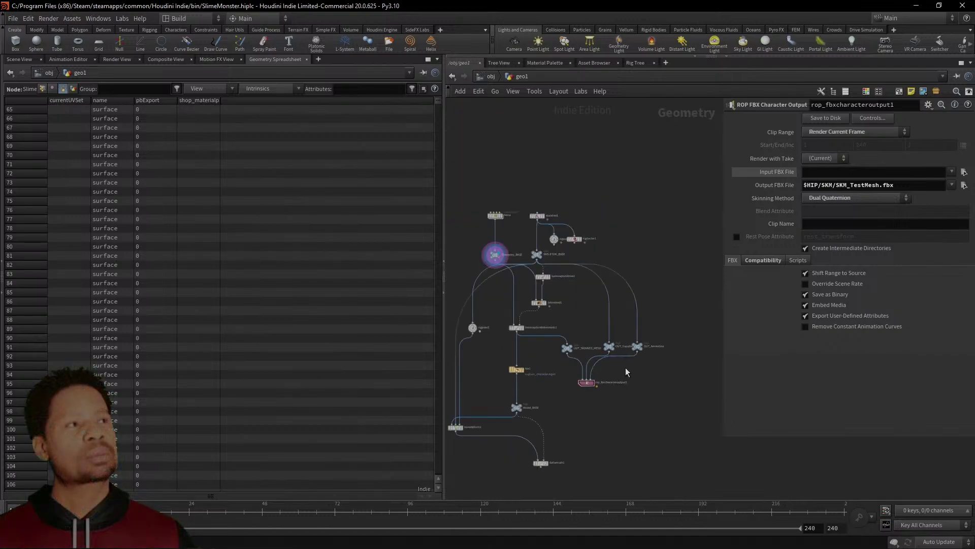
{"action": "scroll", "coordinate": [626, 367], "scroll_direction": "up", "scroll_amount": 4}
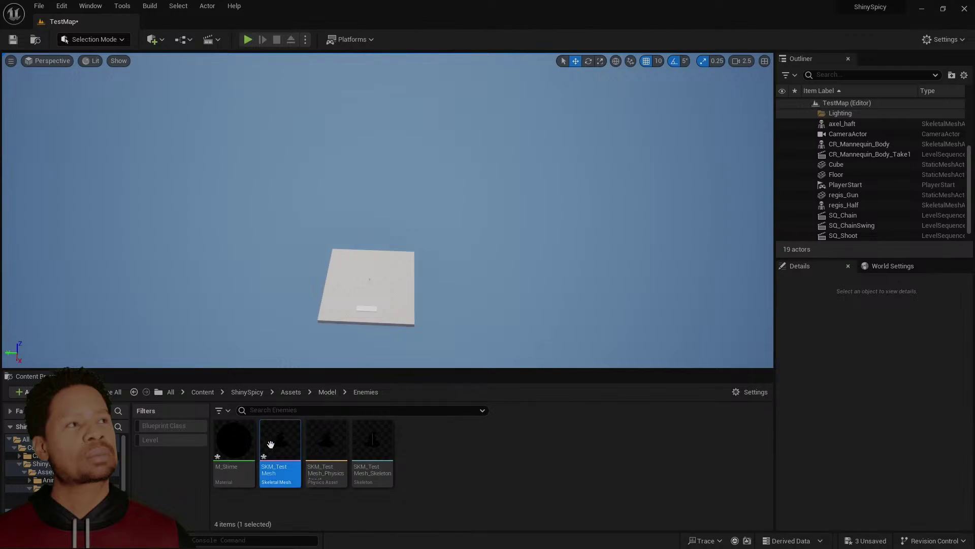
Switch to Unreal Editor and reimport the SKM_TestMesh skeletal mesh, resetting its conflicting materials to the FBX
{"action": "mouse_move", "coordinate": [274, 445]}
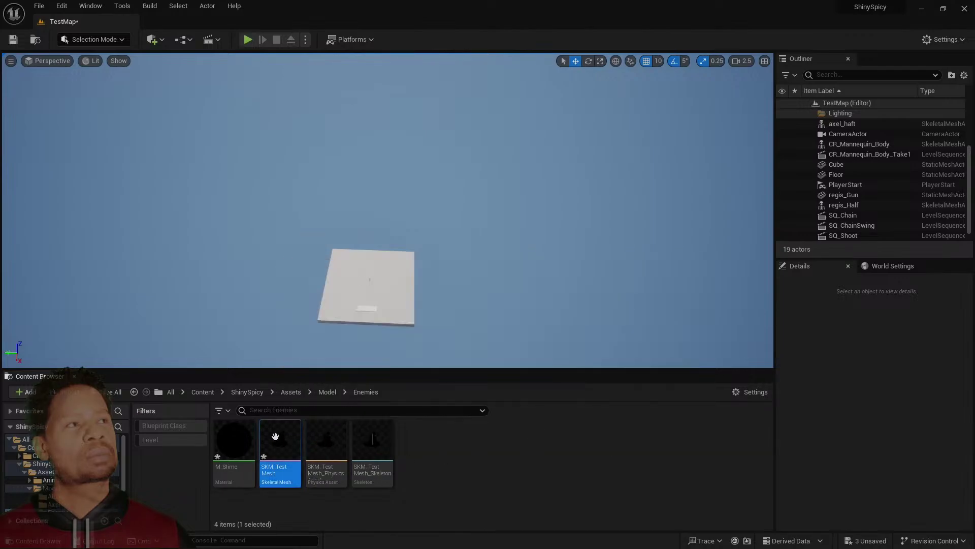
{"action": "right_click", "coordinate": [275, 445]}
{"action": "left_click", "coordinate": [351, 171]}
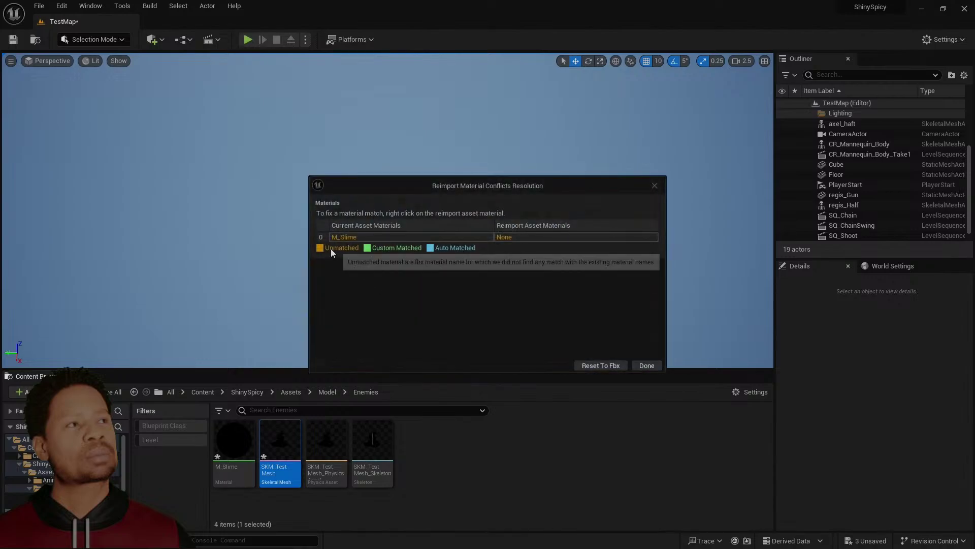
{"action": "mouse_move", "coordinate": [400, 251]}
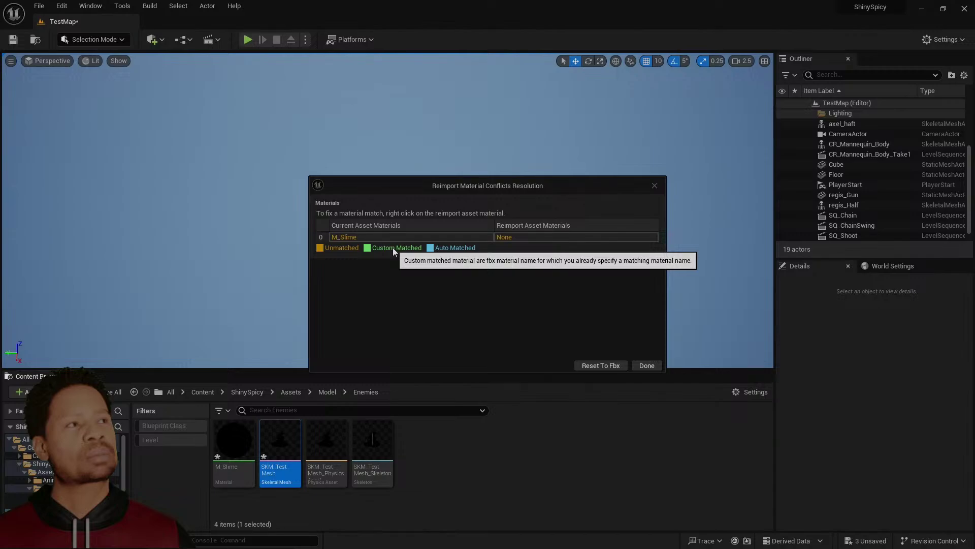
{"action": "left_click", "coordinate": [601, 366]}
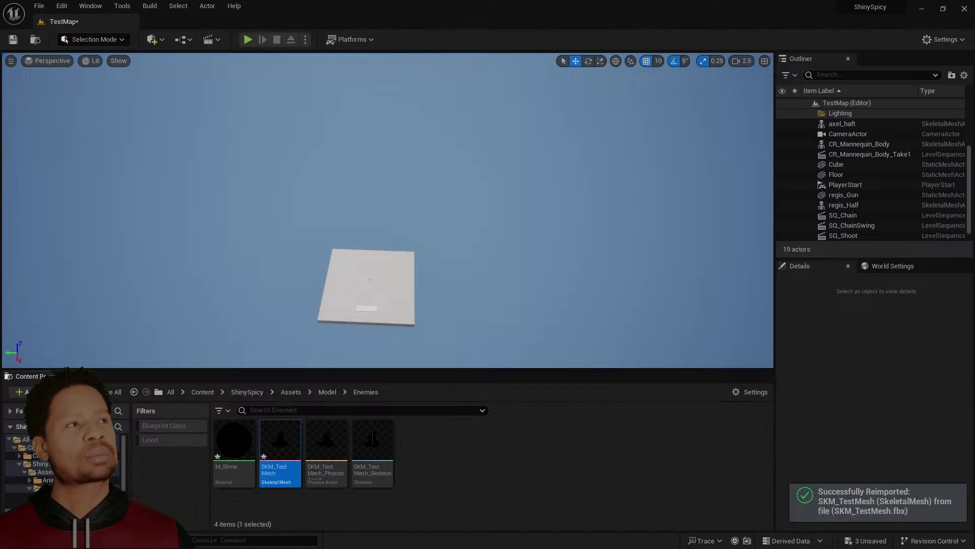
Inspect the reimported SKM_TestMesh and its material slots in the skeletal mesh editor, and return to the level editor
{"action": "left_click_drag", "start_coordinate": [974, 401], "coordinate": [257, 0]}
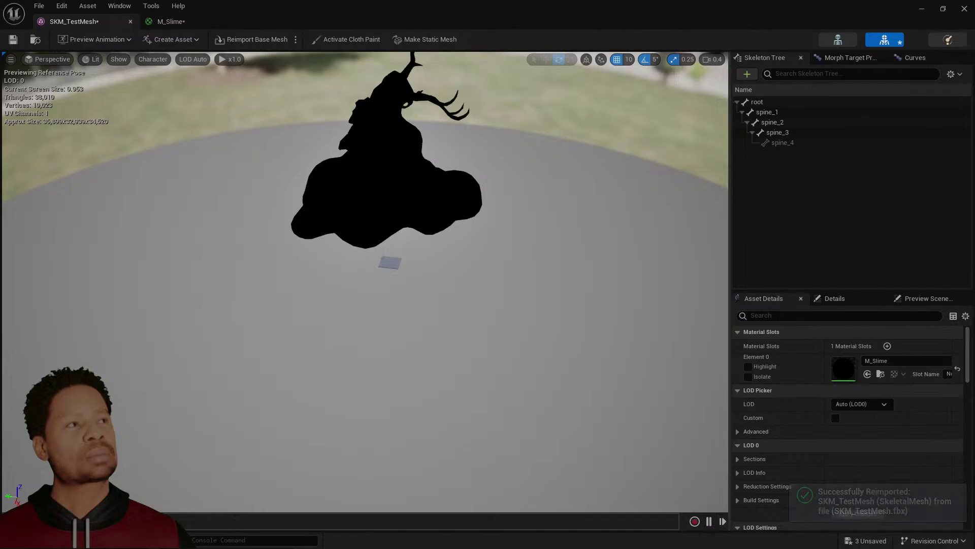
{"action": "mouse_move", "coordinate": [671, 366]}
{"action": "right_mouse_down"}
{"action": "mouse_move", "coordinate": [539, 366]}
{"action": "mouse_move", "coordinate": [667, 365]}
{"action": "right_mouse_up"}
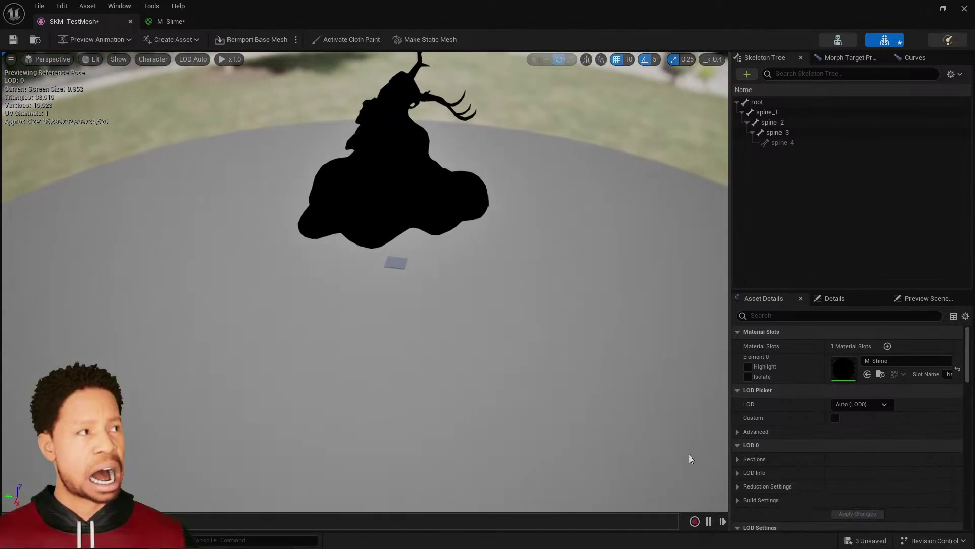
{"action": "left_click_drag", "start_coordinate": [406, 2], "coordinate": [974, 153]}
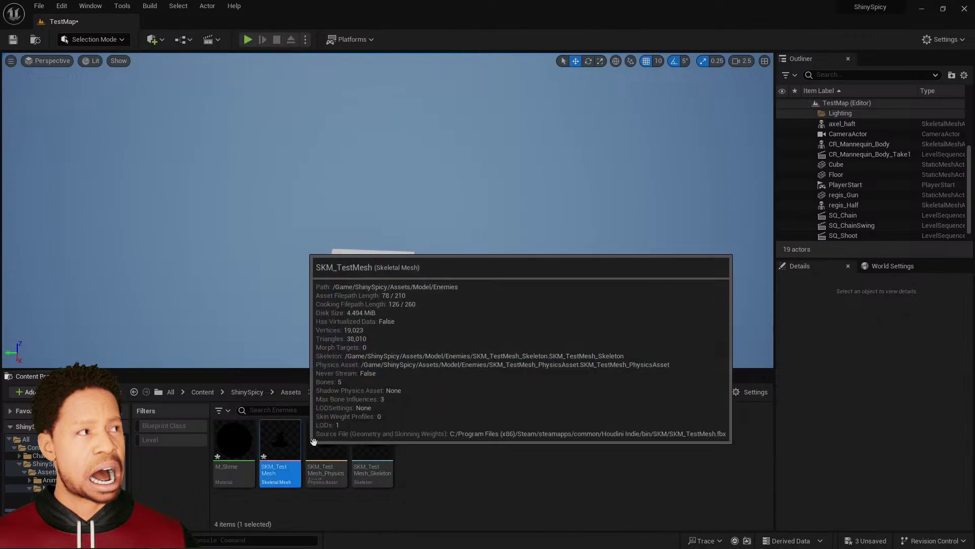
Delete the SKM_TestMesh skeletal mesh together with its physics asset and skeleton from the Enemies folder
{"action": "left_click", "coordinate": [381, 444]}
{"action": "left_click", "coordinate": [280, 442], "text": "ctrl"}
{"action": "left_click", "coordinate": [327, 442], "text": "ctrl"}
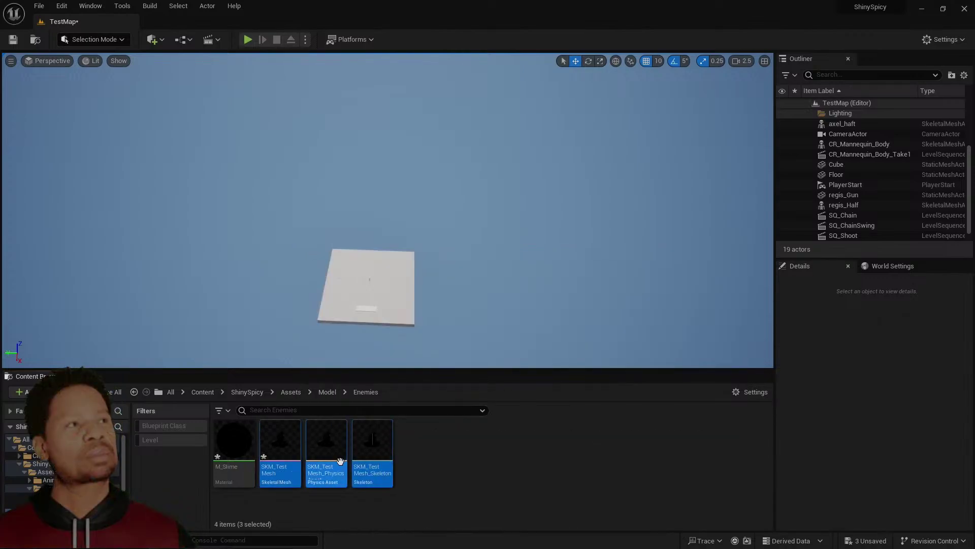
{"action": "key", "text": "Delete"}
{"action": "left_click", "coordinate": [399, 444]}
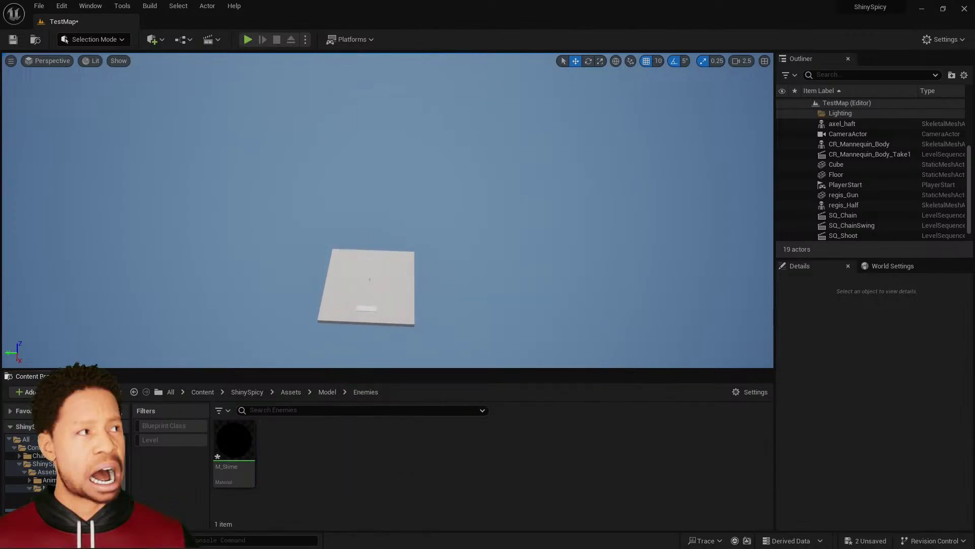
Import SKM_TestMesh.fbx into the Enemies folder as a new skeletal mesh without an existing skeleton, and dismiss the message log
{"action": "left_click_drag", "start_coordinate": [334, 546], "coordinate": [334, 464]}
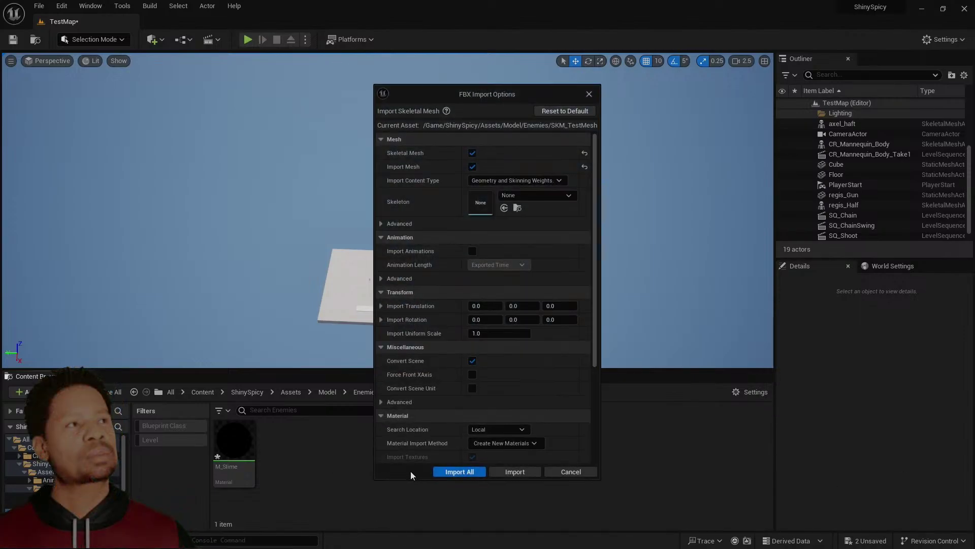
{"action": "left_click", "coordinate": [473, 474]}
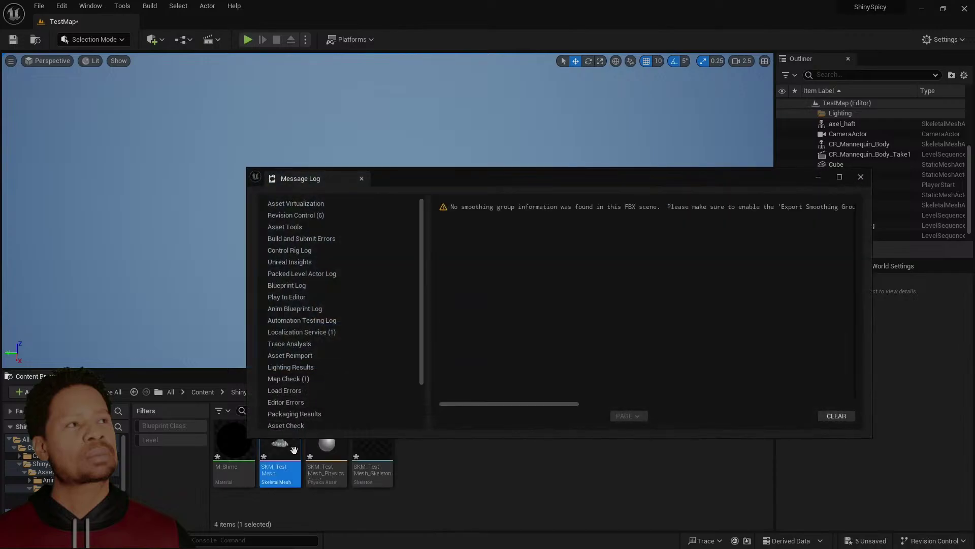
{"action": "mouse_move", "coordinate": [284, 457]}
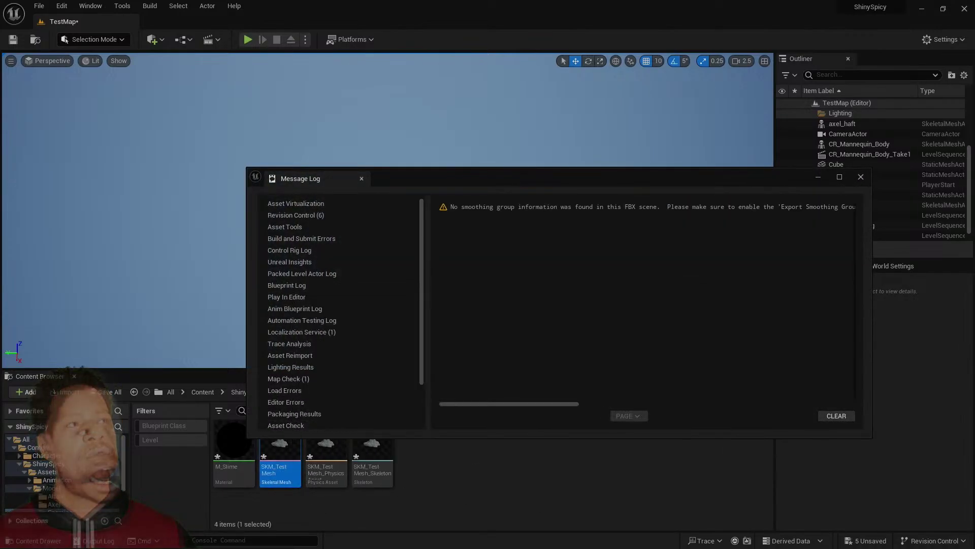
{"action": "left_click", "coordinate": [579, 474]}
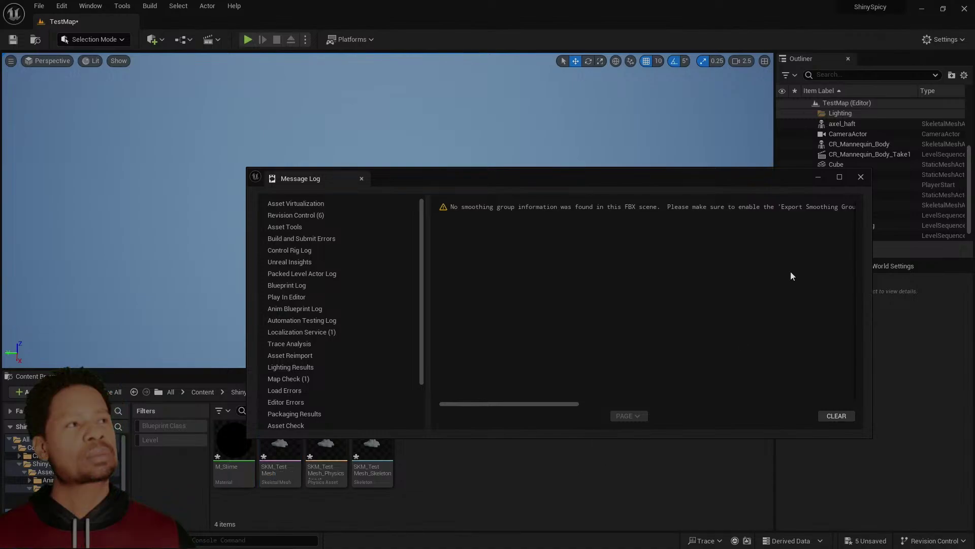
{"action": "left_click", "coordinate": [856, 179]}
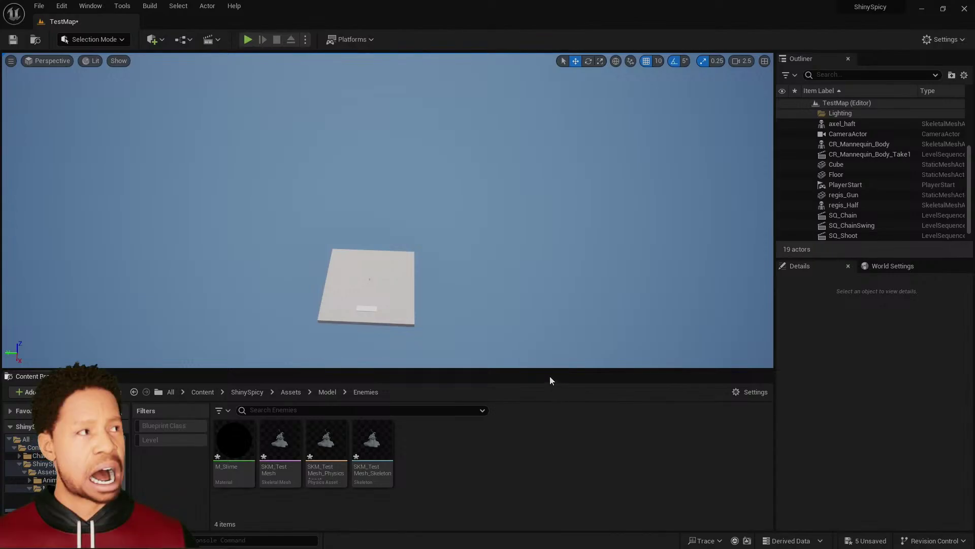
Check the newly imported SKM_TestMesh's material slots in the skeletal mesh editor, and minimize that editor
{"action": "left_click_drag", "start_coordinate": [974, 305], "coordinate": [443, 43]}
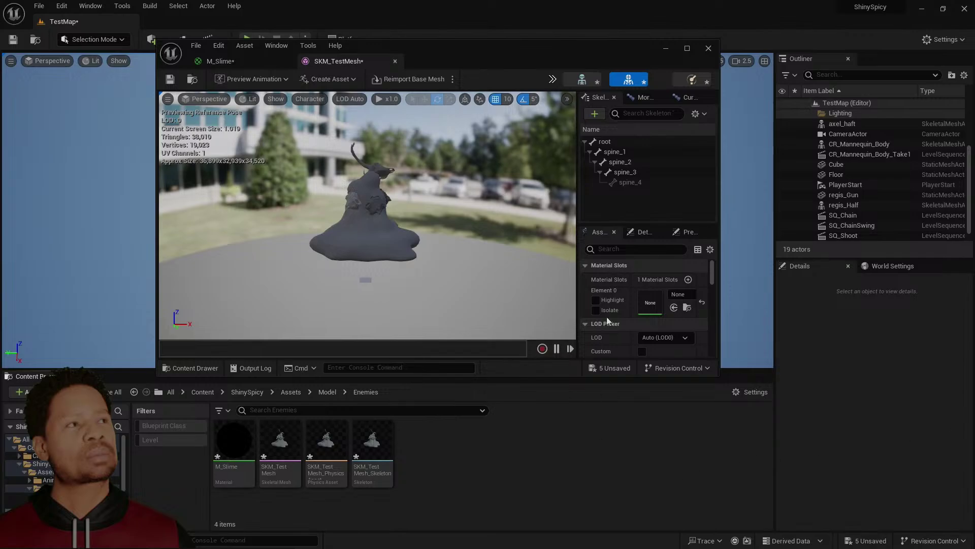
{"action": "left_click", "coordinate": [665, 48]}
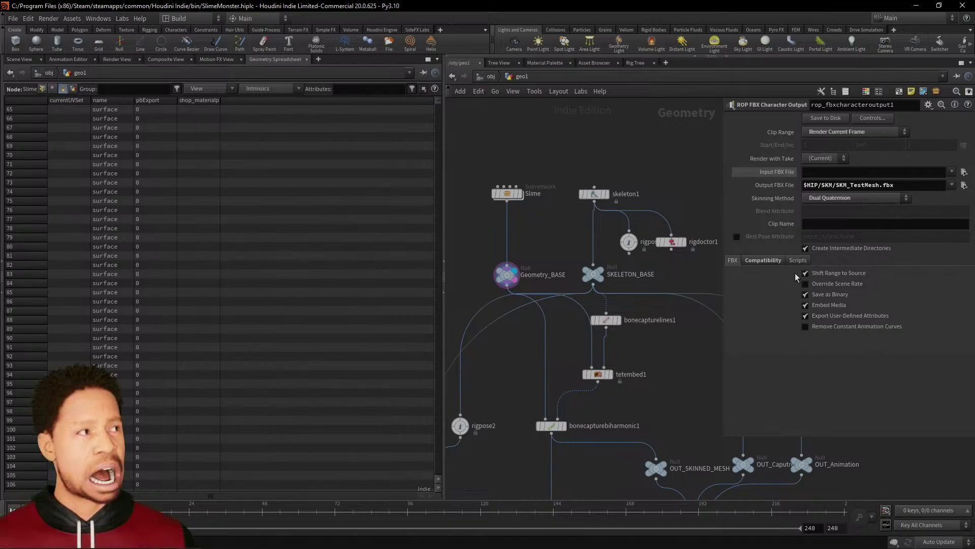
Switch back to Houdini and review rop_fbxcharacteroutput1's Compatibility, Scripts and FBX export settings
{"action": "left_click", "coordinate": [764, 261]}
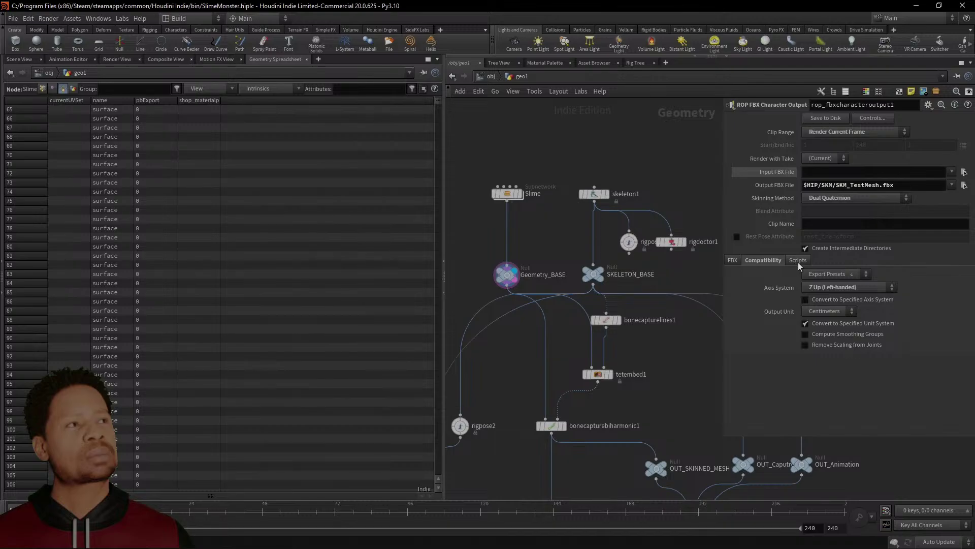
{"action": "left_click", "coordinate": [798, 261]}
{"action": "left_click", "coordinate": [764, 261]}
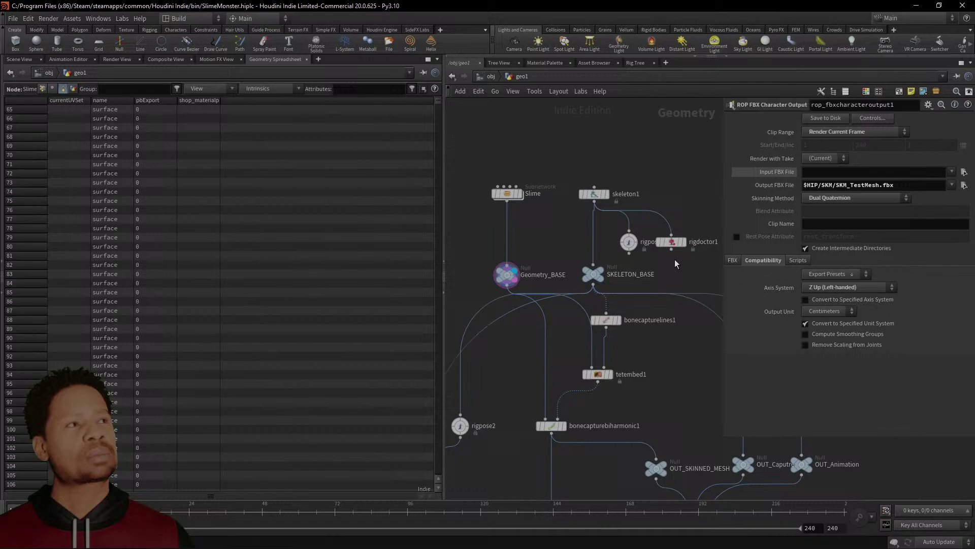
{"action": "left_click", "coordinate": [733, 260]}
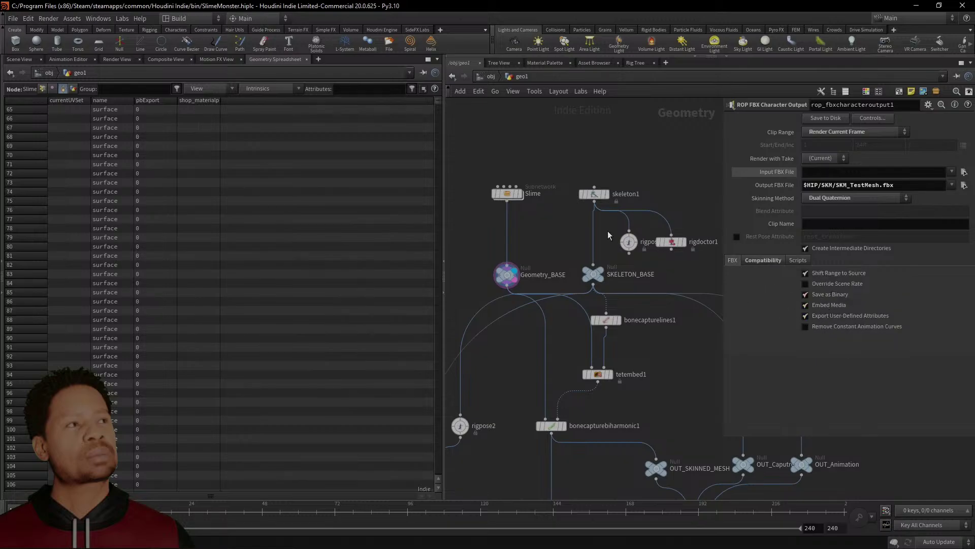
Find the skull primitives in the Slime subnetwork's spreadsheet and widen the shop_materialpath column to read their full material names
{"action": "scroll", "coordinate": [540, 240], "scroll_direction": "up", "scroll_amount": 5}
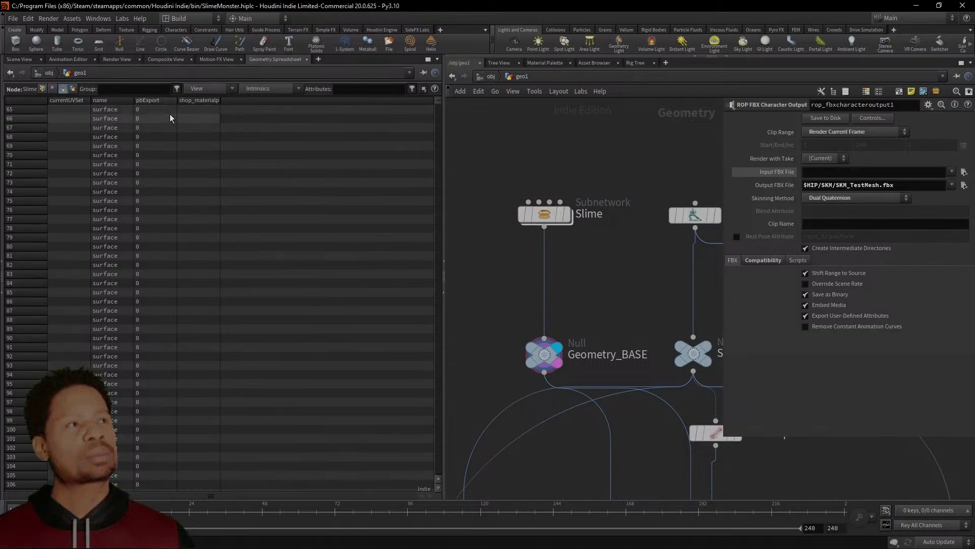
{"action": "scroll", "coordinate": [164, 111], "scroll_direction": "down", "scroll_amount": 20}
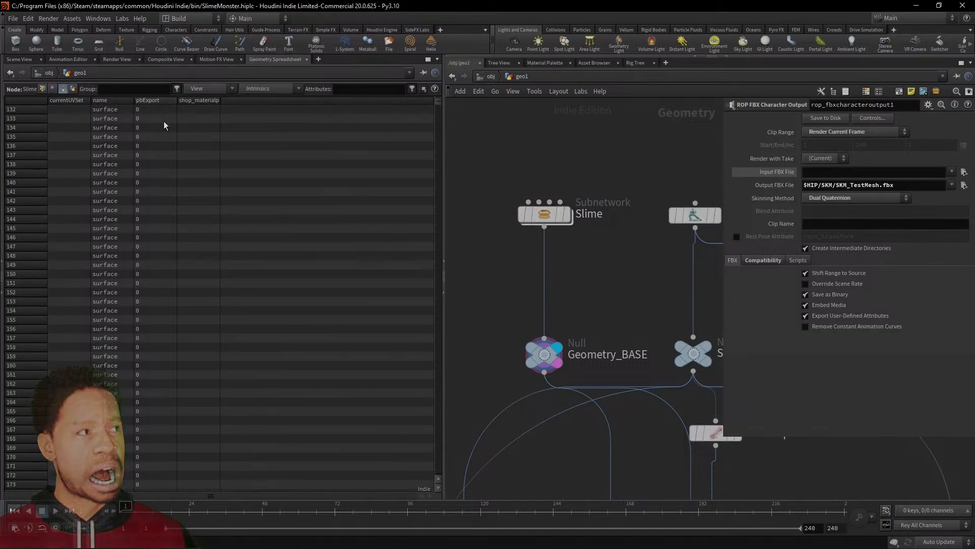
{"action": "scroll", "coordinate": [164, 123], "scroll_direction": "down", "scroll_amount": 20}
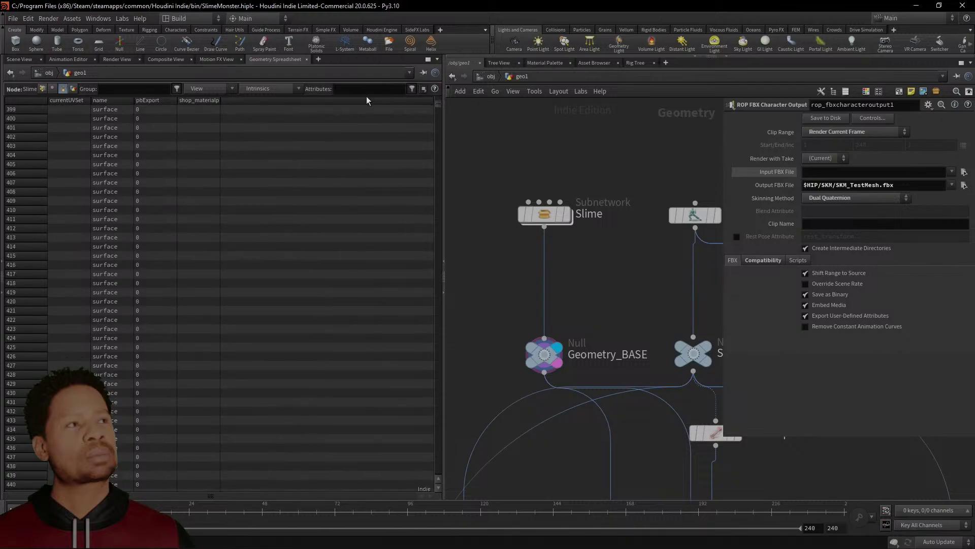
{"action": "left_click_drag", "start_coordinate": [438, 104], "coordinate": [388, 151]}
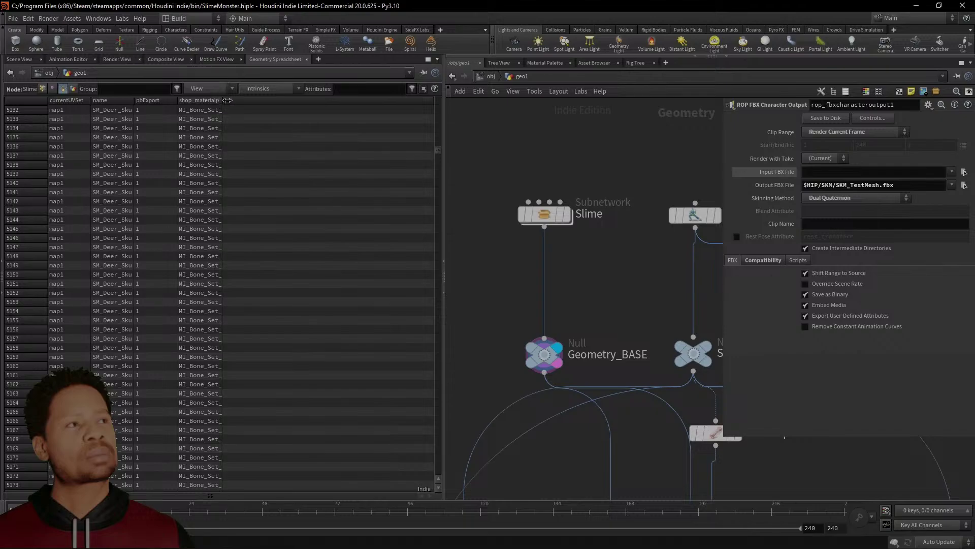
{"action": "left_click_drag", "start_coordinate": [226, 100], "coordinate": [309, 100]}
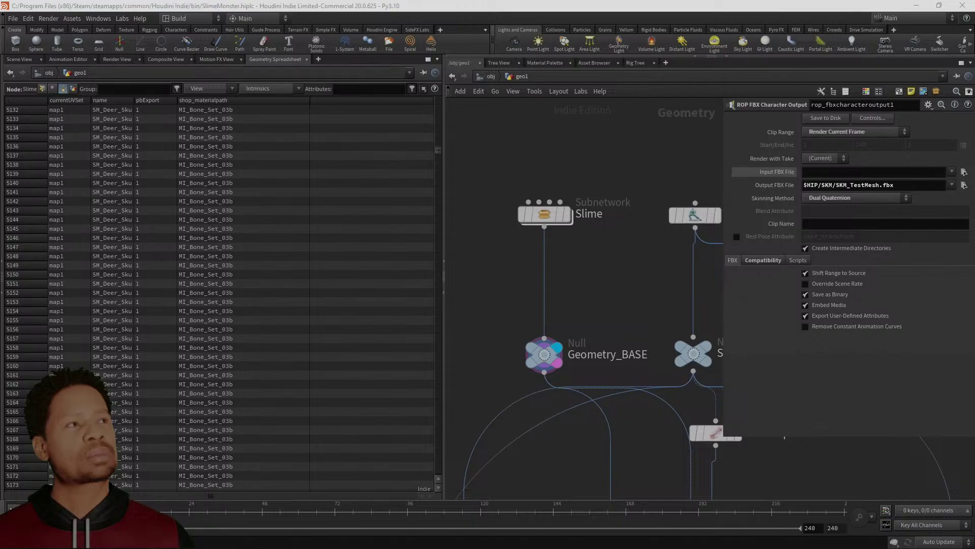
{"action": "scroll", "coordinate": [594, 261], "scroll_direction": "down", "scroll_amount": 1}
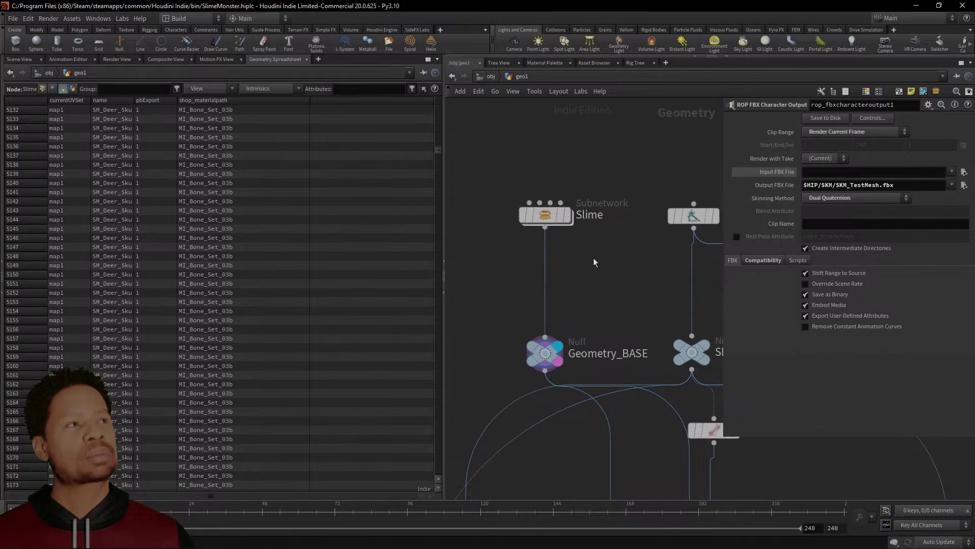
{"action": "key", "text": "Tab"}
{"action": "type", "text": "unreal"}
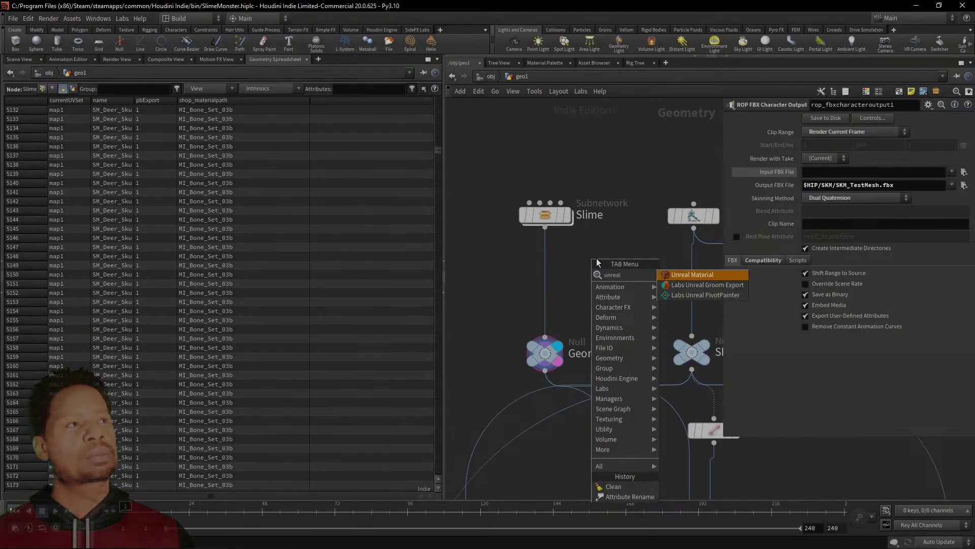
{"action": "key", "text": "Return"}
{"action": "left_click", "coordinate": [554, 284]}
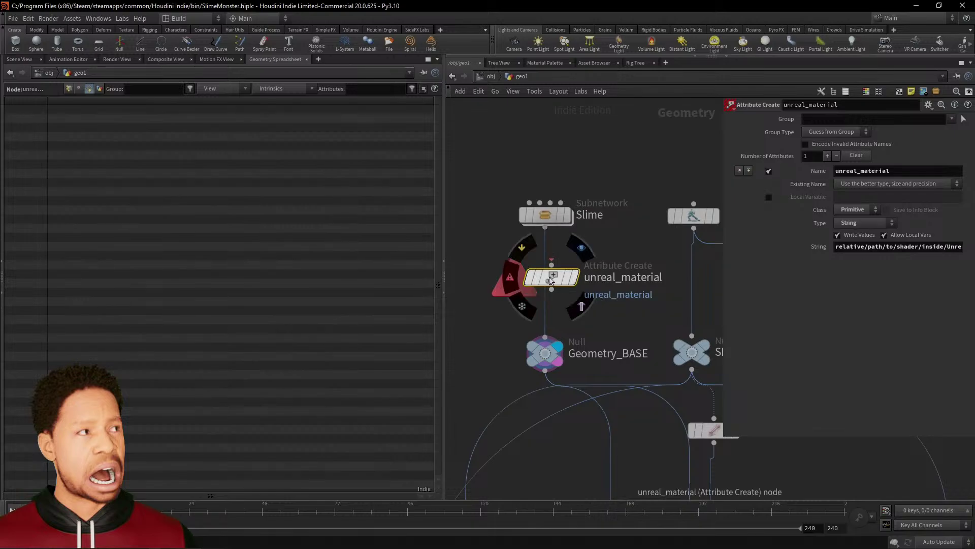
{"action": "left_click_drag", "start_coordinate": [555, 275], "coordinate": [587, 275]}
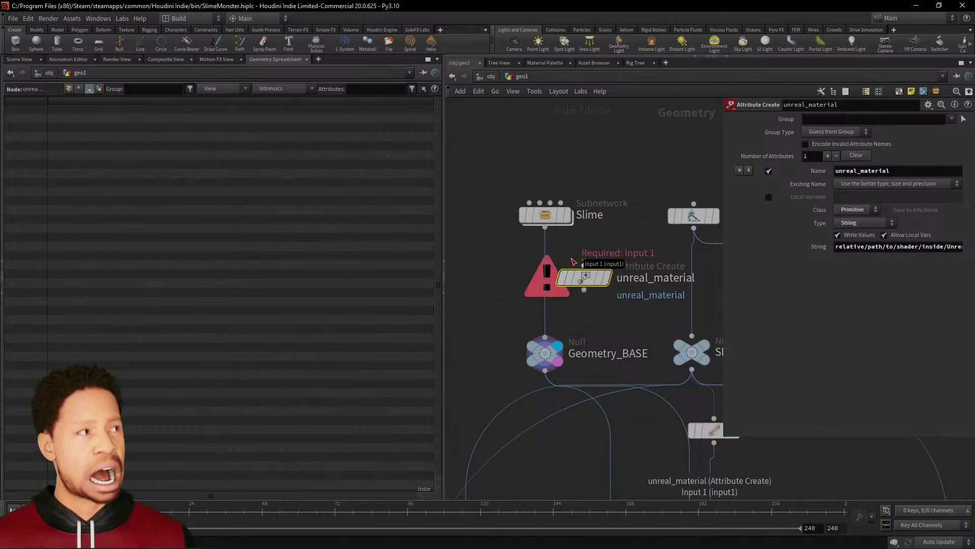
{"action": "key", "text": "Delete"}
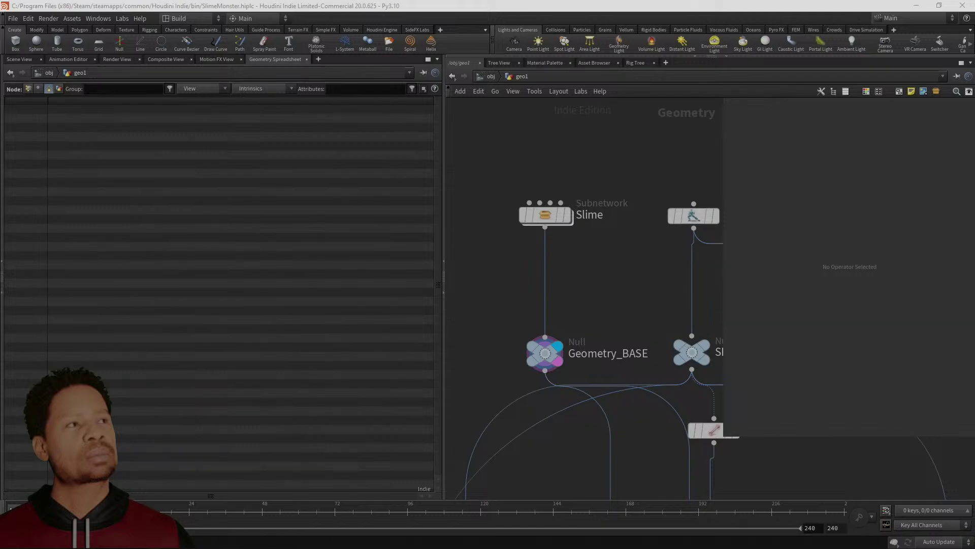
Inside the Slime subnetwork, move merge2 aside and insert a Color node between matchsize3 and merge2
{"action": "double_click", "coordinate": [529, 215]}
{"action": "middle_click_drag", "start_coordinate": [651, 361], "coordinate": [644, 407]}
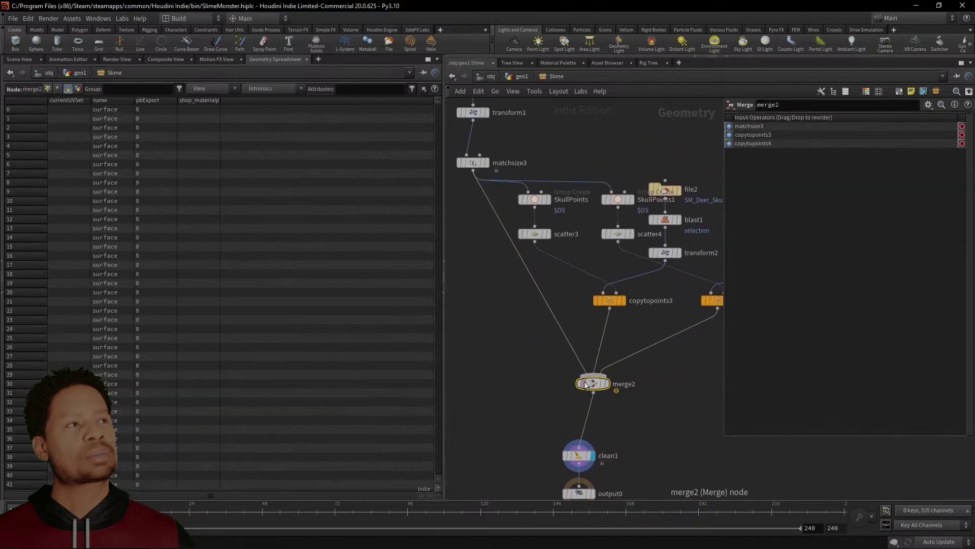
{"action": "left_click_drag", "start_coordinate": [593, 382], "coordinate": [498, 384]}
{"action": "key", "text": "Tab"}
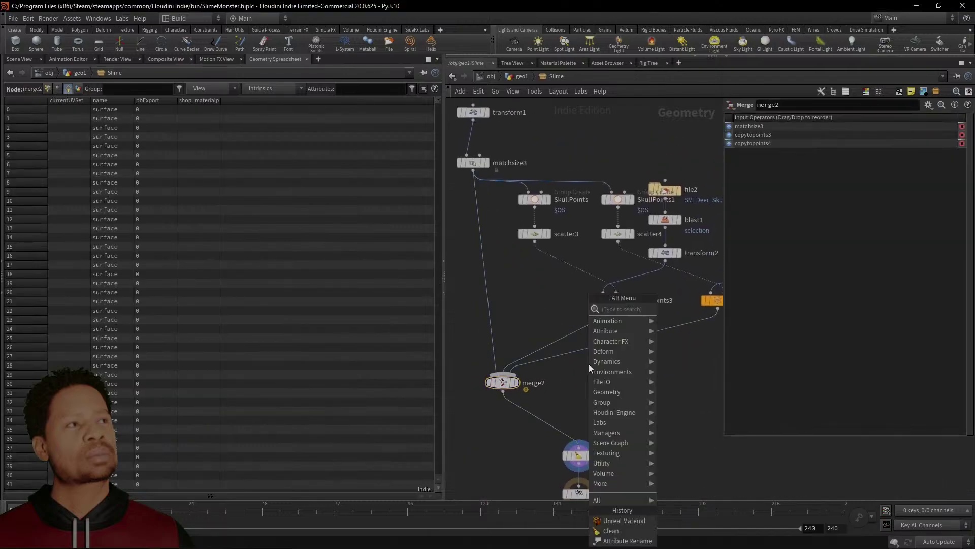
{"action": "mouse_move", "coordinate": [590, 365]}
{"action": "type", "text": "Color"}
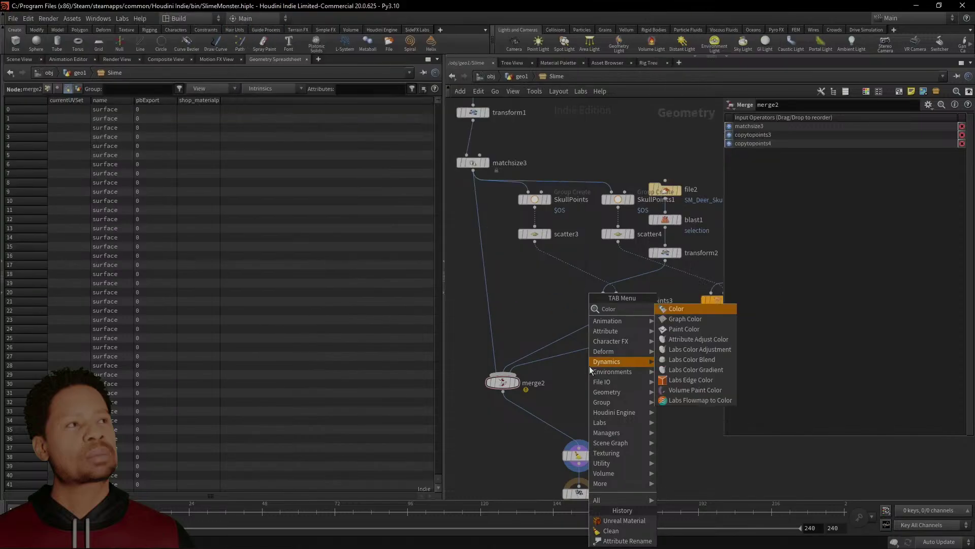
{"action": "key", "text": "Return"}
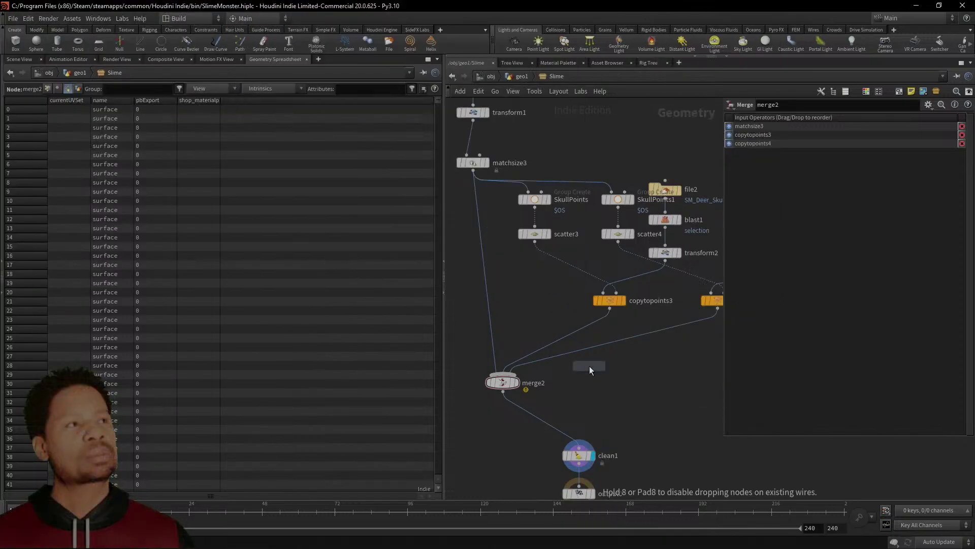
{"action": "left_click", "coordinate": [610, 382]}
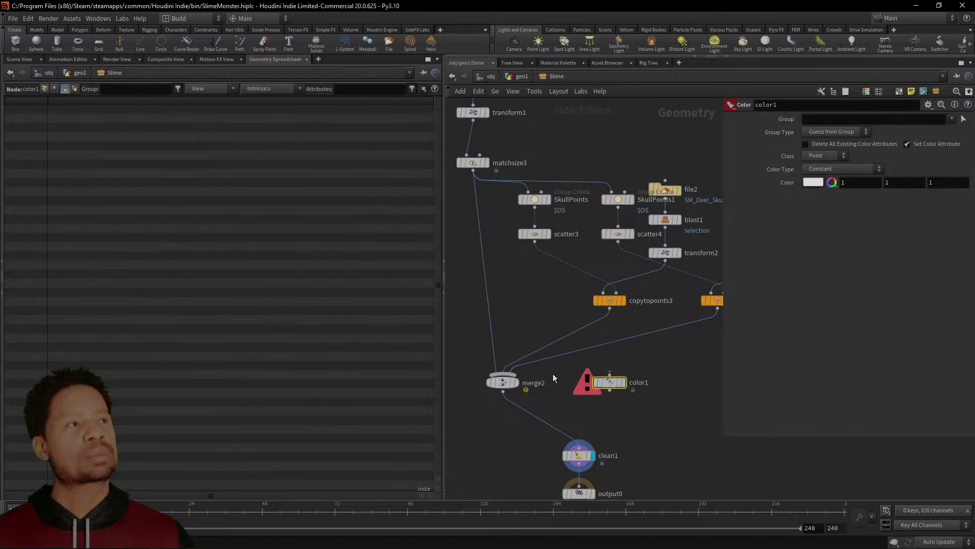
{"action": "left_click_drag", "start_coordinate": [618, 391], "coordinate": [498, 299]}
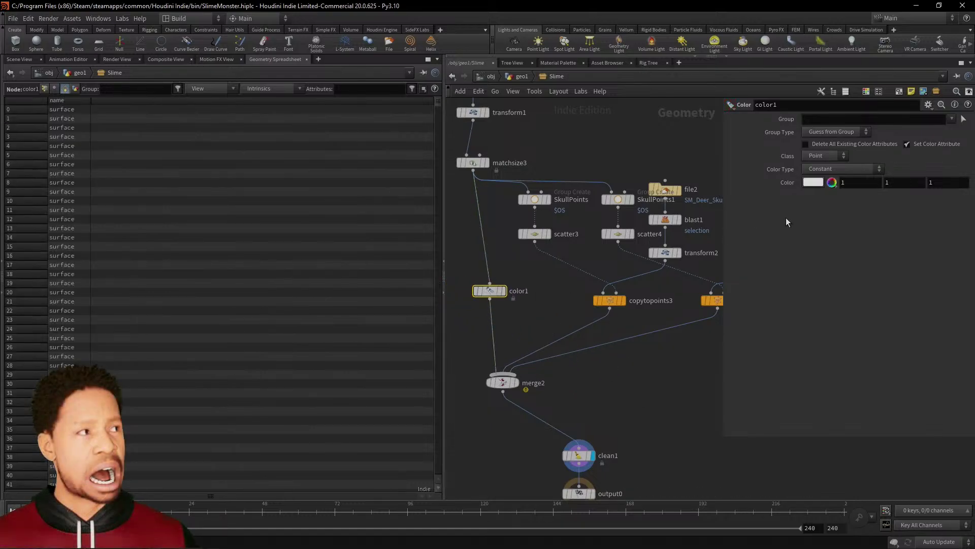
Set color1's constant colour to a near-black 0.0125 on all channels and close the colour editor
{"action": "left_click", "coordinate": [815, 183]}
{"action": "left_click", "coordinate": [780, 112]}
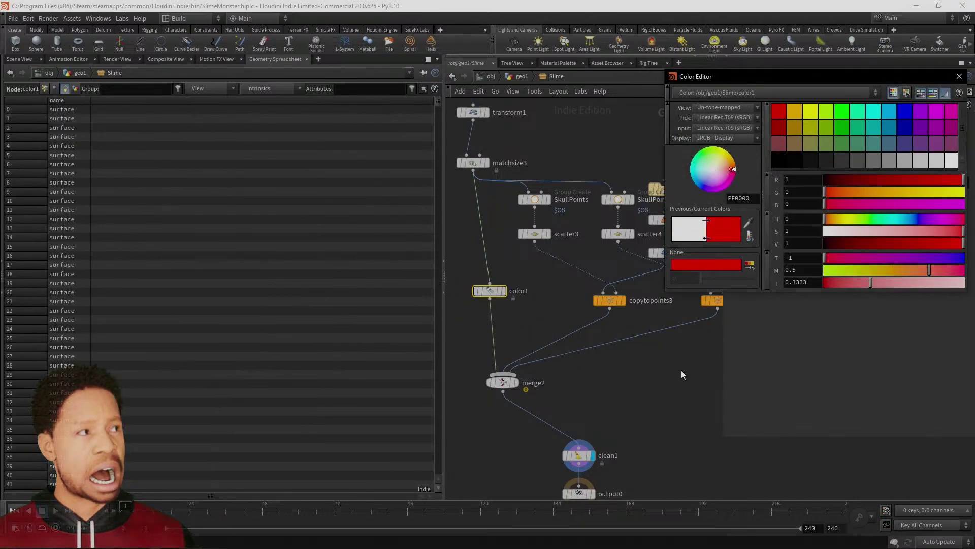
{"action": "left_click", "coordinate": [802, 165]}
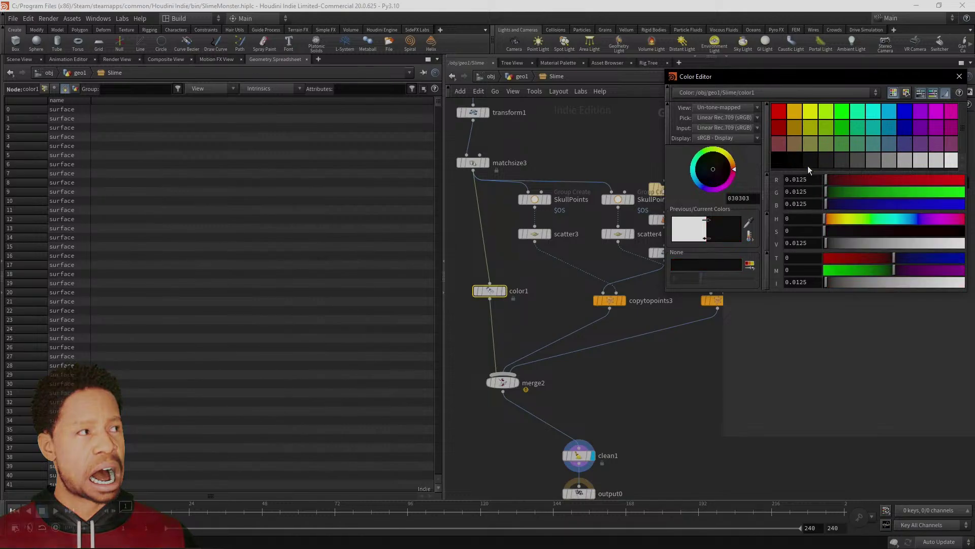
{"action": "left_click", "coordinate": [617, 410]}
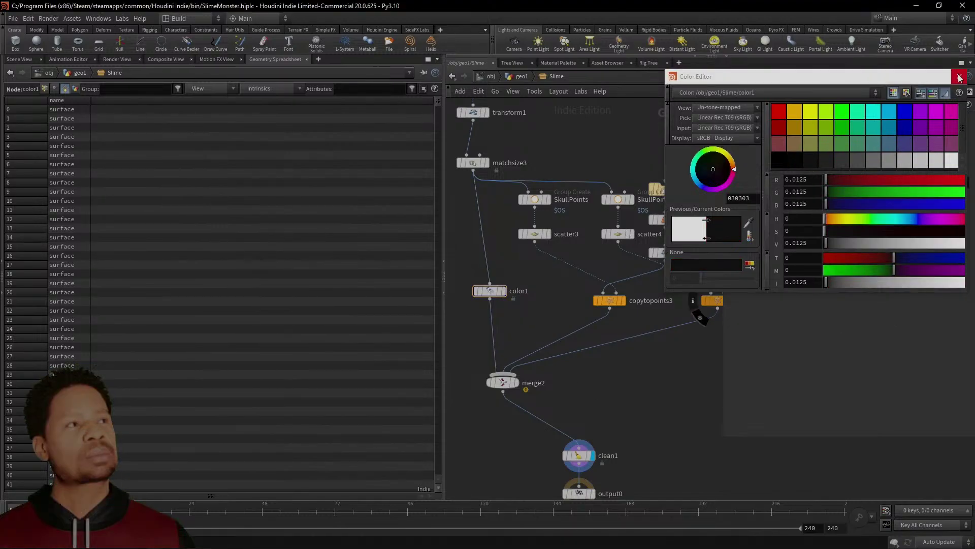
{"action": "key", "text": "Escape"}
Add a second Merge node below the skull copies, combining copytopoints3 and copytopoints4
{"action": "key", "text": "Tab"}
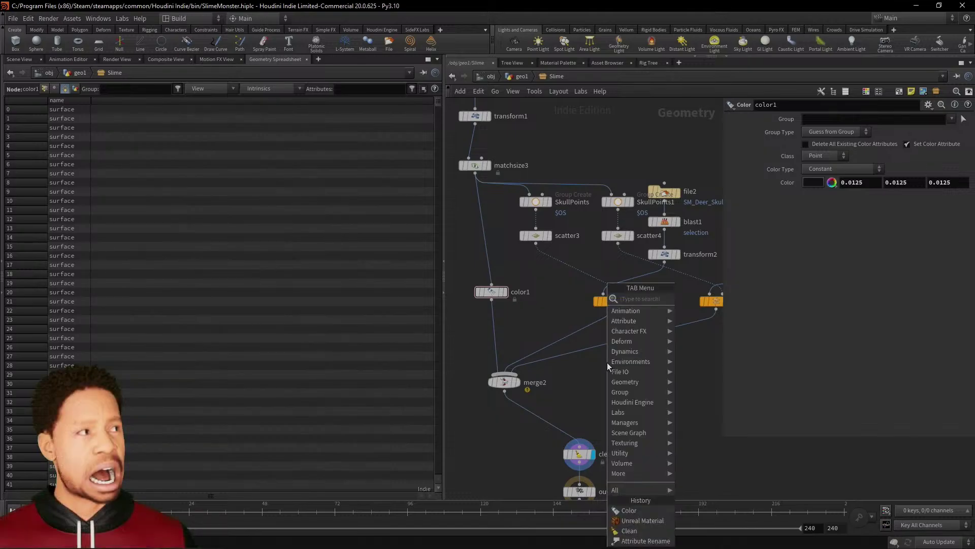
{"action": "type", "text": "mer"}
{"action": "key", "text": "Return"}
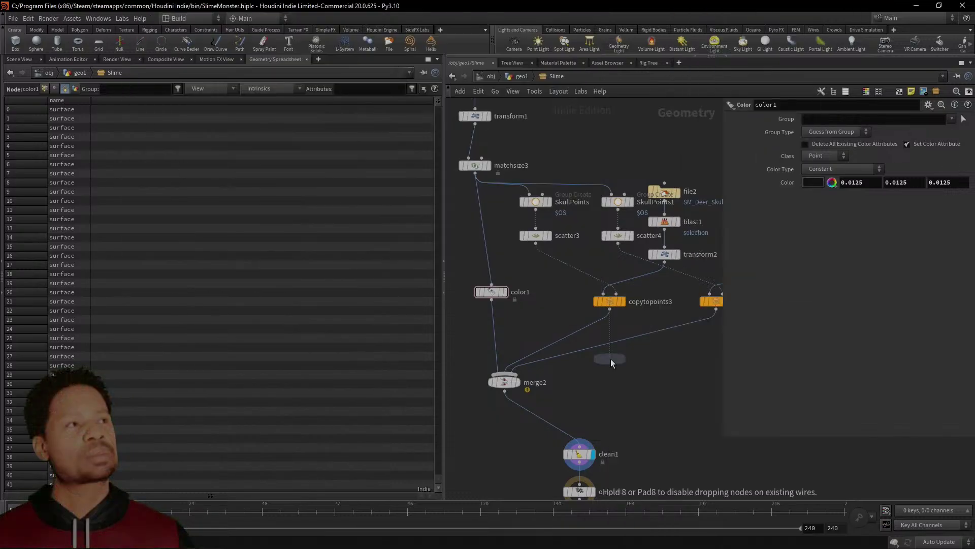
{"action": "left_click", "coordinate": [611, 359]}
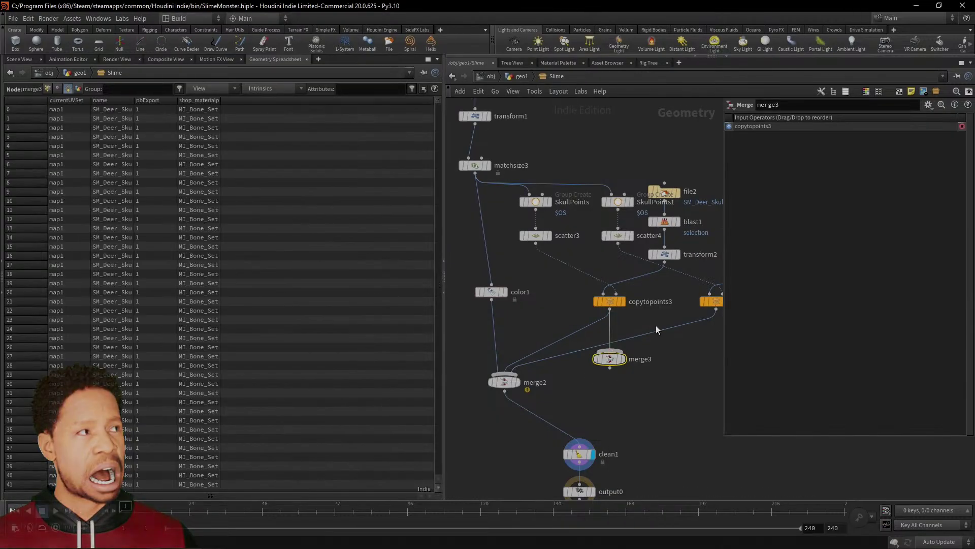
{"action": "left_click", "coordinate": [716, 309]}
{"action": "left_click", "coordinate": [609, 350]}
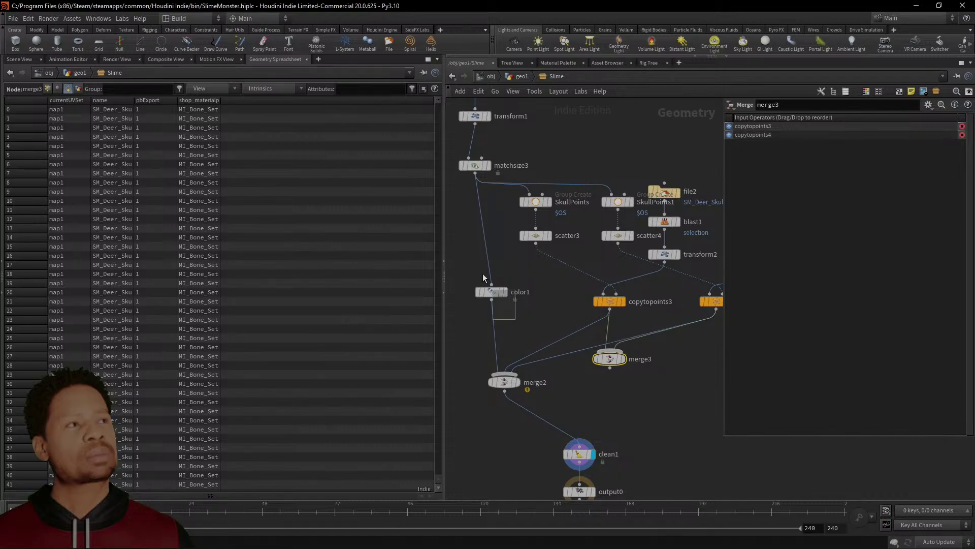
Duplicate color1 onto the output of merge3 and set the copy's colour to mid grey, 0.5 on all channels
{"action": "left_click", "coordinate": [492, 292]}
{"action": "key", "text": "ctrl+c"}
{"action": "key", "text": "ctrl+v"}
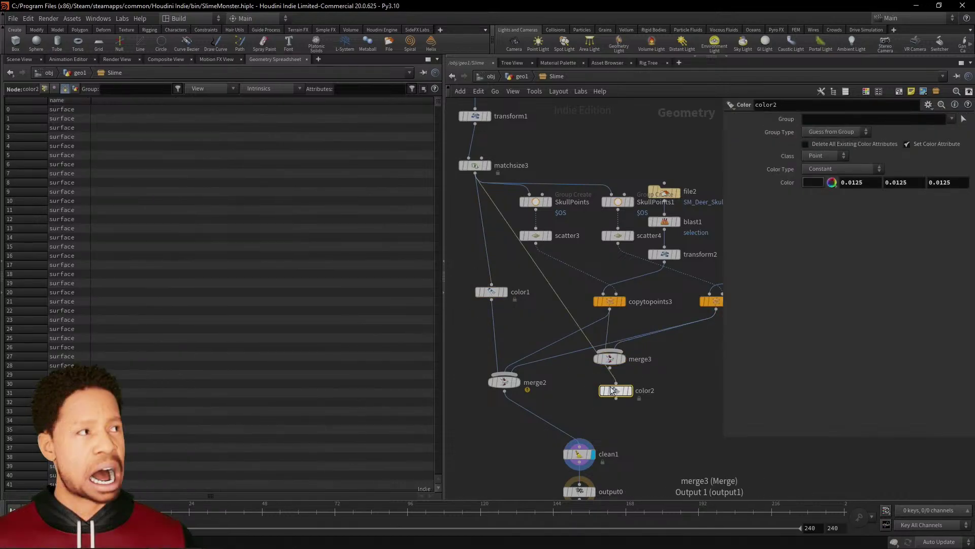
{"action": "mouse_move", "coordinate": [613, 388]}
{"action": "left_mouse_down"}
{"action": "mouse_move", "coordinate": [610, 366]}
{"action": "mouse_move", "coordinate": [604, 395]}
{"action": "left_mouse_up"}
{"action": "left_click", "coordinate": [831, 182]}
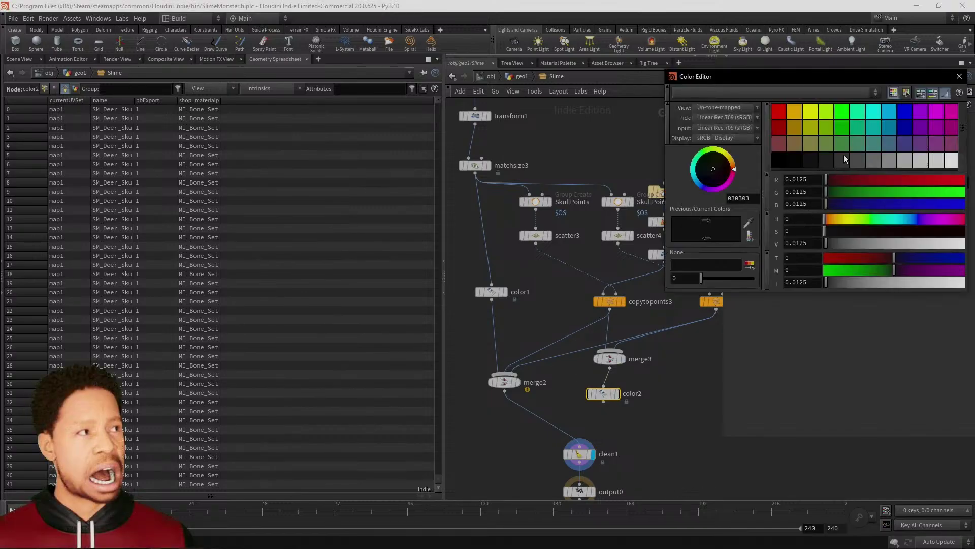
{"action": "left_click", "coordinate": [905, 161]}
{"action": "left_click", "coordinate": [651, 301]}
Replace the two direct skull connections into merge2 with a single connection from color2
{"action": "left_click", "coordinate": [603, 401]}
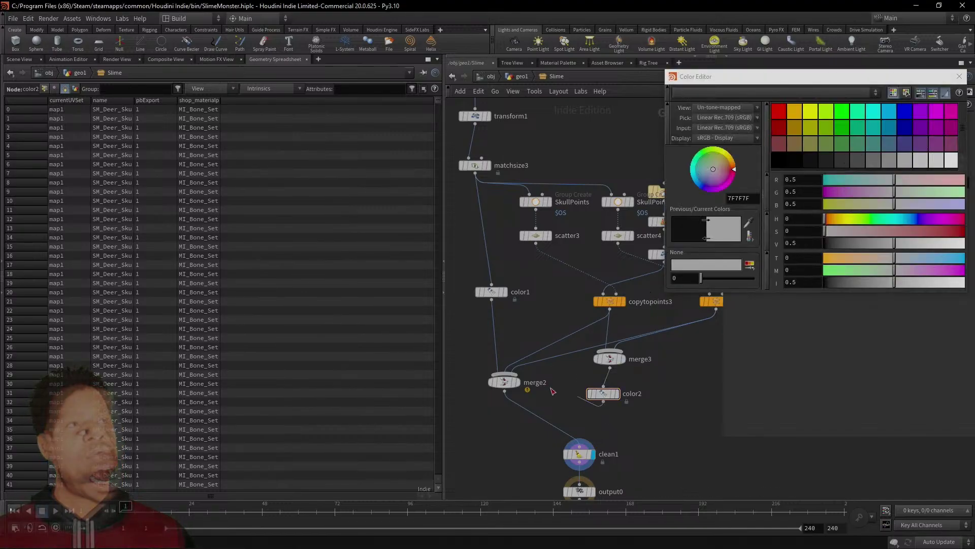
{"action": "key", "text": "Escape"}
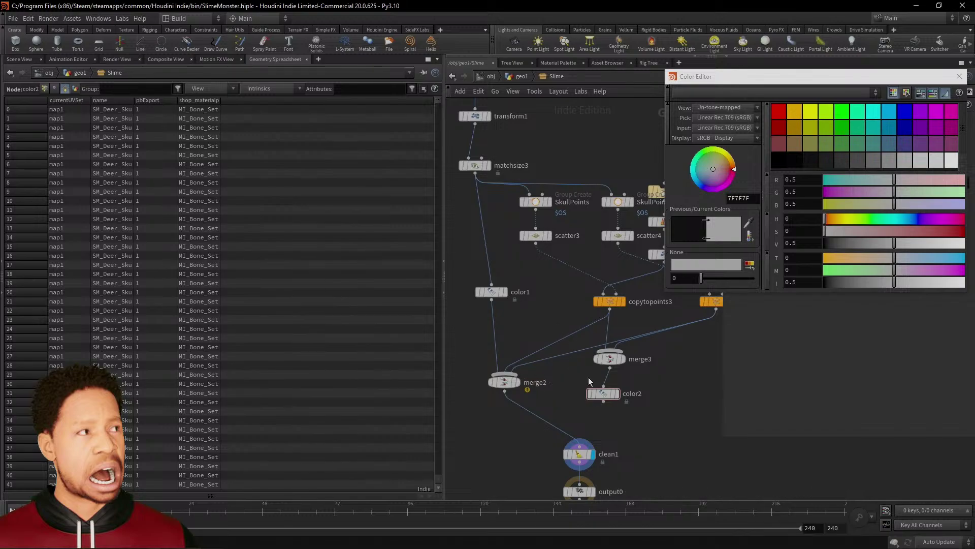
{"action": "left_click_drag", "start_coordinate": [565, 328], "coordinate": [568, 363]}
{"action": "left_click_drag", "start_coordinate": [603, 401], "coordinate": [504, 380]}
{"action": "left_click", "coordinate": [504, 380]}
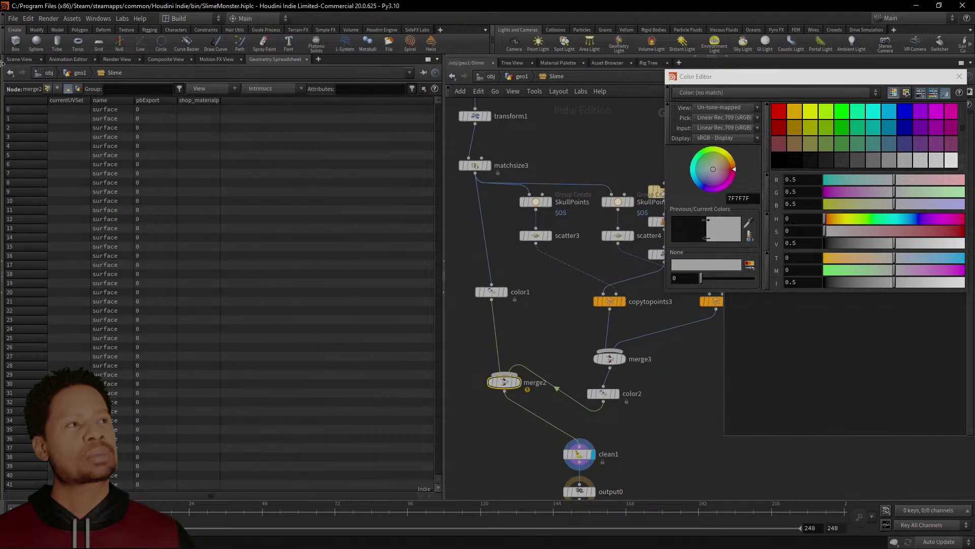
Switch to the 3D scene view and display merge2's coloured slime and skulls
{"action": "left_click", "coordinate": [21, 59]}
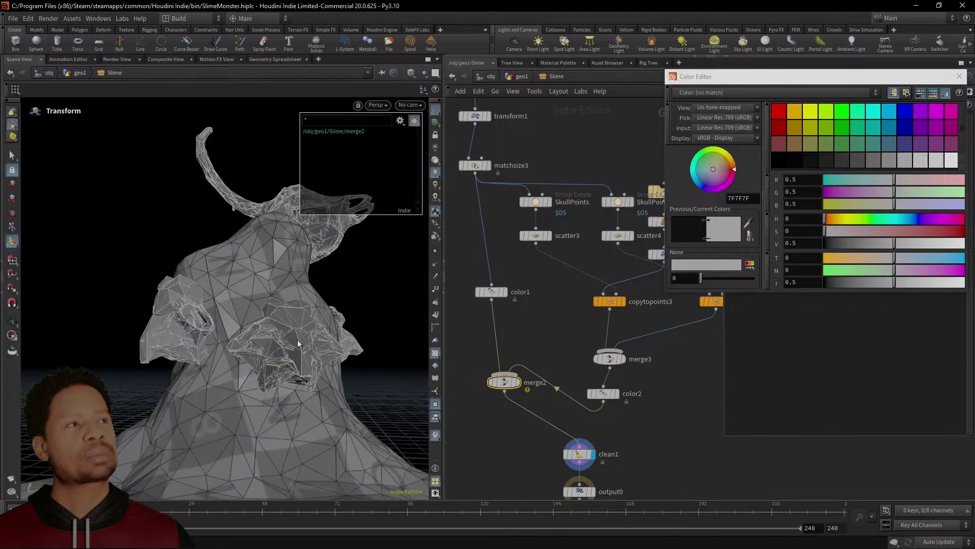
{"action": "left_click", "coordinate": [434, 353]}
{"action": "left_click_drag", "start_coordinate": [371, 312], "coordinate": [399, 351], "text": "alt"}
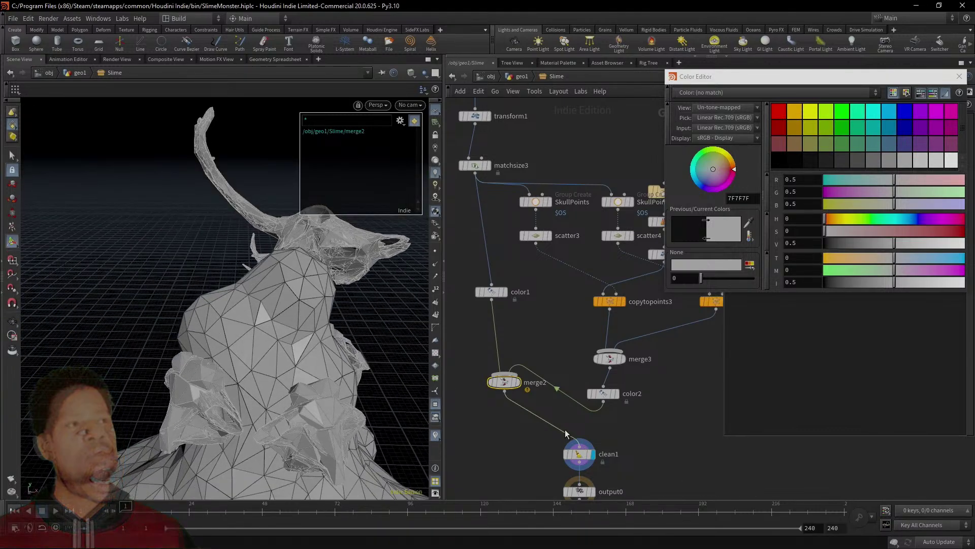
{"action": "mouse_move", "coordinate": [505, 383]}
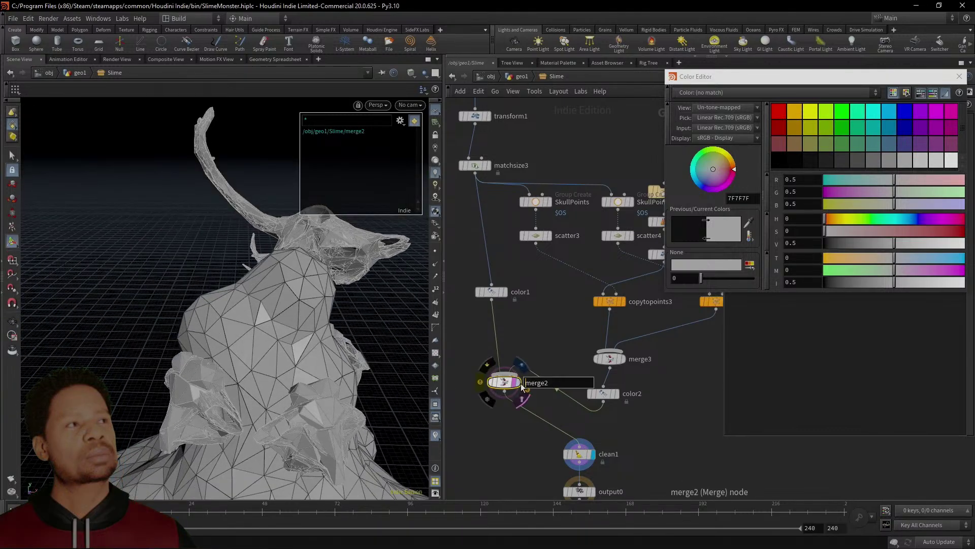
{"action": "left_click", "coordinate": [517, 381]}
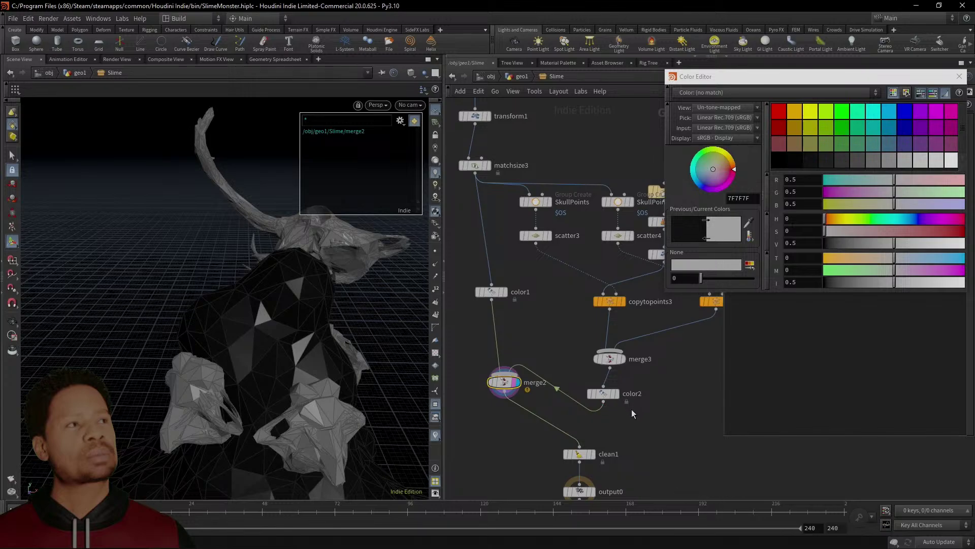
Close the colour editor and check merge2's node info for its warning and attribute list
{"action": "middle_click_drag", "start_coordinate": [681, 429], "coordinate": [647, 345]}
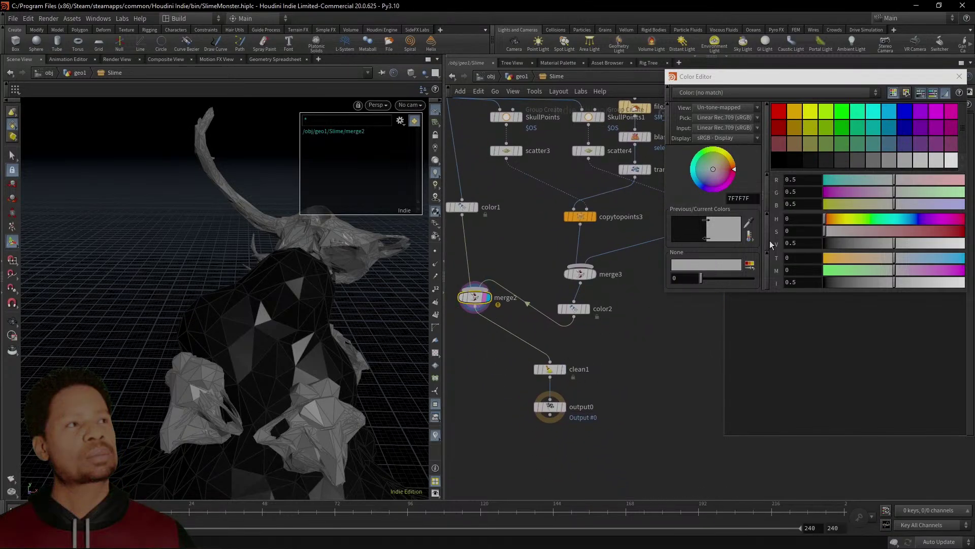
{"action": "left_click", "coordinate": [959, 77]}
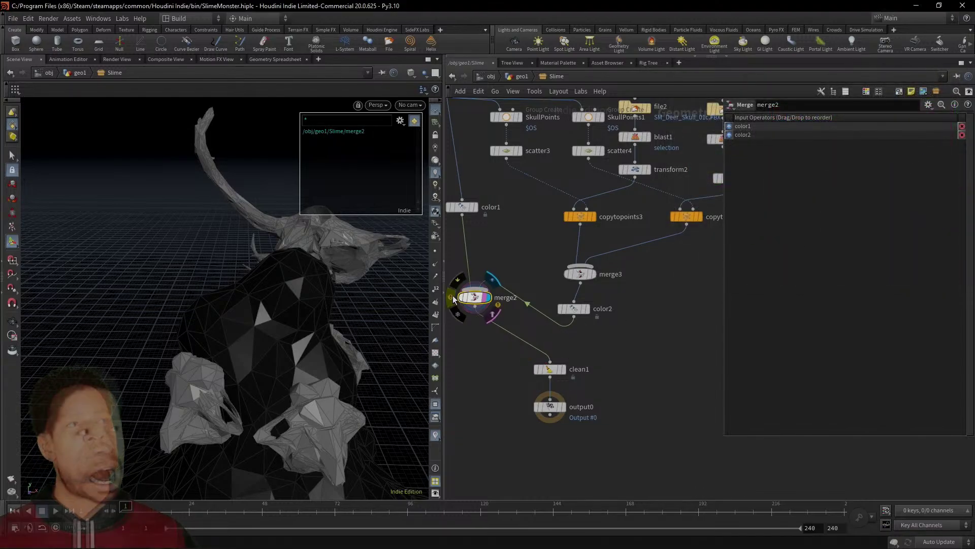
{"action": "left_click", "coordinate": [452, 296]}
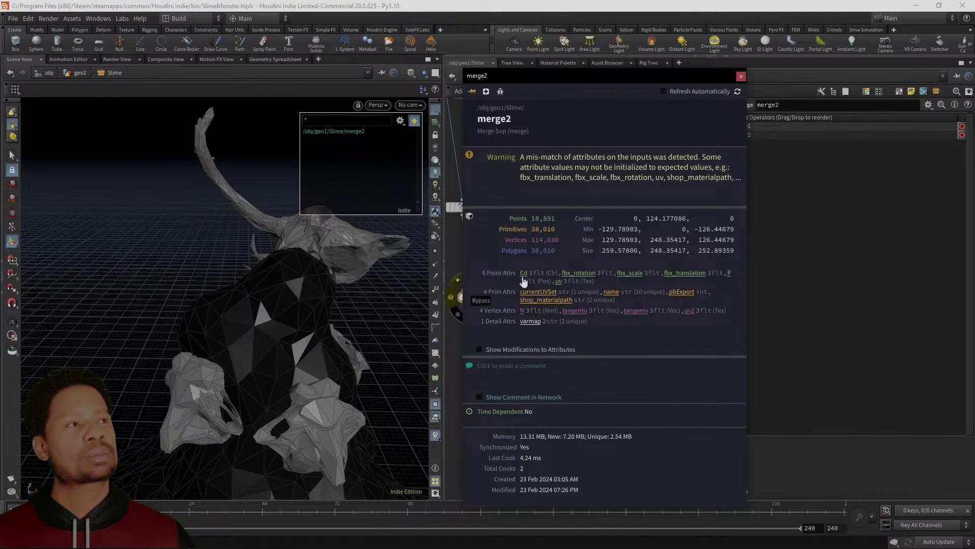
{"action": "left_click", "coordinate": [741, 76]}
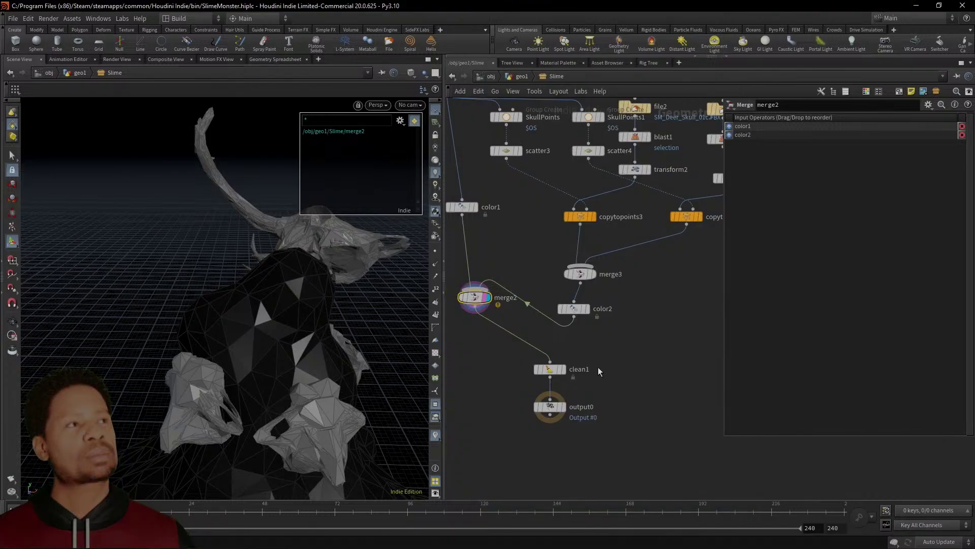
Add ^Cd to clean1's Remove Attribs pattern so the colour attribute is kept
{"action": "left_click", "coordinate": [548, 369]}
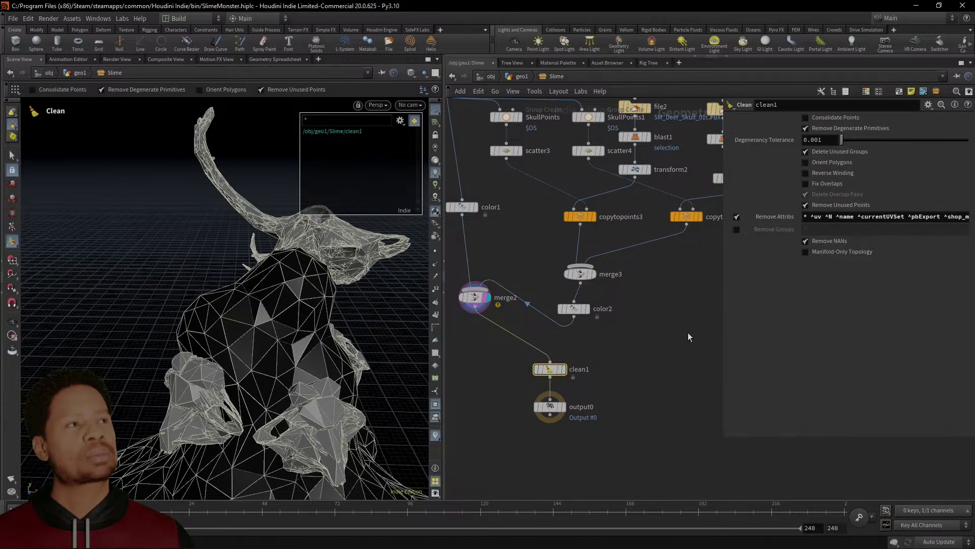
{"action": "left_click", "coordinate": [811, 217]}
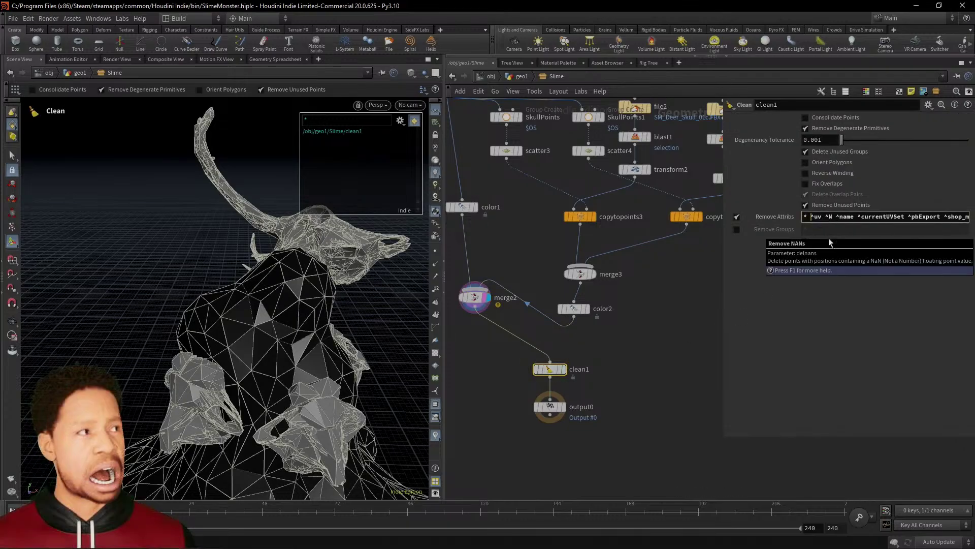
{"action": "type", "text": "^ CD"}
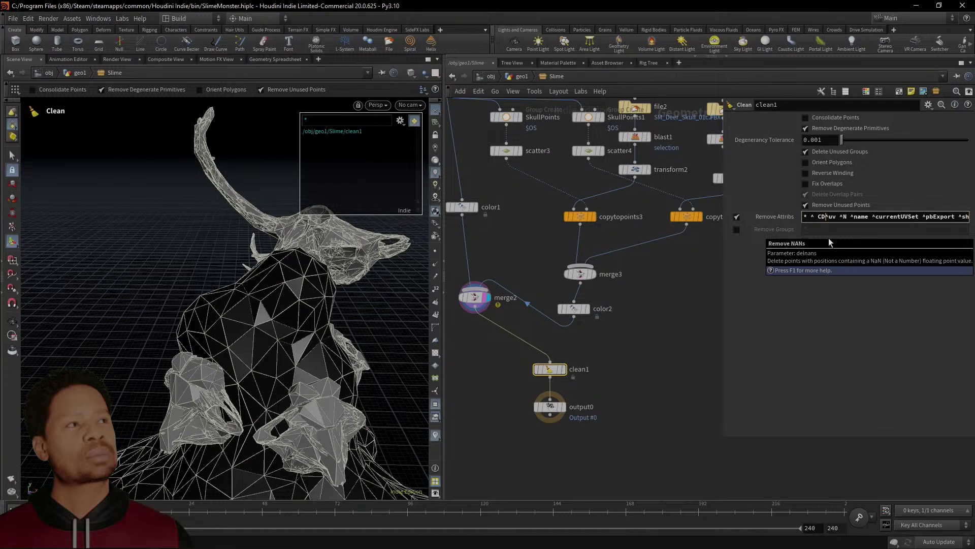
{"action": "key", "text": "BackSpace"}
{"action": "type", "text": "d"}
{"action": "key", "text": "Left"}
{"action": "key", "text": "BackSpace"}
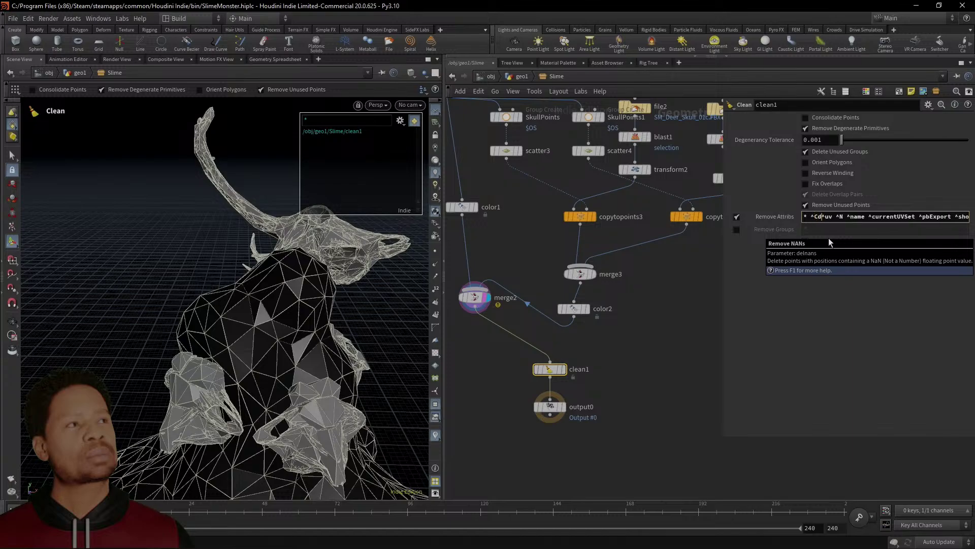
{"action": "key", "text": "Return"}
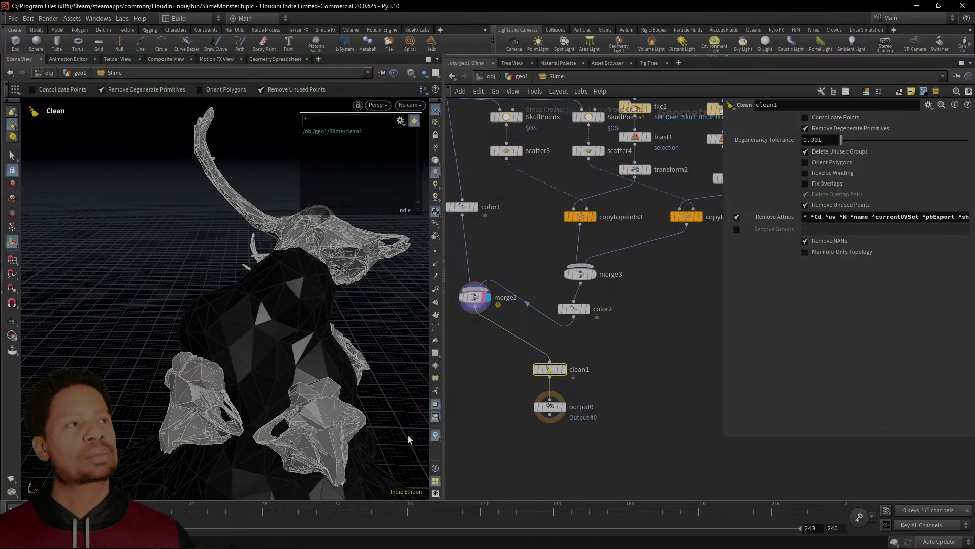
{"action": "left_click", "coordinate": [642, 397]}
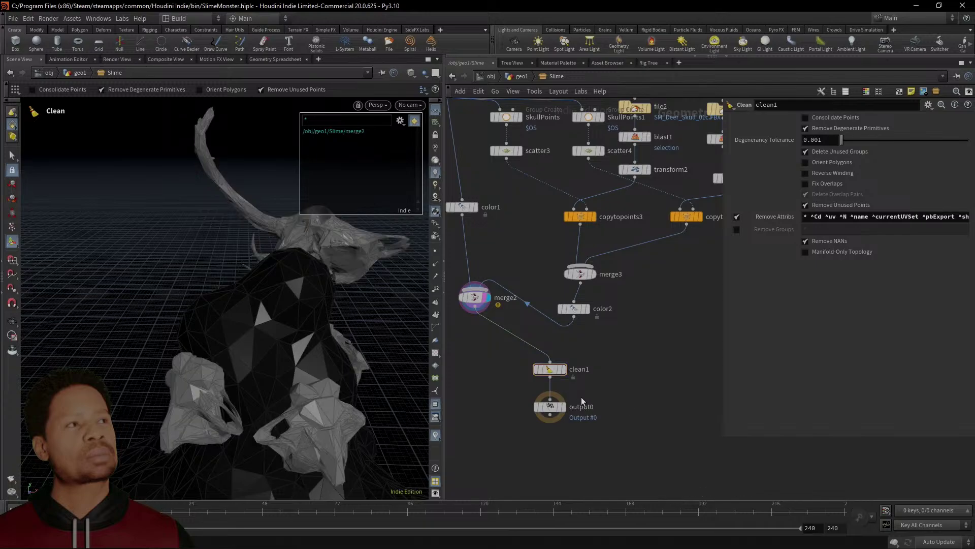
Display the output0 node's result inside the Slime subnetwork
{"action": "left_click", "coordinate": [565, 407]}
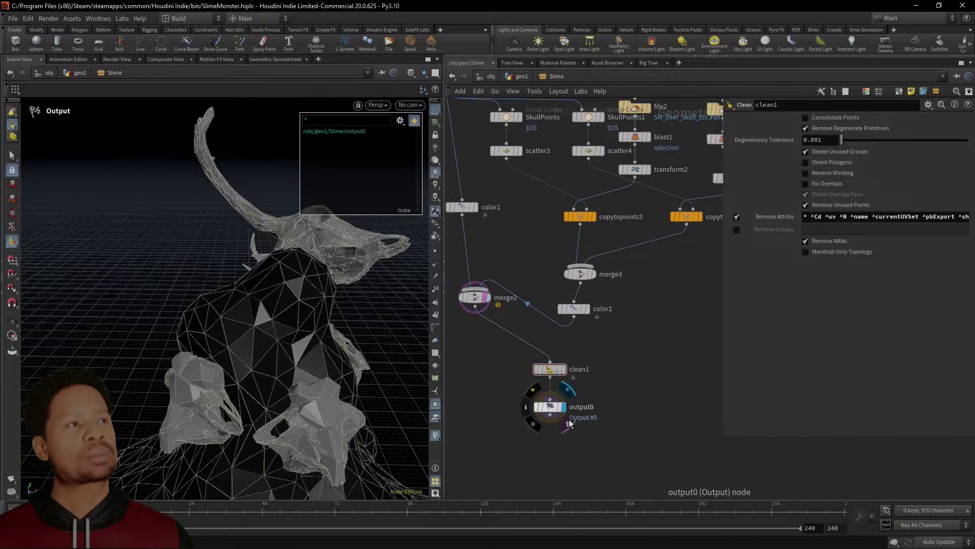
{"action": "left_click", "coordinate": [553, 407]}
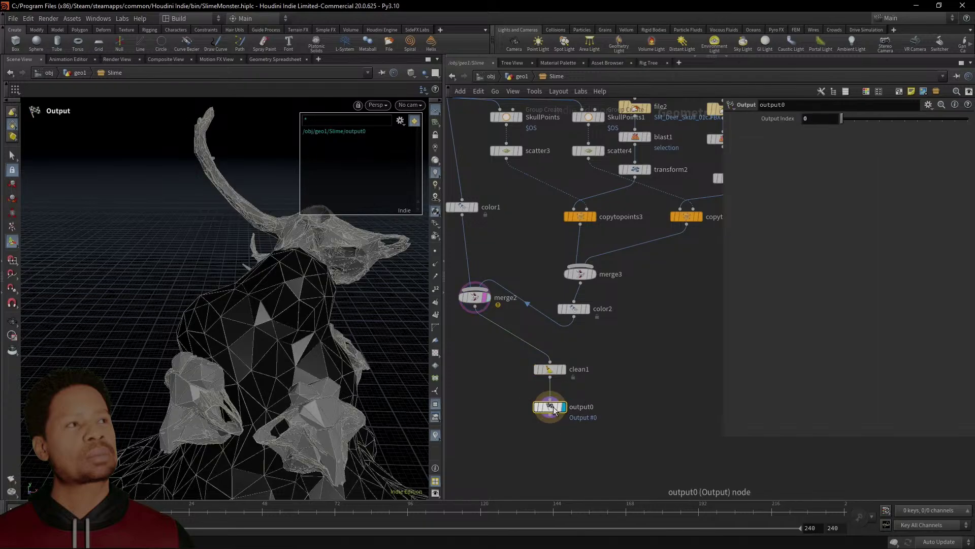
{"action": "left_click", "coordinate": [663, 370]}
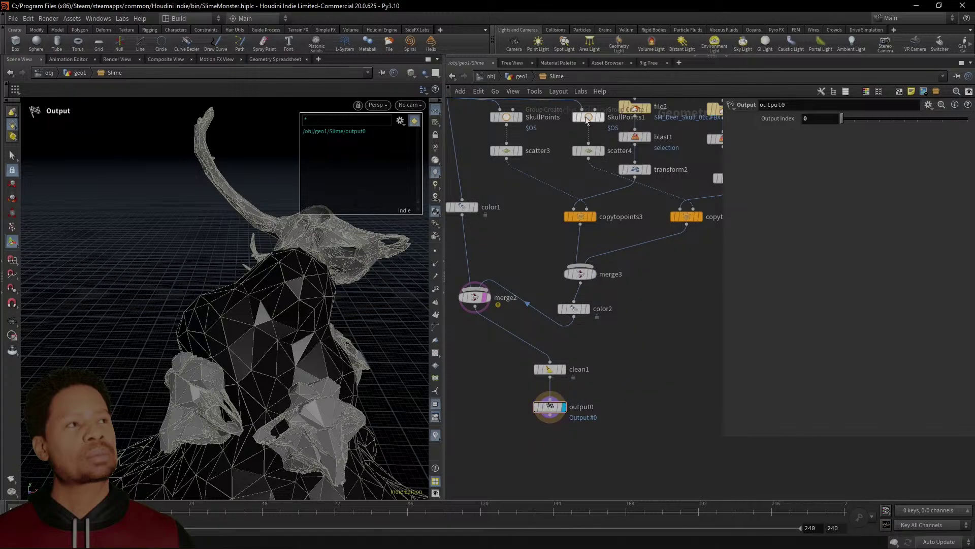
Return to the geo1 network and set the viewport shading to Smooth Wire Shaded to inspect the monster
{"action": "left_click", "coordinate": [518, 77]}
{"action": "scroll", "coordinate": [581, 311], "scroll_direction": "down", "scroll_amount": 2}
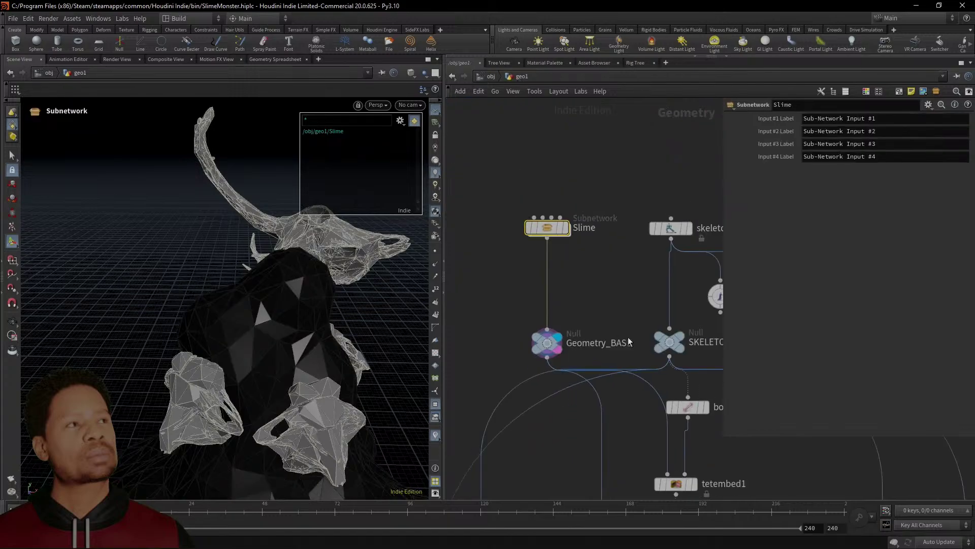
{"action": "left_click", "coordinate": [425, 76]}
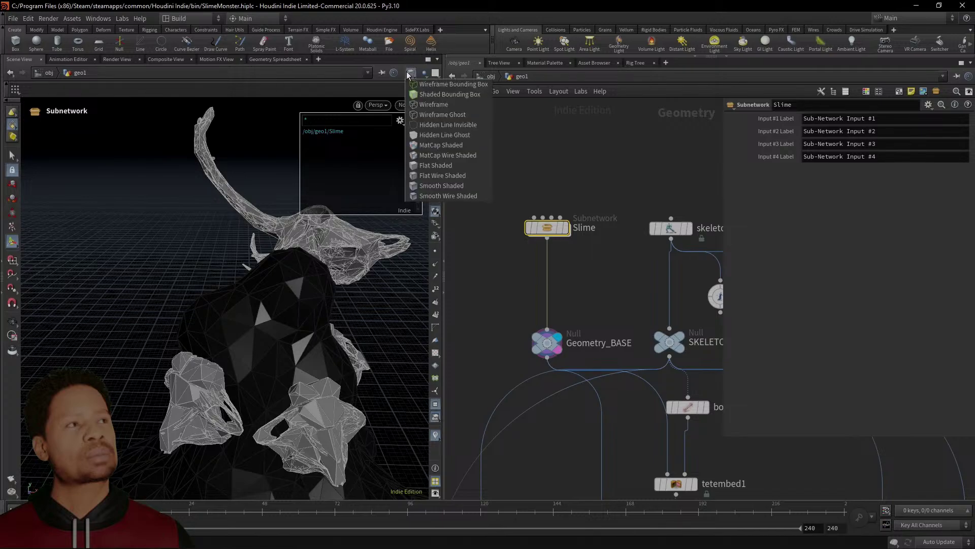
{"action": "left_click", "coordinate": [434, 198]}
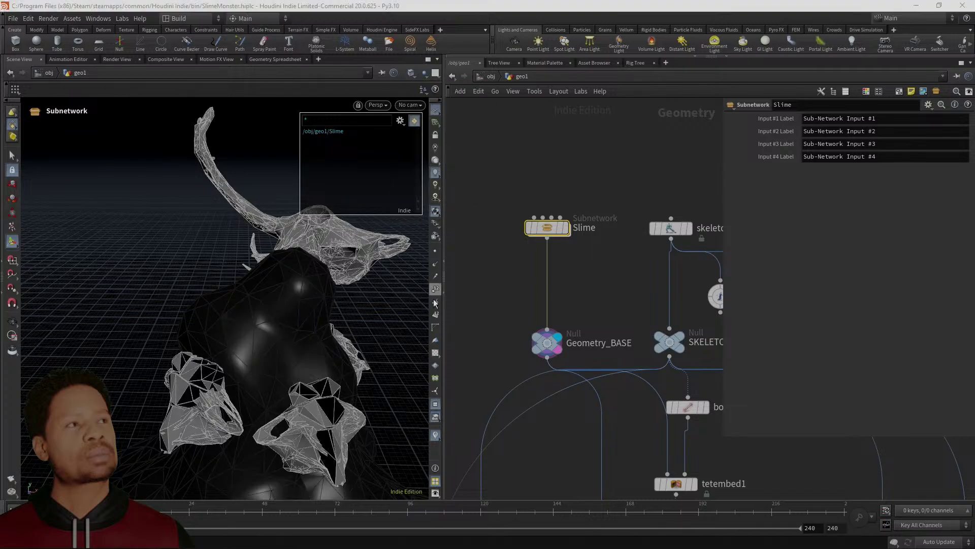
{"action": "key", "text": "Escape"}
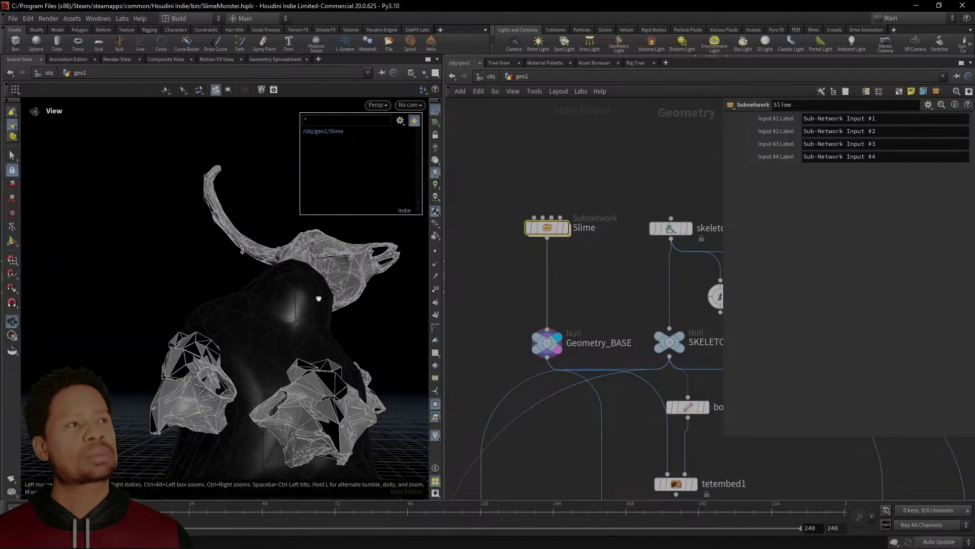
{"action": "left_click_drag", "start_coordinate": [322, 289], "coordinate": [356, 348]}
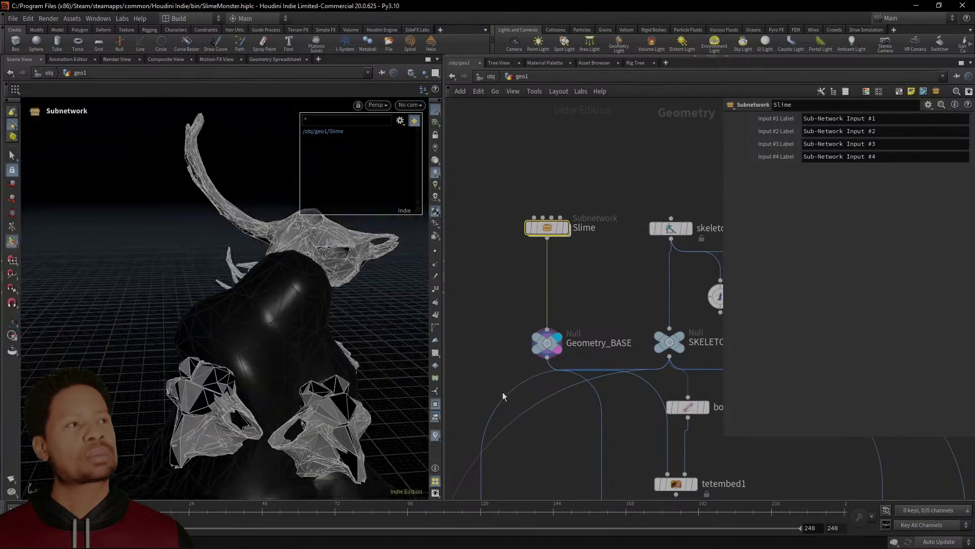
Save rop_fbxcharacteroutput1's FBX to disk and turn off its Convert to Specified Unit System option
{"action": "scroll", "coordinate": [644, 446], "scroll_direction": "down", "scroll_amount": 3}
{"action": "middle_click_drag", "start_coordinate": [627, 422], "coordinate": [447, 211]}
{"action": "scroll", "coordinate": [549, 241], "scroll_direction": "down", "scroll_amount": 3}
{"action": "scroll", "coordinate": [582, 375], "scroll_direction": "up", "scroll_amount": 3}
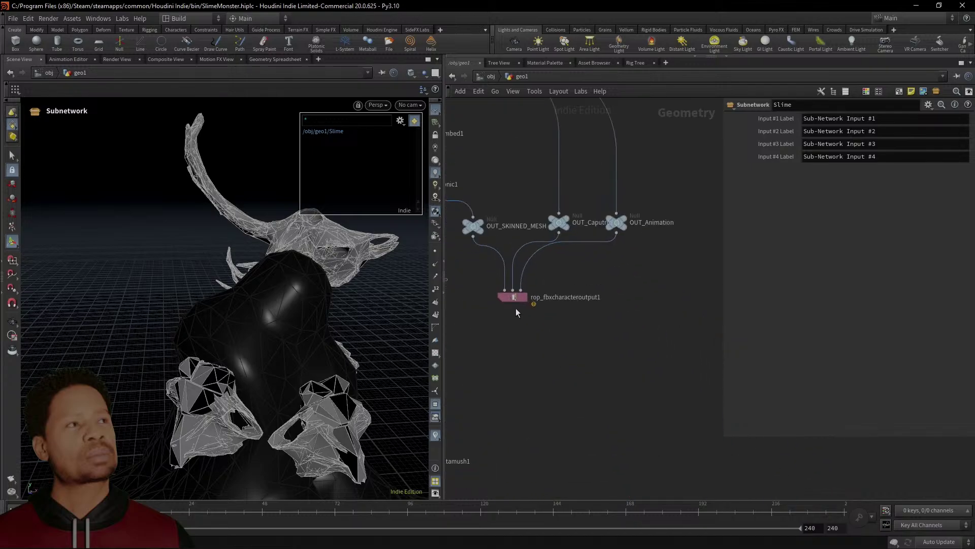
{"action": "left_click", "coordinate": [516, 297]}
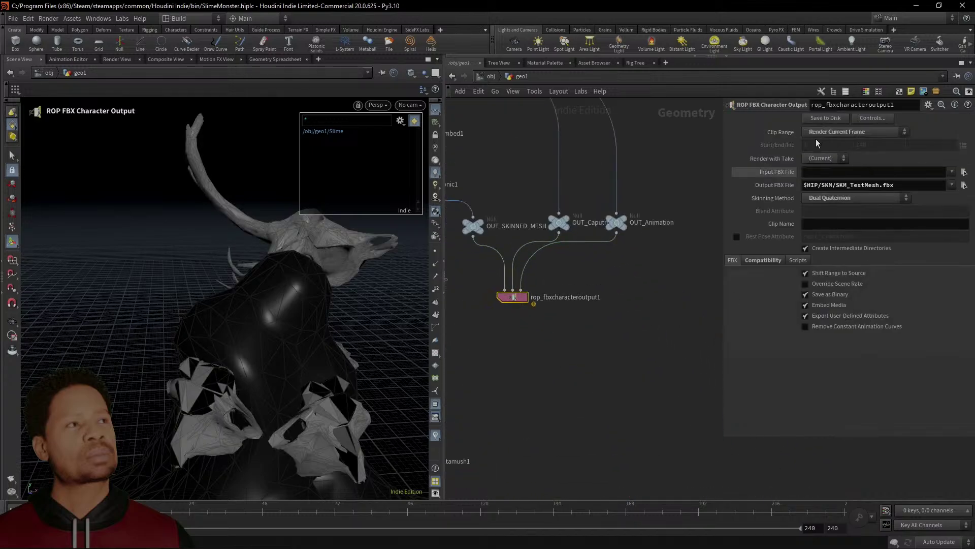
{"action": "left_click", "coordinate": [819, 118]}
{"action": "left_click", "coordinate": [759, 260]}
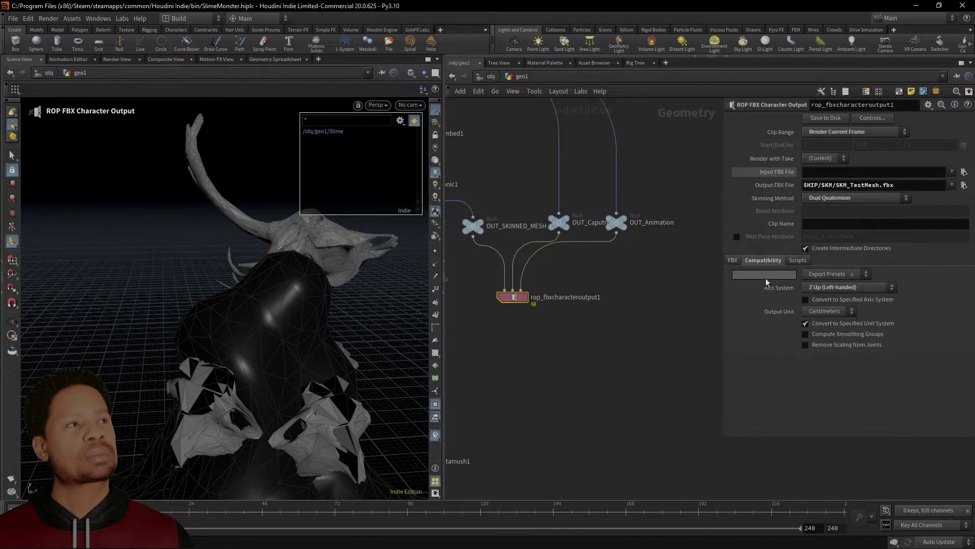
{"action": "left_click", "coordinate": [805, 324]}
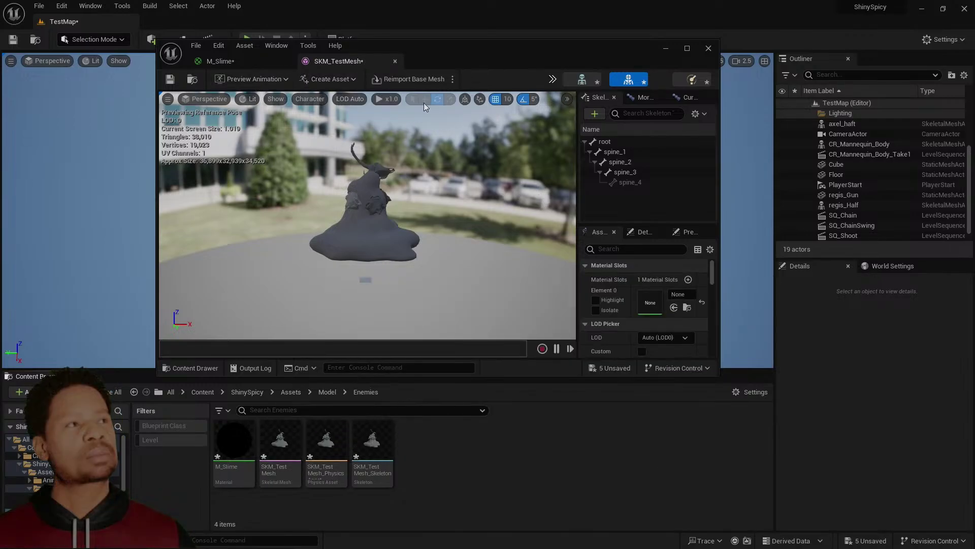
Switch to Unreal Editor, reimport the SKM_TestMesh skeletal mesh and check its material slots
{"action": "right_click", "coordinate": [290, 440]}
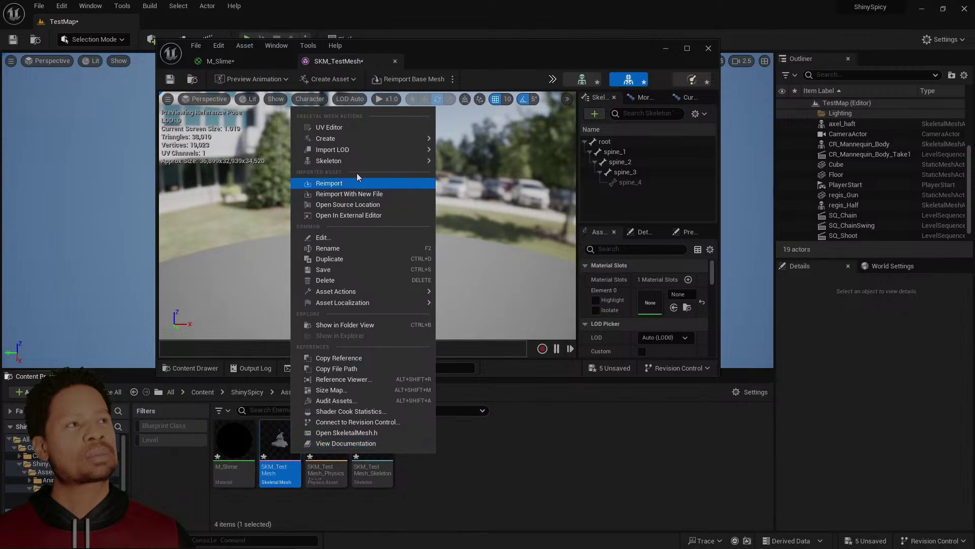
{"action": "left_click", "coordinate": [394, 184]}
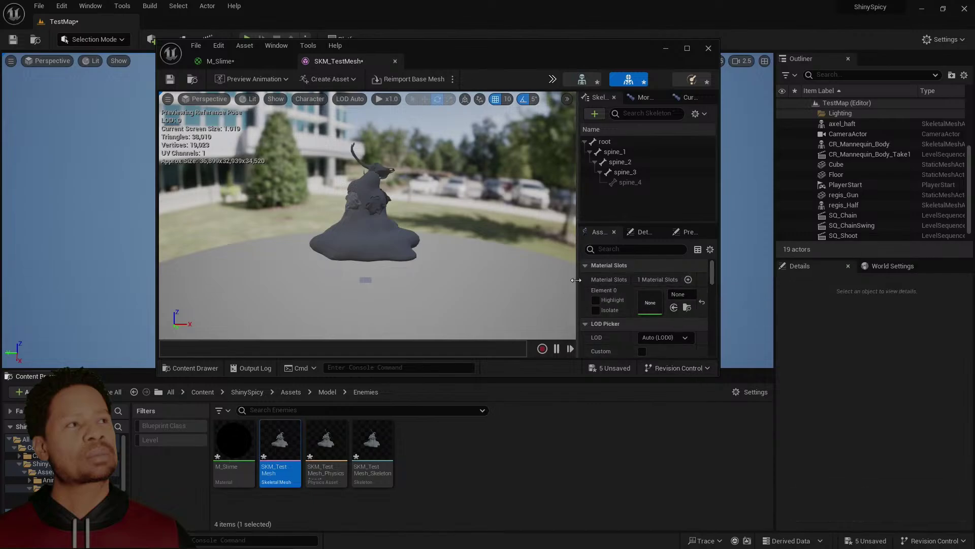
{"action": "left_click_drag", "start_coordinate": [578, 280], "coordinate": [416, 271]}
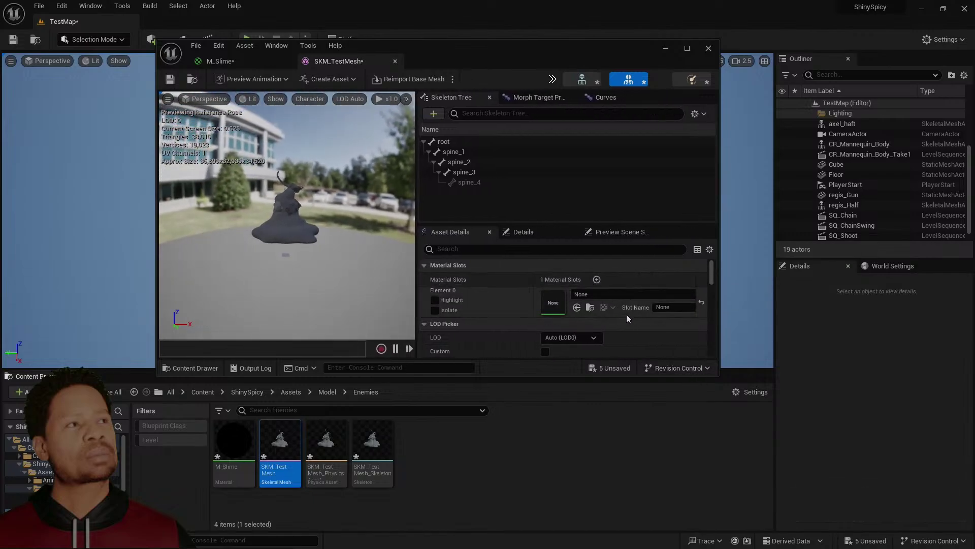
{"action": "left_click_drag", "start_coordinate": [532, 276], "coordinate": [476, 275]}
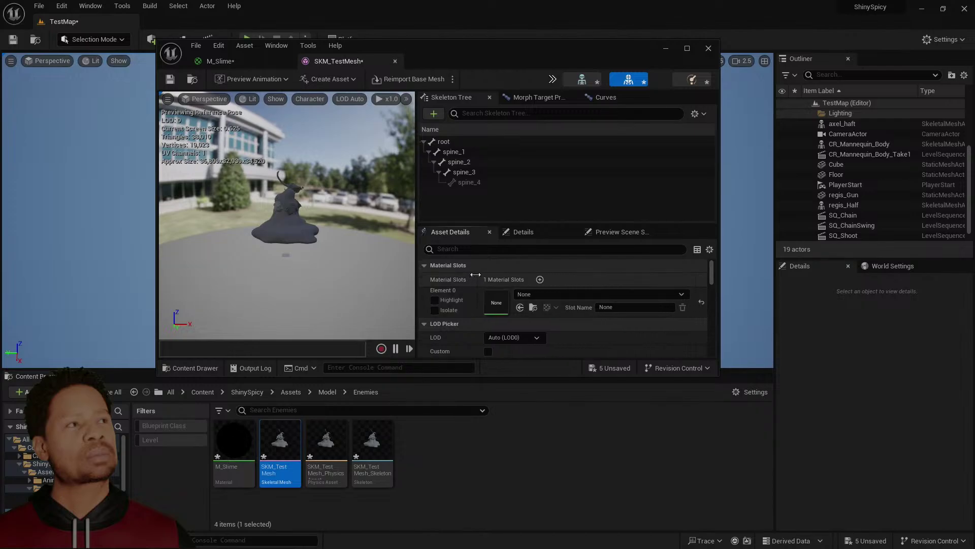
{"action": "left_click", "coordinate": [572, 294]}
{"action": "left_click", "coordinate": [572, 293]}
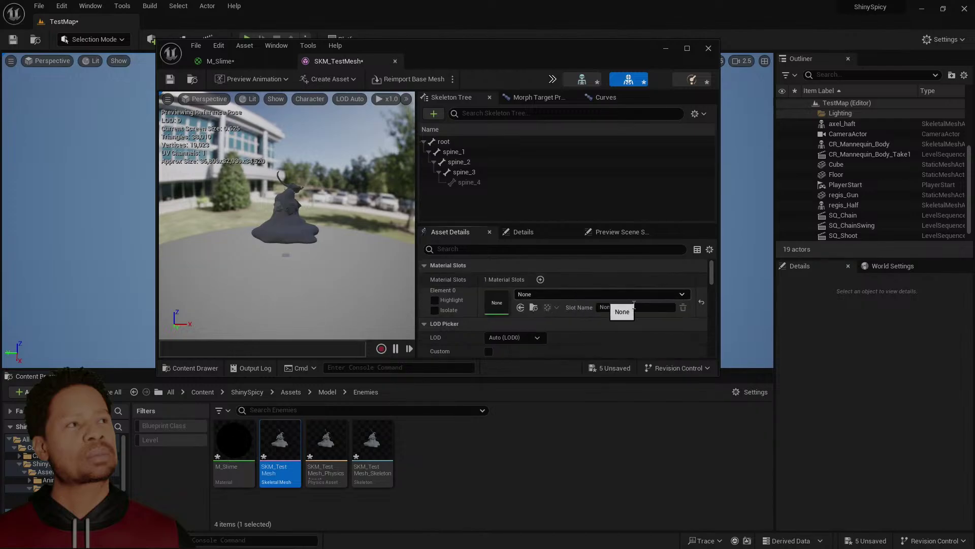
{"action": "left_click", "coordinate": [669, 427]}
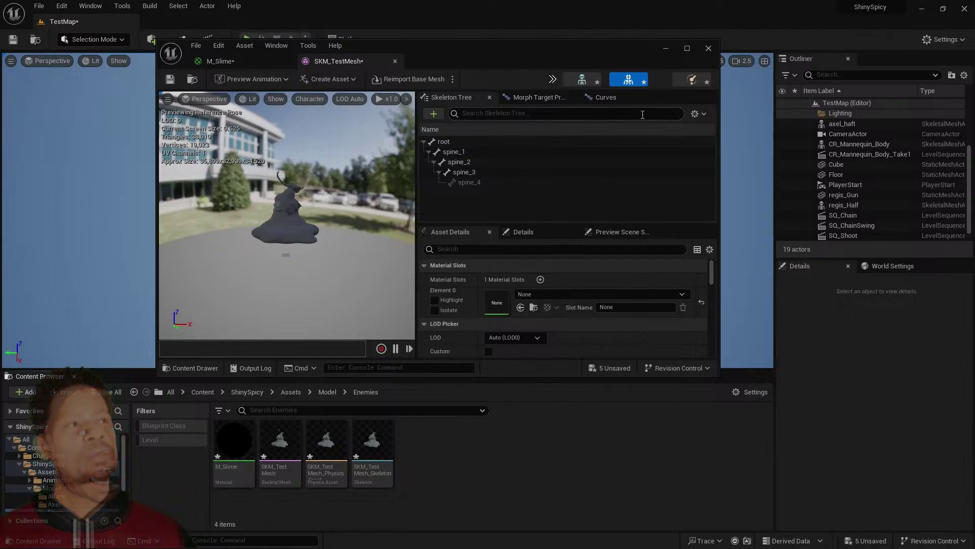
{"action": "left_click", "coordinate": [709, 49]}
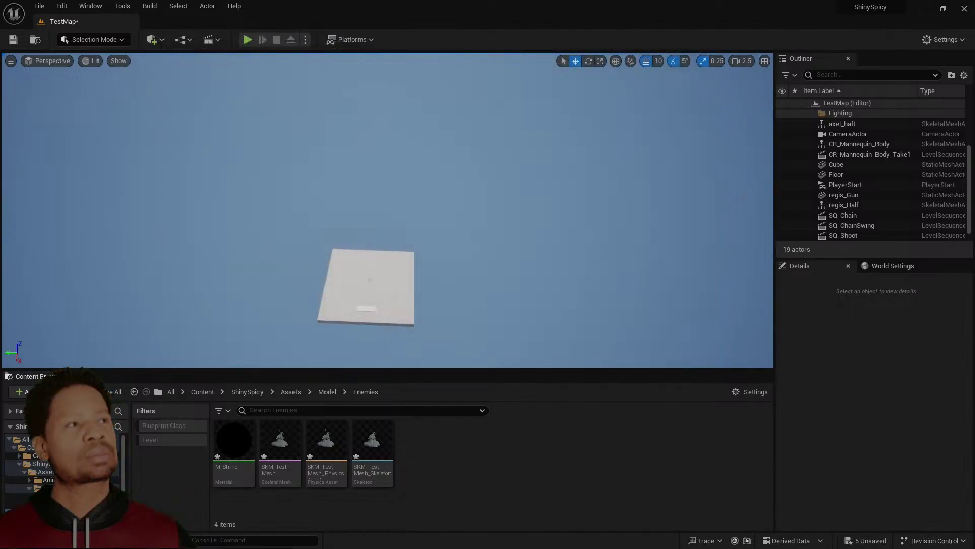
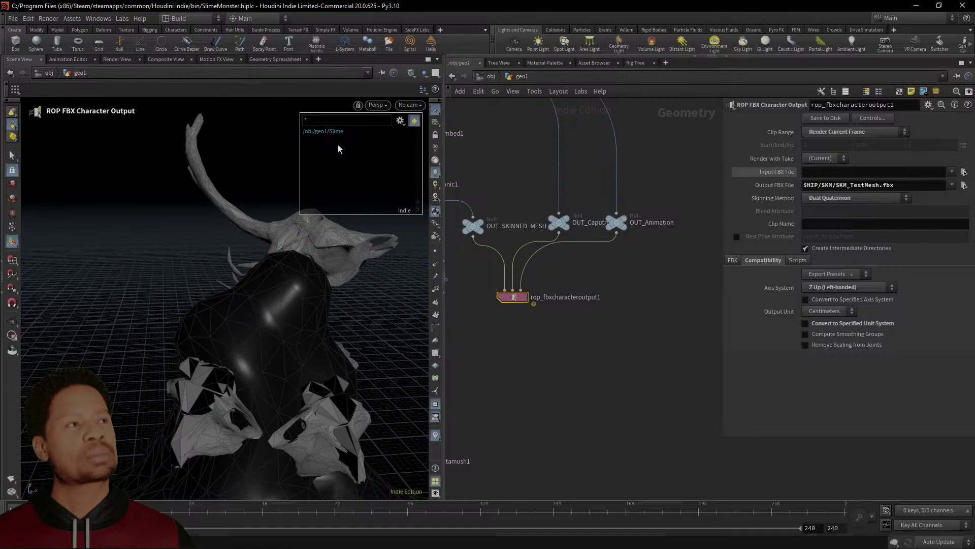
Switch back to Houdini and open the Slime subnetwork in geo1
{"action": "scroll", "coordinate": [533, 247], "scroll_direction": "up", "scroll_amount": 2}
{"action": "scroll", "coordinate": [533, 248], "scroll_direction": "down", "scroll_amount": 5}
{"action": "middle_click_drag", "start_coordinate": [565, 268], "coordinate": [640, 359]}
{"action": "middle_click_drag", "start_coordinate": [514, 207], "coordinate": [615, 315]}
{"action": "scroll", "coordinate": [579, 254], "scroll_direction": "up", "scroll_amount": 5}
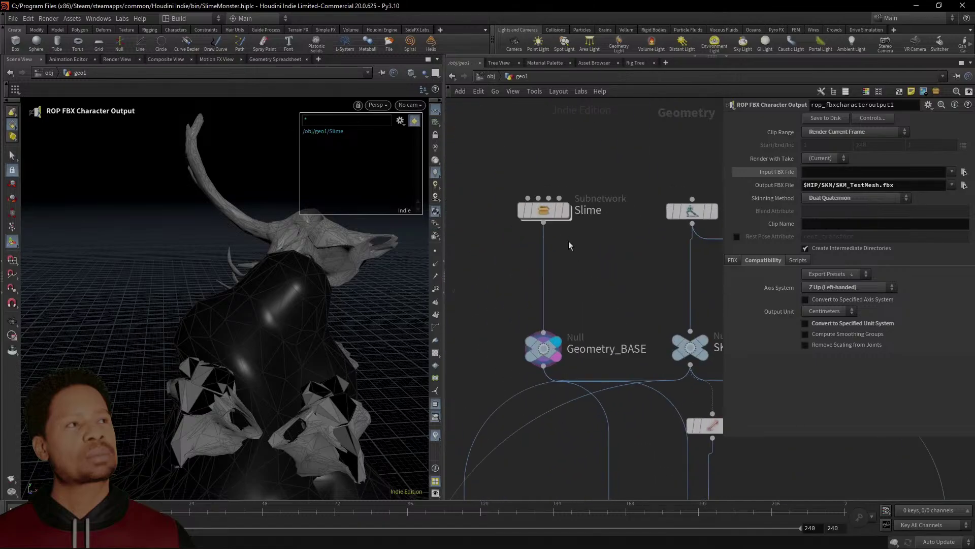
{"action": "double_click", "coordinate": [547, 215]}
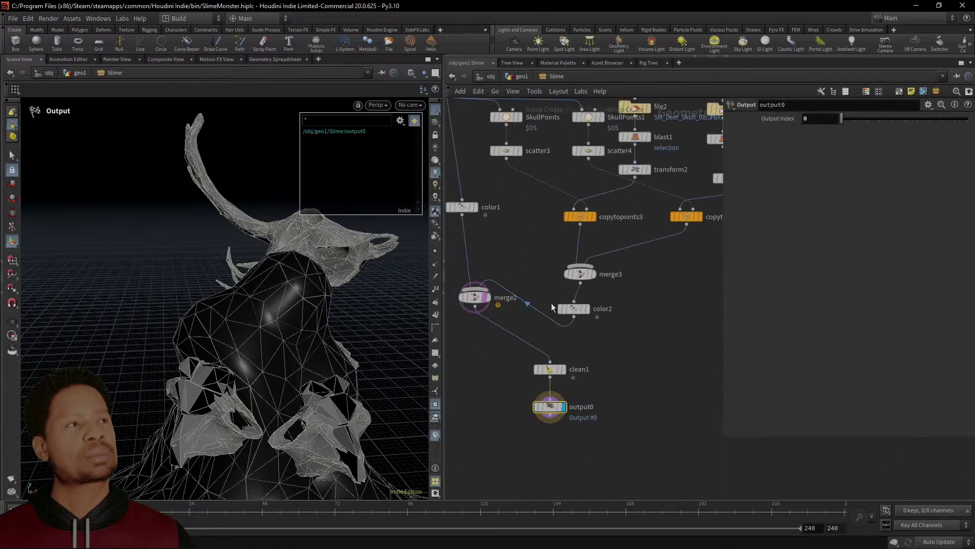
Move merge2, clean1 and output0 lower in the Slime network to make room beneath color2
{"action": "middle_click_drag", "start_coordinate": [587, 466], "coordinate": [599, 413]}
{"action": "left_click", "coordinate": [569, 322], "text": "shift"}
{"action": "left_click_drag", "start_coordinate": [568, 322], "coordinate": [492, 321]}
{"action": "left_click_drag", "start_coordinate": [563, 403], "coordinate": [494, 326]}
{"action": "middle_click_drag", "start_coordinate": [519, 293], "coordinate": [505, 342]}
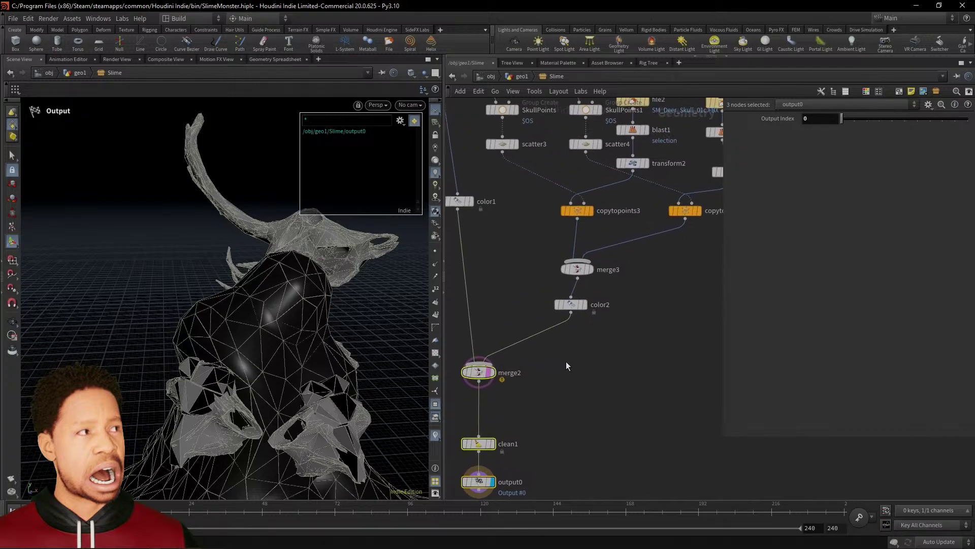
Insert a Labs Quick Material node on the wire between color2 and merge2
{"action": "key", "text": "Tab"}
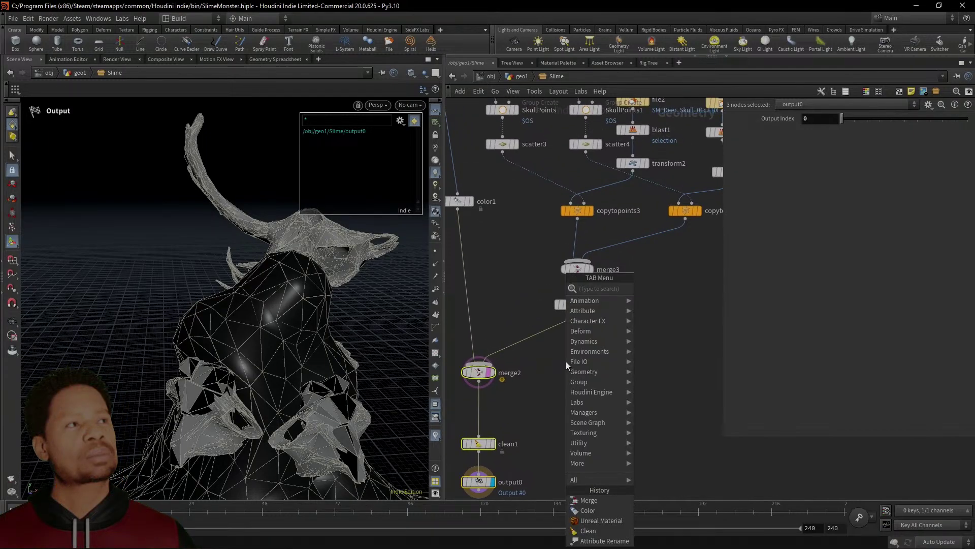
{"action": "type", "text": "quick"}
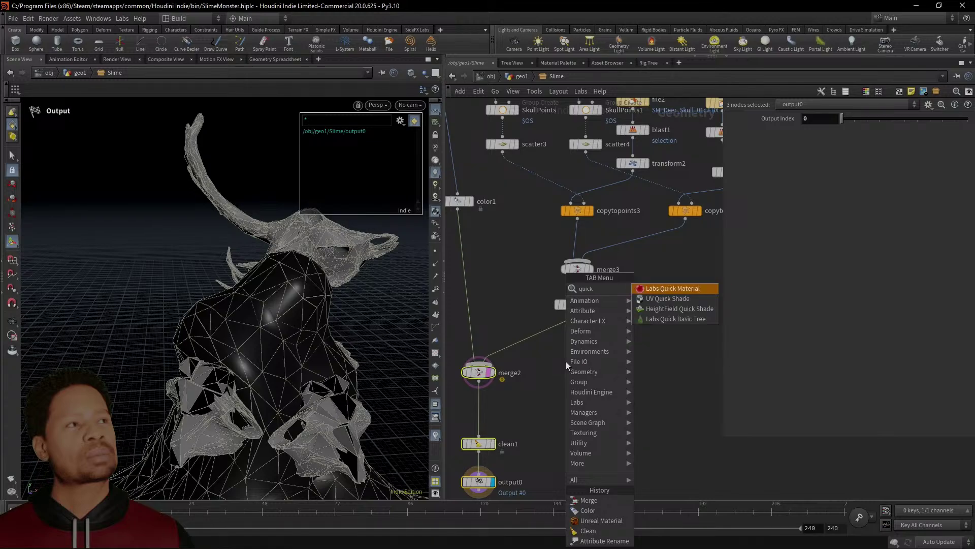
{"action": "key", "text": "Return"}
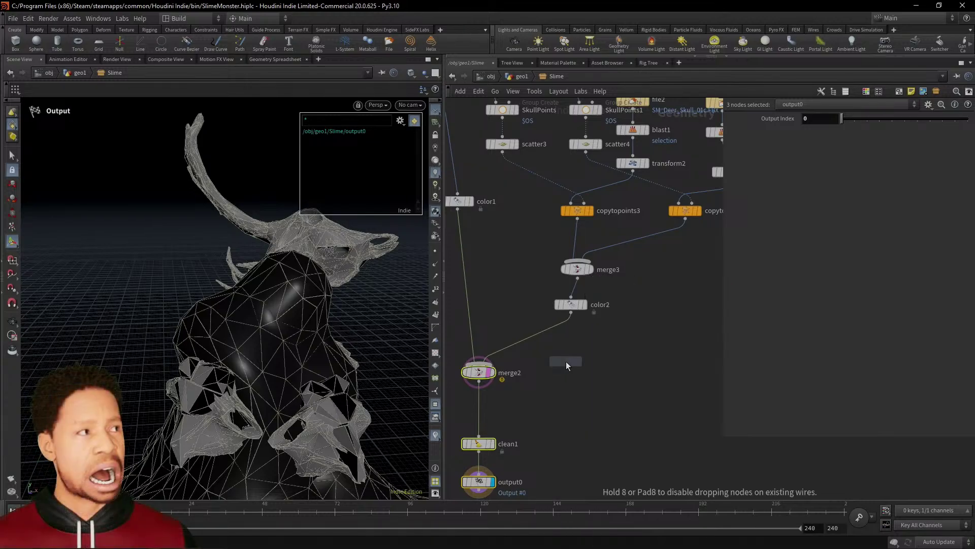
{"action": "left_click", "coordinate": [551, 331]}
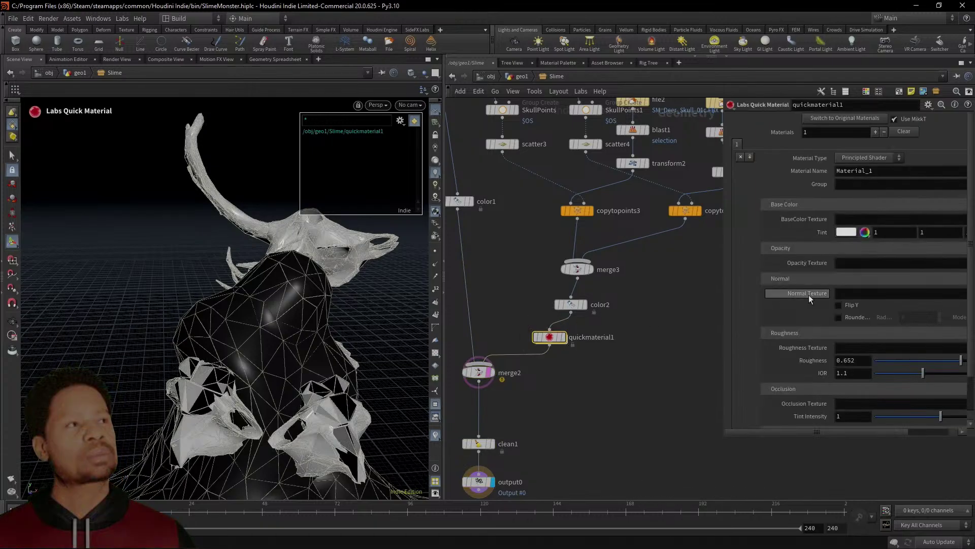
Inspect the material name of quickmaterial1 and the attributes listed in its node information
{"action": "middle_click_drag", "start_coordinate": [661, 369], "coordinate": [598, 363]}
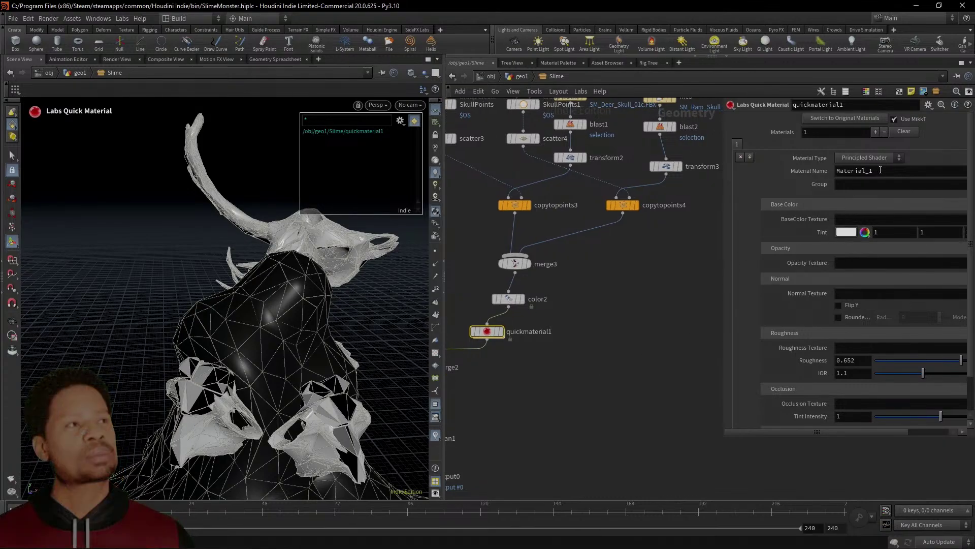
{"action": "double_click", "coordinate": [864, 171]}
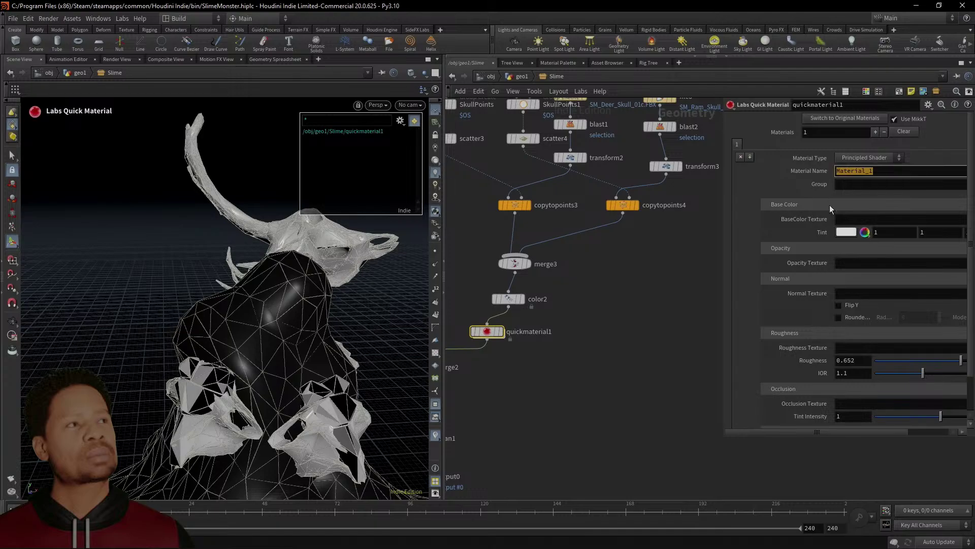
{"action": "middle_click_drag", "start_coordinate": [517, 355], "coordinate": [572, 340]}
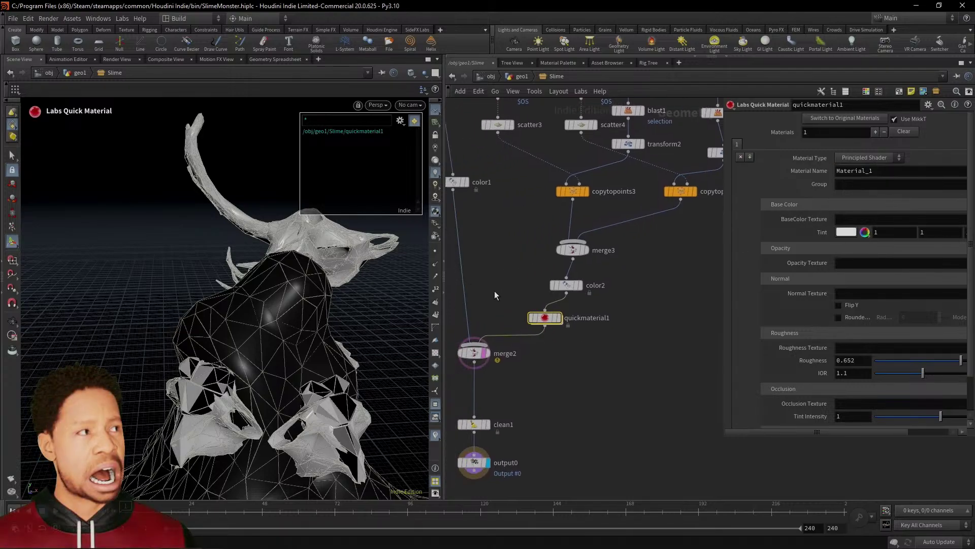
{"action": "left_click", "coordinate": [521, 318]}
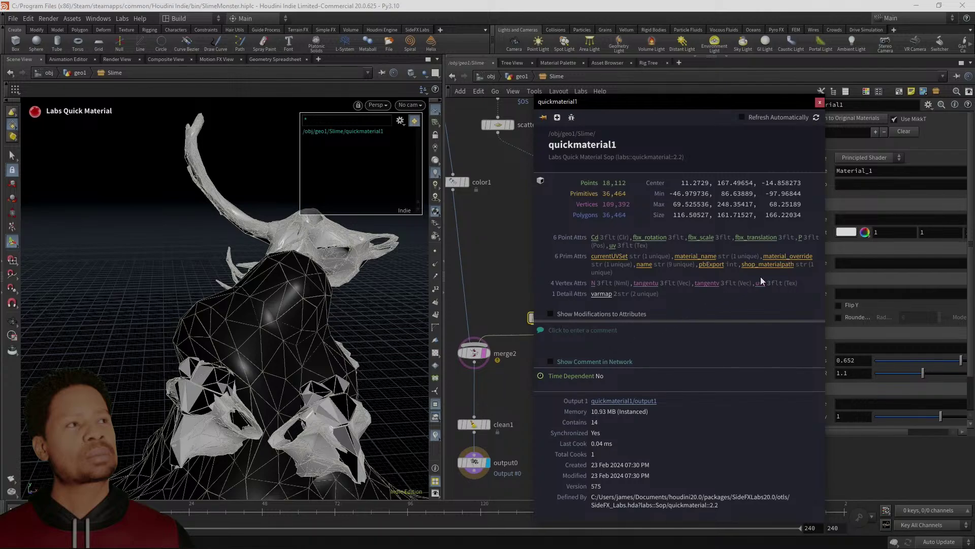
{"action": "left_click", "coordinate": [495, 395]}
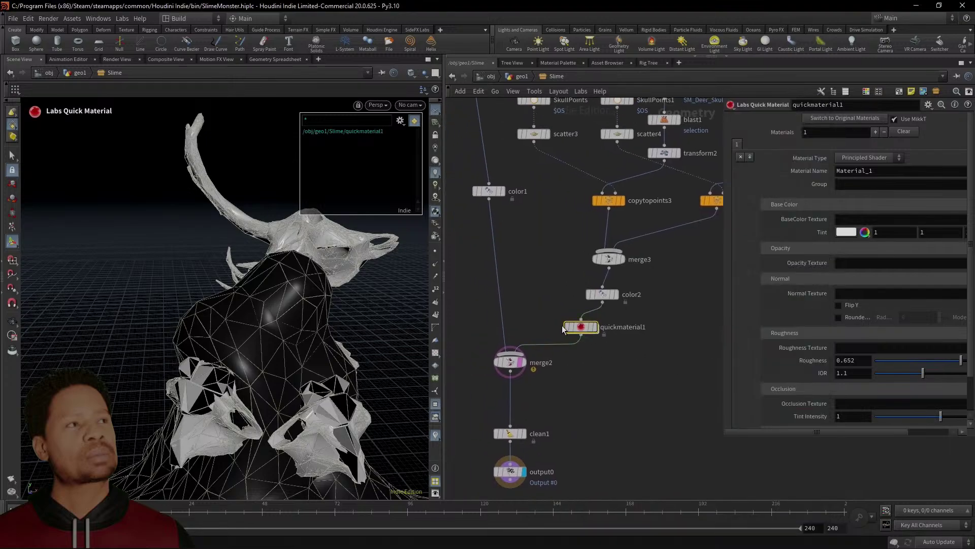
Duplicate quickmaterial1 onto the wire between color1 and merge2 and set the copy's tint to near-black, 0.0125
{"action": "left_click_drag", "start_coordinate": [584, 328], "coordinate": [525, 298], "text": "alt"}
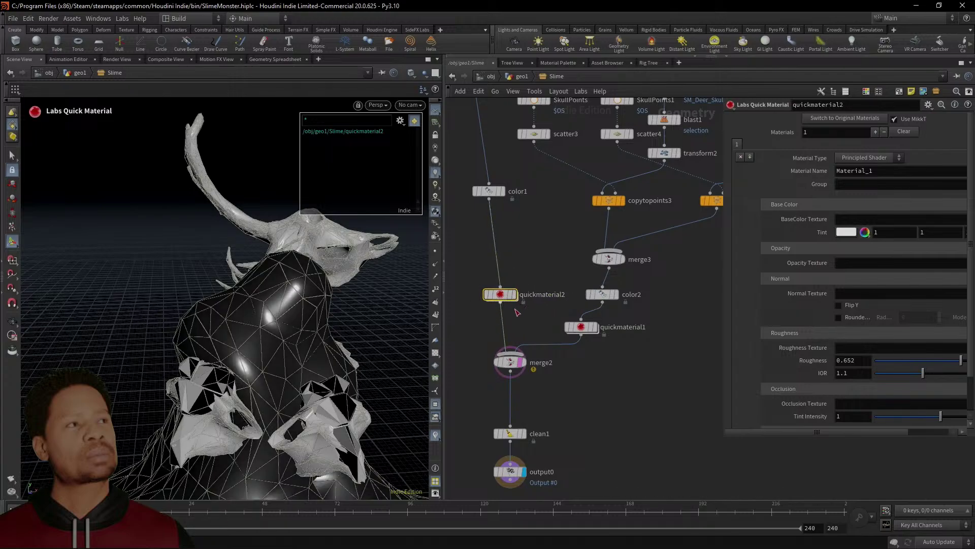
{"action": "left_click", "coordinate": [845, 234]}
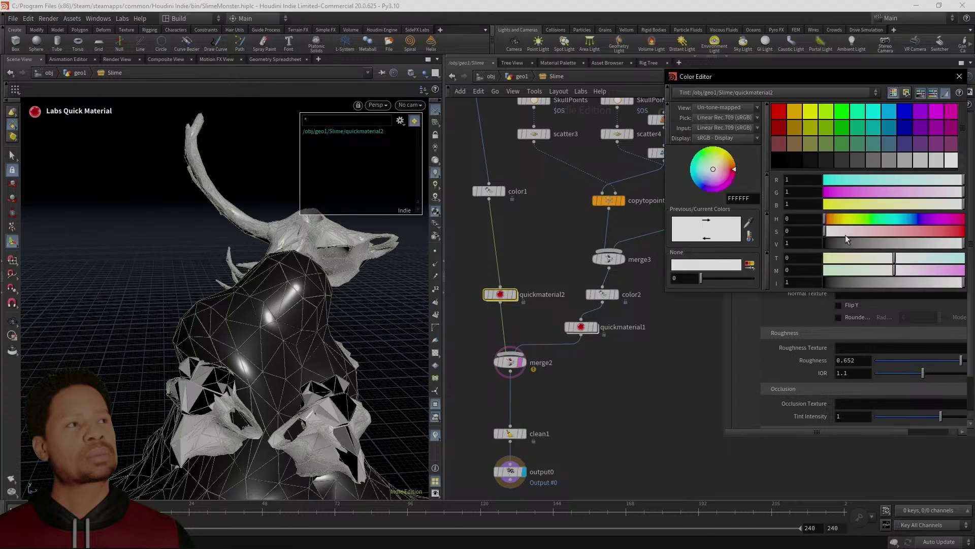
{"action": "left_click", "coordinate": [797, 161]}
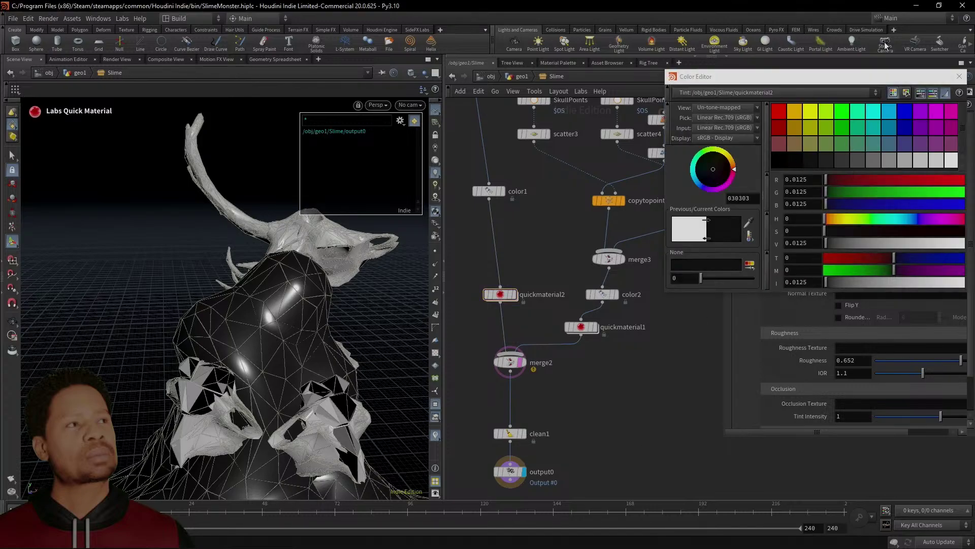
{"action": "left_click", "coordinate": [959, 76]}
Keep quickmaterial2 on the Principled Shader type and set its material name to Material_2
{"action": "left_click", "coordinate": [882, 158]}
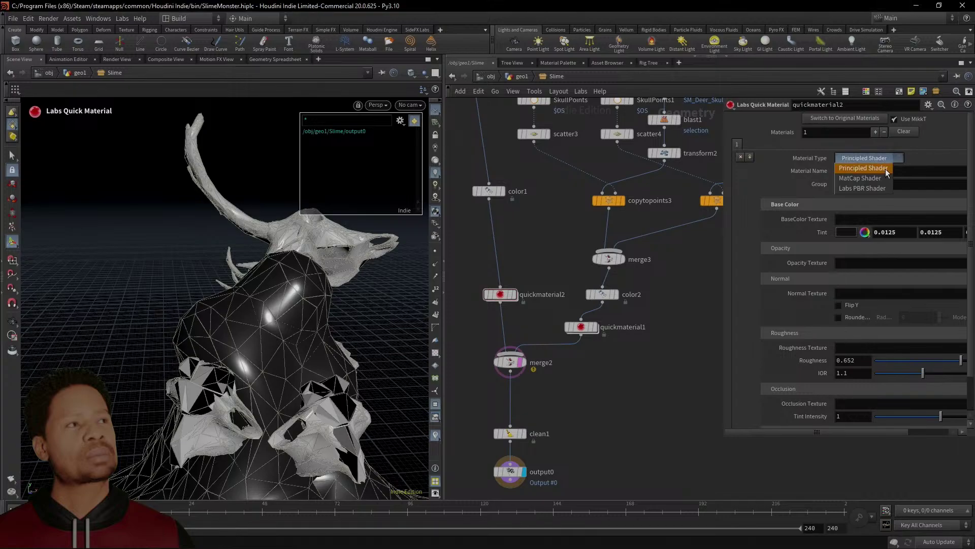
{"action": "left_click", "coordinate": [886, 168]}
{"action": "left_click", "coordinate": [886, 172]}
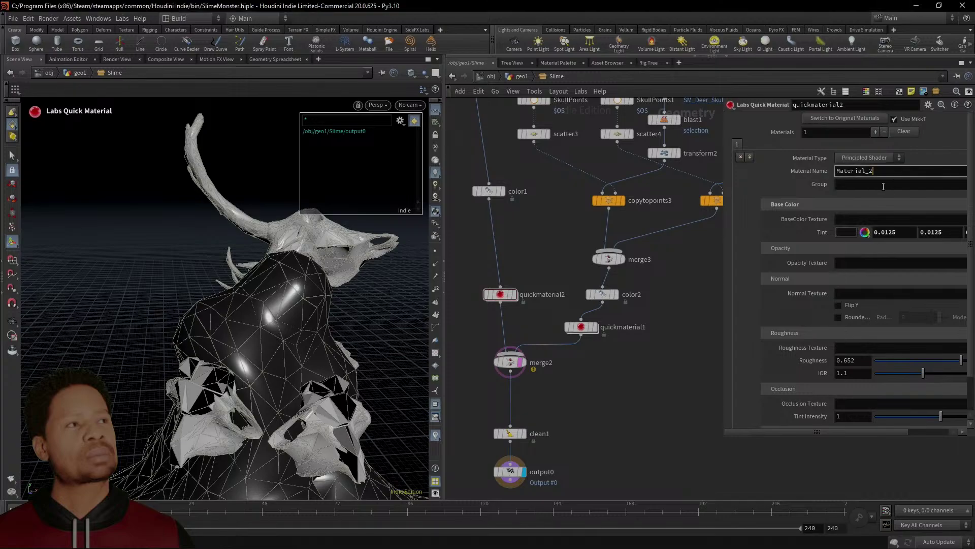
{"action": "key", "text": "Return"}
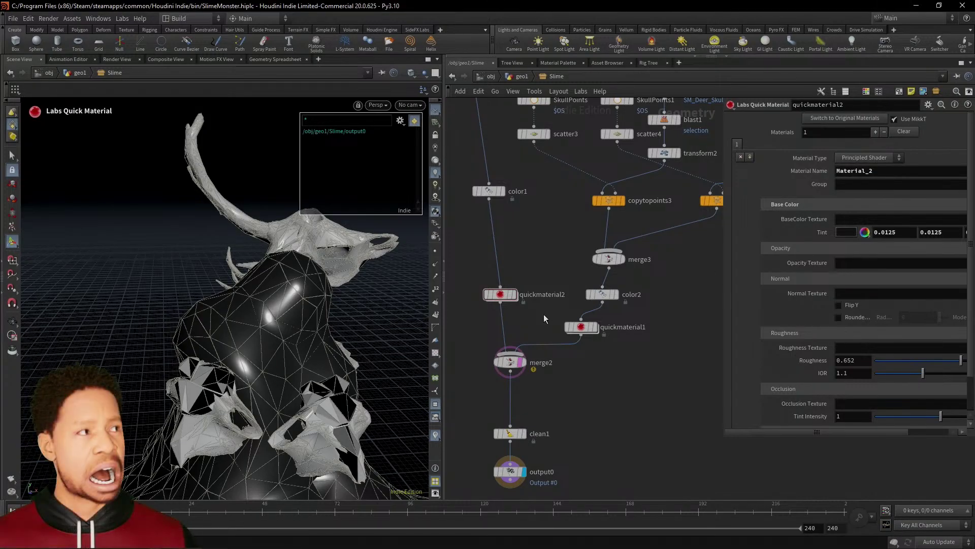
Examine merge2's node information and its primitive material attributes in the Geometry Spreadsheet
{"action": "left_click", "coordinate": [486, 363]}
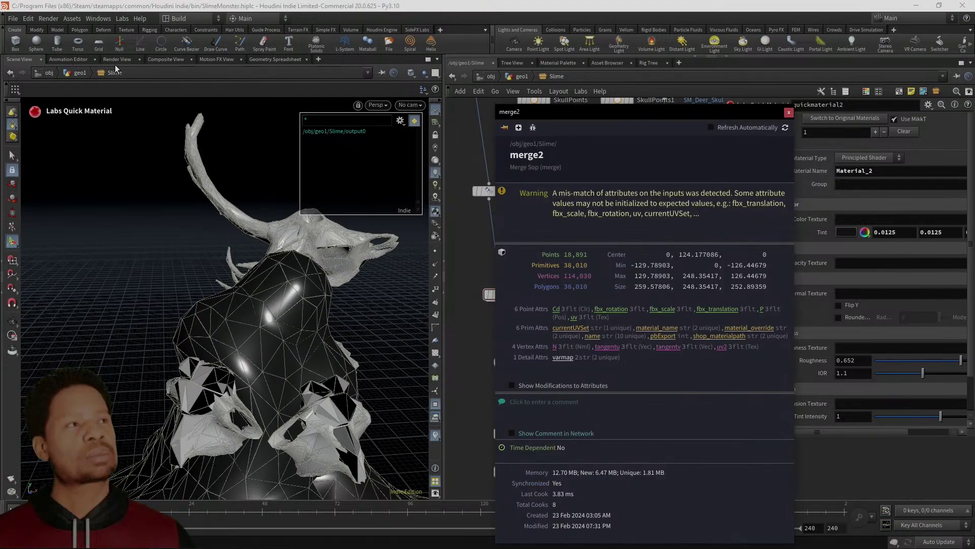
{"action": "left_click", "coordinate": [286, 60]}
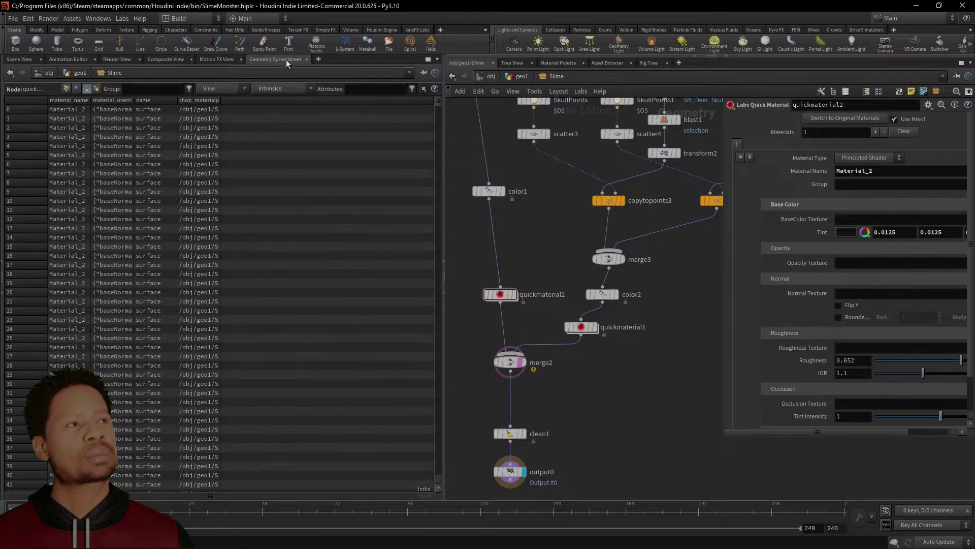
{"action": "left_click", "coordinate": [518, 366]}
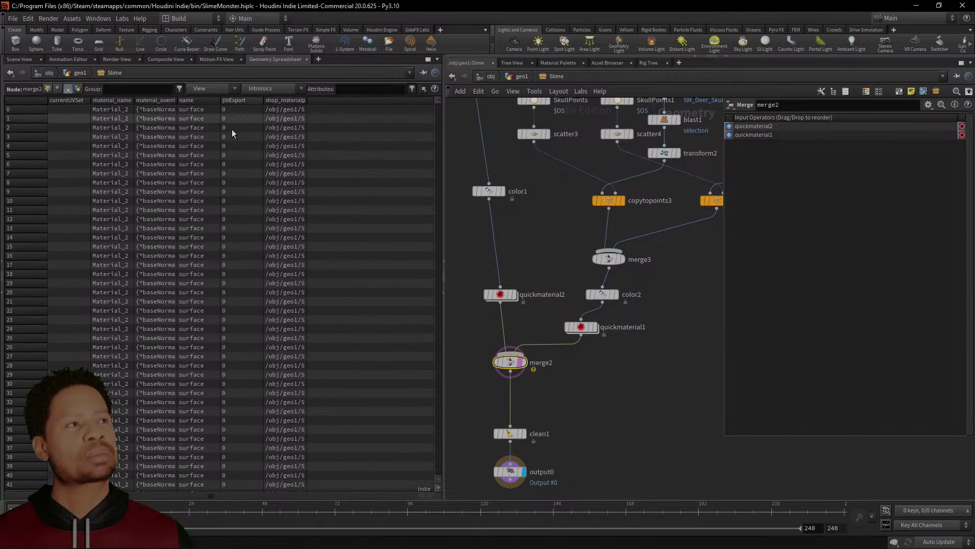
{"action": "mouse_move", "coordinate": [176, 103]}
{"action": "left_mouse_down"}
{"action": "mouse_move", "coordinate": [356, 127]}
{"action": "mouse_move", "coordinate": [174, 108]}
{"action": "mouse_move", "coordinate": [186, 108]}
{"action": "left_mouse_up"}
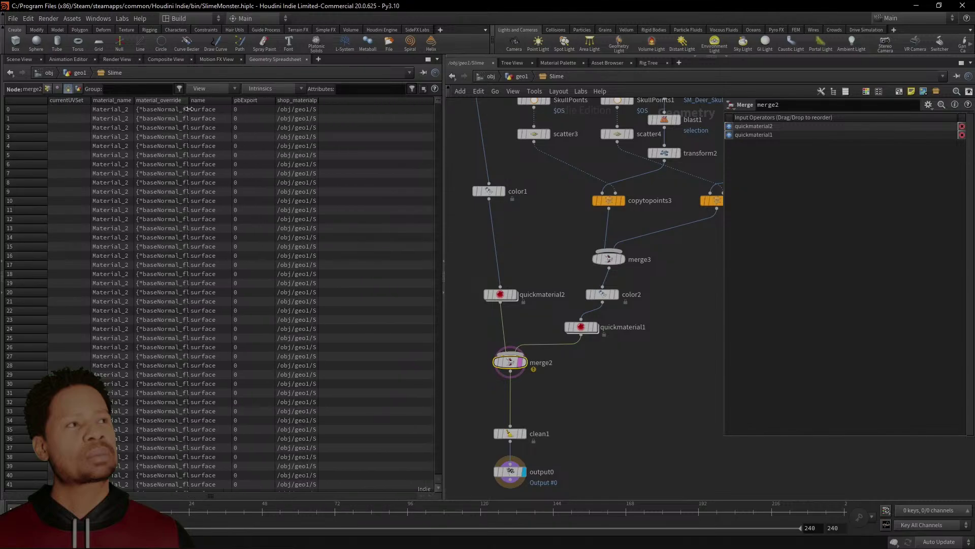
In clean1's Remove Attribs pattern, replace ^pbExport and ^shop_materialpath with ^material_name, checking the attribute name against merge2's information
{"action": "left_click", "coordinate": [516, 438]}
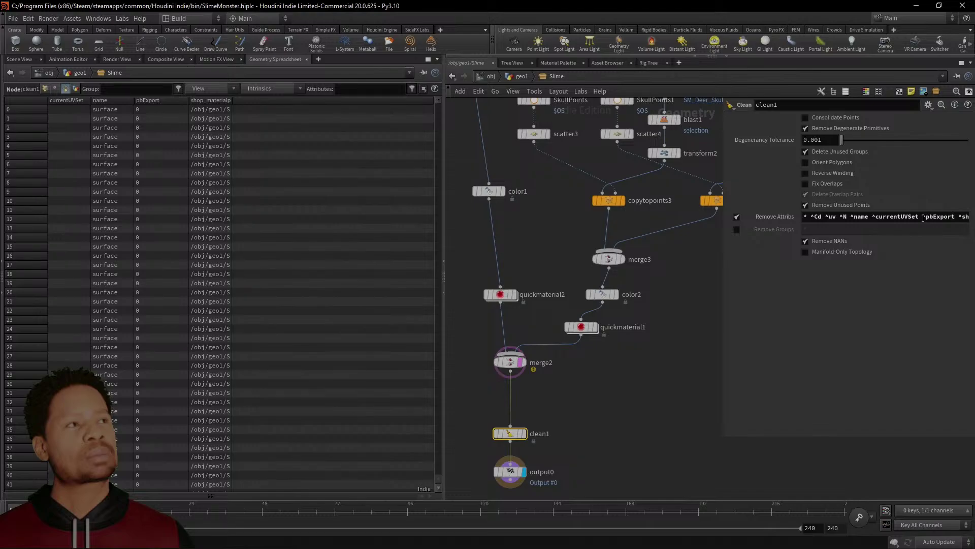
{"action": "left_click_drag", "start_coordinate": [923, 217], "coordinate": [957, 313]}
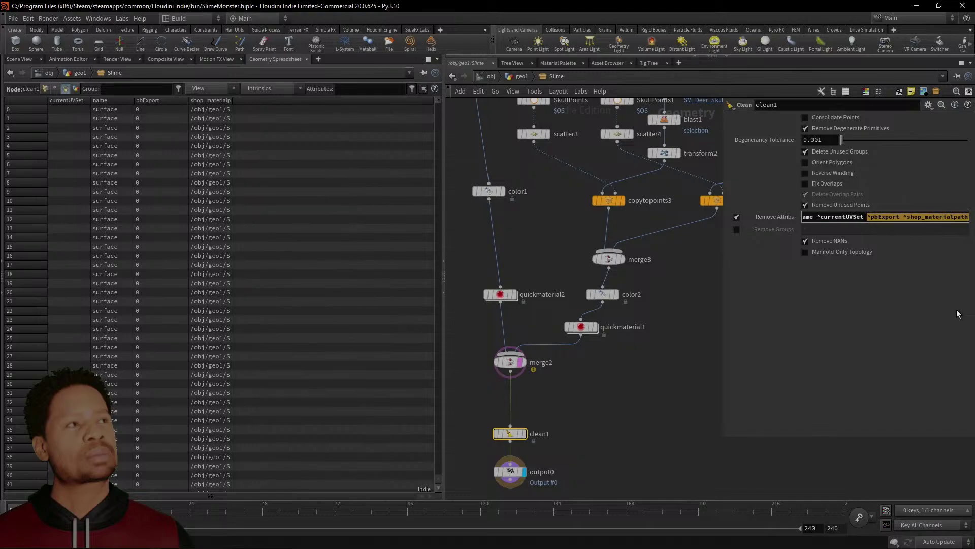
{"action": "key", "text": "BackSpace"}
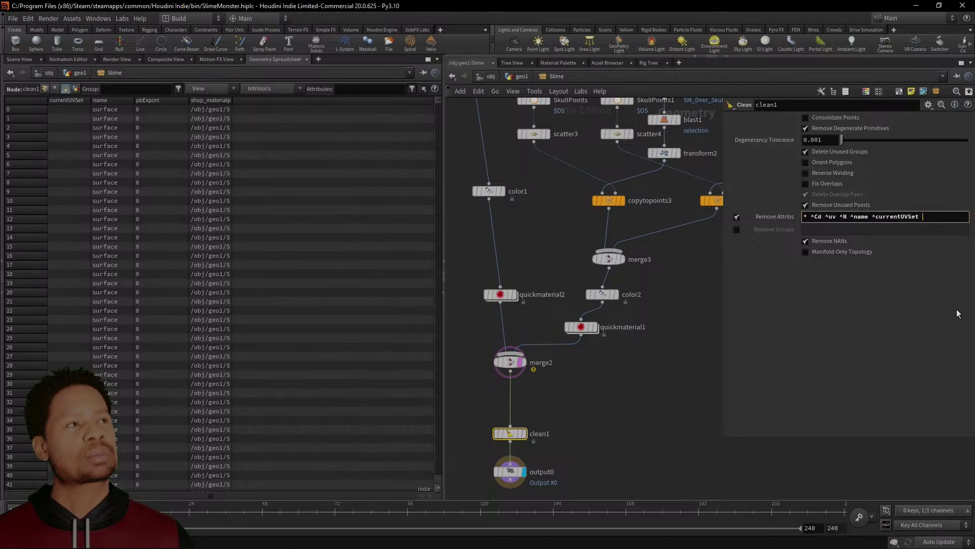
{"action": "type", "text": "^"}
{"action": "key", "text": "BackSpace"}
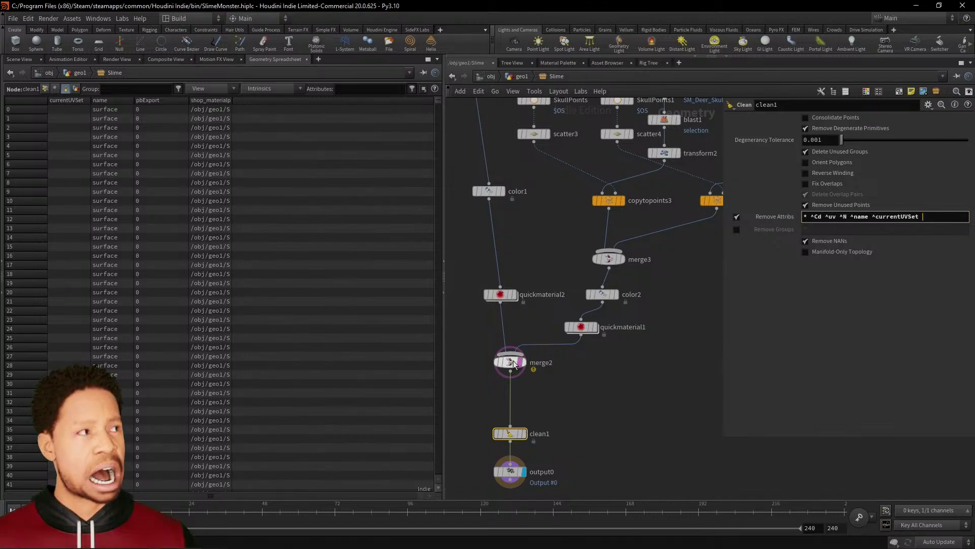
{"action": "left_click", "coordinate": [489, 365]}
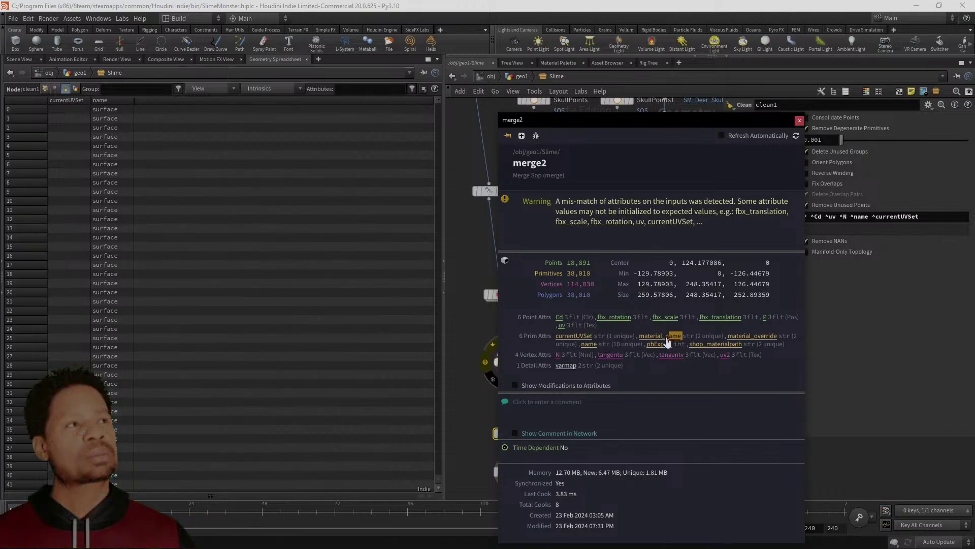
{"action": "left_click", "coordinate": [929, 217]}
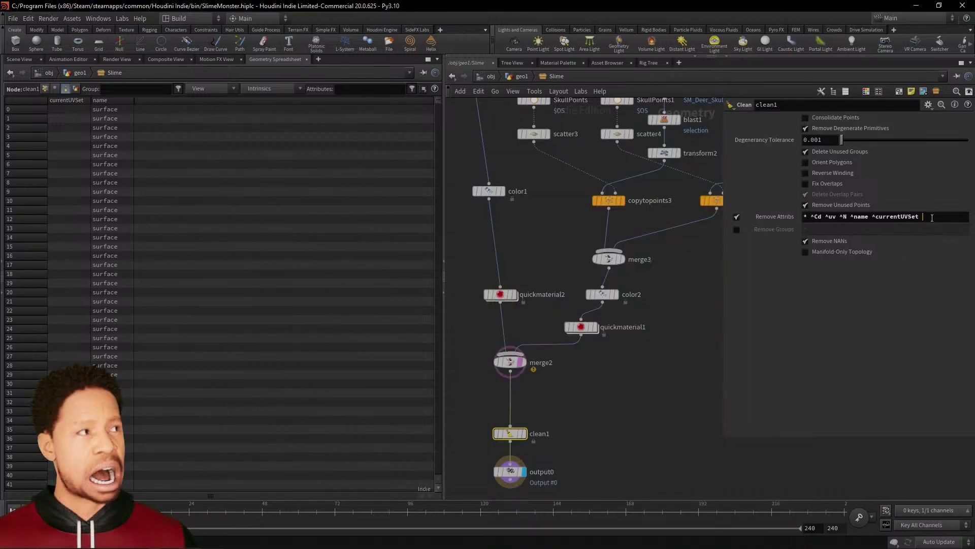
{"action": "type", "text": "^material_name"}
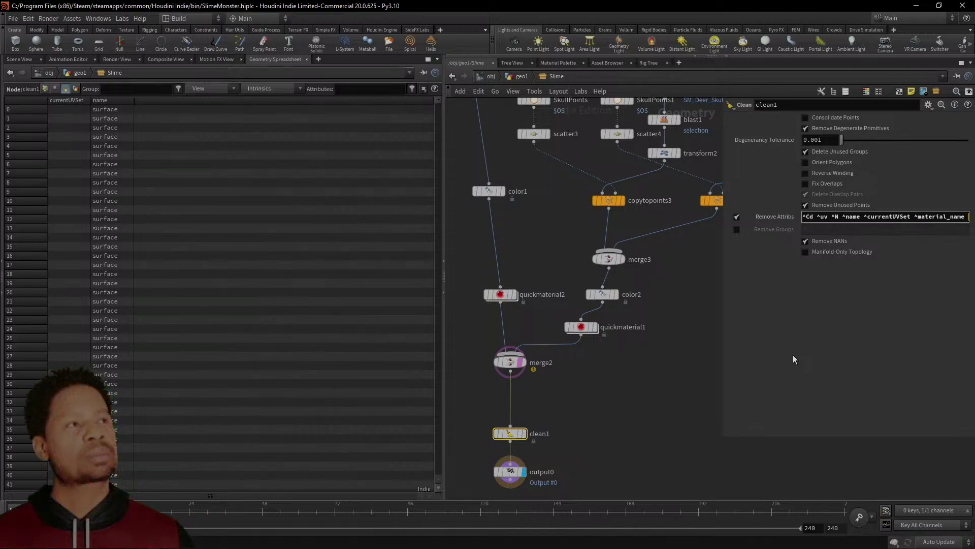
{"action": "key", "text": "Return"}
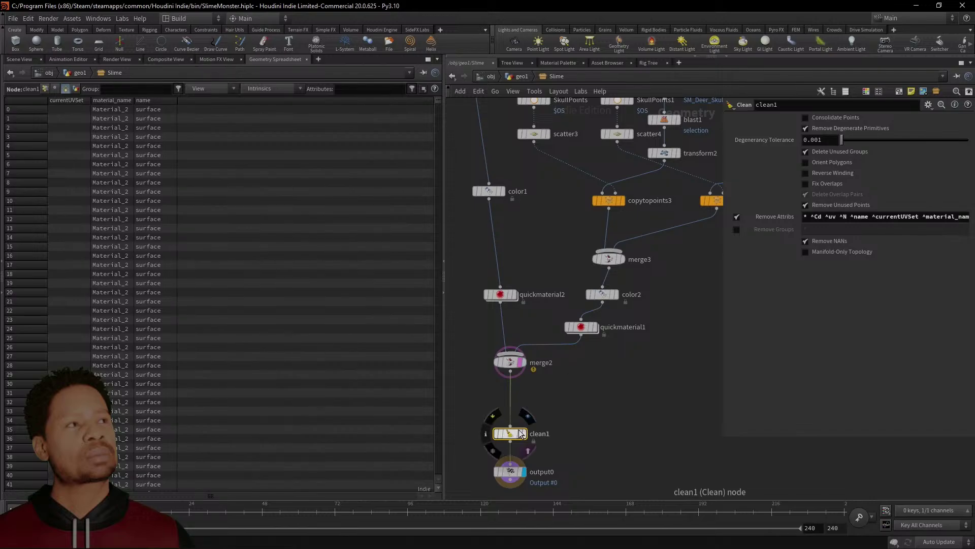
Go up to geo1, save rop_fbxcharacteroutput1's SKM_TestMesh.fbx to disk and return to the 3D scene view
{"action": "mouse_move", "coordinate": [511, 364]}
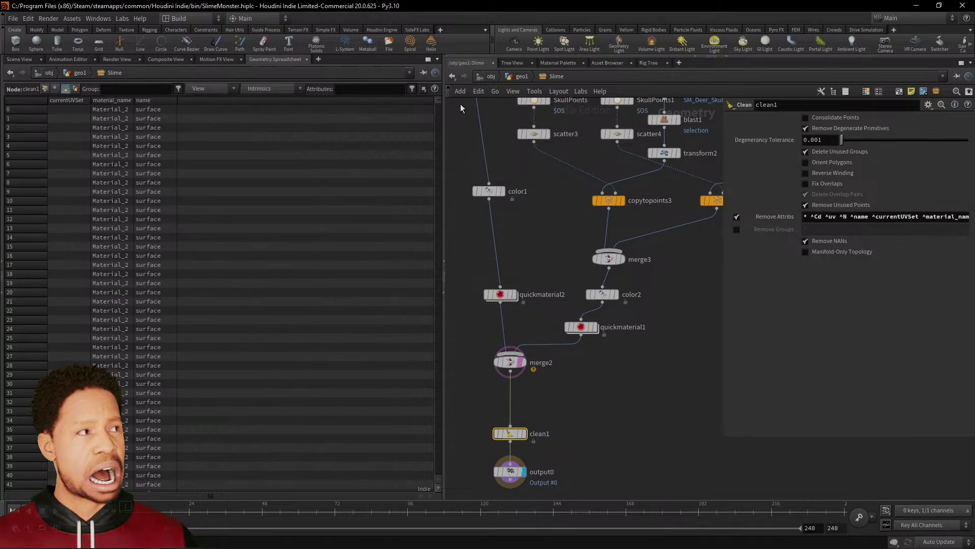
{"action": "left_click", "coordinate": [520, 77]}
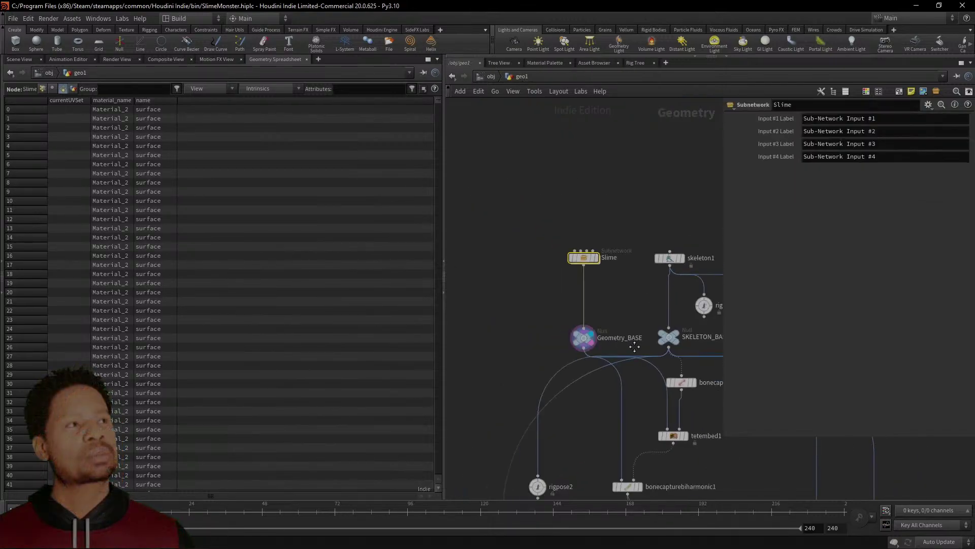
{"action": "left_click", "coordinate": [591, 395]}
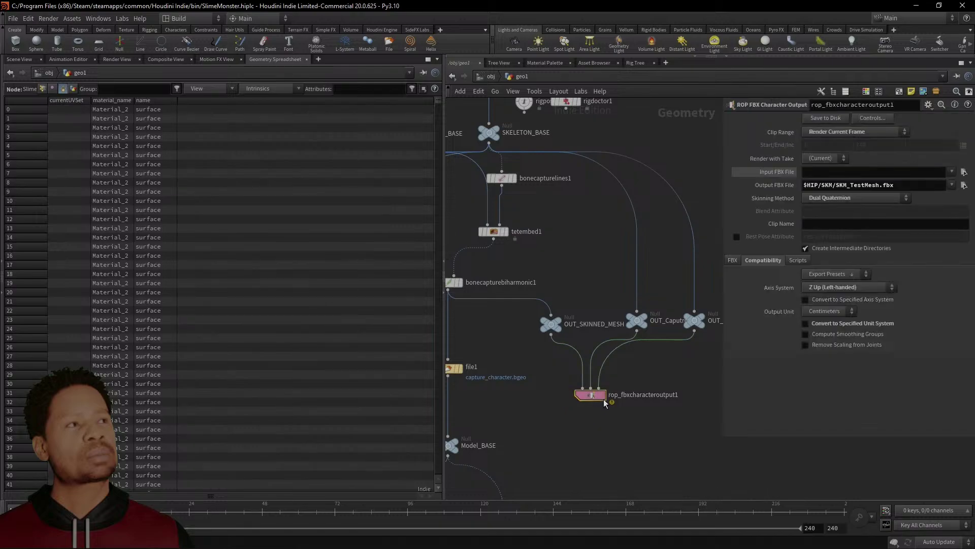
{"action": "left_click", "coordinate": [830, 120]}
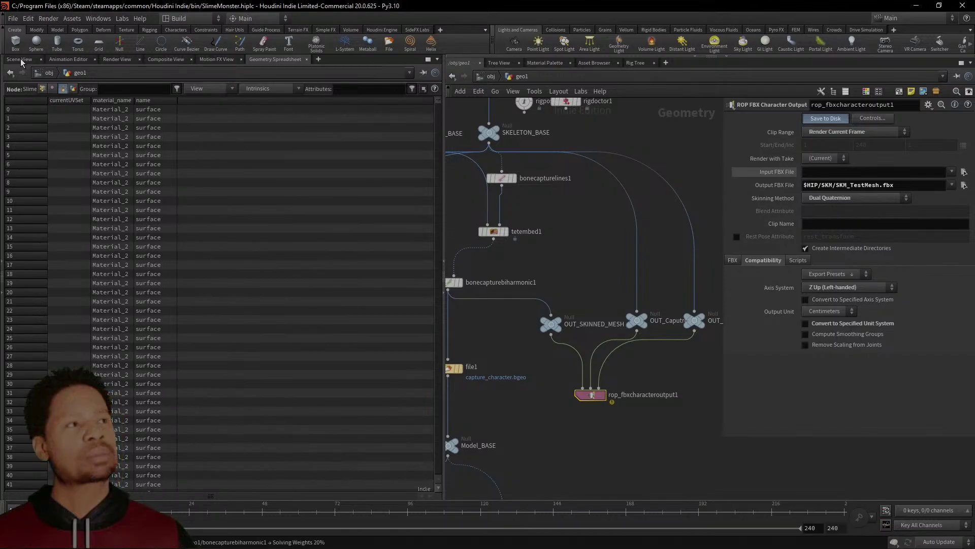
{"action": "left_click", "coordinate": [20, 59]}
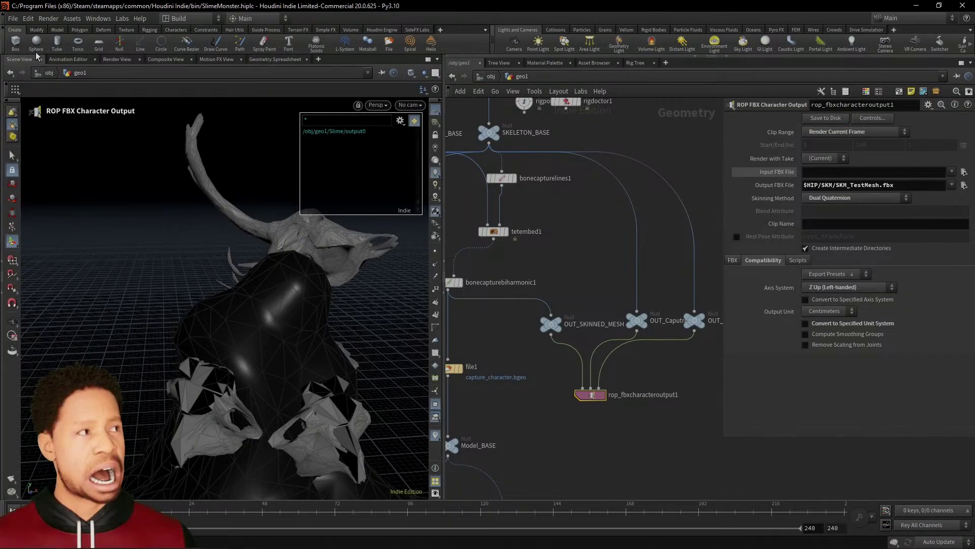
{"action": "left_click_drag", "start_coordinate": [592, 395], "coordinate": [591, 398]}
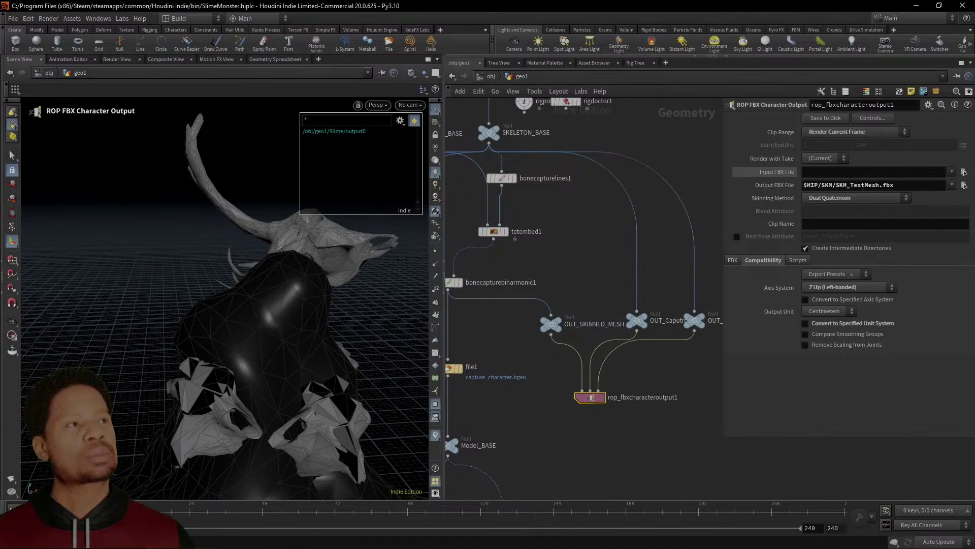
Switch to Unreal Editor and delete the SKM_TestMesh skeletal mesh, physics asset and skeleton from the Enemies folder
{"action": "key", "text": "alt+Tab"}
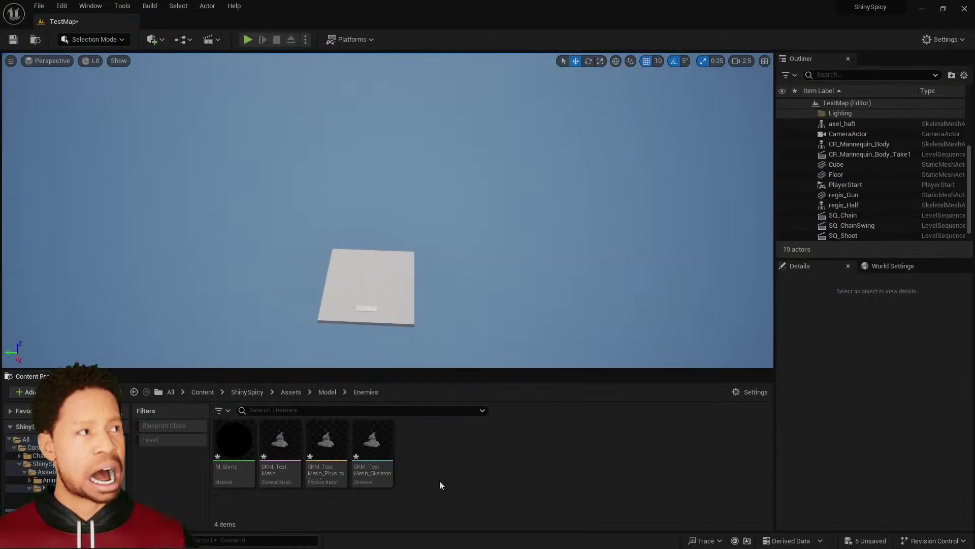
{"action": "left_click", "coordinate": [280, 439]}
{"action": "left_click", "coordinate": [382, 438], "text": "shift"}
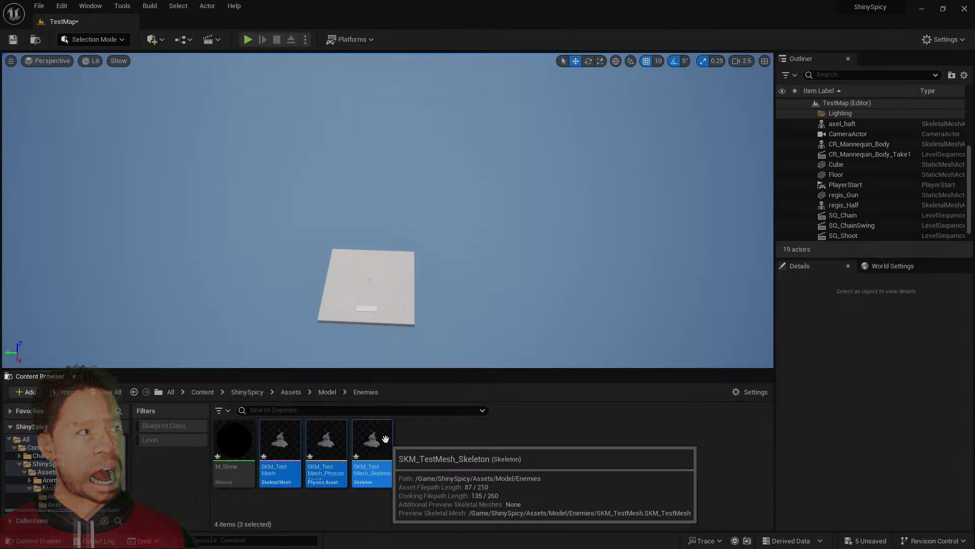
{"action": "key", "text": "Delete"}
{"action": "left_click", "coordinate": [414, 444]}
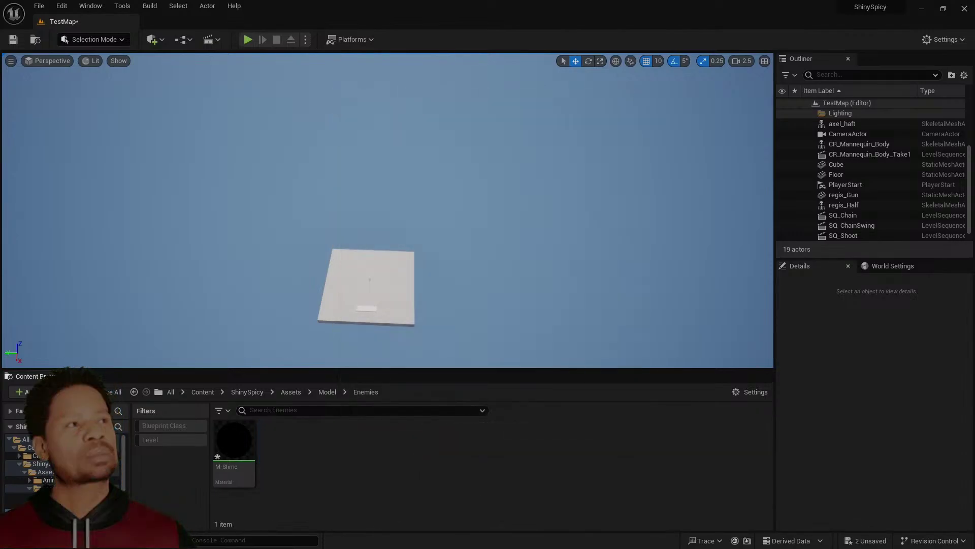
Import the exported SKM_TestMesh FBX into the Enemies folder and dismiss the message log
{"action": "left_click_drag", "start_coordinate": [617, 433], "coordinate": [361, 461]}
{"action": "left_click", "coordinate": [462, 474]}
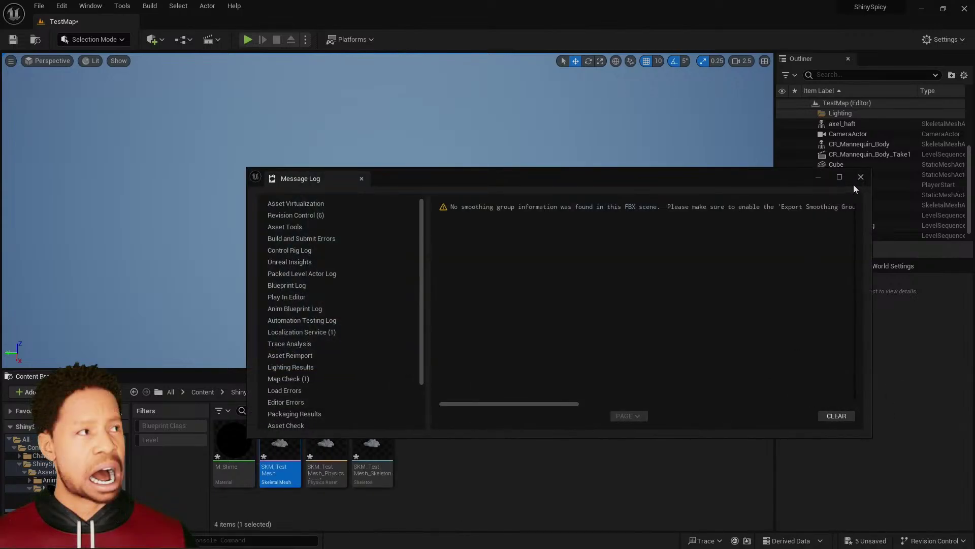
{"action": "left_click", "coordinate": [861, 176]}
Open the SKM_TestMesh skeletal mesh, assign M_Slime to its material slot and inspect the model up close
{"action": "double_click", "coordinate": [279, 443]}
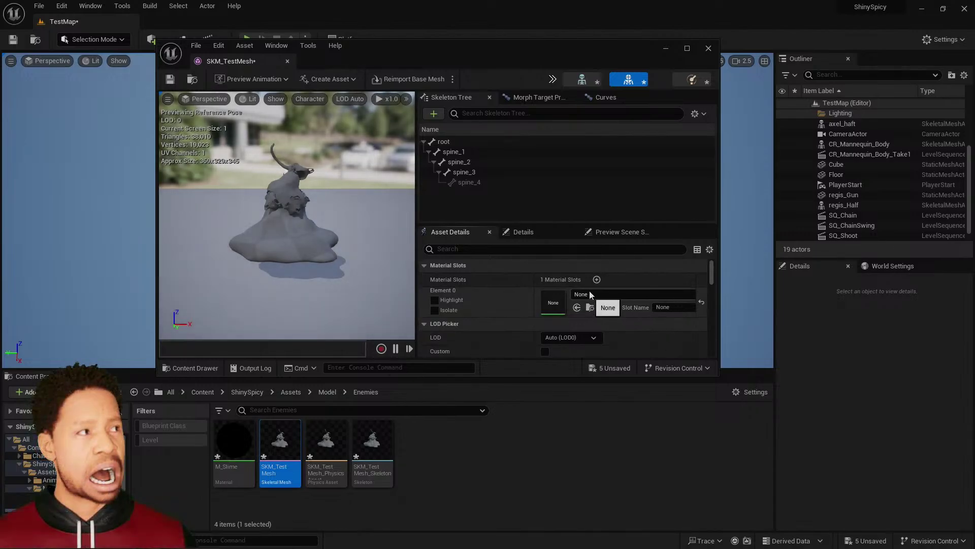
{"action": "left_click_drag", "start_coordinate": [234, 439], "coordinate": [557, 304]}
{"action": "scroll", "coordinate": [296, 224], "scroll_direction": "up", "scroll_amount": 5}
{"action": "right_click_drag", "start_coordinate": [296, 224], "coordinate": [315, 246]}
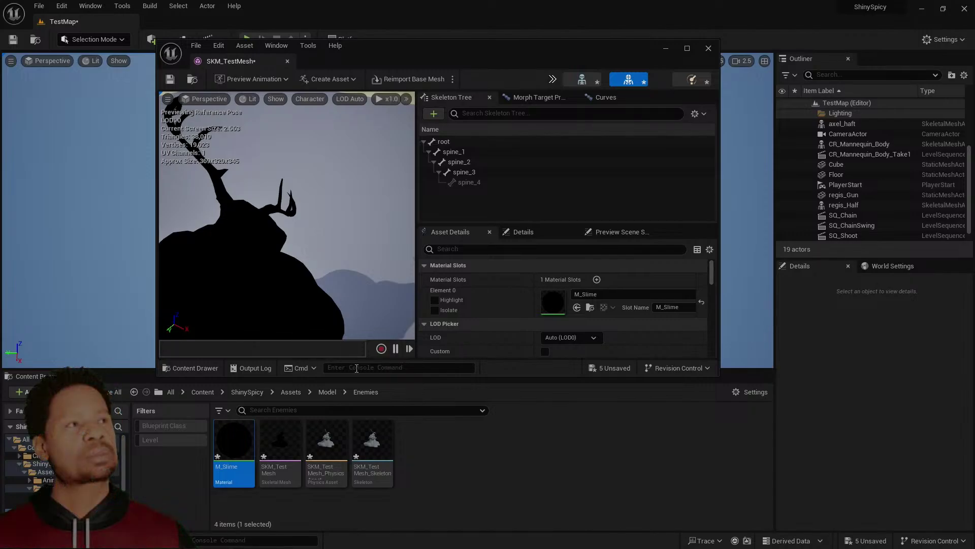
Add a second material slot to the SKM_TestMesh skeletal mesh
{"action": "right_click_drag", "start_coordinate": [306, 283], "coordinate": [320, 257]}
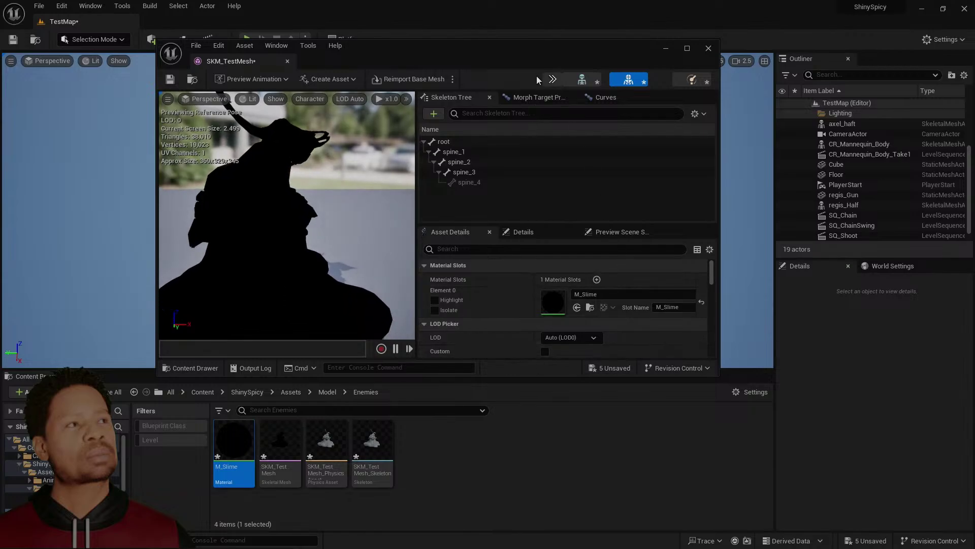
{"action": "left_click", "coordinate": [596, 279]}
{"action": "scroll", "coordinate": [589, 326], "scroll_direction": "down", "scroll_amount": 1}
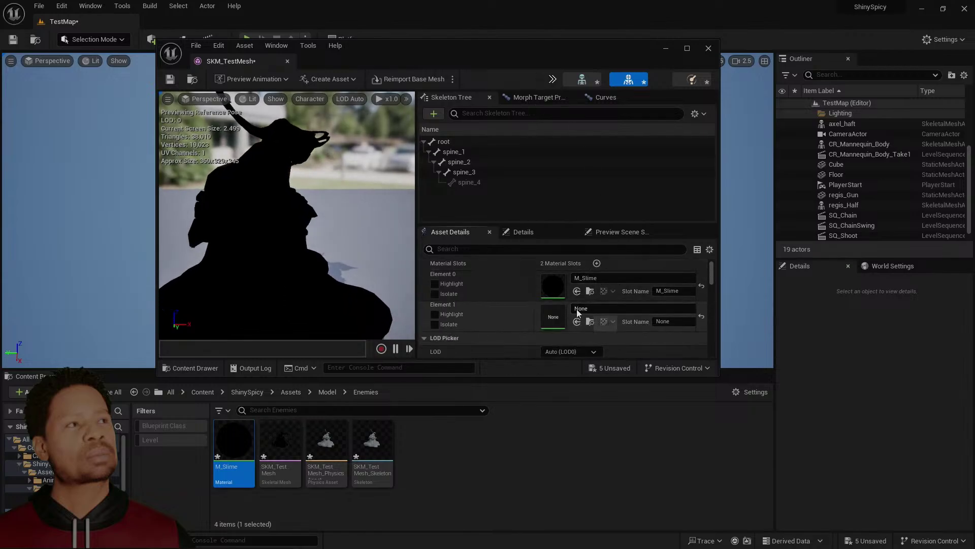
Create a material instance from M_Slime in the Enemies folder and name it MI_Slime_Skull
{"action": "right_click", "coordinate": [243, 439]}
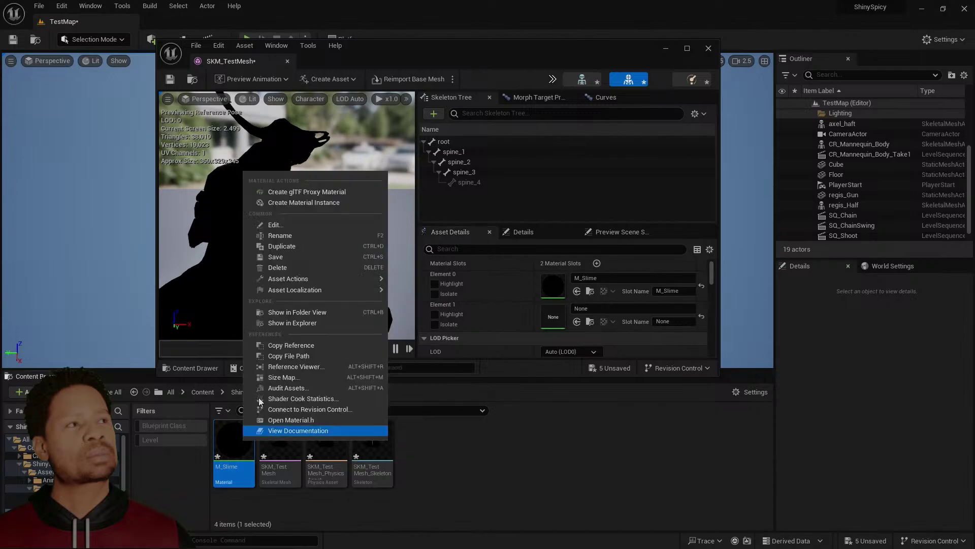
{"action": "left_click", "coordinate": [340, 206]}
{"action": "type", "text": "M_Slime_Ins"}
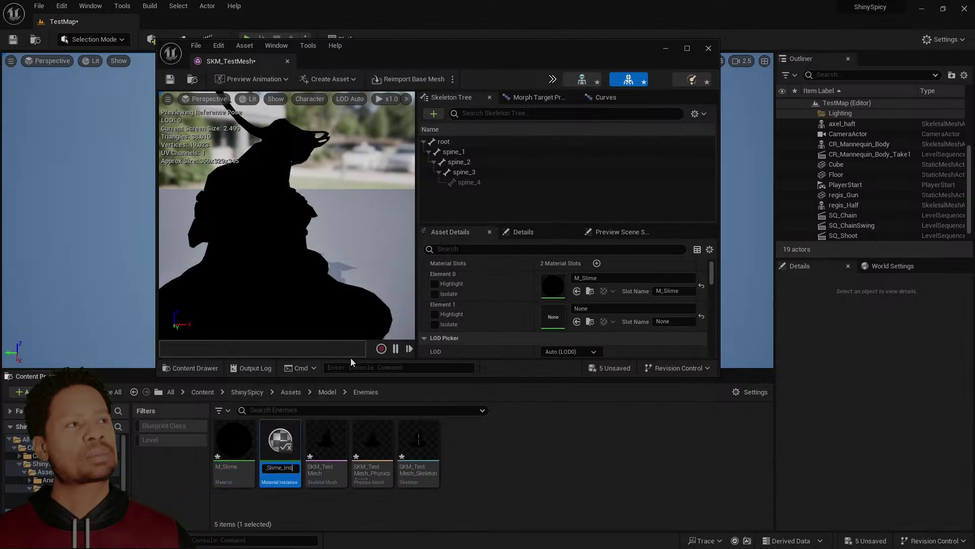
{"action": "type", "text": "Skull"}
{"action": "key", "text": "Home"}
{"action": "key", "text": "Right"}
{"action": "type", "text": "I"}
{"action": "key", "text": "Return"}
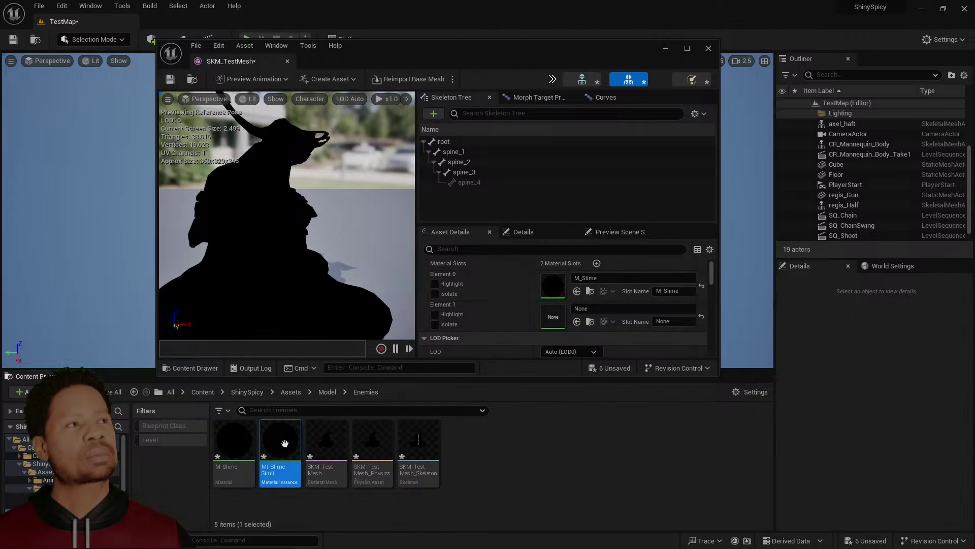
Open MI_Slime_Skull, enable its Color parameter override and set the colour to white
{"action": "double_click", "coordinate": [287, 443]}
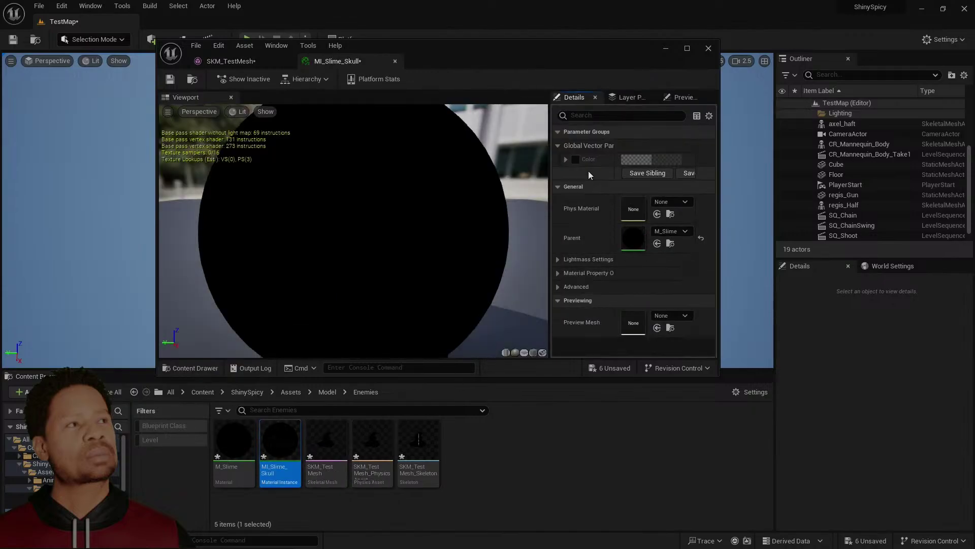
{"action": "left_click", "coordinate": [576, 159]}
{"action": "left_click", "coordinate": [667, 159]}
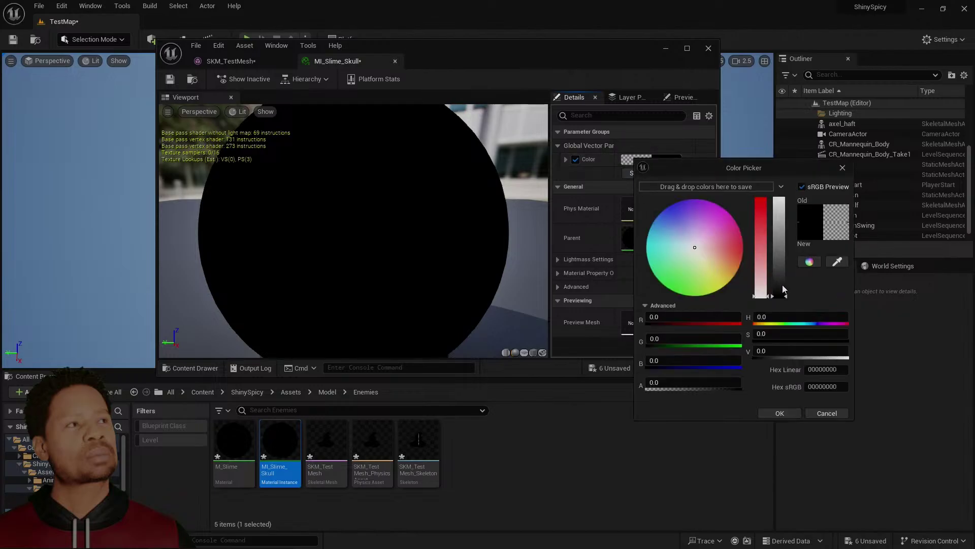
{"action": "left_click_drag", "start_coordinate": [783, 289], "coordinate": [779, 199]}
{"action": "left_click", "coordinate": [779, 413]}
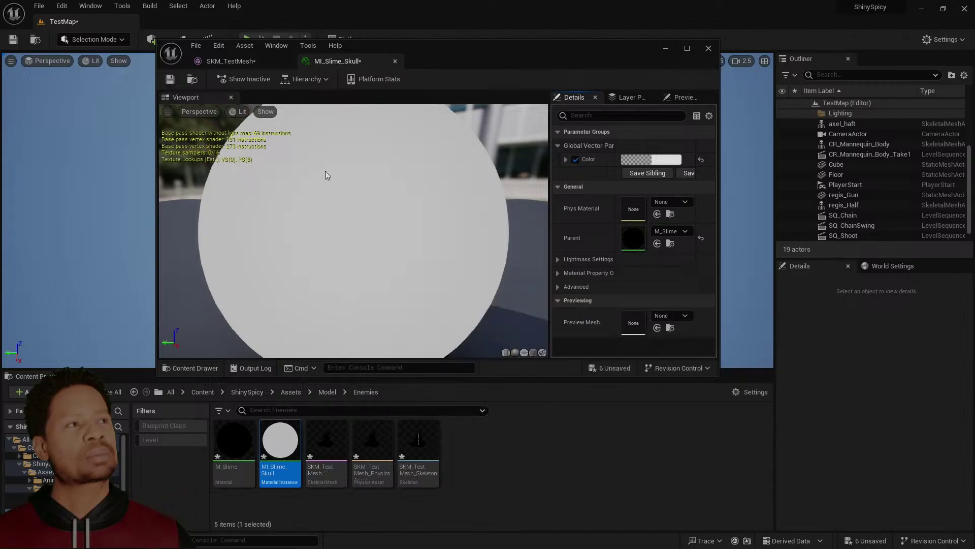
Assign MI_Slime_Skull to SKM_TestMesh's Element 1 material slot and widen the mesh editor and its asset details area
{"action": "left_click", "coordinate": [231, 61]}
{"action": "left_click_drag", "start_coordinate": [288, 462], "coordinate": [551, 338]}
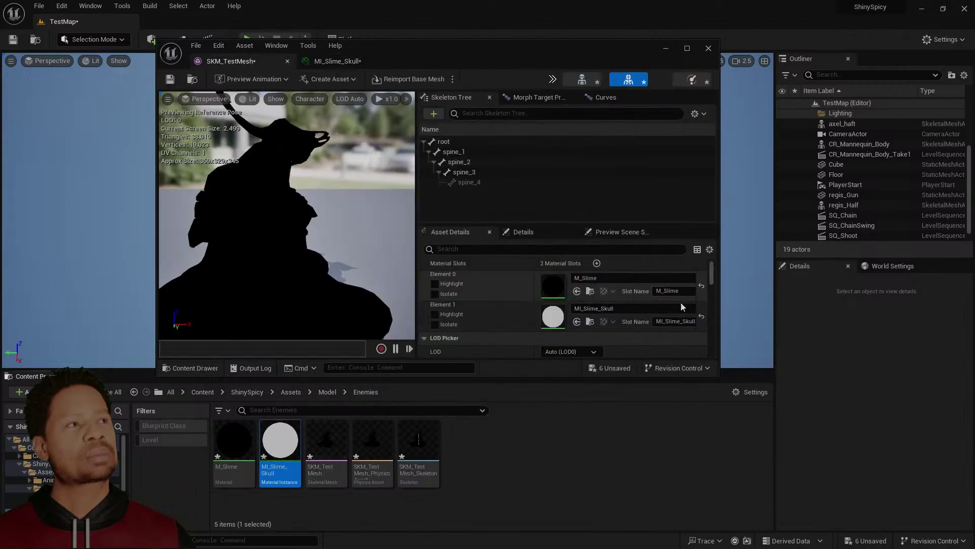
{"action": "left_click_drag", "start_coordinate": [720, 295], "coordinate": [813, 300]}
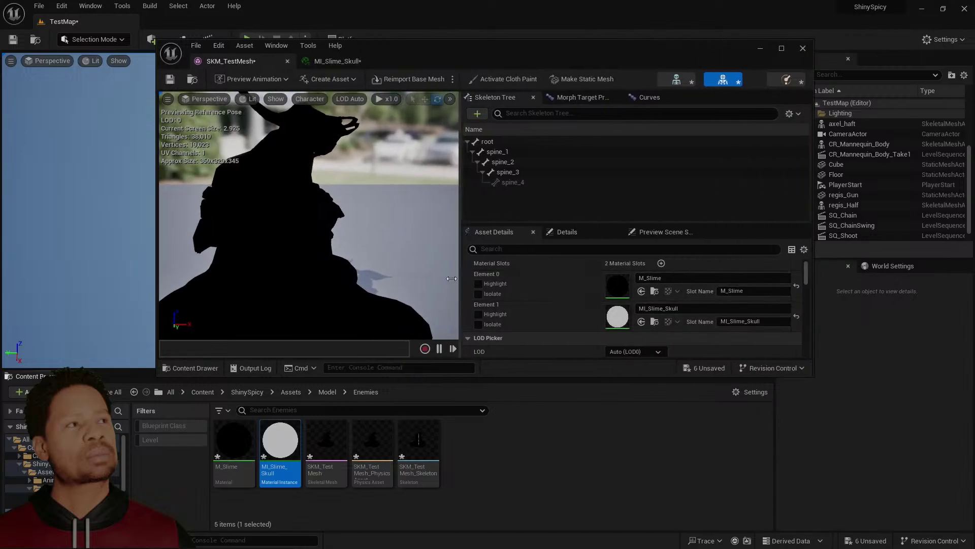
{"action": "left_click_drag", "start_coordinate": [458, 282], "coordinate": [334, 280]}
Rename SKM_TestMesh's Element 0 slot to Material_1 and its Element 1 slot to Material_2
{"action": "left_click", "coordinate": [675, 290]}
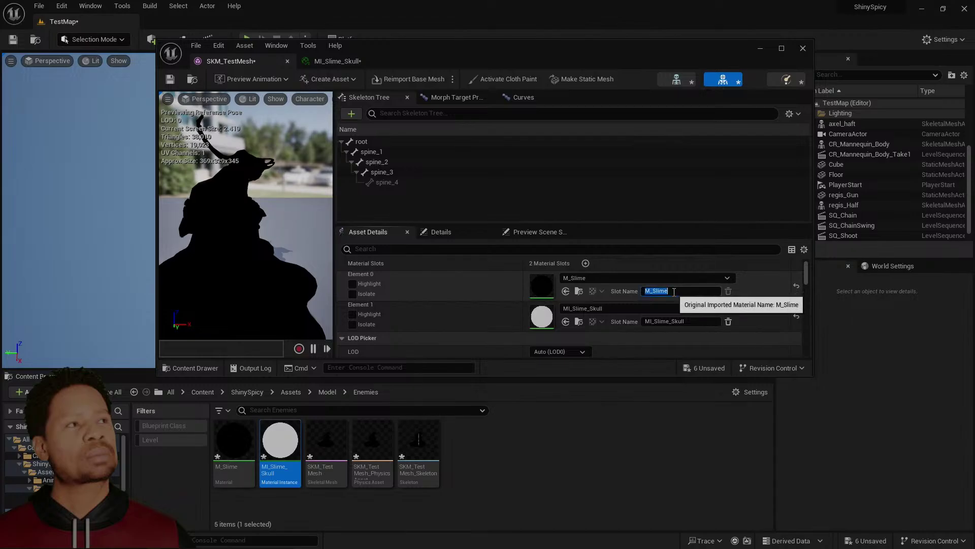
{"action": "key", "text": "BackSpace"}
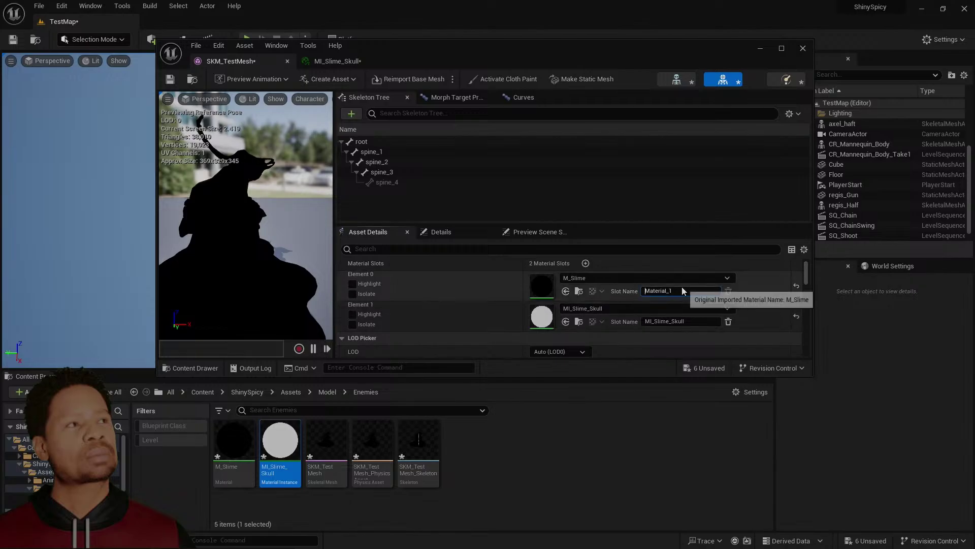
{"action": "key", "text": "Return"}
{"action": "left_click", "coordinate": [681, 321]}
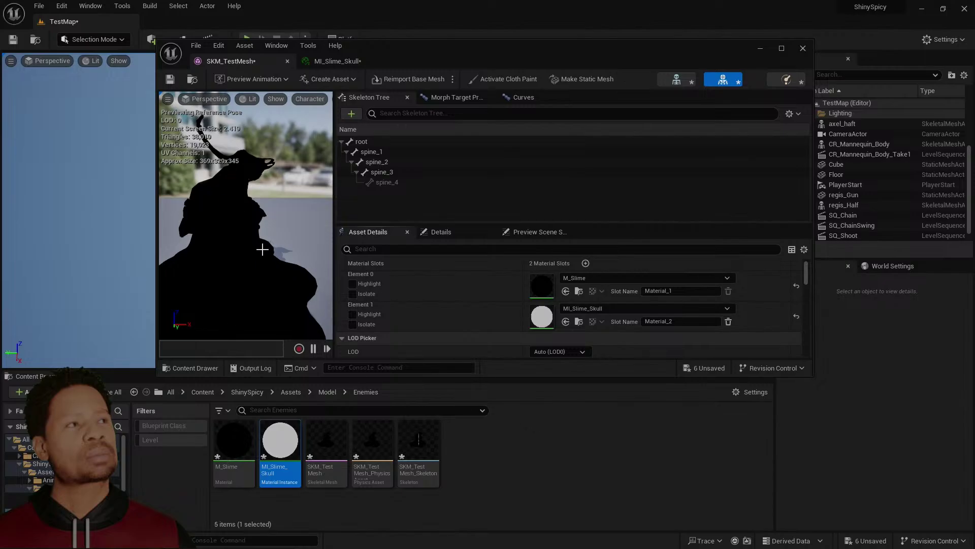
{"action": "right_click_drag", "start_coordinate": [263, 249], "coordinate": [271, 246]}
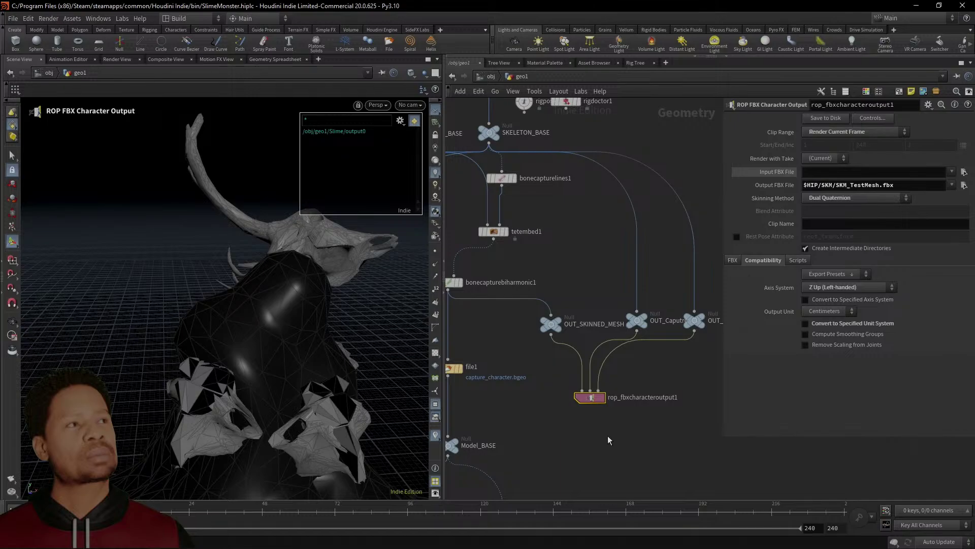
Switch to Houdini and enter the Slime subnetwork inside geo1
{"action": "scroll", "coordinate": [523, 366], "scroll_direction": "down", "scroll_amount": 3}
{"action": "scroll", "coordinate": [528, 284], "scroll_direction": "up", "scroll_amount": 3}
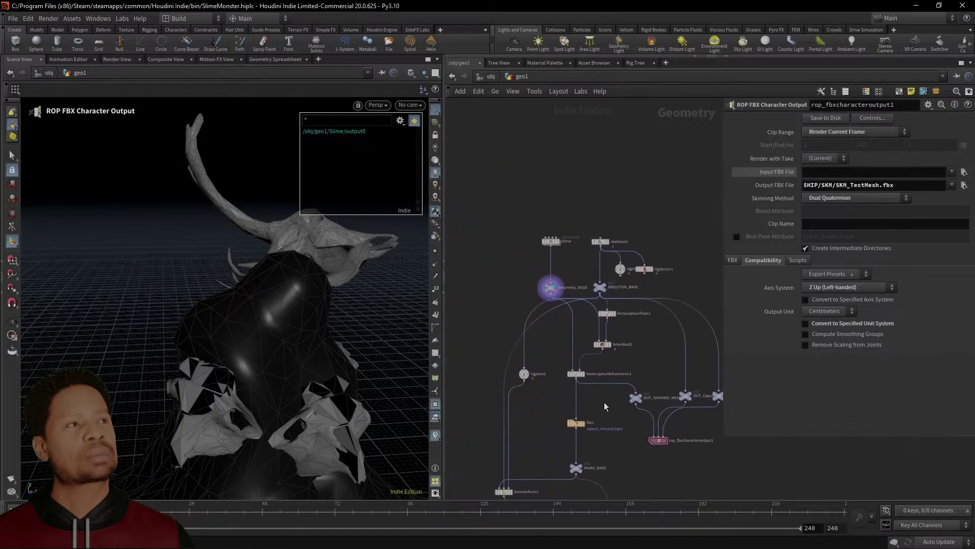
{"action": "double_click", "coordinate": [542, 216]}
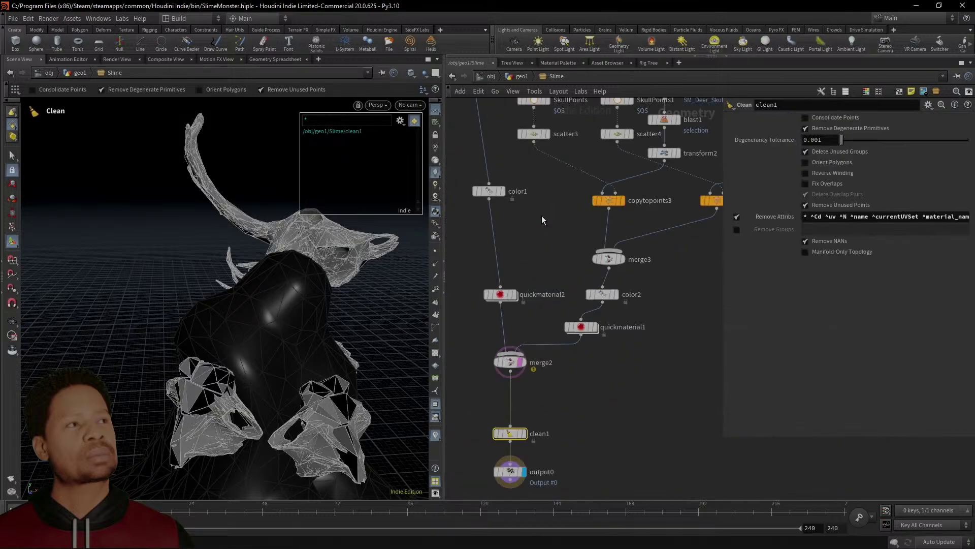
Add a Material node in an empty area of the Slime network near quickmaterial1
{"action": "key", "text": "Tab"}
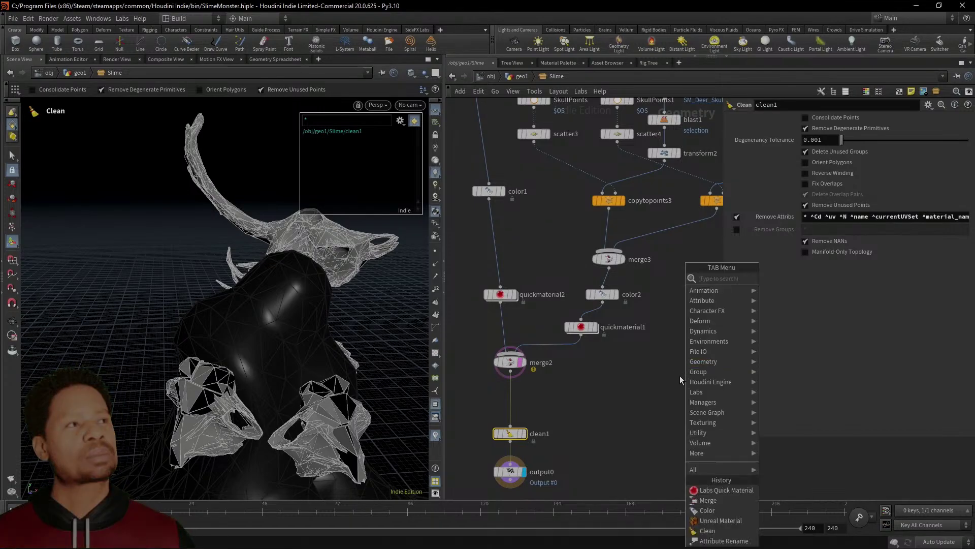
{"action": "type", "text": "nat"}
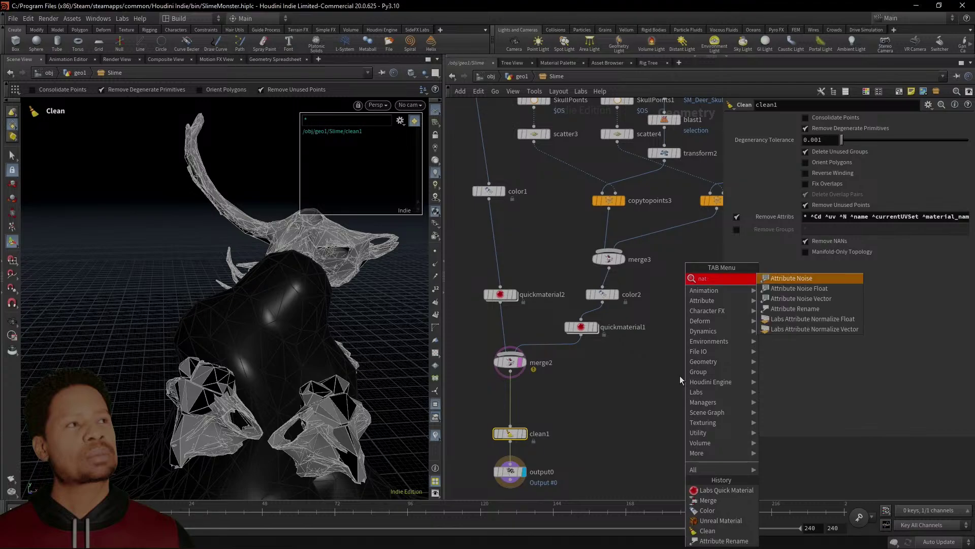
{"action": "key", "text": "BackSpace"}
{"action": "key", "text": "BackSpace"}
{"action": "key", "text": "BackSpace"}
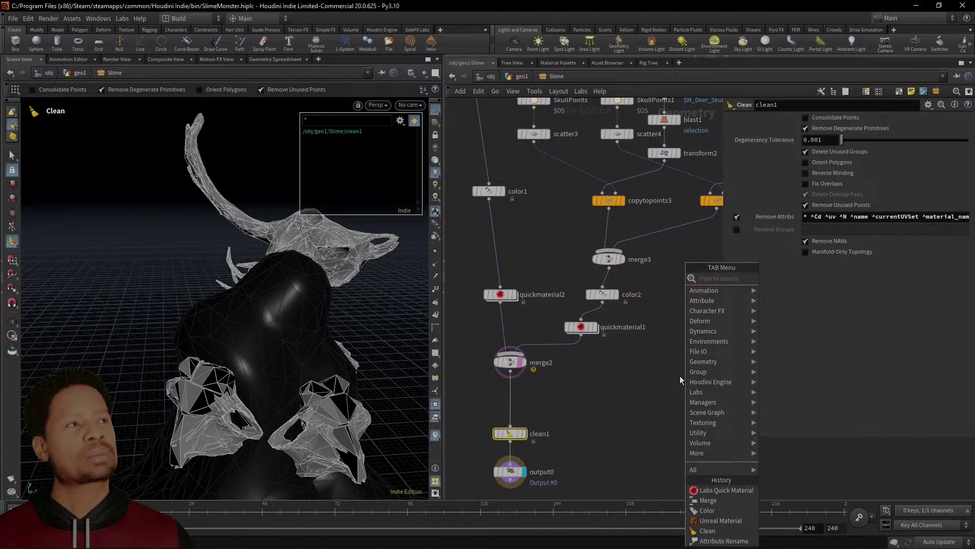
{"action": "type", "text": "materr"}
{"action": "key", "text": "BackSpace"}
{"action": "key", "text": "BackSpace"}
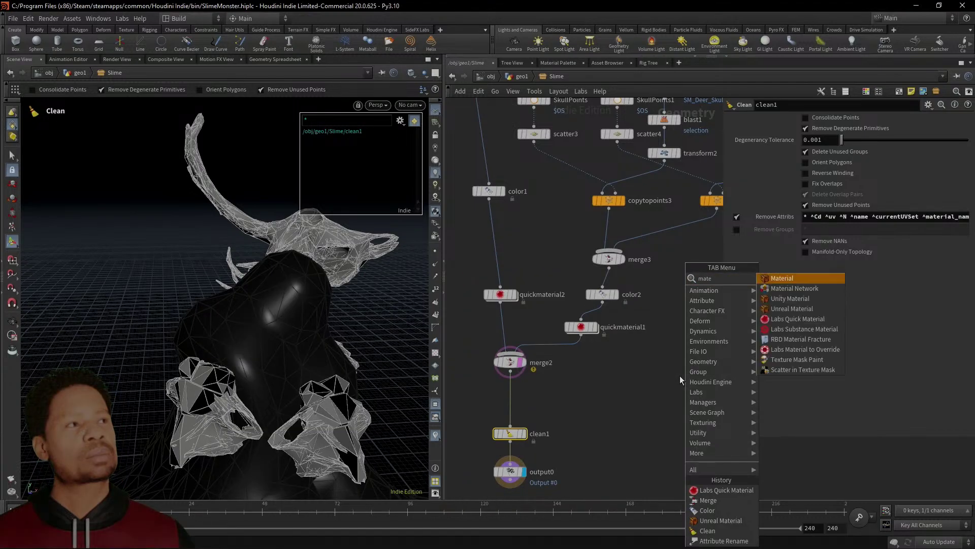
{"action": "key", "text": "Return"}
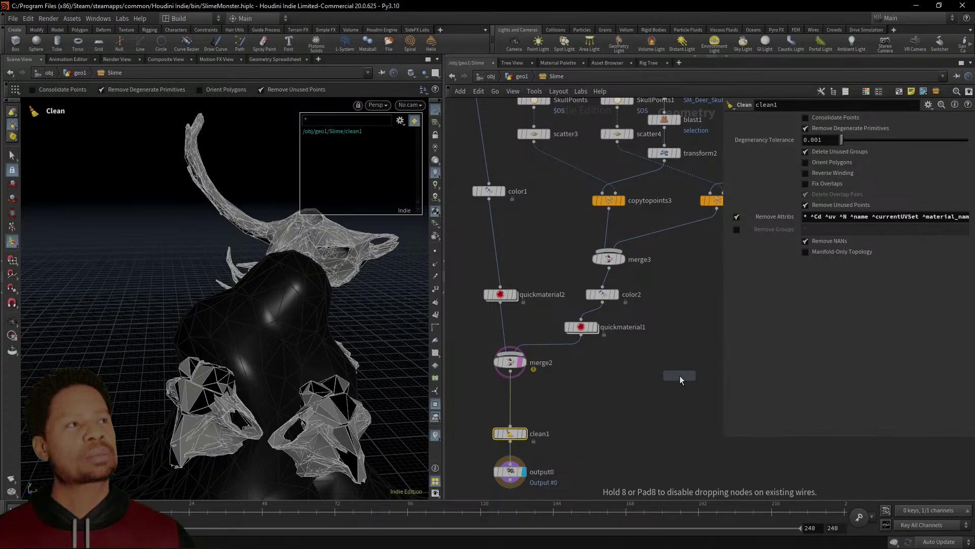
{"action": "left_click", "coordinate": [680, 376]}
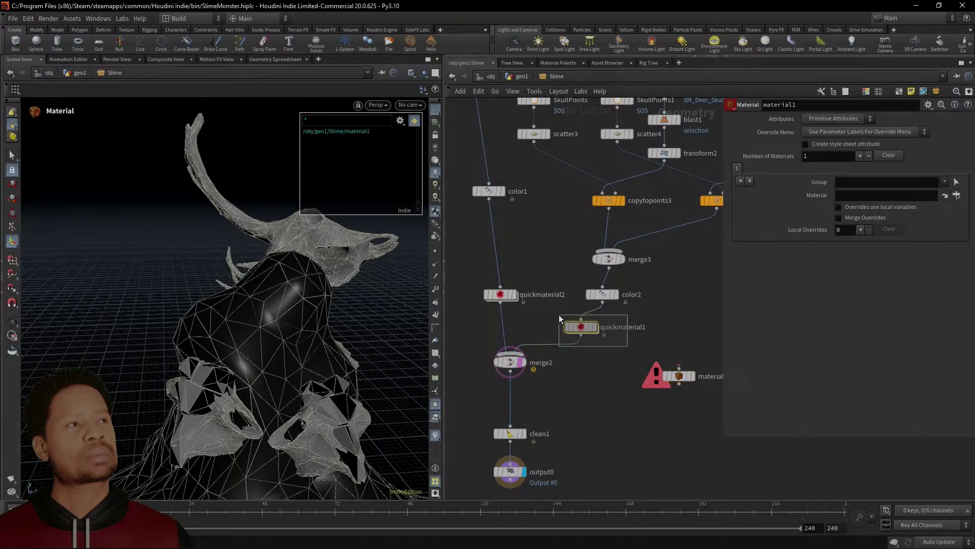
Place material1 near quickmaterial1, wire color2 into it, display it, and check its operator chooser without picking a material
{"action": "left_click", "coordinate": [581, 327]}
{"action": "mouse_move", "coordinate": [676, 380]}
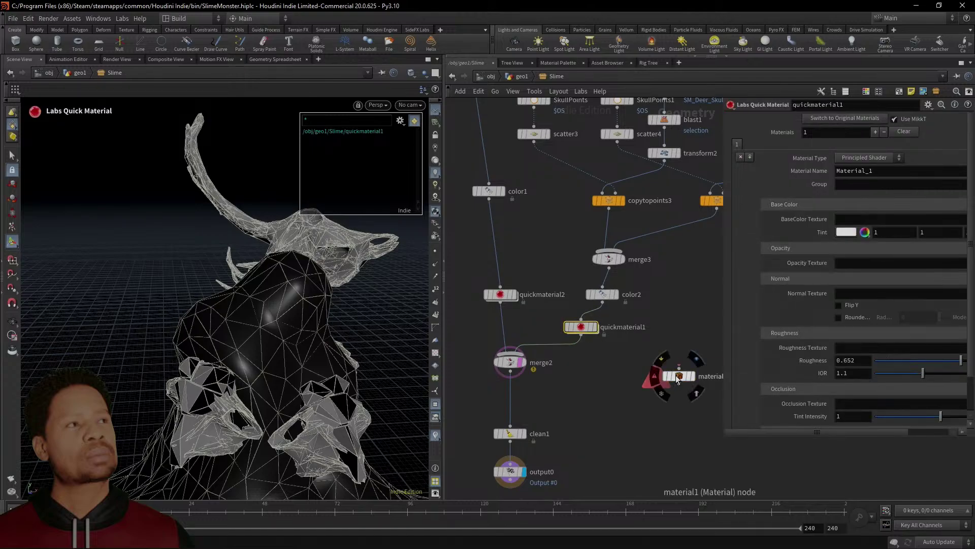
{"action": "left_click_drag", "start_coordinate": [676, 376], "coordinate": [652, 353]}
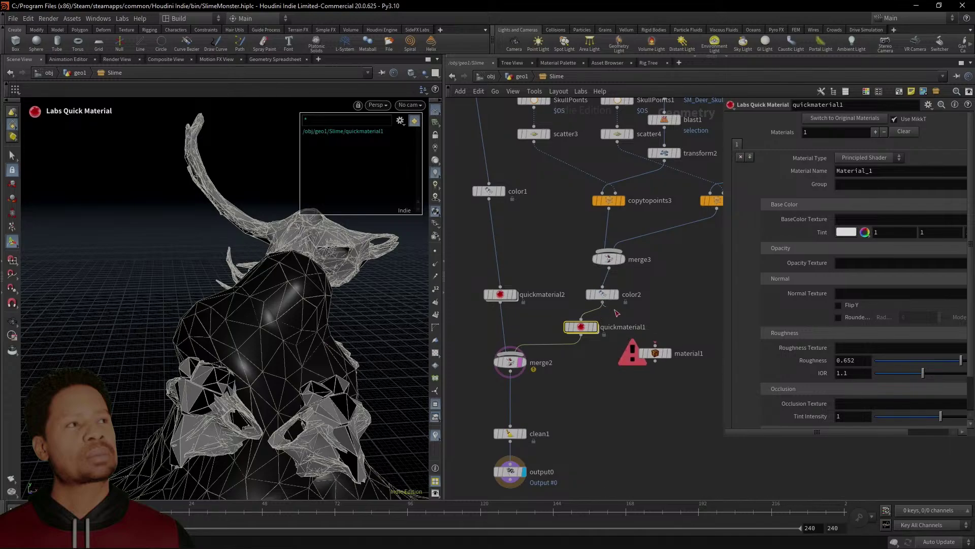
{"action": "left_click", "coordinate": [669, 354]}
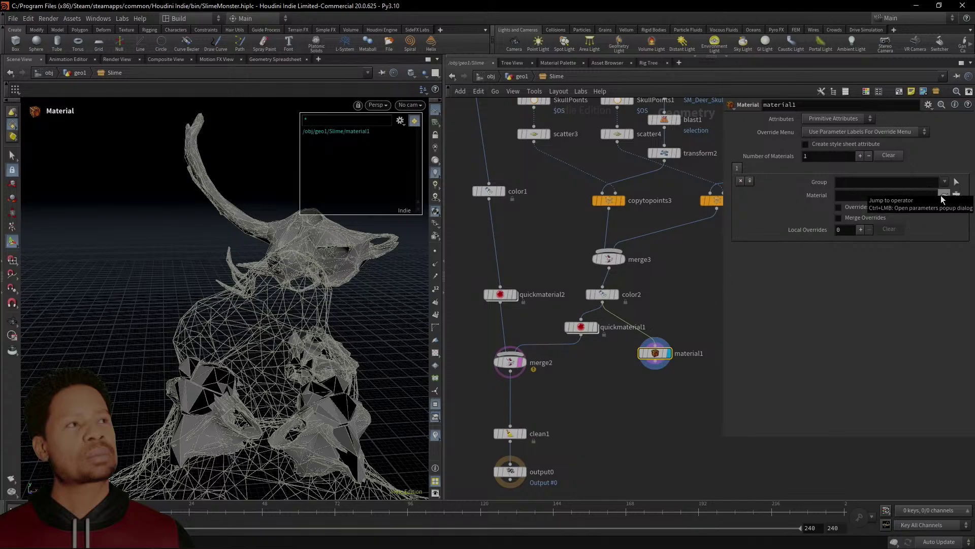
{"action": "left_click", "coordinate": [955, 196]}
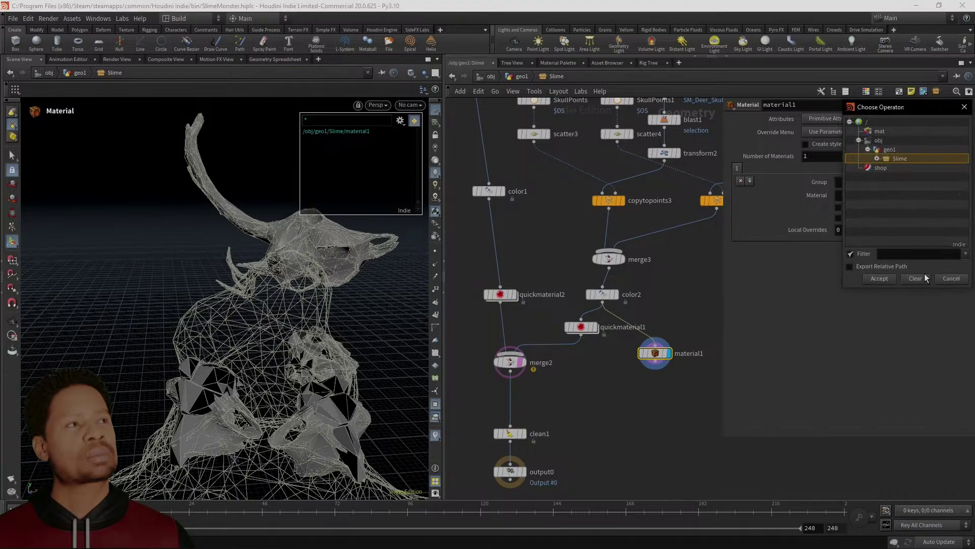
{"action": "left_click", "coordinate": [952, 279]}
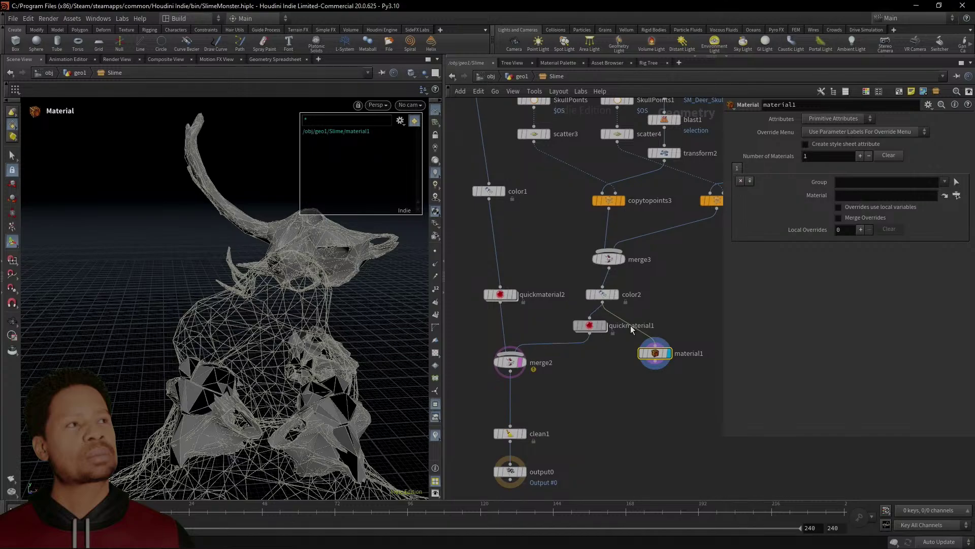
Move quickmaterial1 aside and disconnect both quickmaterial1 and quickmaterial2 from merge2
{"action": "left_click_drag", "start_coordinate": [582, 328], "coordinate": [694, 314]}
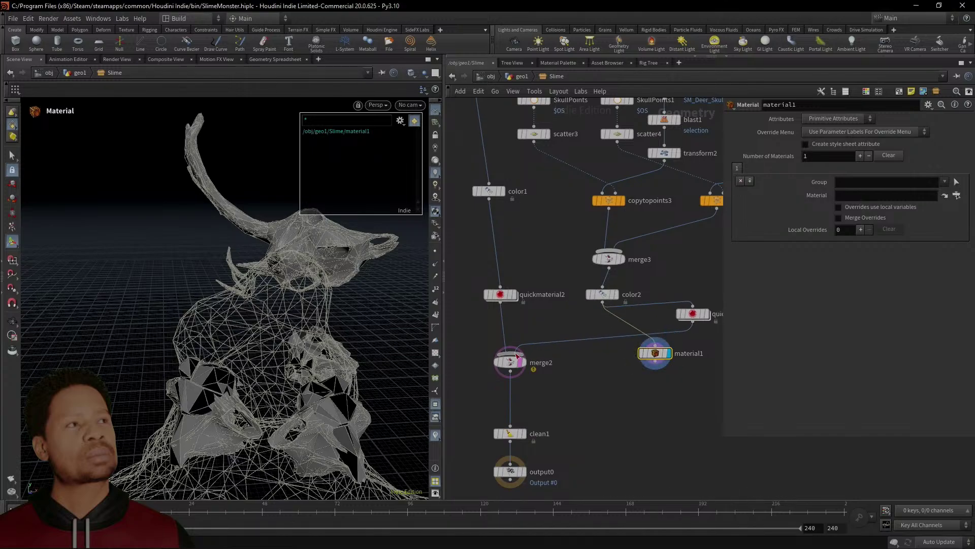
{"action": "left_click_drag", "start_coordinate": [513, 349], "coordinate": [675, 382]}
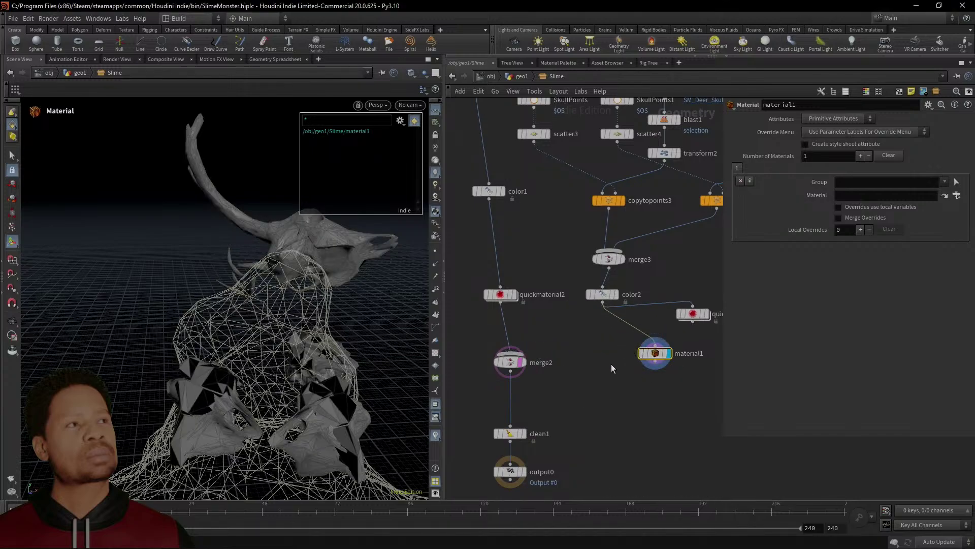
{"action": "left_click", "coordinate": [511, 331]}
{"action": "key", "text": "Delete"}
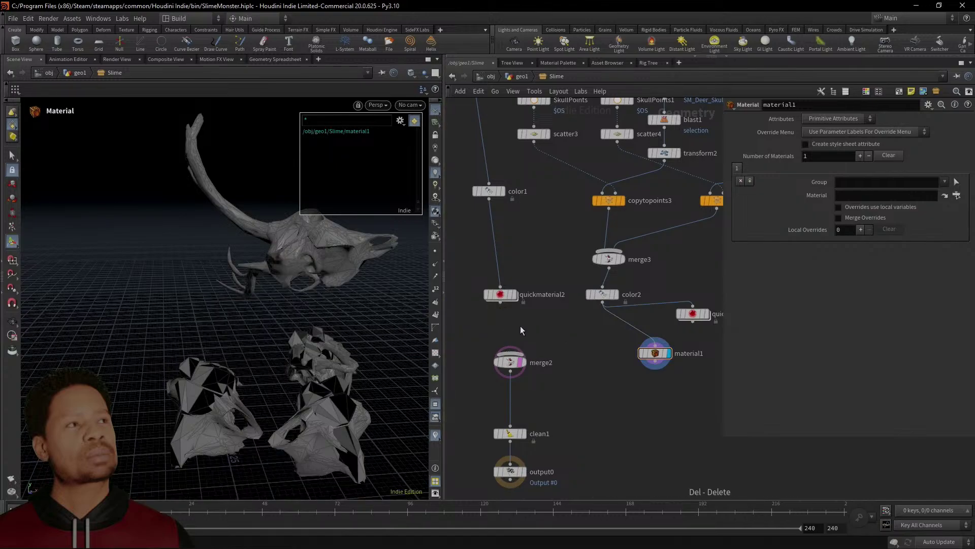
Duplicate the material1 node and disconnect the copy from color2
{"action": "left_click", "coordinate": [655, 353]}
{"action": "key", "text": "ctrl+c"}
{"action": "key", "text": "ctrl+v"}
{"action": "middle_click_drag", "start_coordinate": [545, 305], "coordinate": [597, 319]}
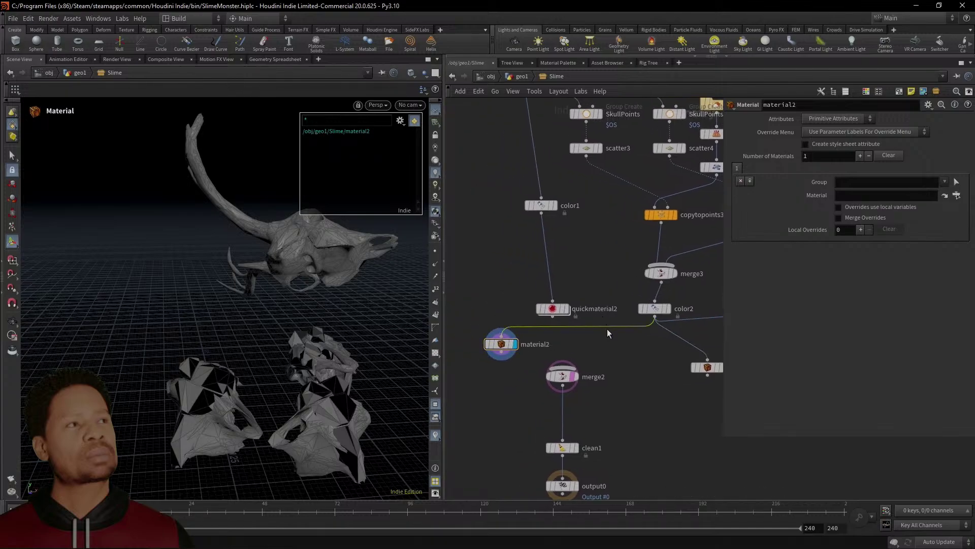
{"action": "key", "text": "Delete"}
Move quickmaterial2 aside, wire color1 into material2 below it, and check material2's group choices without selecting one
{"action": "left_click_drag", "start_coordinate": [508, 346], "coordinate": [598, 282]}
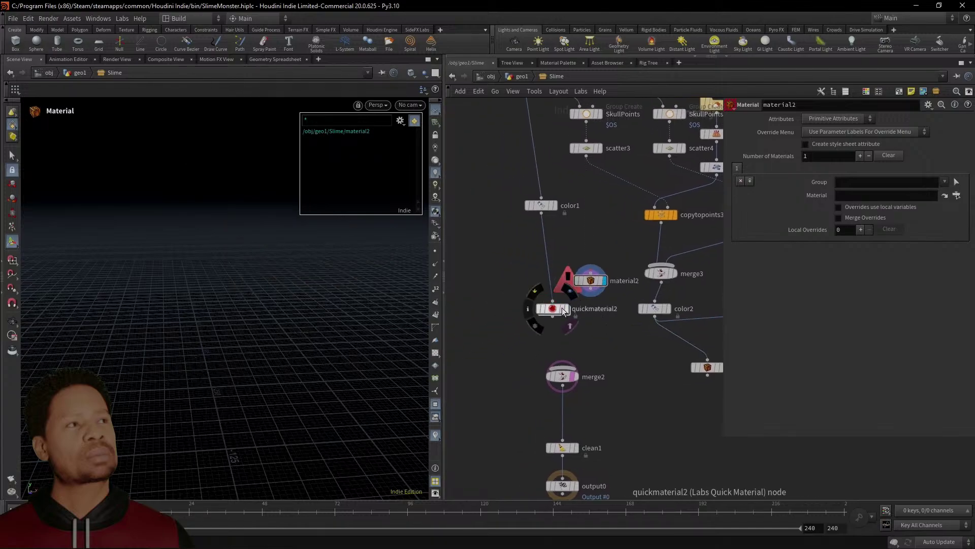
{"action": "left_click_drag", "start_coordinate": [553, 309], "coordinate": [498, 309]}
{"action": "left_click_drag", "start_coordinate": [542, 213], "coordinate": [568, 297]}
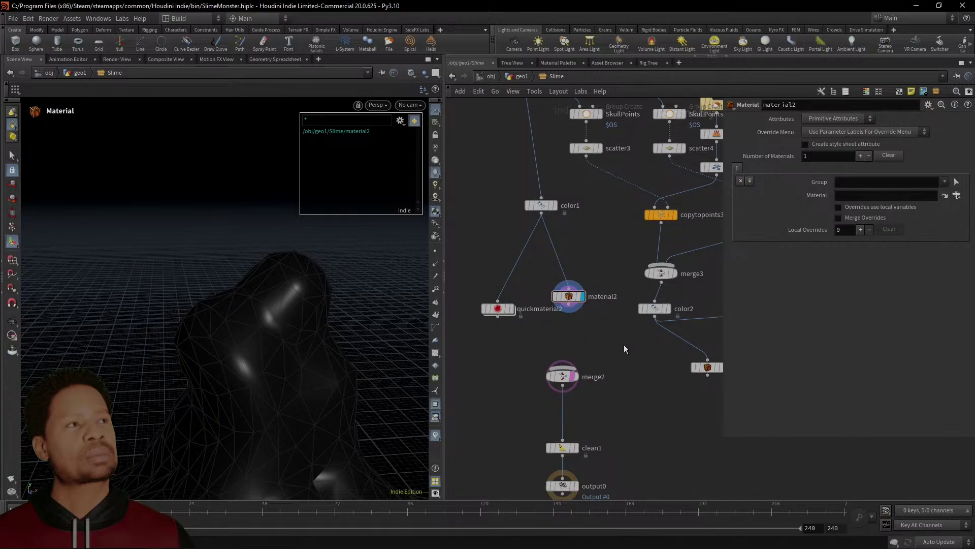
{"action": "left_click", "coordinate": [944, 182]}
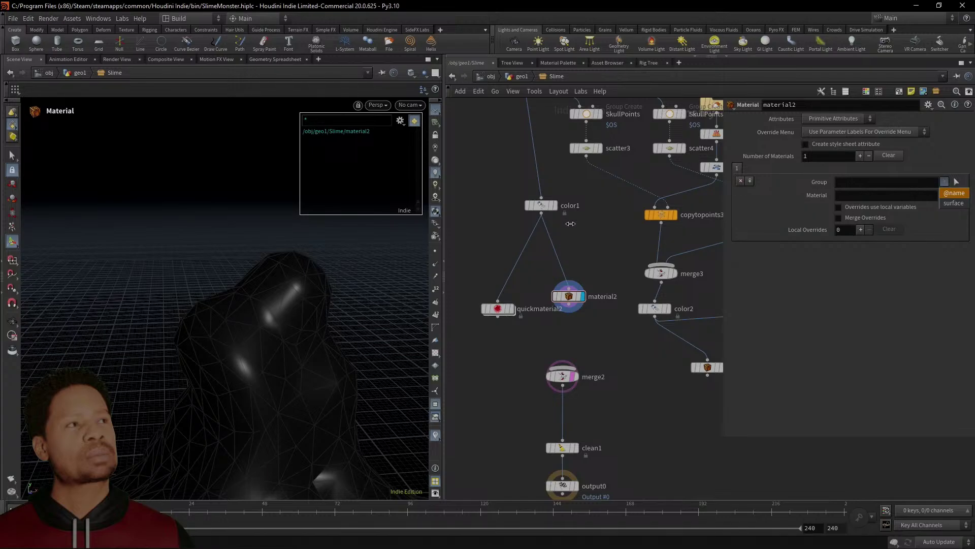
{"action": "left_click", "coordinate": [598, 248]}
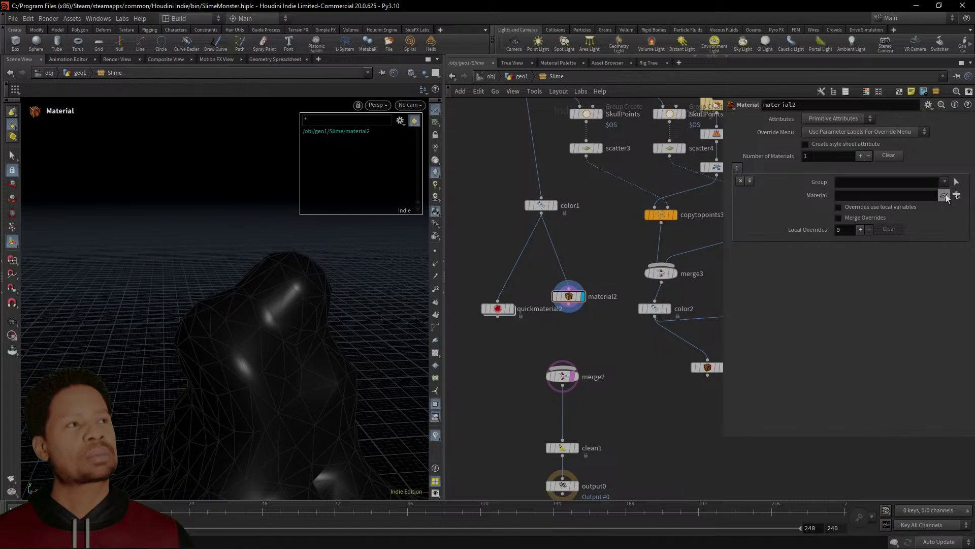
Assign quickmaterial2 as material2's material and wire material2 into merge2
{"action": "left_click", "coordinate": [945, 195]}
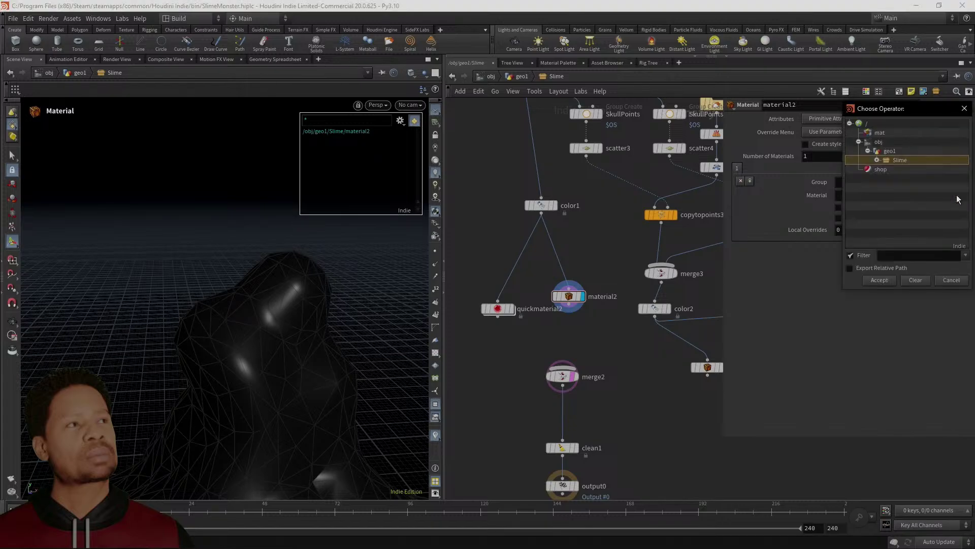
{"action": "left_click", "coordinate": [877, 160]}
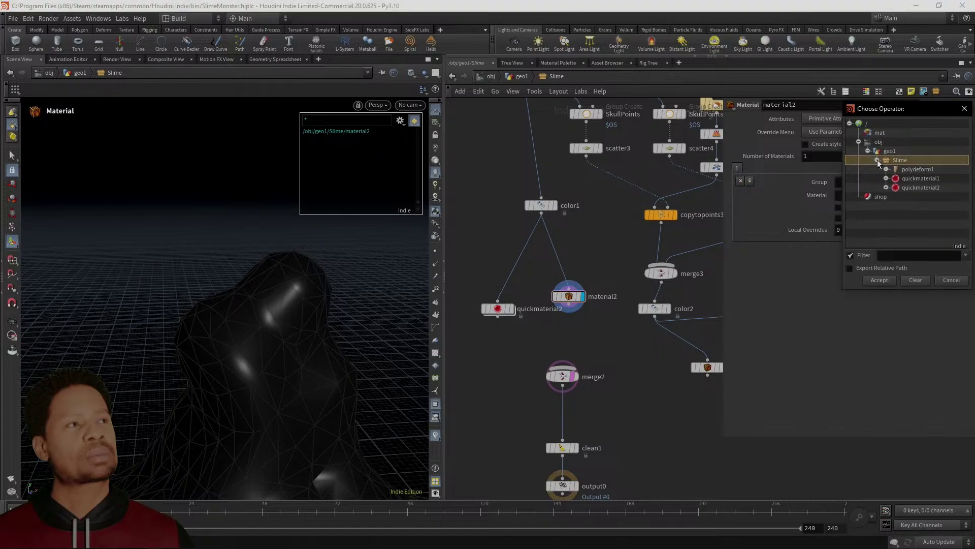
{"action": "left_click", "coordinate": [914, 186]}
{"action": "left_click", "coordinate": [887, 280]}
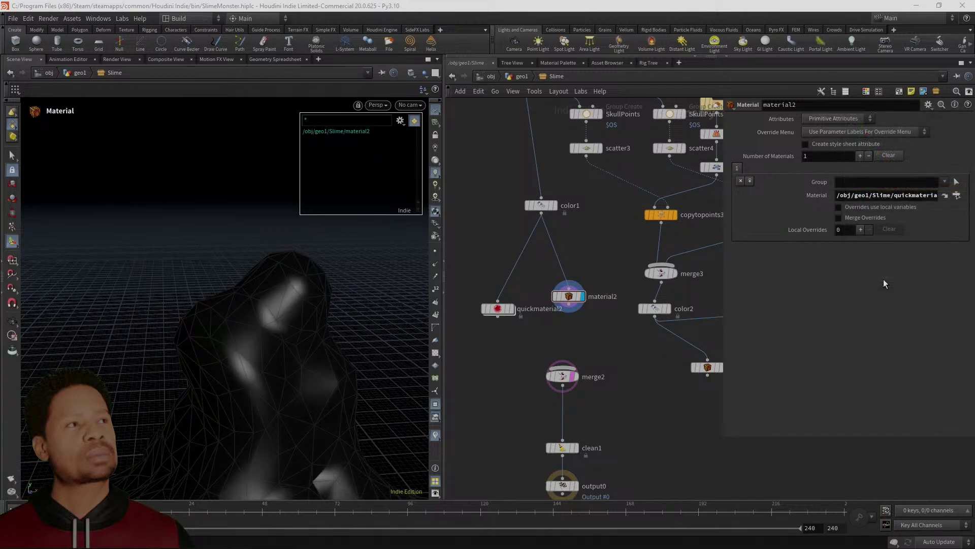
{"action": "left_click_drag", "start_coordinate": [568, 296], "coordinate": [562, 362]}
Place material1 directly below color2 and try to assign quickmaterial1 as its material
{"action": "middle_click_drag", "start_coordinate": [689, 343], "coordinate": [639, 328]}
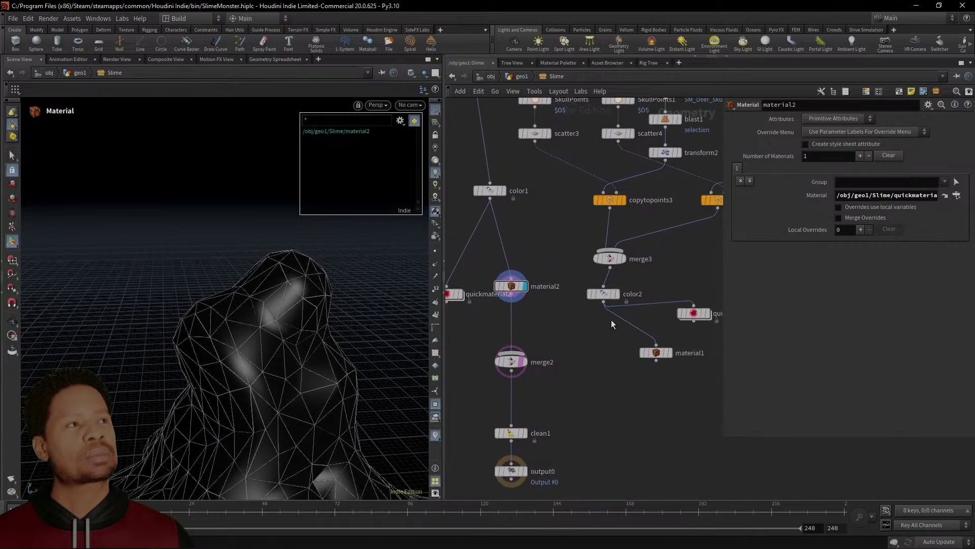
{"action": "left_click_drag", "start_coordinate": [660, 352], "coordinate": [607, 333]}
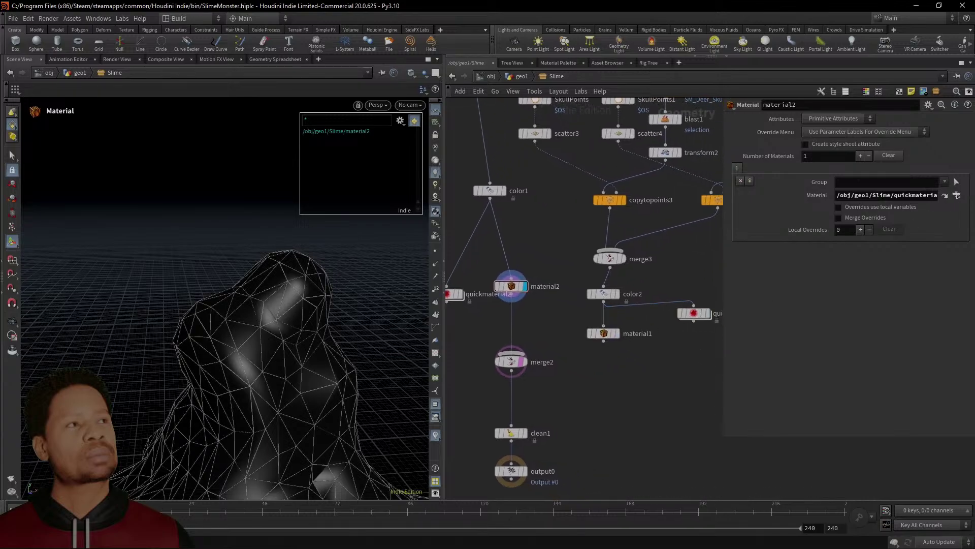
{"action": "left_click", "coordinate": [603, 333]}
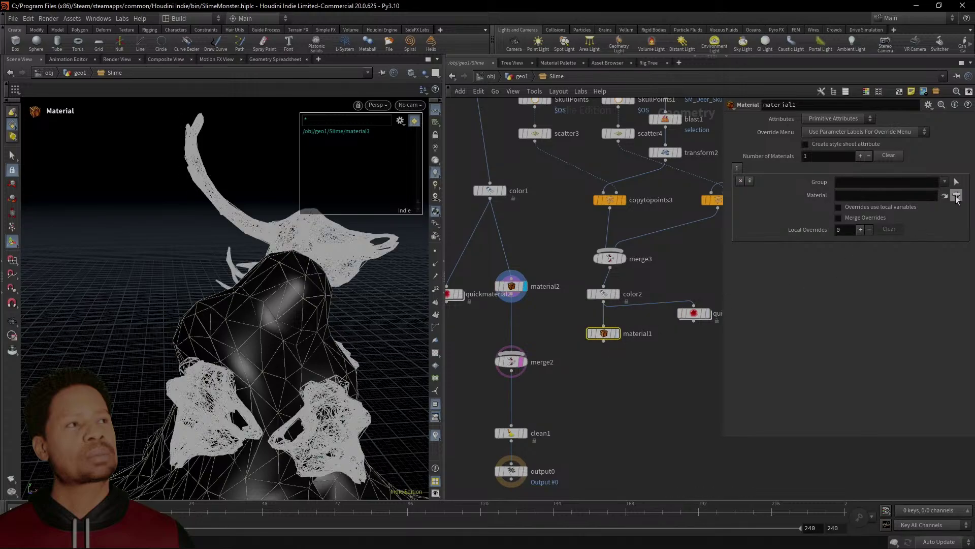
{"action": "left_click", "coordinate": [956, 196]}
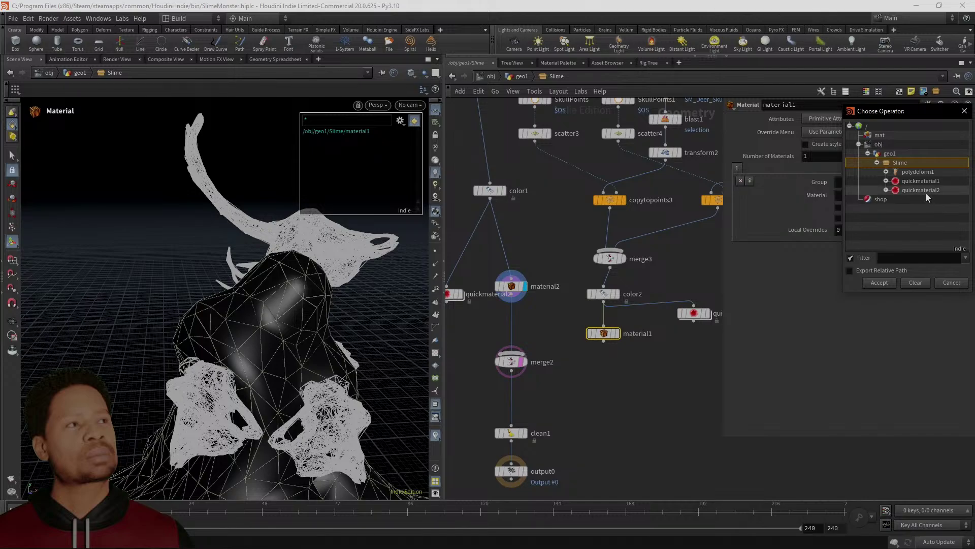
{"action": "left_click", "coordinate": [921, 181]}
{"action": "left_click", "coordinate": [917, 283]}
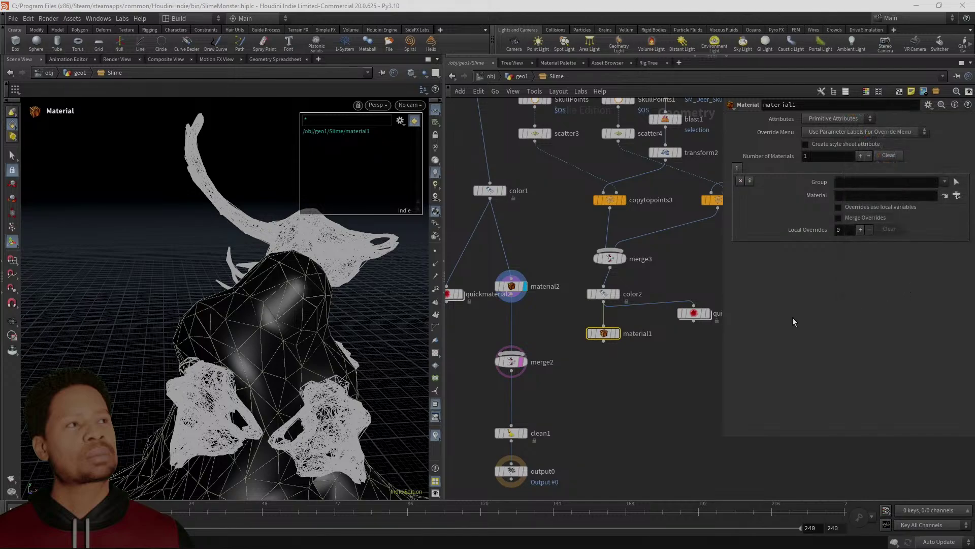
Wire material1 into merge2 and display merge2
{"action": "left_click_drag", "start_coordinate": [603, 342], "coordinate": [512, 355]}
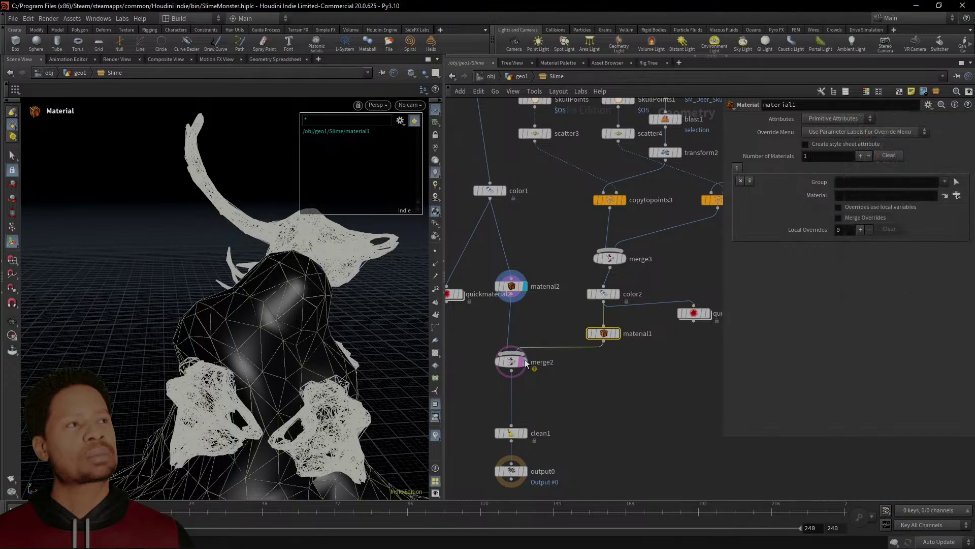
{"action": "middle_click_drag", "start_coordinate": [574, 390], "coordinate": [602, 290]}
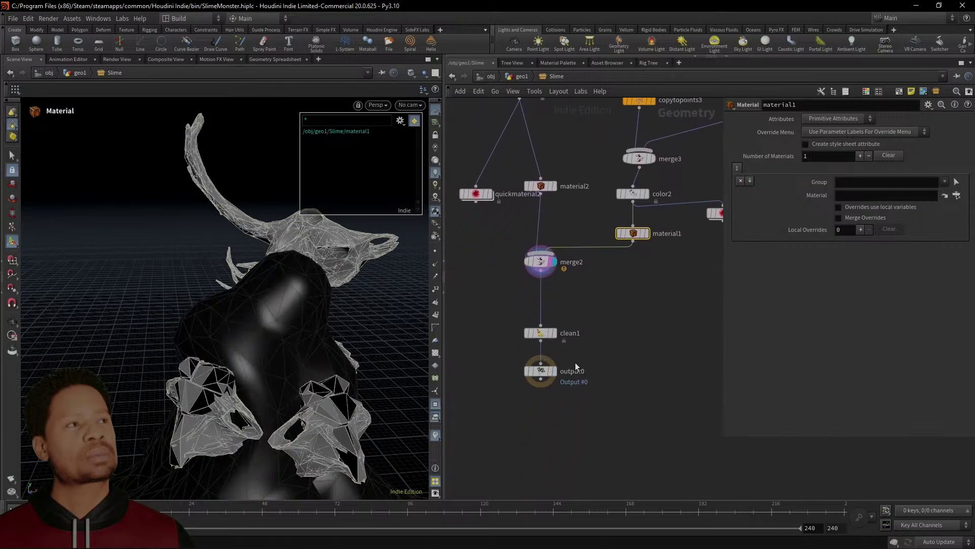
Go up to the geo1 network and save the character FBX to disk from rop_fbxcharacteroutput1
{"action": "left_click", "coordinate": [522, 77]}
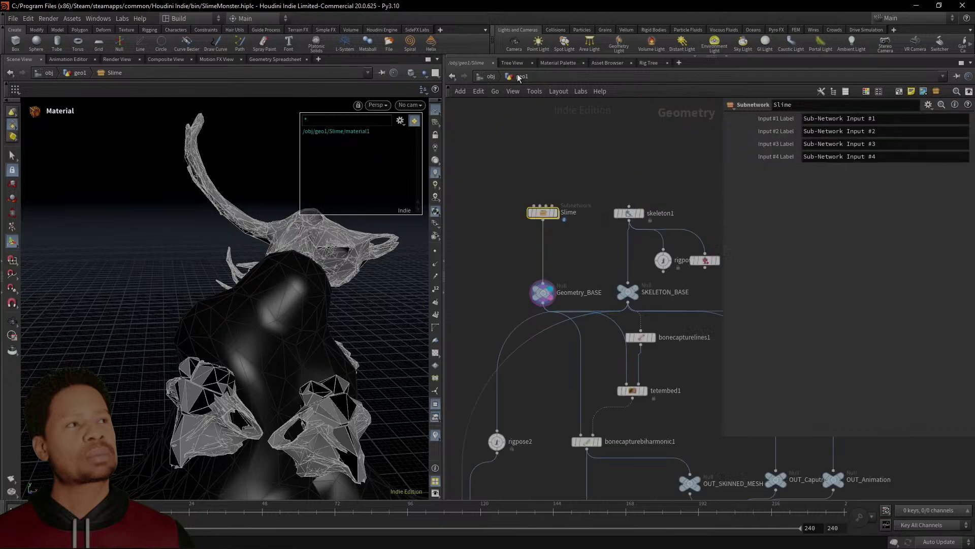
{"action": "middle_click_drag", "start_coordinate": [685, 354], "coordinate": [607, 329]}
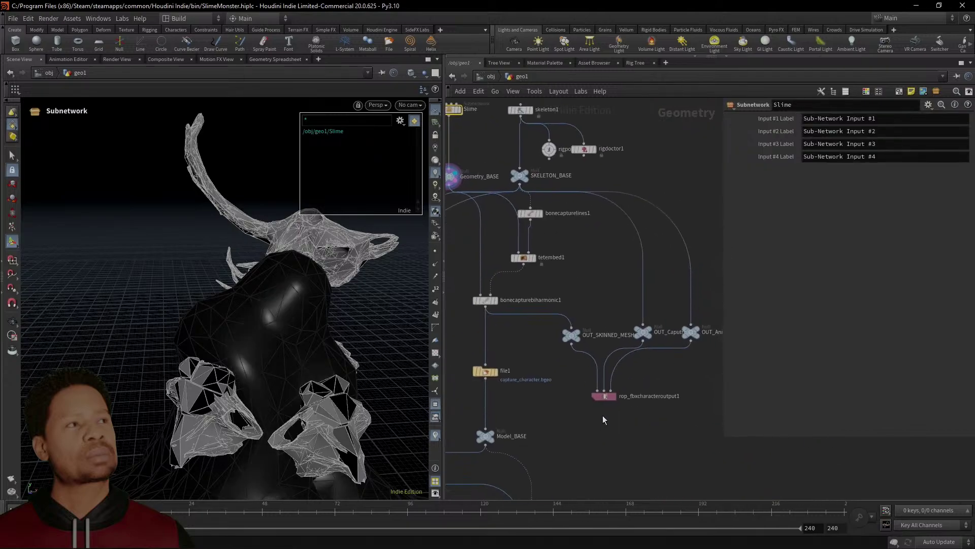
{"action": "left_click", "coordinate": [603, 395]}
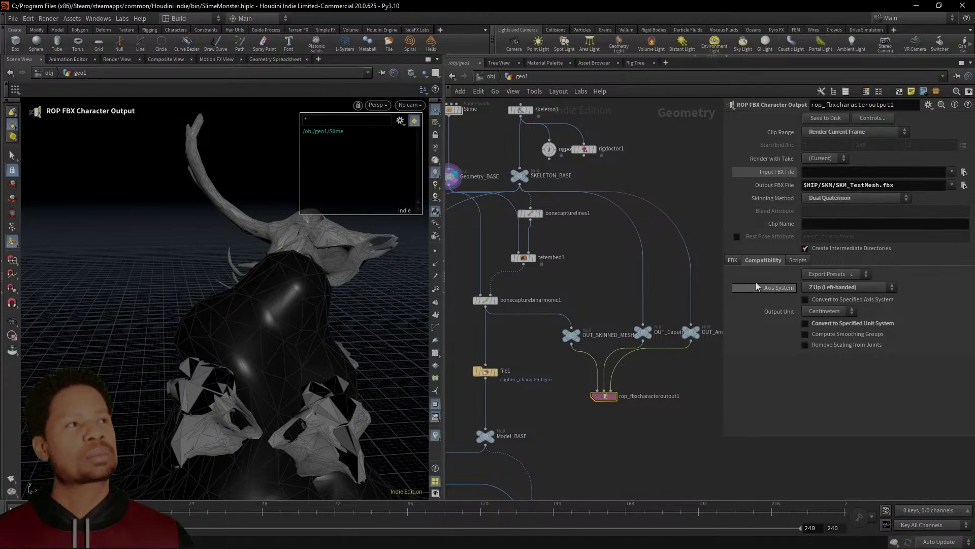
{"action": "left_click", "coordinate": [733, 260]}
{"action": "left_click", "coordinate": [754, 260]}
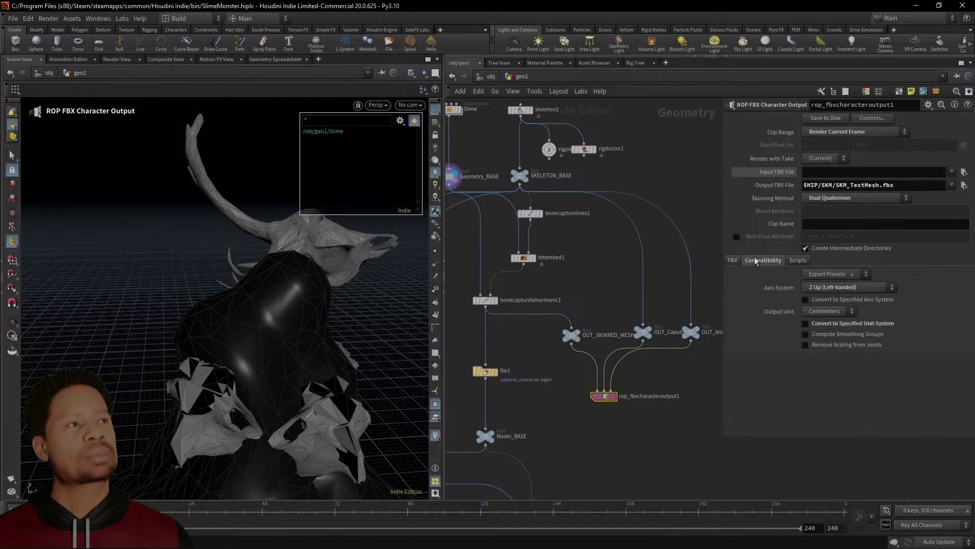
{"action": "left_click", "coordinate": [827, 122]}
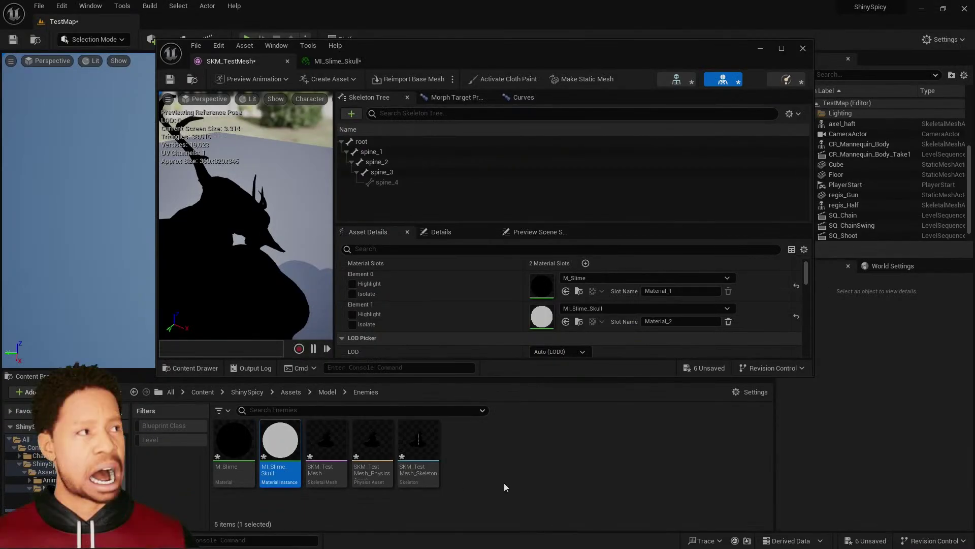
{"action": "left_click", "coordinate": [330, 441]}
{"action": "left_click", "coordinate": [376, 451], "text": "ctrl"}
{"action": "left_click", "coordinate": [424, 449], "text": "ctrl"}
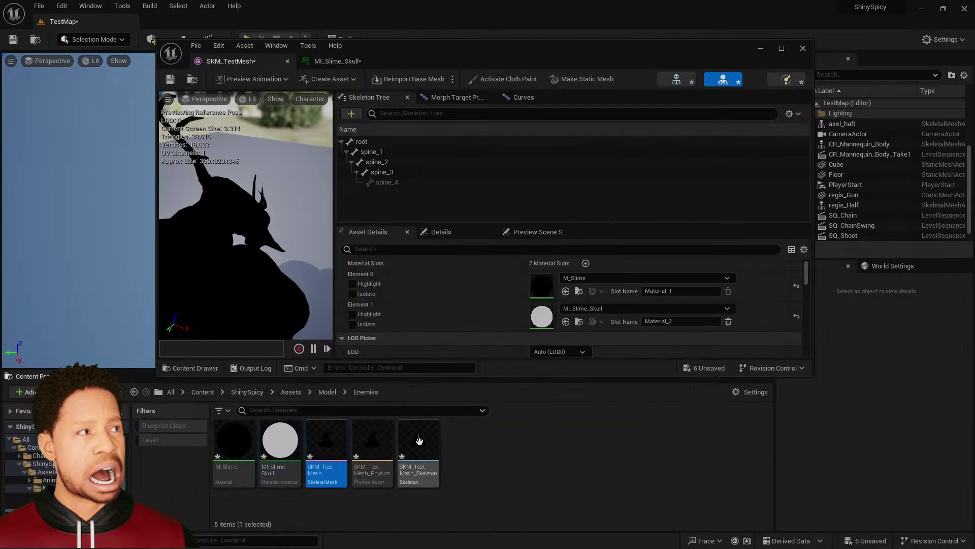
{"action": "key", "text": "Delete"}
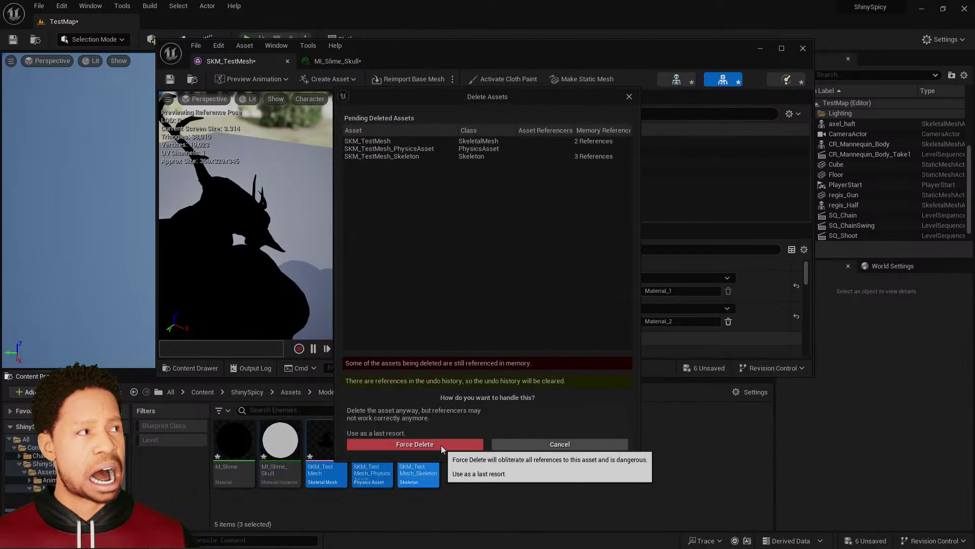
{"action": "left_click", "coordinate": [629, 96]}
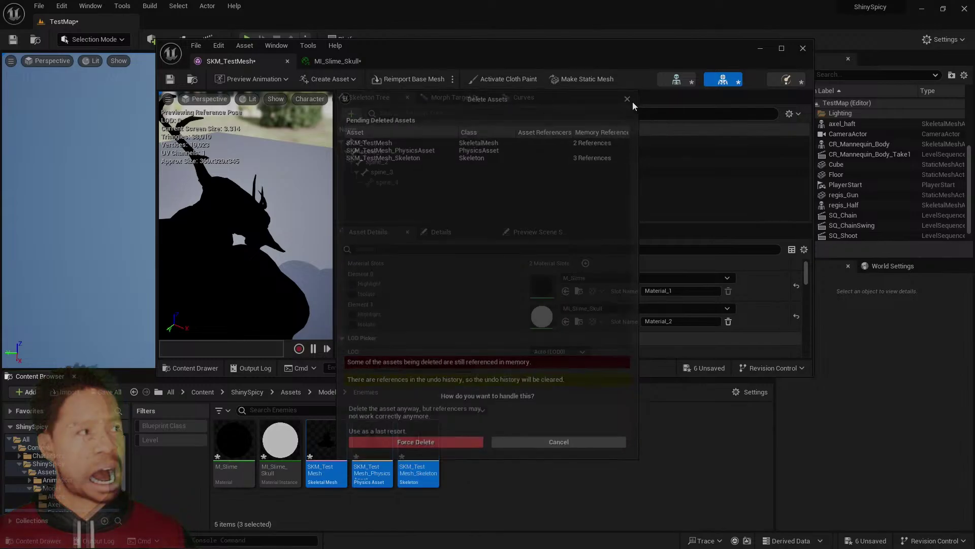
Close the SKM_TestMesh editor and force delete the SKM_TestMesh skeletal mesh, physics asset and skeleton
{"action": "left_click", "coordinate": [803, 48]}
{"action": "left_click", "coordinate": [493, 473]}
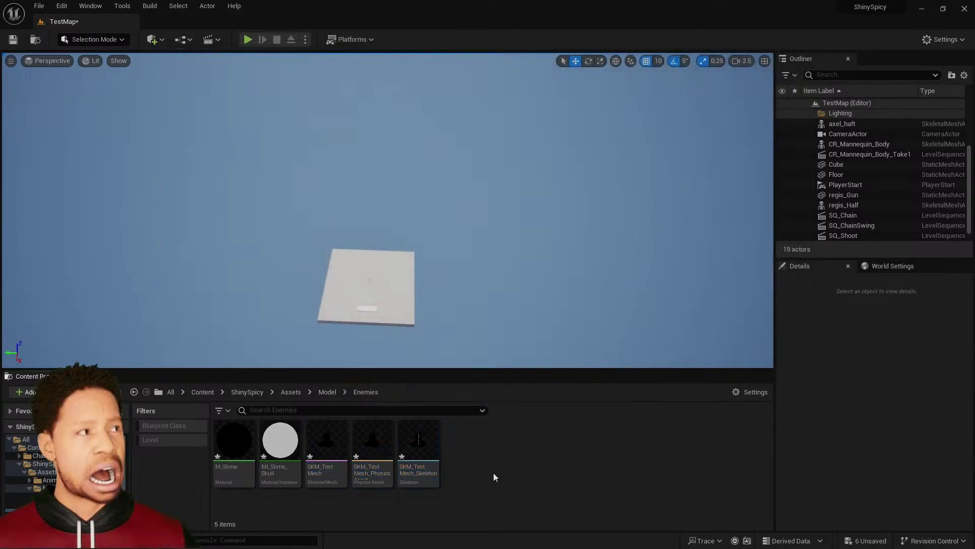
{"action": "left_click", "coordinate": [410, 440]}
{"action": "left_click", "coordinate": [372, 440], "text": "ctrl"}
{"action": "left_click", "coordinate": [326, 440], "text": "ctrl"}
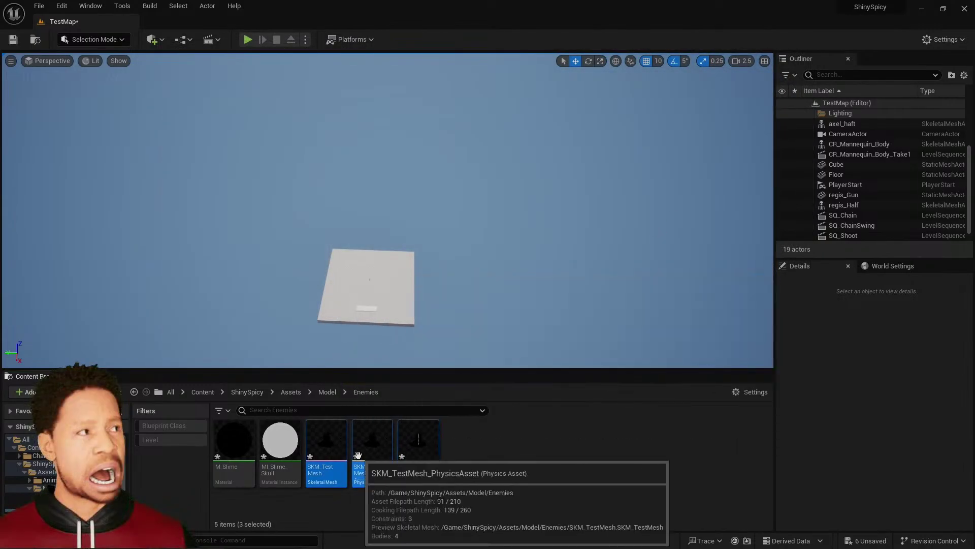
{"action": "key", "text": "Delete"}
{"action": "left_click", "coordinate": [404, 444]}
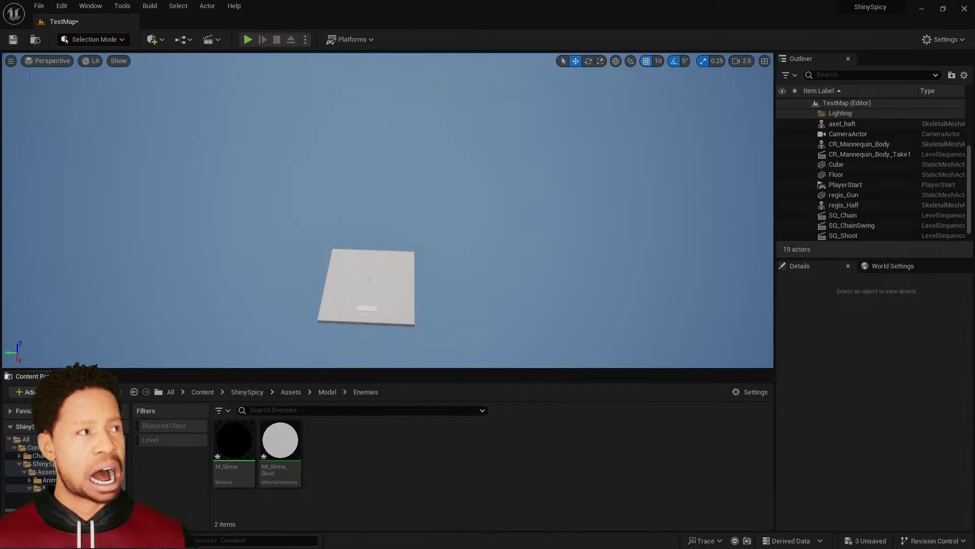
Import the exported SKM_TestMesh FBX into the Enemies folder with the offered skeletal mesh options and dismiss the message log
{"action": "left_click_drag", "start_coordinate": [974, 355], "coordinate": [400, 463]}
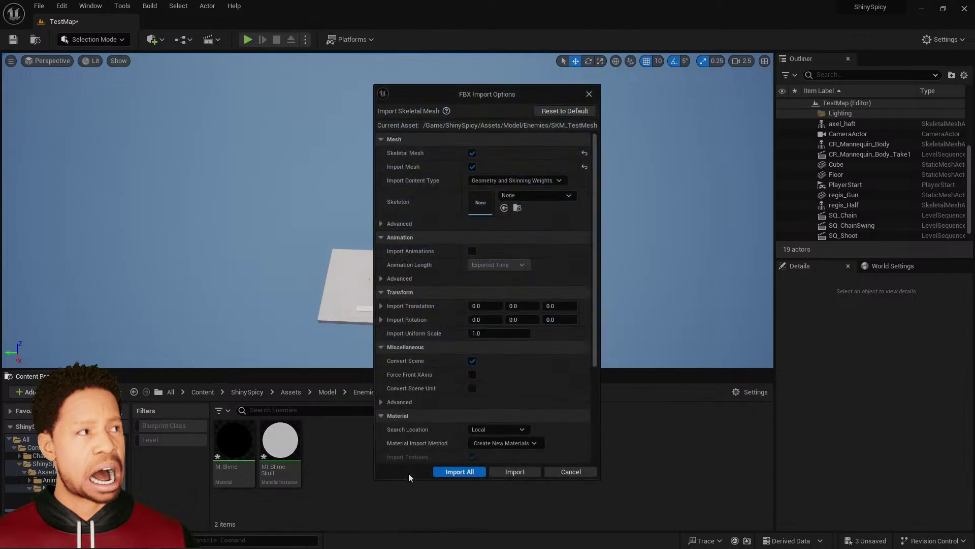
{"action": "left_click", "coordinate": [459, 471]}
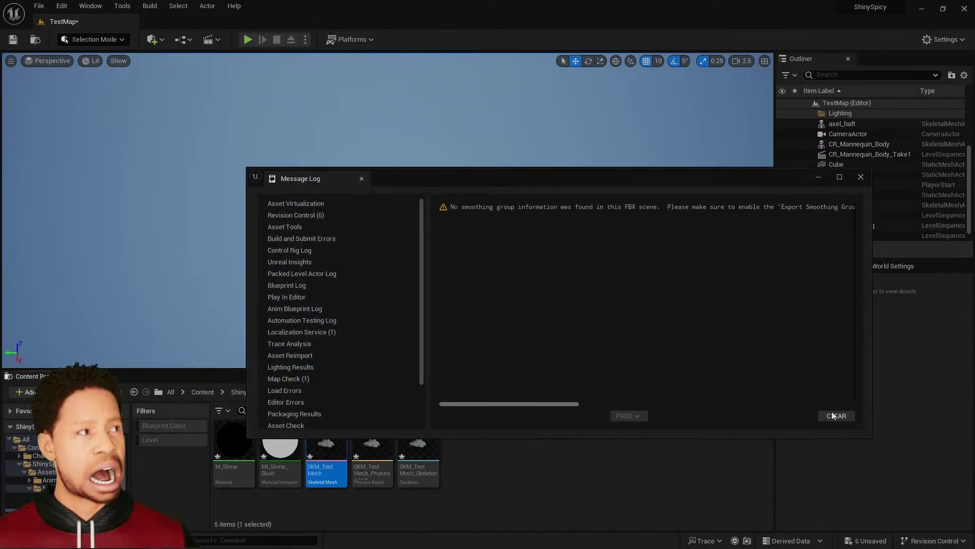
{"action": "left_click", "coordinate": [861, 177]}
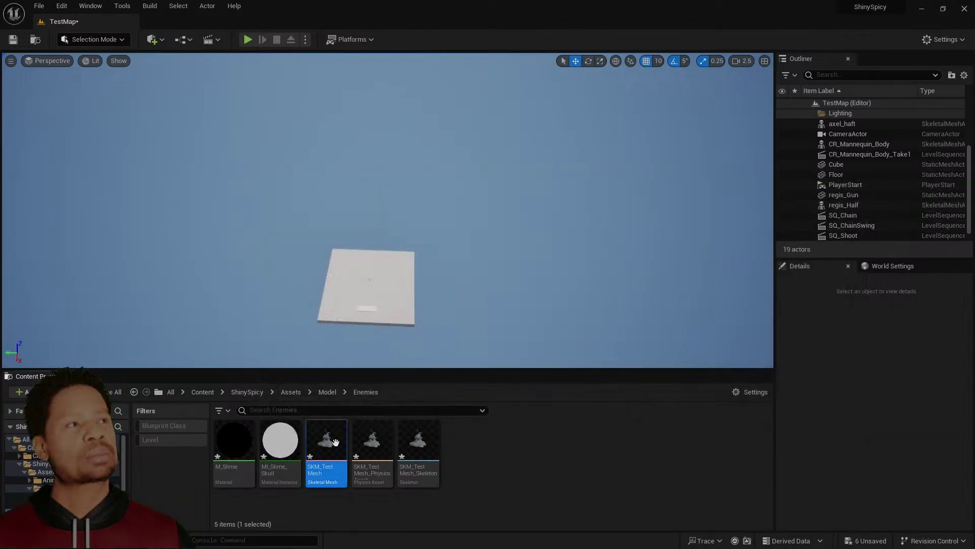
Open the SKM_TestMesh skeletal mesh and examine its material slots
{"action": "double_click", "coordinate": [329, 444]}
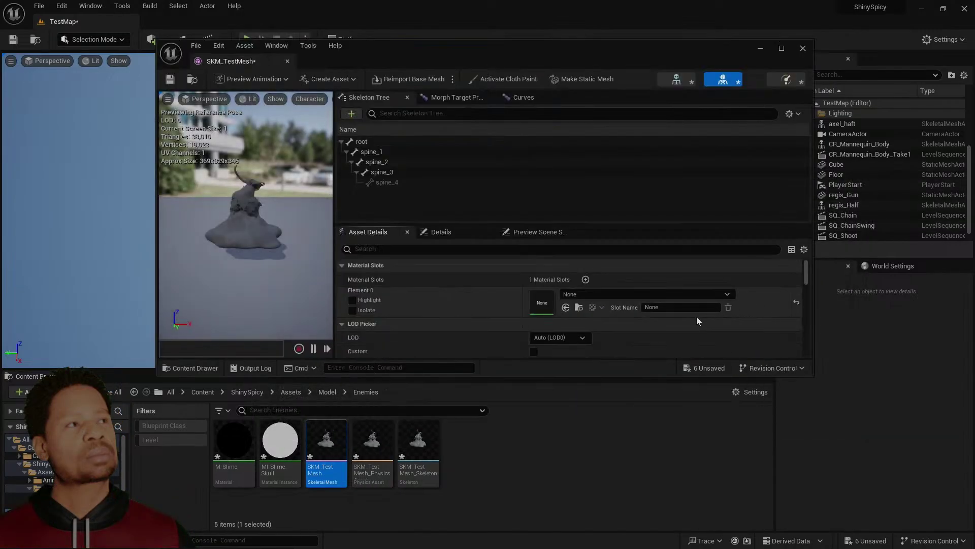
{"action": "scroll", "coordinate": [696, 317], "scroll_direction": "down", "scroll_amount": 1}
{"action": "scroll", "coordinate": [696, 318], "scroll_direction": "up", "scroll_amount": 1}
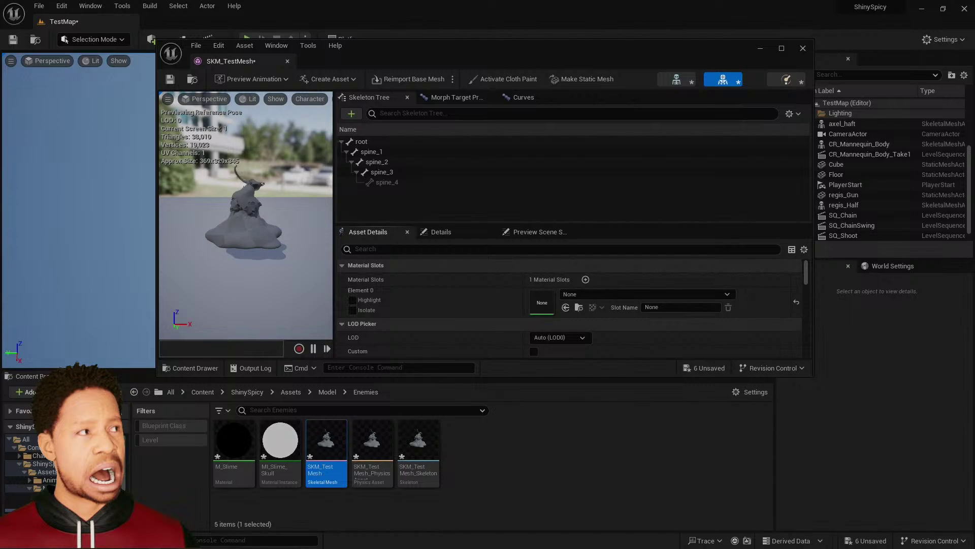
Switch back to Houdini's Slime network, feed quickmaterial1 and material1 directly from merge3, and delete color2
{"action": "left_click", "coordinate": [759, 51]}
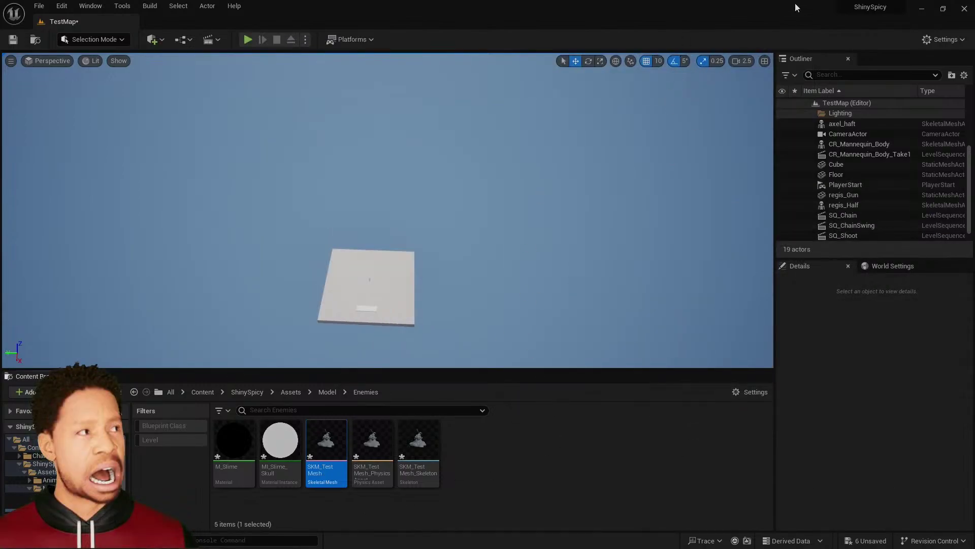
{"action": "left_click_drag", "start_coordinate": [797, 7], "coordinate": [864, 244]}
{"action": "left_click", "coordinate": [541, 355]}
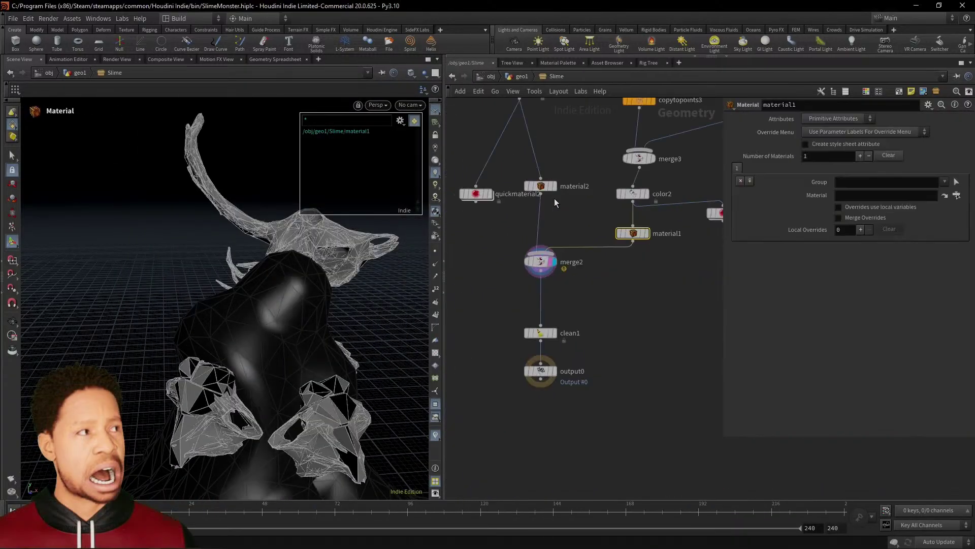
{"action": "middle_click_drag", "start_coordinate": [562, 244], "coordinate": [594, 320]}
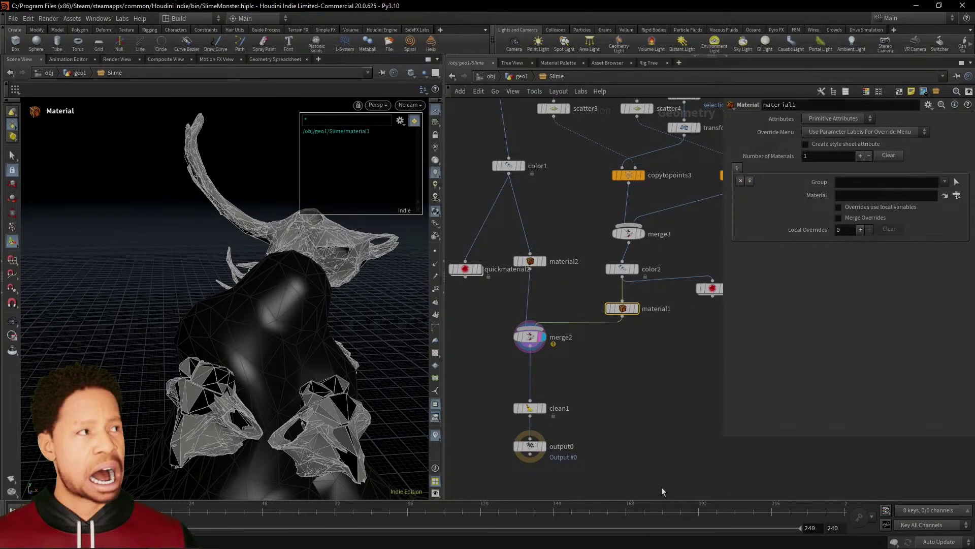
{"action": "middle_click_drag", "start_coordinate": [637, 434], "coordinate": [542, 447]}
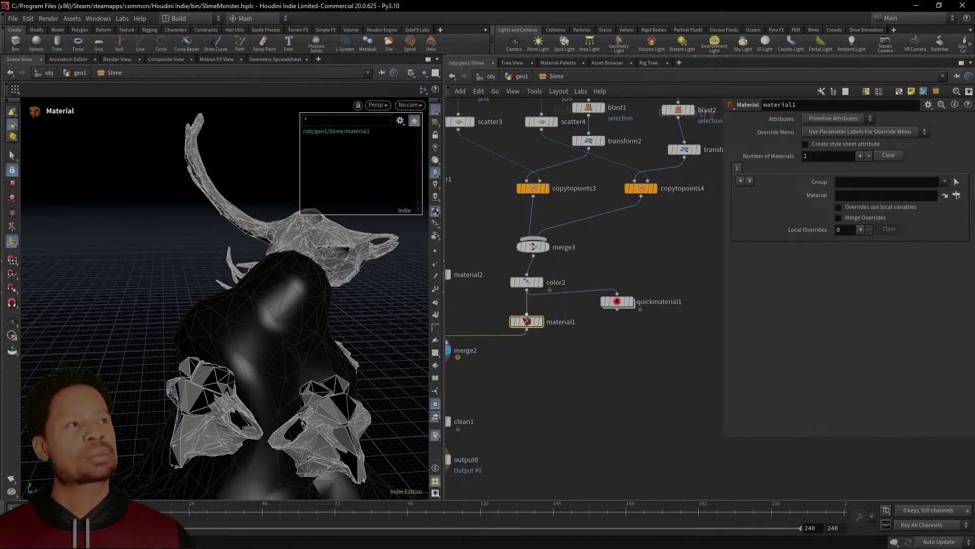
{"action": "left_click_drag", "start_coordinate": [617, 294], "coordinate": [534, 256]}
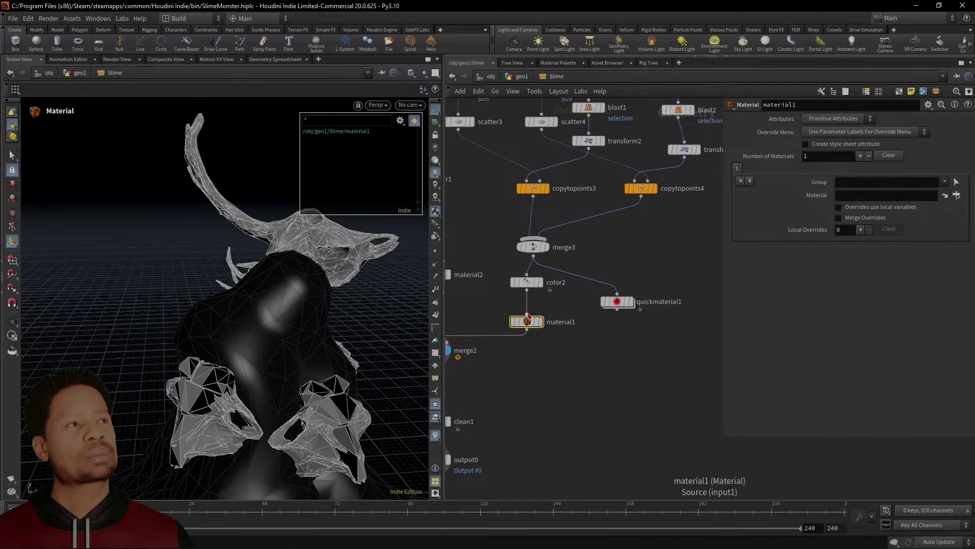
{"action": "left_click_drag", "start_coordinate": [527, 314], "coordinate": [534, 257]}
{"action": "left_click_drag", "start_coordinate": [559, 301], "coordinate": [500, 271]}
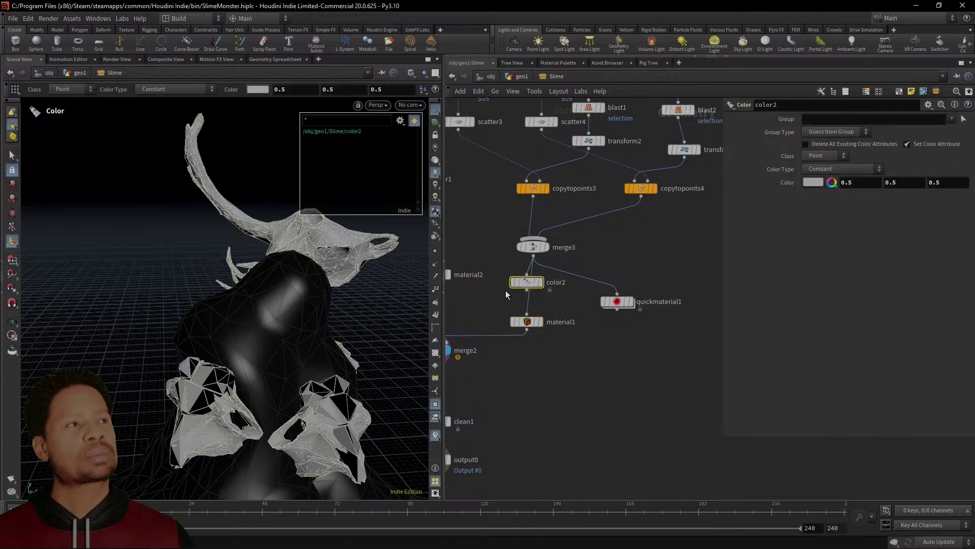
{"action": "key", "text": "Delete"}
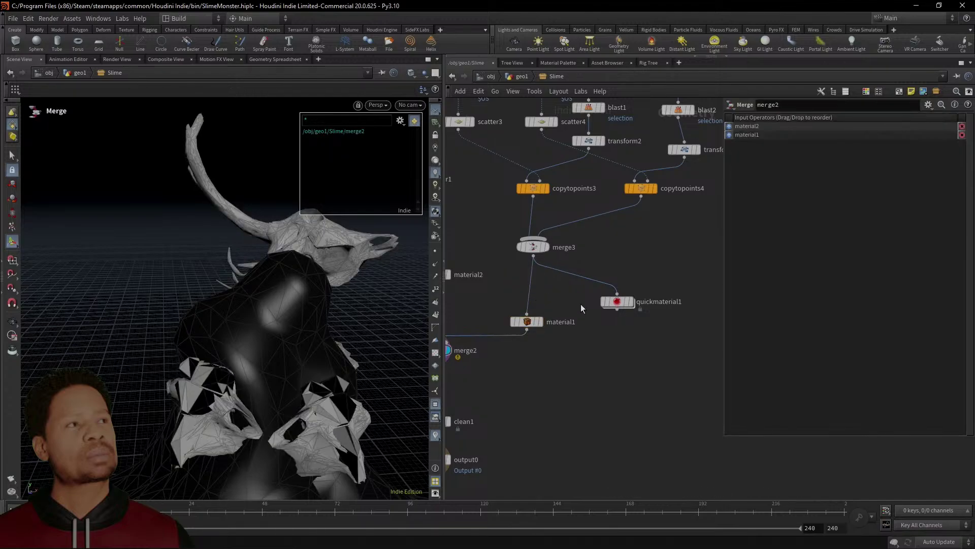
Display quickmaterial1 in the viewport
{"action": "left_click", "coordinate": [628, 304]}
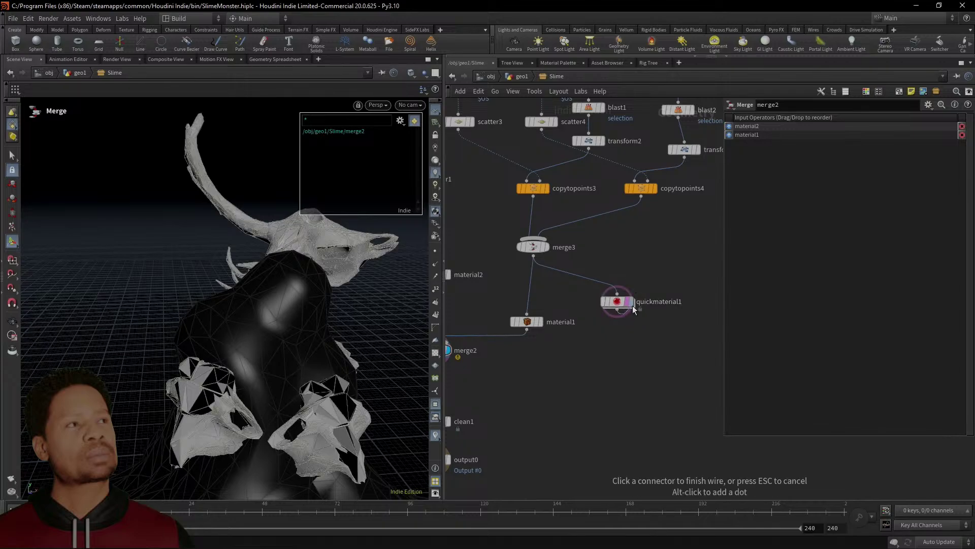
{"action": "left_click", "coordinate": [632, 304]}
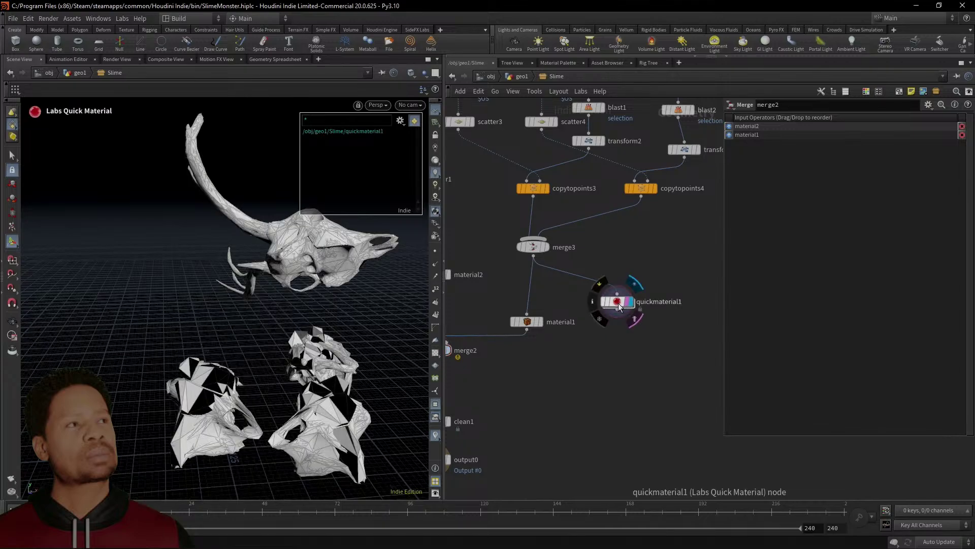
Display material1 in the Slime network and assign quickmaterial1 as its material
{"action": "left_click", "coordinate": [540, 322]}
{"action": "left_click", "coordinate": [523, 321]}
{"action": "middle_click_drag", "start_coordinate": [573, 359], "coordinate": [628, 392]}
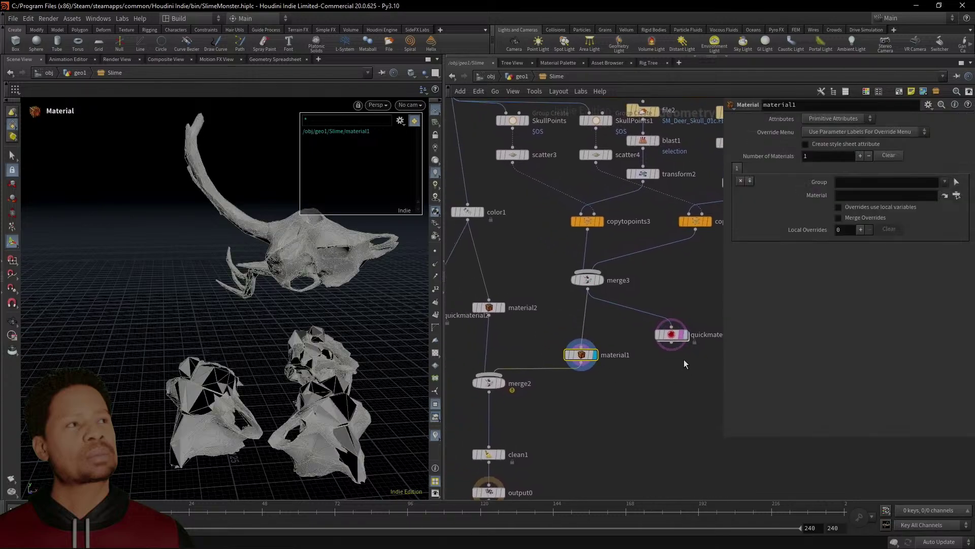
{"action": "left_click", "coordinate": [489, 308]}
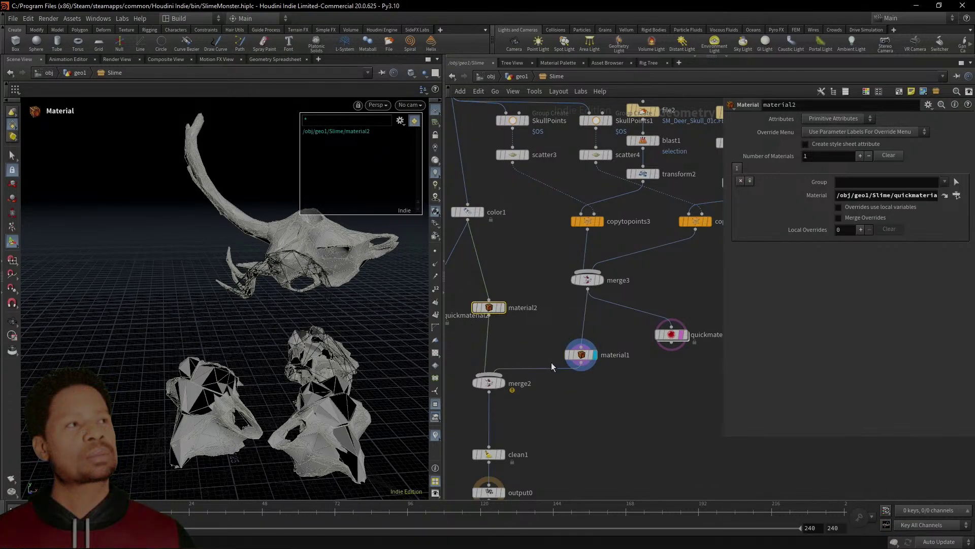
{"action": "left_click", "coordinate": [583, 355]}
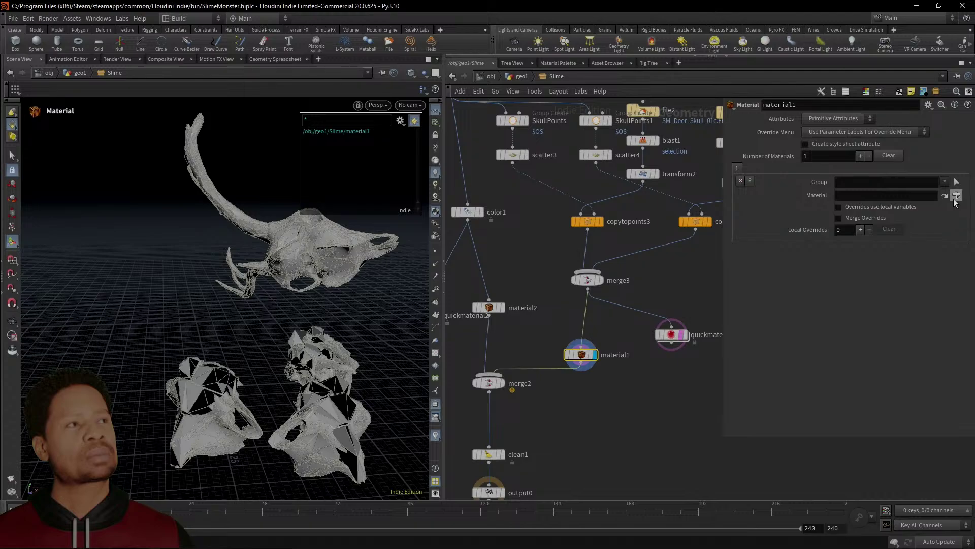
{"action": "left_click", "coordinate": [957, 196]}
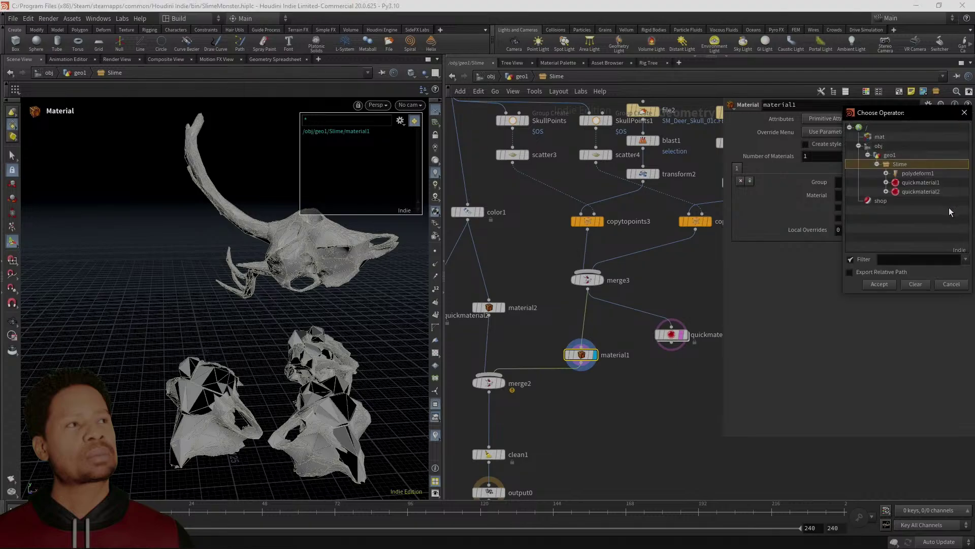
{"action": "left_click", "coordinate": [936, 184]}
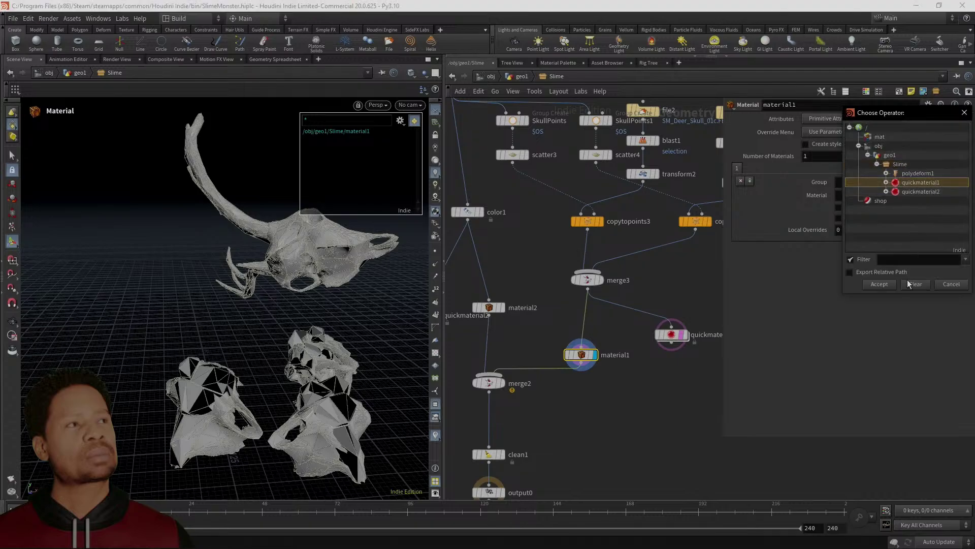
{"action": "left_click", "coordinate": [885, 286]}
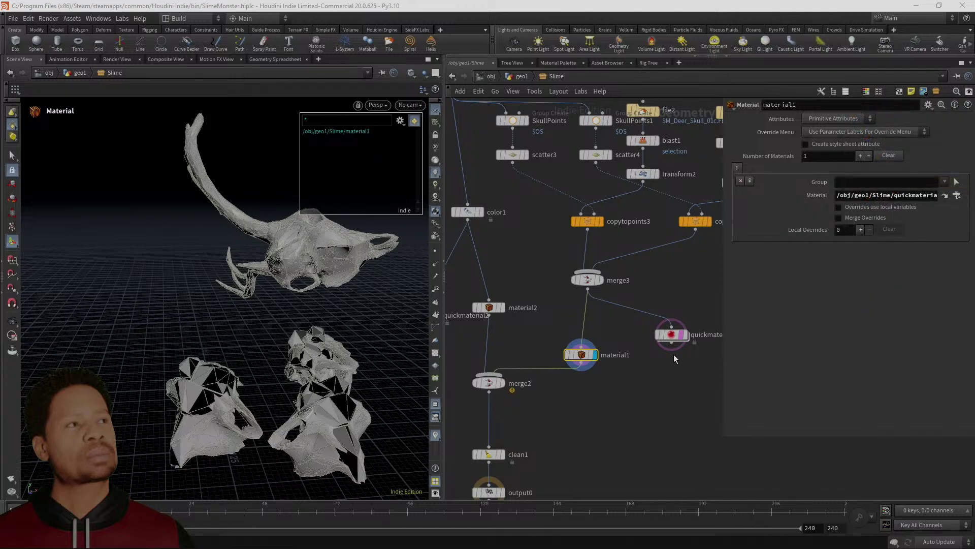
Check the material assignment on material2 and display output0 at the end of the Slime network
{"action": "mouse_move", "coordinate": [489, 311]}
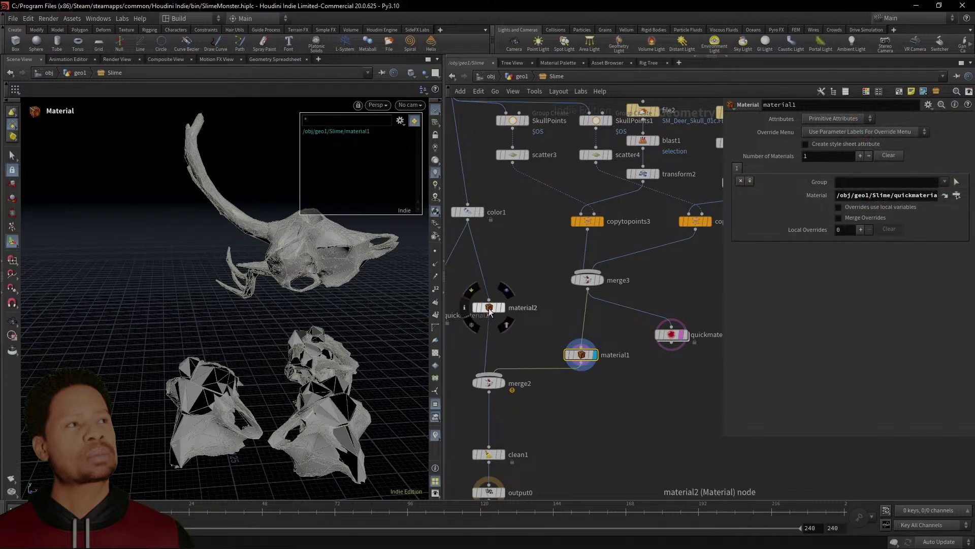
{"action": "left_click", "coordinate": [490, 309]}
{"action": "middle_click_drag", "start_coordinate": [593, 432], "coordinate": [587, 323]}
{"action": "left_click", "coordinate": [509, 315]}
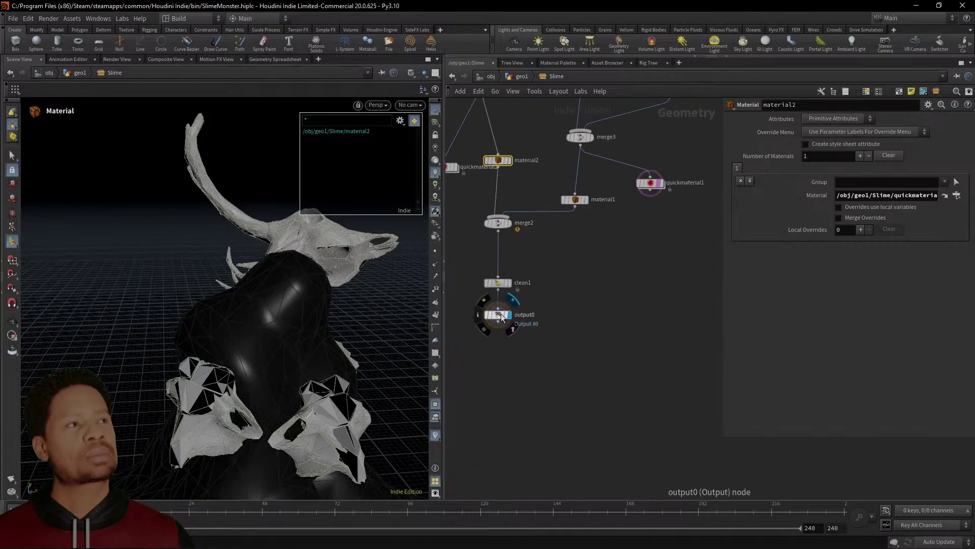
{"action": "left_click", "coordinate": [501, 313]}
Return to the geo1 level and save the character FBX to disk from rop_fbxcharacteroutput1
{"action": "left_click", "coordinate": [519, 76]}
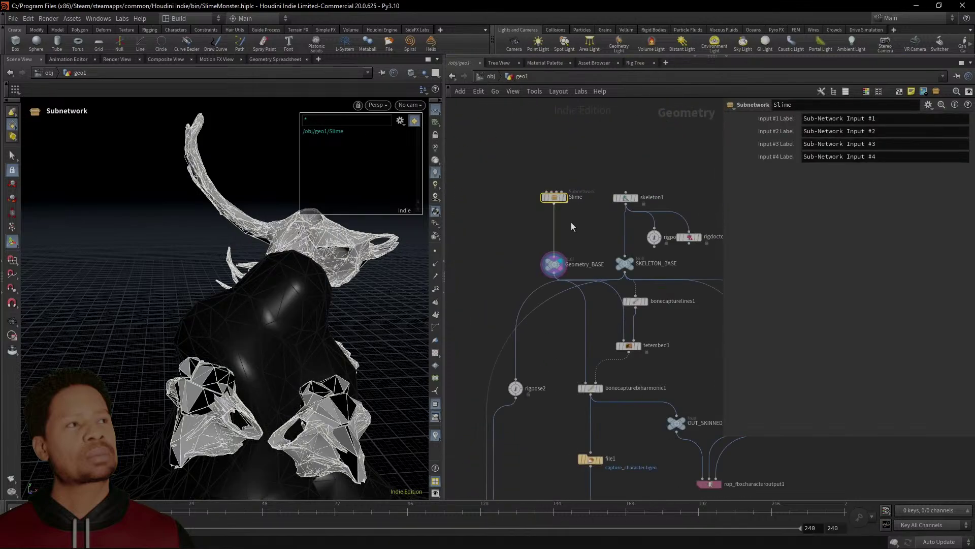
{"action": "left_click", "coordinate": [629, 404]}
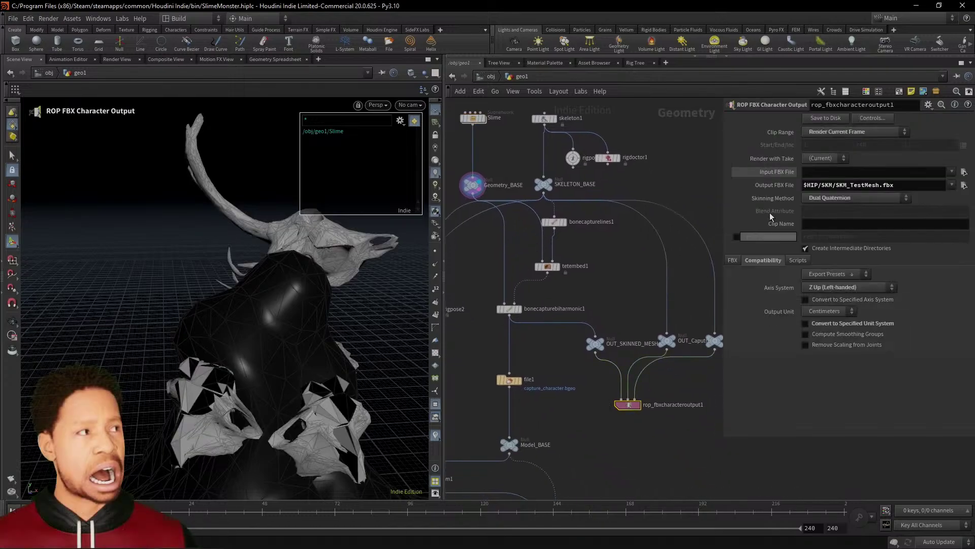
{"action": "left_click", "coordinate": [831, 118]}
Switch to Unreal and delete the SKM_TestMesh skeletal mesh, physics asset and skeleton from the Enemies folder
{"action": "left_click_drag", "start_coordinate": [973, 402], "coordinate": [523, 1]}
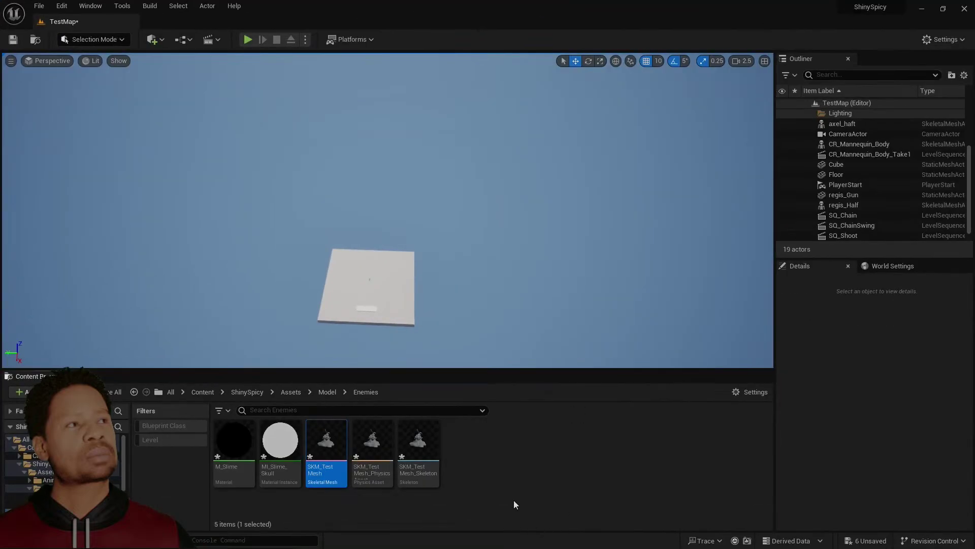
{"action": "left_click", "coordinate": [420, 447], "text": "shift"}
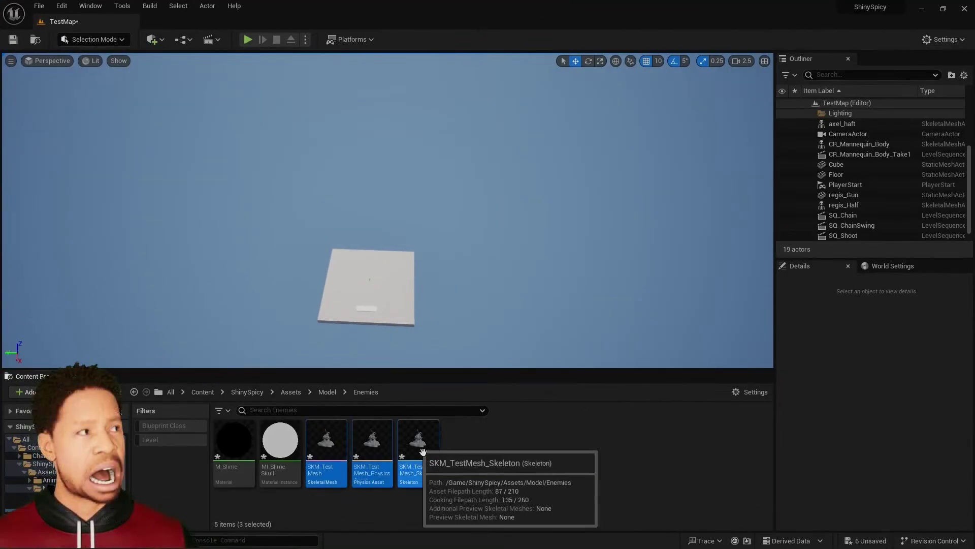
{"action": "key", "text": "Delete"}
{"action": "left_click", "coordinate": [437, 443]}
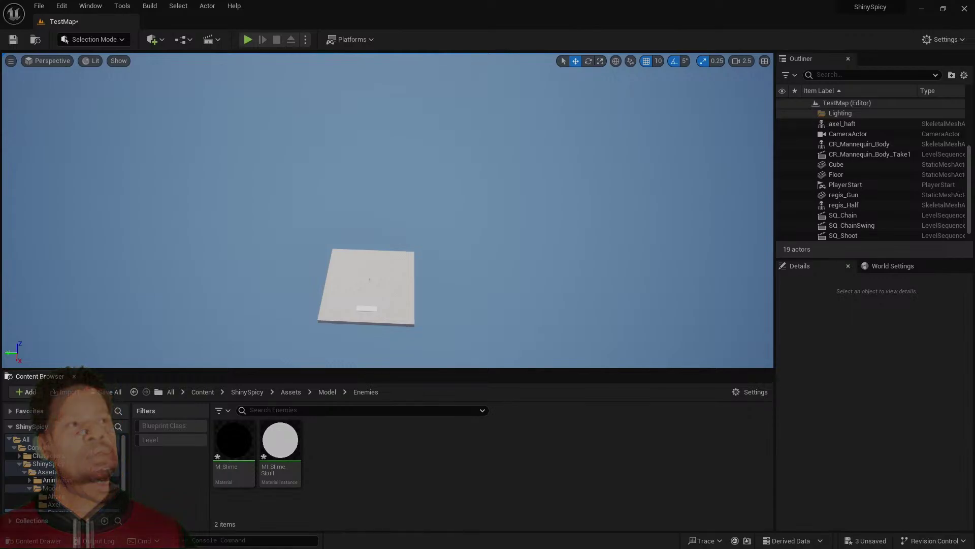
Import the re-exported SKM_TestMesh FBX into the Enemies folder with the offered skeletal mesh options and dismiss the message log
{"action": "left_click_drag", "start_coordinate": [520, 490], "coordinate": [450, 469]}
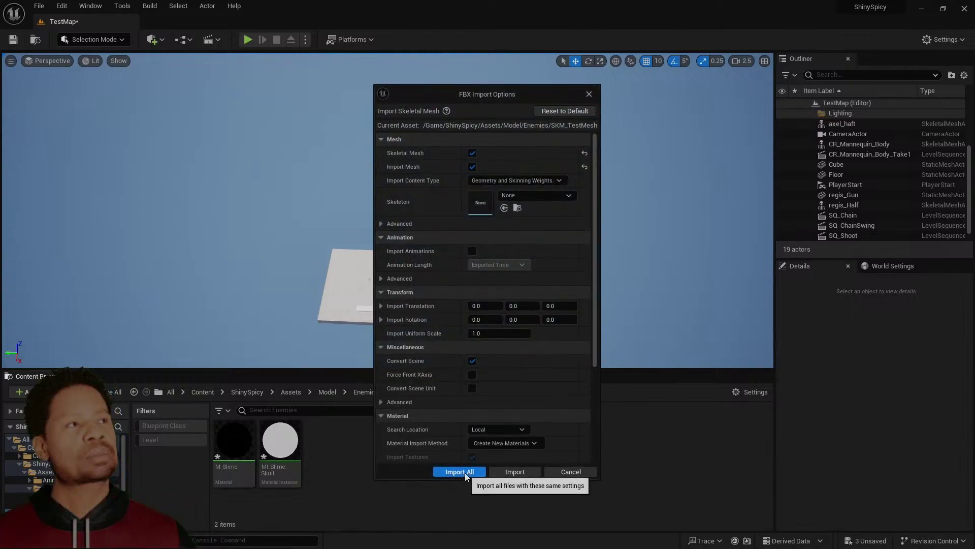
{"action": "left_click", "coordinate": [460, 472]}
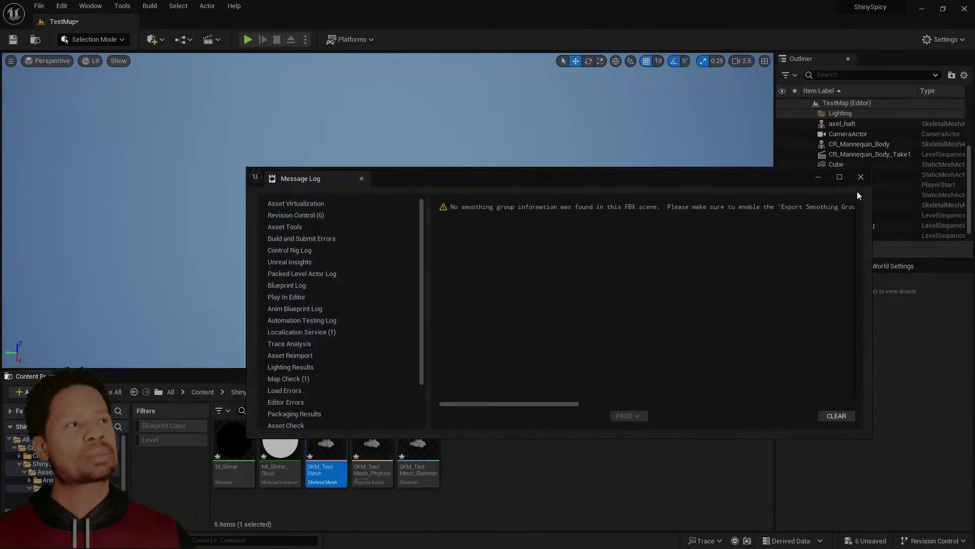
{"action": "left_click", "coordinate": [861, 177]}
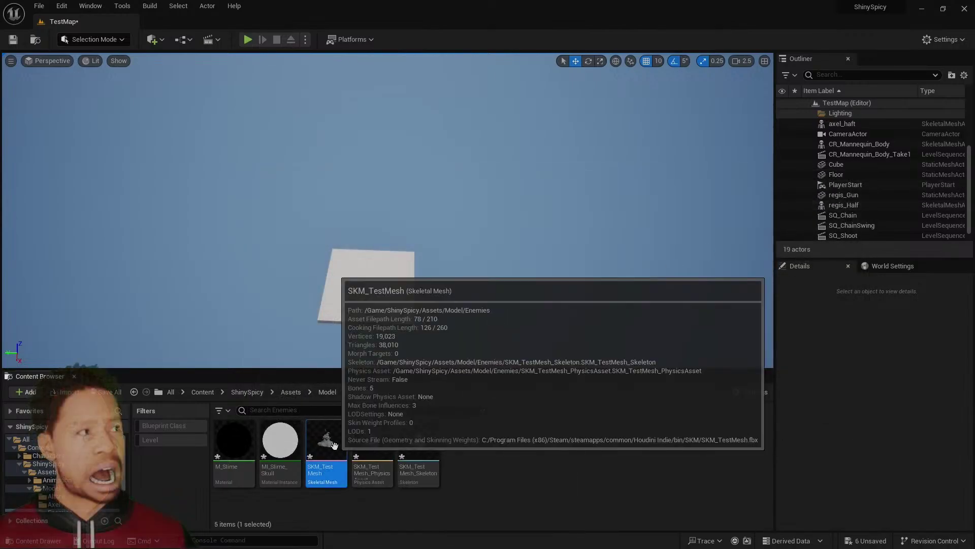
Open SKM_TestMesh, assign MI_Slime_Skull and then M_Slime to its Element 0 material slot, and close the mesh editor
{"action": "double_click", "coordinate": [327, 441]}
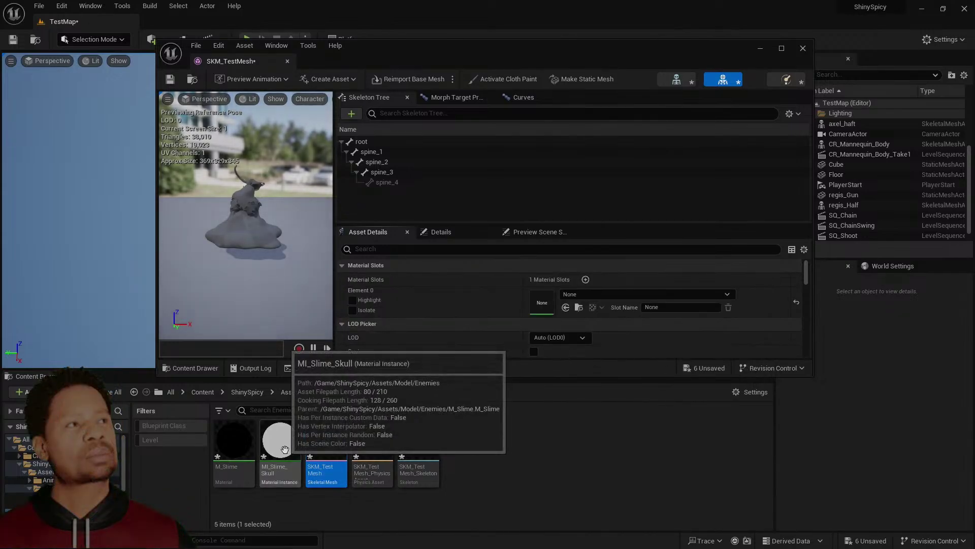
{"action": "left_click_drag", "start_coordinate": [289, 448], "coordinate": [559, 310]}
{"action": "left_click_drag", "start_coordinate": [234, 440], "coordinate": [543, 303]}
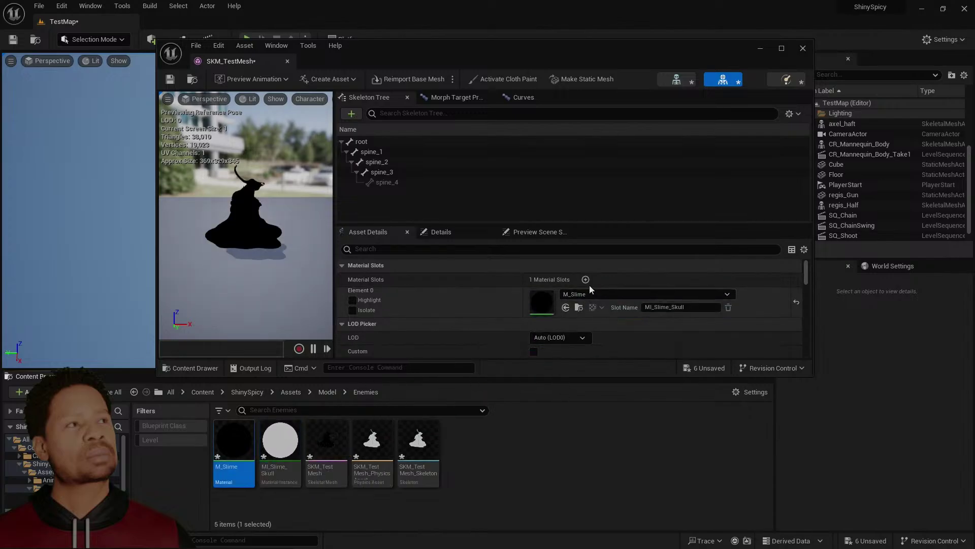
{"action": "right_click", "coordinate": [528, 230]}
{"action": "scroll", "coordinate": [528, 122], "scroll_direction": "down", "scroll_amount": 1}
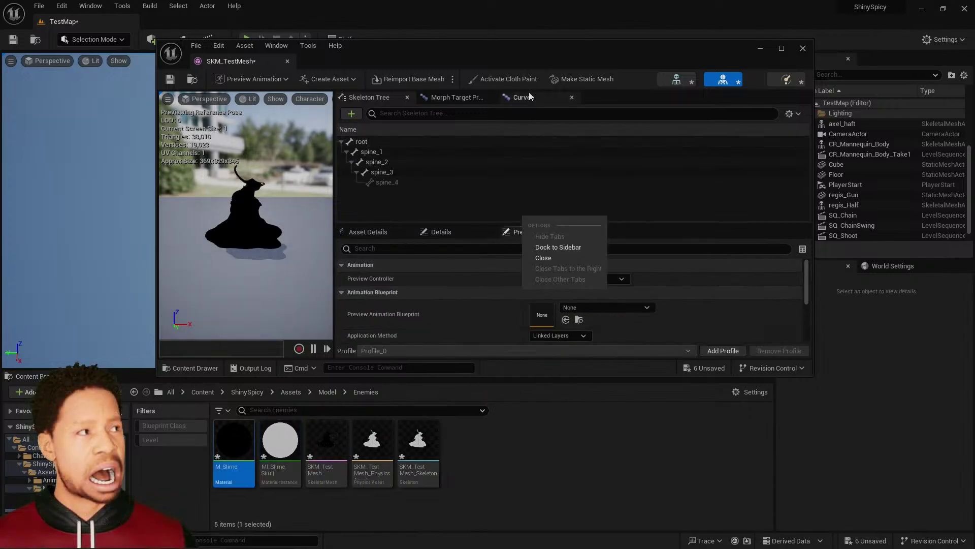
{"action": "left_click_drag", "start_coordinate": [559, 63], "coordinate": [539, 102]}
{"action": "left_click", "coordinate": [783, 91]}
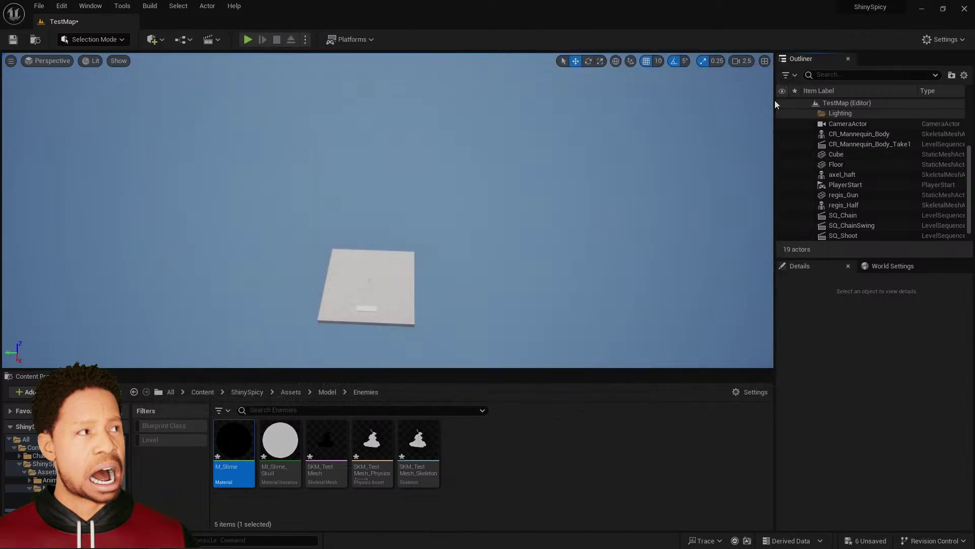
Open the SKM_TestMesh_Skeleton asset, inspect its root and spine bones against the mesh preview, and close the editor
{"action": "left_click", "coordinate": [419, 441]}
{"action": "double_click", "coordinate": [419, 441]}
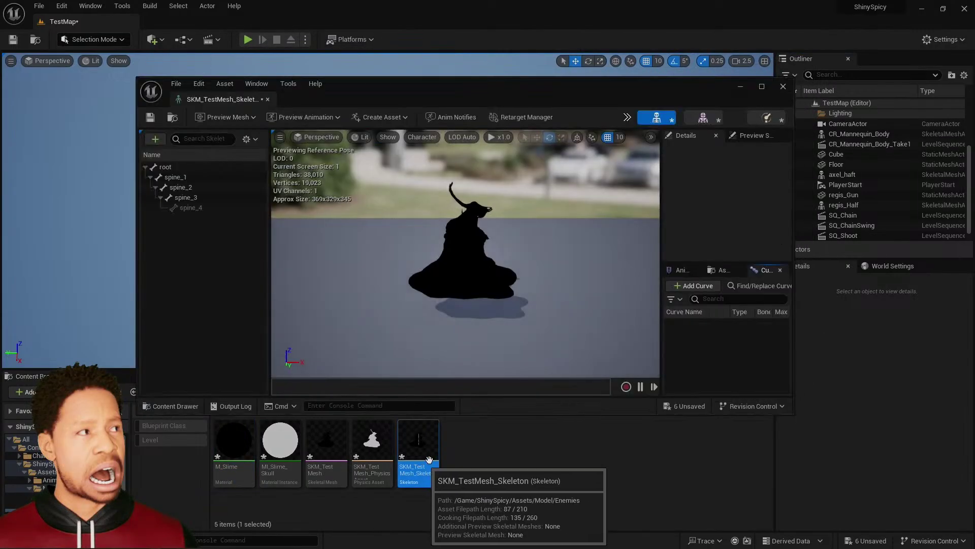
{"action": "left_click", "coordinate": [194, 167]}
{"action": "left_click", "coordinate": [176, 178]}
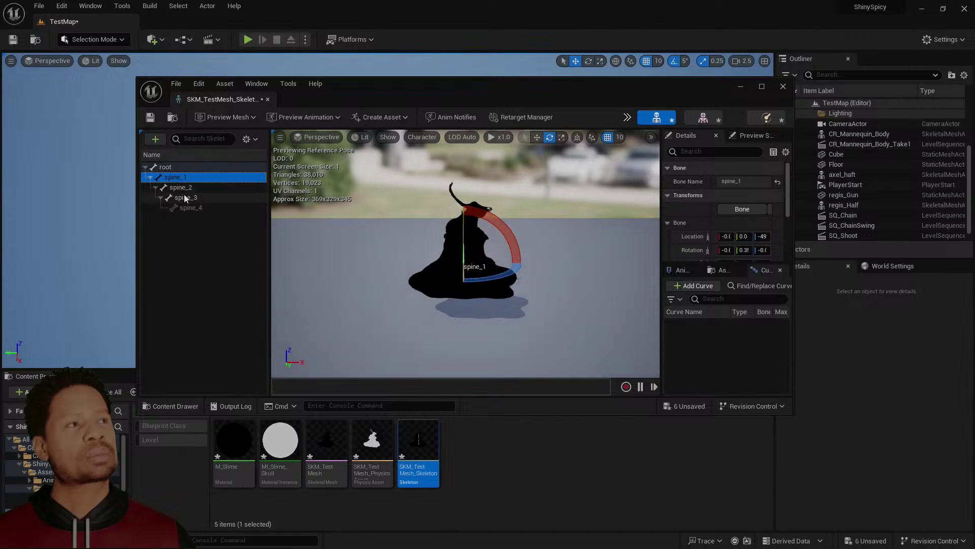
{"action": "left_click", "coordinate": [186, 198]}
{"action": "left_click", "coordinate": [430, 367]}
{"action": "scroll", "coordinate": [479, 313], "scroll_direction": "up", "scroll_amount": 3}
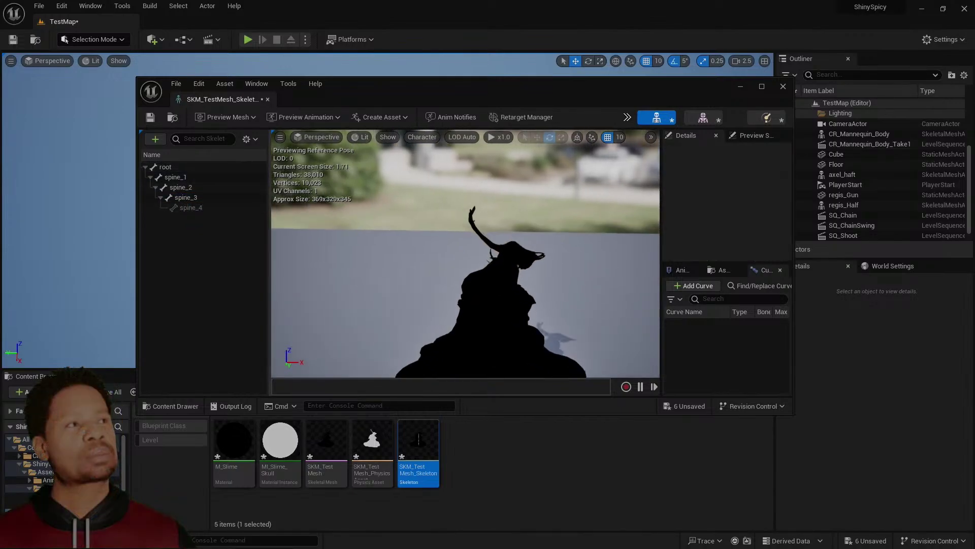
{"action": "left_click", "coordinate": [783, 88]}
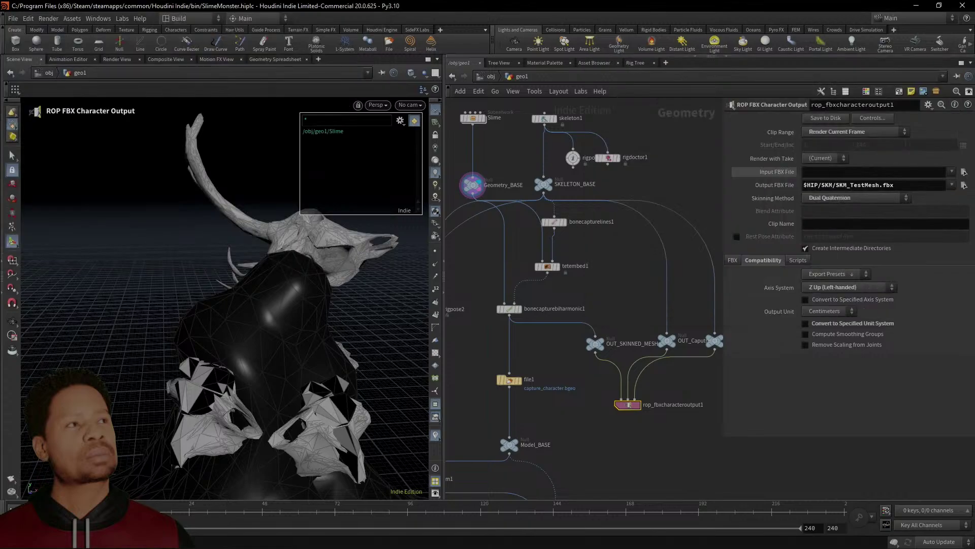
Switch back to Houdini and open the Slime subnetwork at its material nodes
{"action": "left_click", "coordinate": [694, 448]}
{"action": "mouse_move", "coordinate": [729, 3]}
{"action": "left_mouse_down"}
{"action": "mouse_move", "coordinate": [703, 146]}
{"action": "mouse_move", "coordinate": [710, 88]}
{"action": "mouse_move", "coordinate": [740, 1]}
{"action": "left_mouse_up"}
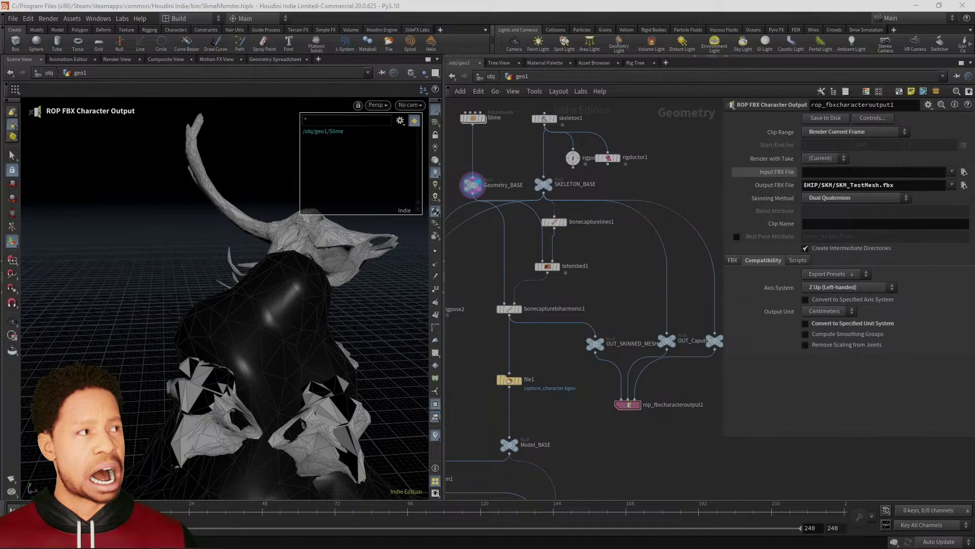
{"action": "scroll", "coordinate": [590, 346], "scroll_direction": "up", "scroll_amount": 6}
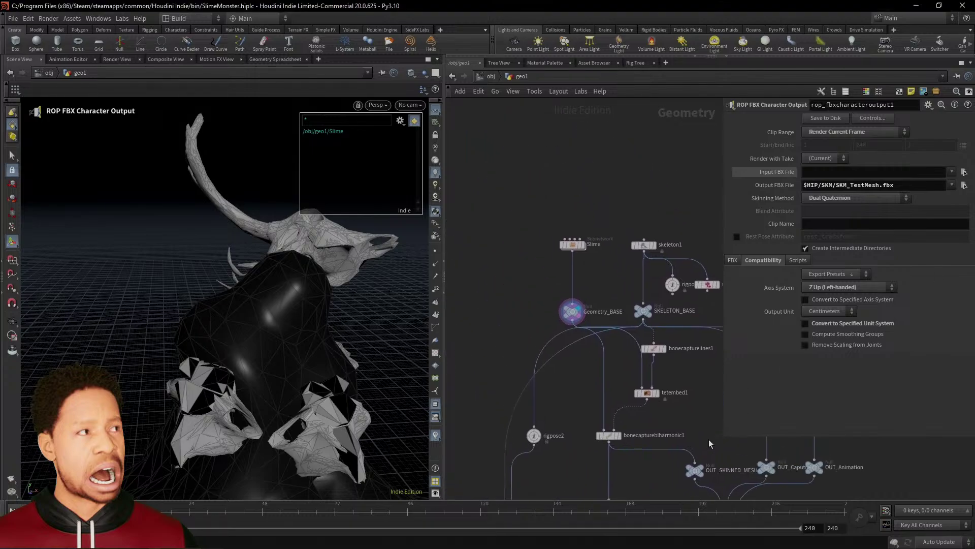
{"action": "double_click", "coordinate": [547, 232]}
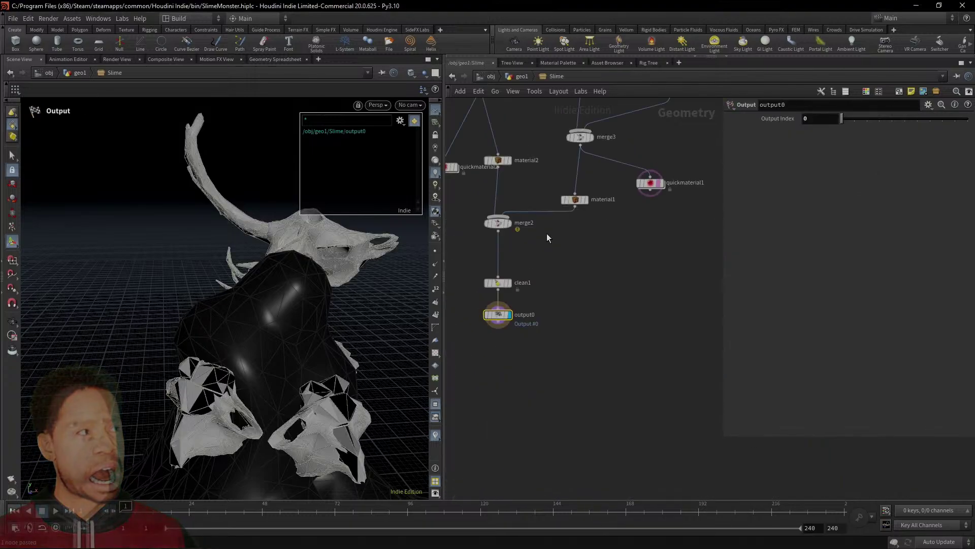
{"action": "scroll", "coordinate": [638, 352], "scroll_direction": "up", "scroll_amount": 3}
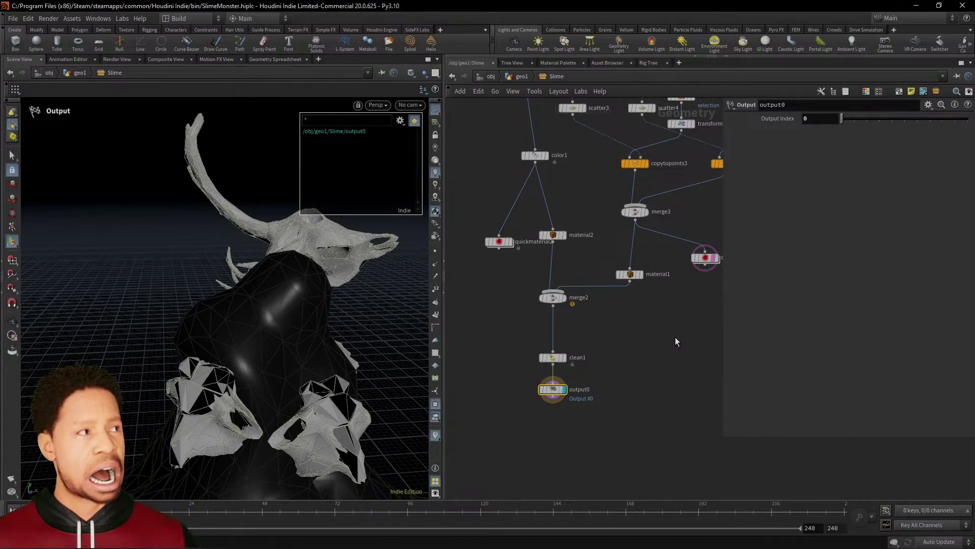
Review the attribute type choices of material1, keeping Primitive Attributes
{"action": "left_click", "coordinate": [629, 275]}
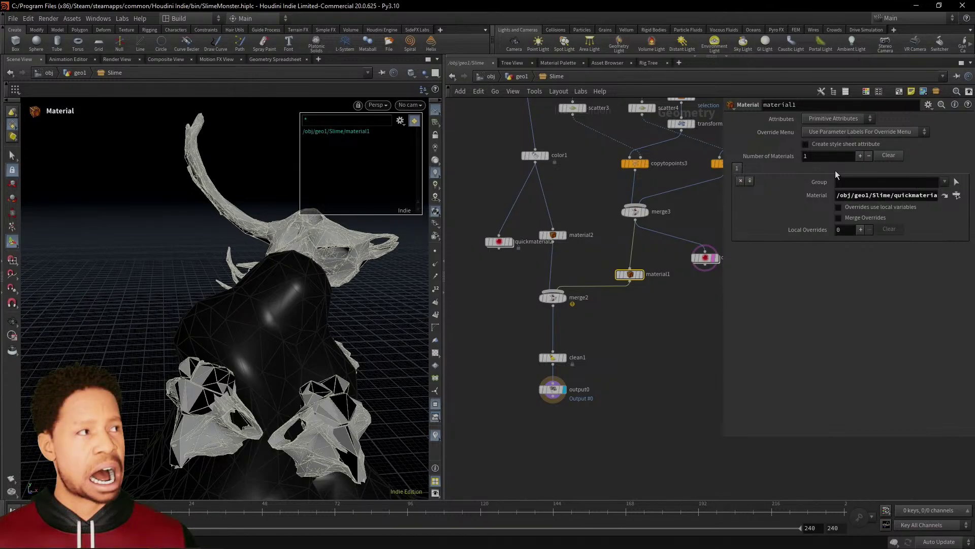
{"action": "left_click", "coordinate": [825, 116]}
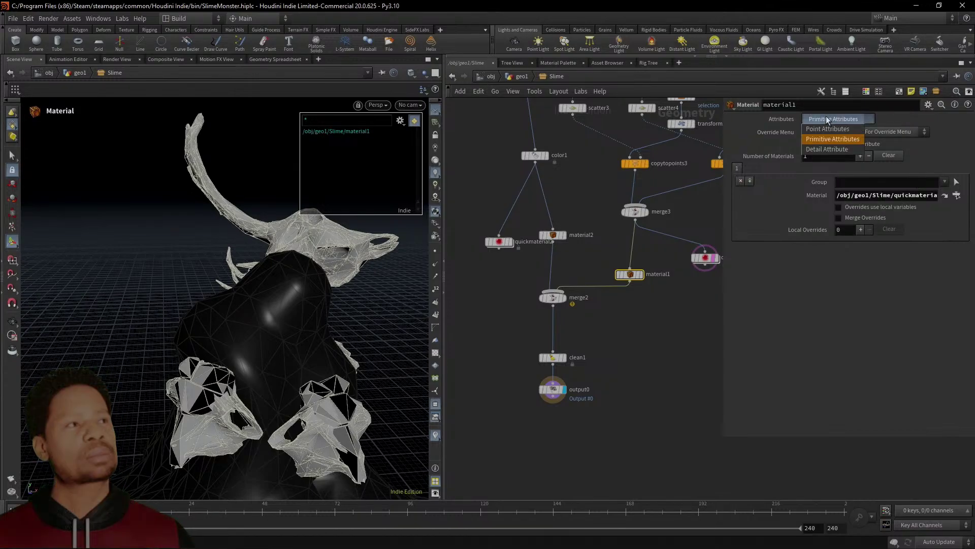
{"action": "left_click", "coordinate": [833, 139]}
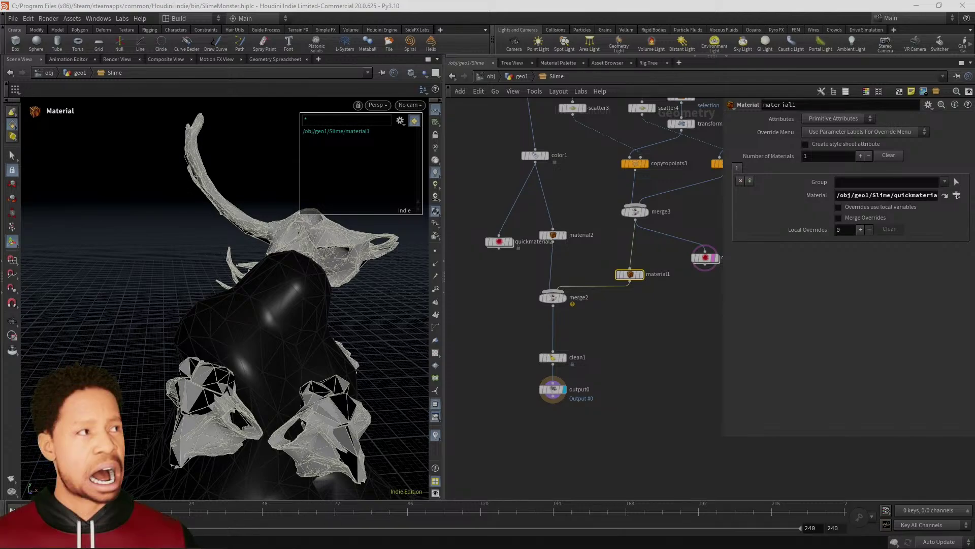
Add an Unreal Material node to the Slime network and place it below material1, beside the merge2 branch
{"action": "key", "text": "Tab"}
{"action": "mouse_move", "coordinate": [642, 340]}
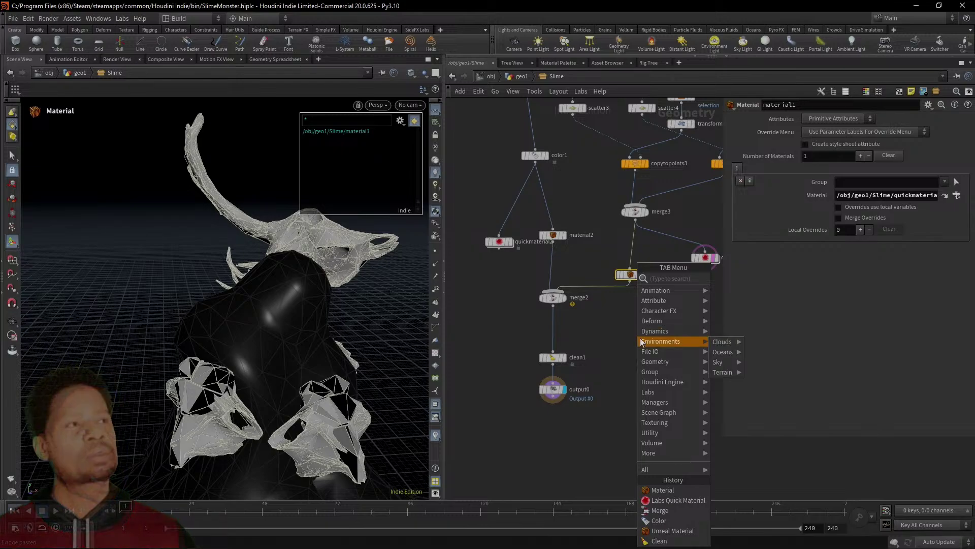
{"action": "type", "text": "unreal"}
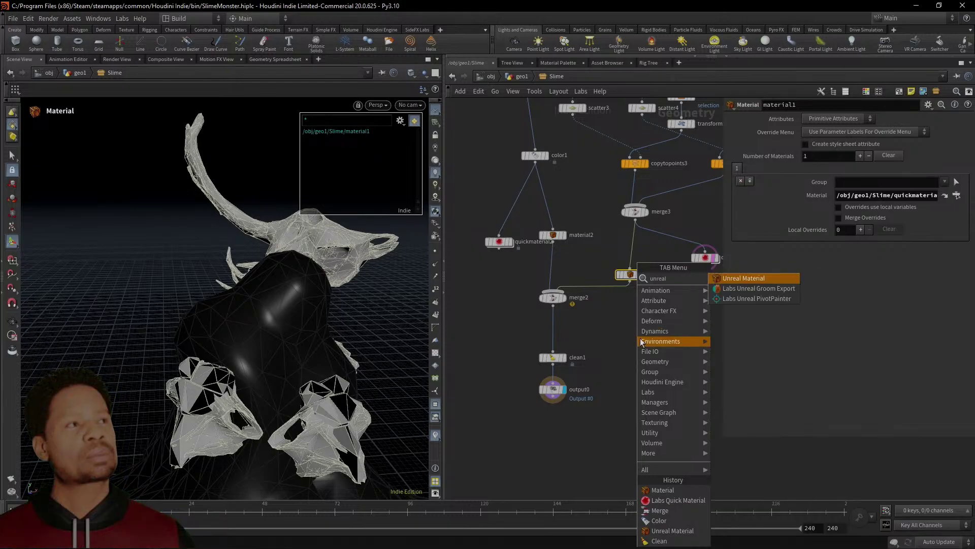
{"action": "key", "text": "Return"}
{"action": "left_click", "coordinate": [640, 339]}
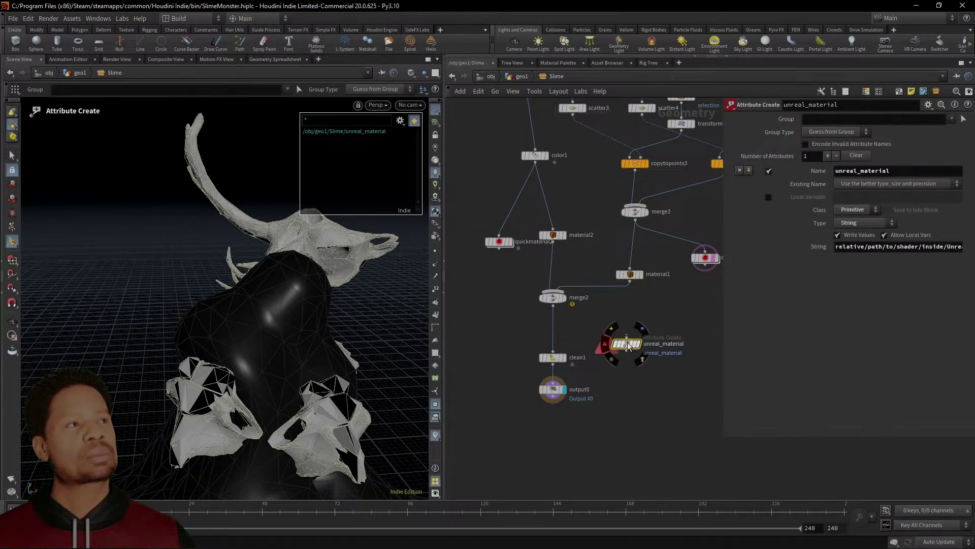
{"action": "left_click_drag", "start_coordinate": [640, 338], "coordinate": [639, 324]}
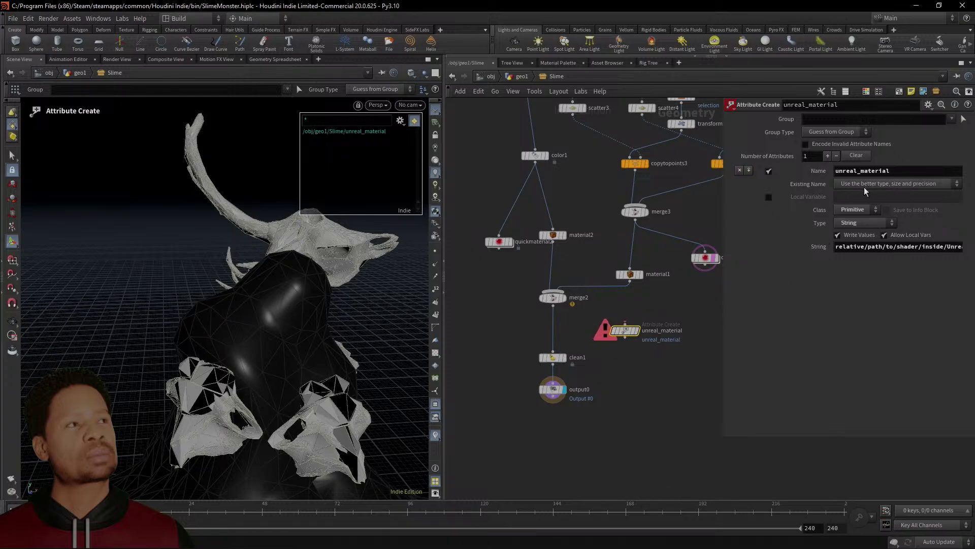
Examine the unreal_material node's attribute name, type options and the full shader path in its string value
{"action": "double_click", "coordinate": [900, 170]}
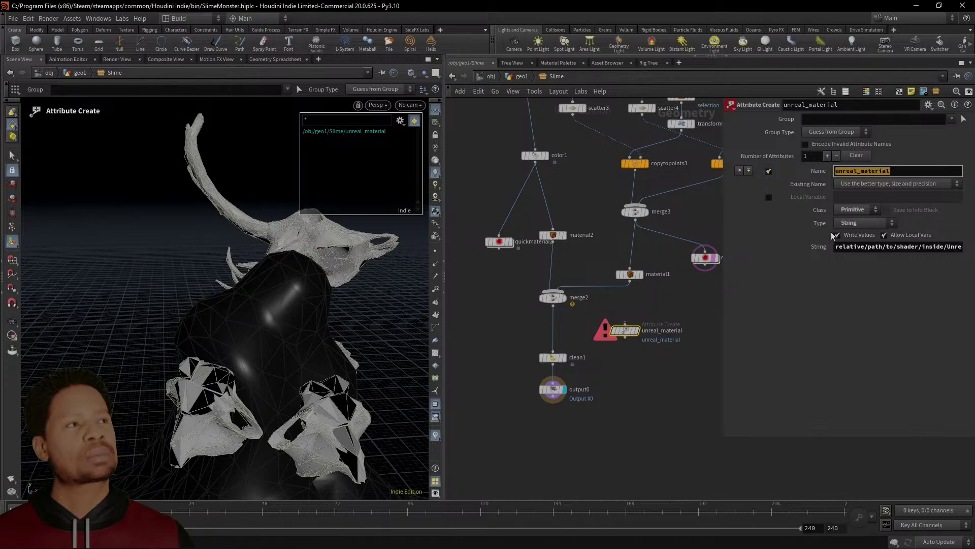
{"action": "left_click", "coordinate": [863, 224]}
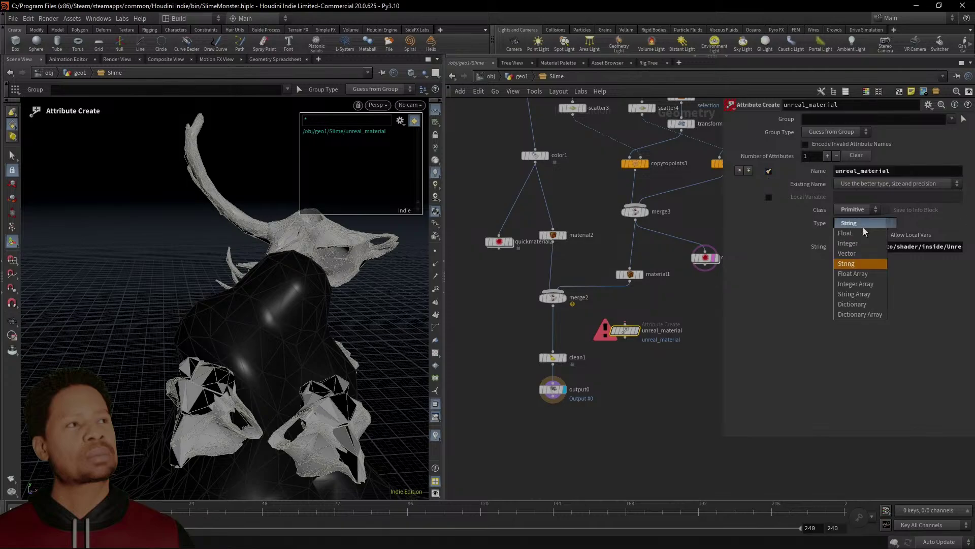
{"action": "left_click", "coordinate": [772, 319]}
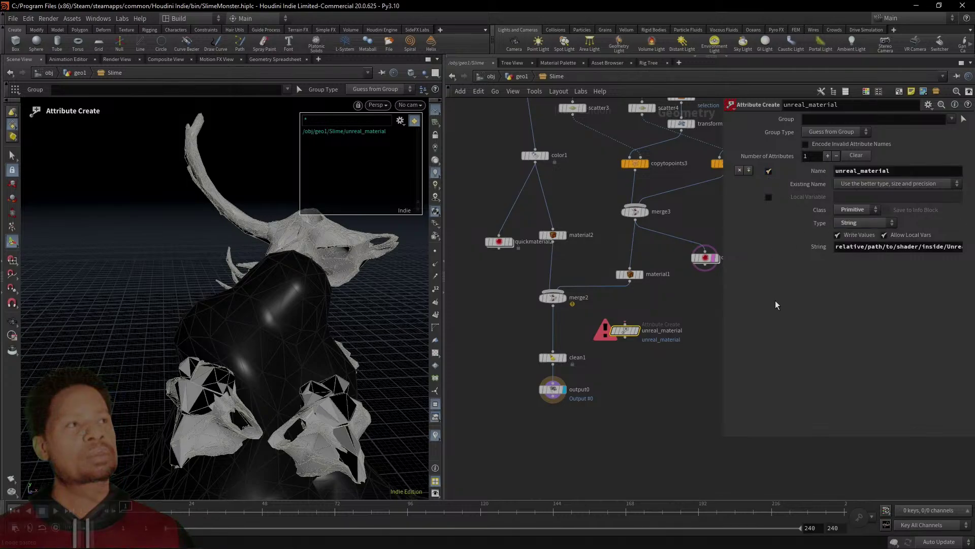
{"action": "left_click_drag", "start_coordinate": [873, 246], "coordinate": [836, 247]}
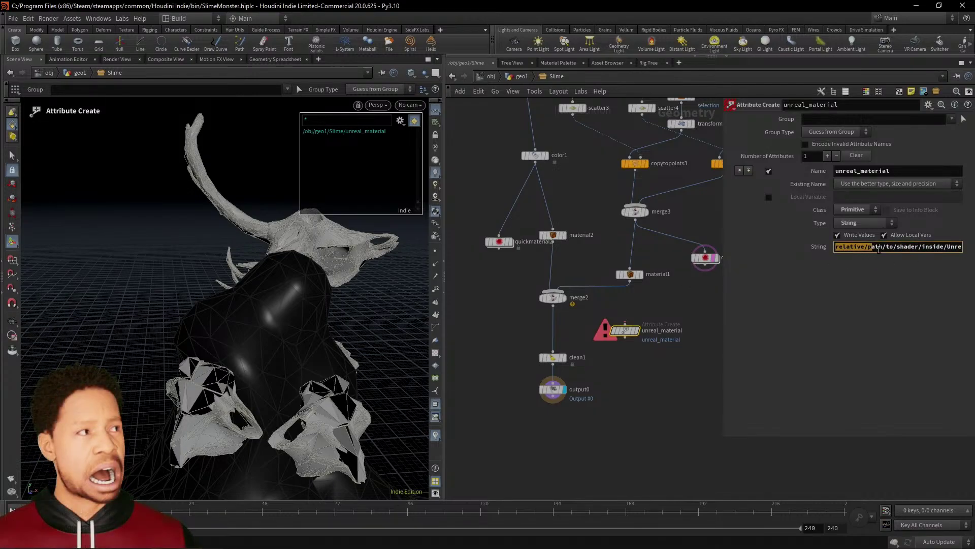
{"action": "left_click_drag", "start_coordinate": [898, 247], "coordinate": [965, 247]}
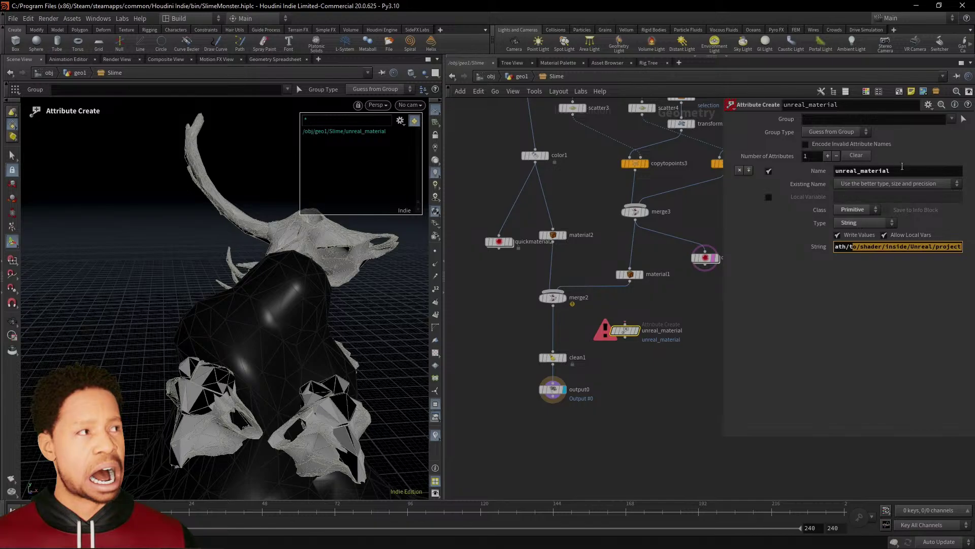
{"action": "double_click", "coordinate": [843, 171]}
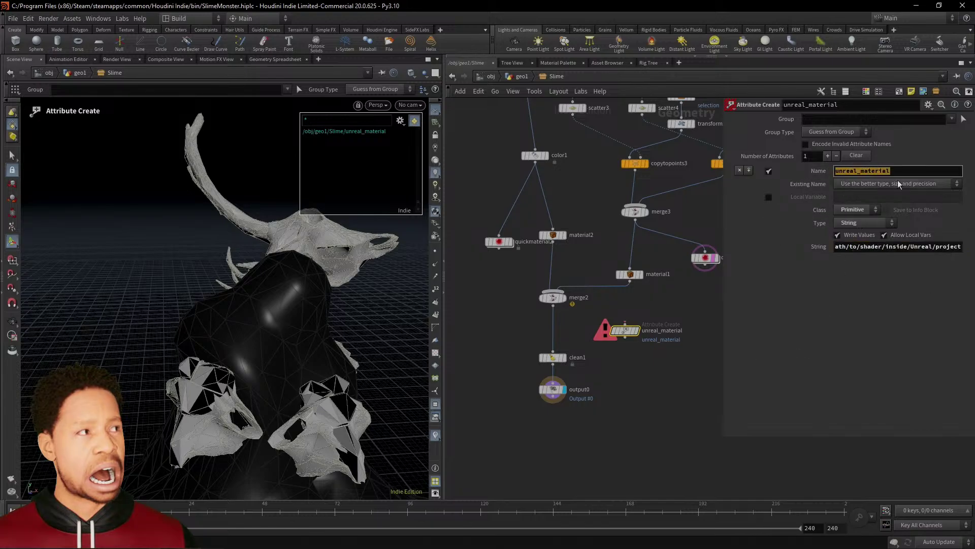
Add a second attribute to the unreal_material node with class Primitive and type String
{"action": "left_click", "coordinate": [828, 155]}
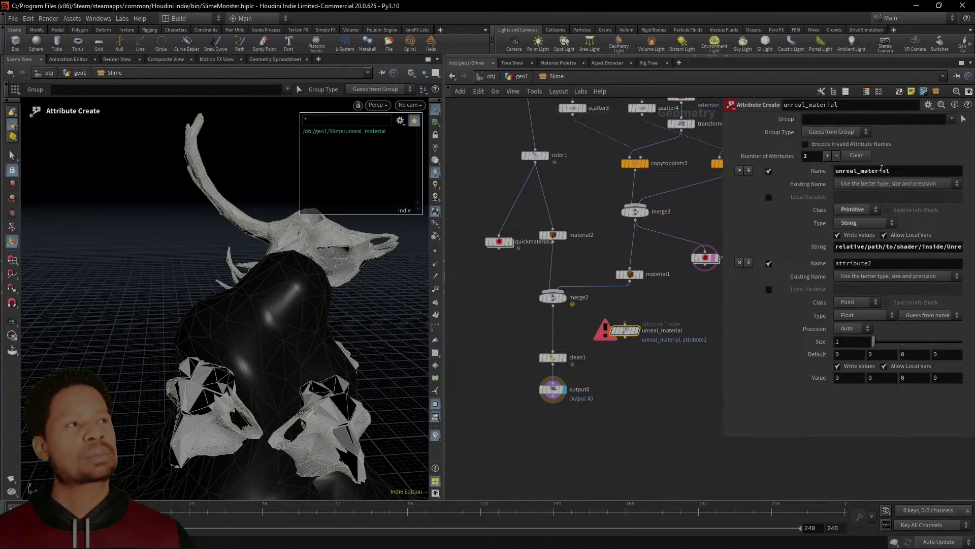
{"action": "left_click", "coordinate": [853, 302]}
{"action": "left_click", "coordinate": [860, 315]}
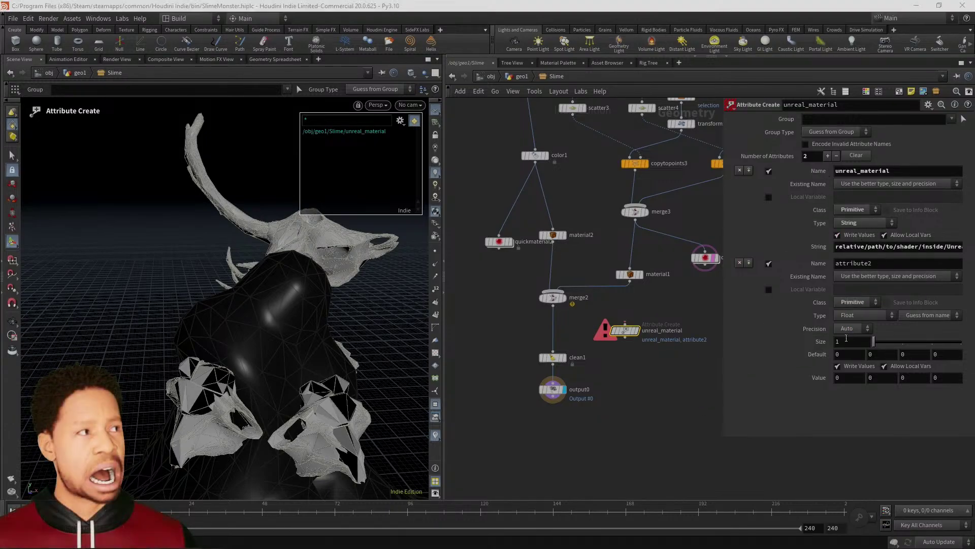
{"action": "left_click", "coordinate": [861, 316]}
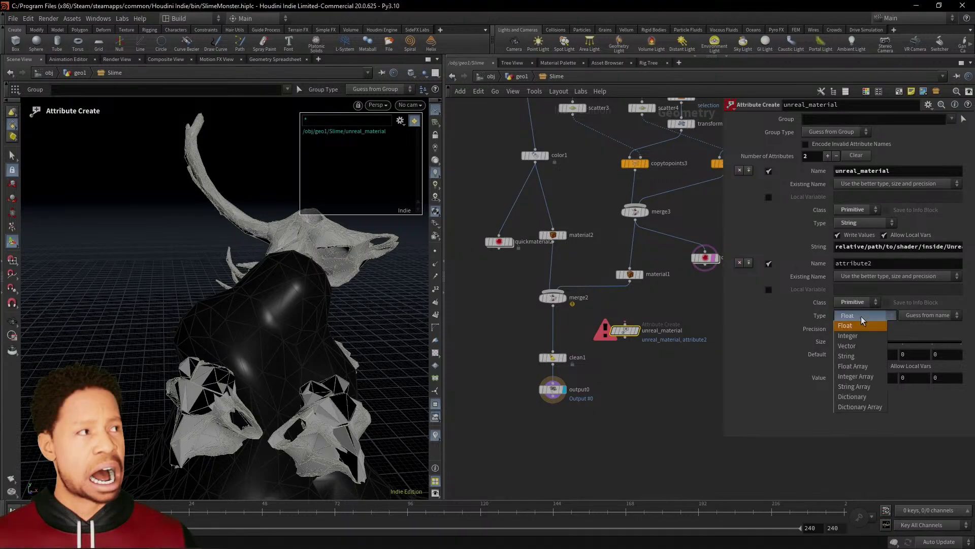
{"action": "left_click", "coordinate": [858, 357]}
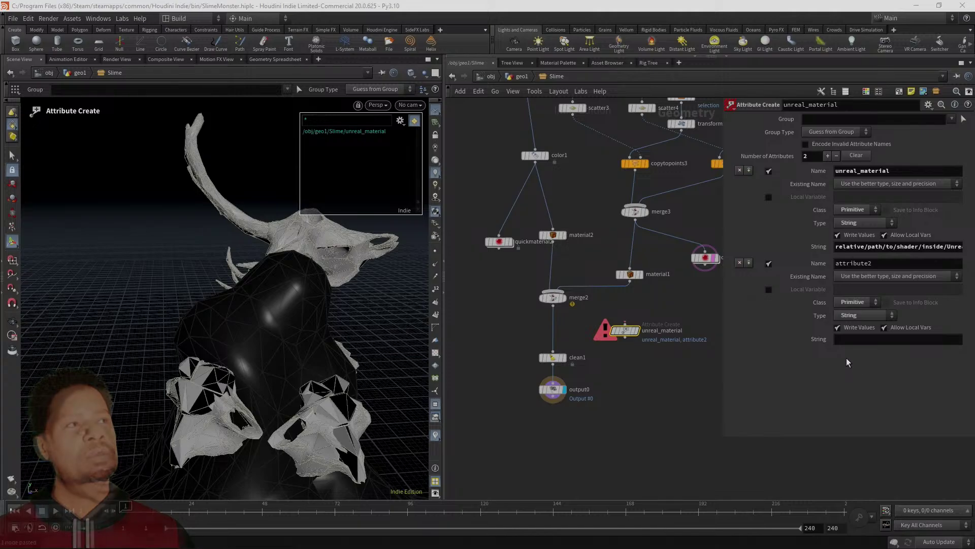
{"action": "left_click_drag", "start_coordinate": [852, 247], "coordinate": [836, 246]}
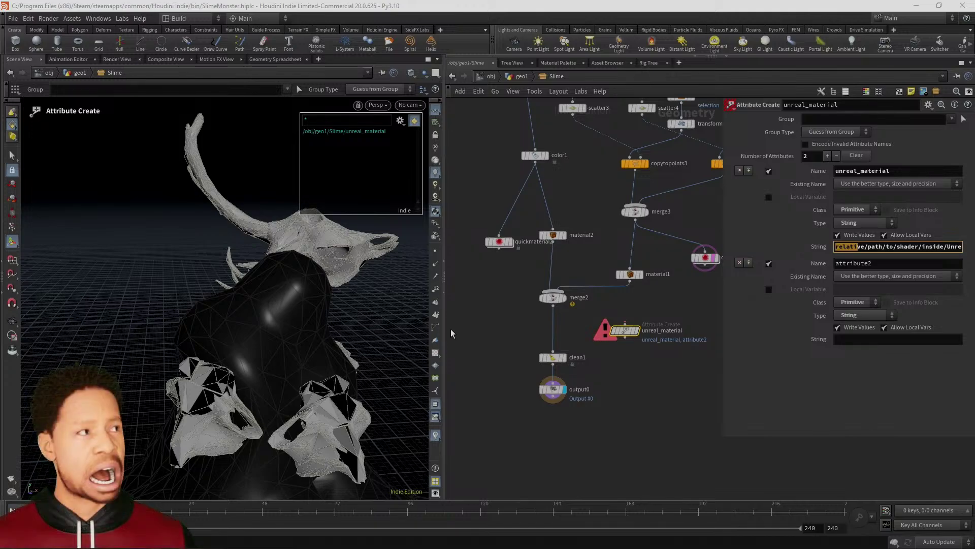
Try deleting quickmaterial2 and aligning the material2, merge2, clean1 and output0 chain under color1, and undo these changes
{"action": "left_click", "coordinate": [491, 288]}
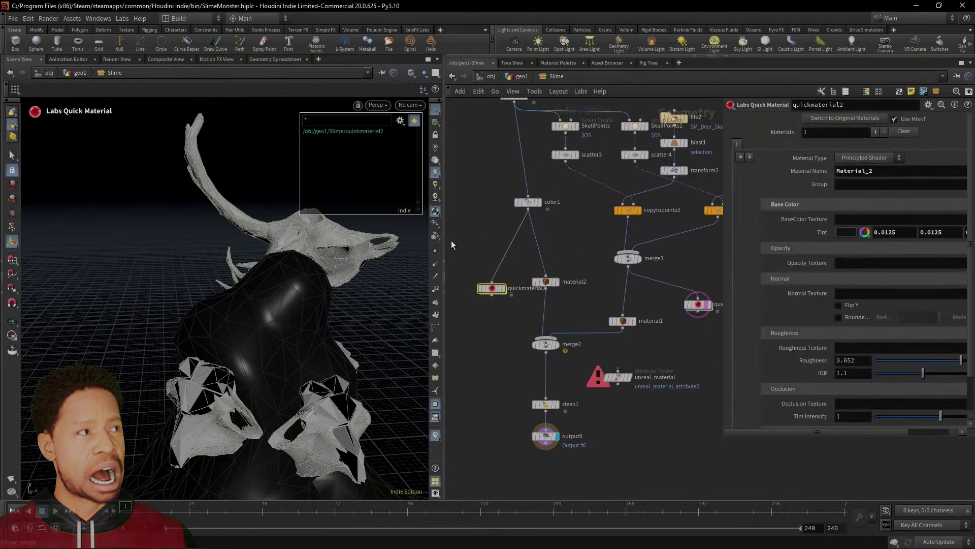
{"action": "key", "text": "Delete"}
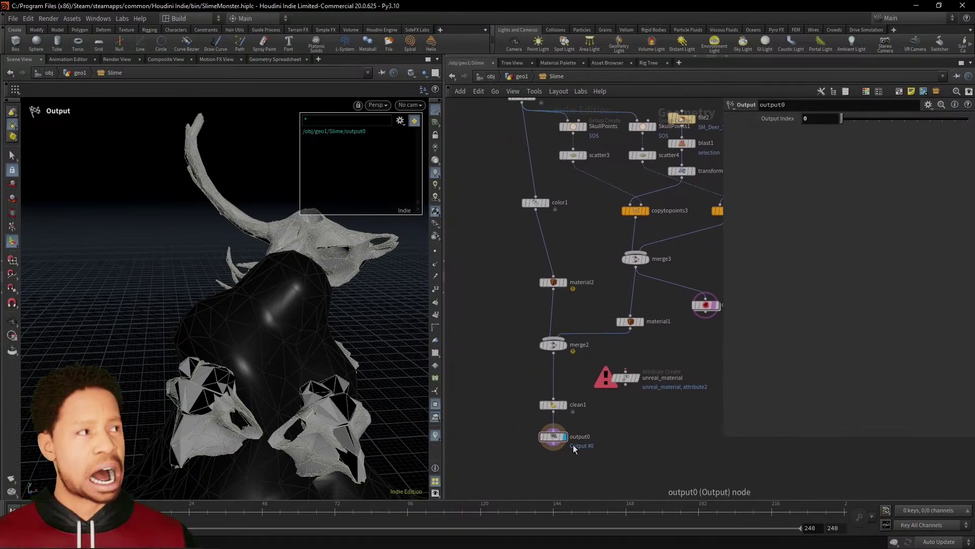
{"action": "left_click_drag", "start_coordinate": [590, 460], "coordinate": [532, 234]}
{"action": "left_click_drag", "start_coordinate": [553, 279], "coordinate": [472, 284]}
{"action": "key", "text": "ctrl+z"}
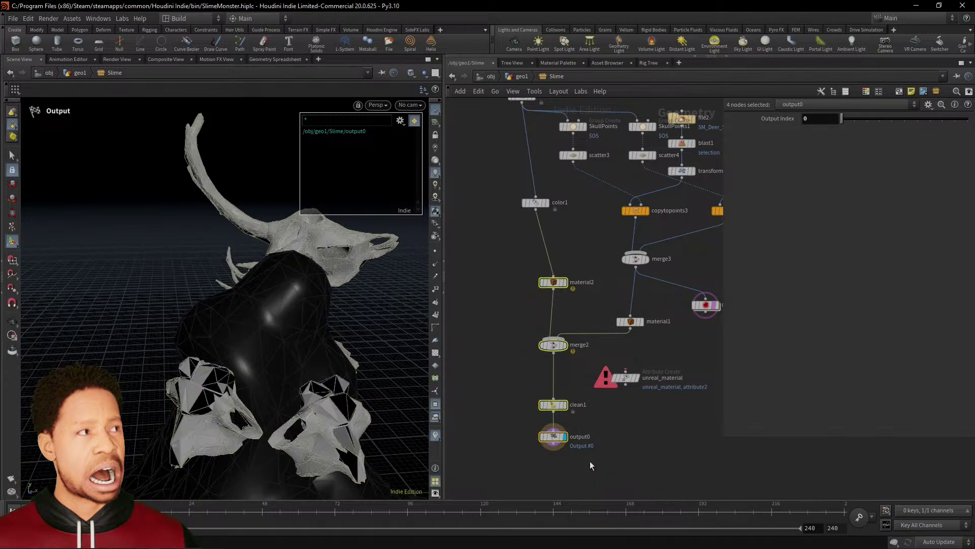
{"action": "left_click_drag", "start_coordinate": [589, 461], "coordinate": [532, 280]}
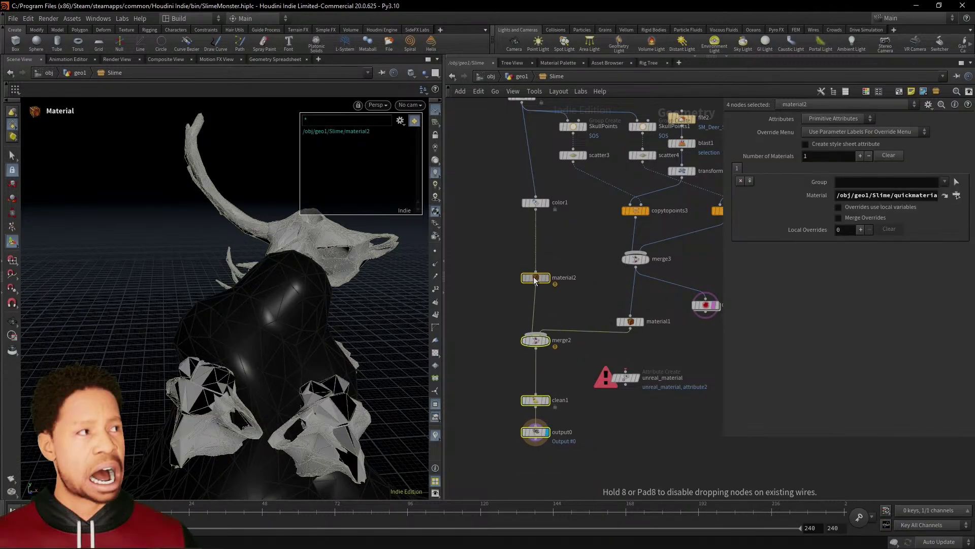
{"action": "key", "text": "ctrl+z"}
{"action": "key", "text": "ctrl+z"}
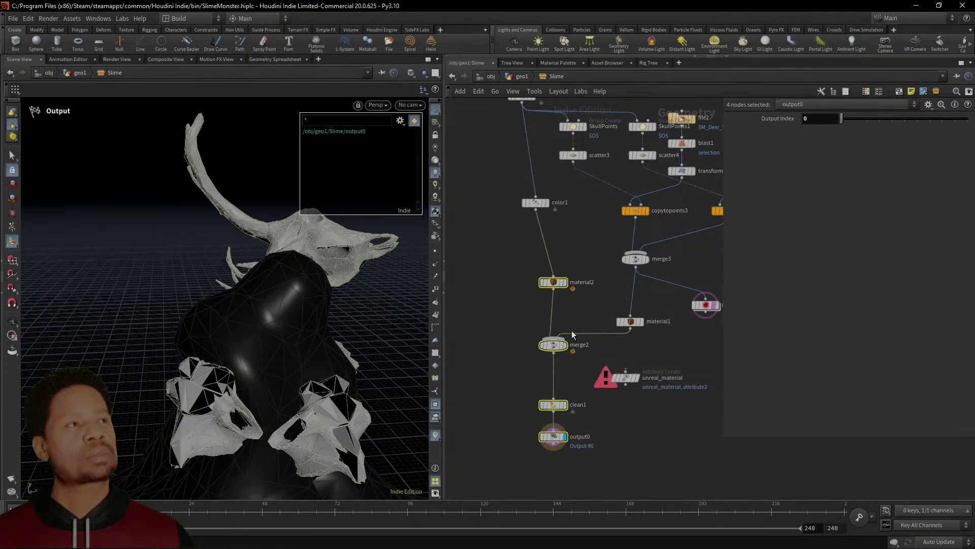
{"action": "key", "text": "ctrl+z"}
{"action": "key", "text": "ctrl+z"}
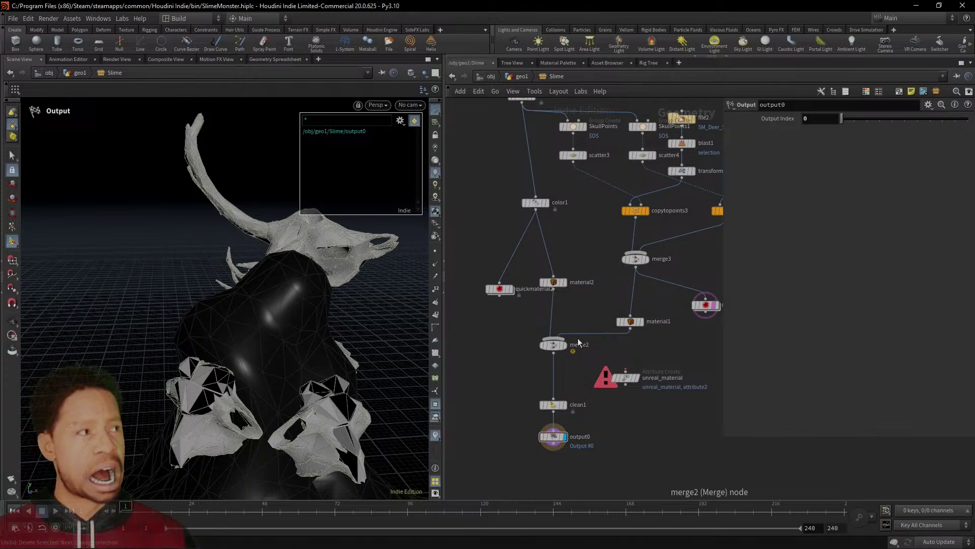
Change the network wiring style to Rounded and delete the unreal_material node
{"action": "key", "text": "shift+s"}
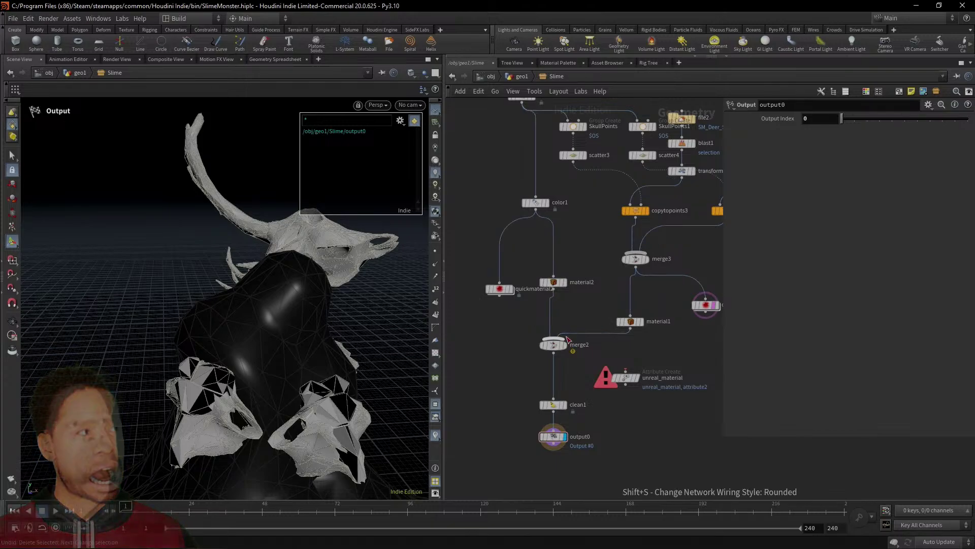
{"action": "middle_click_drag", "start_coordinate": [648, 336], "coordinate": [584, 324]}
{"action": "left_click_drag", "start_coordinate": [605, 400], "coordinate": [537, 356]}
{"action": "key", "text": "Delete"}
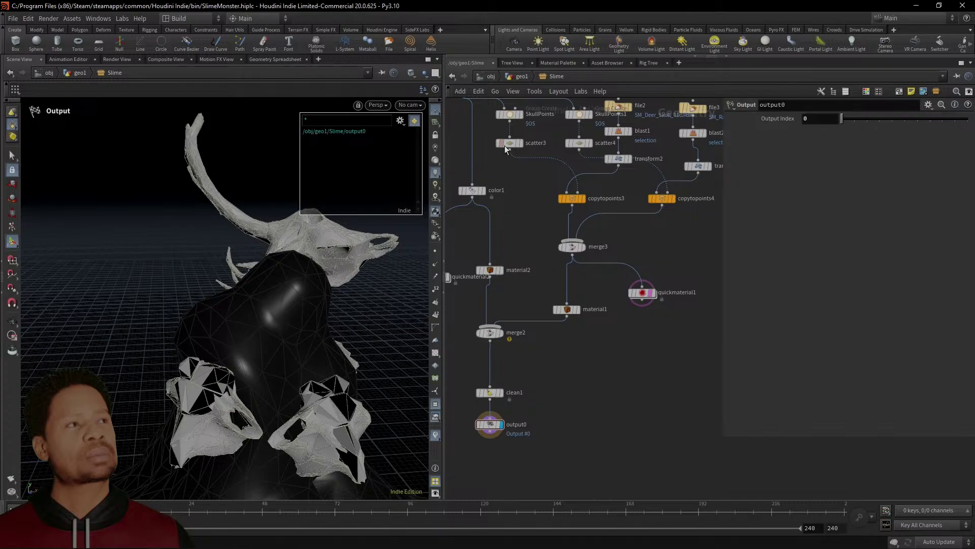
Return to the geo1 level and look over the bone capture chain and the FBX character output nodes
{"action": "middle_click_drag", "start_coordinate": [682, 334], "coordinate": [638, 391]}
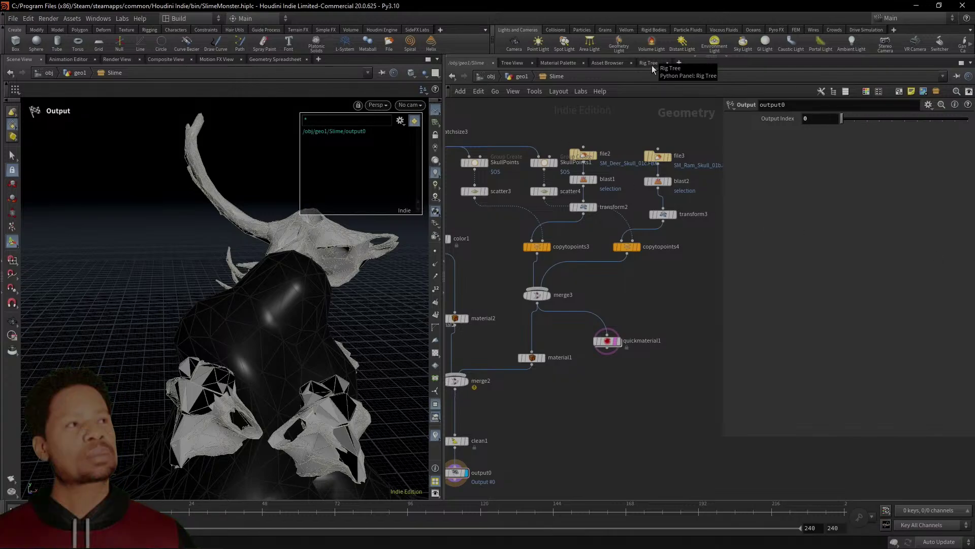
{"action": "left_click", "coordinate": [528, 76]}
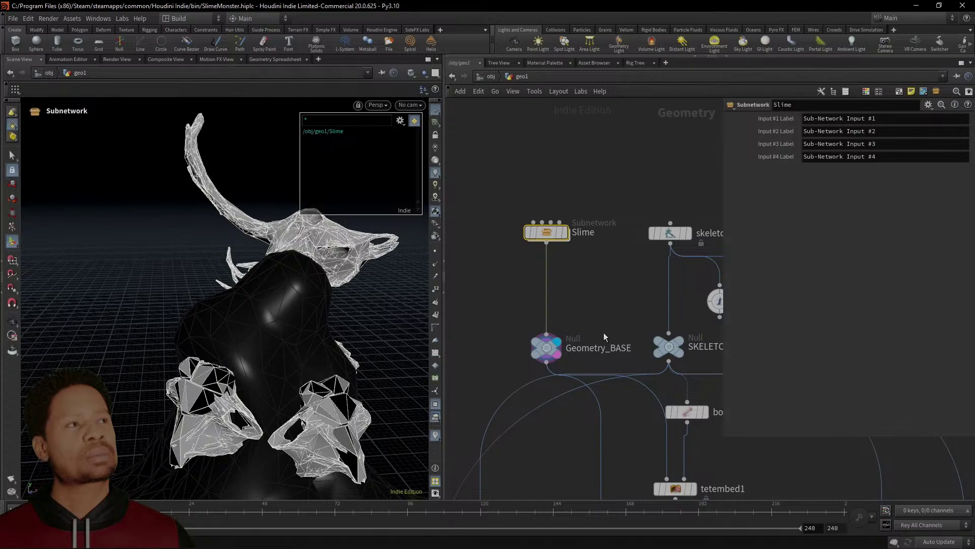
{"action": "scroll", "coordinate": [604, 333], "scroll_direction": "down", "scroll_amount": 3}
{"action": "middle_click_drag", "start_coordinate": [595, 335], "coordinate": [484, 247]}
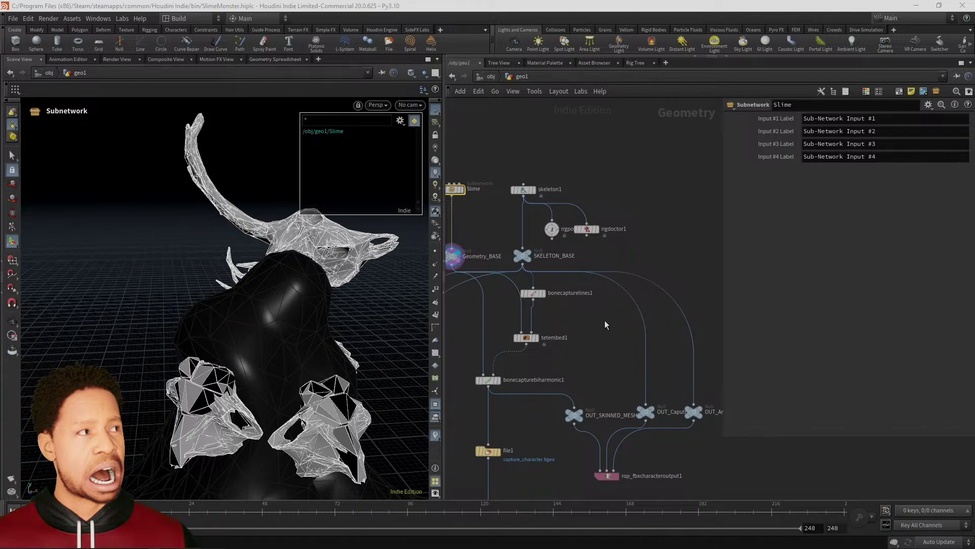
{"action": "middle_click_drag", "start_coordinate": [605, 320], "coordinate": [692, 203]}
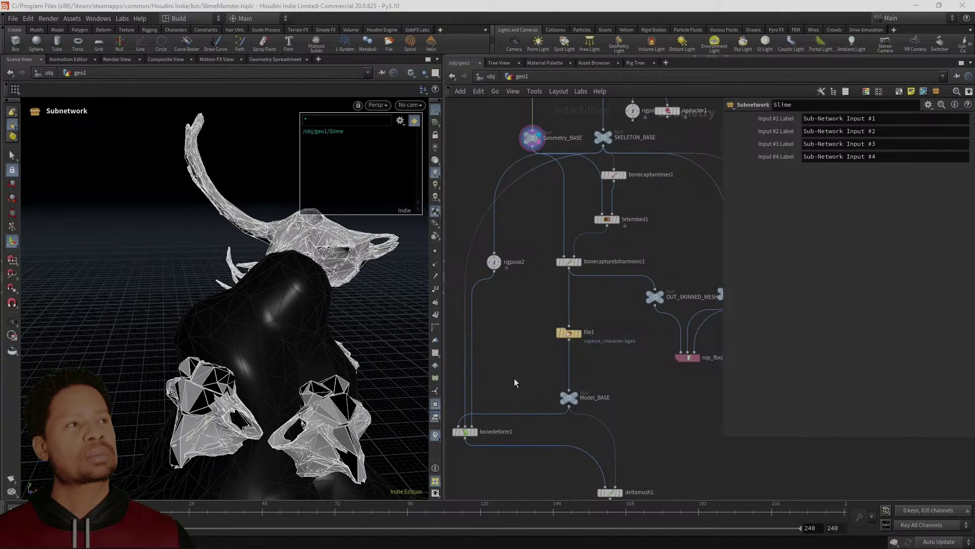
{"action": "scroll", "coordinate": [523, 373], "scroll_direction": "up", "scroll_amount": 5}
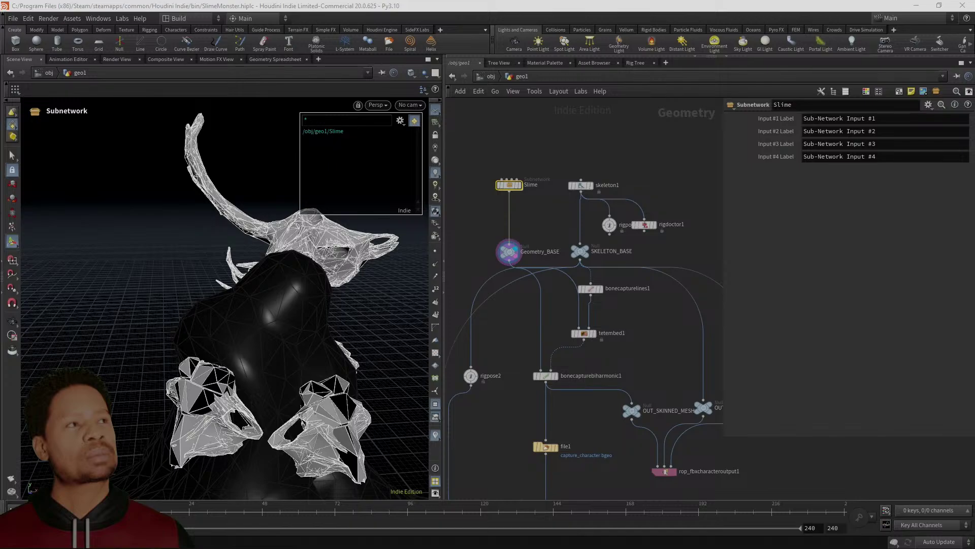
{"action": "scroll", "coordinate": [638, 371], "scroll_direction": "down", "scroll_amount": 3}
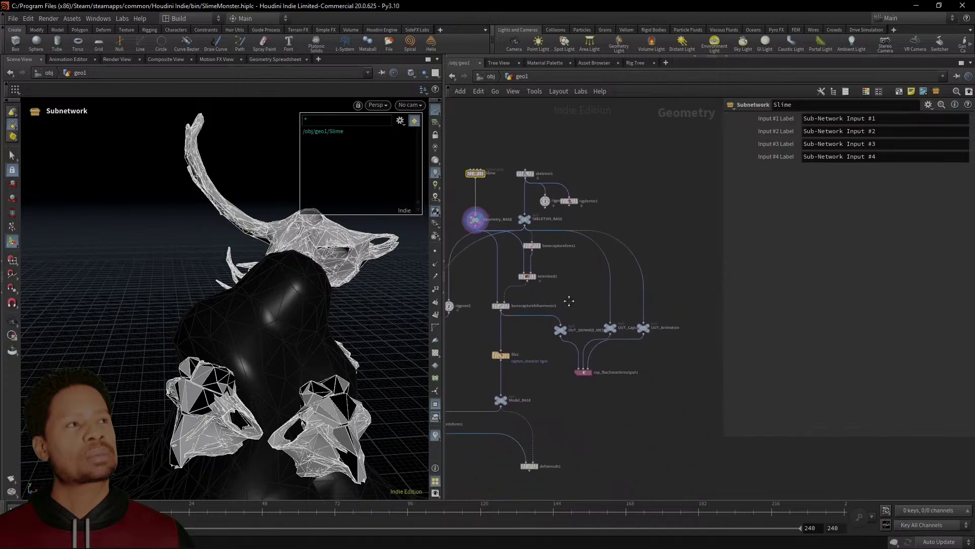
Add an APEX Scene Animate node and place it in empty space beside the skeleton and rigdoctor1 nodes
{"action": "key", "text": "Tab"}
{"action": "type", "text": "sc"}
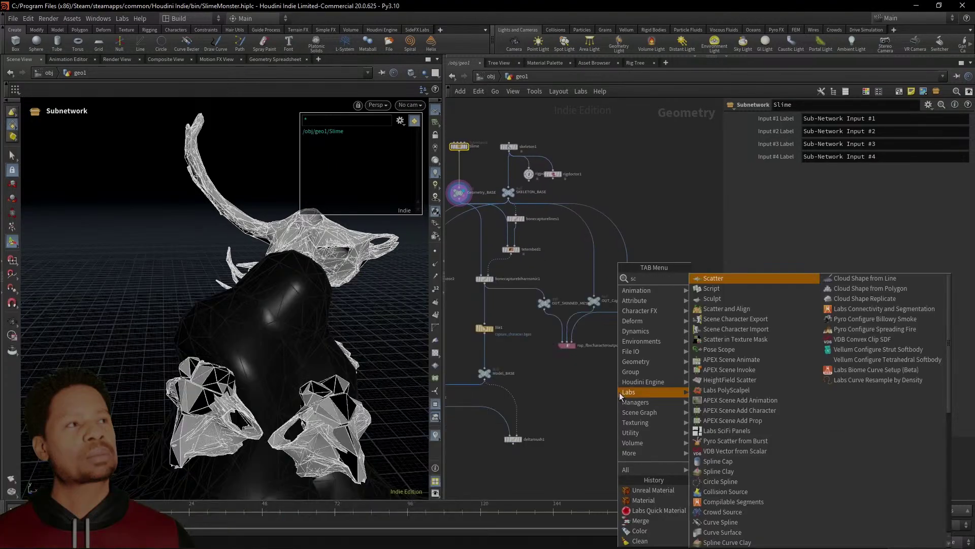
{"action": "type", "text": "ene anim"}
{"action": "key", "text": "Return"}
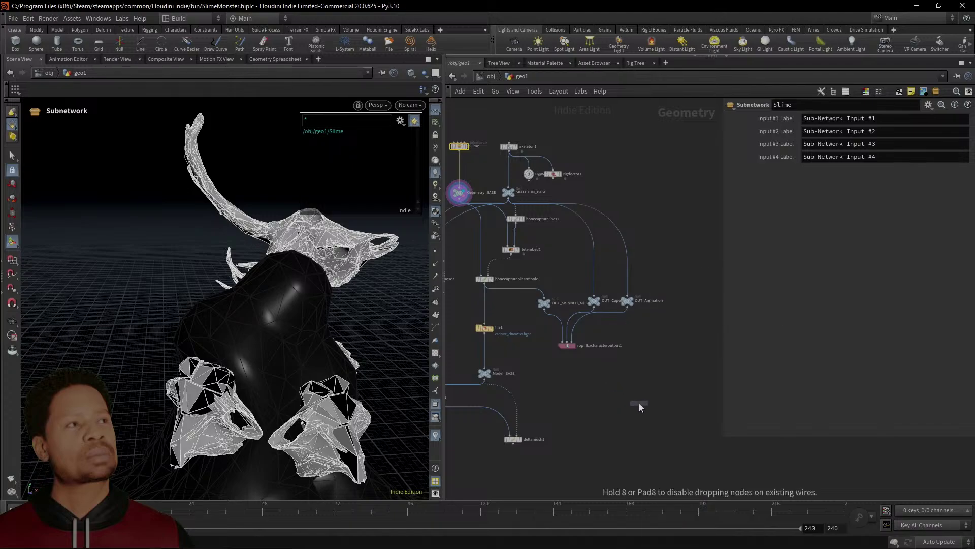
{"action": "left_click", "coordinate": [652, 403]}
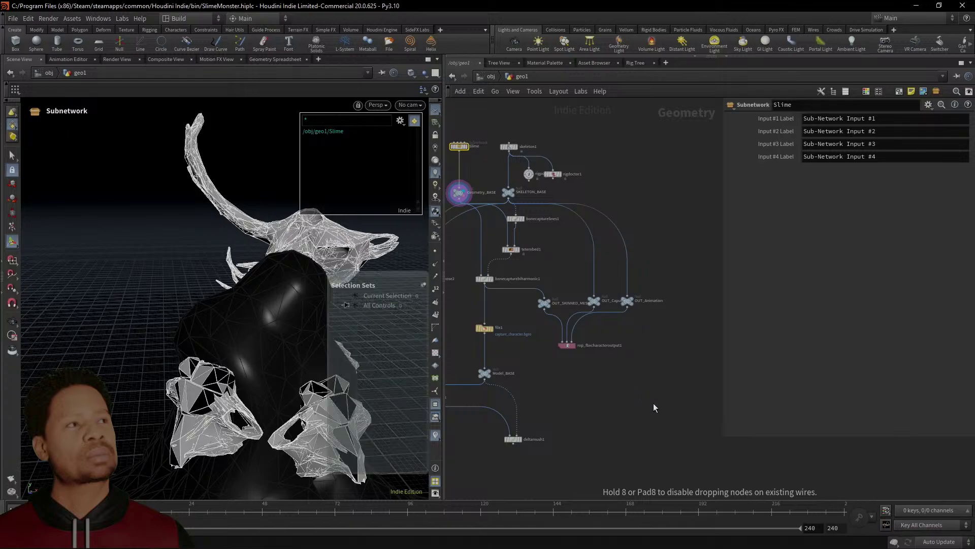
{"action": "left_click_drag", "start_coordinate": [632, 389], "coordinate": [636, 162]}
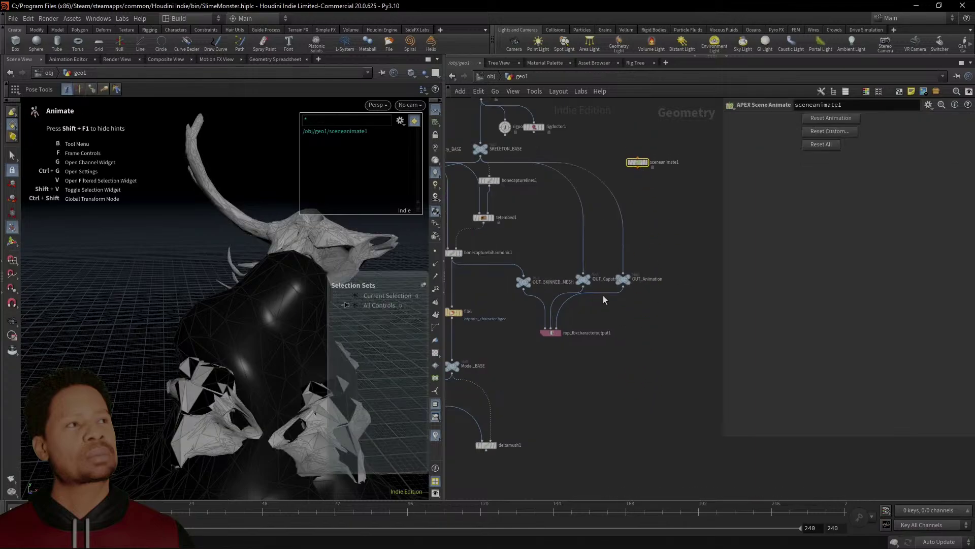
Examine the APEX Scene Animate node's parameters beside the skeleton chain, and select skeleton1 to inspect its joints and settings
{"action": "middle_click_drag", "start_coordinate": [633, 301], "coordinate": [670, 373]}
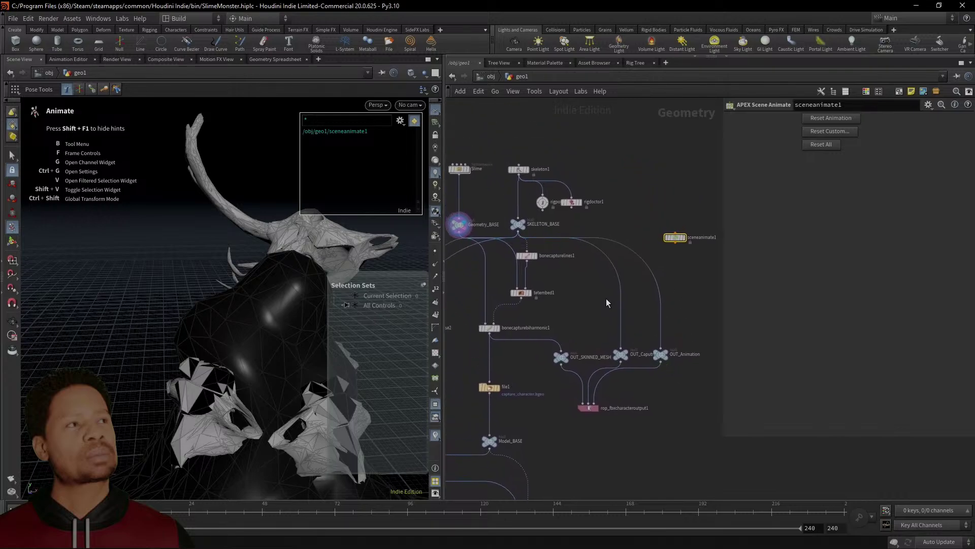
{"action": "scroll", "coordinate": [590, 259], "scroll_direction": "up", "scroll_amount": 5}
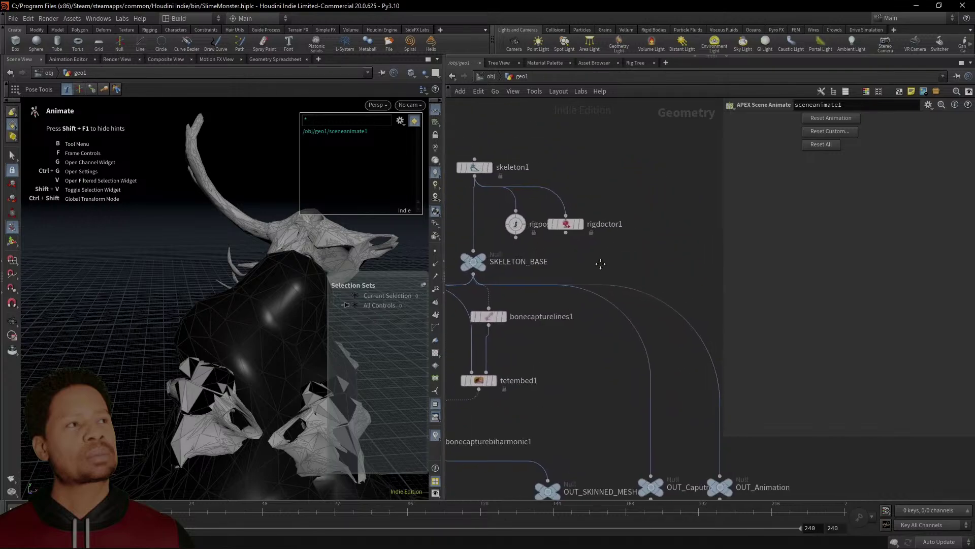
{"action": "middle_click_drag", "start_coordinate": [601, 264], "coordinate": [607, 269]}
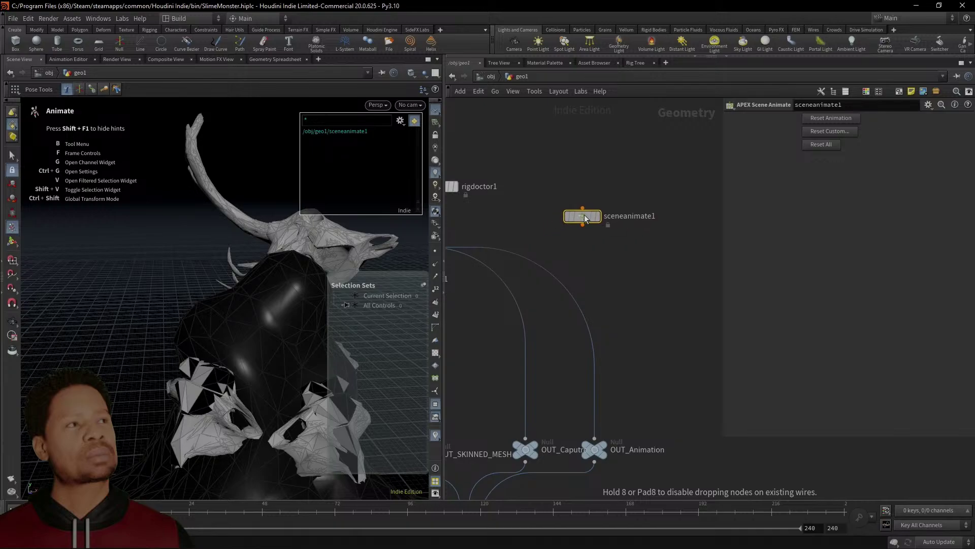
{"action": "left_click", "coordinate": [584, 218]}
{"action": "middle_click_drag", "start_coordinate": [534, 270], "coordinate": [598, 316]}
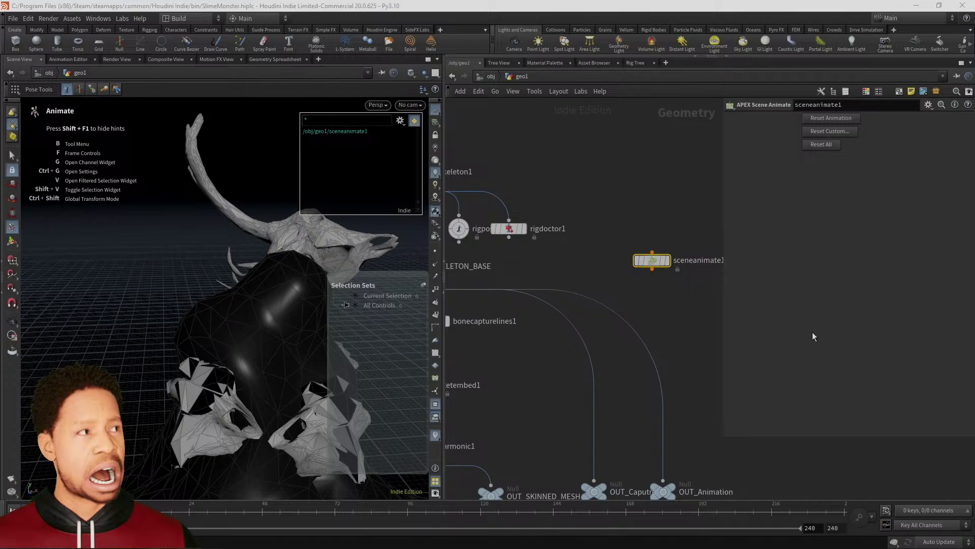
{"action": "scroll", "coordinate": [647, 296], "scroll_direction": "down", "scroll_amount": 2}
{"action": "scroll", "coordinate": [660, 300], "scroll_direction": "up", "scroll_amount": 2}
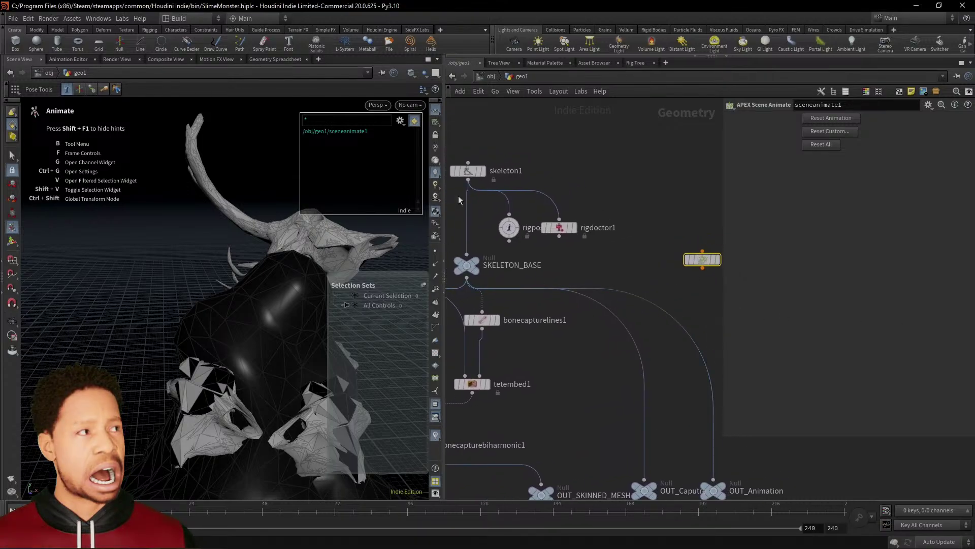
{"action": "left_click", "coordinate": [468, 171]}
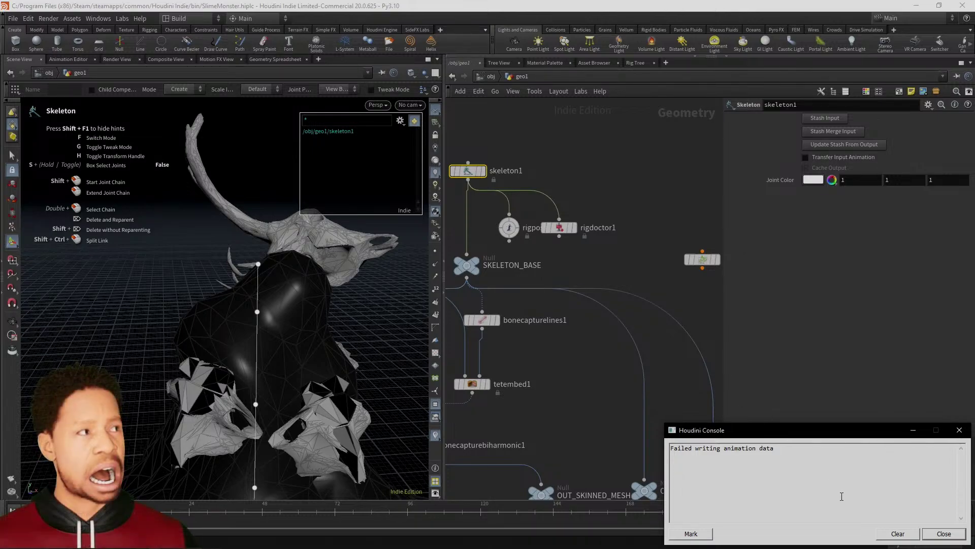
Dismiss the console message, insert sceneanimate1 on the wire between SKELETON_BASE and OUT_Animation, and make it the displayed node
{"action": "left_click", "coordinate": [939, 534]}
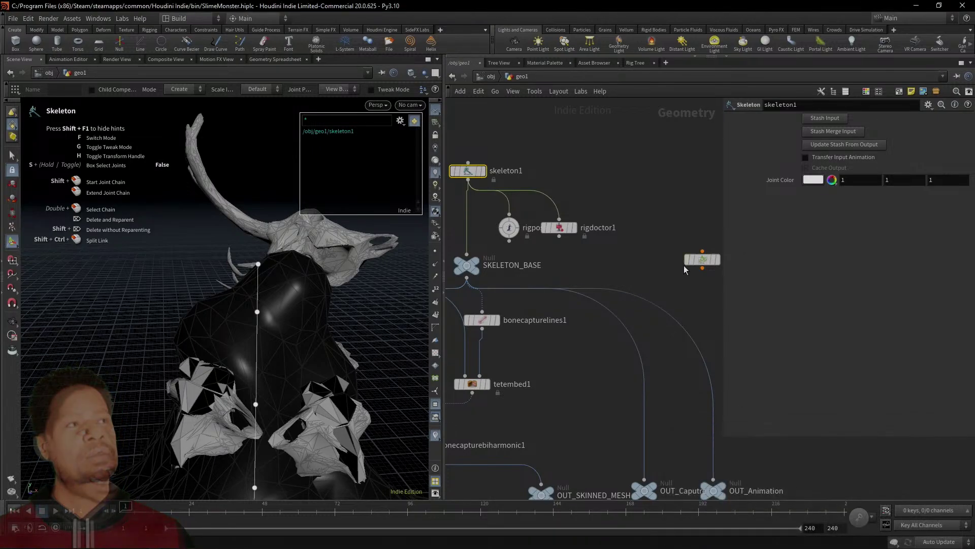
{"action": "left_click_drag", "start_coordinate": [703, 259], "coordinate": [690, 346]}
{"action": "middle_click_drag", "start_coordinate": [690, 347], "coordinate": [605, 325]}
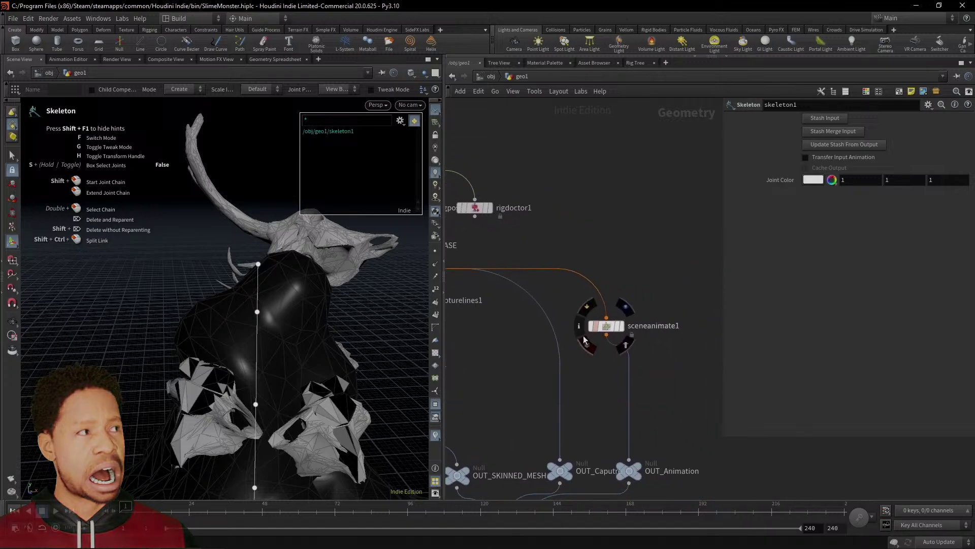
{"action": "left_click", "coordinate": [615, 324]}
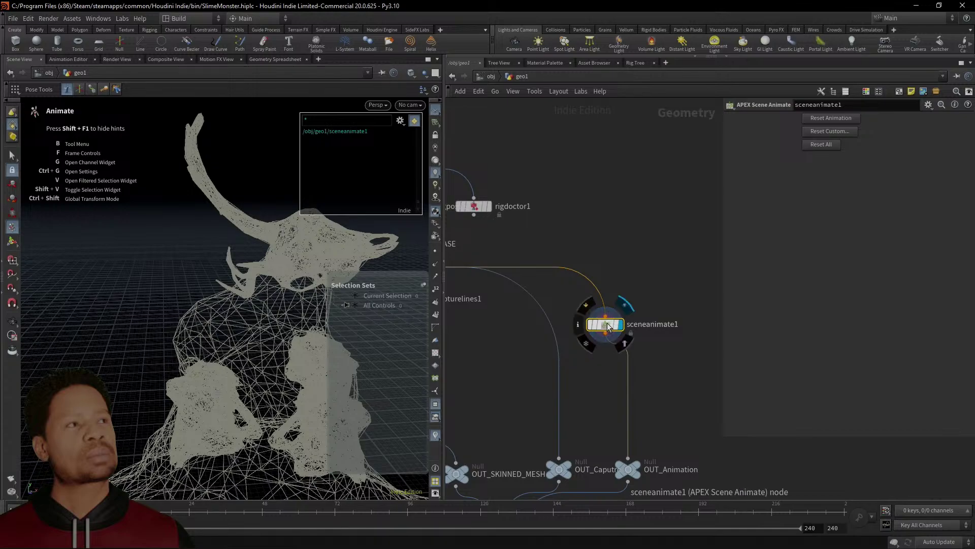
{"action": "left_click_drag", "start_coordinate": [607, 328], "coordinate": [630, 325]}
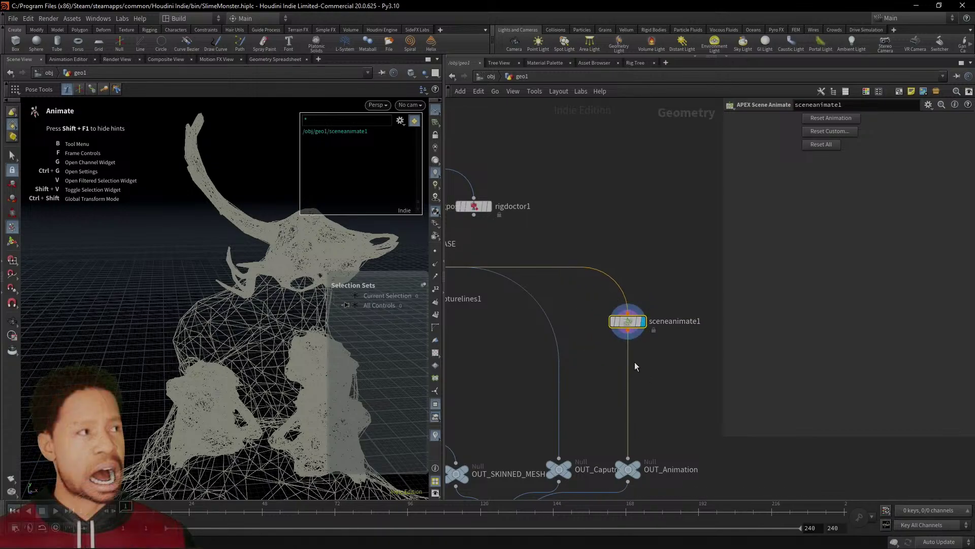
{"action": "scroll", "coordinate": [634, 333], "scroll_direction": "down", "scroll_amount": 2}
{"action": "scroll", "coordinate": [627, 348], "scroll_direction": "up", "scroll_amount": 2}
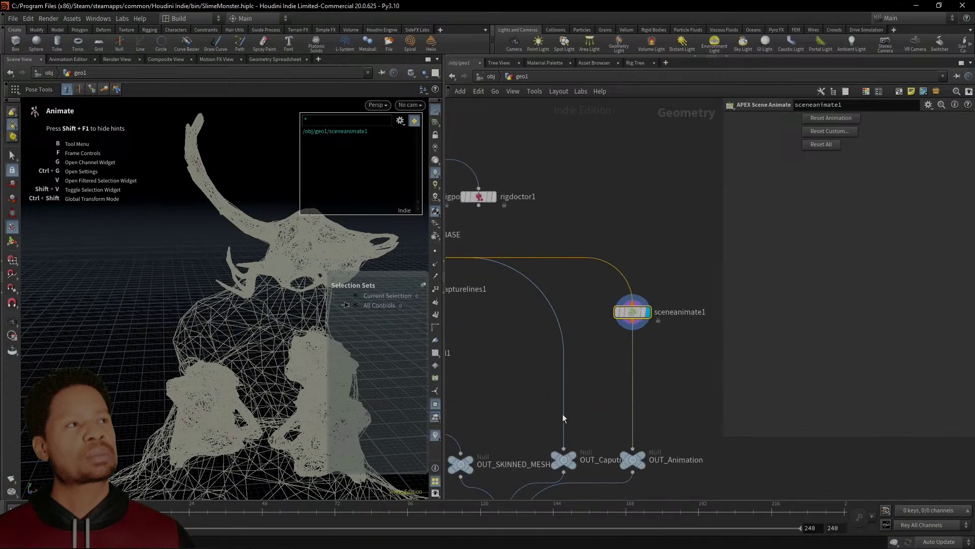
{"action": "scroll", "coordinate": [584, 381], "scroll_direction": "down", "scroll_amount": 4}
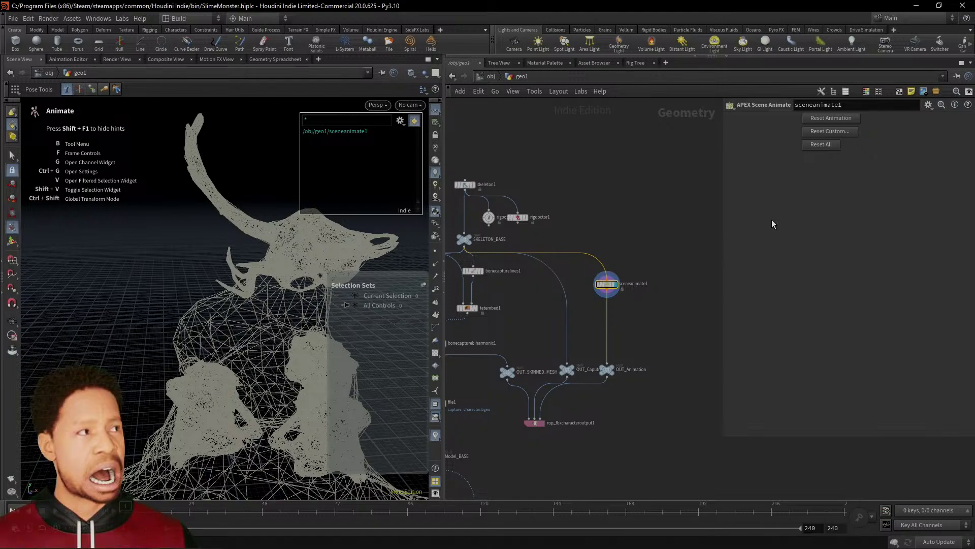
{"action": "scroll", "coordinate": [556, 307], "scroll_direction": "up", "scroll_amount": 4}
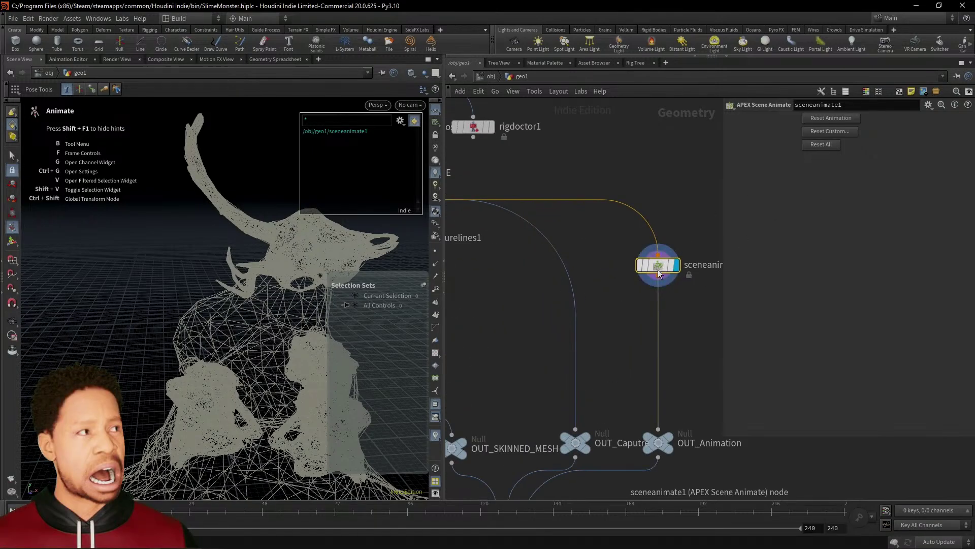
Activate the Animate state, view the monster from the front, and hide the group list overlay in the viewport
{"action": "key", "text": "Escape"}
{"action": "left_click_drag", "start_coordinate": [264, 386], "coordinate": [284, 305]}
{"action": "key", "text": "Return"}
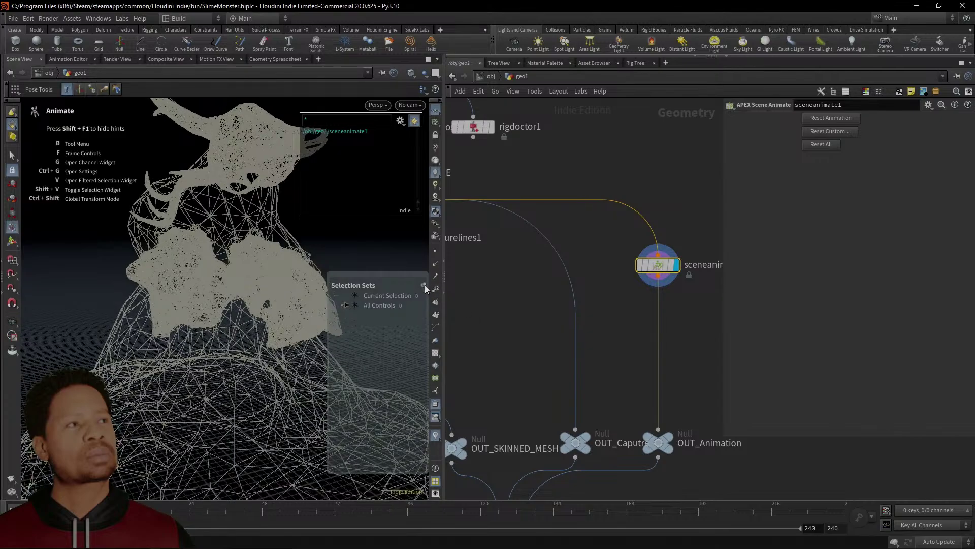
{"action": "left_click", "coordinate": [436, 405]}
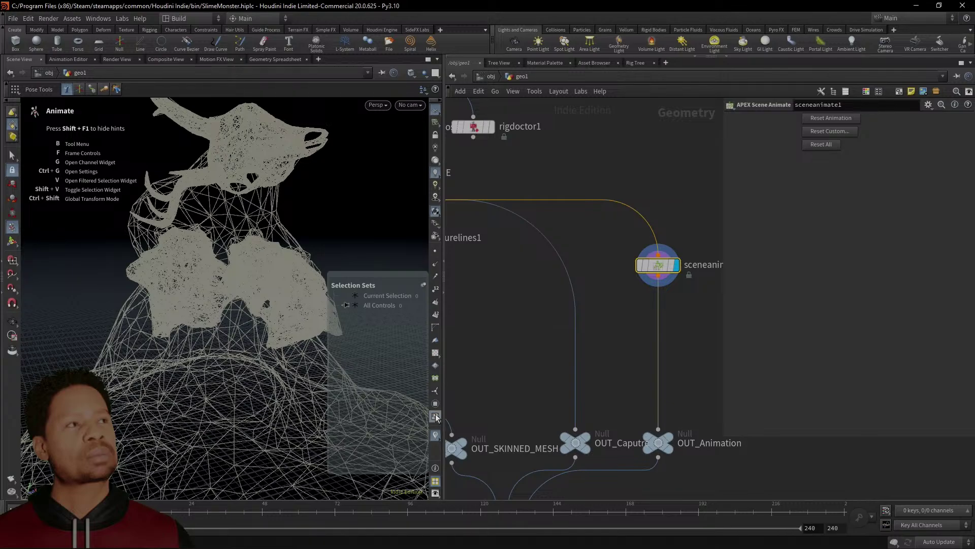
{"action": "left_click", "coordinate": [436, 404]}
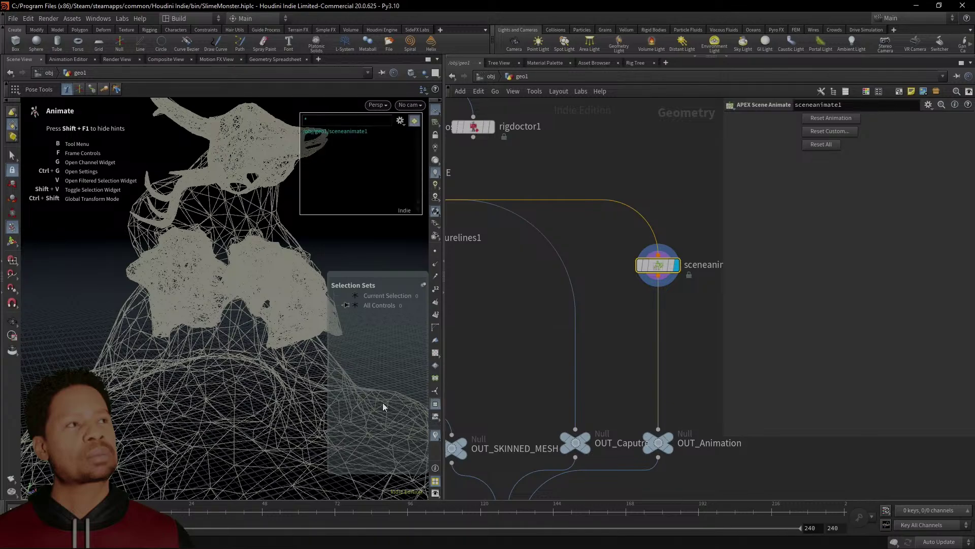
{"action": "left_click", "coordinate": [435, 405]}
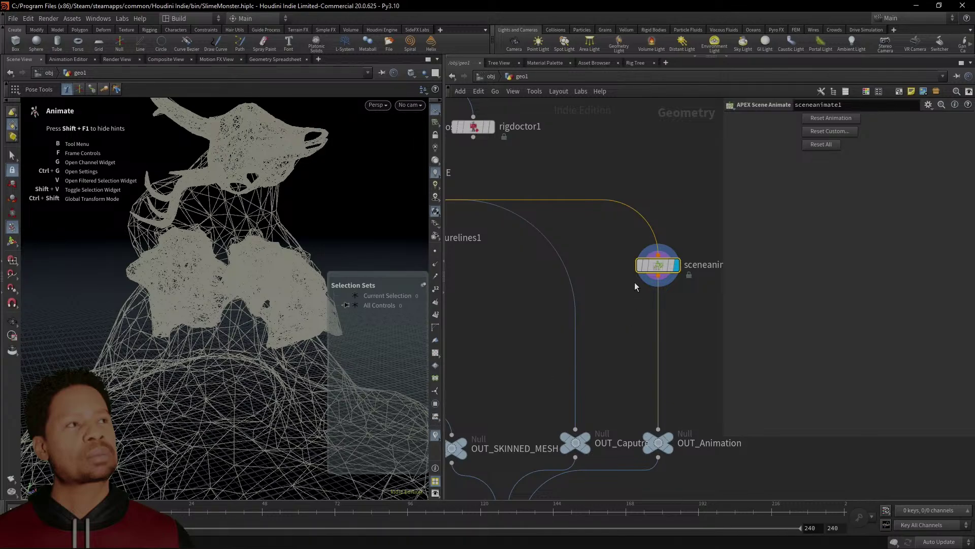
Inspect skeleton1's joints and settings, and reselect the sceneanimate1 node to compare its animation controls
{"action": "left_click_drag", "start_coordinate": [662, 267], "coordinate": [662, 267]}
{"action": "middle_click_drag", "start_coordinate": [466, 135], "coordinate": [564, 272]}
{"action": "left_click", "coordinate": [494, 180]}
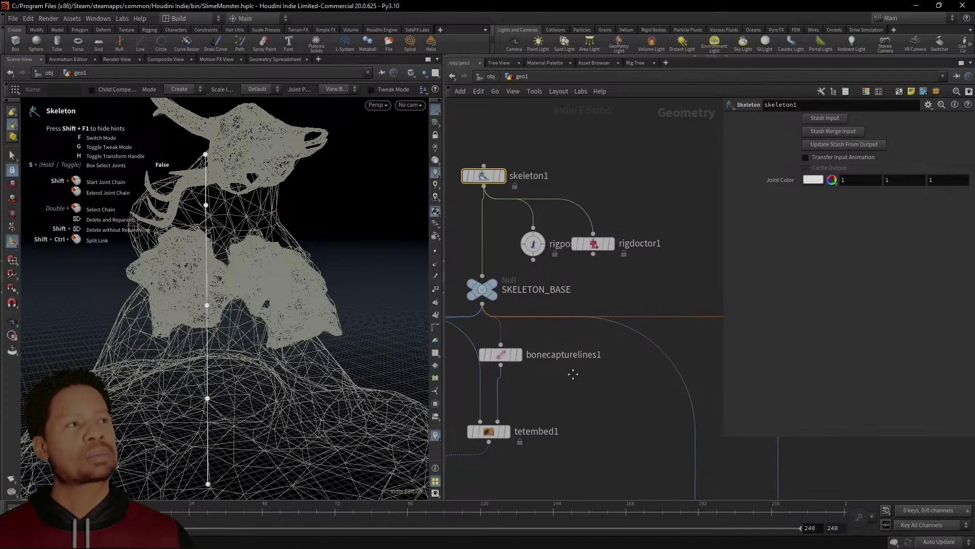
{"action": "middle_click_drag", "start_coordinate": [641, 392], "coordinate": [518, 331]}
{"action": "left_click", "coordinate": [665, 325]}
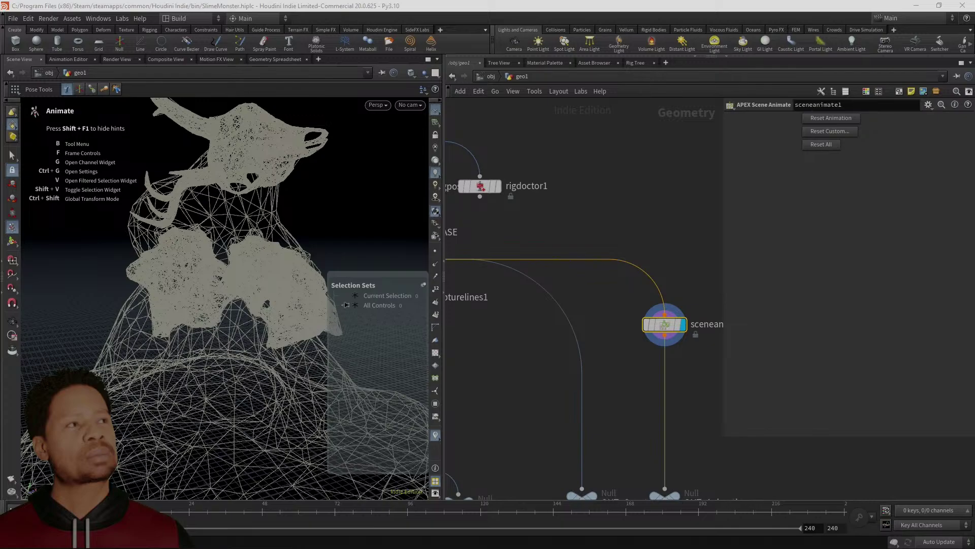
Search the available geometry nodes for "animat" to review the animation options
{"action": "key", "text": "Tab"}
{"action": "type", "text": "ani"}
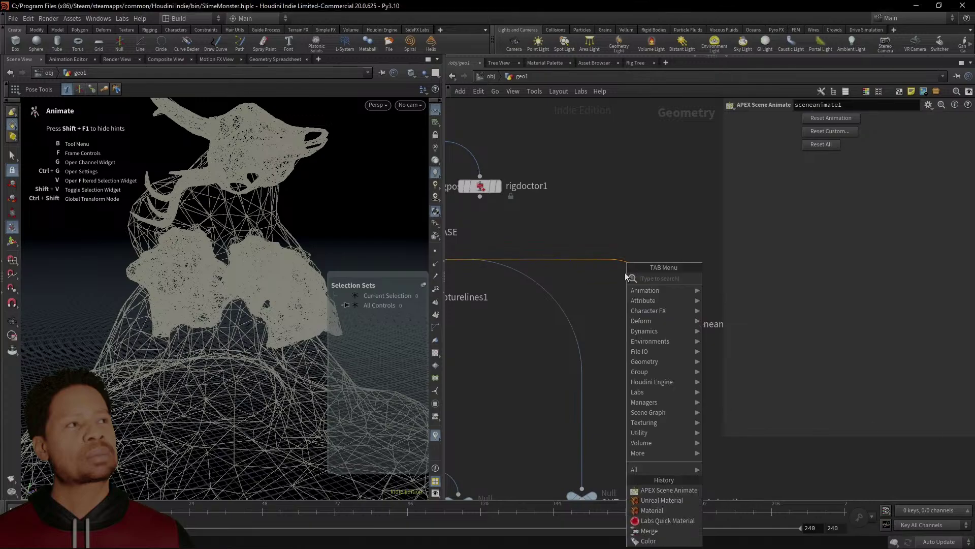
{"action": "mouse_move", "coordinate": [628, 294]}
{"action": "type", "text": "ma"}
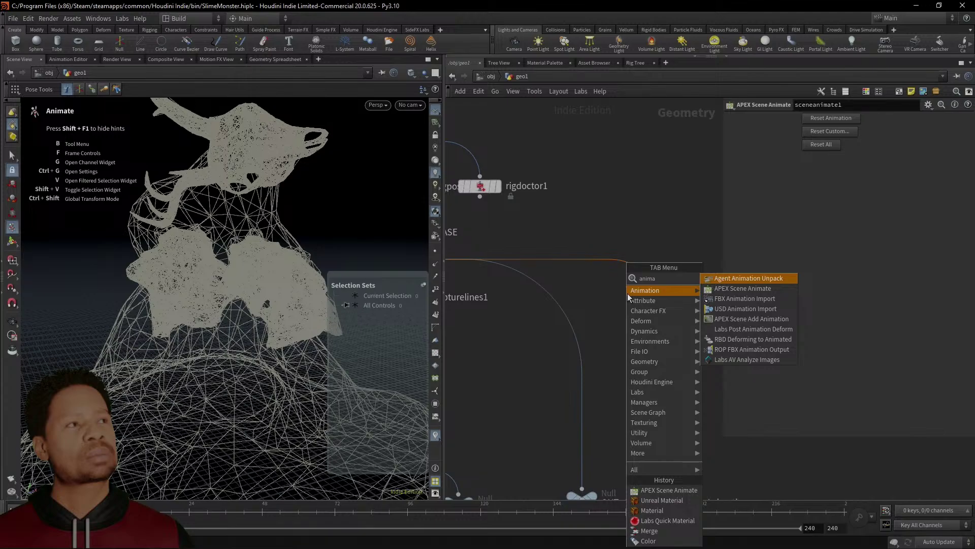
{"action": "type", "text": "t"}
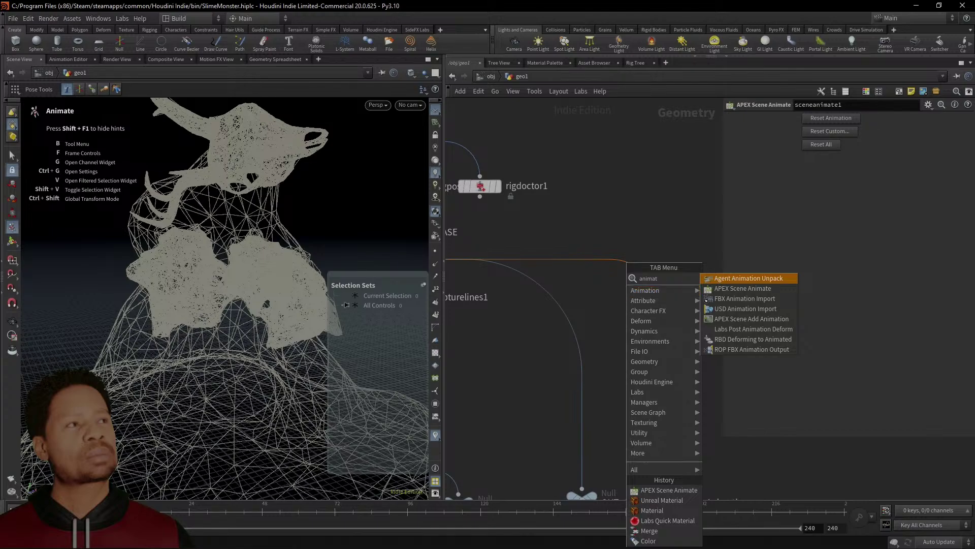
{"action": "key", "text": "Down"}
{"action": "key", "text": "Return"}
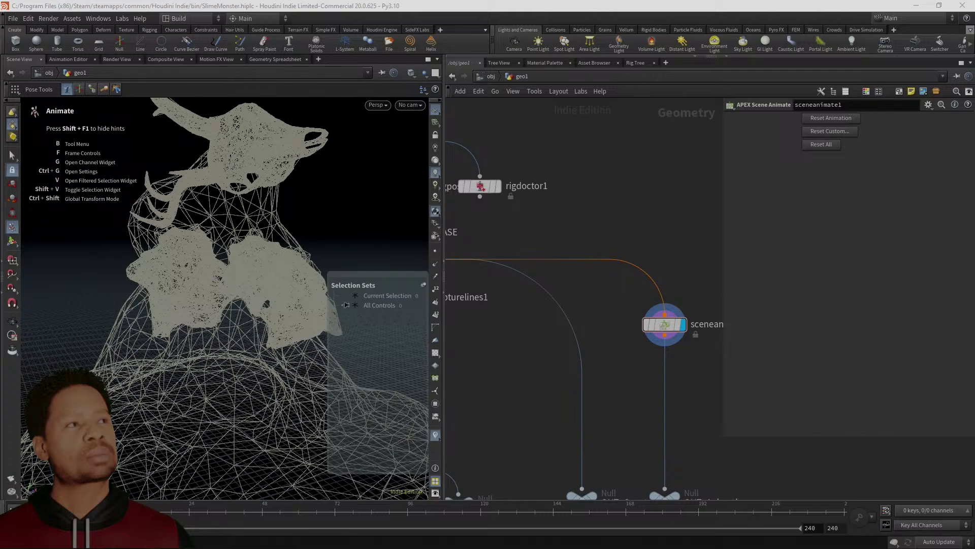
Move the OUT_Caputre null beside OUT_SKINNED_MESH, and check the settings of rop_fbxcharacteroutput1 before reselecting sceneanimate1
{"action": "scroll", "coordinate": [595, 440], "scroll_direction": "down", "scroll_amount": 2}
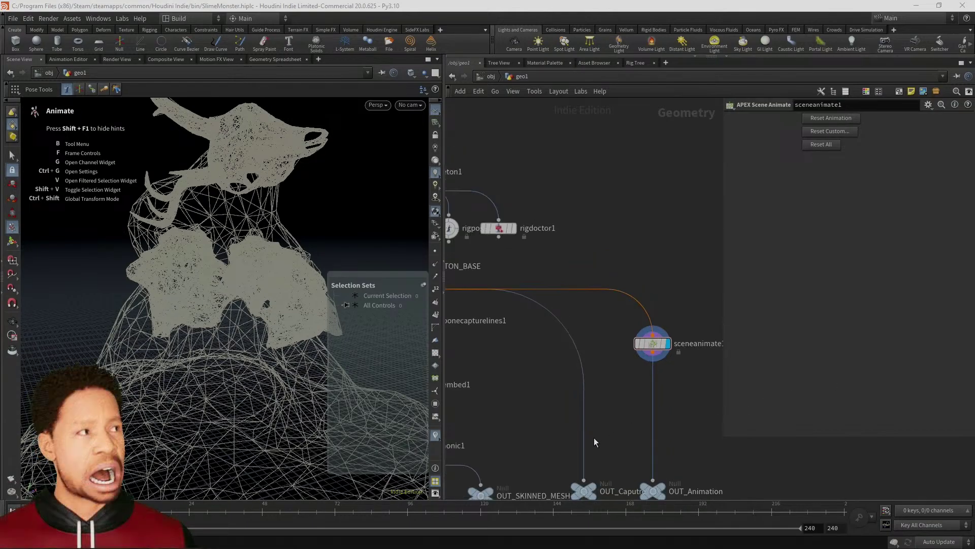
{"action": "scroll", "coordinate": [596, 439], "scroll_direction": "down", "scroll_amount": 2}
{"action": "middle_click_drag", "start_coordinate": [604, 438], "coordinate": [642, 368]}
{"action": "left_click_drag", "start_coordinate": [629, 410], "coordinate": [586, 406]}
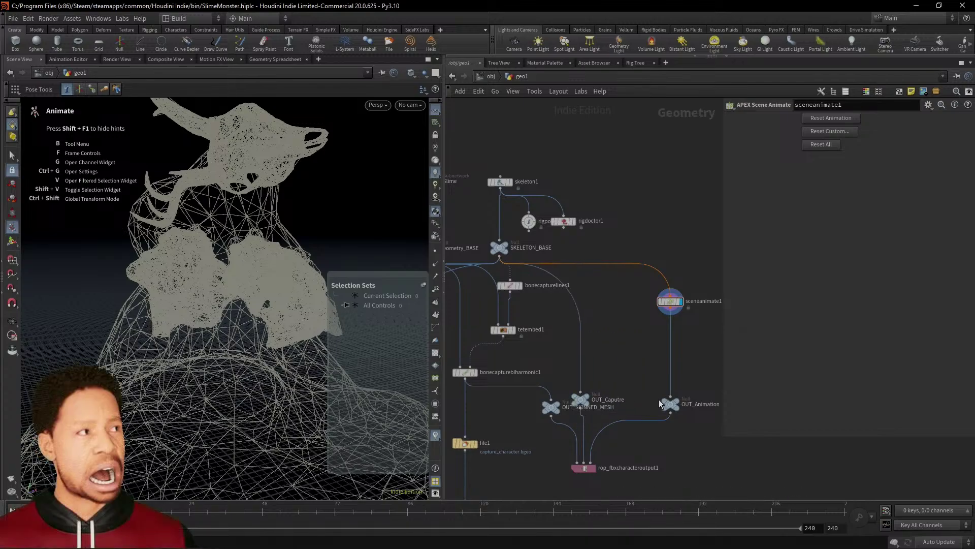
{"action": "left_click", "coordinate": [582, 468]}
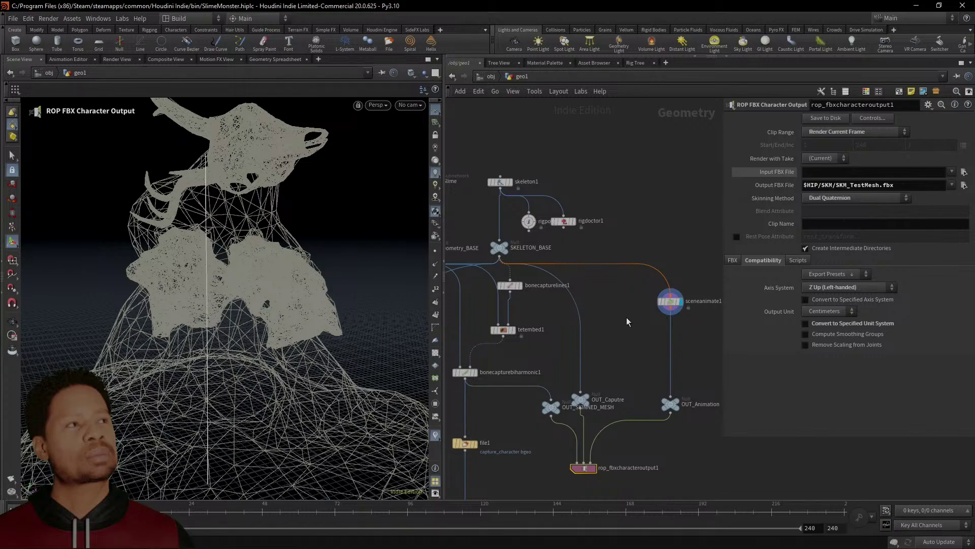
{"action": "left_click", "coordinate": [670, 301]}
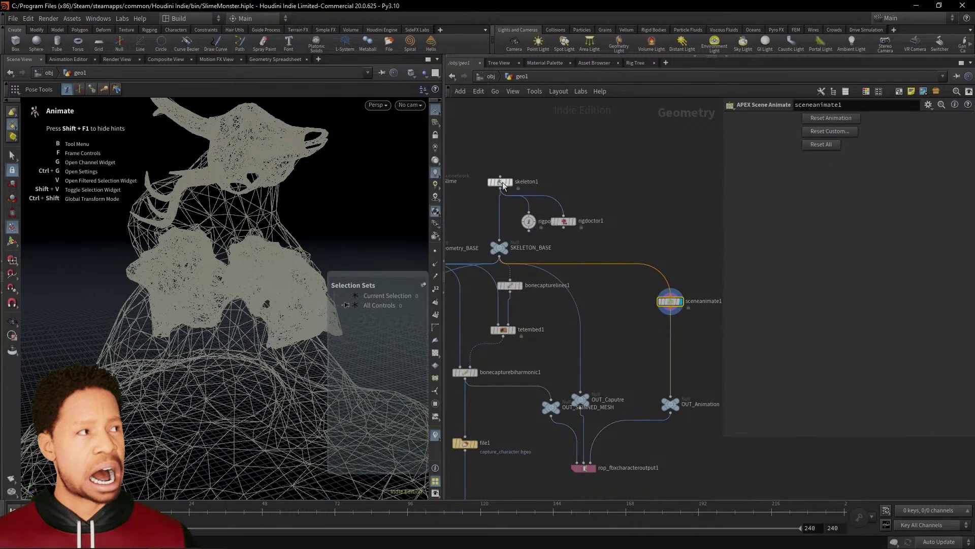
Move the rigpose1 node away from the skeleton and insert it on the connection between SKELETON_BASE and sceneanimate1
{"action": "scroll", "coordinate": [532, 240], "scroll_direction": "up", "scroll_amount": 3}
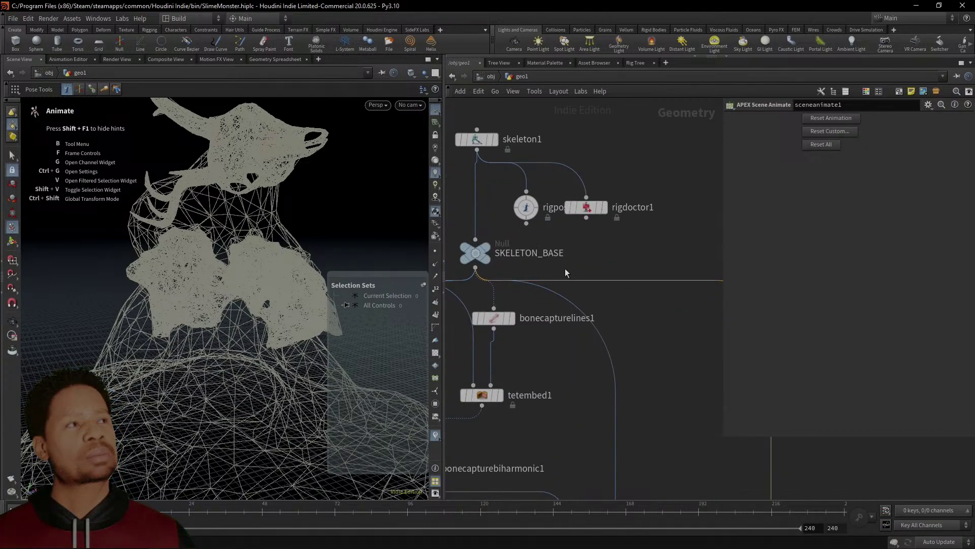
{"action": "left_click_drag", "start_coordinate": [493, 203], "coordinate": [689, 284]}
{"action": "scroll", "coordinate": [628, 308], "scroll_direction": "down", "scroll_amount": 3}
{"action": "middle_click_drag", "start_coordinate": [627, 308], "coordinate": [543, 275]}
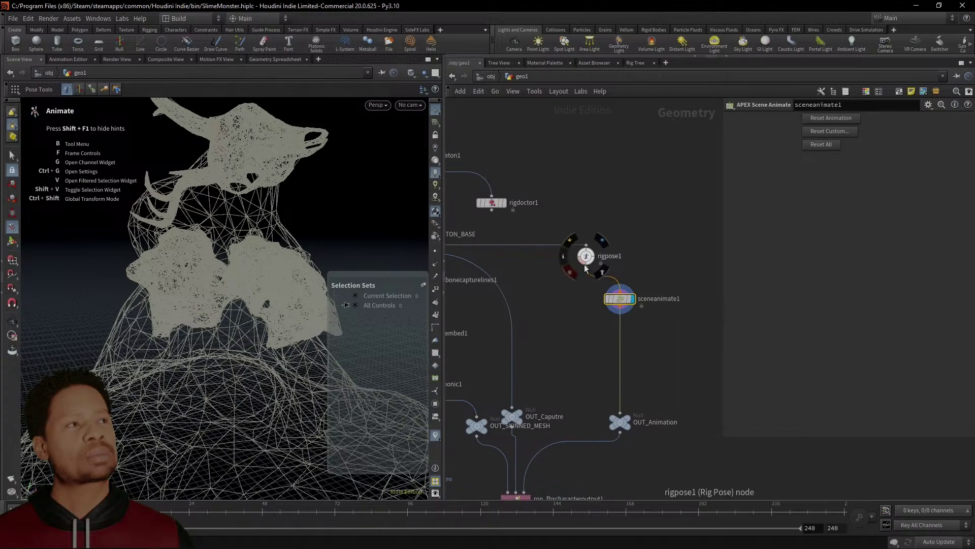
{"action": "left_click_drag", "start_coordinate": [587, 265], "coordinate": [618, 260]}
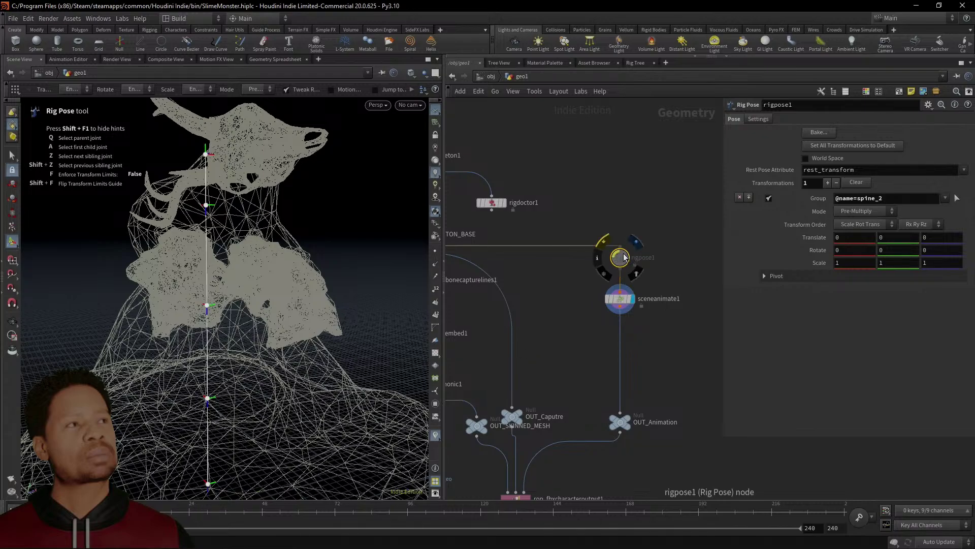
Display rigpose1 and try bending its spine_2 and spine_3 joints together about 45° around Y
{"action": "key", "text": "r"}
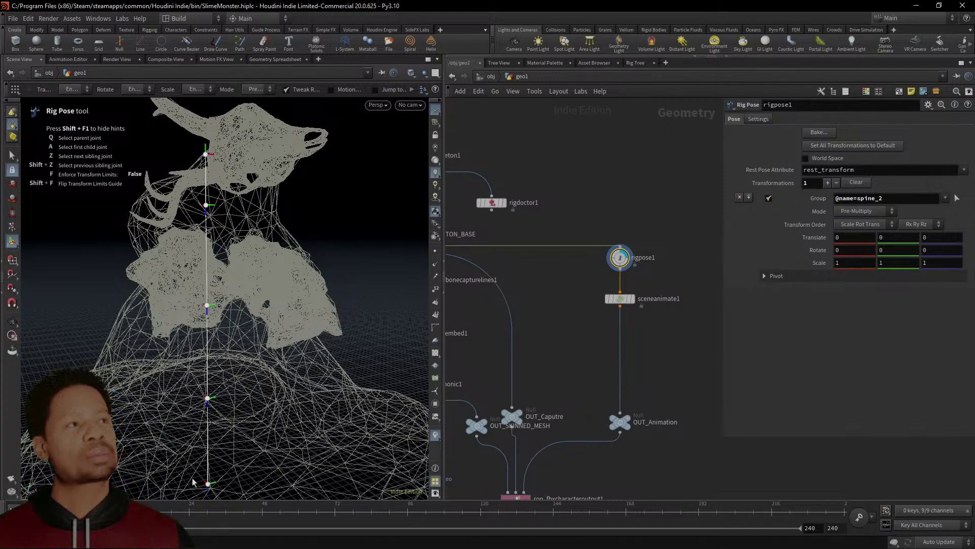
{"action": "left_click", "coordinate": [217, 223]}
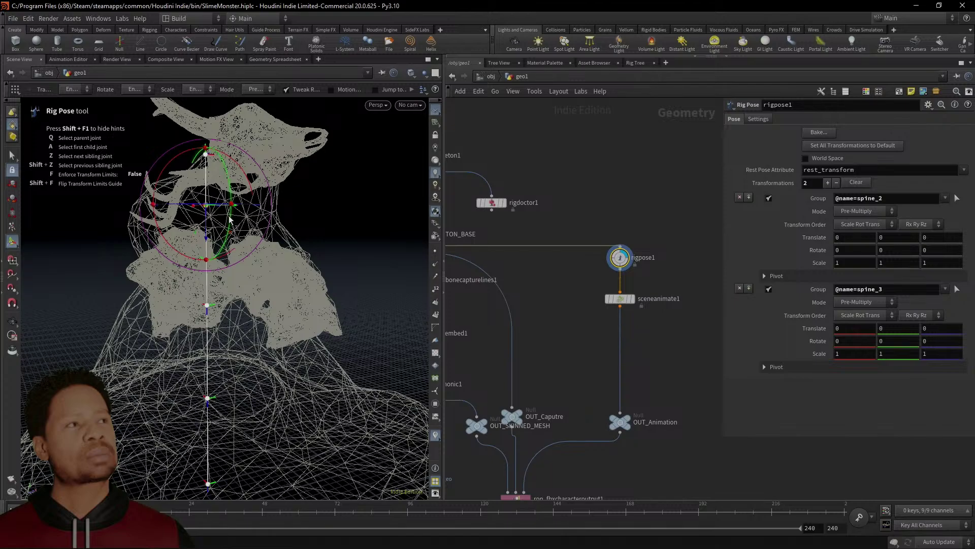
{"action": "left_click", "coordinate": [215, 288], "text": "shift"}
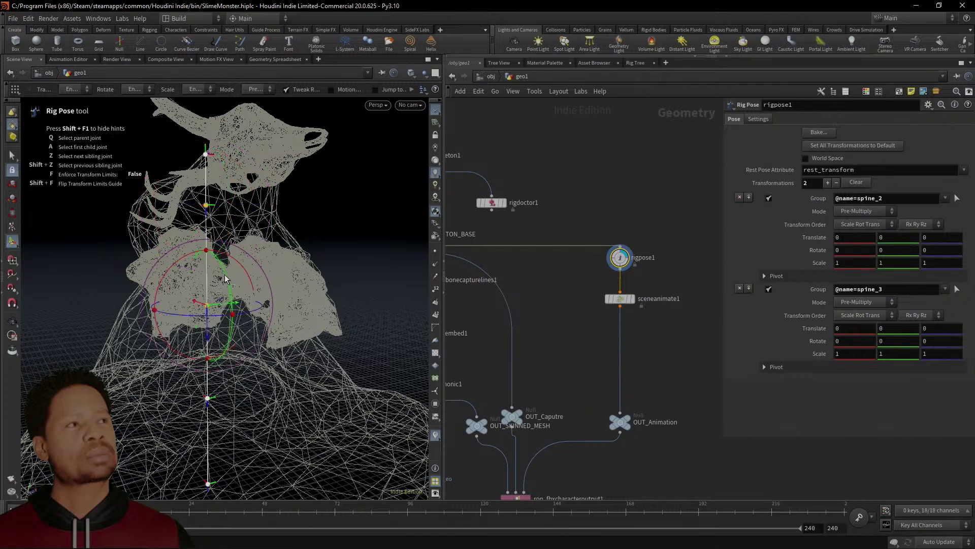
{"action": "left_click_drag", "start_coordinate": [227, 281], "coordinate": [234, 326]}
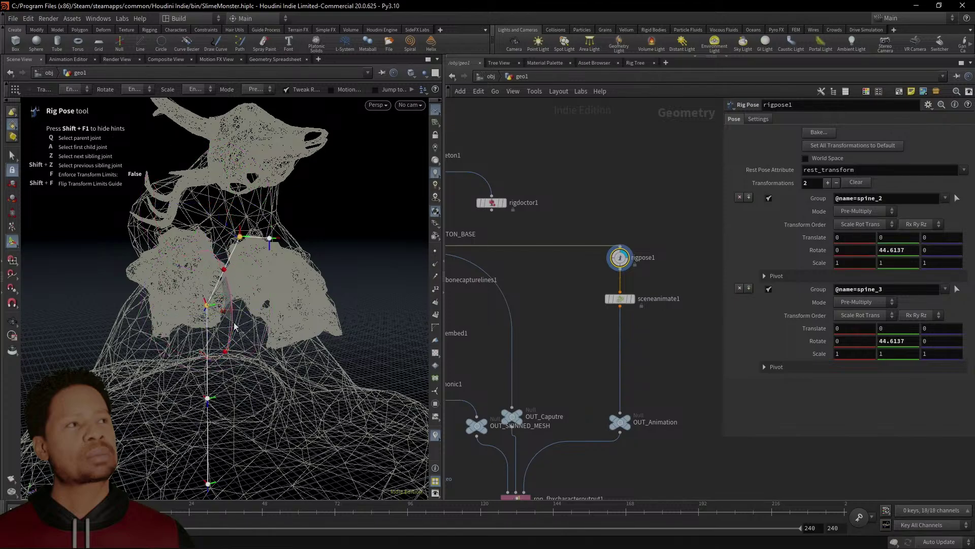
{"action": "scroll", "coordinate": [587, 358], "scroll_direction": "down", "scroll_amount": 4}
{"action": "middle_click_drag", "start_coordinate": [588, 377], "coordinate": [620, 301]}
{"action": "key", "text": "ctrl+z"}
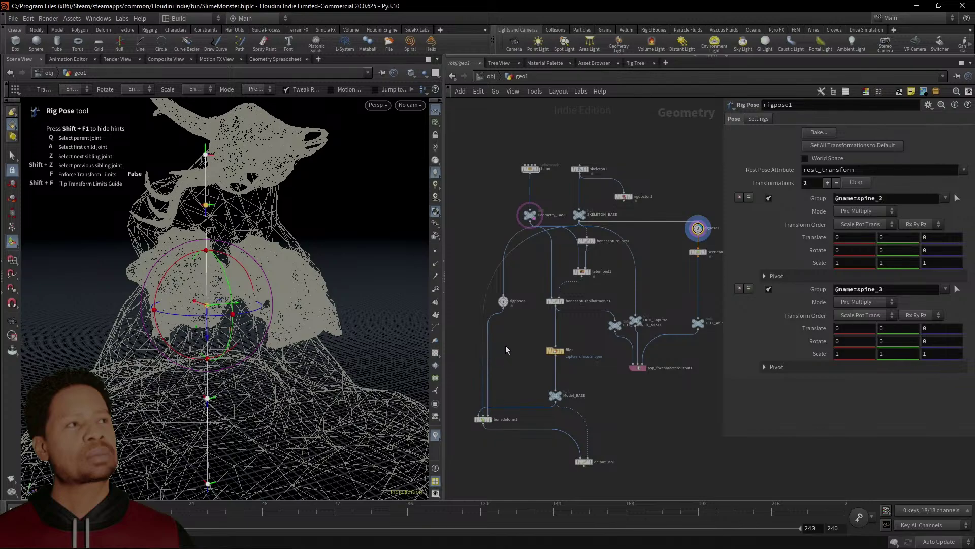
Display the rigpose2 node that feeds bonedeform1 and select its spine_3 and spine_4 joints together
{"action": "left_click", "coordinate": [503, 300]}
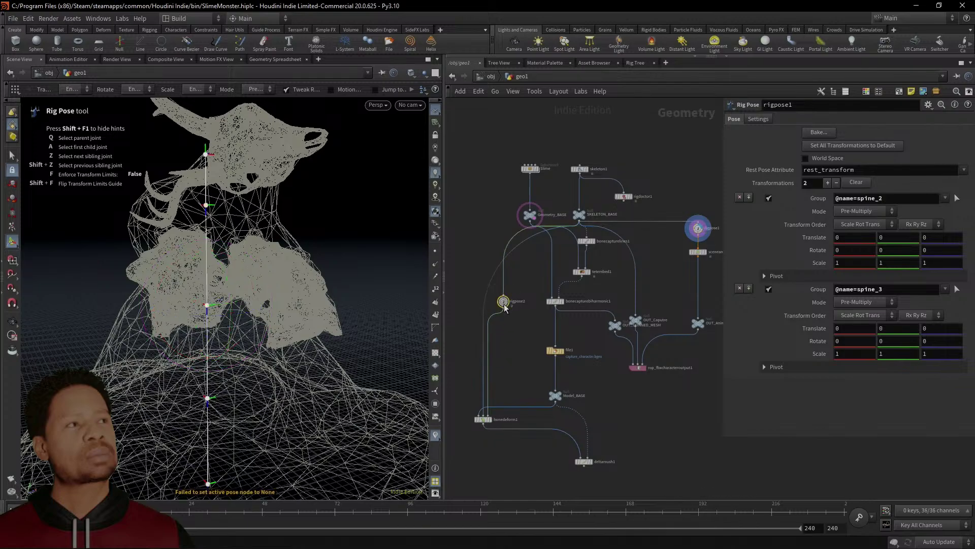
{"action": "left_click", "coordinate": [515, 290]}
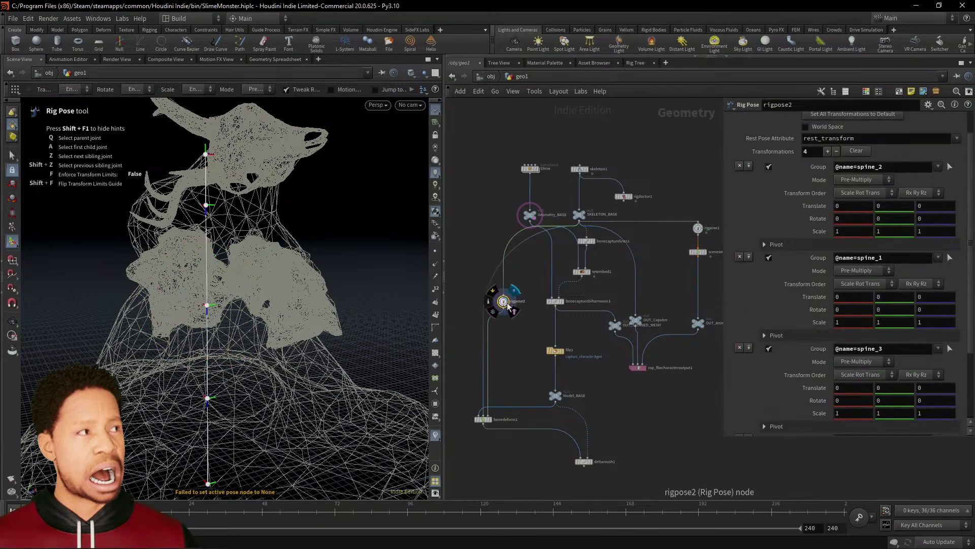
{"action": "left_click_drag", "start_coordinate": [238, 251], "coordinate": [192, 142]}
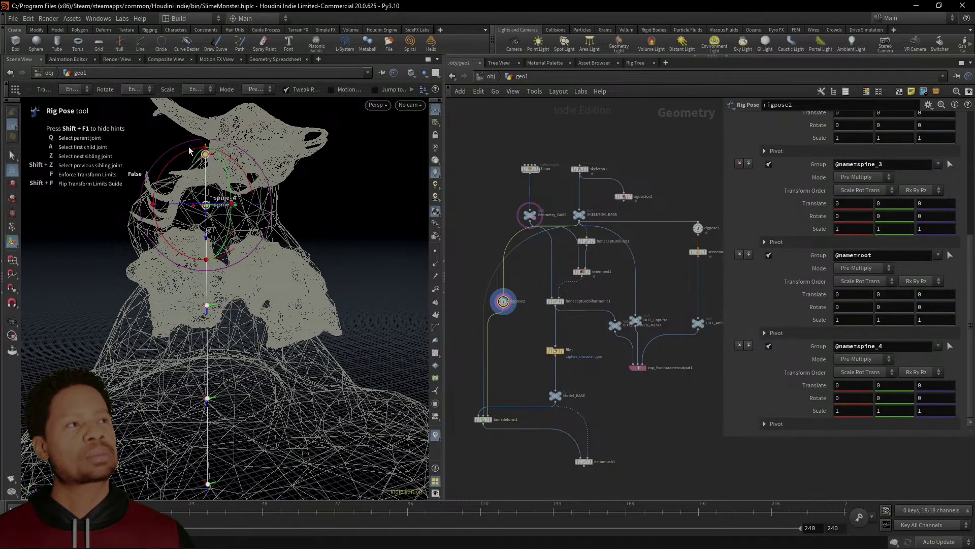
Try bending the selected upper spine joints of rigpose2, and undo the rotation
{"action": "left_click_drag", "start_coordinate": [239, 247], "coordinate": [311, 272]}
{"action": "key", "text": "ctrl+z"}
{"action": "scroll", "coordinate": [504, 304], "scroll_direction": "up", "scroll_amount": 2}
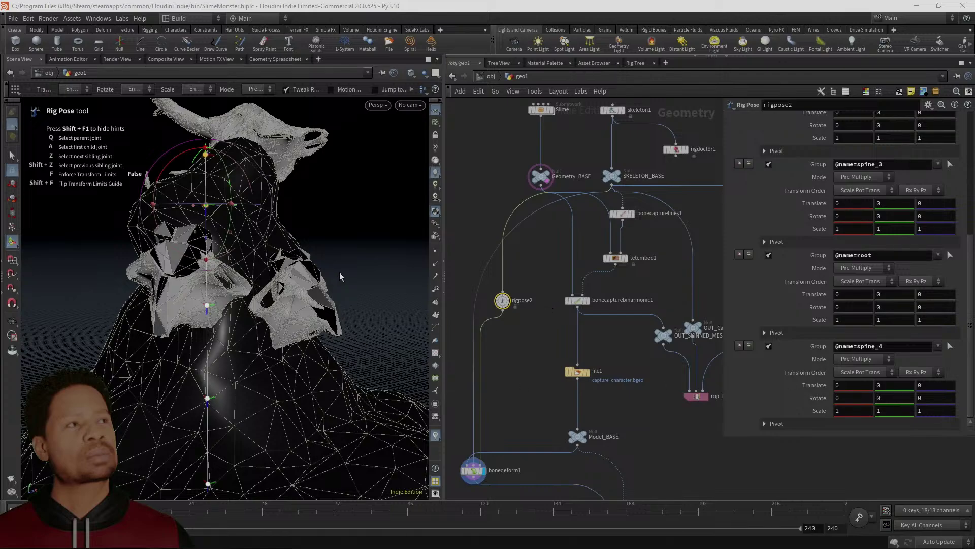
Template bonedeform1 instead of Geometry_BASE as the wireframe reference, with rigpose2 as the displayed node
{"action": "mouse_move", "coordinate": [511, 300]}
{"action": "left_click", "coordinate": [483, 470]}
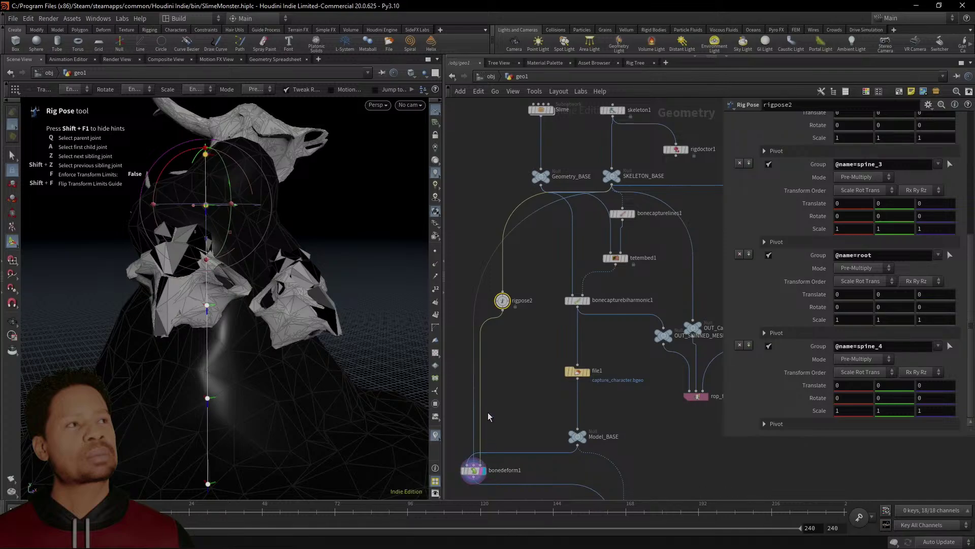
{"action": "left_click", "coordinate": [505, 307]}
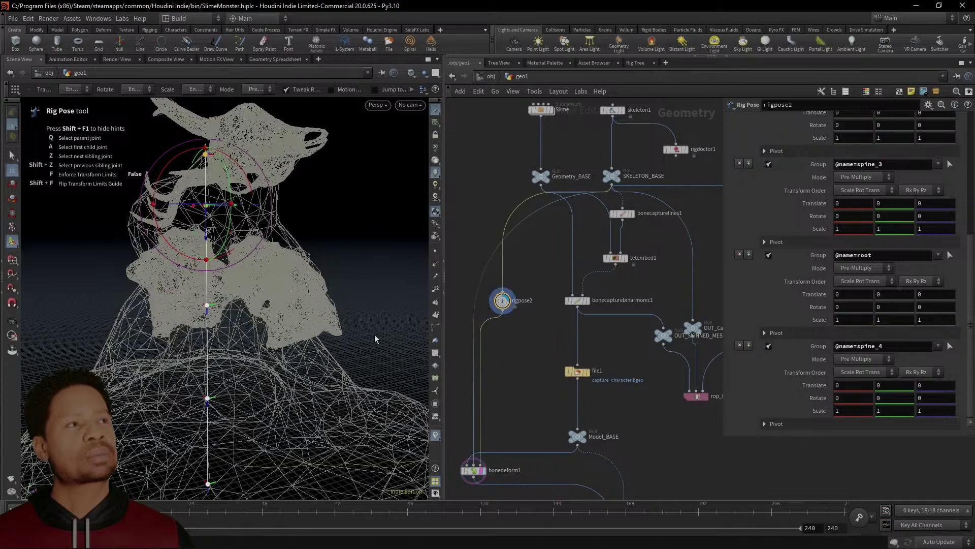
Undo a trial rotation of the upper joints and select the spine joints from spine_2 up to spine_4 together
{"action": "left_click_drag", "start_coordinate": [314, 336], "coordinate": [322, 337], "text": "alt"}
{"action": "left_click_drag", "start_coordinate": [237, 180], "coordinate": [243, 213]}
{"action": "key", "text": "ctrl+z"}
{"action": "left_click_drag", "start_coordinate": [286, 362], "coordinate": [147, 121]}
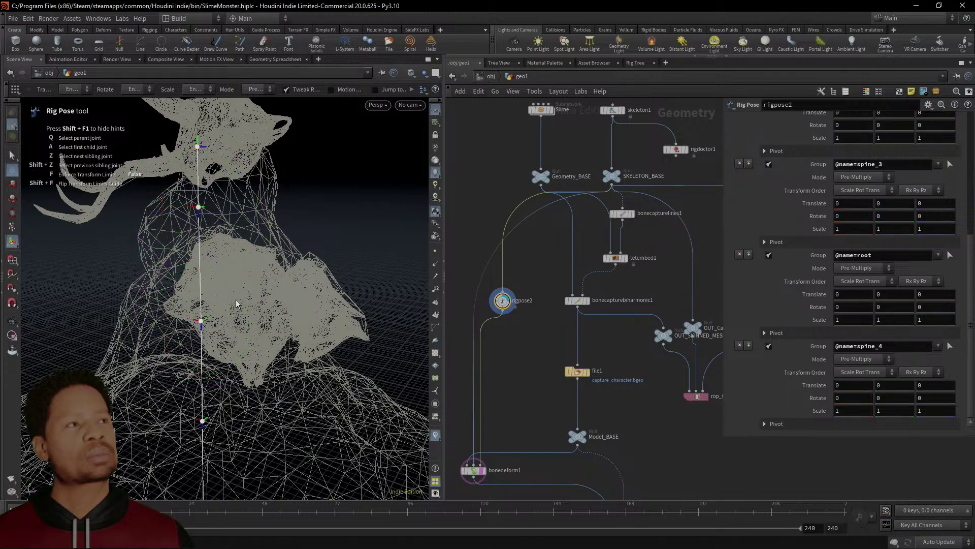
Try bending the selected spine joints about 33.6° around Y, and undo the rotation
{"action": "left_click_drag", "start_coordinate": [239, 300], "coordinate": [257, 330]}
{"action": "key", "text": "Escape"}
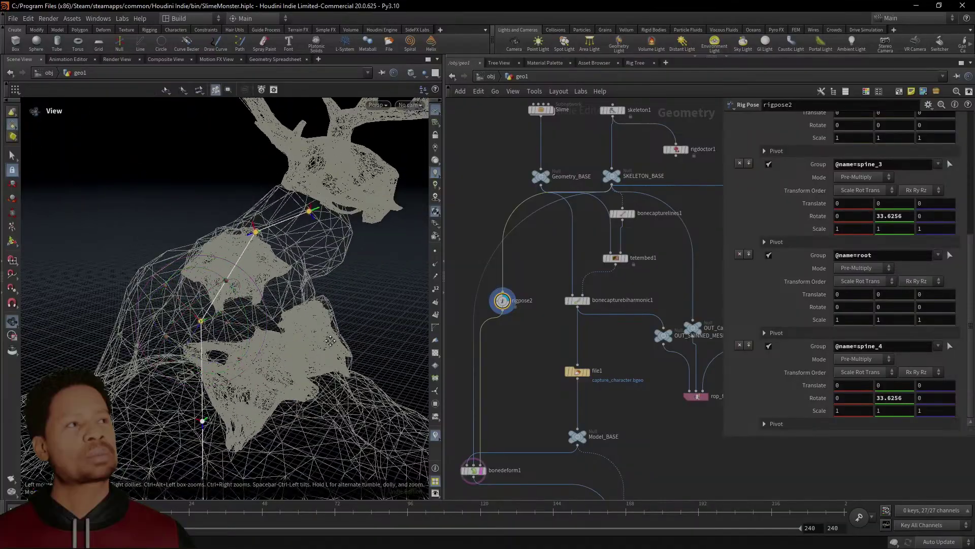
{"action": "left_click_drag", "start_coordinate": [318, 342], "coordinate": [249, 322]}
{"action": "key", "text": "Return"}
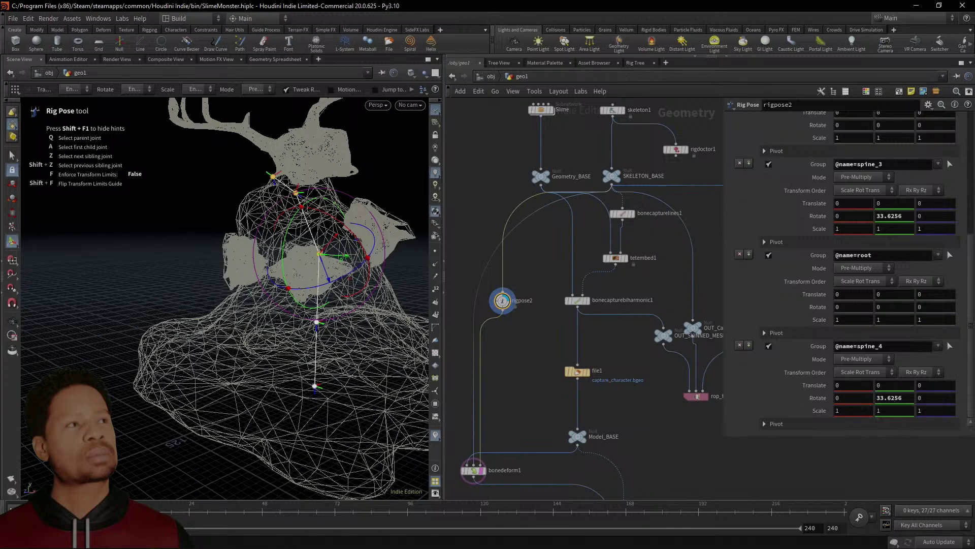
{"action": "key", "text": "ctrl+z"}
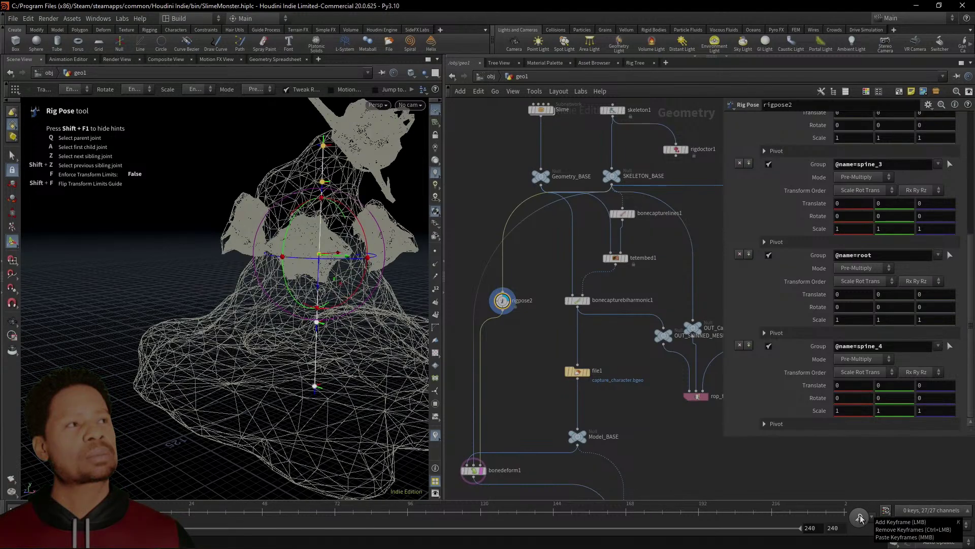
Rotate the selected spine joints about 35.8° around Y at the starting frame and keyframe the pose
{"action": "left_click_drag", "start_coordinate": [292, 227], "coordinate": [839, 473]}
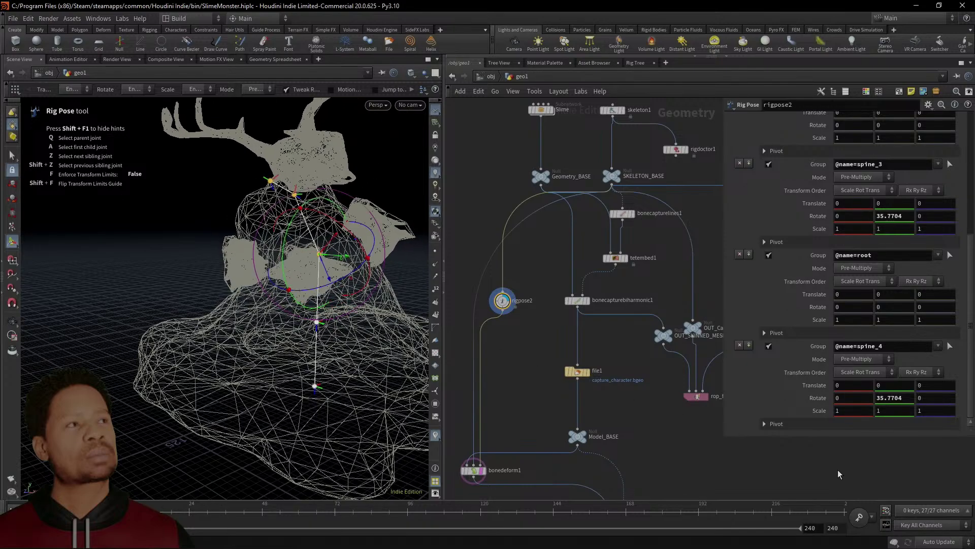
{"action": "left_click", "coordinate": [859, 517]}
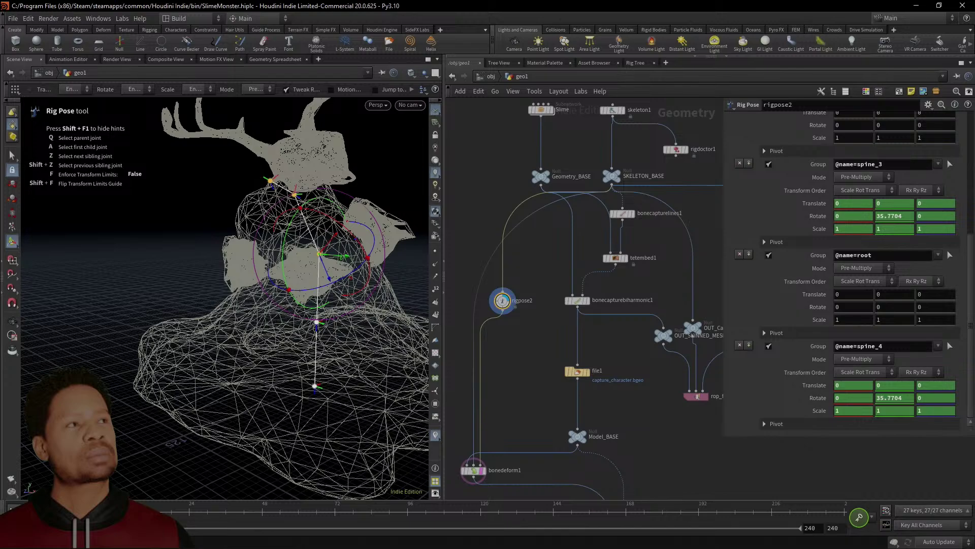
At frame 24, bend the spine joints the other way to about 30.4° in X and 4.3° in Y, and keyframe the pose
{"action": "left_click_drag", "start_coordinate": [130, 507], "coordinate": [201, 506]}
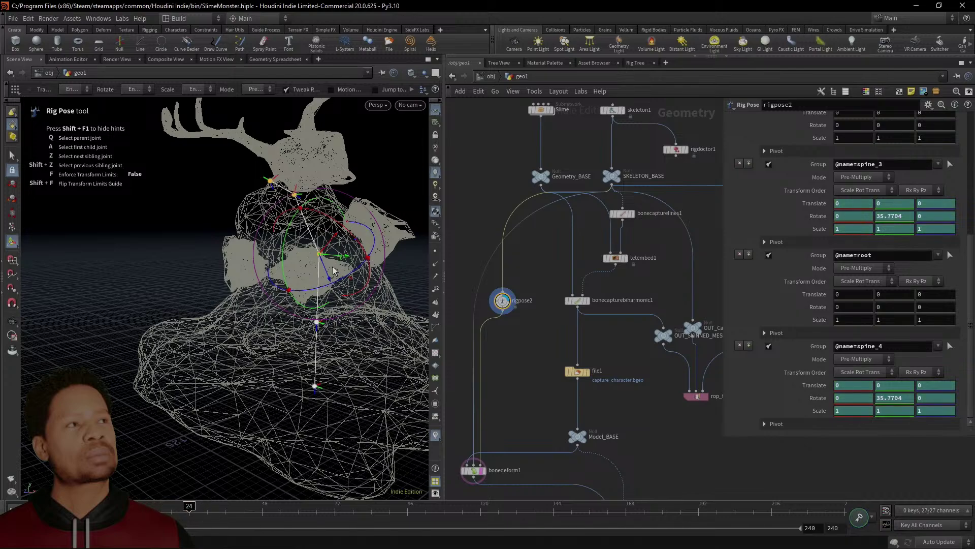
{"action": "left_click_drag", "start_coordinate": [347, 243], "coordinate": [367, 240]}
{"action": "left_click", "coordinate": [302, 239]}
{"action": "left_click", "coordinate": [859, 516]}
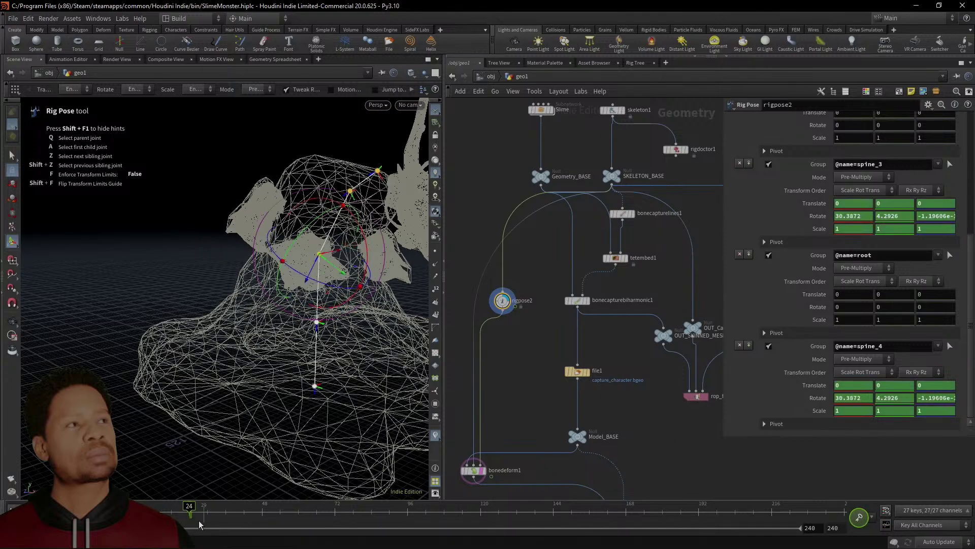
At frame 48, keyframe the spine joints and bring them back nearly upright, about -3.9° in X and -2.5° in Y
{"action": "left_click_drag", "start_coordinate": [190, 507], "coordinate": [263, 506]}
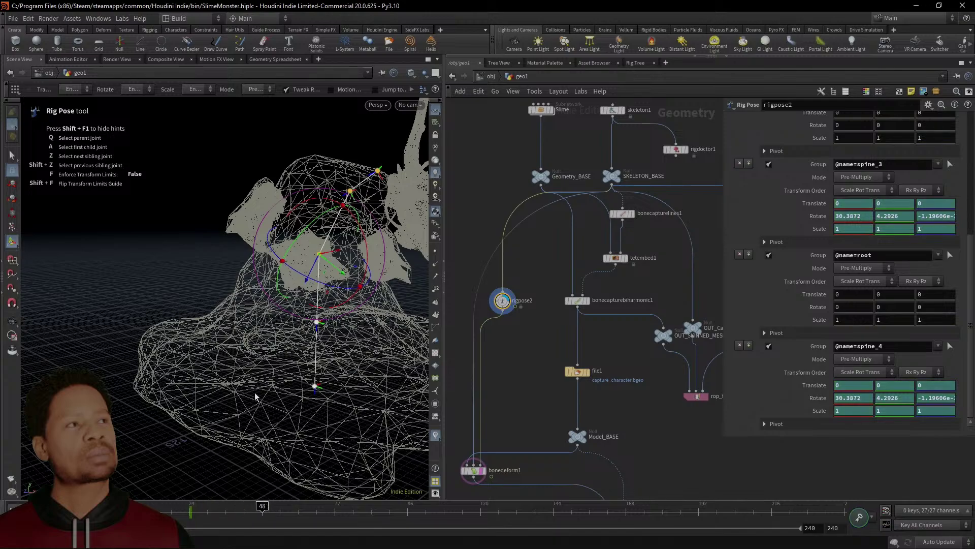
{"action": "left_click_drag", "start_coordinate": [256, 396], "coordinate": [272, 283], "text": "alt"}
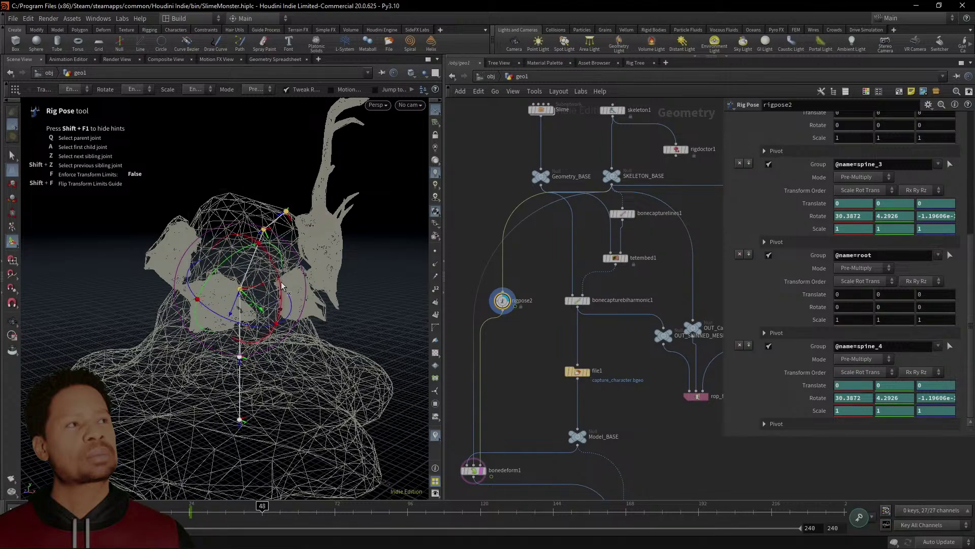
{"action": "left_click_drag", "start_coordinate": [282, 286], "coordinate": [236, 240]}
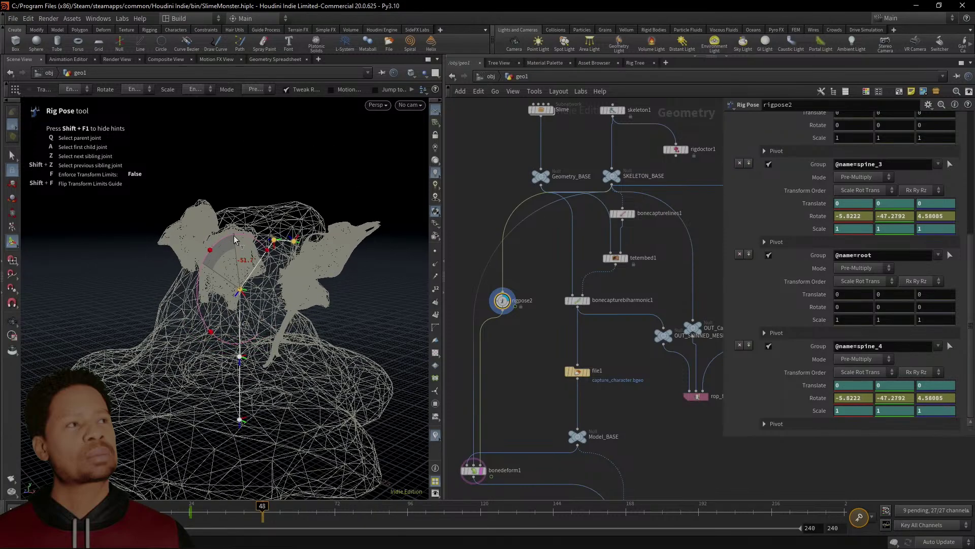
{"action": "left_click", "coordinate": [859, 516]}
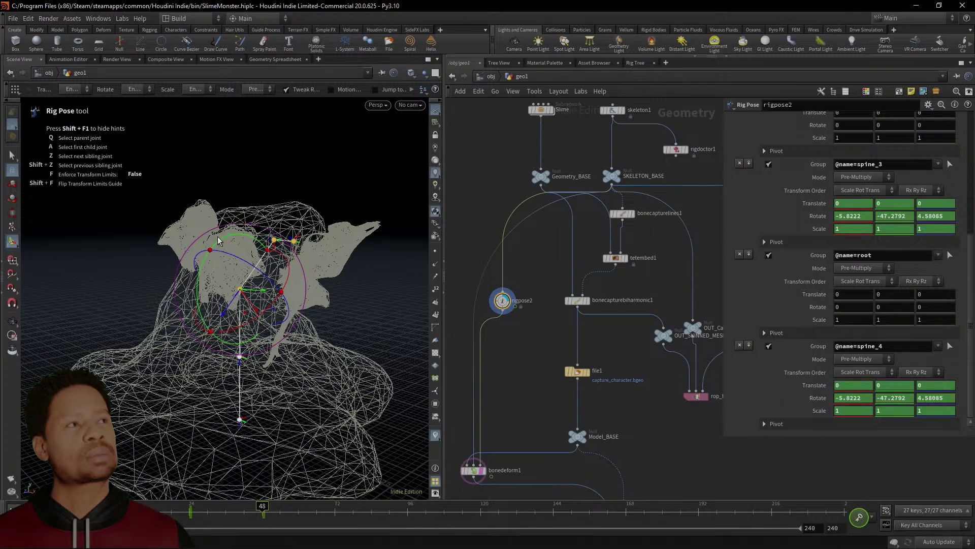
{"action": "left_click_drag", "start_coordinate": [225, 243], "coordinate": [213, 282]}
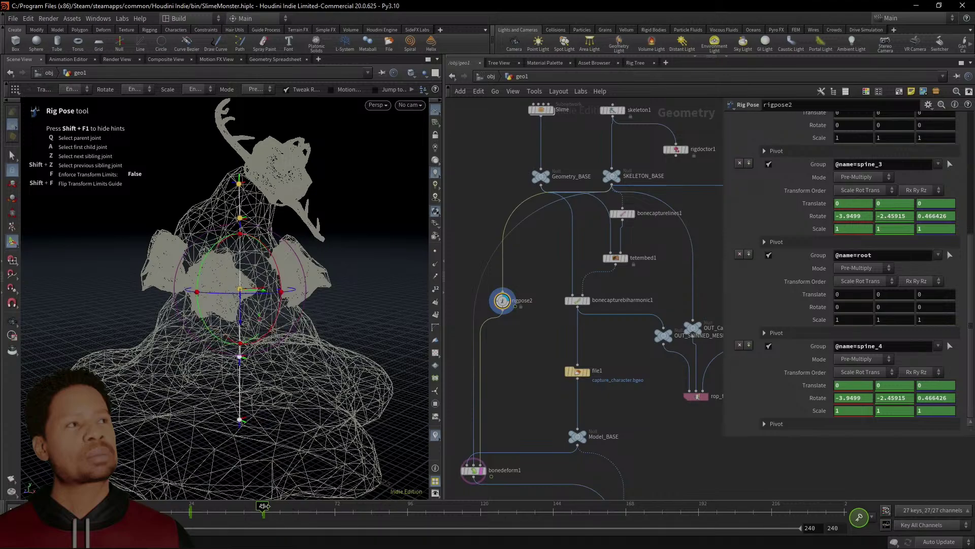
At frame 72, rotate the spine joints to about -50.5° in X and keyframe the pose
{"action": "left_click", "coordinate": [281, 505]}
{"action": "left_click_drag", "start_coordinate": [287, 504], "coordinate": [338, 498]}
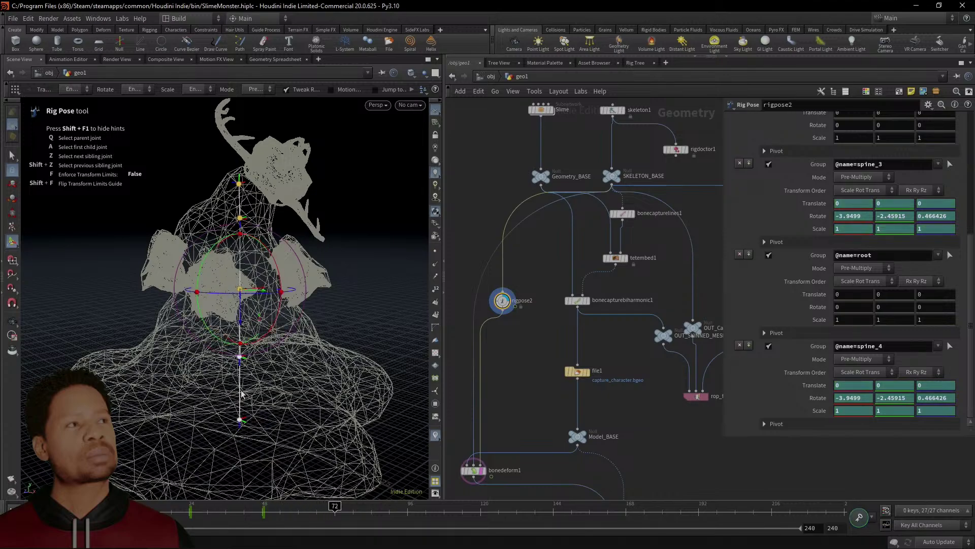
{"action": "left_click_drag", "start_coordinate": [280, 274], "coordinate": [255, 249]}
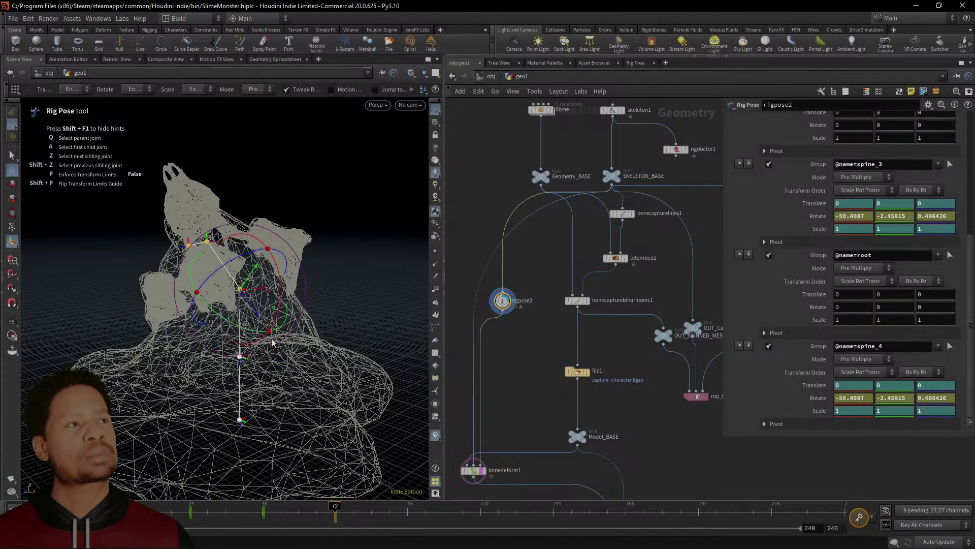
{"action": "left_click", "coordinate": [857, 518]}
Scrub through the motion, copy the starting frame's keyframe and paste it at frame 96
{"action": "left_click", "coordinate": [310, 505]}
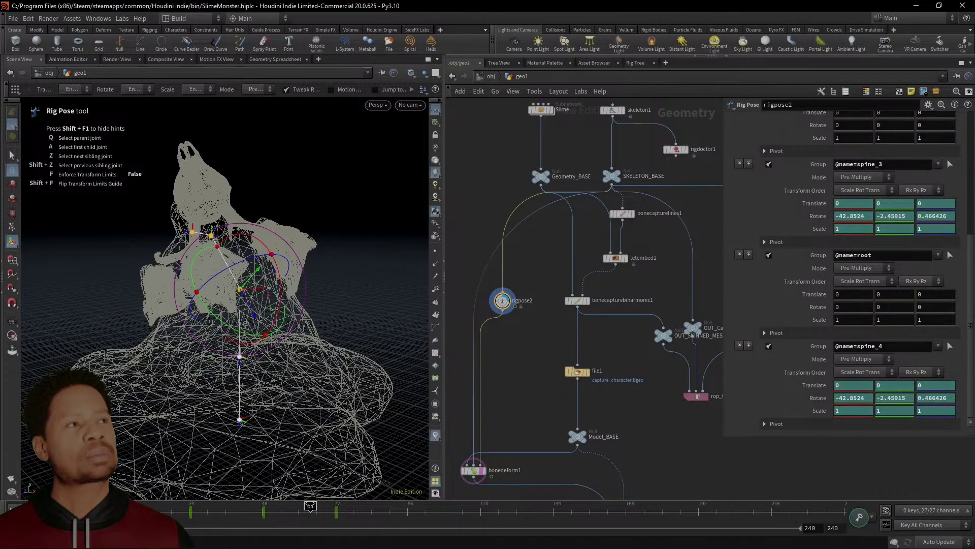
{"action": "left_click_drag", "start_coordinate": [311, 506], "coordinate": [330, 496]}
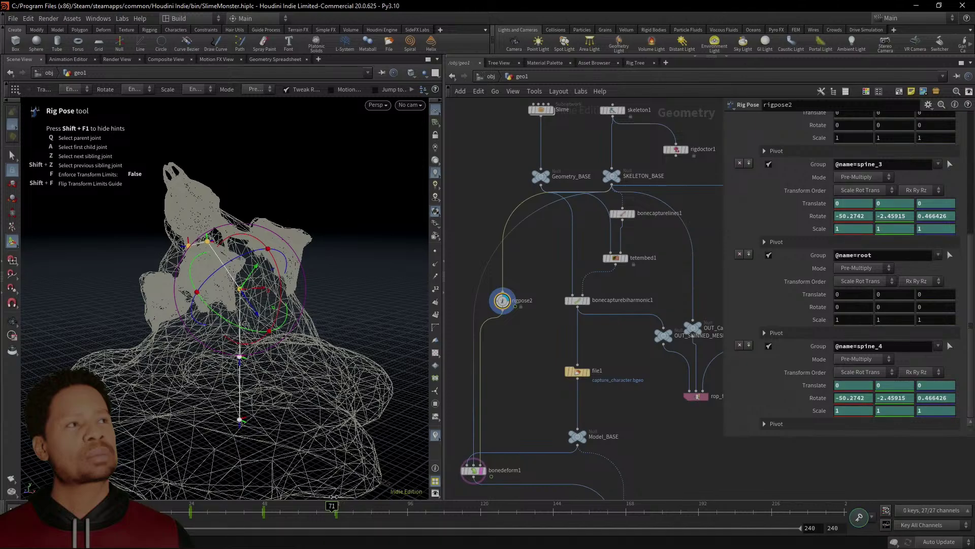
{"action": "left_click", "coordinate": [158, 504]}
{"action": "left_click_drag", "start_coordinate": [158, 504], "coordinate": [120, 503]}
{"action": "right_click", "coordinate": [120, 504]}
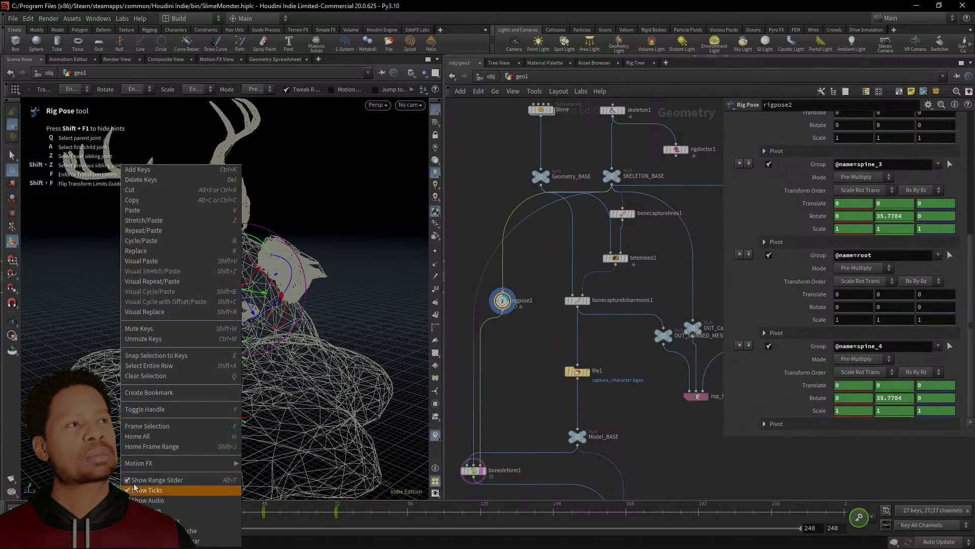
{"action": "left_click", "coordinate": [147, 200]}
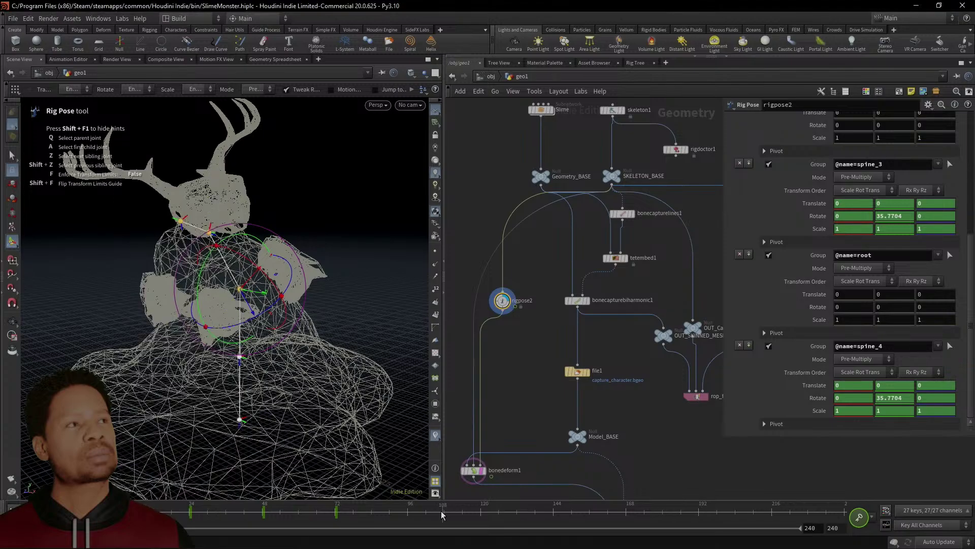
{"action": "left_click", "coordinate": [409, 514]}
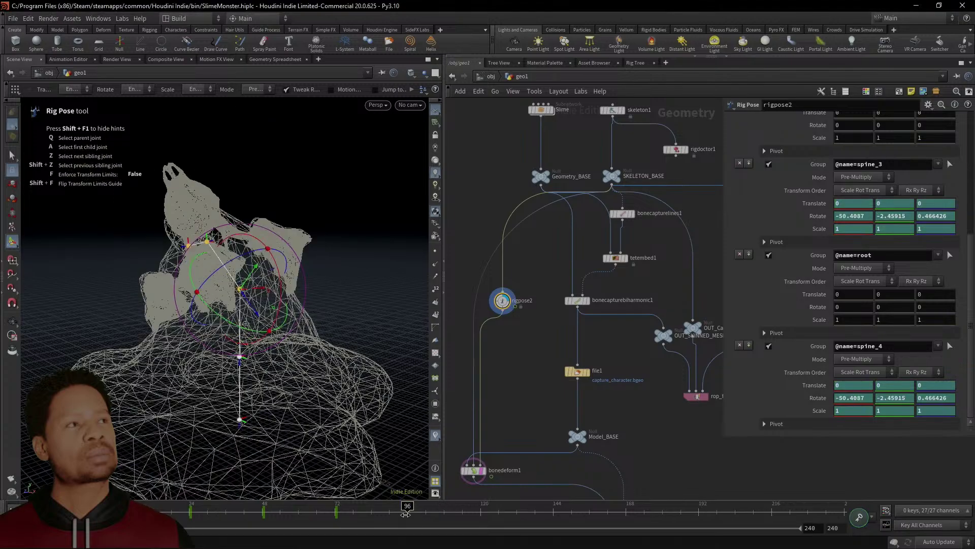
{"action": "right_click", "coordinate": [407, 515]}
{"action": "left_click", "coordinate": [421, 210]}
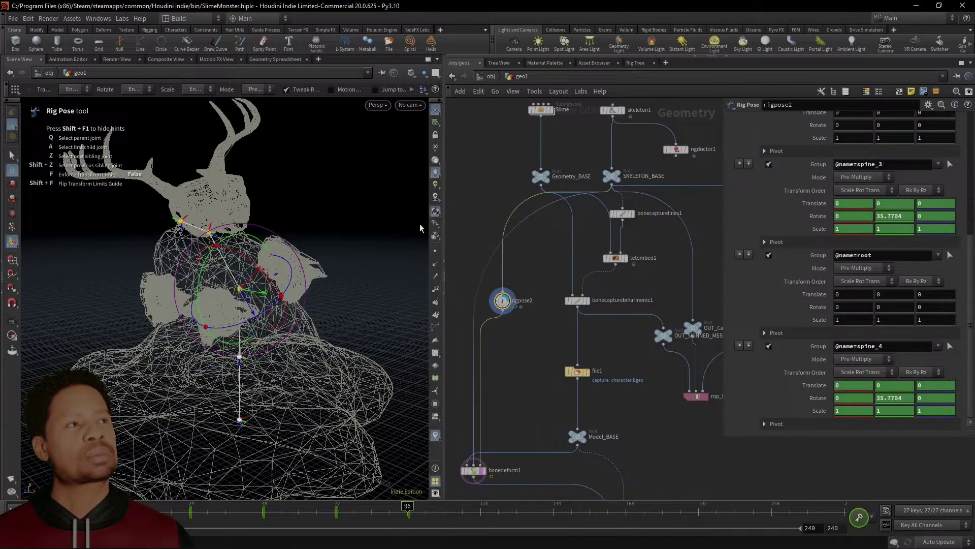
Move the playhead back to the start and wire rigpose2's output into the OUT_Animation null
{"action": "left_click_drag", "start_coordinate": [356, 510], "coordinate": [257, 506]}
{"action": "left_click_drag", "start_coordinate": [133, 513], "coordinate": [119, 529]}
{"action": "scroll", "coordinate": [465, 374], "scroll_direction": "up", "scroll_amount": 5}
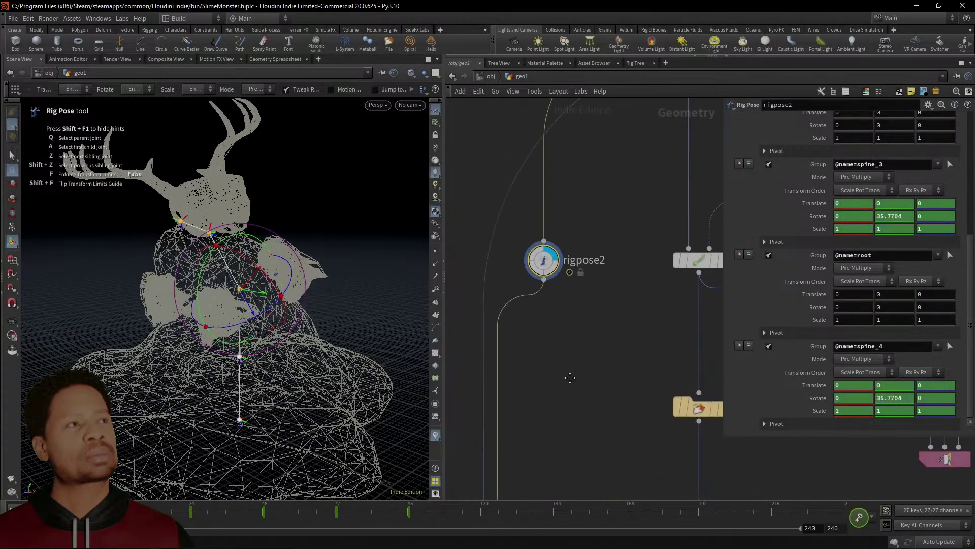
{"action": "scroll", "coordinate": [584, 374], "scroll_direction": "down", "scroll_amount": 5}
{"action": "middle_click_drag", "start_coordinate": [554, 359], "coordinate": [461, 292]}
{"action": "middle_click_drag", "start_coordinate": [521, 339], "coordinate": [549, 405]}
{"action": "middle_click_drag", "start_coordinate": [529, 365], "coordinate": [479, 322]}
{"action": "scroll", "coordinate": [470, 322], "scroll_direction": "down", "scroll_amount": 4}
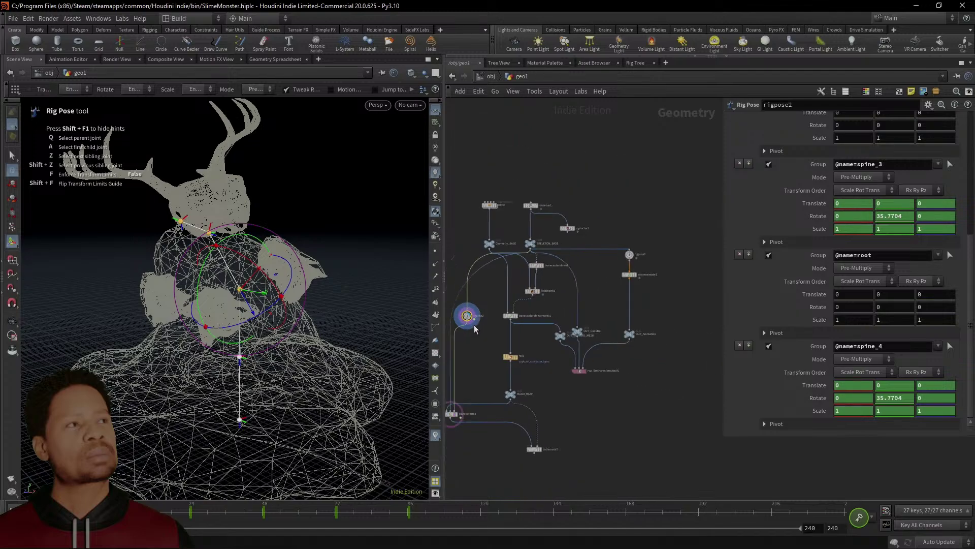
{"action": "left_click", "coordinate": [468, 325]}
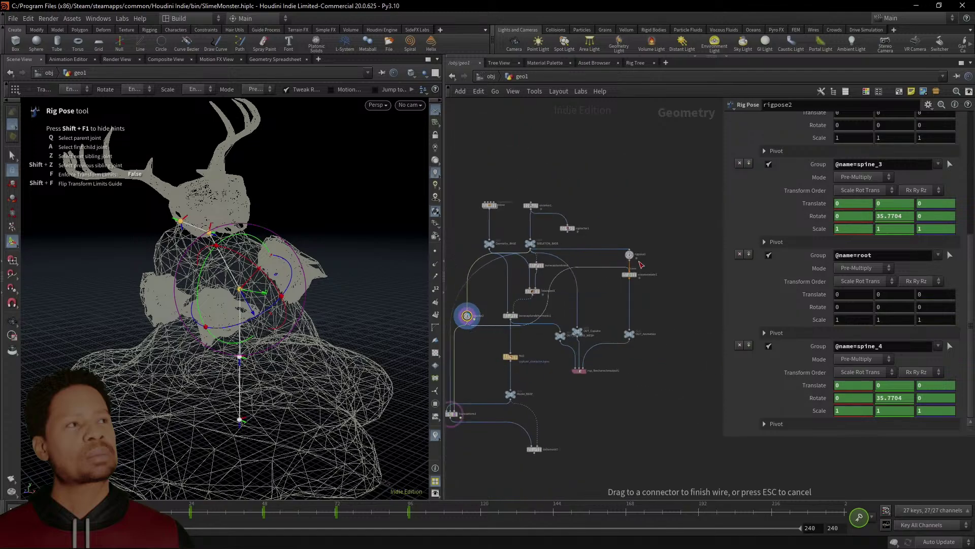
{"action": "left_click", "coordinate": [629, 330]}
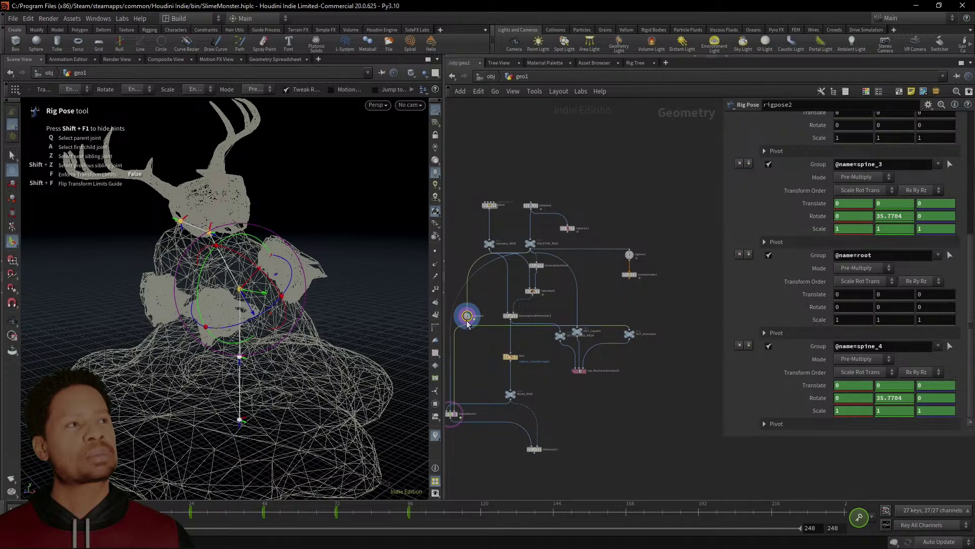
{"action": "left_click_drag", "start_coordinate": [467, 315], "coordinate": [473, 294]}
{"action": "scroll", "coordinate": [480, 355], "scroll_direction": "up", "scroll_amount": 2}
{"action": "scroll", "coordinate": [487, 356], "scroll_direction": "up", "scroll_amount": 3}
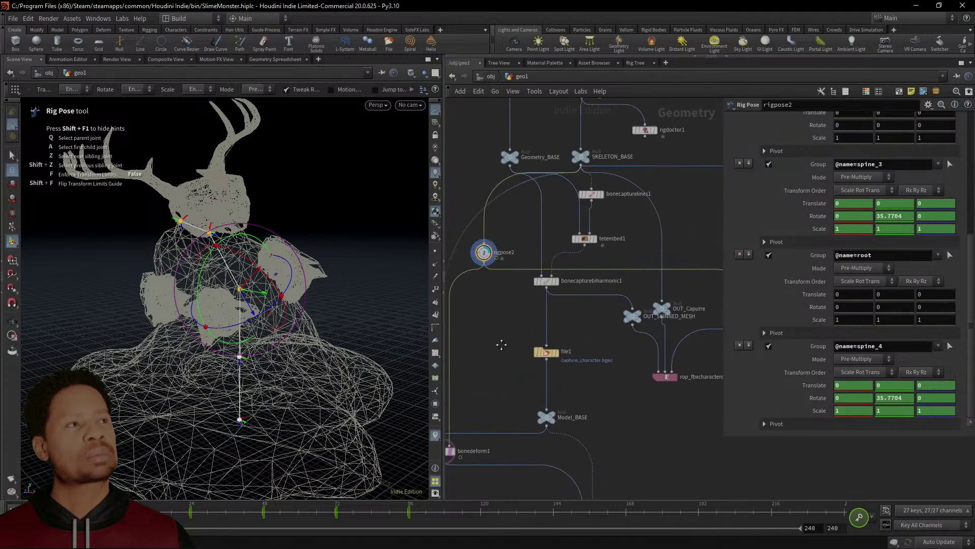
Set the clip range of rop_fbxcharacteroutput1 to Render Frame Range and check rigpose2's keyframes and wiring
{"action": "left_click", "coordinate": [644, 352]}
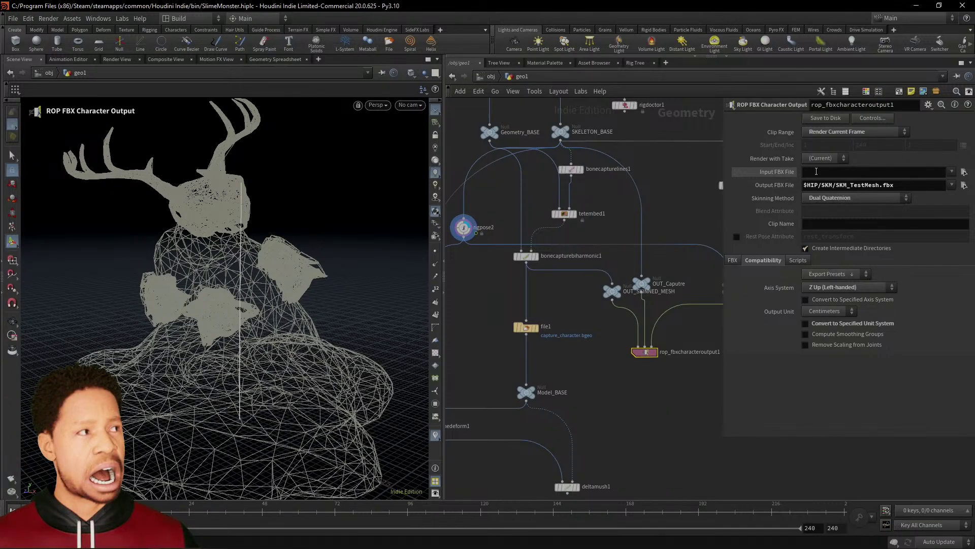
{"action": "left_click", "coordinate": [841, 131]}
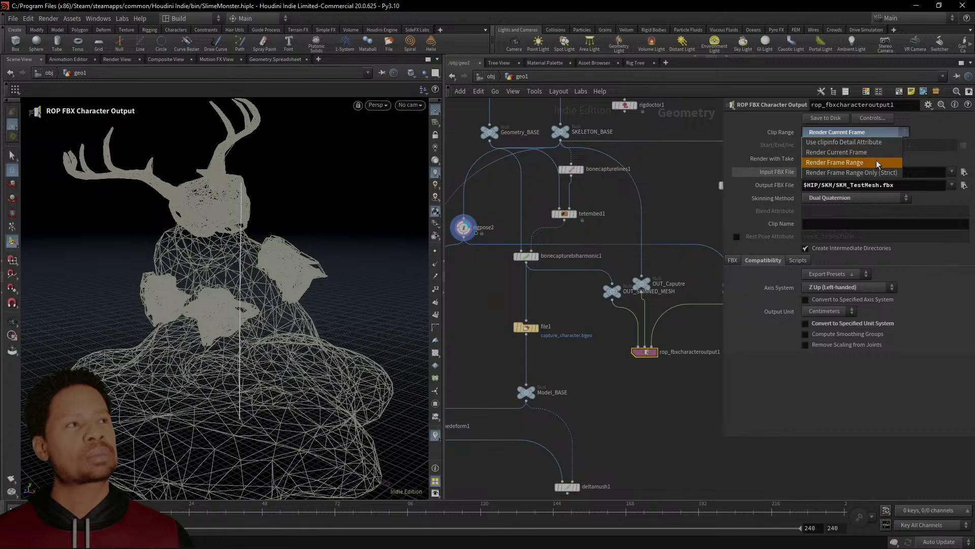
{"action": "left_click", "coordinate": [874, 143]}
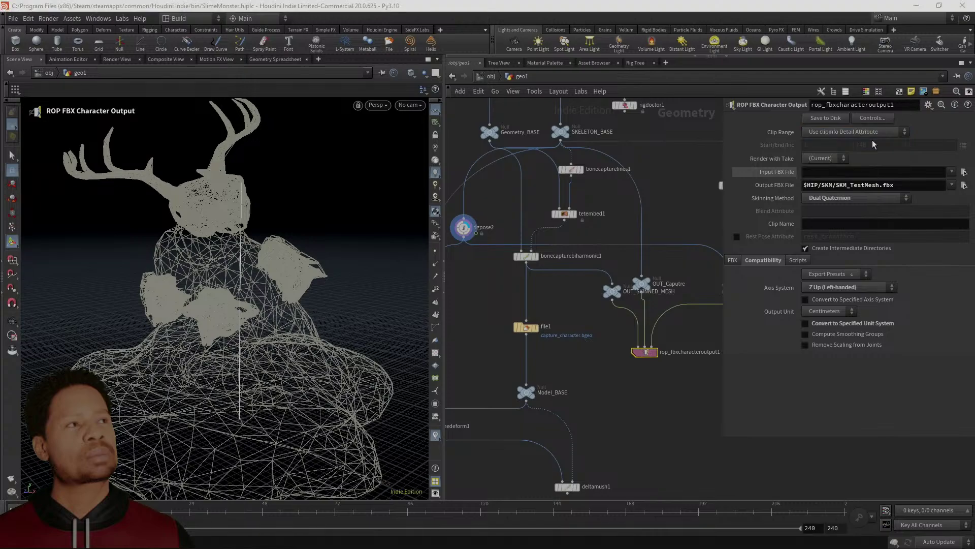
{"action": "left_click", "coordinate": [837, 132]}
{"action": "left_click", "coordinate": [850, 162]}
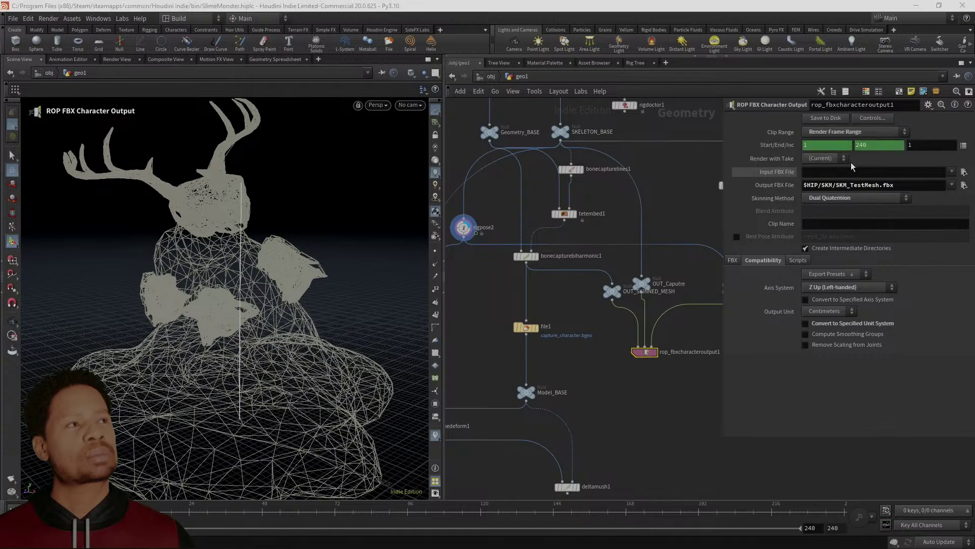
{"action": "left_click", "coordinate": [872, 146]}
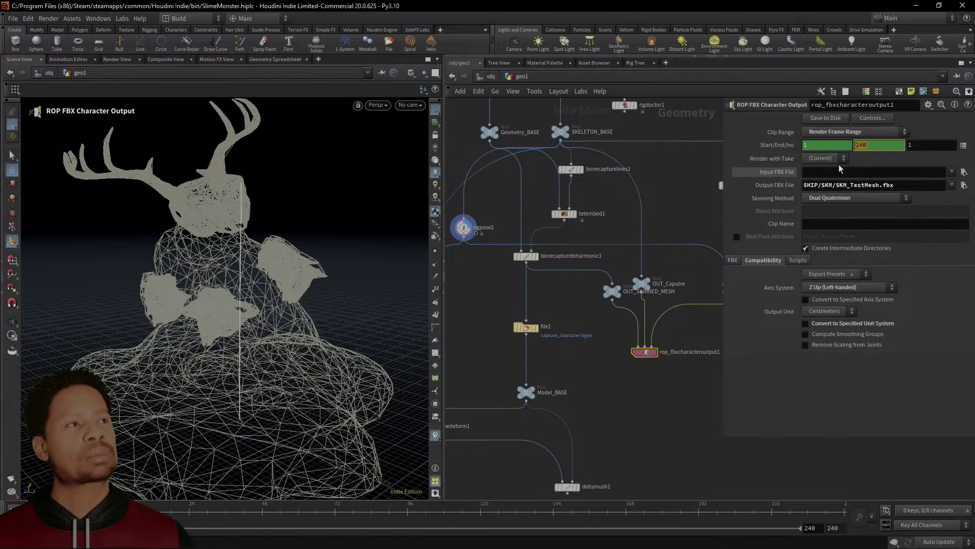
{"action": "middle_click_drag", "start_coordinate": [464, 229], "coordinate": [564, 222]}
{"action": "left_click", "coordinate": [564, 223]}
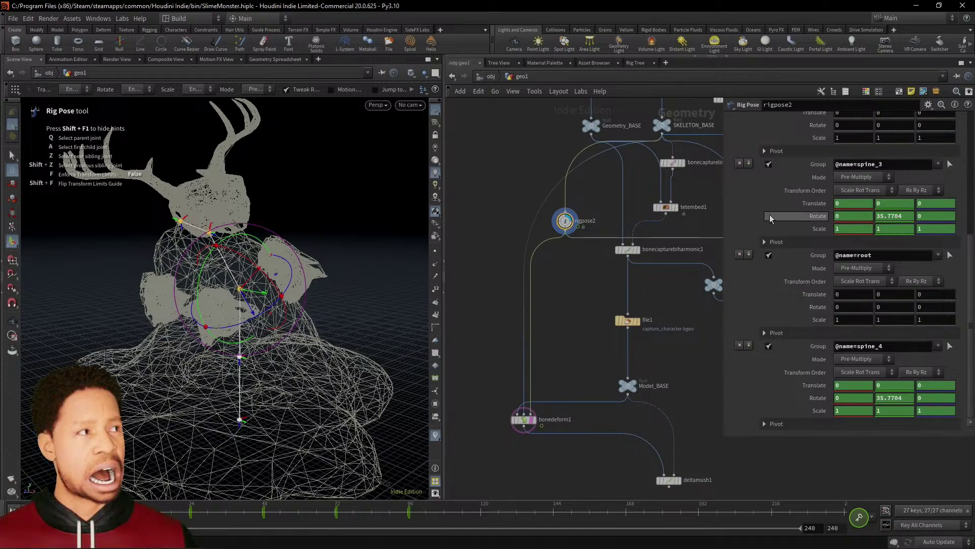
{"action": "middle_click_drag", "start_coordinate": [602, 250], "coordinate": [510, 307]}
{"action": "middle_click_drag", "start_coordinate": [711, 249], "coordinate": [554, 250]}
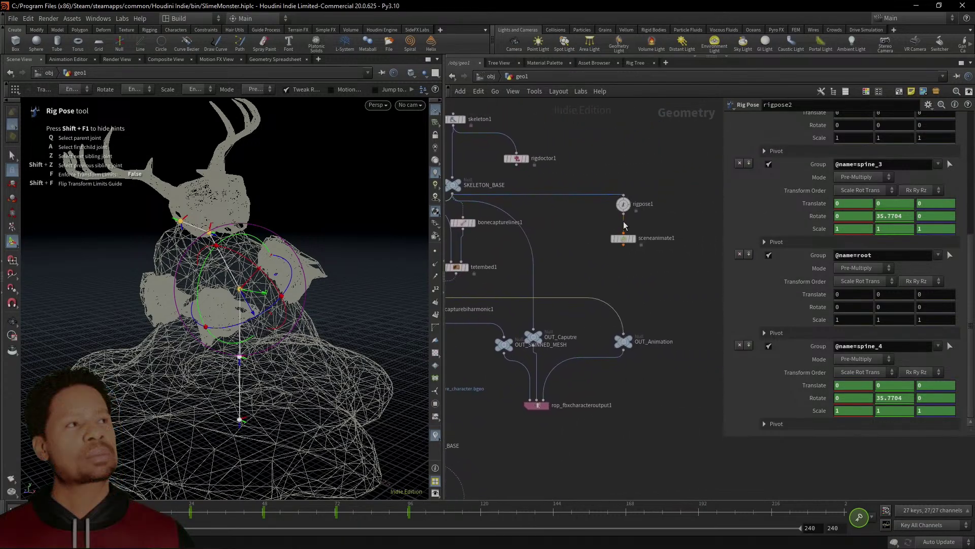
Shorten the FBX export's frame range to 96 by setting both the timeline's playback end and global end to 96
{"action": "left_click", "coordinate": [540, 406]}
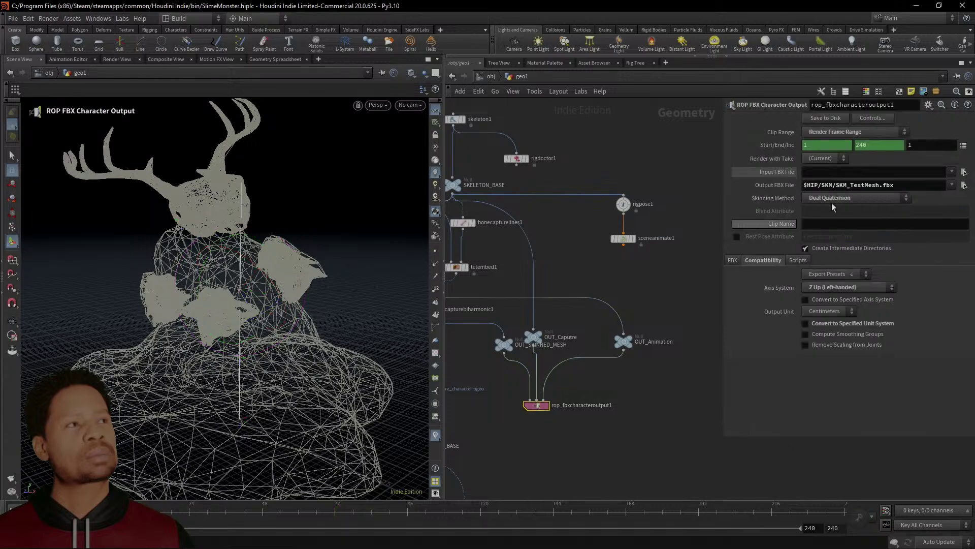
{"action": "double_click", "coordinate": [892, 145]}
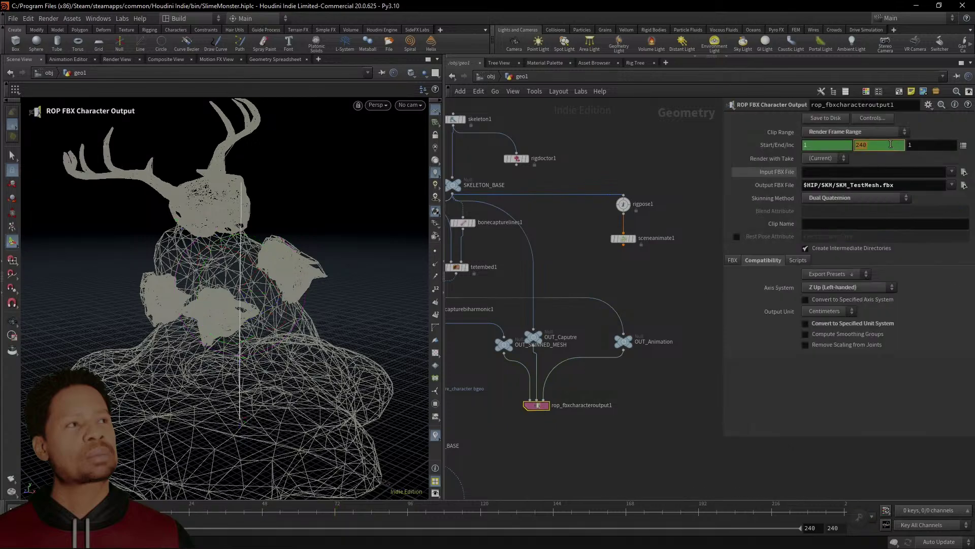
{"action": "key", "text": "Return"}
{"action": "left_click", "coordinate": [963, 146]}
{"action": "type", "text": "96"}
{"action": "key", "text": "Return"}
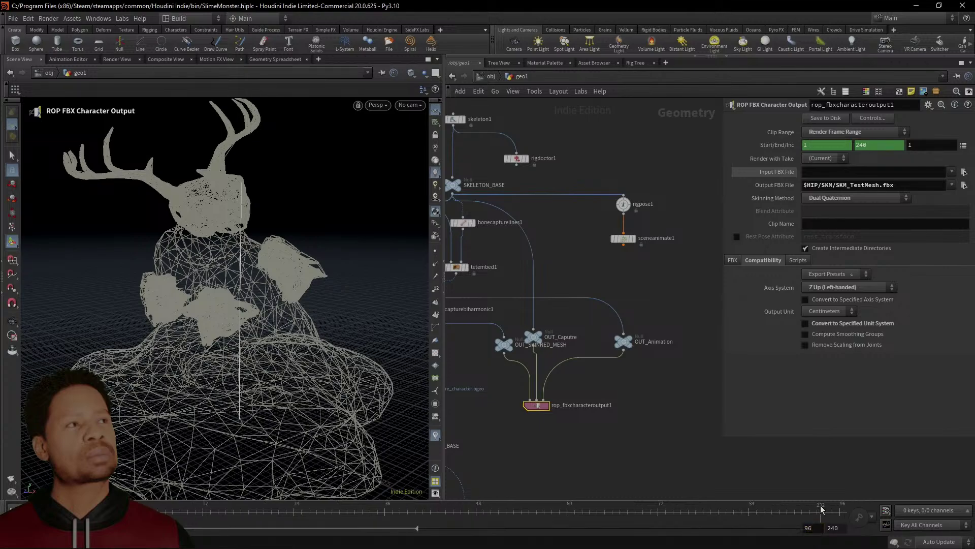
{"action": "left_click", "coordinate": [833, 529]}
{"action": "type", "text": "96"}
{"action": "key", "text": "Return"}
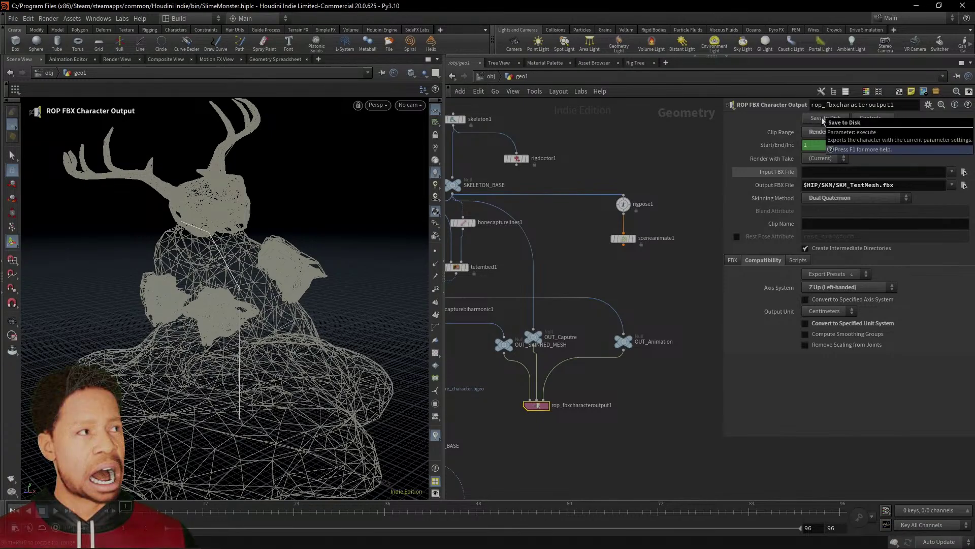
Save the animated character to disk as $HIP/SKM/SKM_TestMesh.fbx
{"action": "left_click", "coordinate": [883, 186]}
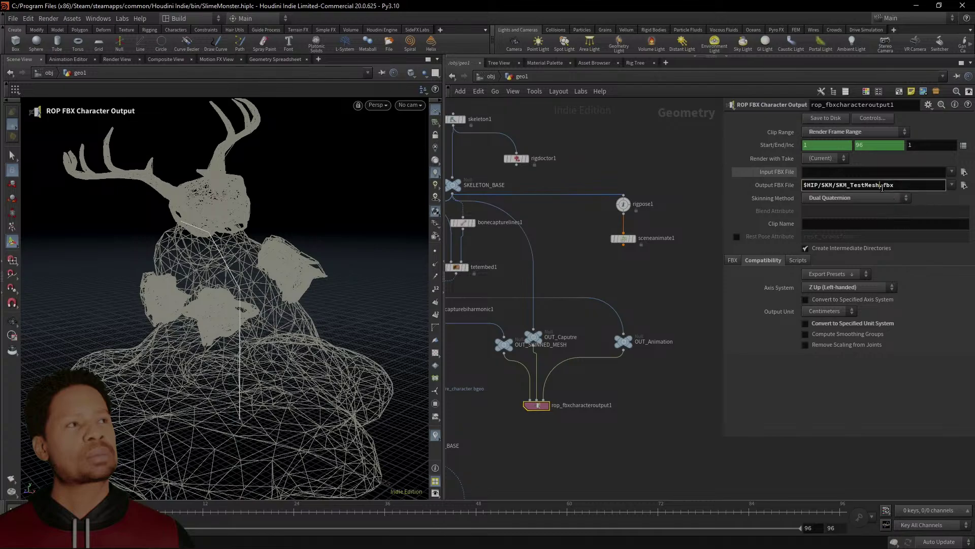
{"action": "key", "text": "Return"}
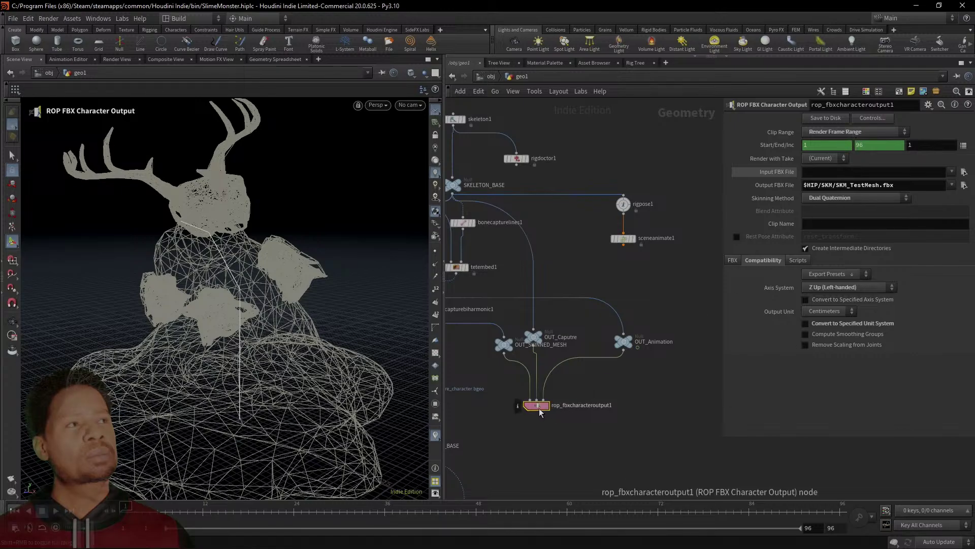
{"action": "left_click", "coordinate": [838, 119]}
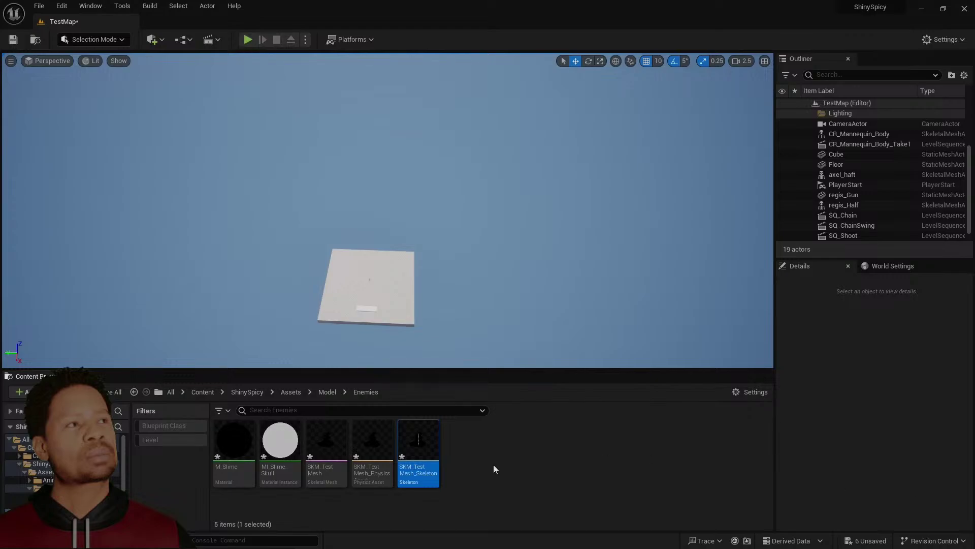
In Unreal Editor, delete the old SKM_TestMesh skeletal mesh, physics asset and skeleton from the Enemies folder
{"action": "left_click", "coordinate": [494, 467]}
{"action": "left_click", "coordinate": [326, 442]}
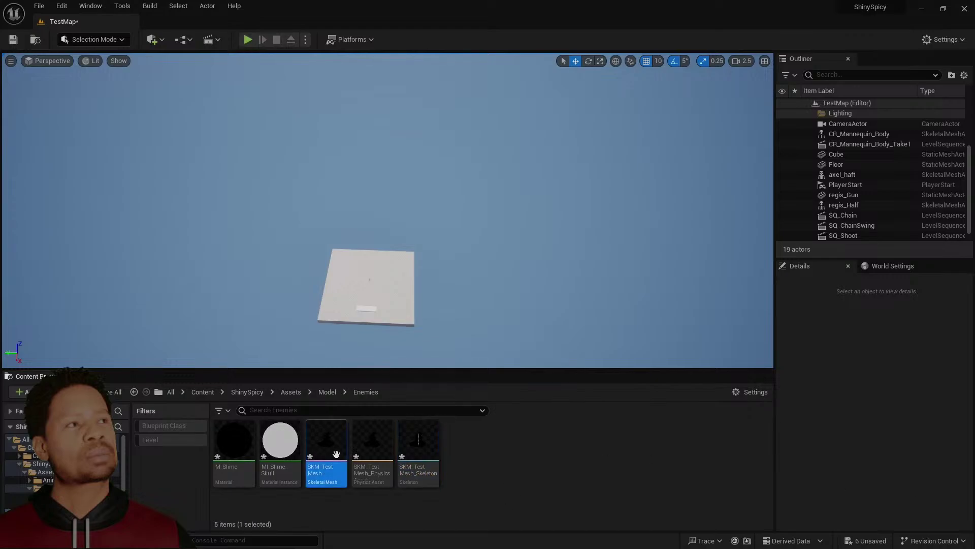
{"action": "left_click", "coordinate": [431, 462], "text": "shift"}
{"action": "key", "text": "Delete"}
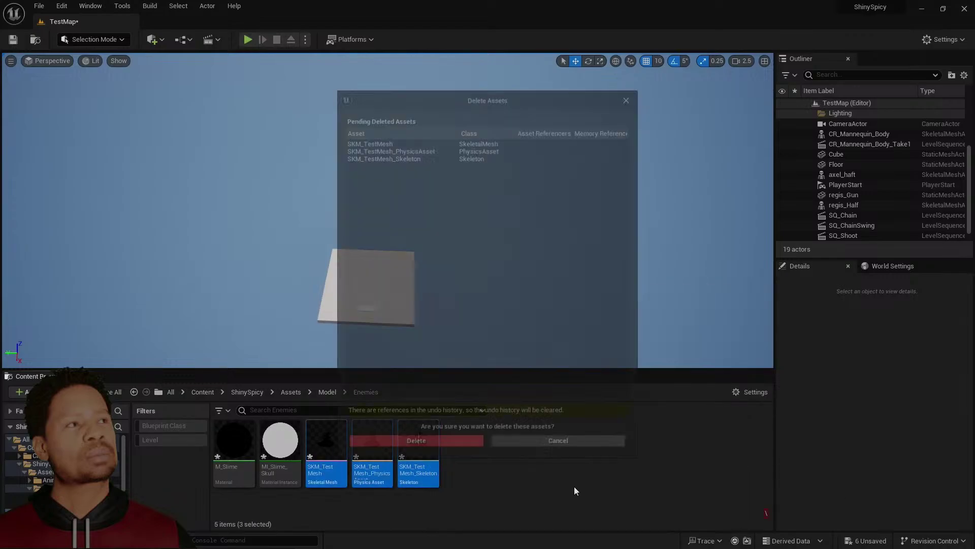
{"action": "left_click", "coordinate": [465, 446]}
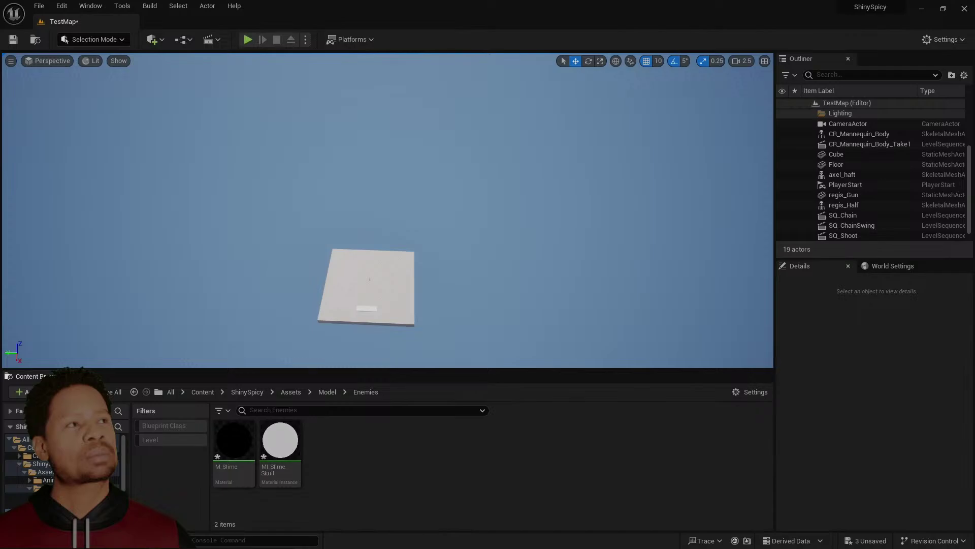
Import the SKM_TestMesh FBX into the Enemies folder as a skeletal mesh with Import Animations enabled
{"action": "left_click_drag", "start_coordinate": [415, 467], "coordinate": [415, 467]}
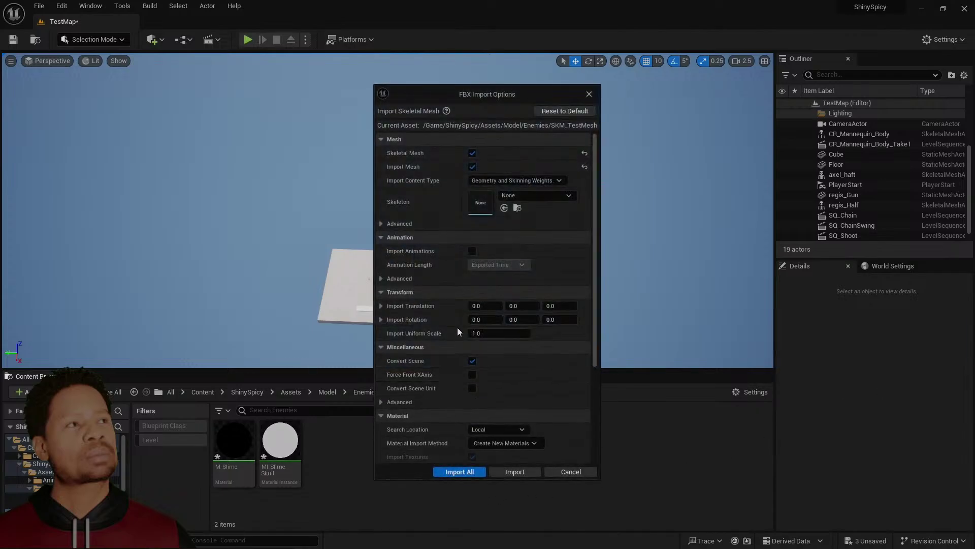
{"action": "left_click", "coordinate": [381, 280]}
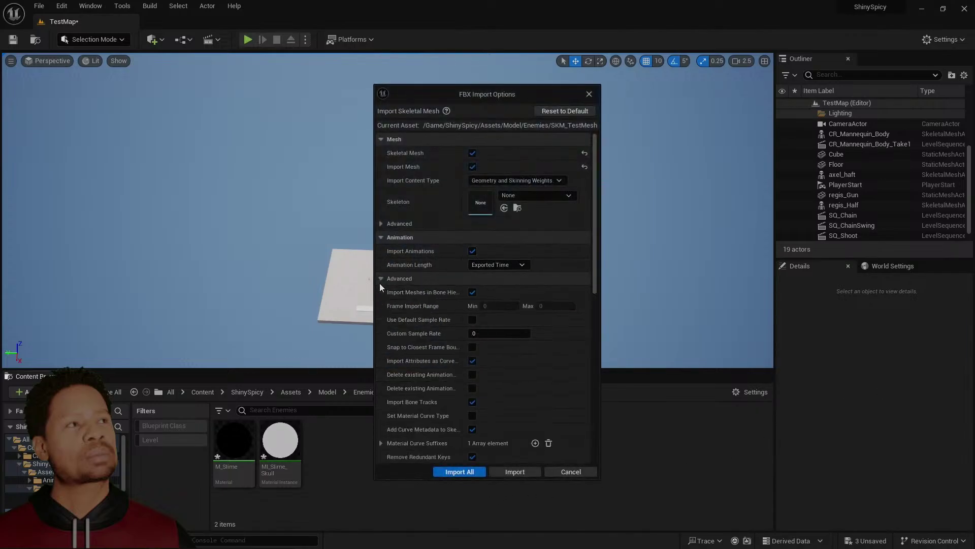
{"action": "left_click", "coordinate": [381, 280]}
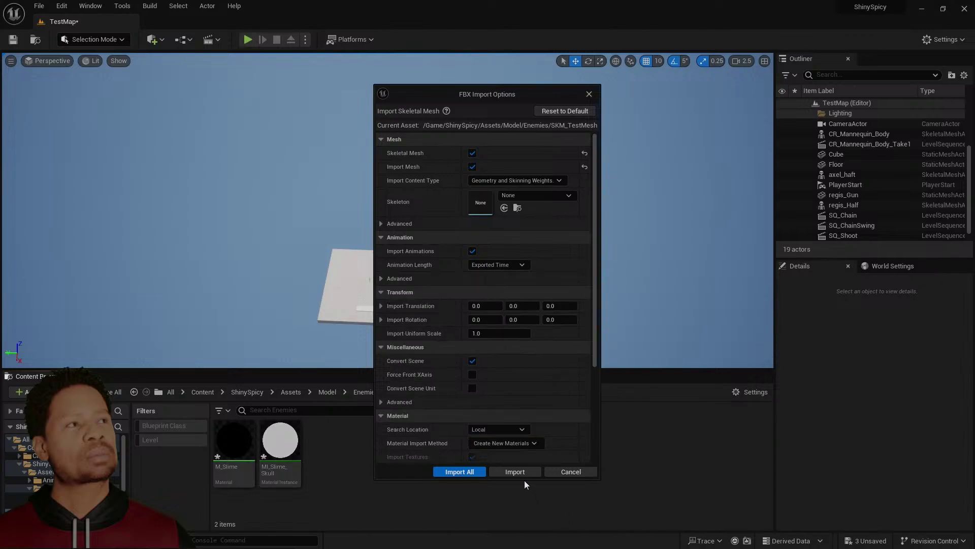
{"action": "left_click", "coordinate": [470, 472]}
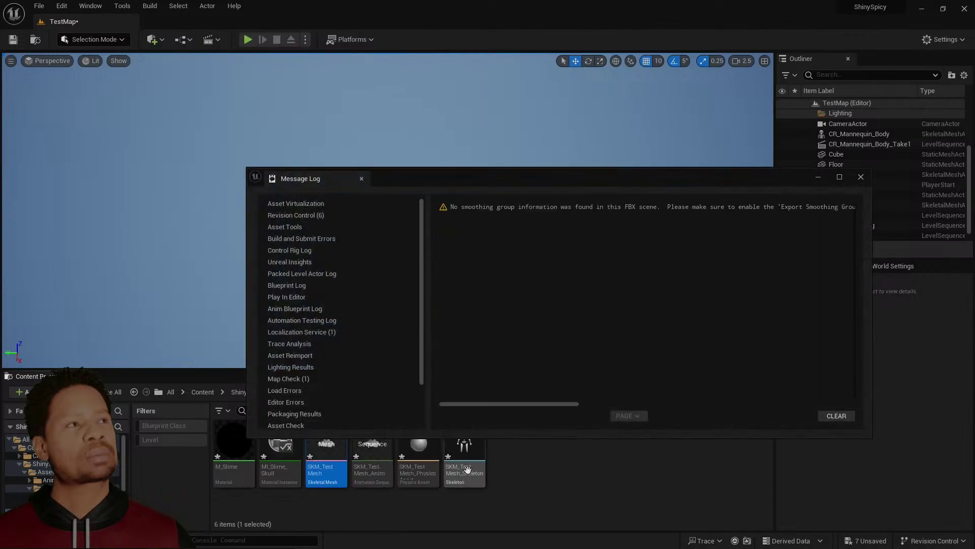
Dismiss the message log and open the SKM_TestMesh_Anim sequence in a maximized animation editor
{"action": "left_click", "coordinate": [861, 177]}
{"action": "left_click", "coordinate": [382, 453]}
{"action": "double_click", "coordinate": [382, 452]}
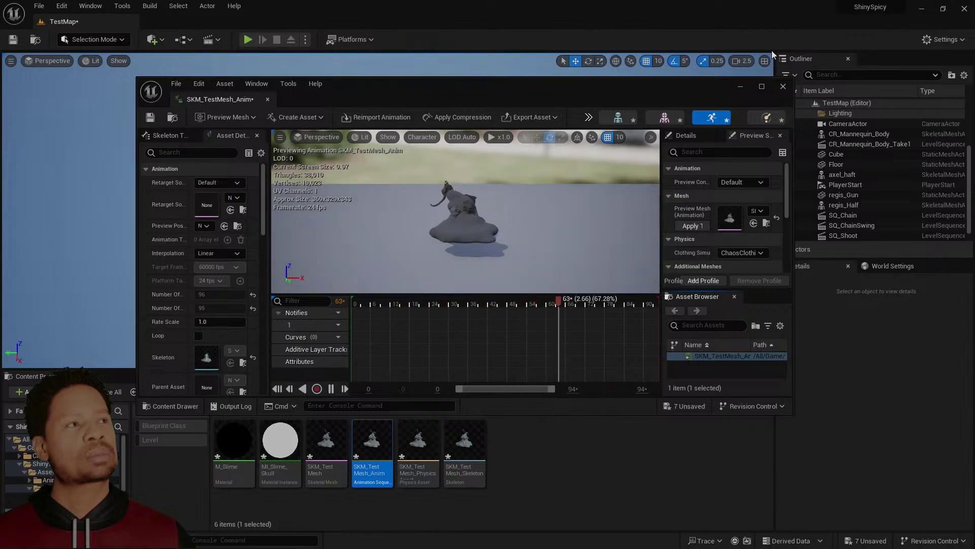
{"action": "left_click", "coordinate": [761, 87]}
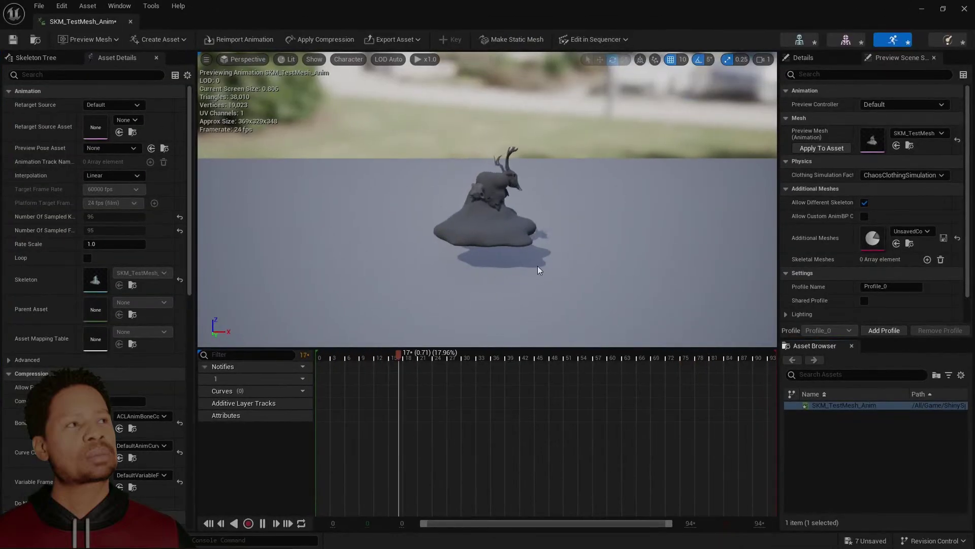
Examine the animated slime up close, pause playback and scrub through to the end of the sequence
{"action": "left_click_drag", "start_coordinate": [540, 270], "coordinate": [528, 309]}
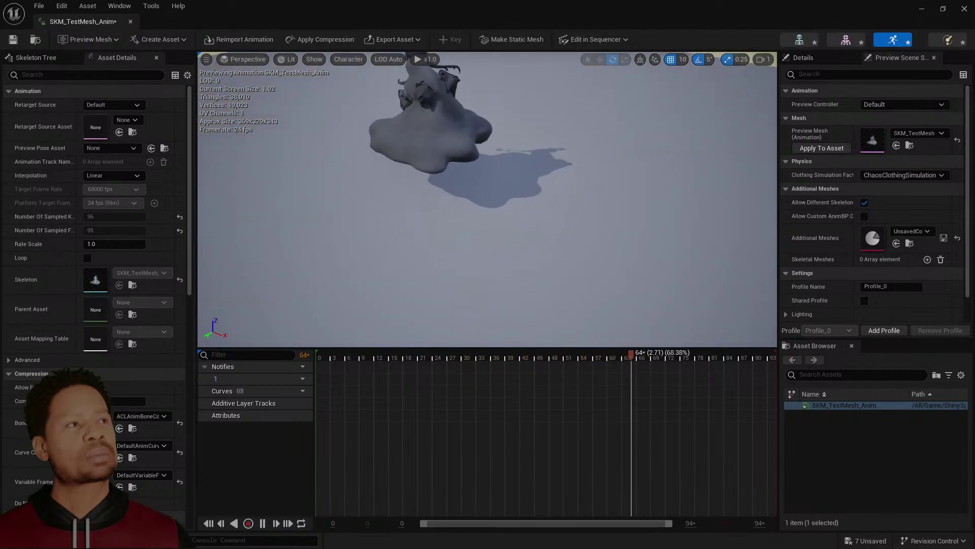
{"action": "right_click_drag", "start_coordinate": [529, 310], "coordinate": [529, 284]}
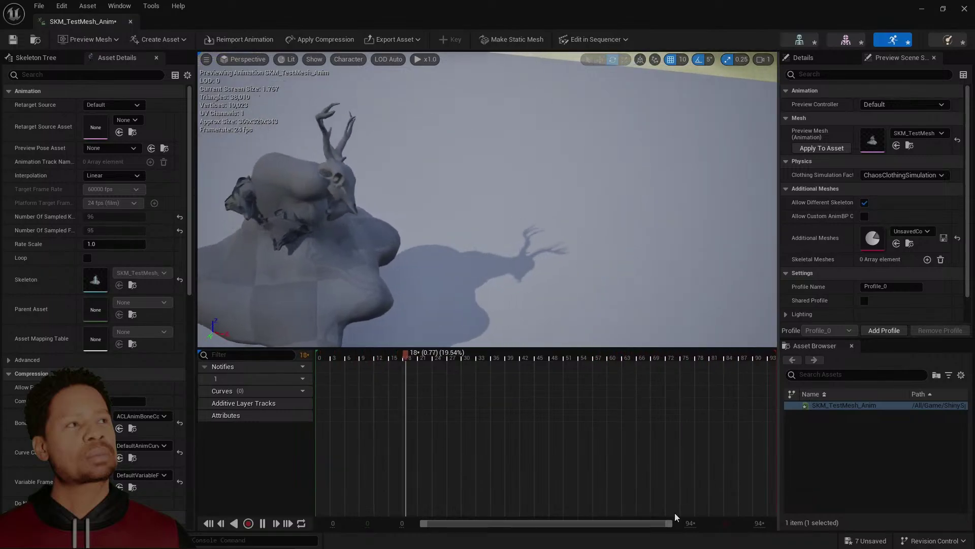
{"action": "left_click", "coordinate": [262, 523]}
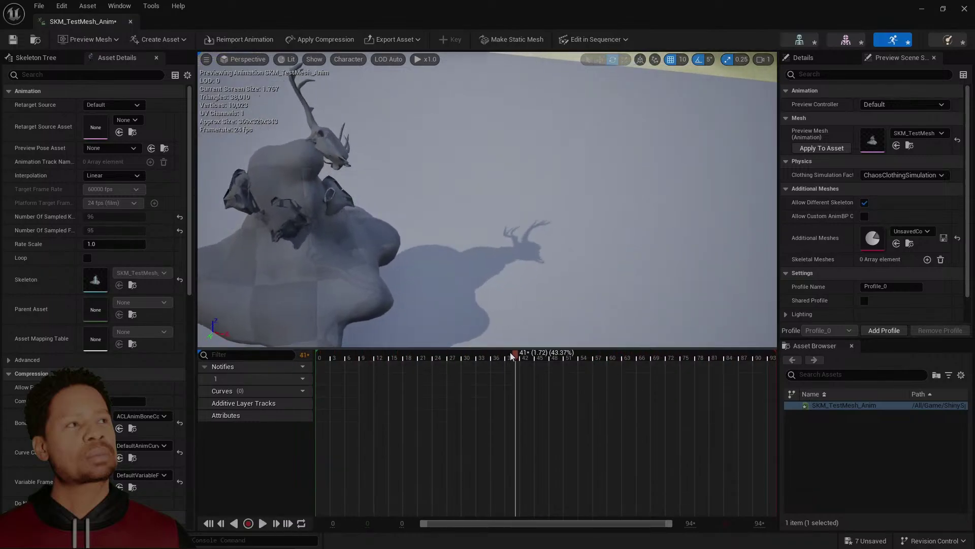
{"action": "left_click_drag", "start_coordinate": [511, 356], "coordinate": [775, 368]}
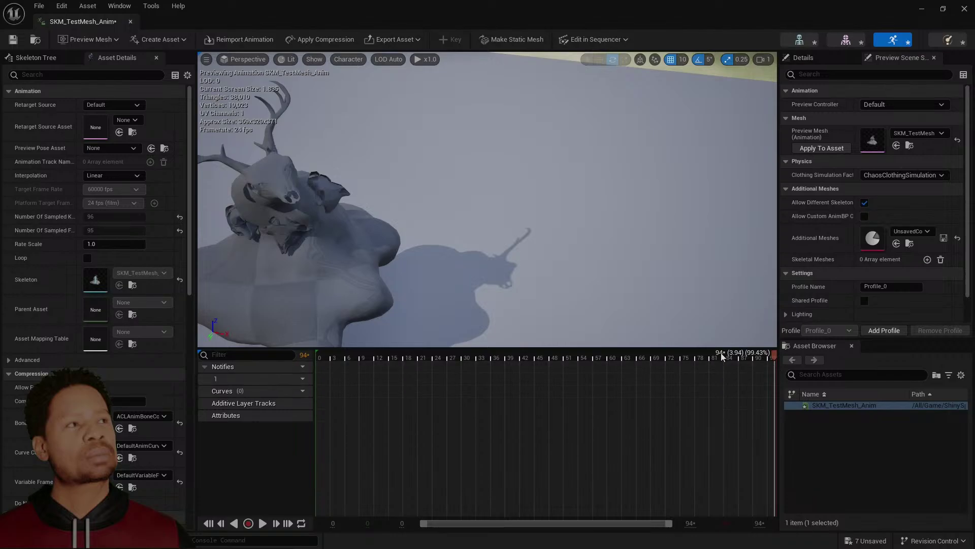
{"action": "right_click", "coordinate": [761, 384]}
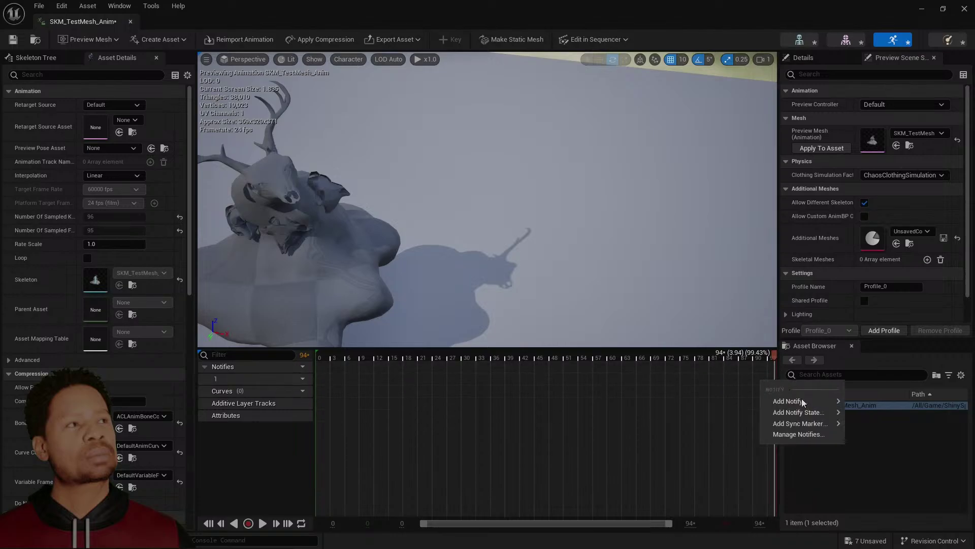
{"action": "right_click", "coordinate": [776, 362]}
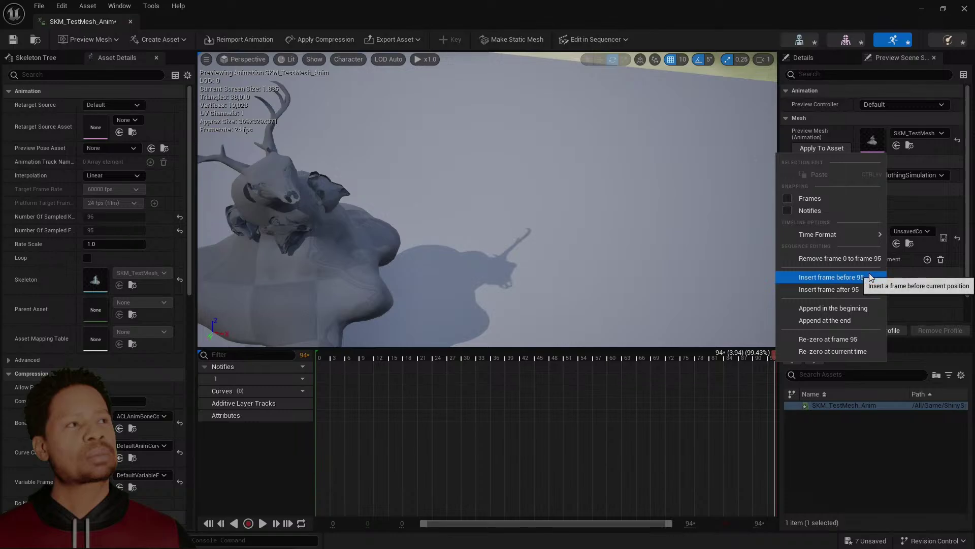
{"action": "left_click", "coordinate": [733, 379]}
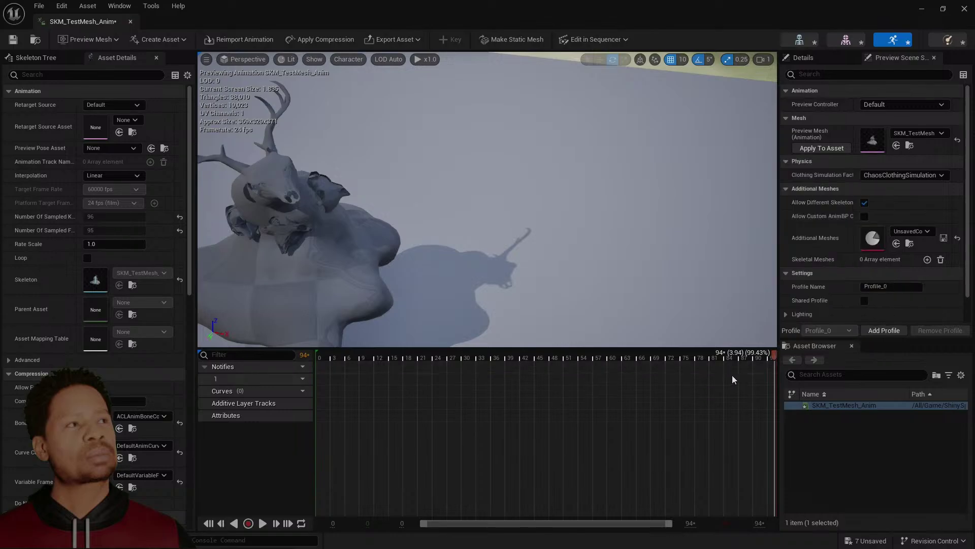
Remove frames 95 to 96 from the end of the SKM_TestMesh_Anim sequence and play the animation
{"action": "left_click", "coordinate": [729, 357]}
{"action": "left_click_drag", "start_coordinate": [738, 358], "coordinate": [770, 354]}
{"action": "right_click", "coordinate": [769, 353]}
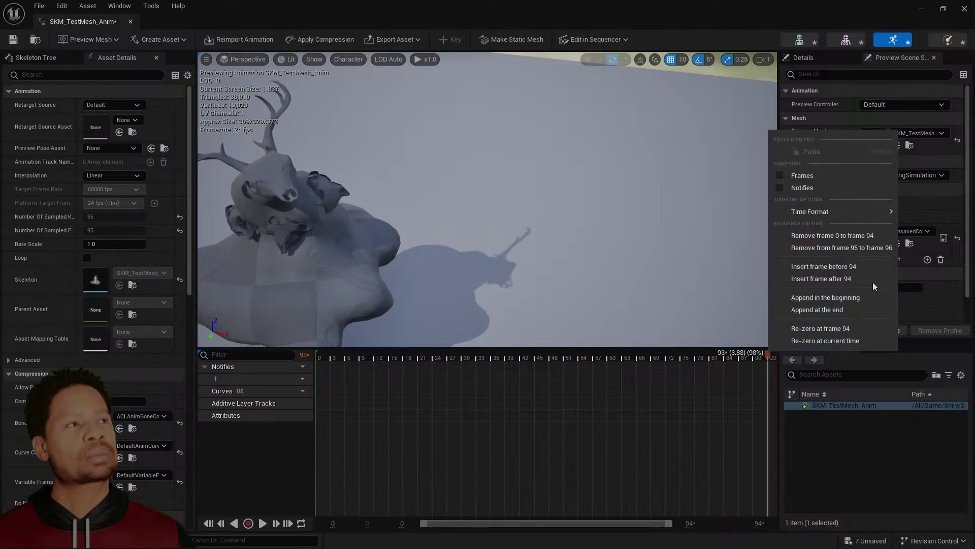
{"action": "left_click", "coordinate": [881, 248]}
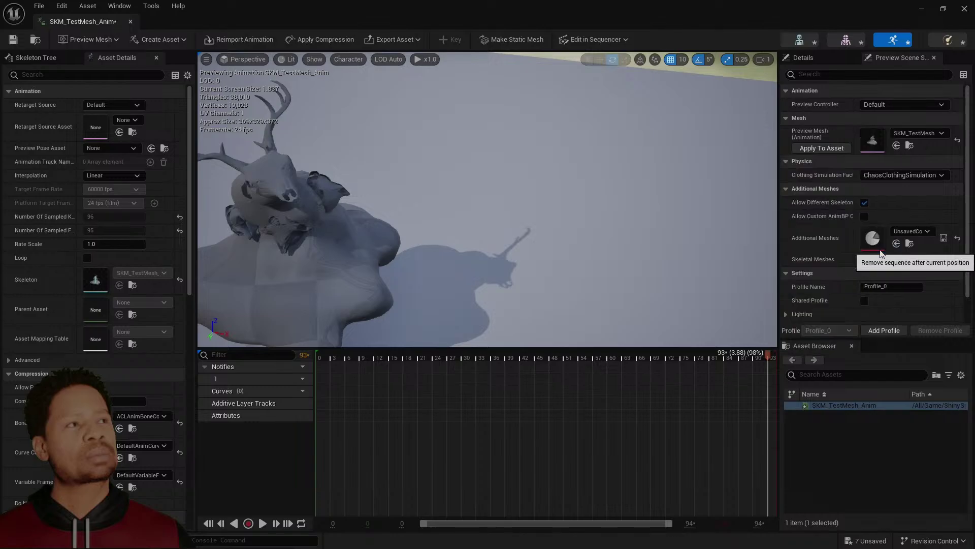
{"action": "left_click", "coordinate": [264, 521]}
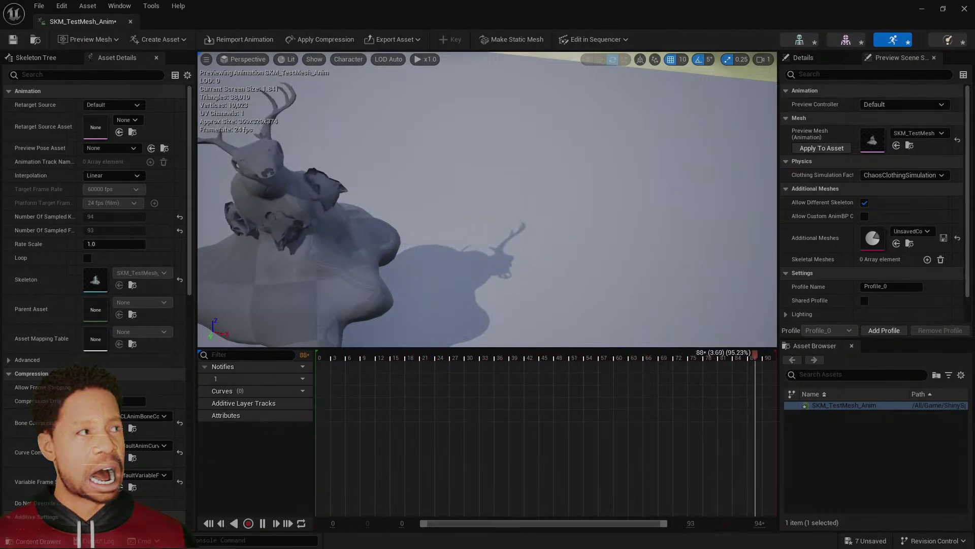
Browse to the Enemies folder under ShinySpicy/Assets/Model and review the imported skeletal mesh, animation, physics asset and skeleton
{"action": "left_click", "coordinate": [30, 540]}
{"action": "left_click", "coordinate": [31, 540]}
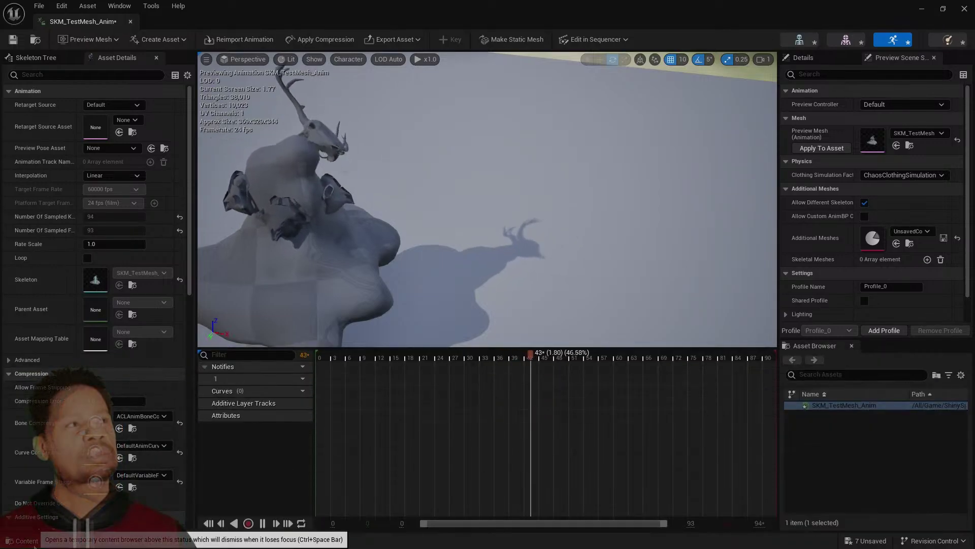
{"action": "left_click", "coordinate": [31, 540]}
{"action": "left_click", "coordinate": [341, 401]}
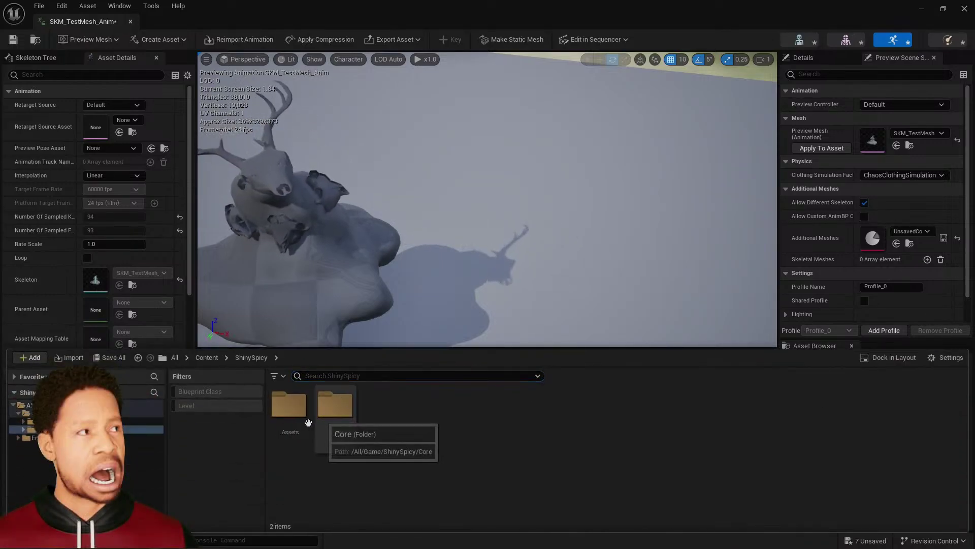
{"action": "double_click", "coordinate": [323, 407]}
{"action": "double_click", "coordinate": [289, 404]}
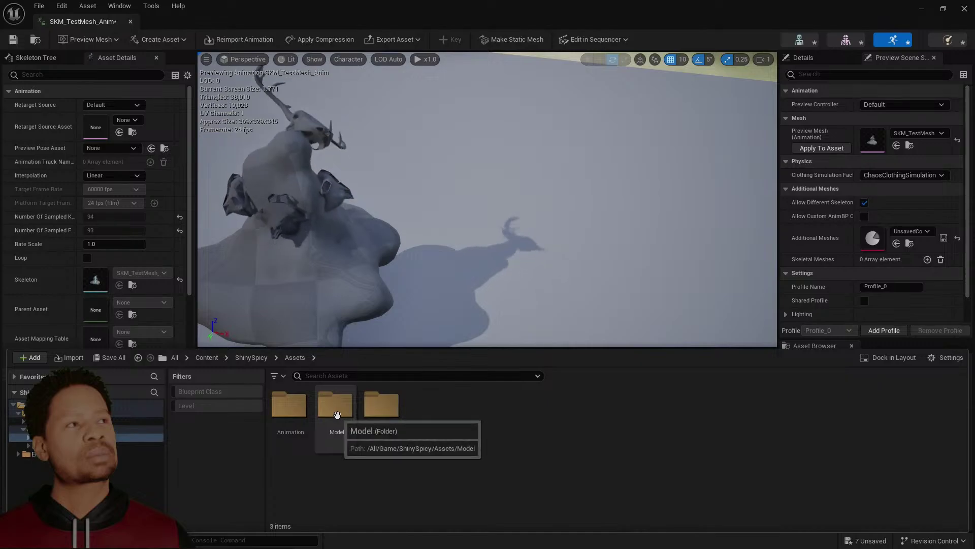
{"action": "double_click", "coordinate": [289, 405]}
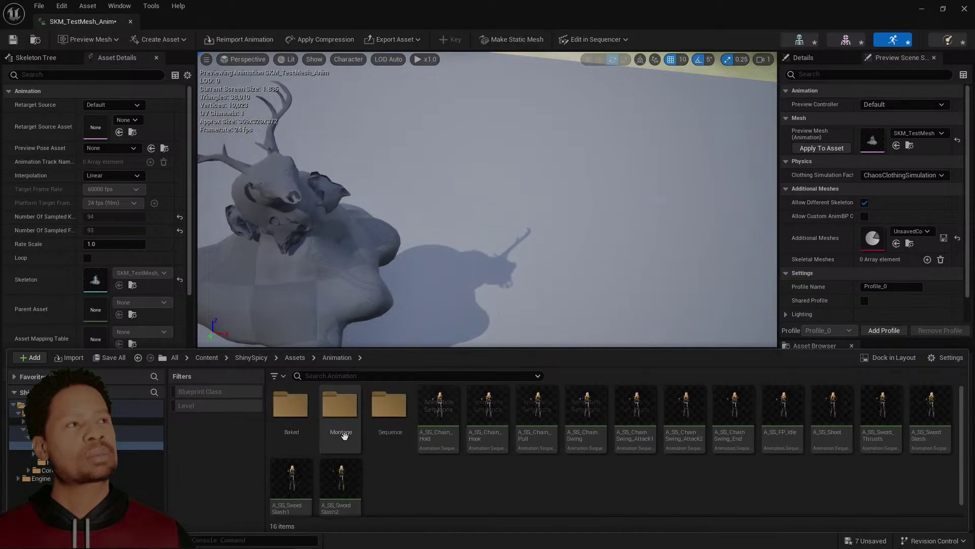
{"action": "left_click", "coordinate": [296, 358]}
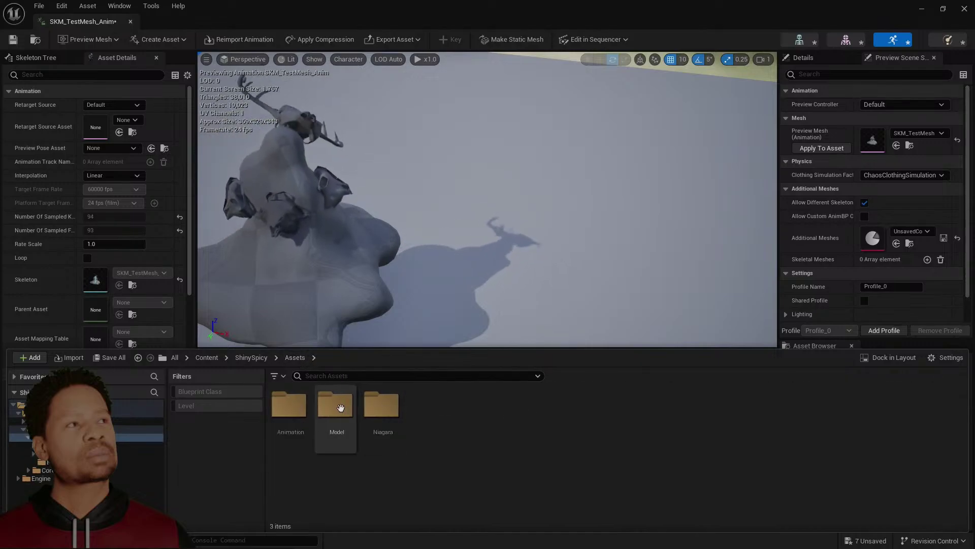
{"action": "double_click", "coordinate": [340, 405]}
{"action": "double_click", "coordinate": [382, 405]}
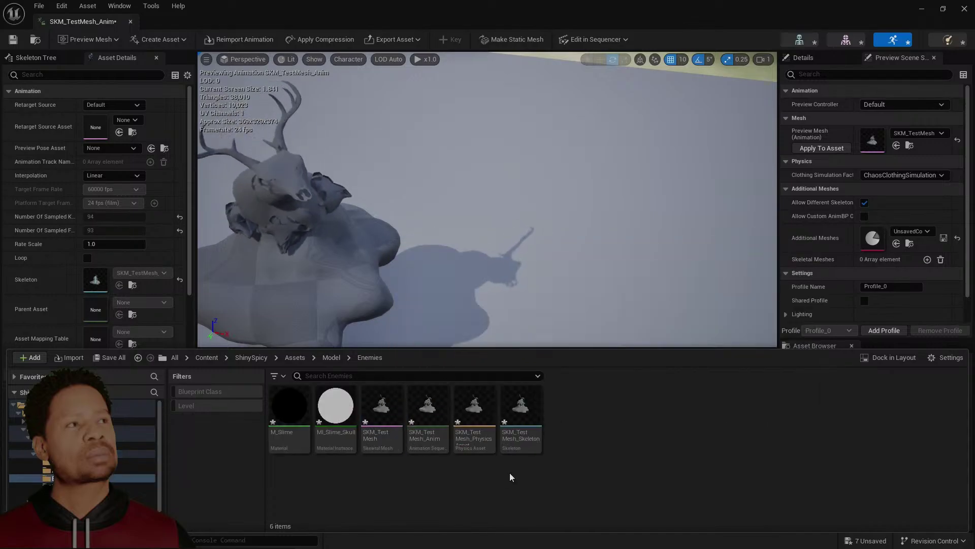
{"action": "mouse_move", "coordinate": [412, 443]}
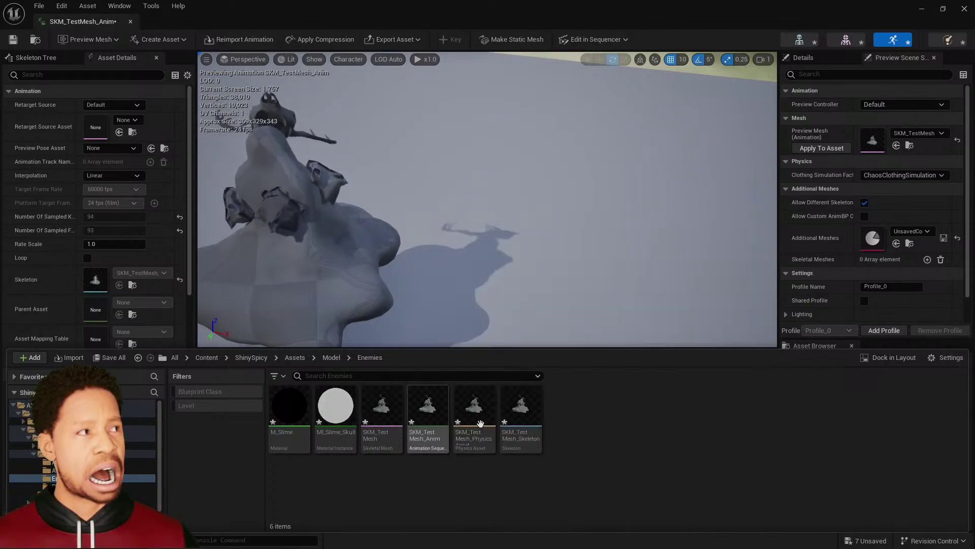
{"action": "mouse_move", "coordinate": [533, 430]}
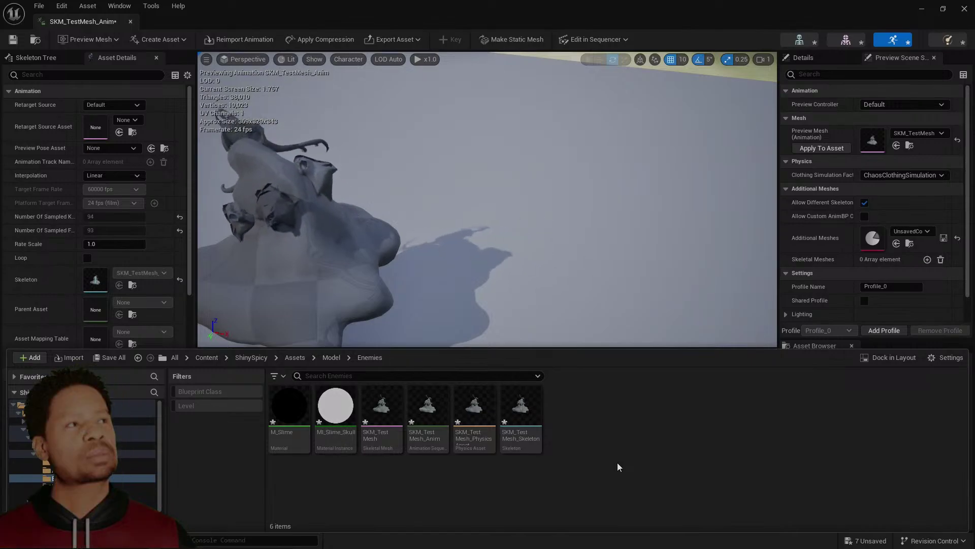
Switch to Houdini, check the keyed rotations on the rigpose2 node and rename it rigpose_Idle
{"action": "key", "text": "alt+Tab"}
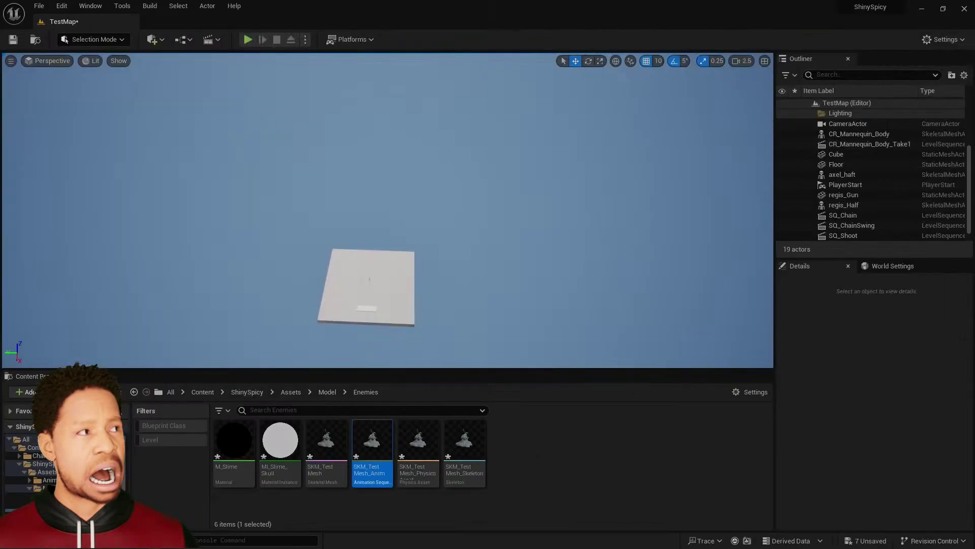
{"action": "key", "text": "alt+Tab"}
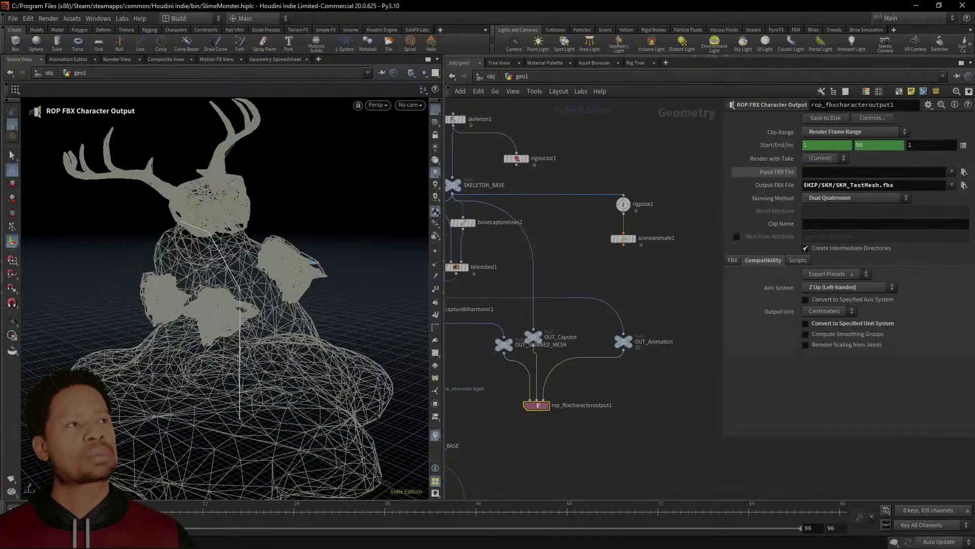
{"action": "middle_click_drag", "start_coordinate": [589, 372], "coordinate": [775, 358]}
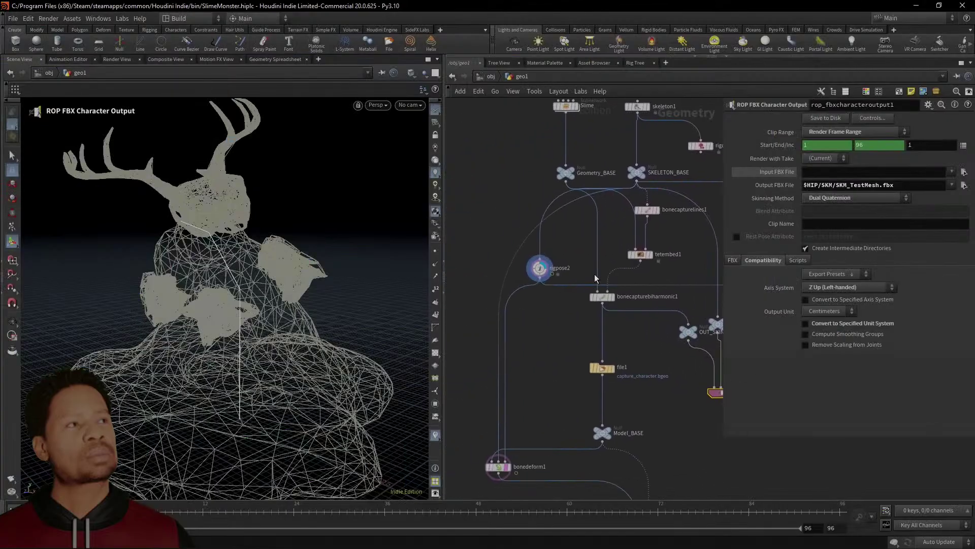
{"action": "left_click", "coordinate": [542, 269]}
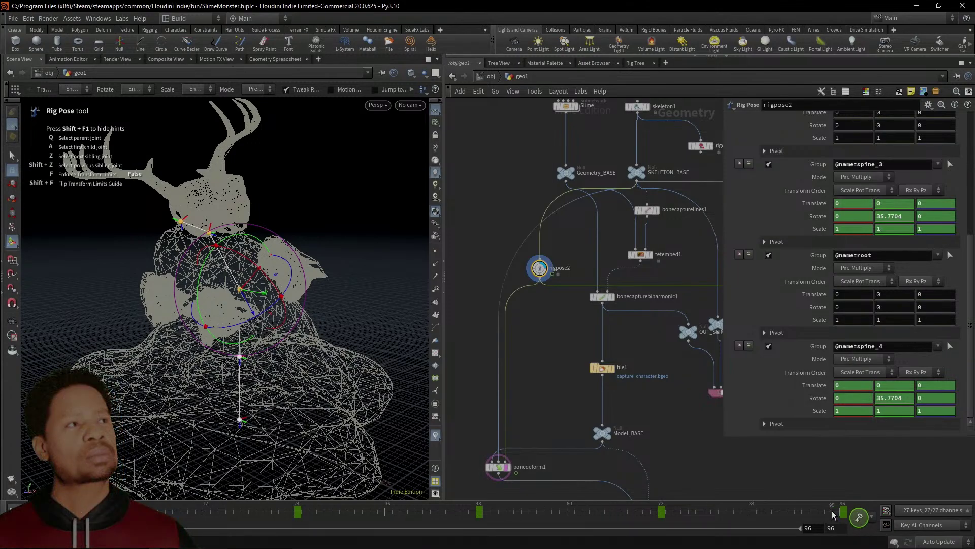
{"action": "middle_click_drag", "start_coordinate": [805, 471], "coordinate": [496, 447]}
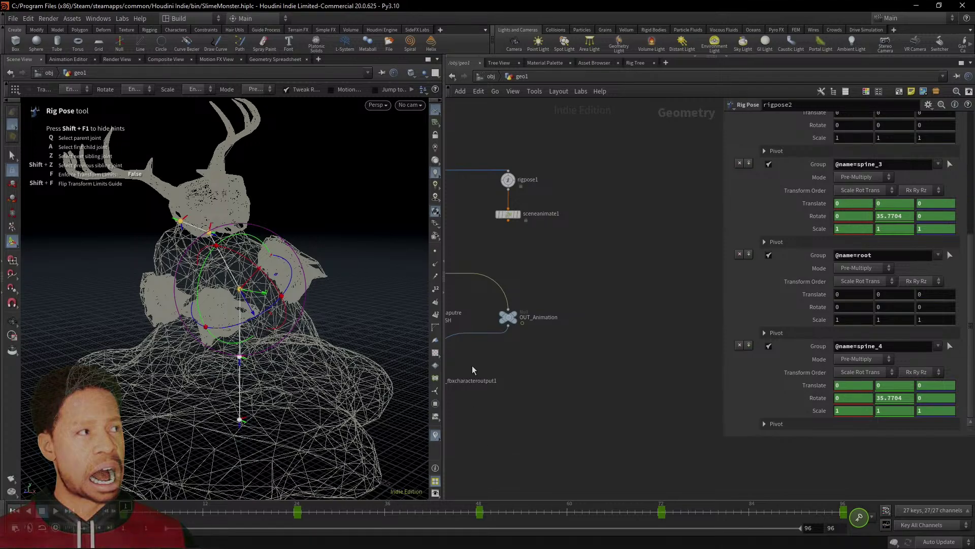
{"action": "middle_click_drag", "start_coordinate": [492, 262], "coordinate": [760, 325]}
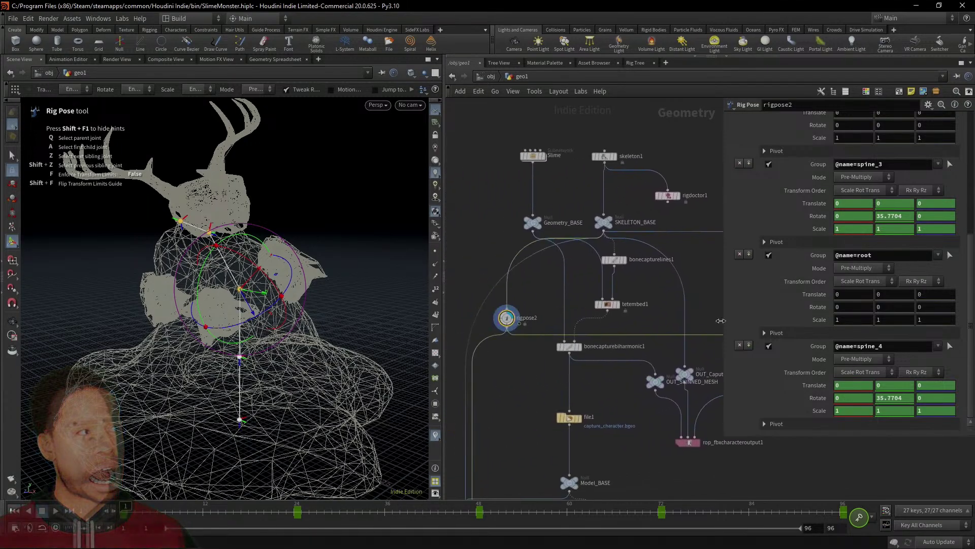
{"action": "scroll", "coordinate": [530, 319], "scroll_direction": "up", "scroll_amount": 2}
{"action": "scroll", "coordinate": [893, 259], "scroll_direction": "up", "scroll_amount": 5}
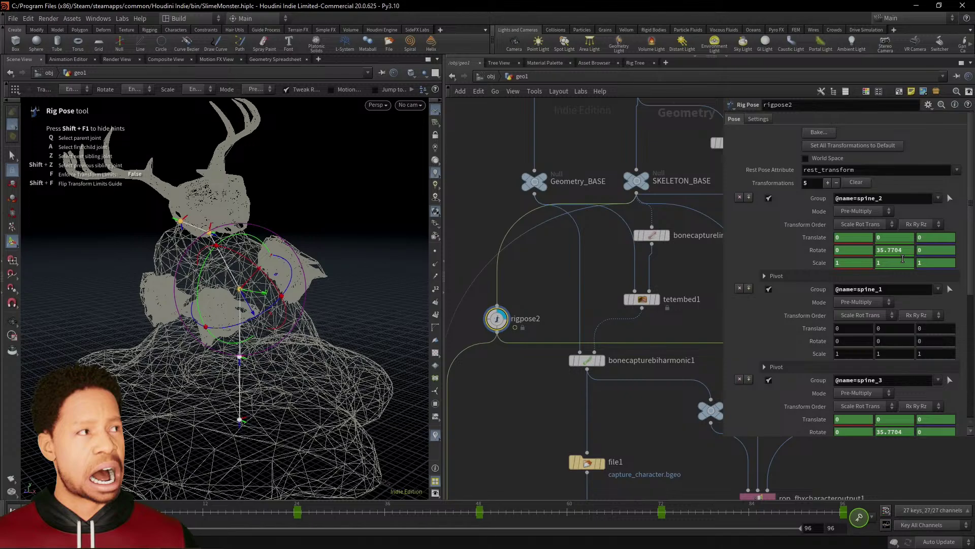
{"action": "double_click", "coordinate": [528, 319]}
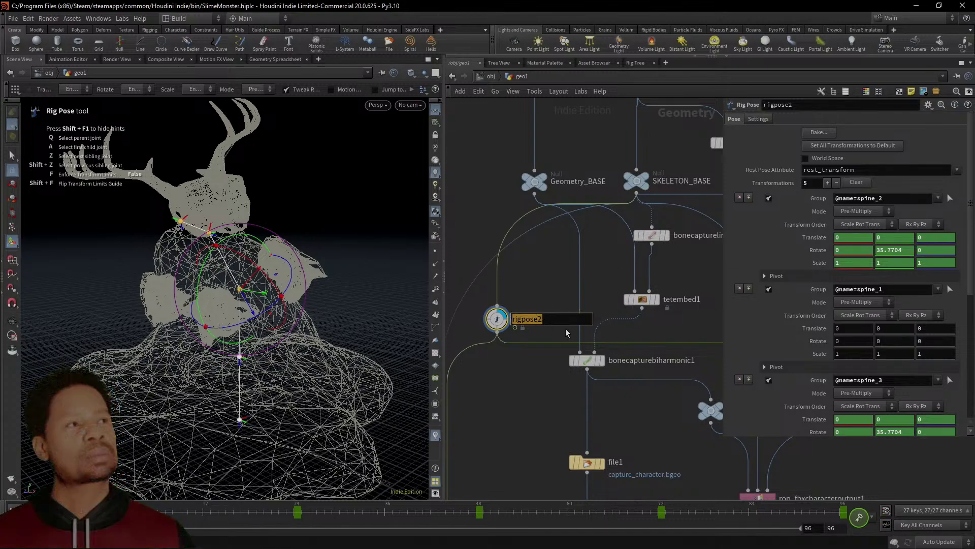
{"action": "key", "text": "BackSpace"}
{"action": "type", "text": "_Idle"}
{"action": "key", "text": "Return"}
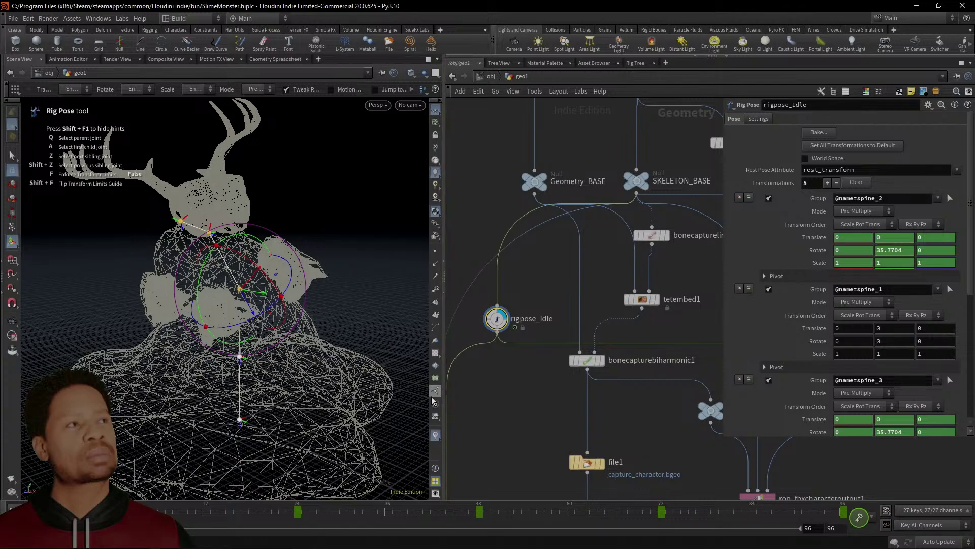
Move the Slime and Geometry_BASE nodes closer to the skeleton1 branch and delete the rigdoctor1 node
{"action": "scroll", "coordinate": [562, 479], "scroll_direction": "down", "scroll_amount": 4}
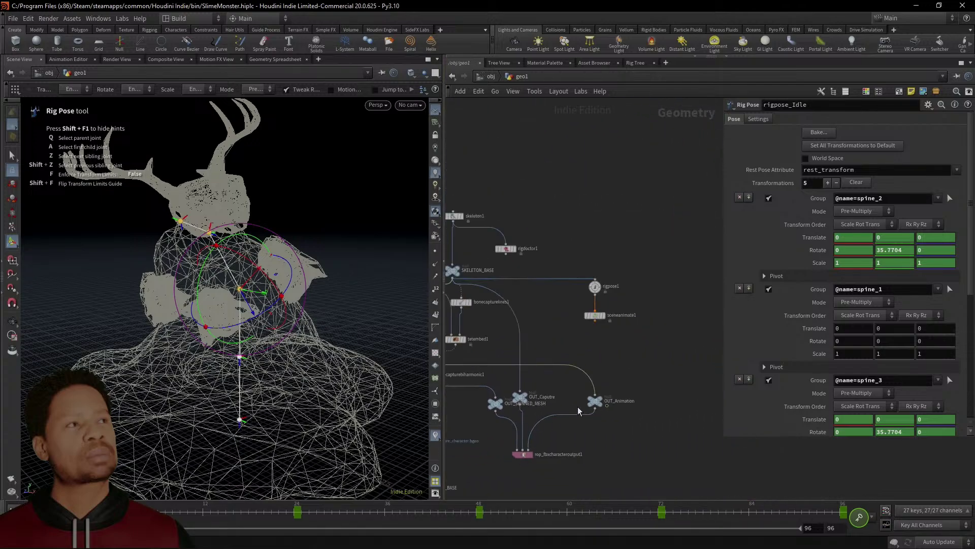
{"action": "scroll", "coordinate": [578, 410], "scroll_direction": "up", "scroll_amount": 5}
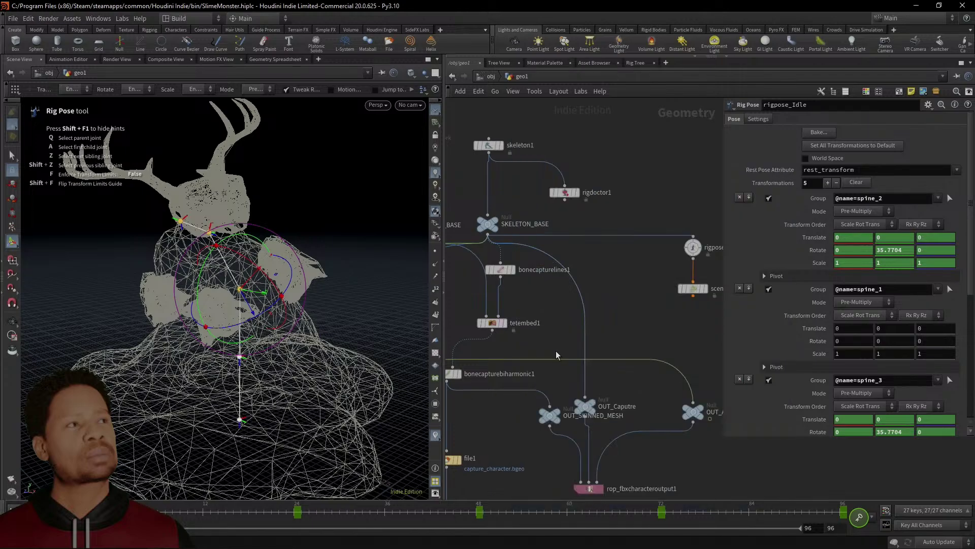
{"action": "scroll", "coordinate": [556, 355], "scroll_direction": "down", "scroll_amount": 3}
{"action": "scroll", "coordinate": [483, 348], "scroll_direction": "up", "scroll_amount": 3}
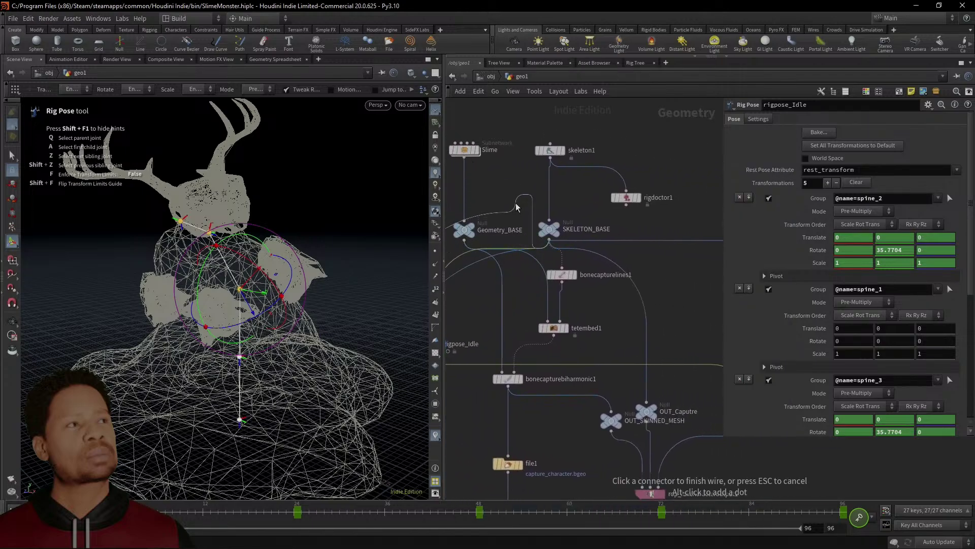
{"action": "scroll", "coordinate": [514, 215], "scroll_direction": "down", "scroll_amount": 2}
{"action": "left_click", "coordinate": [456, 314]}
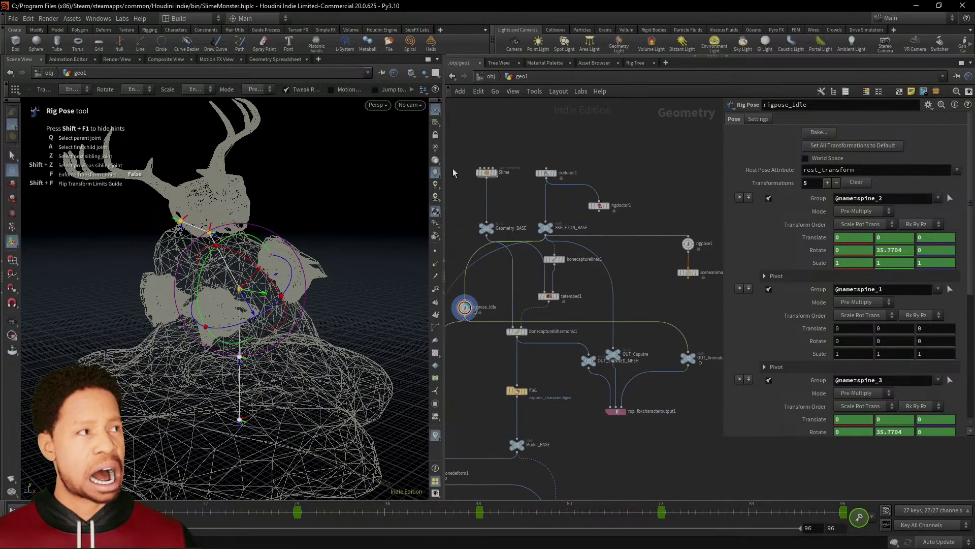
{"action": "left_click_drag", "start_coordinate": [456, 147], "coordinate": [512, 230]}
{"action": "left_click", "coordinate": [598, 205]}
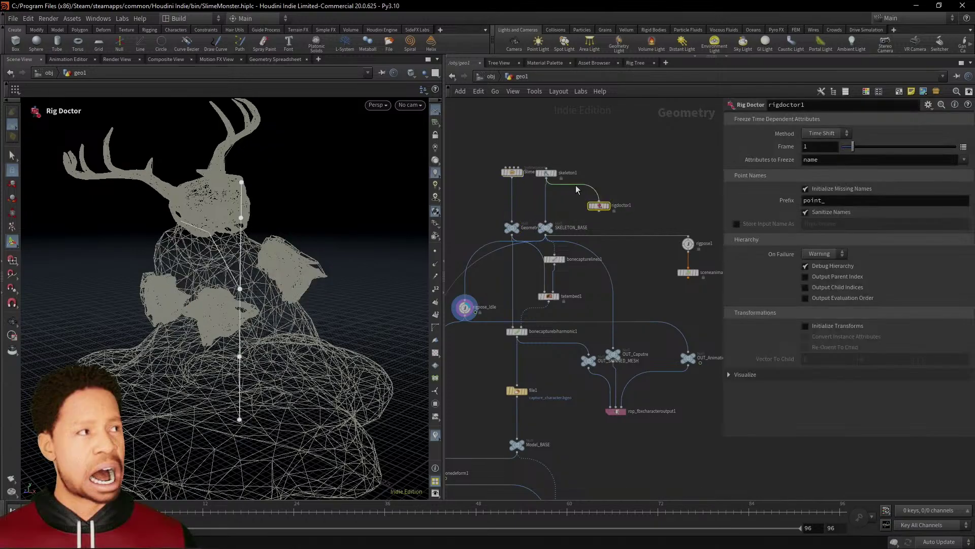
{"action": "key", "text": "Delete"}
Move the deltamush1 node closer to the bonedeform1 node in the network
{"action": "middle_click_drag", "start_coordinate": [590, 332], "coordinate": [666, 218]}
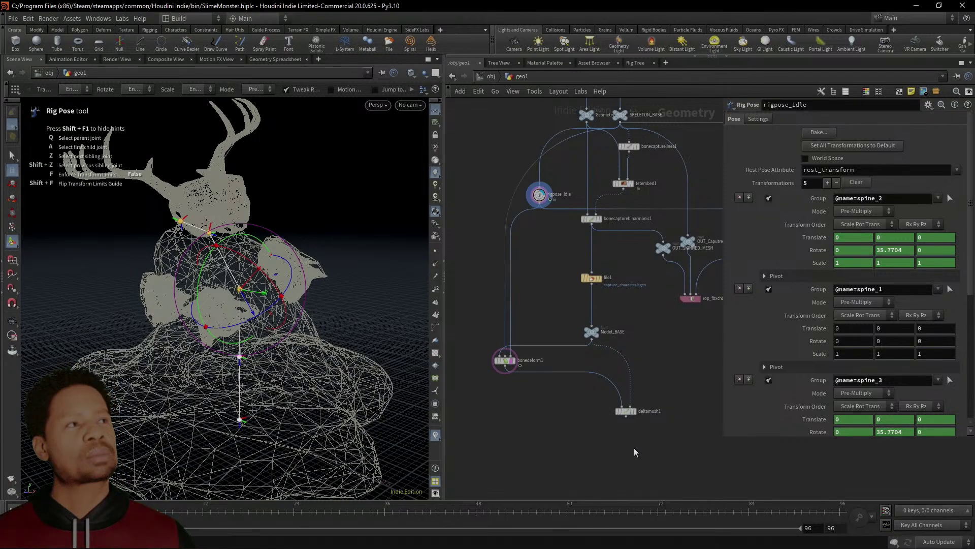
{"action": "middle_click_drag", "start_coordinate": [623, 440], "coordinate": [605, 437]}
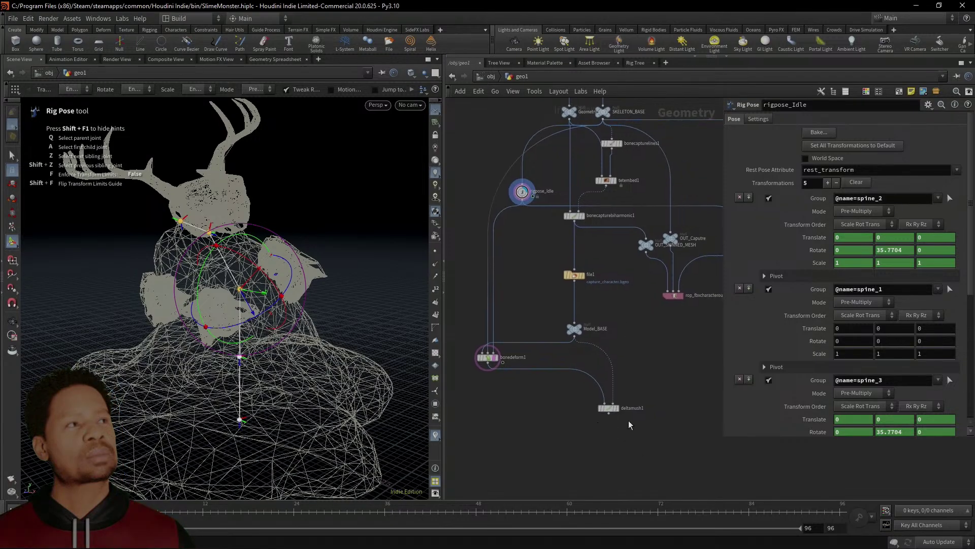
{"action": "left_click_drag", "start_coordinate": [613, 407], "coordinate": [526, 400]}
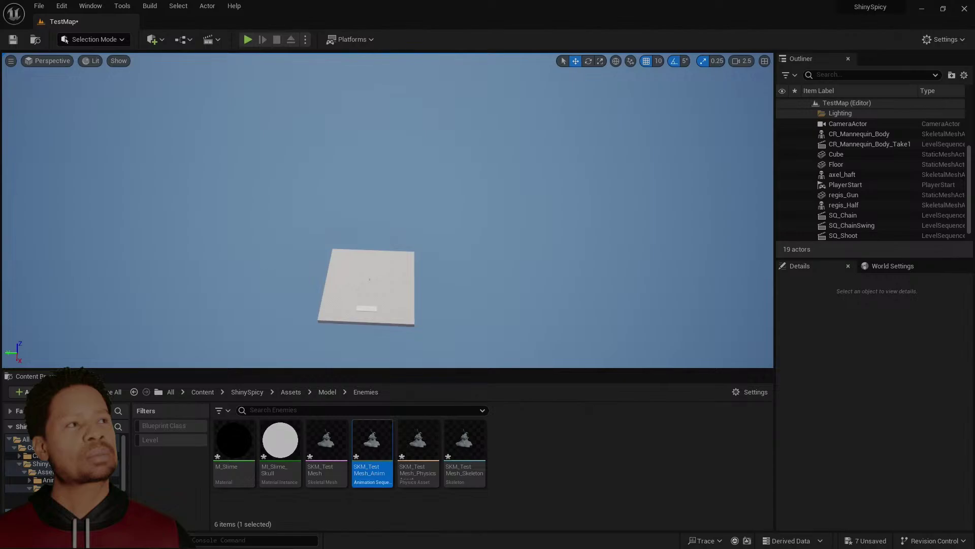
Switch to the TestMap level in Unreal Editor, approach its floor and save the unsaved packages
{"action": "left_click", "coordinate": [234, 442]}
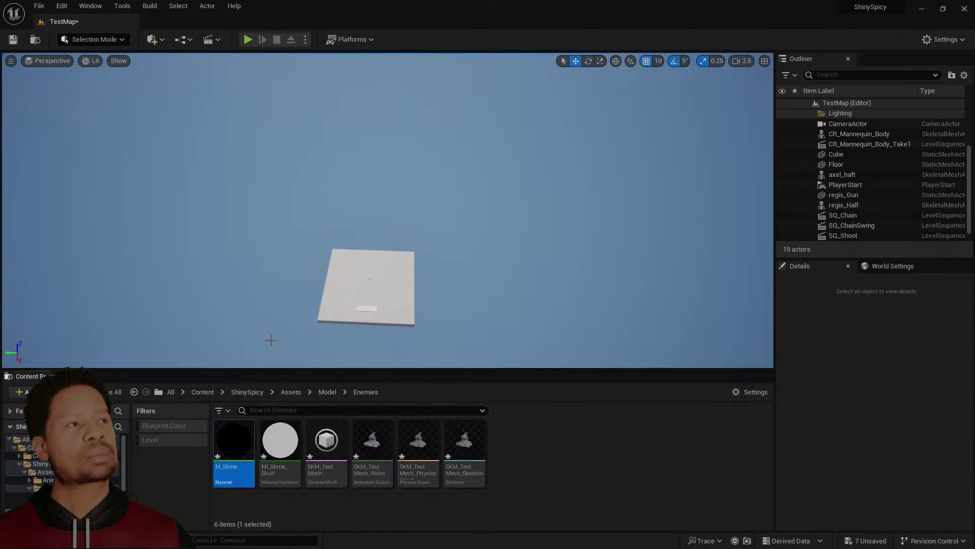
{"action": "right_click_drag", "start_coordinate": [423, 280], "coordinate": [474, 257]}
{"action": "key", "text": "w"}
{"action": "scroll", "coordinate": [423, 281], "scroll_direction": "up", "scroll_amount": 6}
{"action": "key", "text": "s"}
{"action": "scroll", "coordinate": [423, 299], "scroll_direction": "down", "scroll_amount": 3}
{"action": "key", "text": "w"}
{"action": "key", "text": "ctrl+s"}
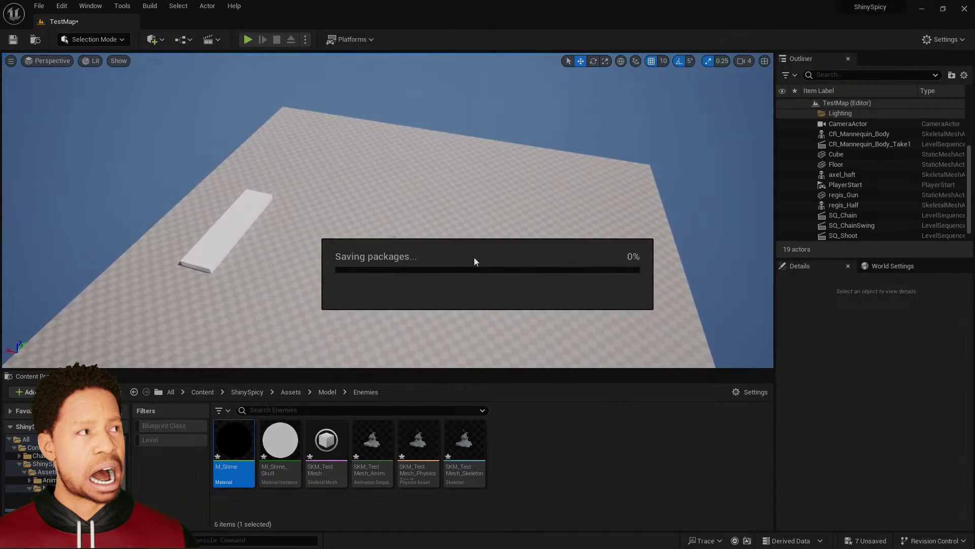
Place the SKM_TestMesh skeletal mesh on the TestMap floor at about X -1260, Y 290, Z 0
{"action": "left_click_drag", "start_coordinate": [307, 429], "coordinate": [485, 277]}
{"action": "right_click_drag", "start_coordinate": [485, 277], "coordinate": [384, 229]}
{"action": "key", "text": "w"}
{"action": "key", "text": "e"}
{"action": "scroll", "coordinate": [383, 236], "scroll_direction": "down", "scroll_amount": 4}
{"action": "right_click_drag", "start_coordinate": [486, 322], "coordinate": [488, 324]}
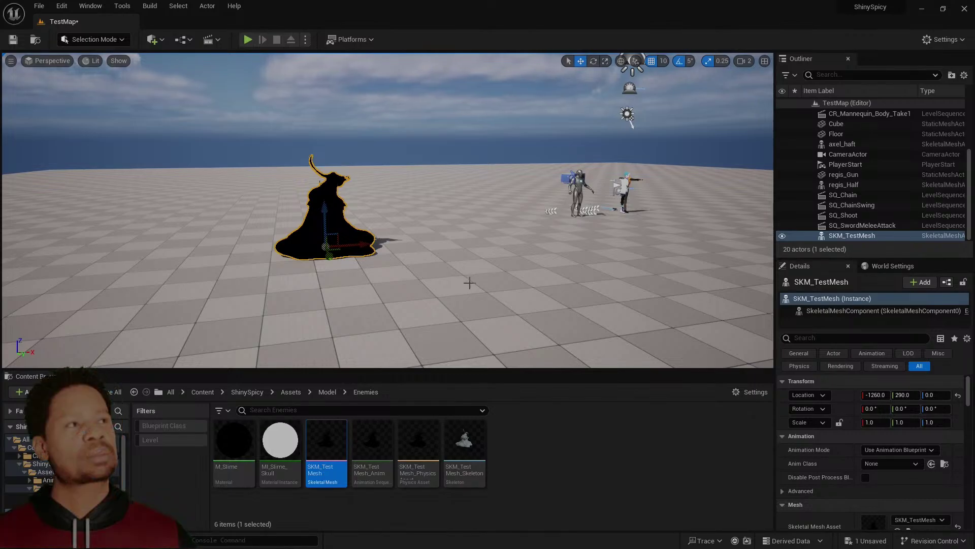
{"action": "key", "text": "w"}
{"action": "right_click_drag", "start_coordinate": [382, 279], "coordinate": [356, 308]}
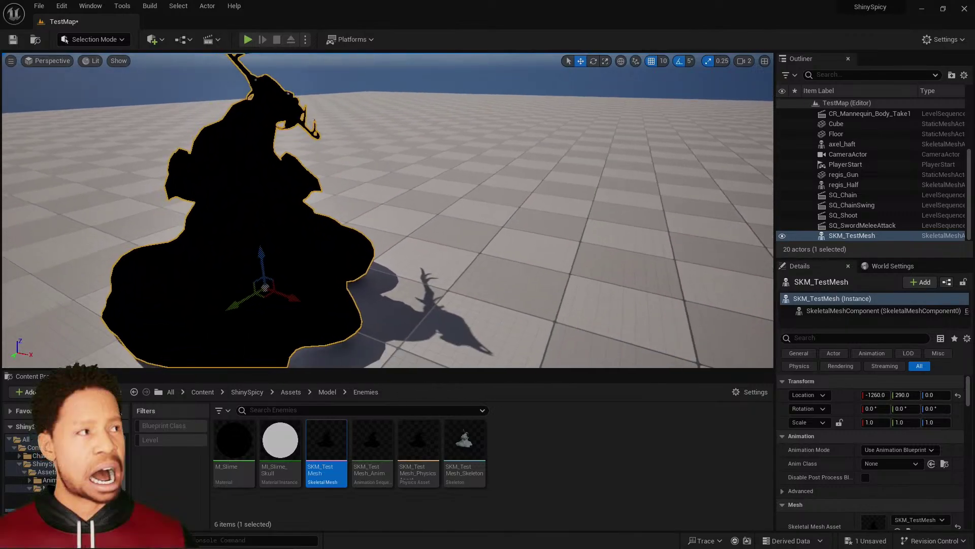
Select the M_Slime material and check the placed slime mesh up close in the level
{"action": "left_click", "coordinate": [234, 441]}
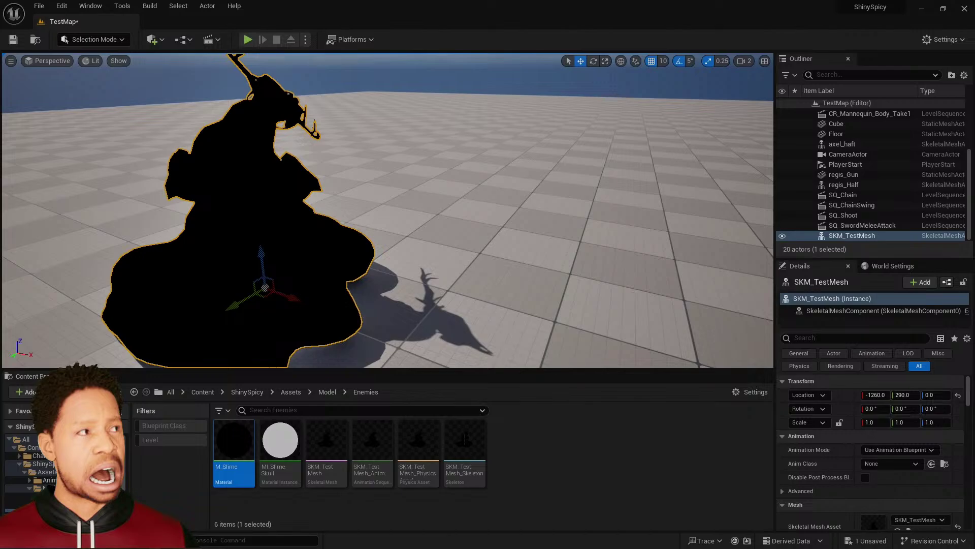
{"action": "scroll", "coordinate": [616, 307], "scroll_direction": "up", "scroll_amount": 5}
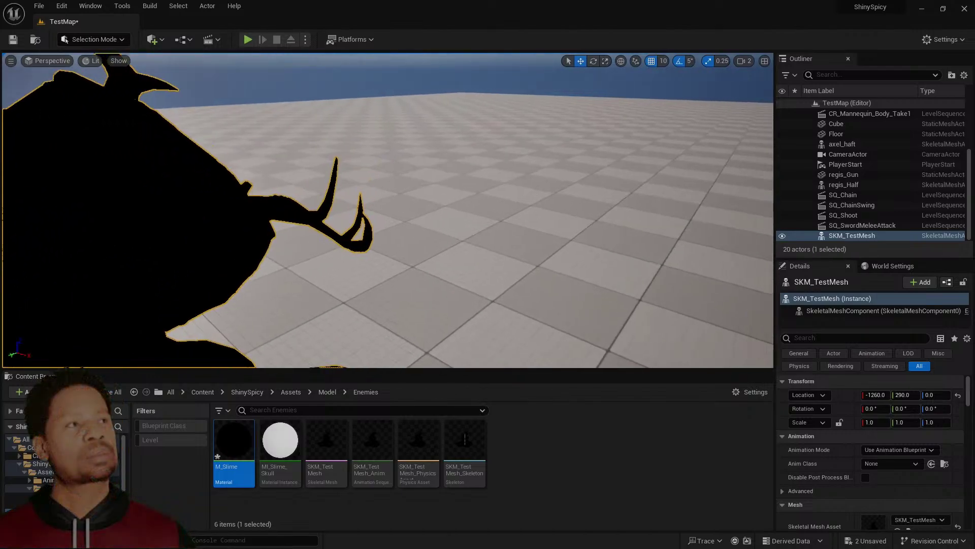
{"action": "key", "text": "f"}
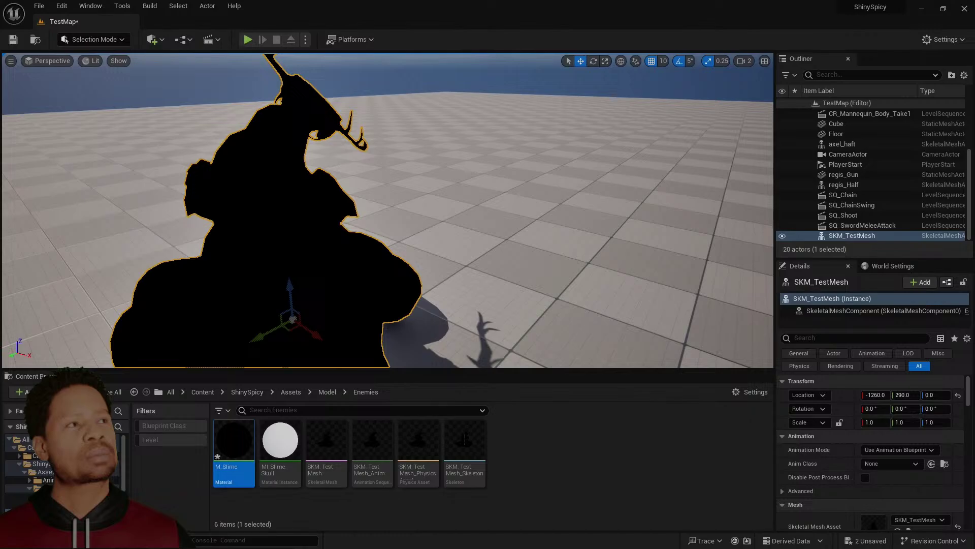
Inspect the placed slime mesh from other sides and from farther away in the level
{"action": "right_click_drag", "start_coordinate": [386, 203], "coordinate": [427, 203]}
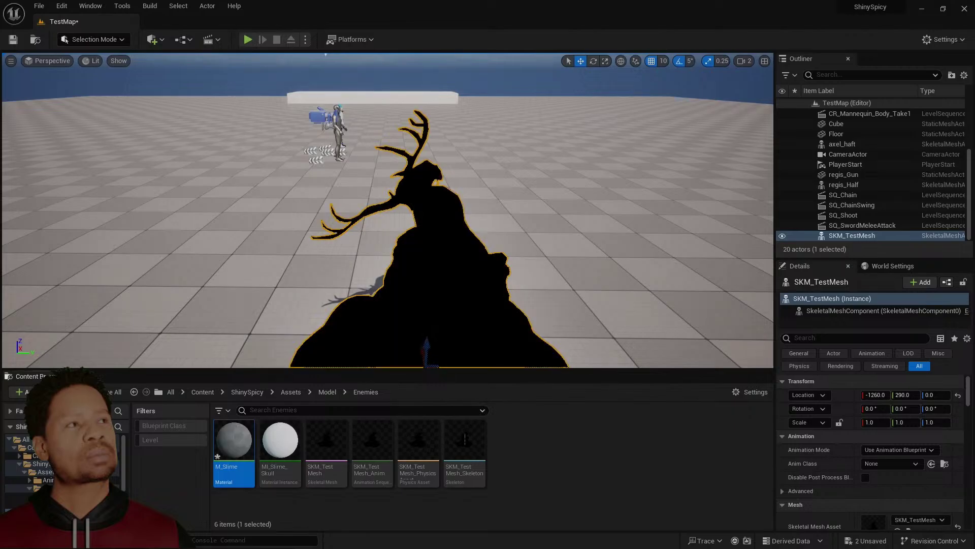
{"action": "mouse_move", "coordinate": [579, 263]}
{"action": "right_mouse_down"}
{"action": "mouse_move", "coordinate": [618, 305]}
{"action": "mouse_move", "coordinate": [549, 310]}
{"action": "mouse_move", "coordinate": [554, 270]}
{"action": "mouse_move", "coordinate": [604, 274]}
{"action": "mouse_move", "coordinate": [618, 320]}
{"action": "mouse_move", "coordinate": [627, 310]}
{"action": "mouse_move", "coordinate": [592, 241]}
{"action": "mouse_move", "coordinate": [597, 262]}
{"action": "mouse_move", "coordinate": [575, 257]}
{"action": "right_mouse_up"}
{"action": "key", "text": "s"}
{"action": "key", "text": "w"}
{"action": "scroll", "coordinate": [605, 274], "scroll_direction": "down", "scroll_amount": 1}
{"action": "key", "text": "a"}
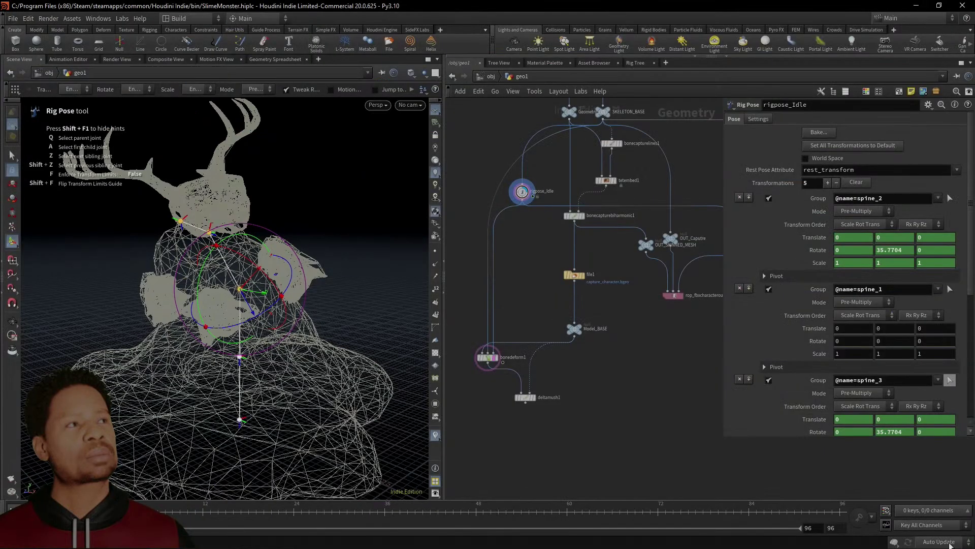
{"action": "scroll", "coordinate": [625, 390], "scroll_direction": "down", "scroll_amount": 5}
{"action": "middle_click_drag", "start_coordinate": [645, 400], "coordinate": [568, 400]}
{"action": "scroll", "coordinate": [588, 357], "scroll_direction": "up", "scroll_amount": 6}
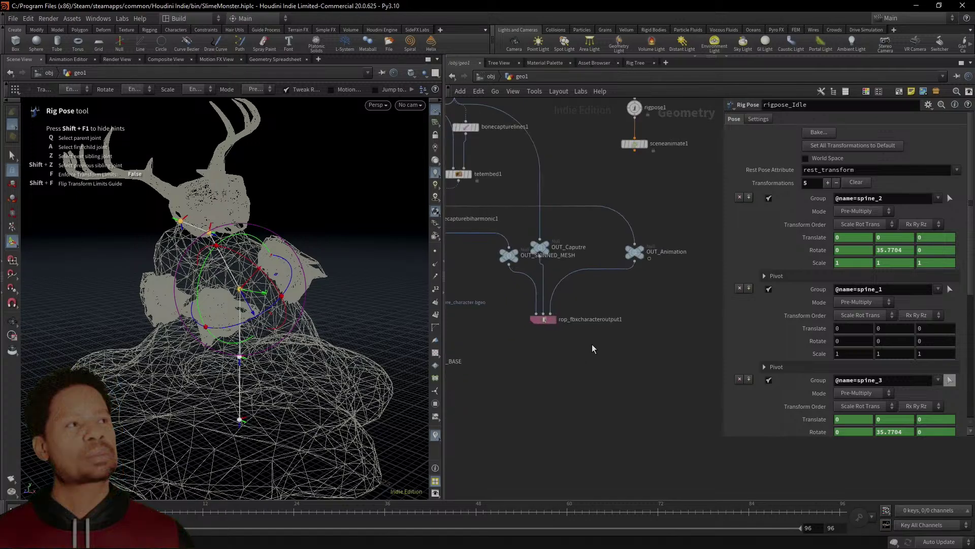
{"action": "middle_click_drag", "start_coordinate": [592, 346], "coordinate": [586, 410]}
{"action": "left_click_drag", "start_coordinate": [675, 339], "coordinate": [567, 292]}
{"action": "key", "text": "Escape"}
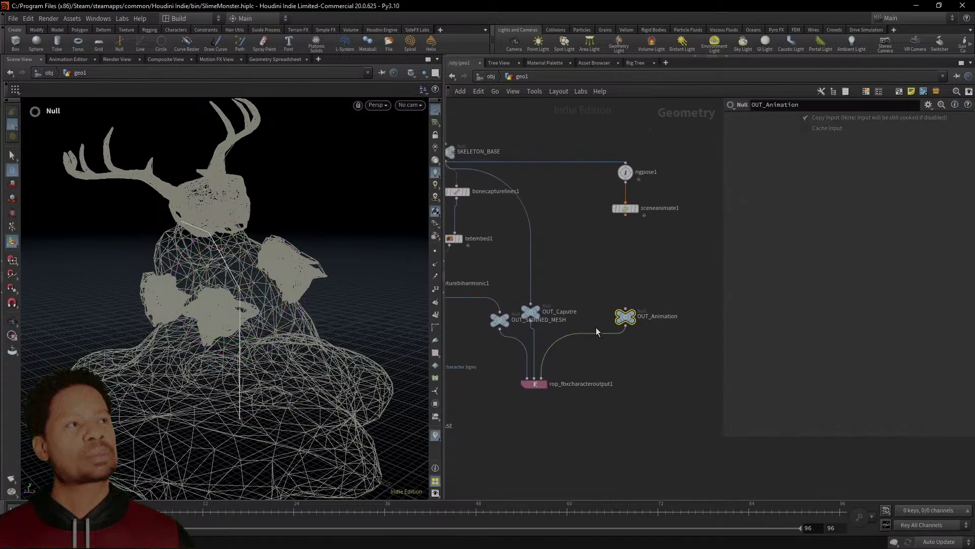
{"action": "scroll", "coordinate": [653, 356], "scroll_direction": "down", "scroll_amount": 2}
{"action": "key", "text": "ctrl+z"}
Align the OUT_Caputre node with the skinned mesh output node and move rigpose_Idle beside sceneanimate1
{"action": "middle_click_drag", "start_coordinate": [639, 346], "coordinate": [683, 341]}
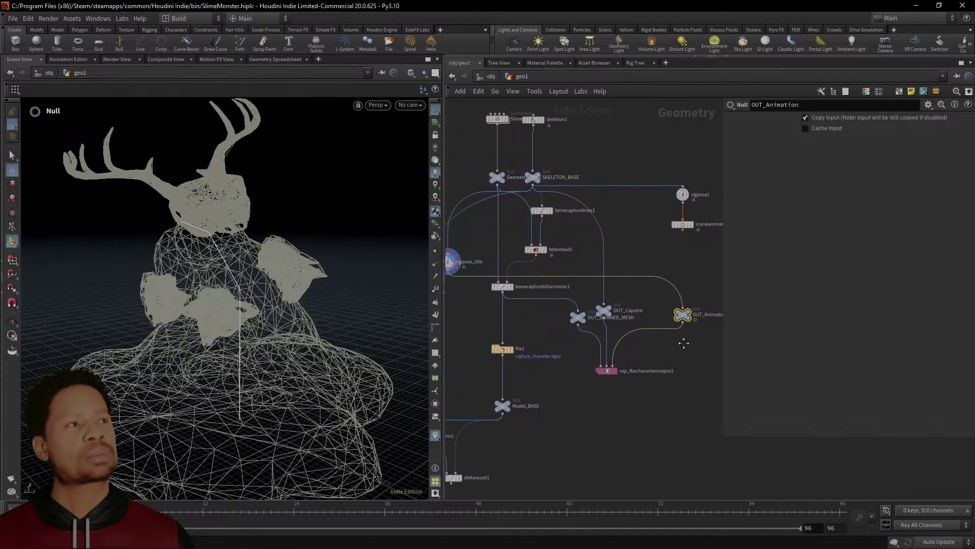
{"action": "scroll", "coordinate": [681, 348], "scroll_direction": "down", "scroll_amount": 2}
{"action": "middle_click_drag", "start_coordinate": [658, 378], "coordinate": [646, 368]}
{"action": "left_click_drag", "start_coordinate": [659, 398], "coordinate": [624, 352]}
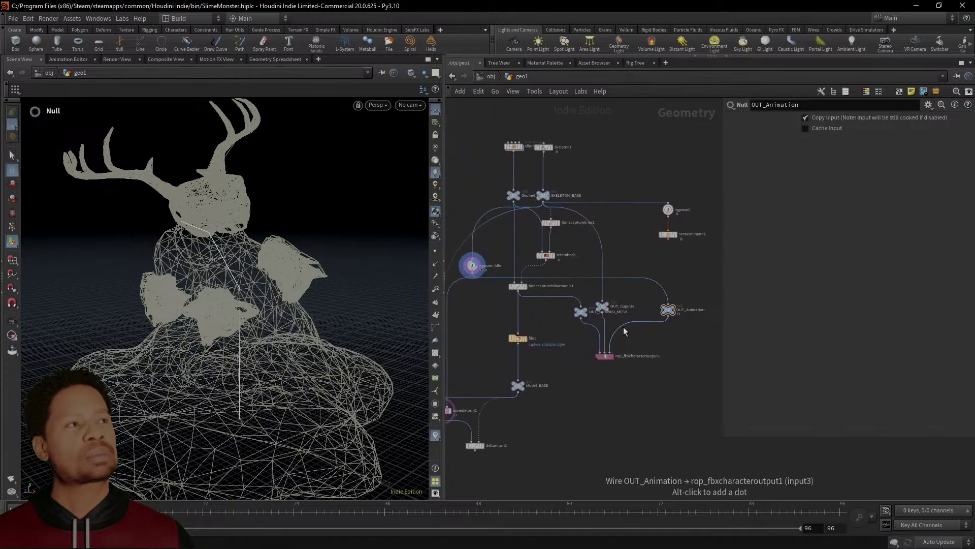
{"action": "left_click_drag", "start_coordinate": [616, 286], "coordinate": [606, 311]}
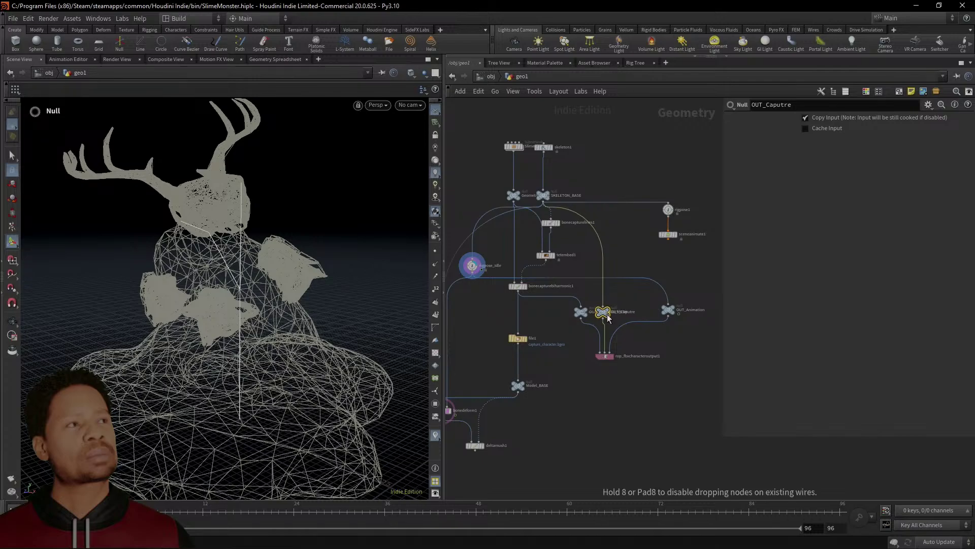
{"action": "left_click_drag", "start_coordinate": [474, 268], "coordinate": [636, 236]}
Delete the sceneanimate1 node and place rigpose1 level with rigpose_Idle in the network
{"action": "left_click", "coordinate": [669, 235]}
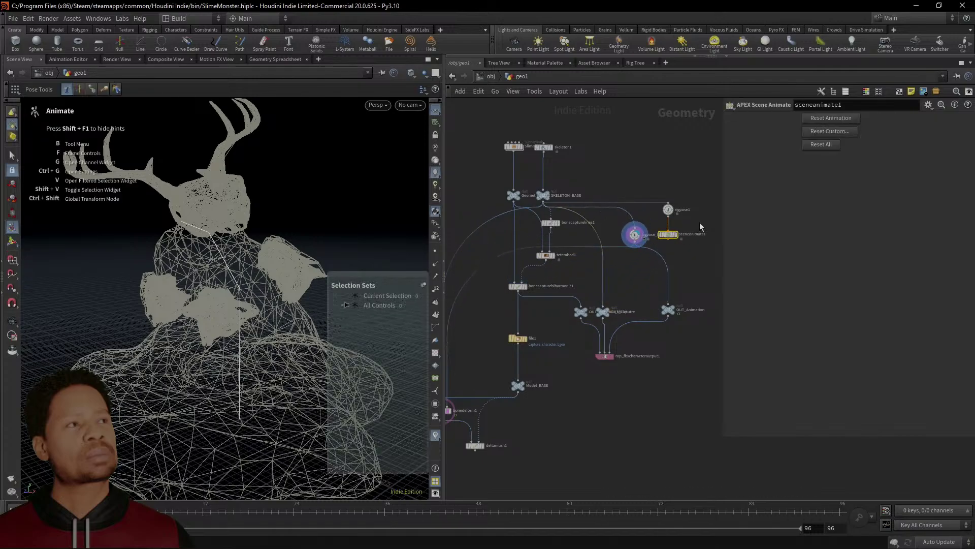
{"action": "key", "text": "Delete"}
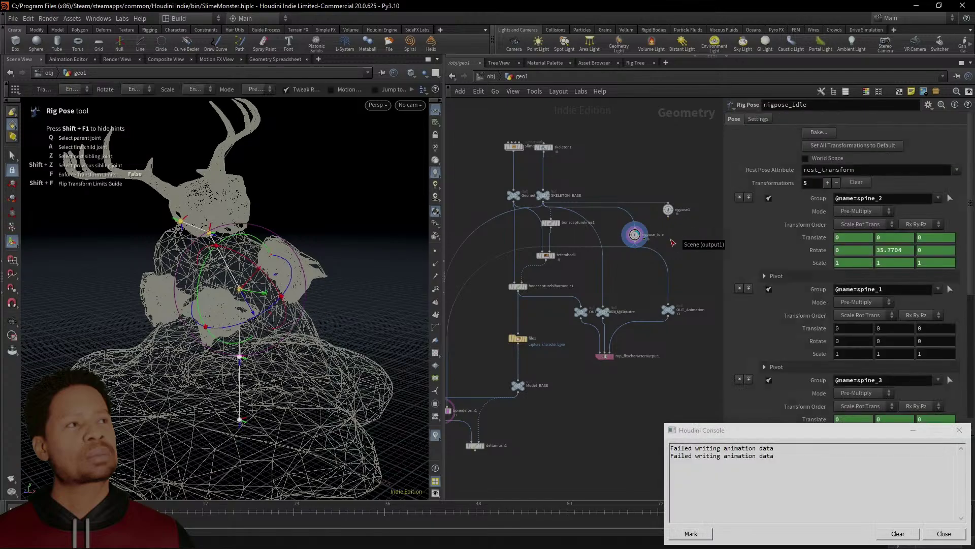
{"action": "middle_click_drag", "start_coordinate": [697, 267], "coordinate": [675, 263]}
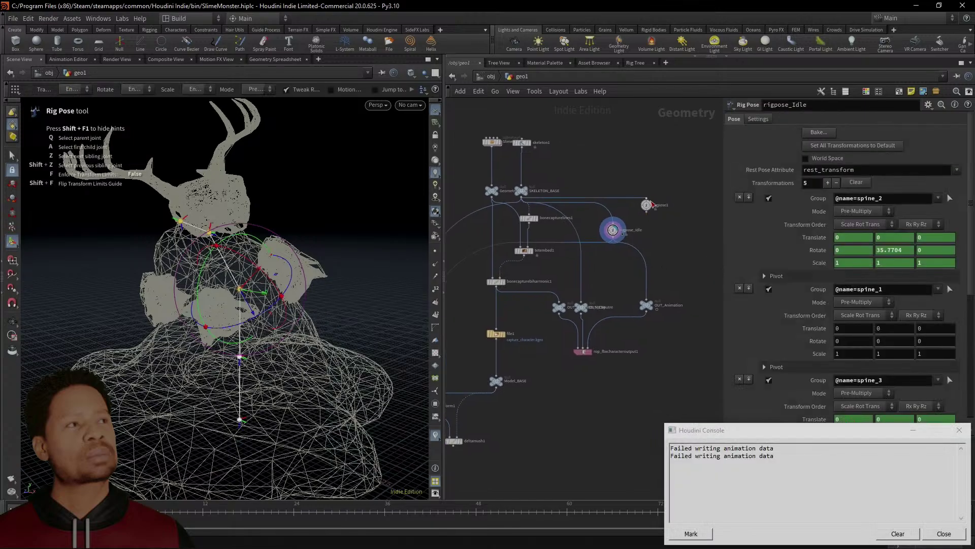
{"action": "left_click_drag", "start_coordinate": [653, 204], "coordinate": [663, 229]}
Move the bonedeform1 node up beside the file1 node, above deltamush1
{"action": "middle_click_drag", "start_coordinate": [654, 278], "coordinate": [693, 258]}
{"action": "left_click_drag", "start_coordinate": [473, 380], "coordinate": [495, 338]}
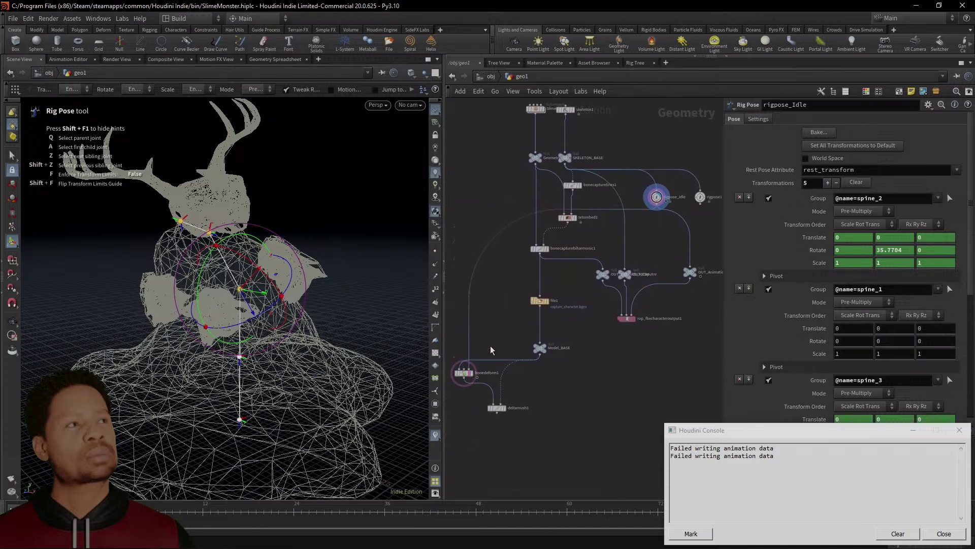
{"action": "left_click_drag", "start_coordinate": [465, 375], "coordinate": [476, 269]}
{"action": "middle_click_drag", "start_coordinate": [629, 343], "coordinate": [611, 329]}
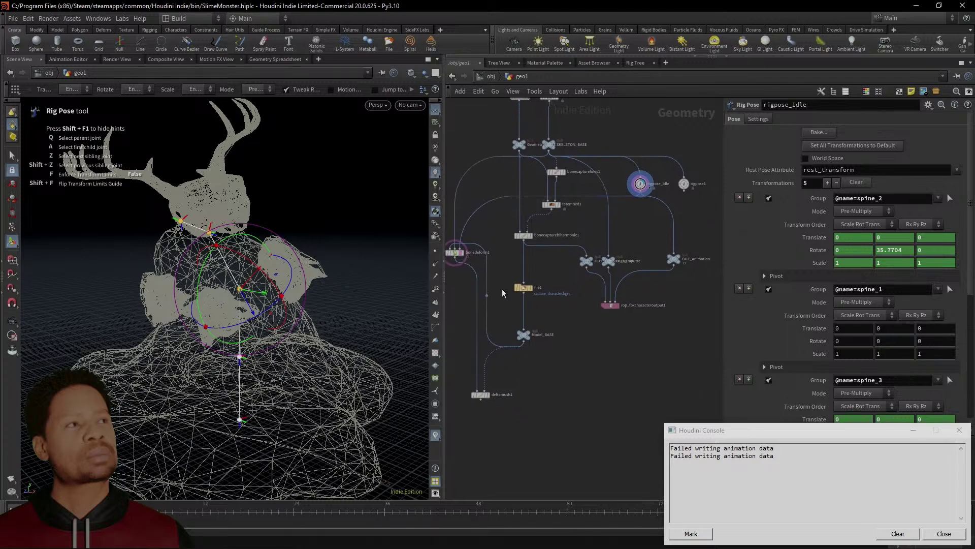
{"action": "middle_click", "coordinate": [526, 288]}
{"action": "scroll", "coordinate": [516, 438], "scroll_direction": "up", "scroll_amount": 3}
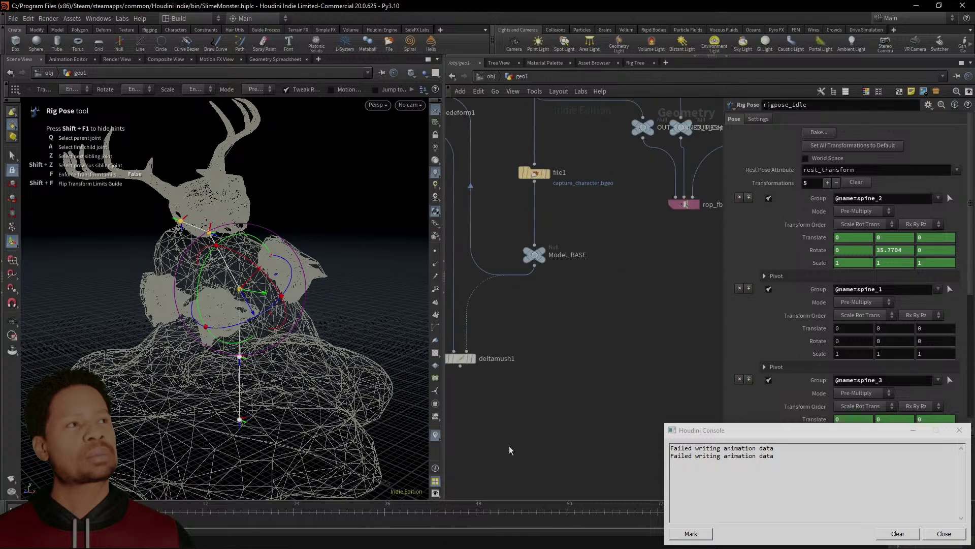
{"action": "middle_click_drag", "start_coordinate": [509, 446], "coordinate": [534, 476]}
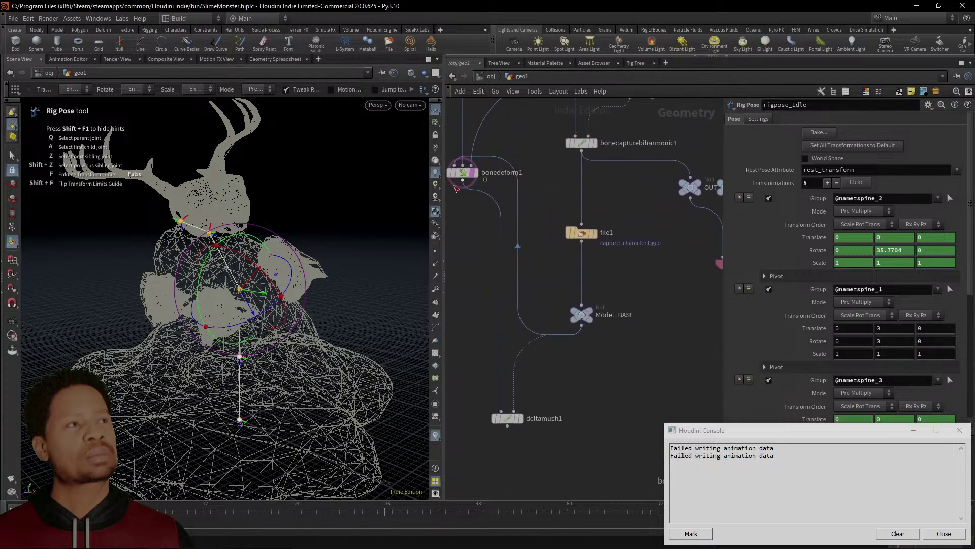
{"action": "left_click_drag", "start_coordinate": [456, 188], "coordinate": [459, 261]}
{"action": "scroll", "coordinate": [538, 210], "scroll_direction": "down", "scroll_amount": 2}
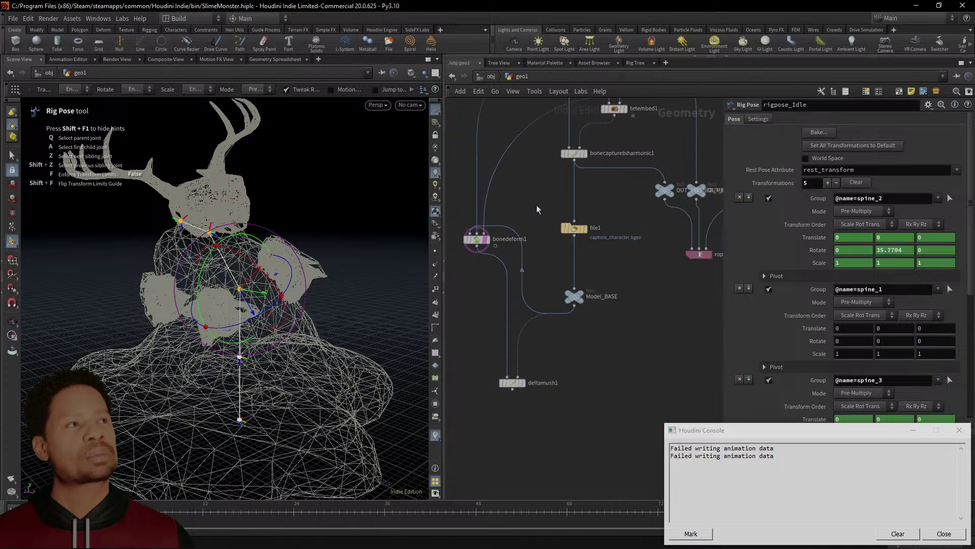
{"action": "middle_click_drag", "start_coordinate": [538, 210], "coordinate": [515, 259]}
{"action": "scroll", "coordinate": [515, 259], "scroll_direction": "down", "scroll_amount": 1}
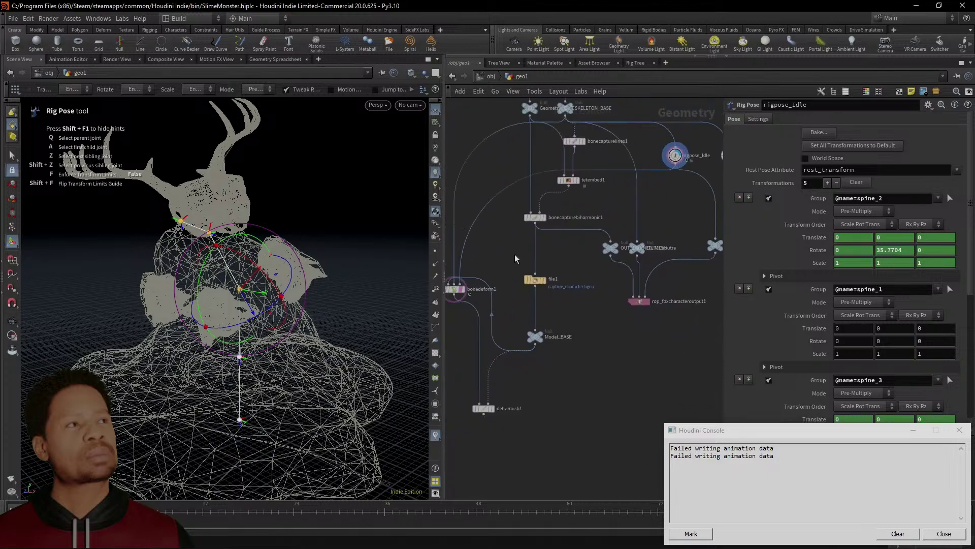
Connect rigpose1 to bonedeform1's third input in place of rigpose_Idle, and select and display rigpose1
{"action": "scroll", "coordinate": [543, 249], "scroll_direction": "down", "scroll_amount": 1}
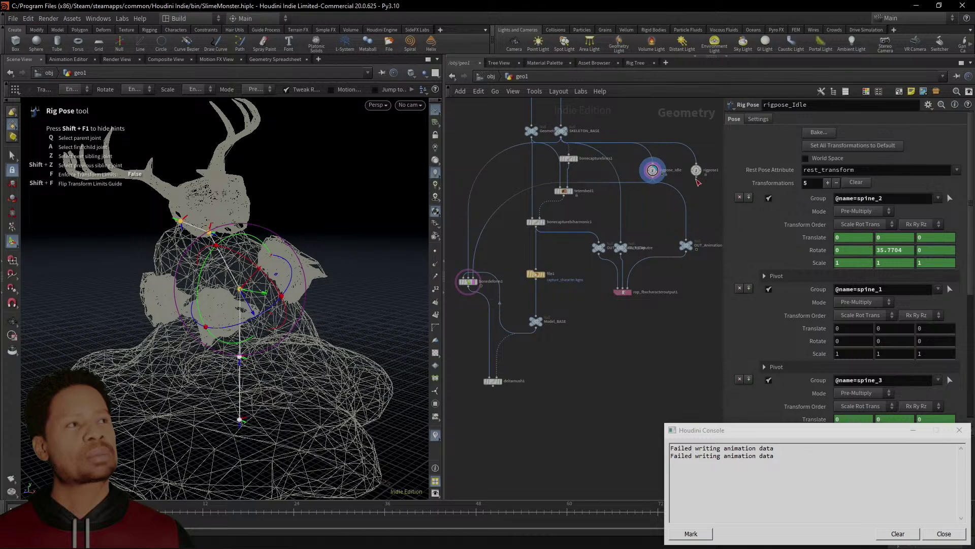
{"action": "left_click", "coordinate": [475, 280]}
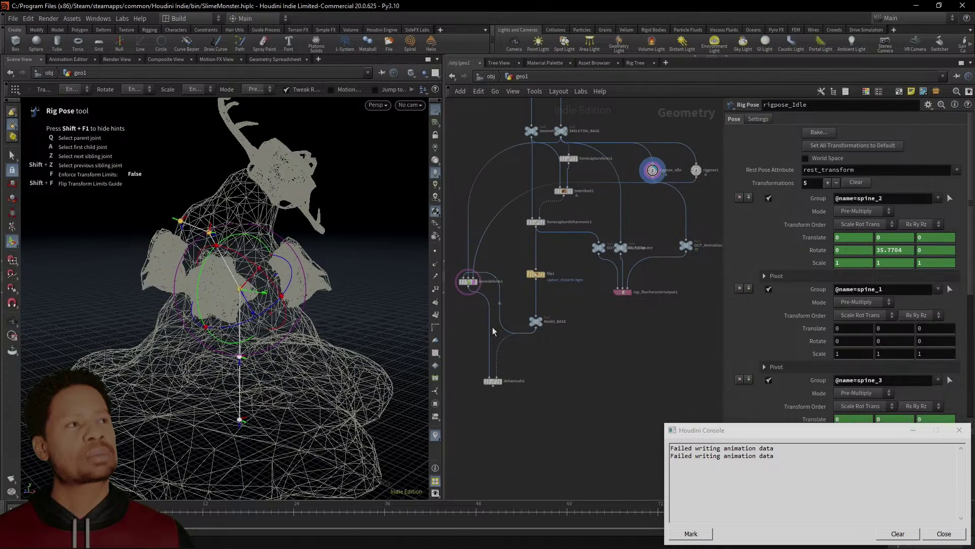
{"action": "left_click", "coordinate": [697, 171]}
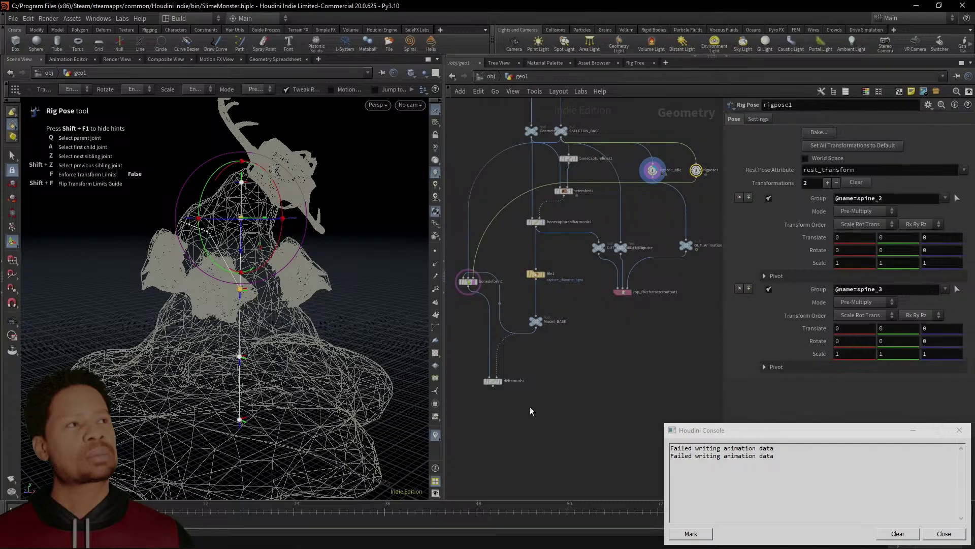
{"action": "left_click_drag", "start_coordinate": [249, 358], "coordinate": [275, 336], "text": "alt"}
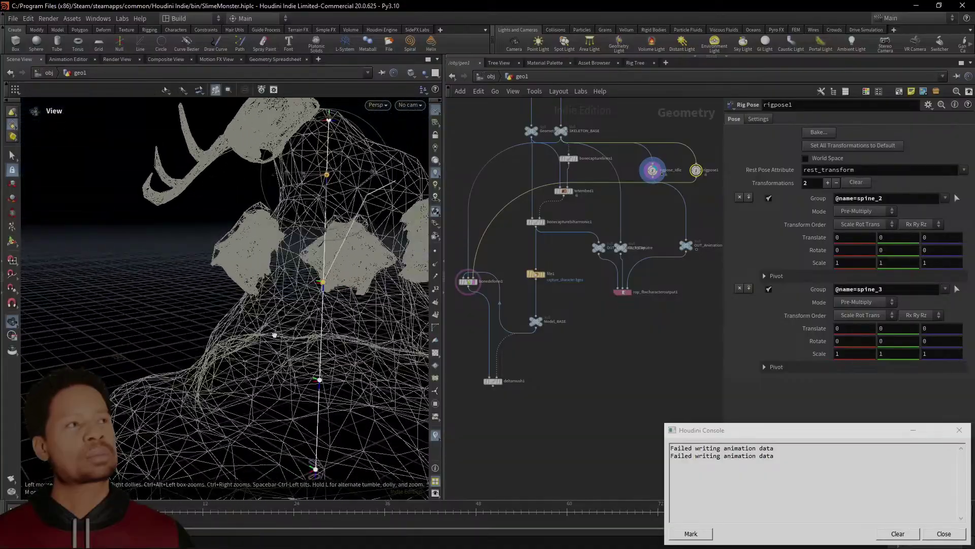
{"action": "left_click", "coordinate": [696, 170]}
Select the upper spine joints of the slime and add spine_4 to rigpose1's transformations
{"action": "left_click_drag", "start_coordinate": [323, 349], "coordinate": [344, 328]}
{"action": "left_click", "coordinate": [370, 285]}
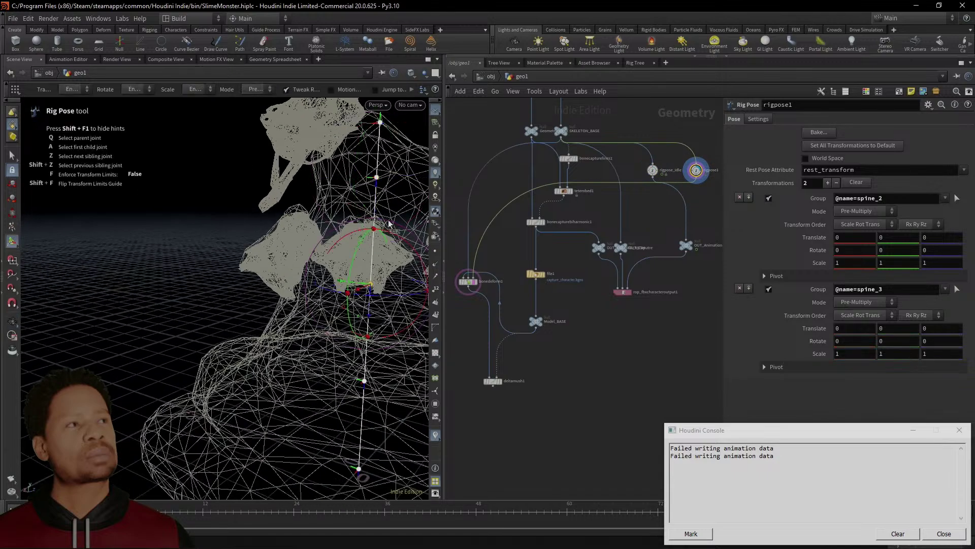
{"action": "left_click", "coordinate": [377, 186]}
{"action": "left_click_drag", "start_coordinate": [377, 187], "coordinate": [319, 270]}
{"action": "key", "text": "ctrl+z"}
{"action": "key", "text": "Escape"}
{"action": "key", "text": "Return"}
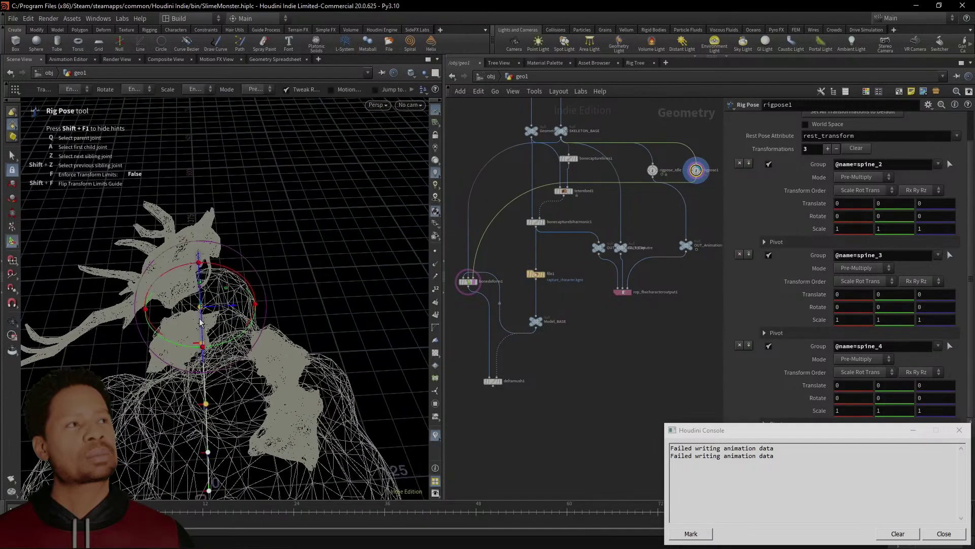
Try rotating the spine_2 and spine_3 joints together to 38.2685 about X and undo it
{"action": "left_click_drag", "start_coordinate": [202, 325], "coordinate": [182, 306]}
{"action": "key", "text": "ctrl+z"}
{"action": "key", "text": "Escape"}
{"action": "key", "text": "Return"}
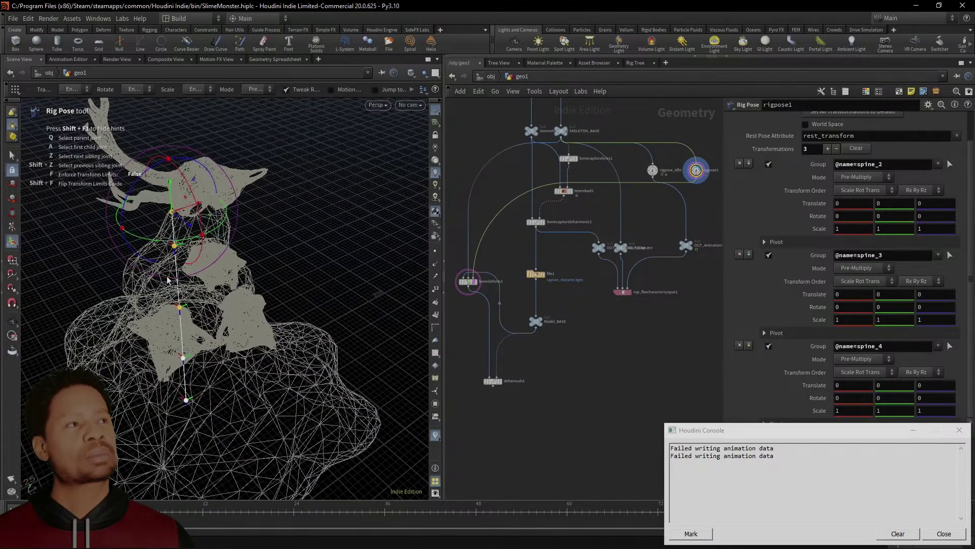
{"action": "key", "text": "q"}
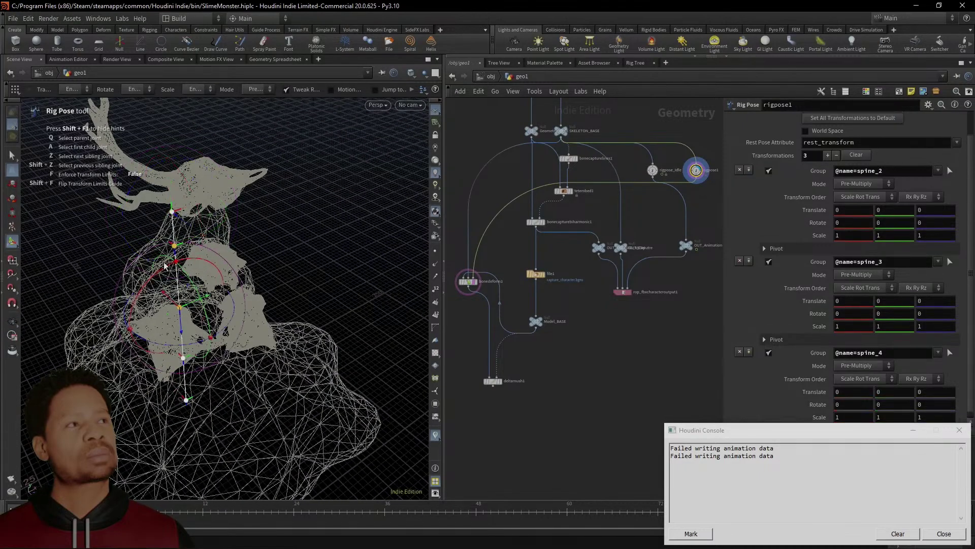
{"action": "left_click_drag", "start_coordinate": [196, 251], "coordinate": [197, 257]}
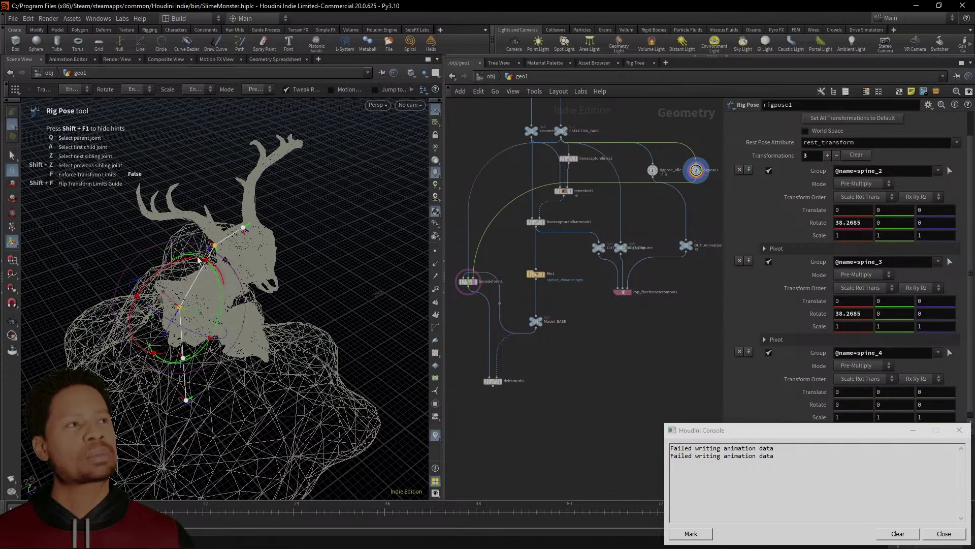
{"action": "key", "text": "ctrl+z"}
Add spine_1 to rigpose1, rotate spine_2 and spine_3 to about 31.68 about X, and close the console
{"action": "left_click", "coordinate": [184, 358]}
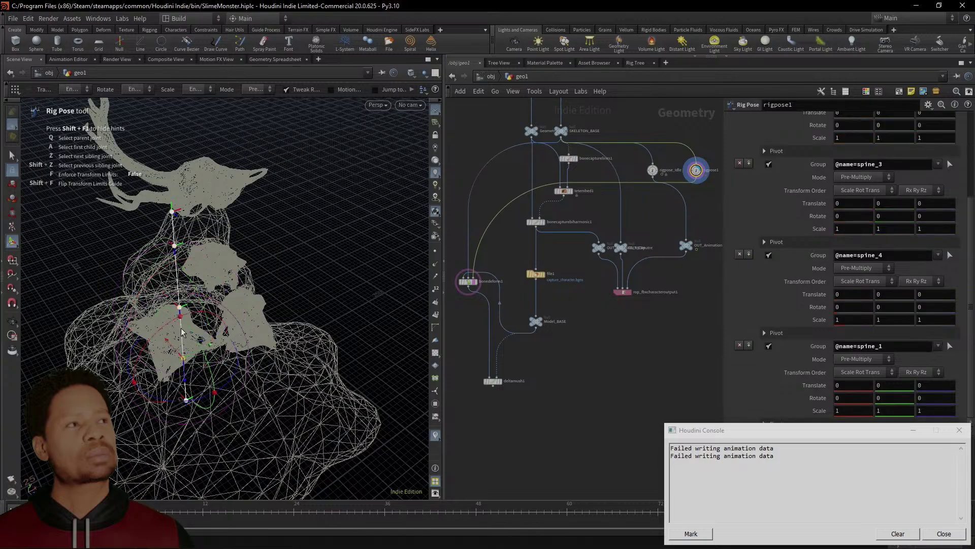
{"action": "left_click", "coordinate": [175, 246]}
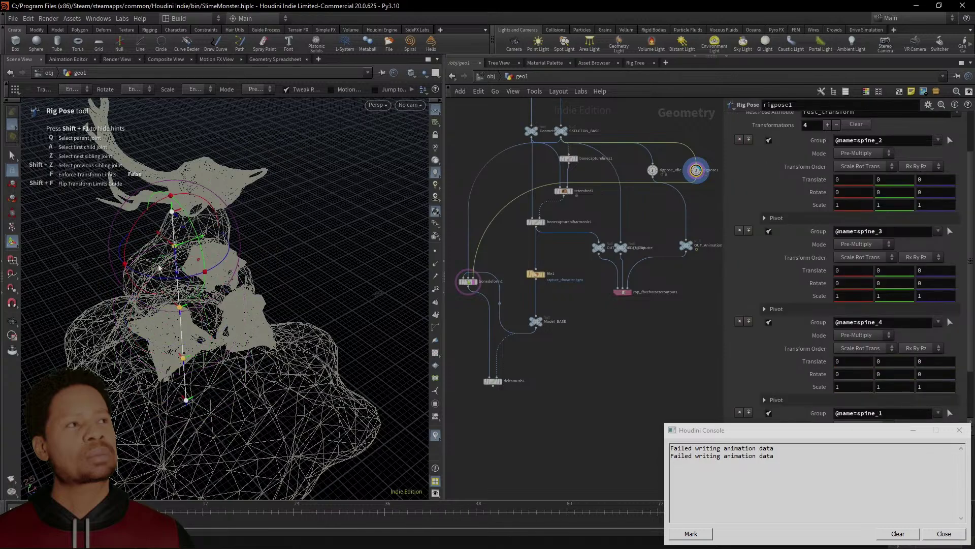
{"action": "mouse_move", "coordinate": [124, 251]}
{"action": "left_mouse_down"}
{"action": "mouse_move", "coordinate": [144, 231]}
{"action": "mouse_move", "coordinate": [140, 246]}
{"action": "left_mouse_up"}
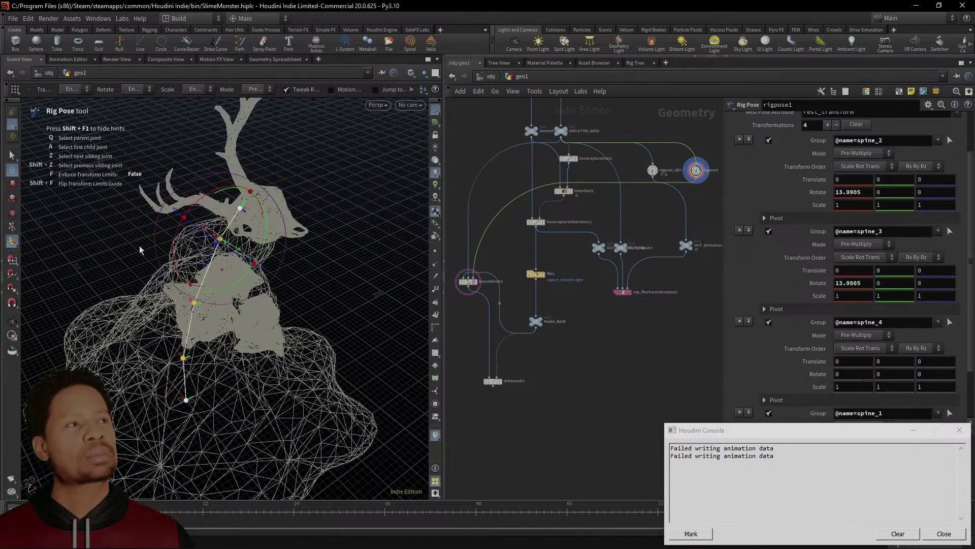
{"action": "key", "text": "ctrl+z"}
{"action": "left_click_drag", "start_coordinate": [244, 394], "coordinate": [164, 347], "text": "ctrl"}
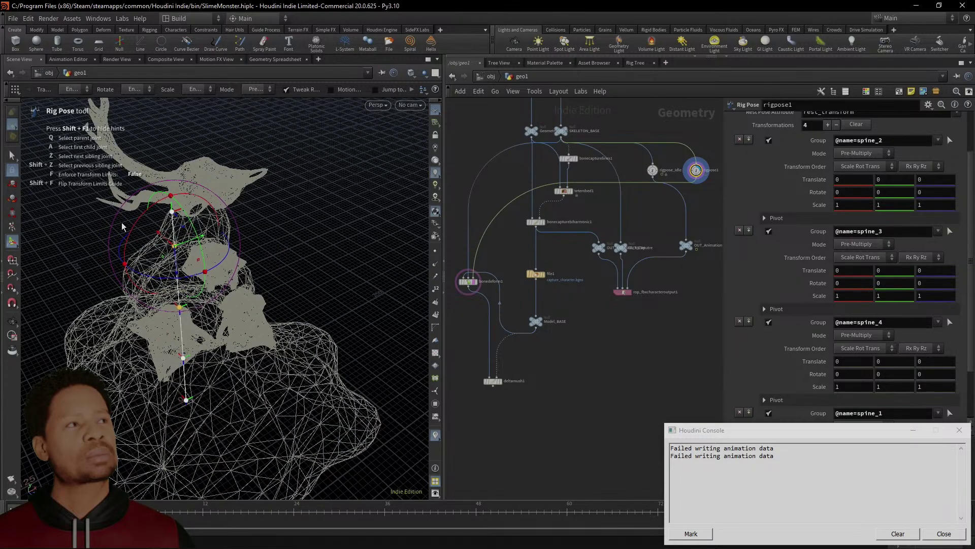
{"action": "left_click_drag", "start_coordinate": [168, 198], "coordinate": [162, 221]}
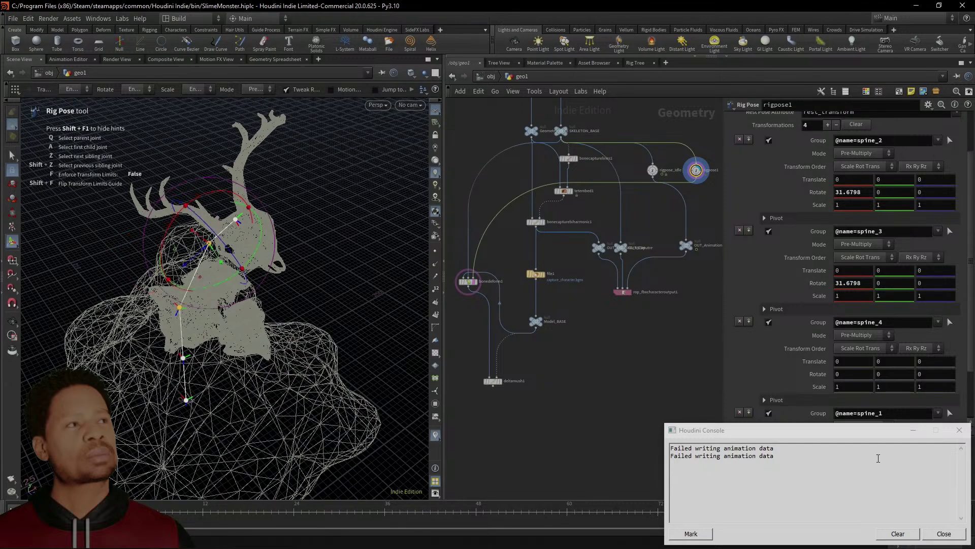
{"action": "left_click", "coordinate": [944, 533]}
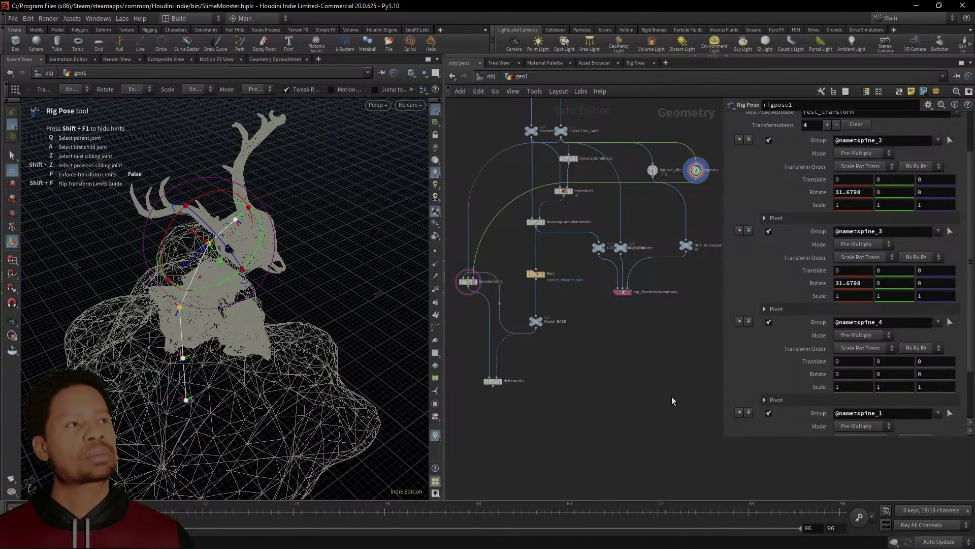
Keyframe the bent spine_2 and spine_3 pose at frame 1 and move to frame 12
{"action": "middle_click_drag", "start_coordinate": [672, 401], "coordinate": [642, 394]}
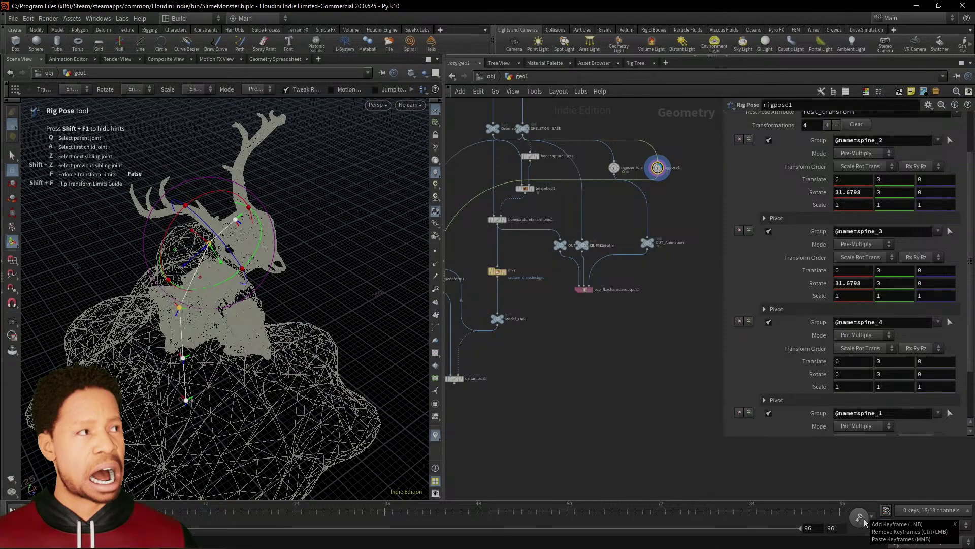
{"action": "left_click", "coordinate": [874, 522]}
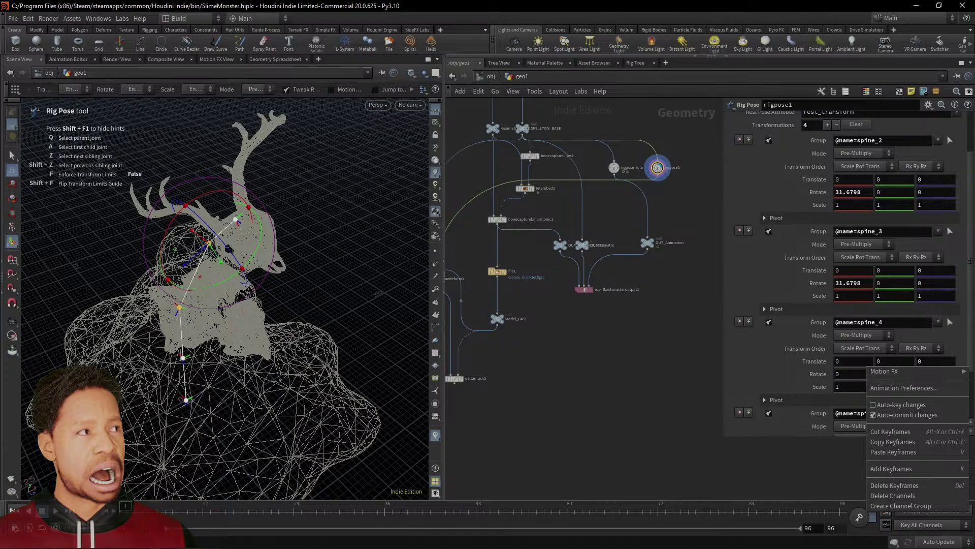
{"action": "left_click", "coordinate": [864, 533]}
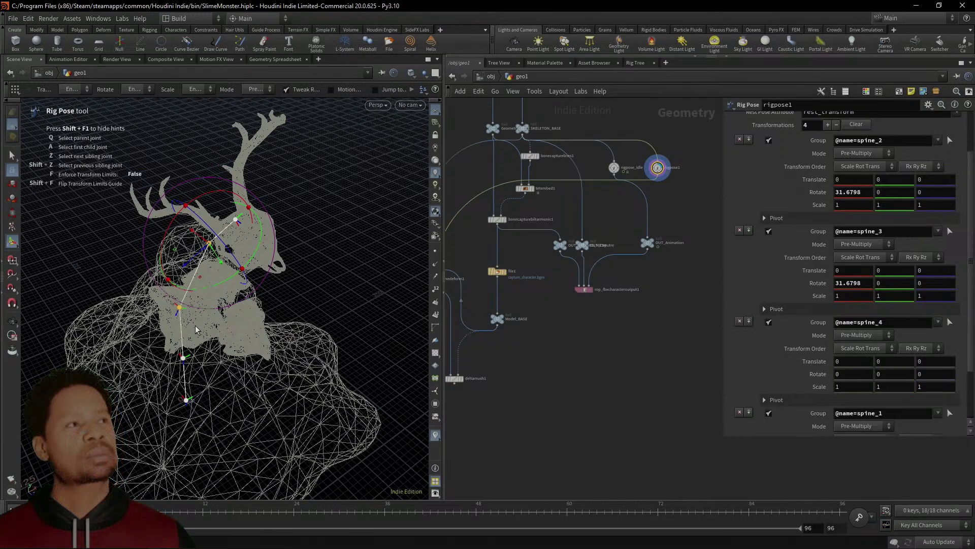
{"action": "key", "text": "k"}
{"action": "left_click_drag", "start_coordinate": [153, 507], "coordinate": [209, 499]}
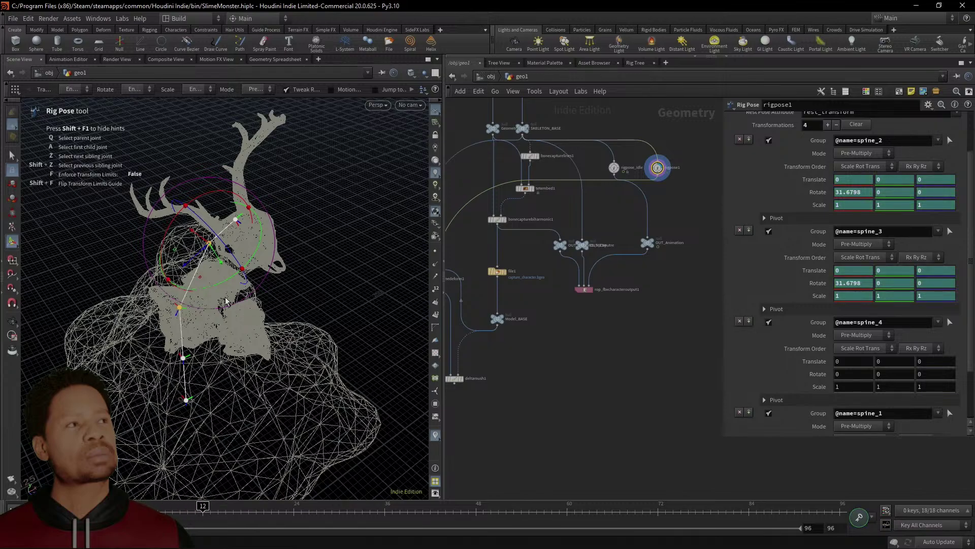
Rotate the spine_1 joint to 19.3152 about X and keyframe it
{"action": "mouse_move", "coordinate": [179, 222]}
{"action": "left_mouse_down"}
{"action": "mouse_move", "coordinate": [134, 175]}
{"action": "mouse_move", "coordinate": [160, 231]}
{"action": "mouse_move", "coordinate": [136, 175]}
{"action": "mouse_move", "coordinate": [169, 221]}
{"action": "left_mouse_up"}
{"action": "key", "text": "ctrl+z"}
{"action": "left_click", "coordinate": [184, 359]}
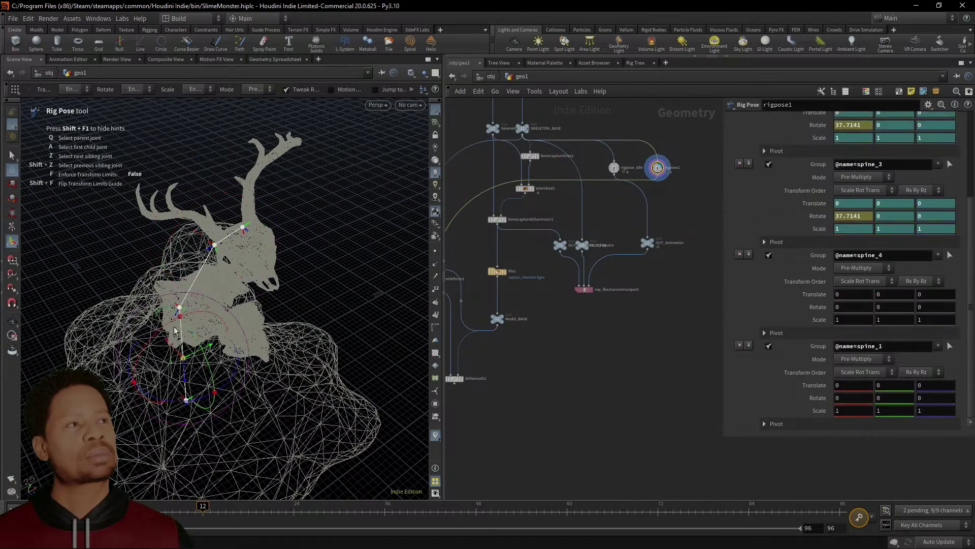
{"action": "mouse_move", "coordinate": [163, 330]}
{"action": "left_mouse_down"}
{"action": "mouse_move", "coordinate": [153, 340]}
{"action": "mouse_move", "coordinate": [169, 328]}
{"action": "left_mouse_up"}
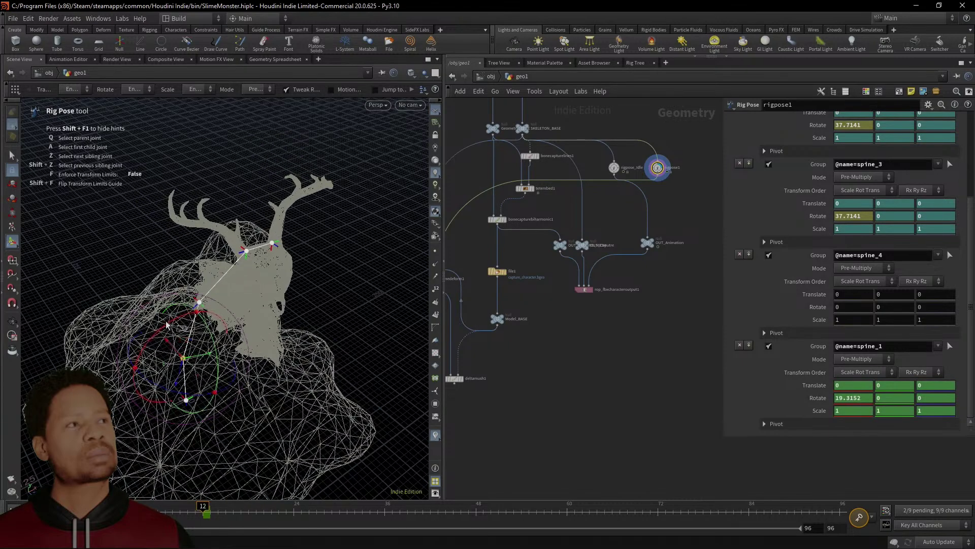
{"action": "left_click", "coordinate": [204, 504]}
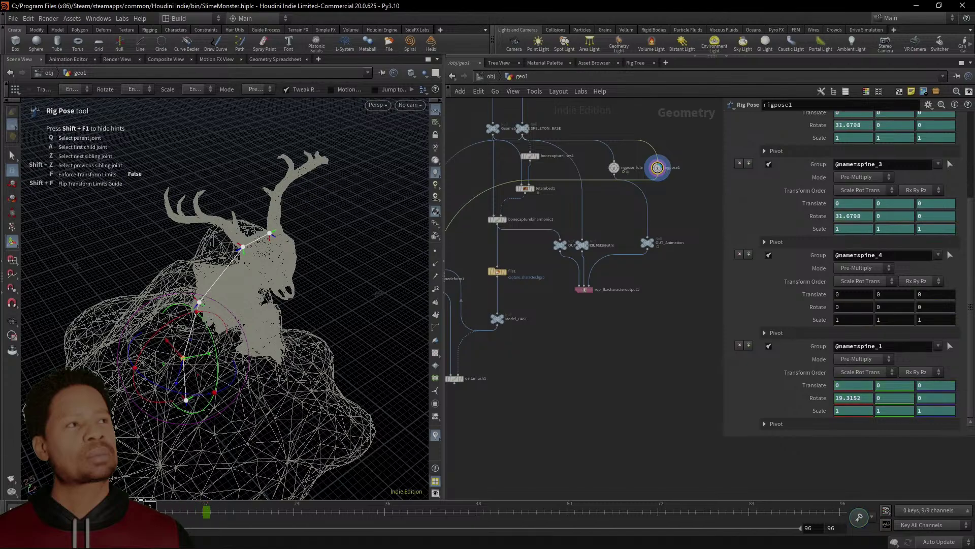
{"action": "key", "text": "k"}
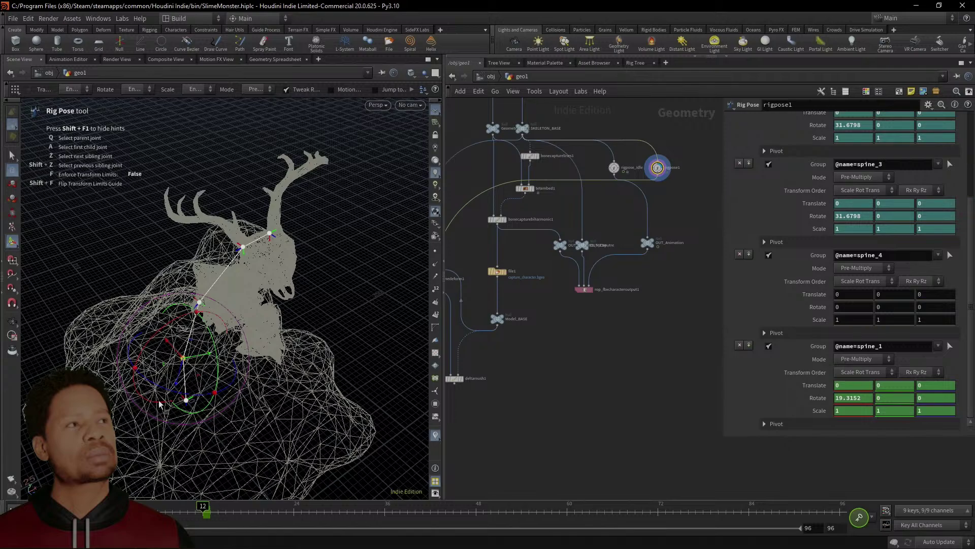
Rotate spine_1 to 36.4141 about X and keyframe it at frame 12
{"action": "left_click_drag", "start_coordinate": [154, 337], "coordinate": [175, 343]}
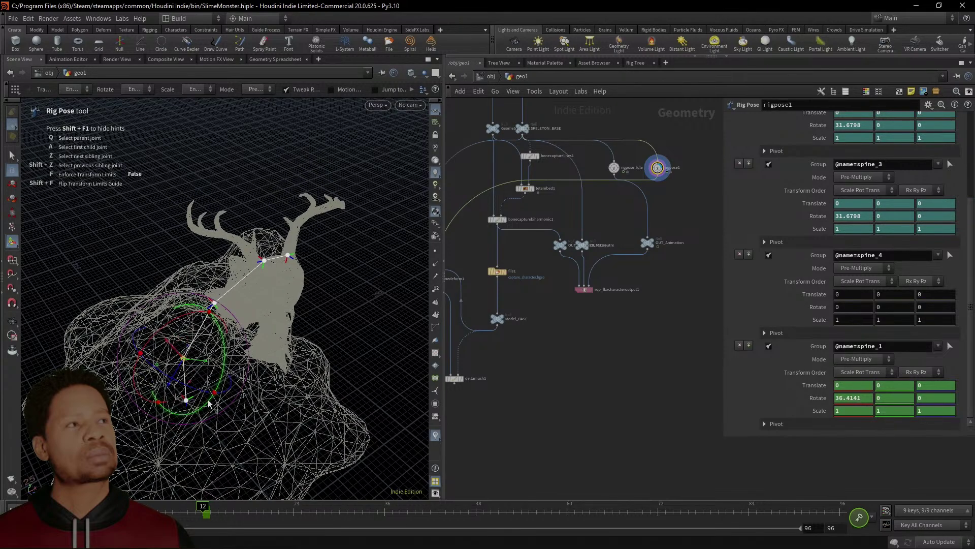
{"action": "left_click_drag", "start_coordinate": [215, 401], "coordinate": [235, 415], "text": "alt"}
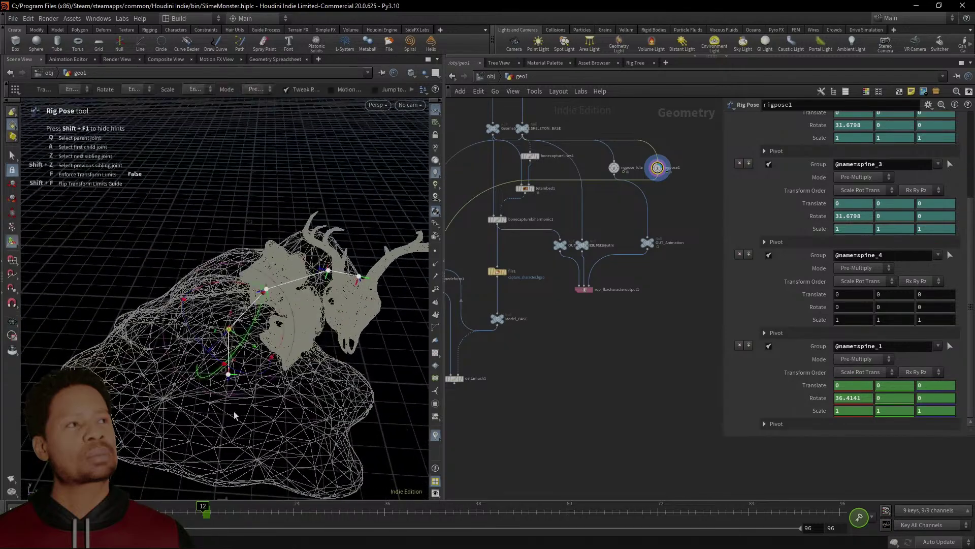
{"action": "left_click", "coordinate": [205, 506]}
{"action": "key", "text": "ctrl+z"}
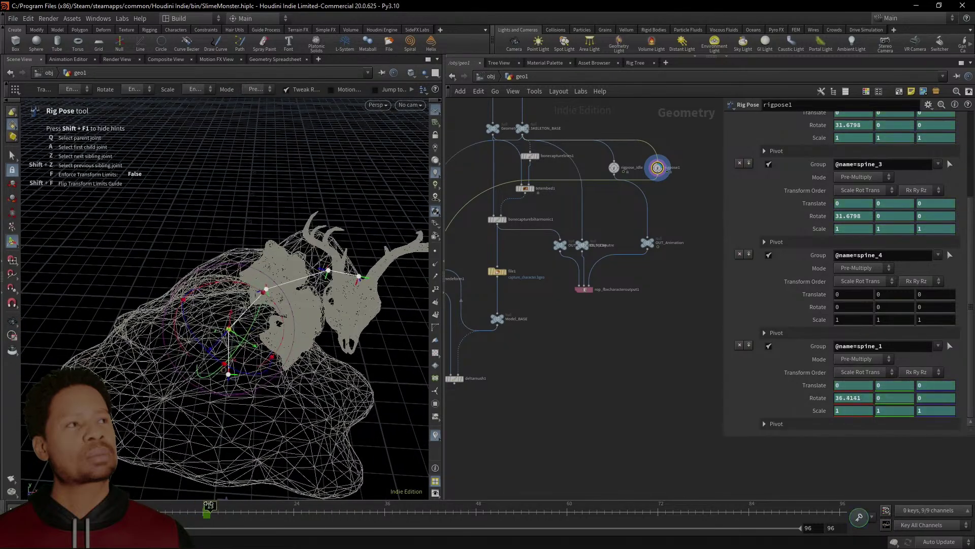
{"action": "key", "text": "k"}
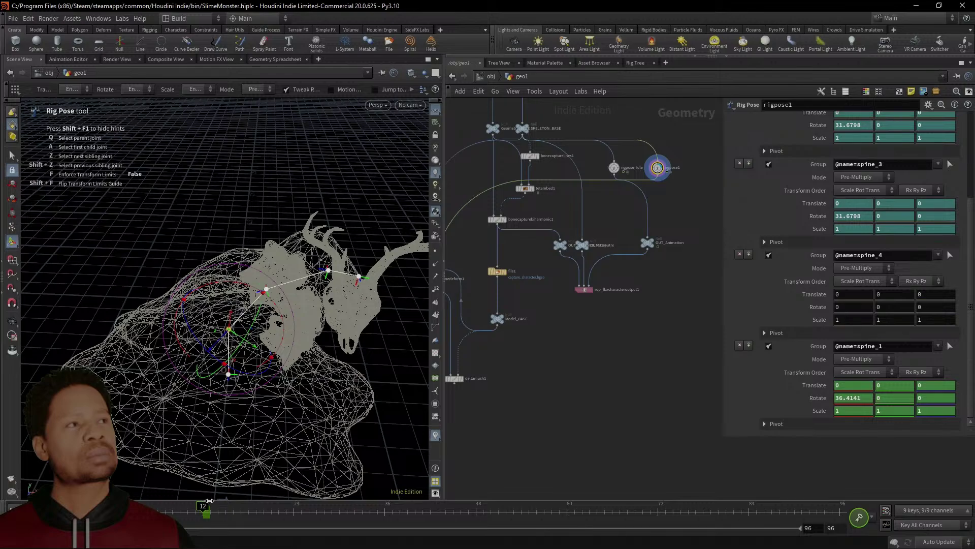
Move to frame 23, rotate spine_1 back to about -1.504 about X, and keyframe it
{"action": "left_click_drag", "start_coordinate": [209, 500], "coordinate": [286, 506]}
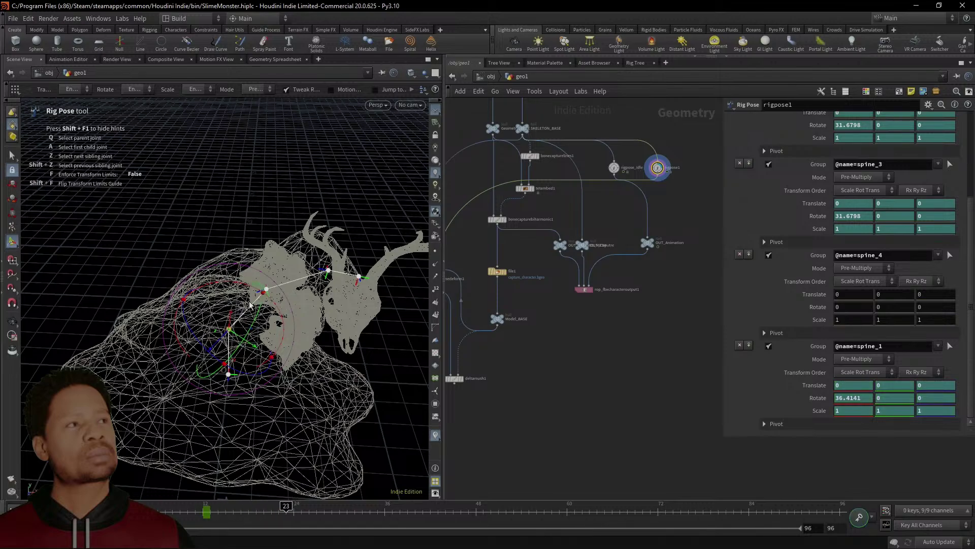
{"action": "left_click_drag", "start_coordinate": [257, 293], "coordinate": [202, 285]}
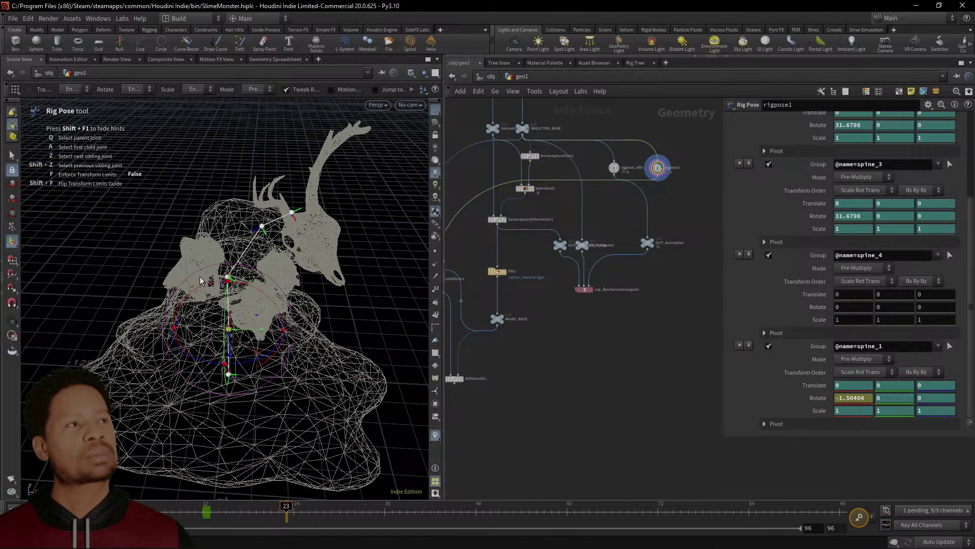
{"action": "key", "text": "k"}
Try rotating spine_3 to 6.84311 about X at frame 23 and undo it
{"action": "left_click", "coordinate": [259, 225]}
{"action": "left_click_drag", "start_coordinate": [281, 176], "coordinate": [240, 181]}
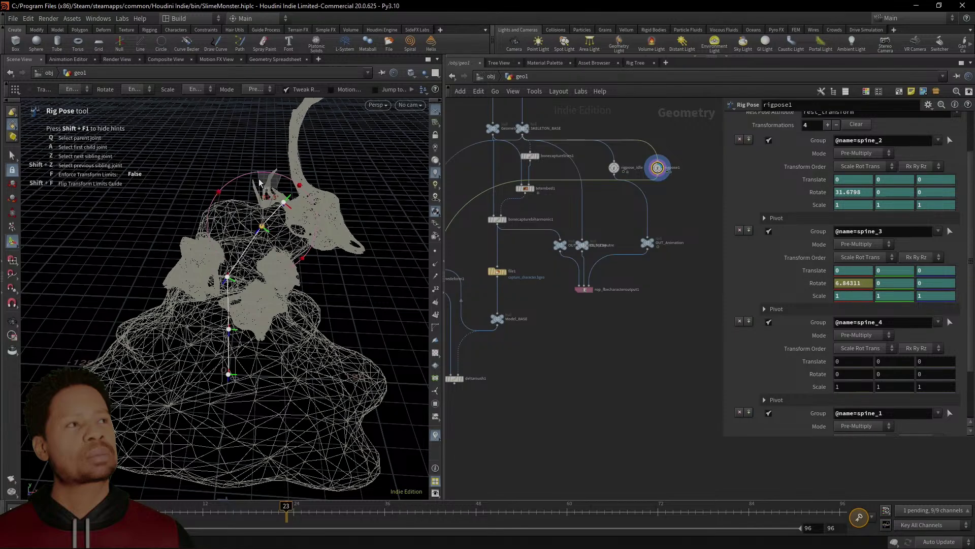
{"action": "key", "text": "ctrl+z"}
Rotate spine_2 to 14.4483 and spine_1 to -7.68597 about X at frame 23
{"action": "left_click", "coordinate": [227, 277]}
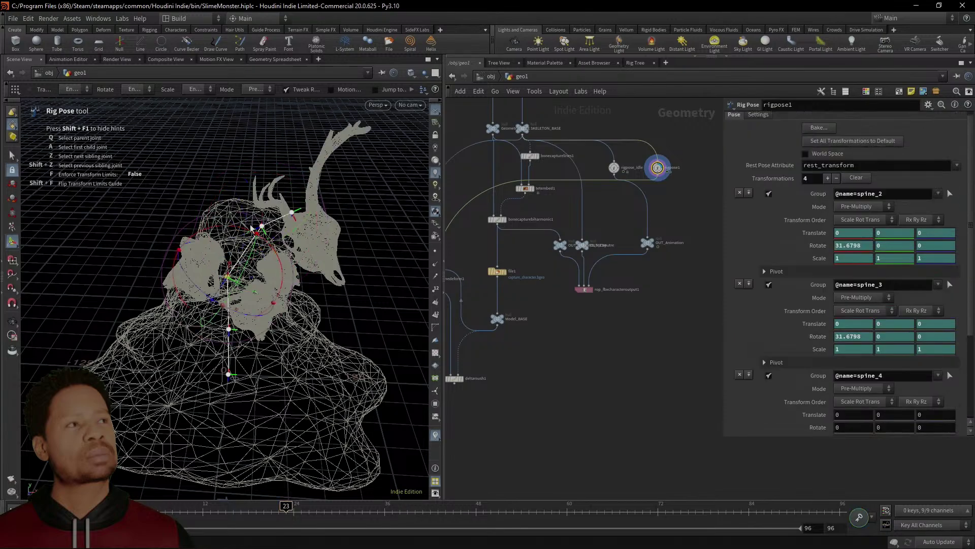
{"action": "mouse_move", "coordinate": [245, 230]}
{"action": "left_mouse_down"}
{"action": "mouse_move", "coordinate": [223, 227]}
{"action": "mouse_move", "coordinate": [260, 240]}
{"action": "left_mouse_up"}
{"action": "left_click", "coordinate": [230, 330]}
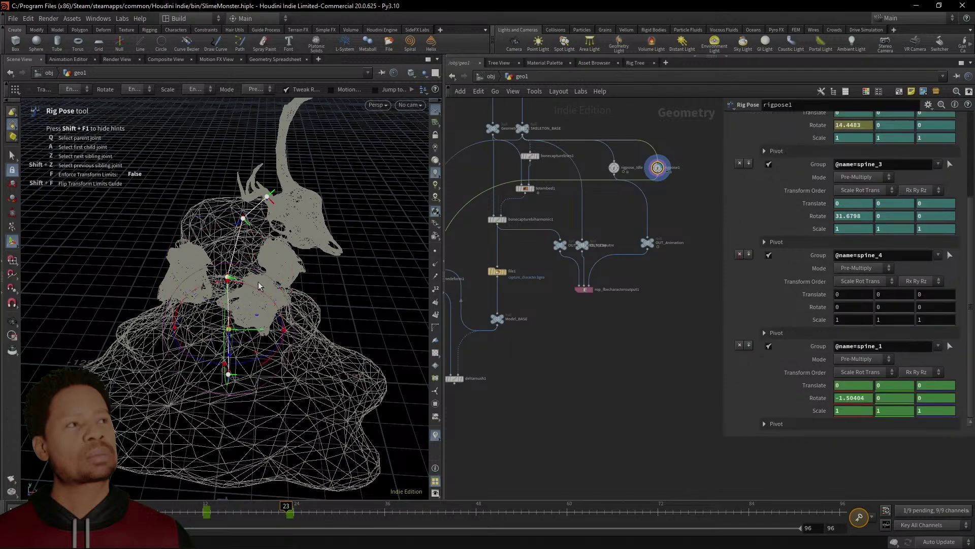
{"action": "left_click_drag", "start_coordinate": [255, 293], "coordinate": [251, 292]}
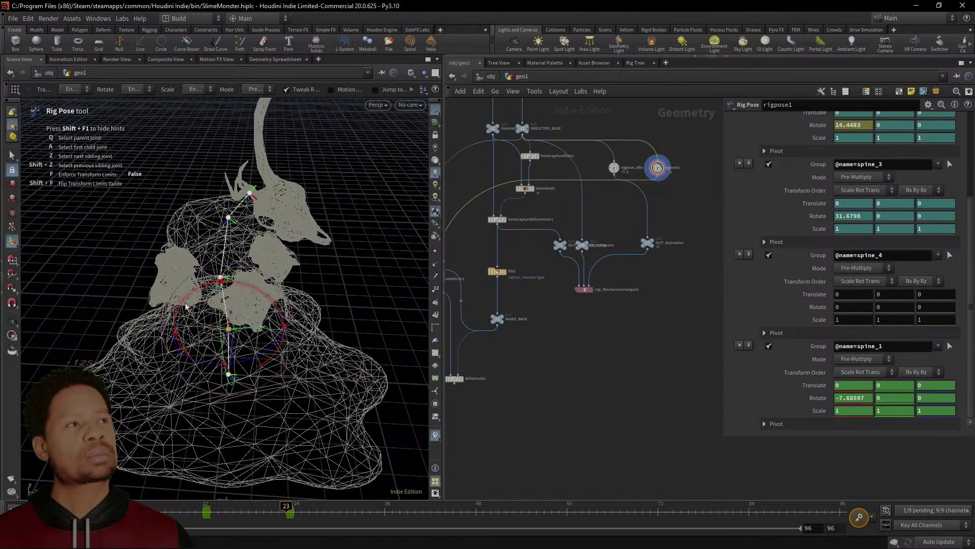
{"action": "left_click_drag", "start_coordinate": [223, 283], "coordinate": [226, 283]}
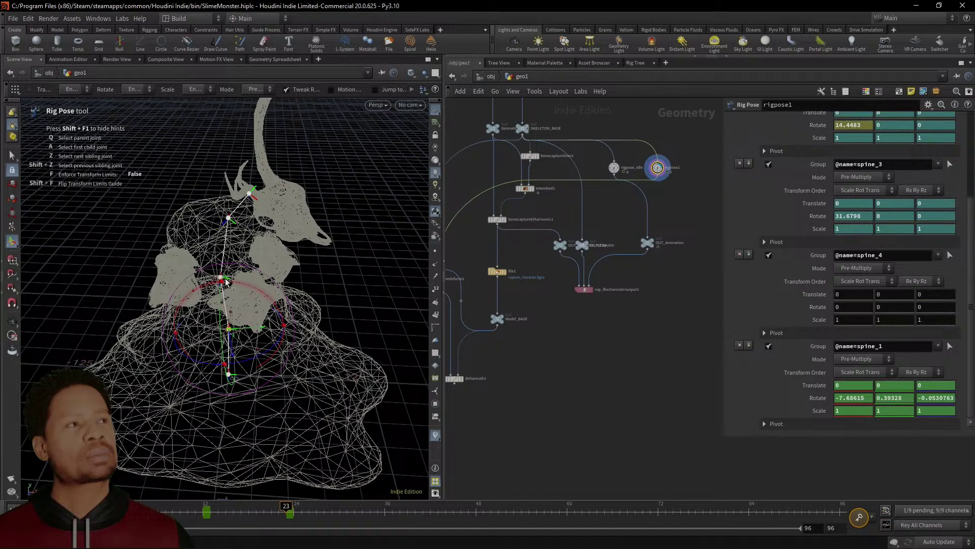
{"action": "key", "text": "ctrl+z"}
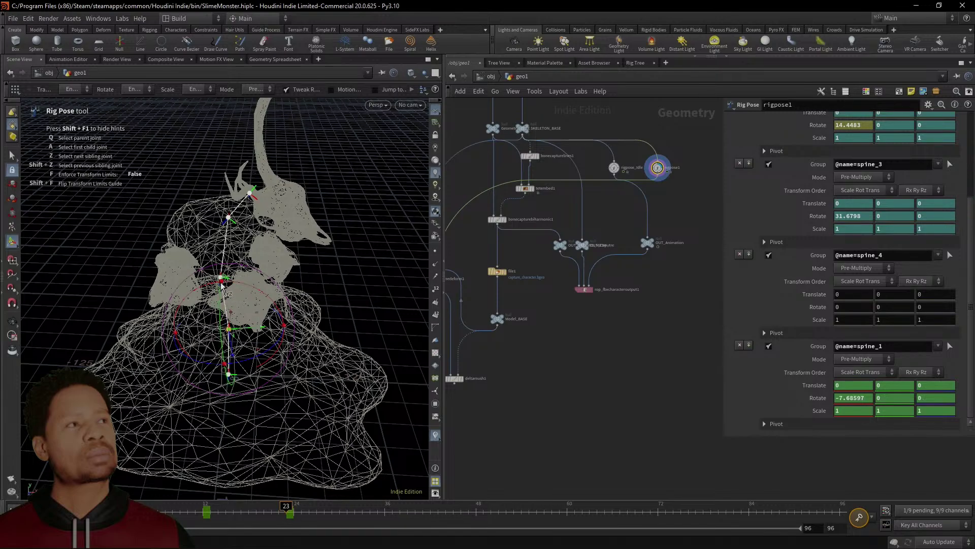
Rotate spine_2 to 17.2004 and spine_3 to 23.0043 about X and keyframe them at frame 23
{"action": "key", "text": "Escape"}
{"action": "left_click_drag", "start_coordinate": [229, 290], "coordinate": [249, 297]}
{"action": "key", "text": "Return"}
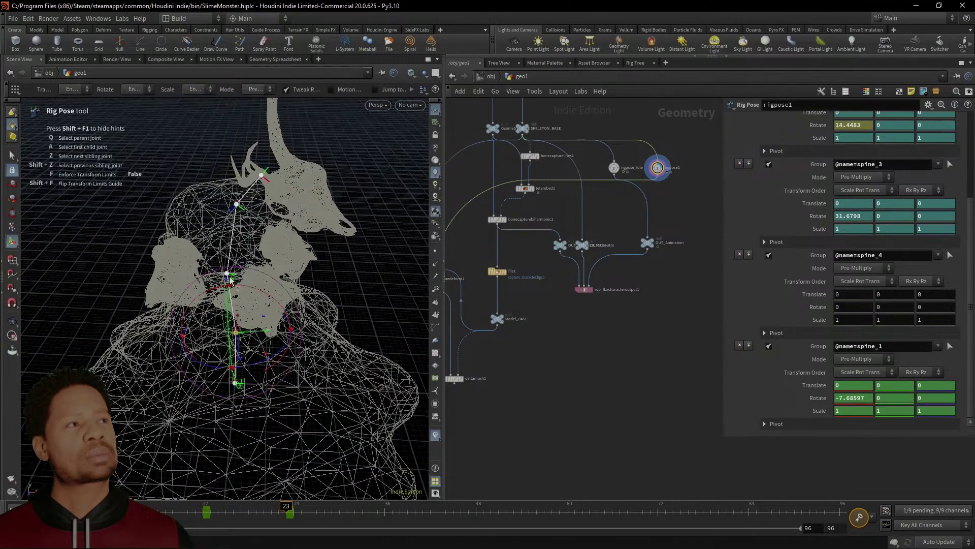
{"action": "left_click", "coordinate": [227, 275]}
{"action": "left_click_drag", "start_coordinate": [272, 257], "coordinate": [250, 234]}
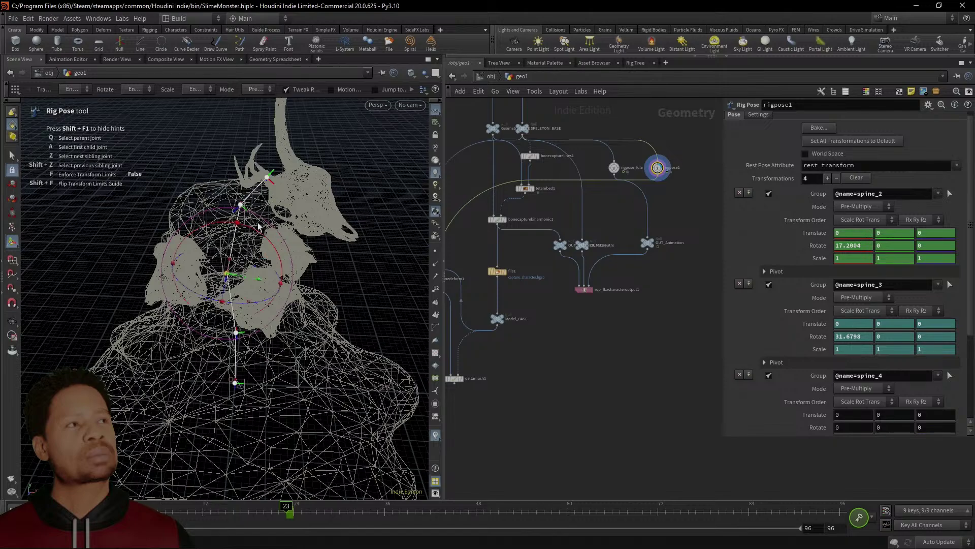
{"action": "left_click", "coordinate": [241, 205]}
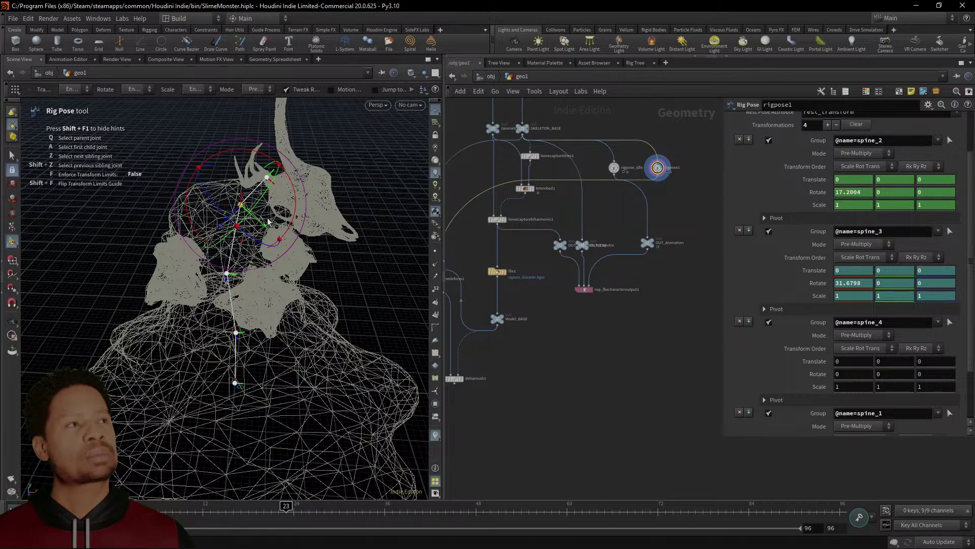
{"action": "left_click_drag", "start_coordinate": [260, 161], "coordinate": [252, 153]}
{"action": "key", "text": "k"}
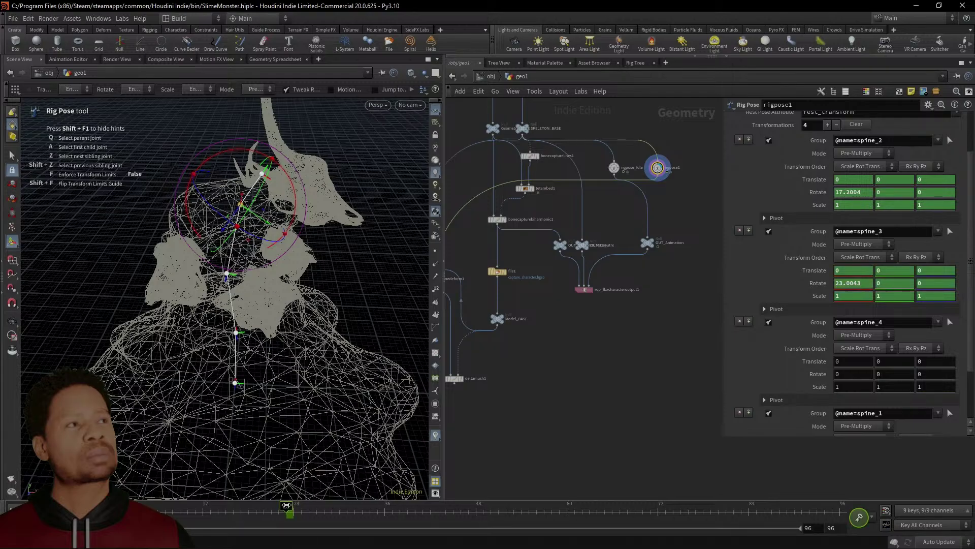
Return to frame 1 and select the spine_1 to spine_4 joints together
{"action": "left_click_drag", "start_coordinate": [287, 505], "coordinate": [298, 478]}
{"action": "left_click_drag", "start_coordinate": [261, 174], "coordinate": [361, 234]}
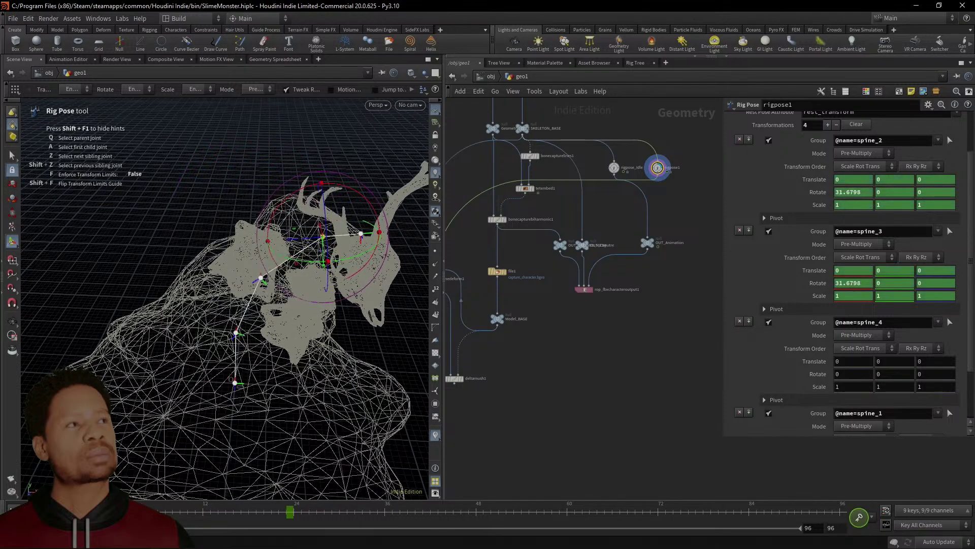
{"action": "right_click", "coordinate": [123, 164]}
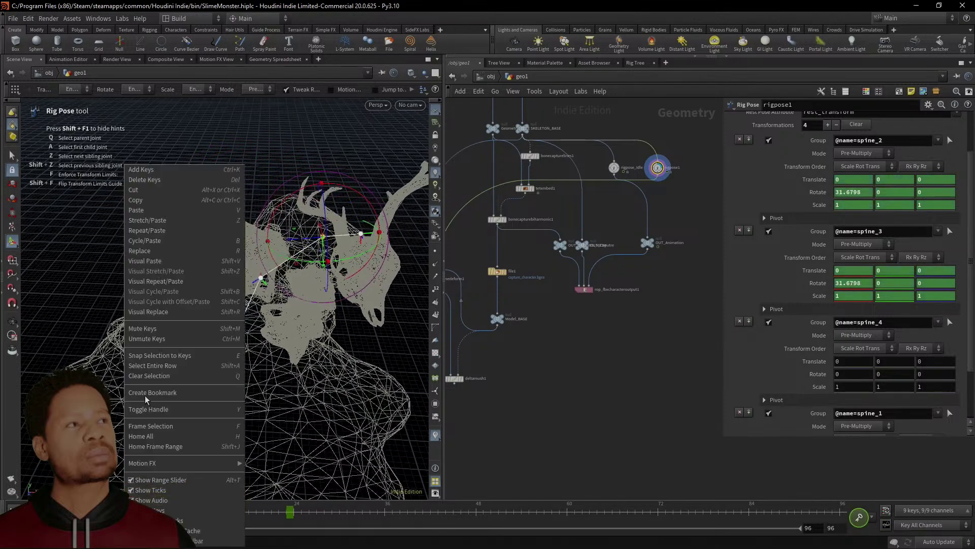
{"action": "left_click", "coordinate": [373, 374]}
{"action": "left_click_drag", "start_coordinate": [394, 367], "coordinate": [180, 153]}
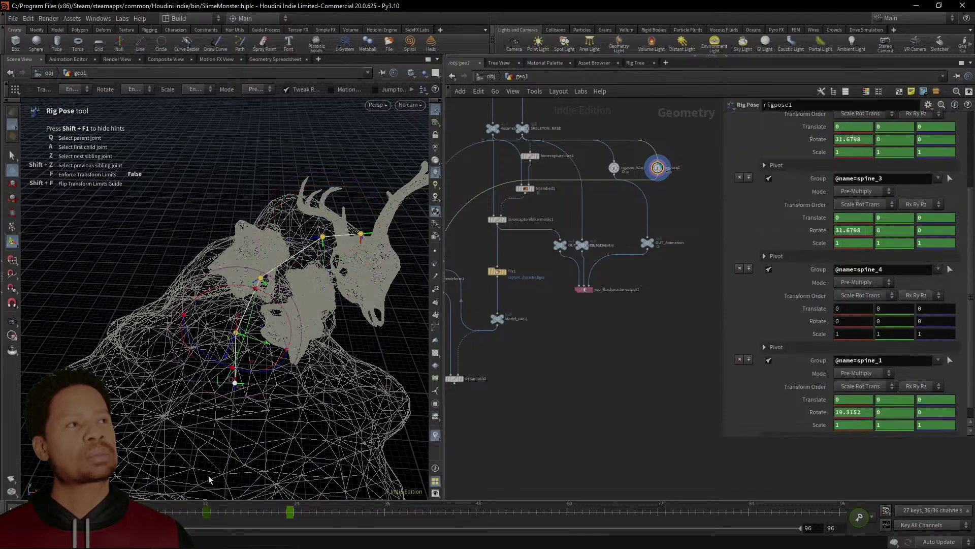
Try to copy the first frame's keys of the selected spine joints and paste them at frame 36
{"action": "left_click_drag", "start_coordinate": [290, 508], "coordinate": [343, 504]}
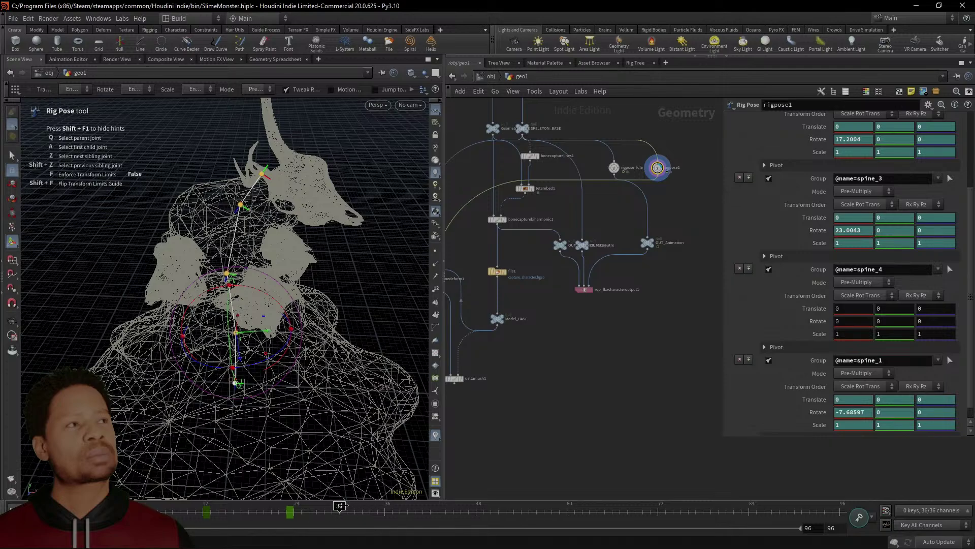
{"action": "left_click_drag", "start_coordinate": [341, 505], "coordinate": [390, 495]}
{"action": "right_click", "coordinate": [125, 509]}
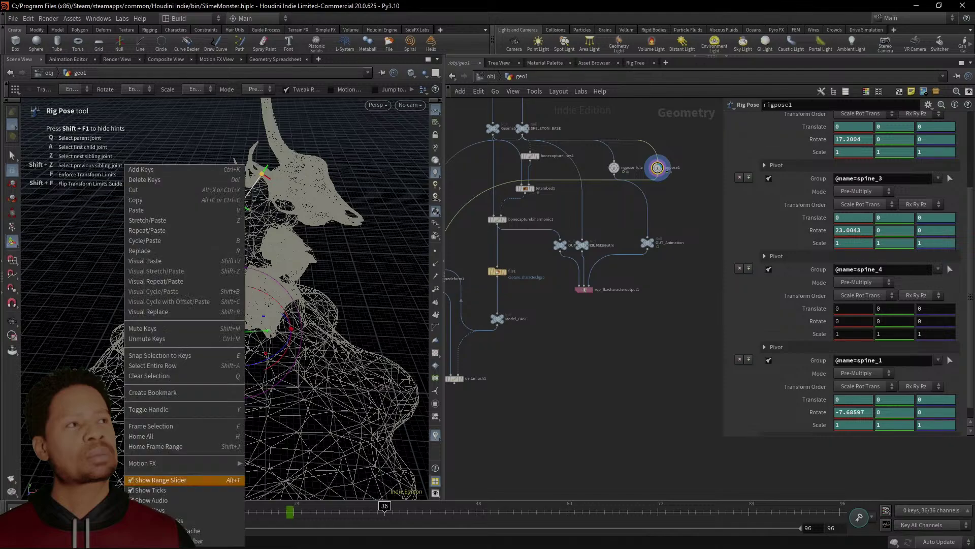
{"action": "left_click", "coordinate": [154, 199]}
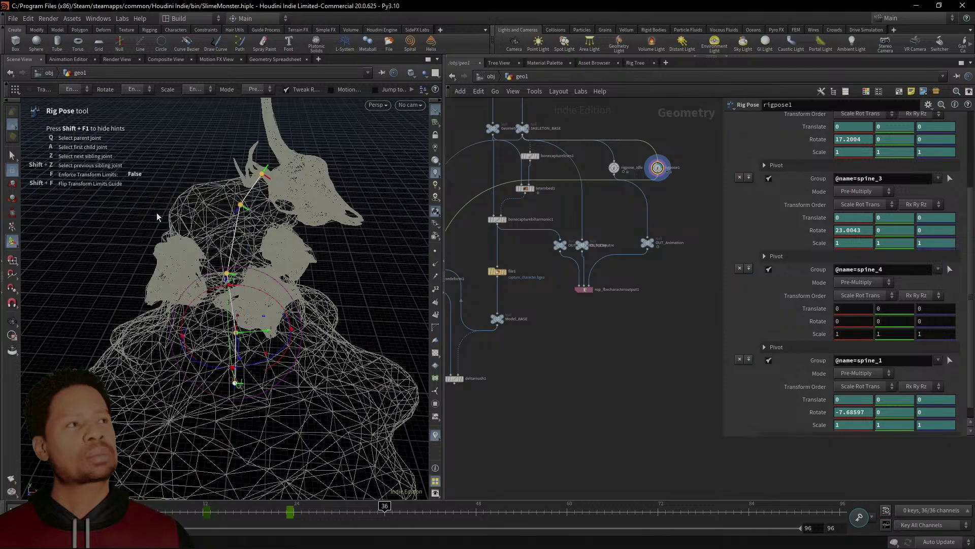
{"action": "right_click", "coordinate": [387, 519]}
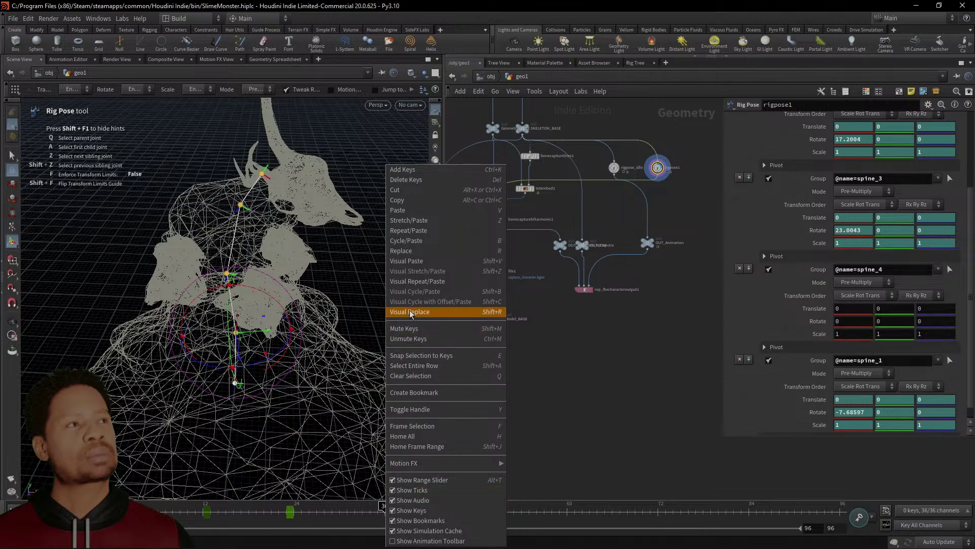
{"action": "left_click", "coordinate": [426, 214]}
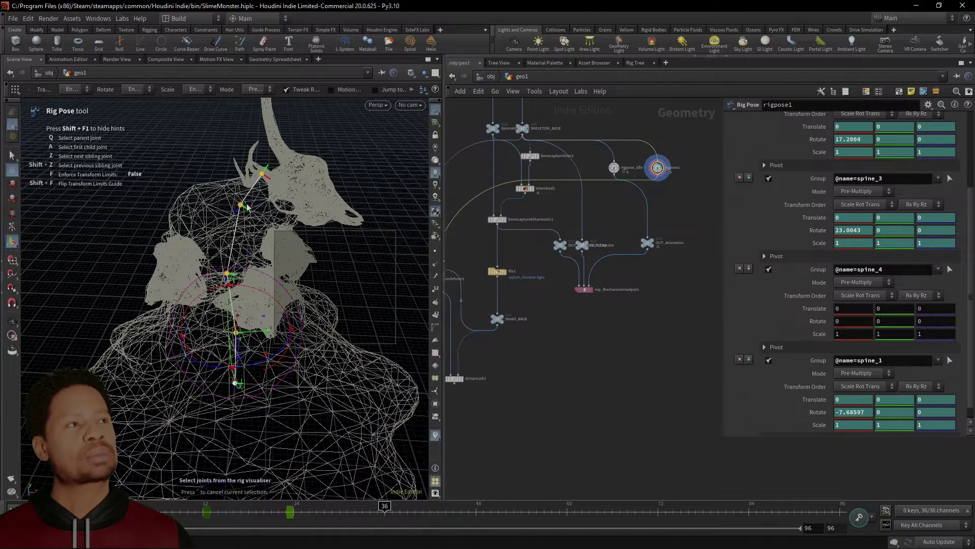
{"action": "right_click", "coordinate": [125, 165]}
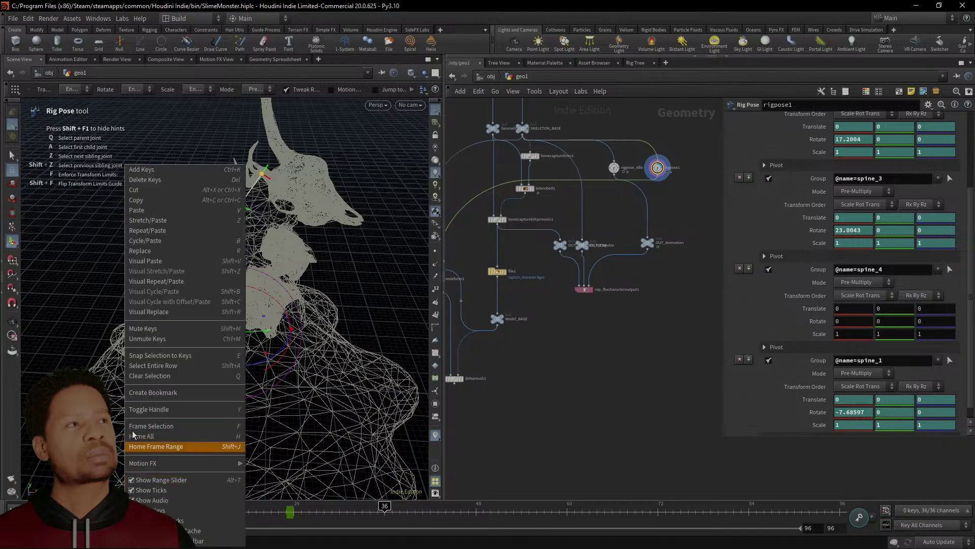
{"action": "left_click", "coordinate": [167, 203]}
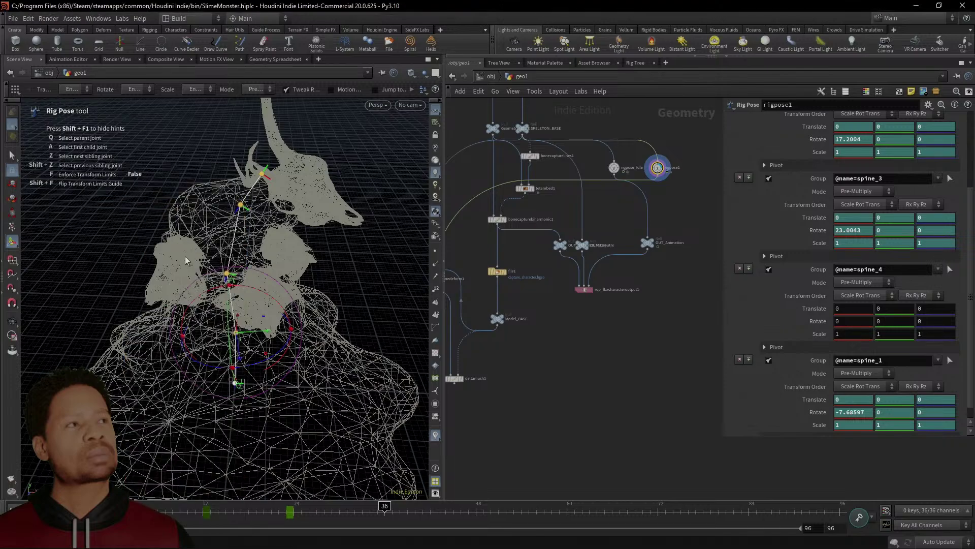
{"action": "right_click", "coordinate": [386, 485]}
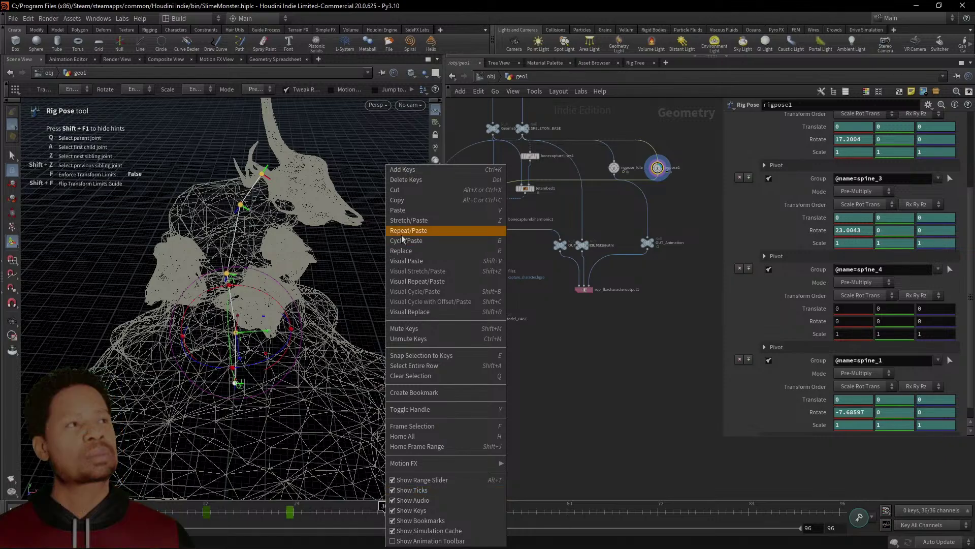
{"action": "left_click", "coordinate": [410, 211]}
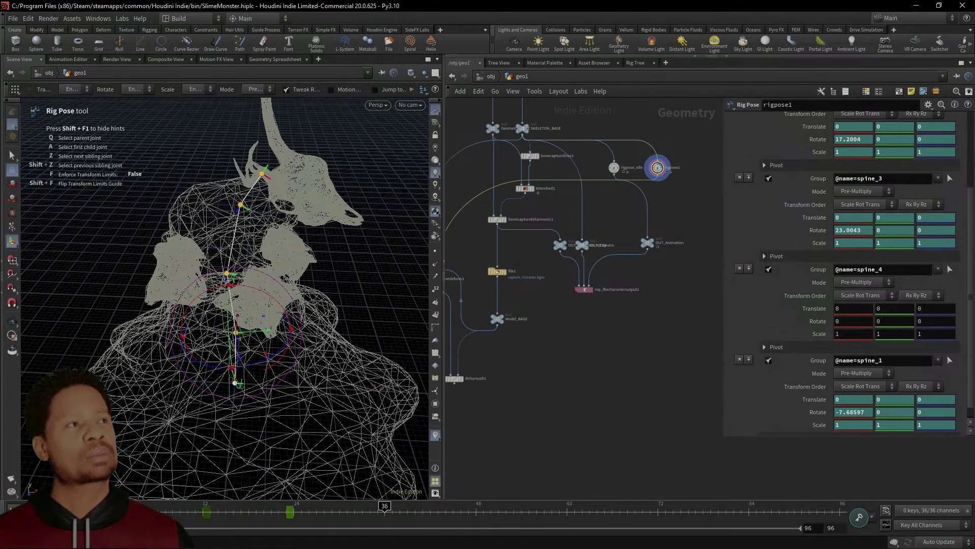
Return to frame 1 and keyframe every channel of the selected spine joints there
{"action": "key", "text": "ctrl+Up"}
{"action": "key", "text": "Up"}
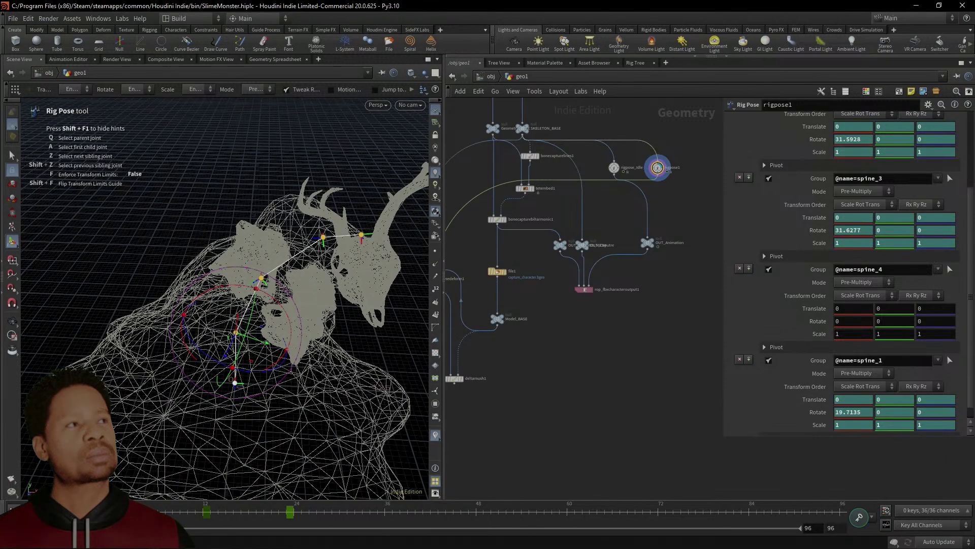
{"action": "key", "text": "Left"}
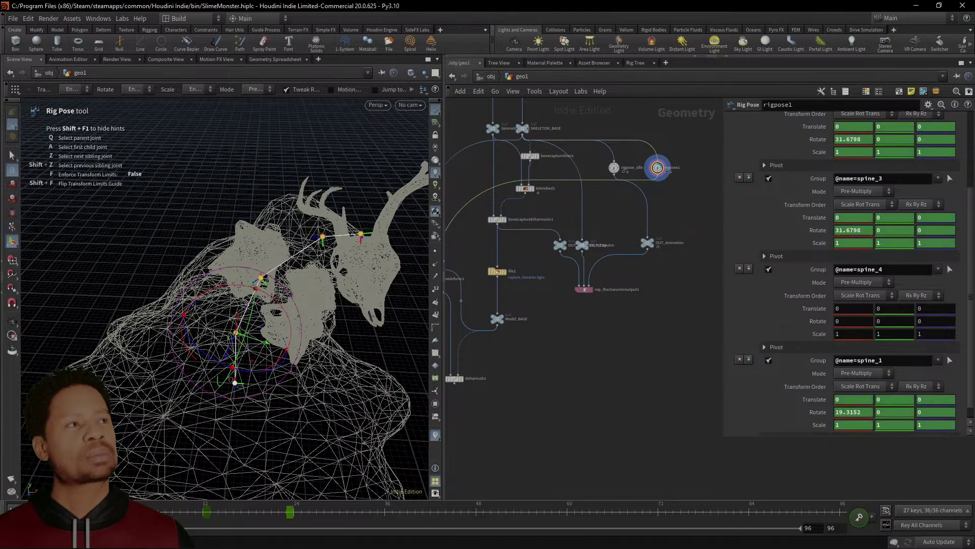
{"action": "right_click", "coordinate": [123, 511]}
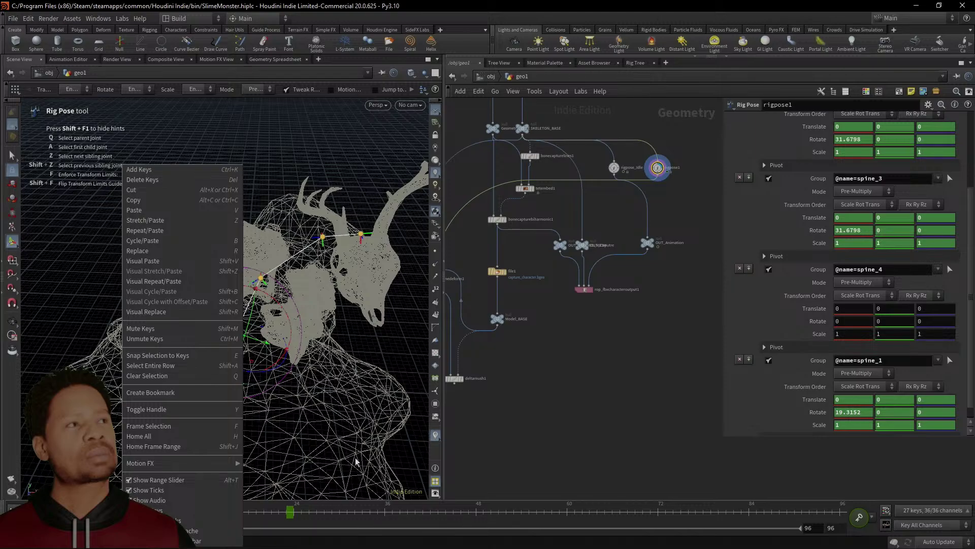
{"action": "left_click", "coordinate": [465, 445]}
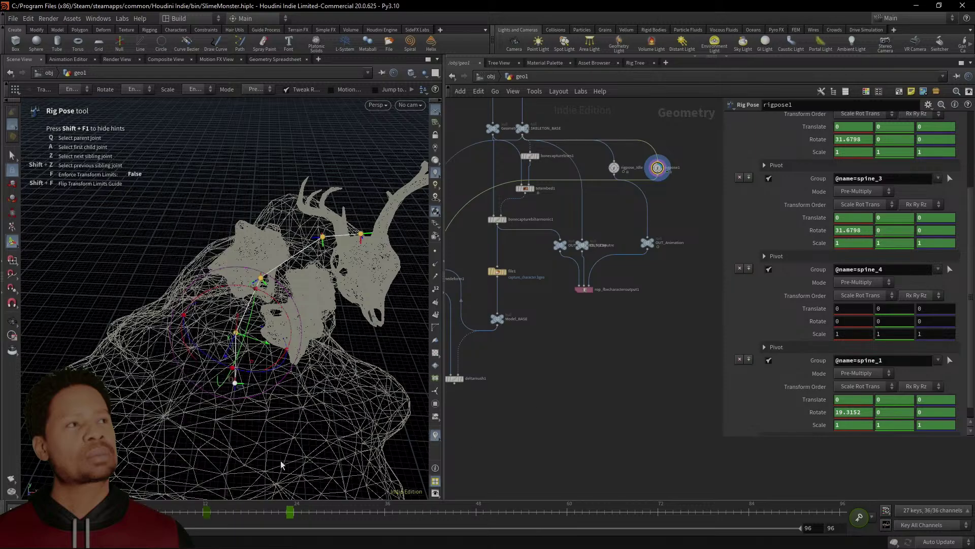
{"action": "key", "text": "k"}
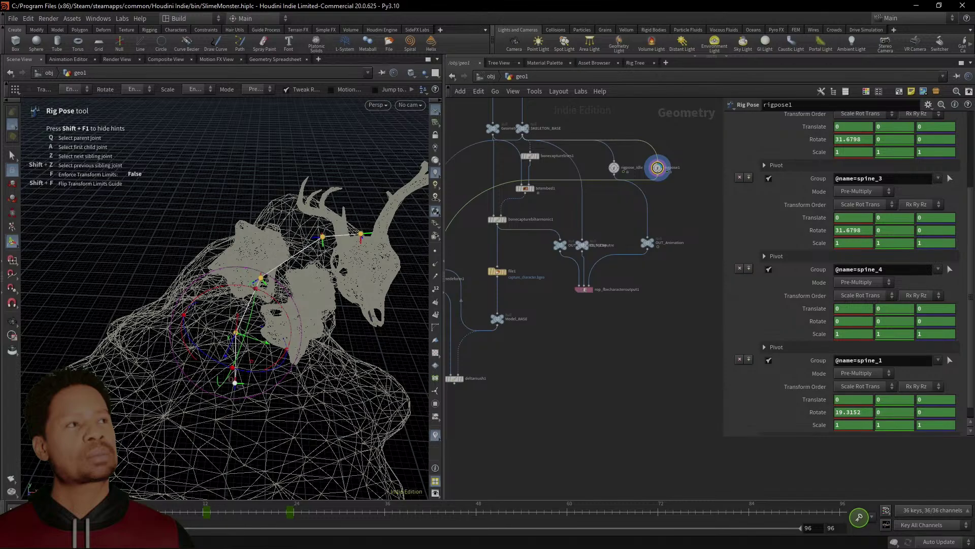
Copy the selected spine joints' keys from frame 1 and paste them at frame 36
{"action": "right_click", "coordinate": [121, 511]}
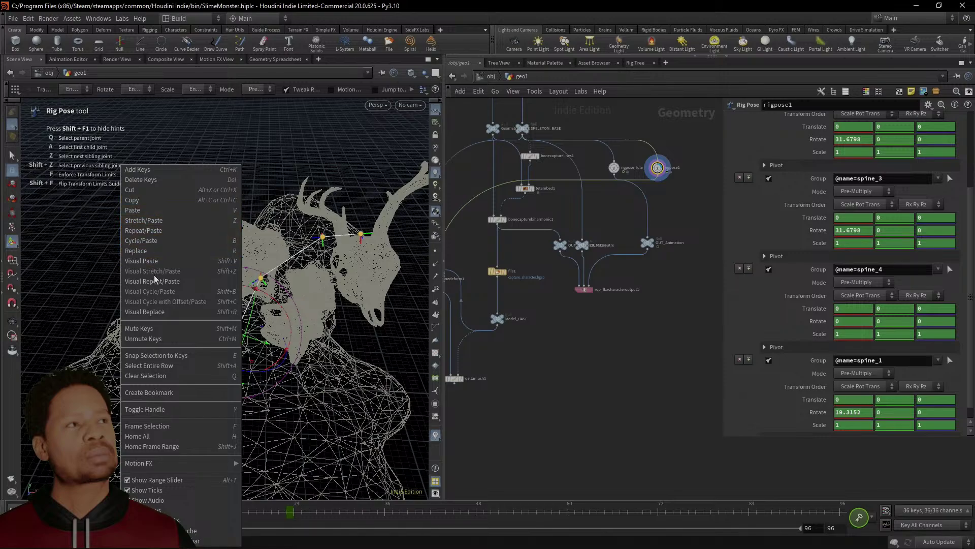
{"action": "left_click", "coordinate": [144, 210]}
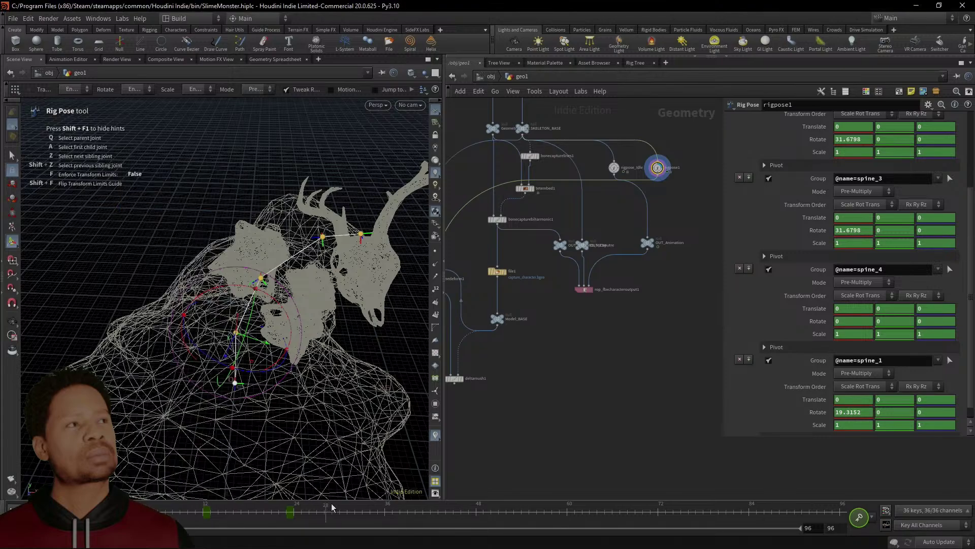
{"action": "left_click", "coordinate": [386, 507]}
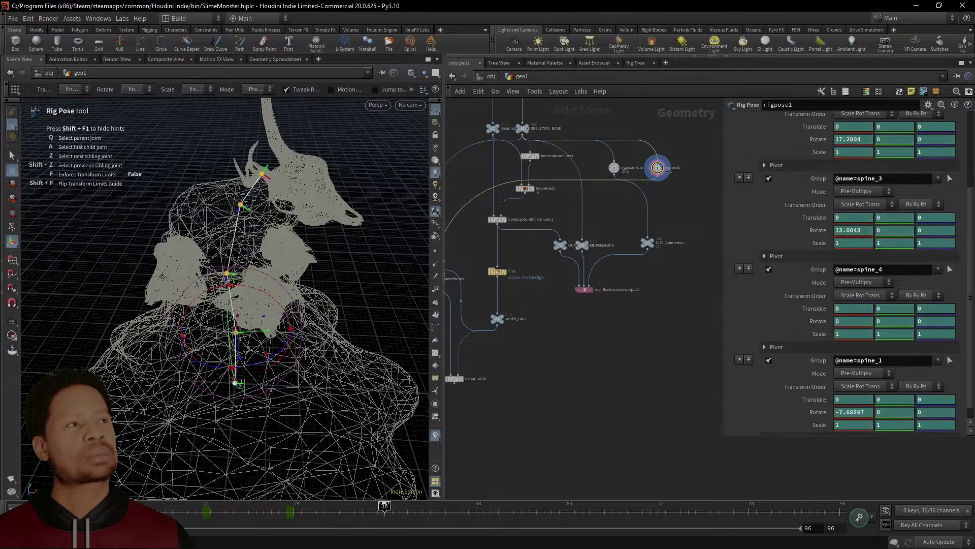
{"action": "right_click", "coordinate": [384, 511]}
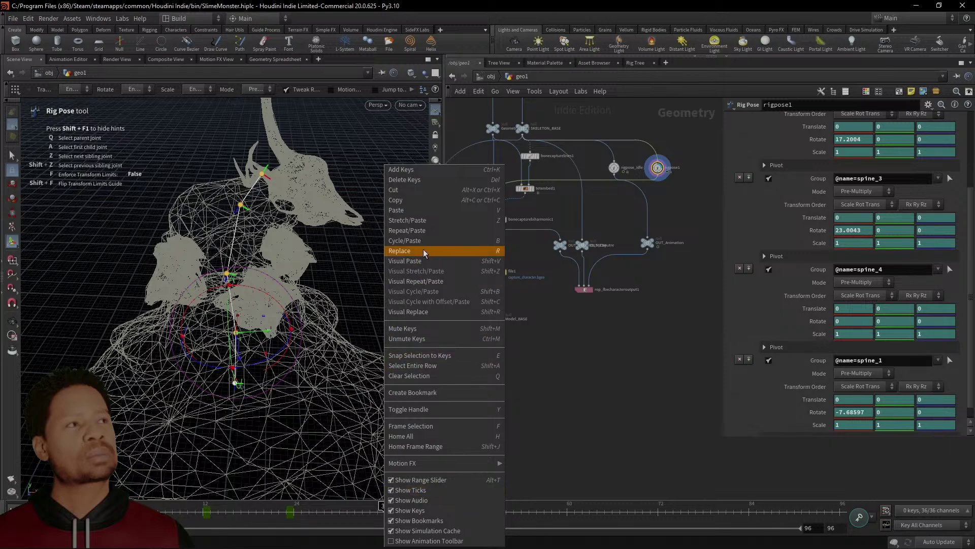
{"action": "left_click", "coordinate": [427, 212]}
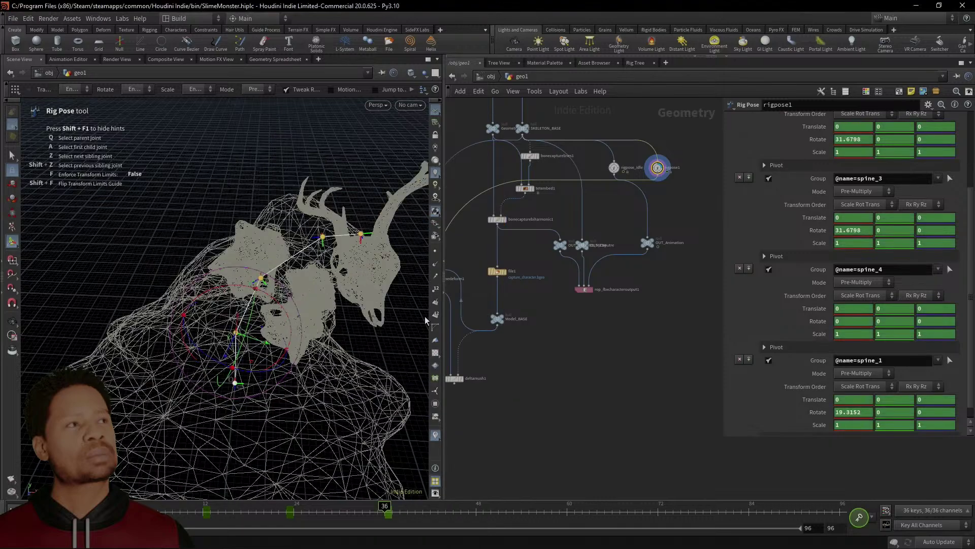
Try to grab only the keys at frame 36 and shift them along the timeline
{"action": "left_click_drag", "start_coordinate": [380, 505], "coordinate": [331, 509]}
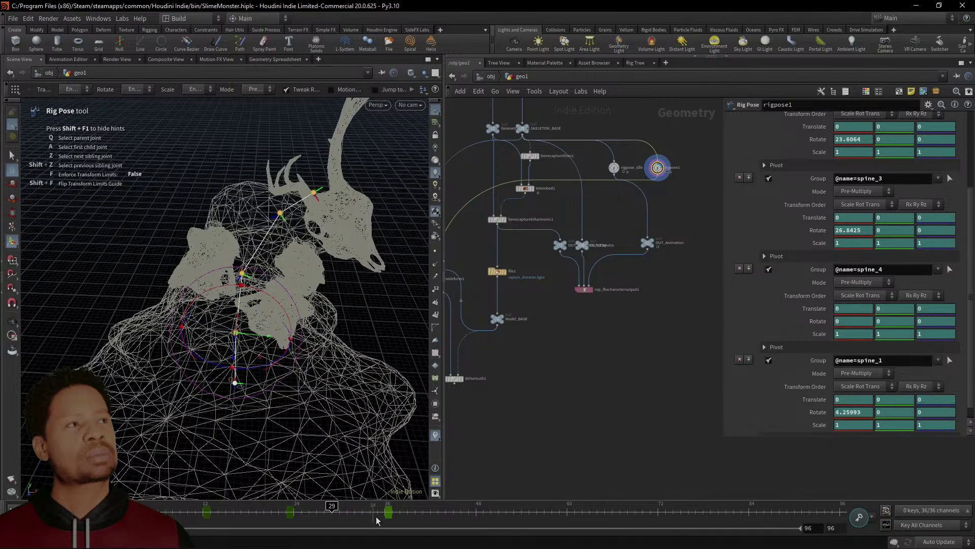
{"action": "right_click", "coordinate": [389, 517]}
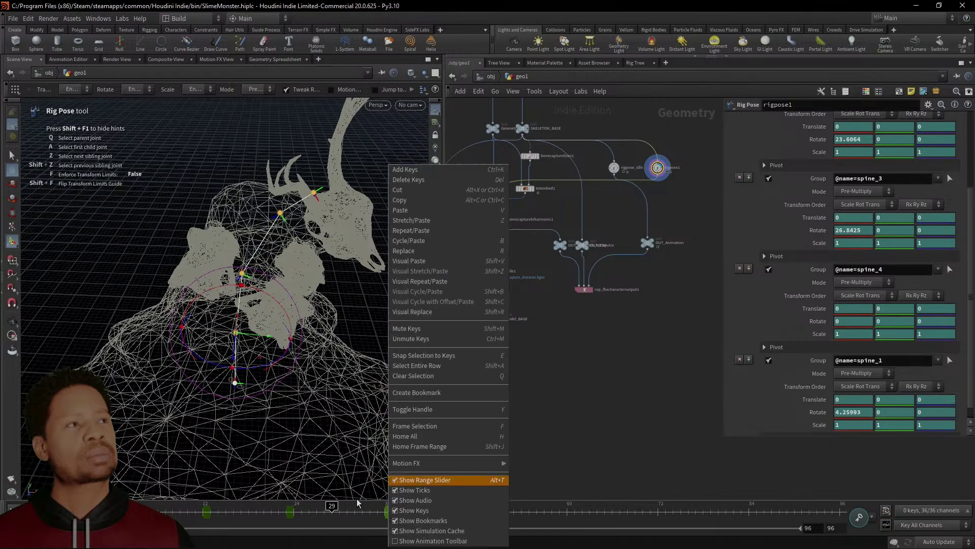
{"action": "left_click", "coordinate": [355, 525]}
{"action": "mouse_move", "coordinate": [392, 513]}
{"action": "left_mouse_down", "text": "shift"}
{"action": "mouse_move", "coordinate": [367, 513]}
{"action": "mouse_move", "coordinate": [381, 514]}
{"action": "left_mouse_up", "text": "shift"}
{"action": "mouse_move", "coordinate": [388, 513]}
{"action": "middle_mouse_down"}
{"action": "mouse_move", "coordinate": [357, 514]}
{"action": "mouse_move", "coordinate": [388, 514]}
{"action": "middle_mouse_up"}
{"action": "mouse_move", "coordinate": [396, 514]}
{"action": "left_mouse_down", "text": "shift"}
{"action": "mouse_move", "coordinate": [360, 513]}
{"action": "mouse_move", "coordinate": [377, 513]}
{"action": "left_mouse_up", "text": "shift"}
{"action": "left_click", "coordinate": [418, 517]}
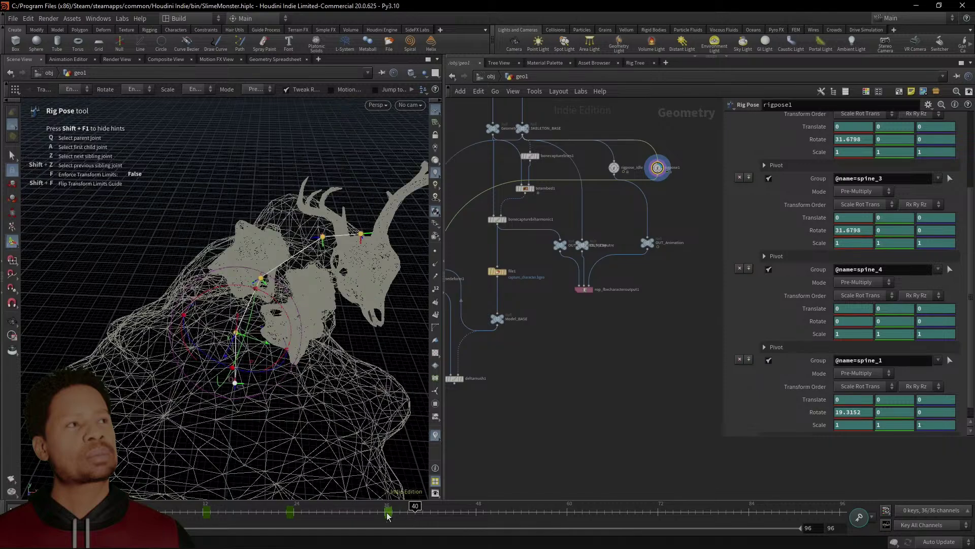
{"action": "left_click", "coordinate": [389, 512]}
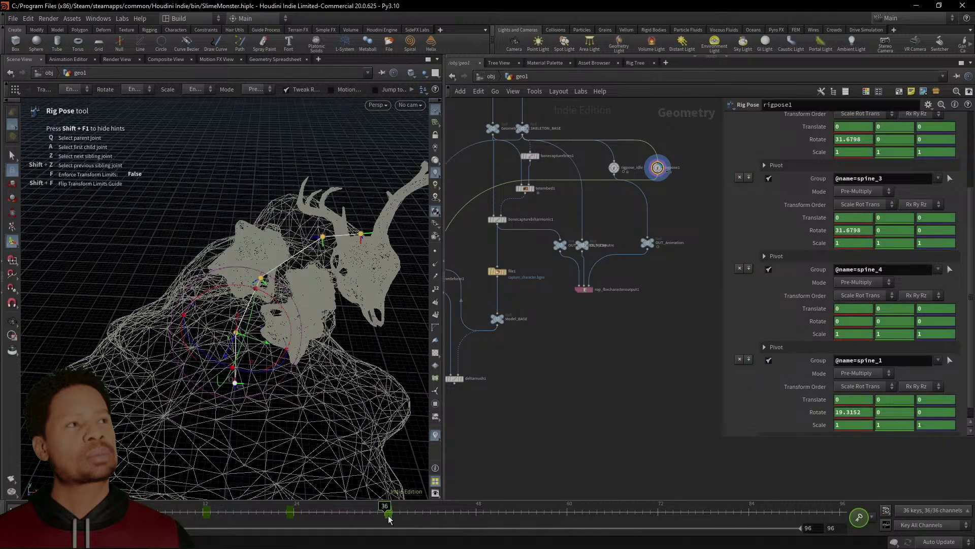
{"action": "right_click", "coordinate": [389, 515]}
{"action": "key", "text": "Escape"}
{"action": "left_click_drag", "start_coordinate": [367, 515], "coordinate": [349, 517]}
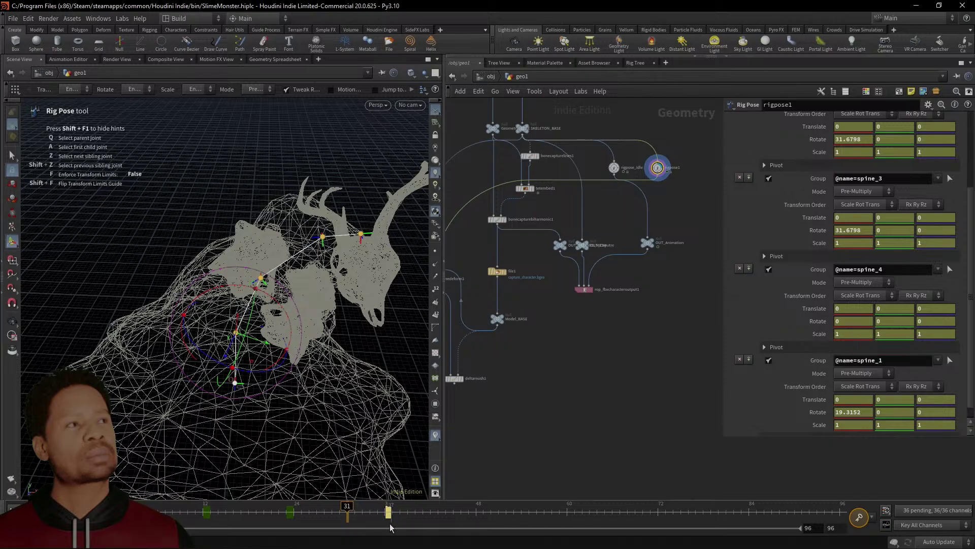
Try Stretch/Paste on the selected key range covering frames 12 to 36 and undo it
{"action": "left_click", "coordinate": [383, 506]}
{"action": "mouse_move", "coordinate": [383, 505]}
{"action": "left_mouse_down"}
{"action": "mouse_move", "coordinate": [321, 506]}
{"action": "mouse_move", "coordinate": [398, 507]}
{"action": "mouse_move", "coordinate": [277, 514]}
{"action": "mouse_move", "coordinate": [764, 512]}
{"action": "mouse_move", "coordinate": [145, 508]}
{"action": "mouse_move", "coordinate": [395, 518]}
{"action": "left_mouse_up"}
{"action": "left_click", "coordinate": [199, 512]}
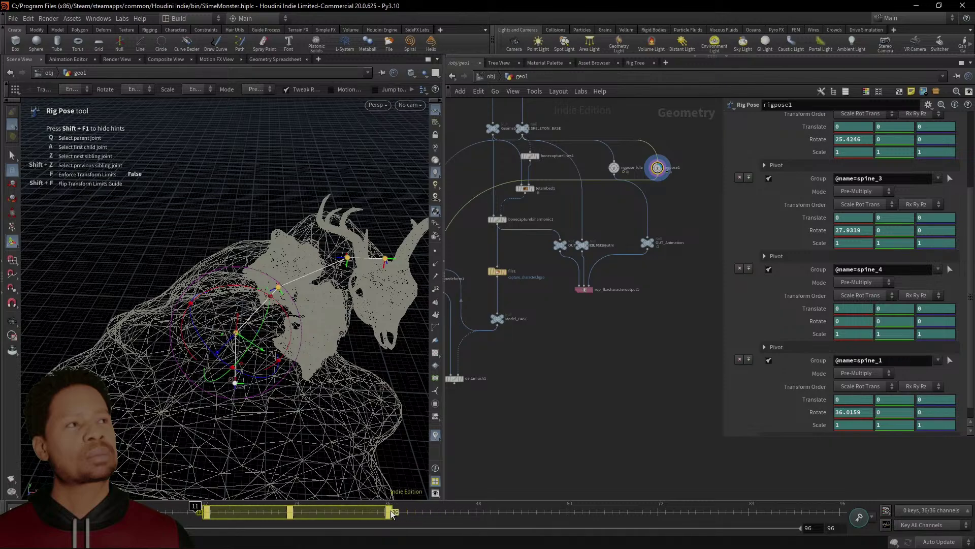
{"action": "mouse_move", "coordinate": [391, 513]}
{"action": "left_mouse_down"}
{"action": "mouse_move", "coordinate": [418, 509]}
{"action": "mouse_move", "coordinate": [393, 513]}
{"action": "left_mouse_up"}
{"action": "right_click", "coordinate": [393, 513]}
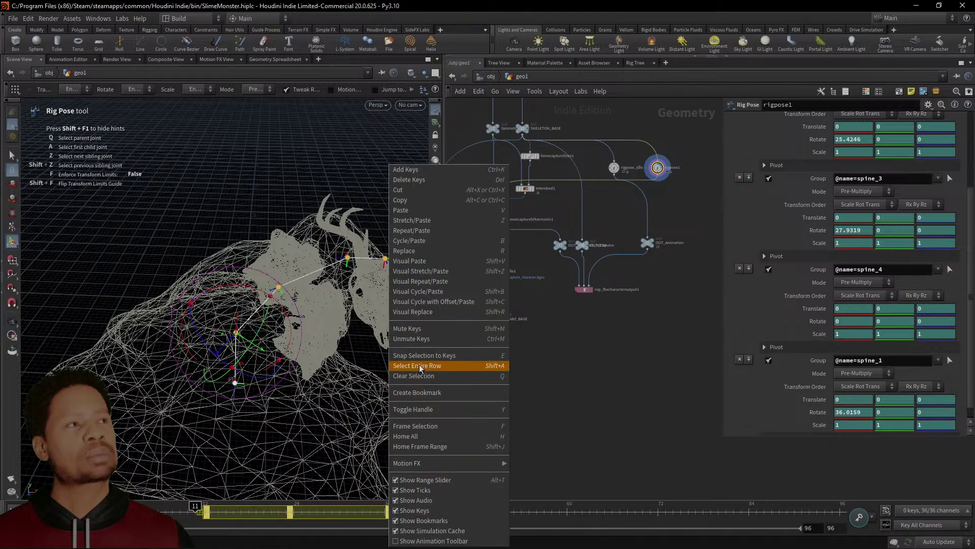
{"action": "left_click", "coordinate": [429, 220]}
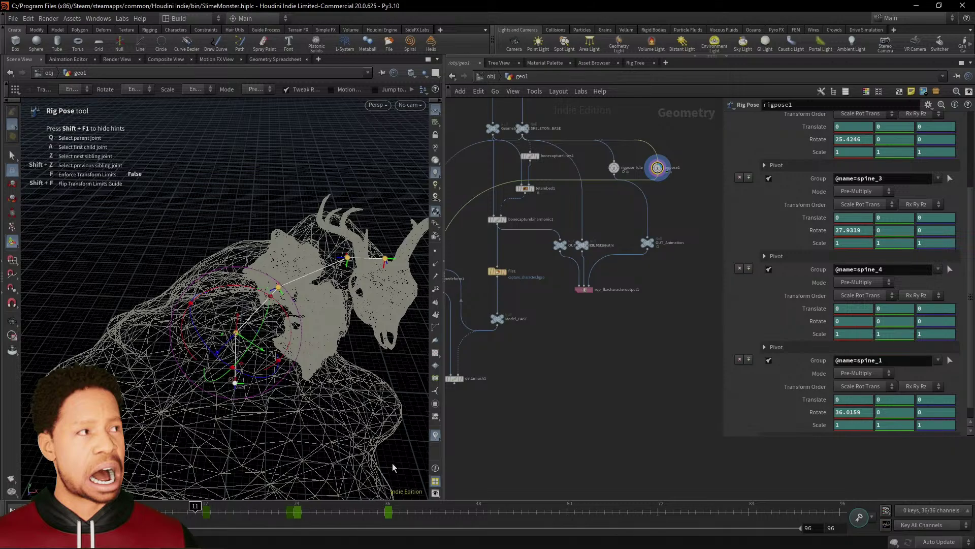
{"action": "left_click_drag", "start_coordinate": [396, 513], "coordinate": [199, 512], "text": "shift"}
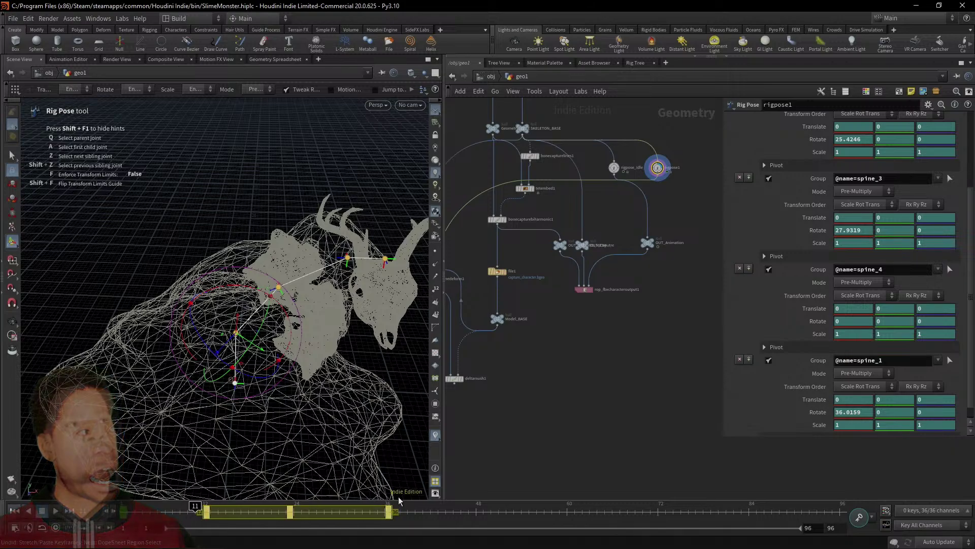
Copy the selected key range covering frames 12 to 36 and try to paste it near frame 72
{"action": "right_click", "coordinate": [293, 512]}
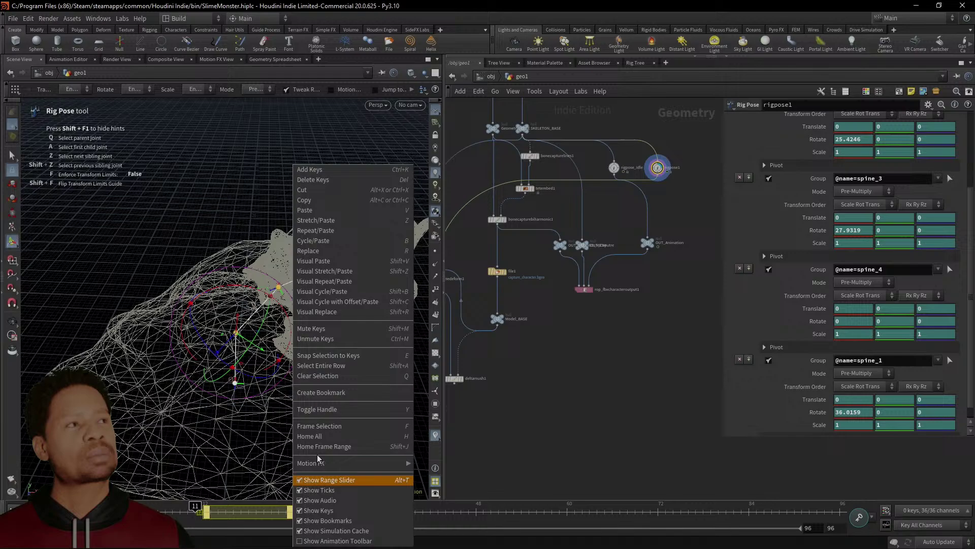
{"action": "left_click", "coordinate": [362, 203]}
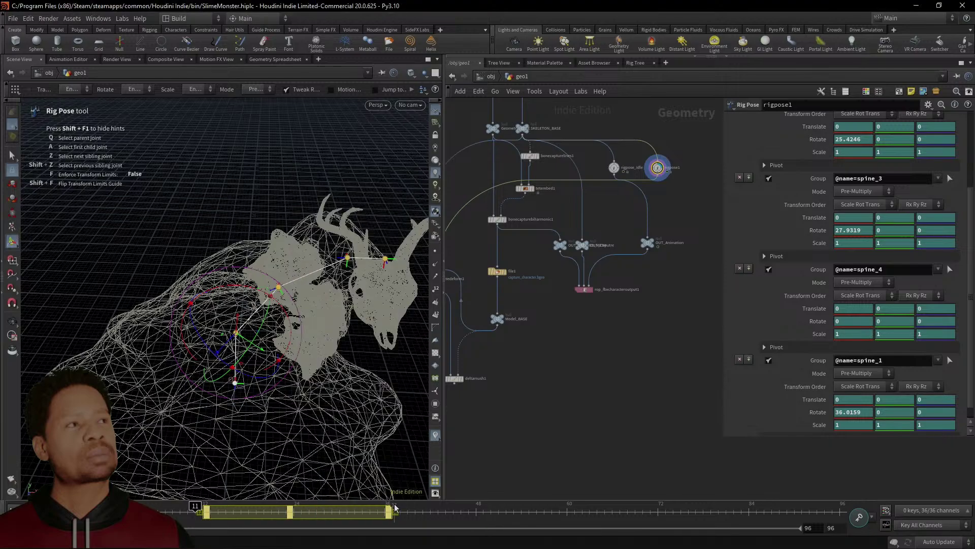
{"action": "left_click_drag", "start_coordinate": [398, 513], "coordinate": [659, 512]}
{"action": "right_click", "coordinate": [662, 510]}
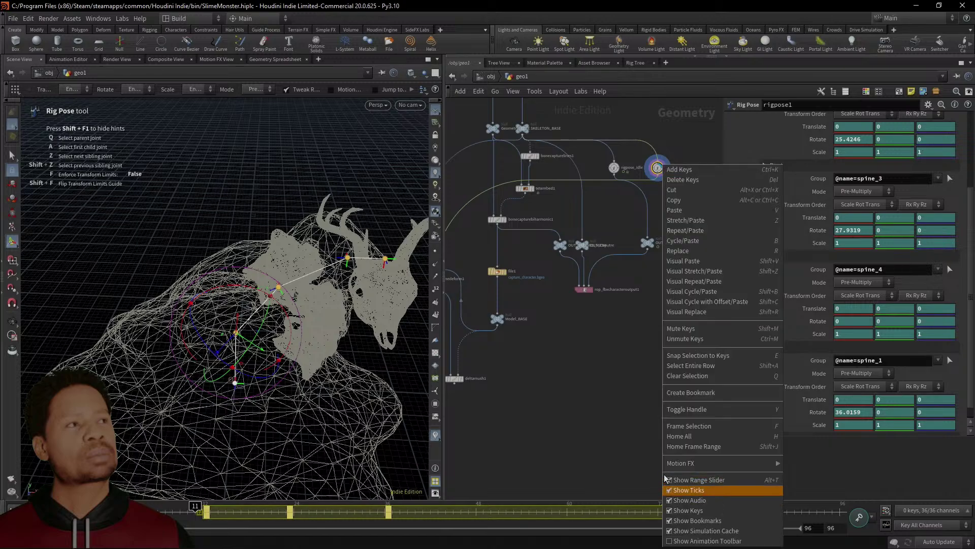
{"action": "left_click", "coordinate": [699, 212]}
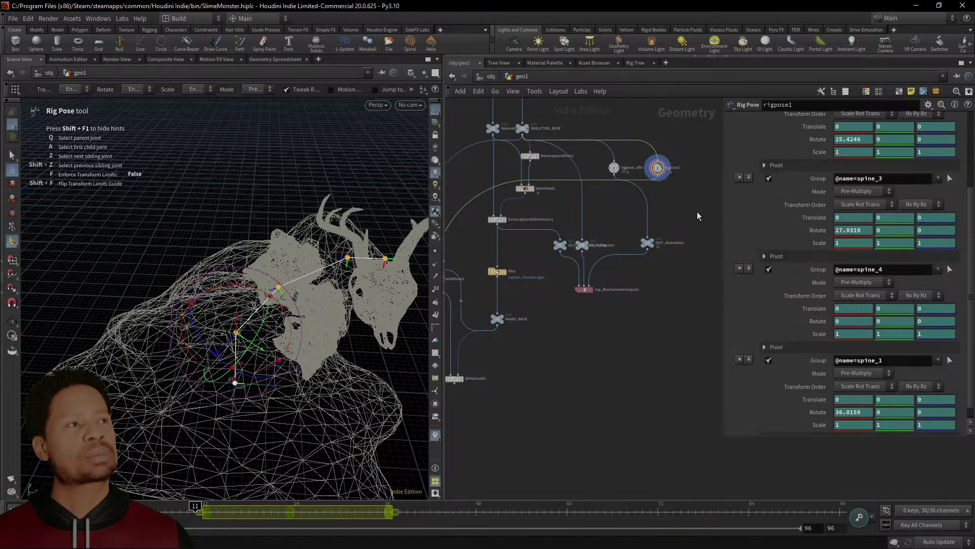
{"action": "right_click", "coordinate": [392, 512]}
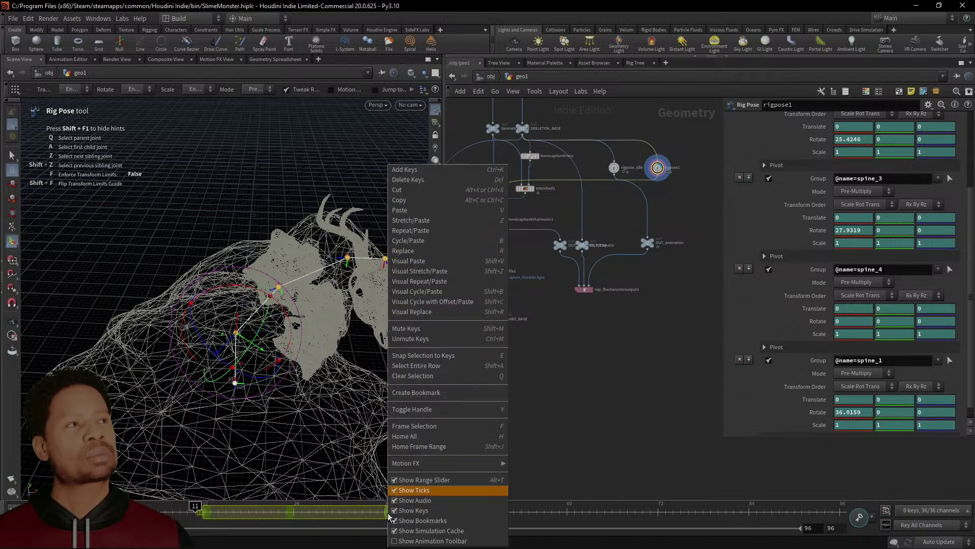
{"action": "left_click", "coordinate": [363, 523]}
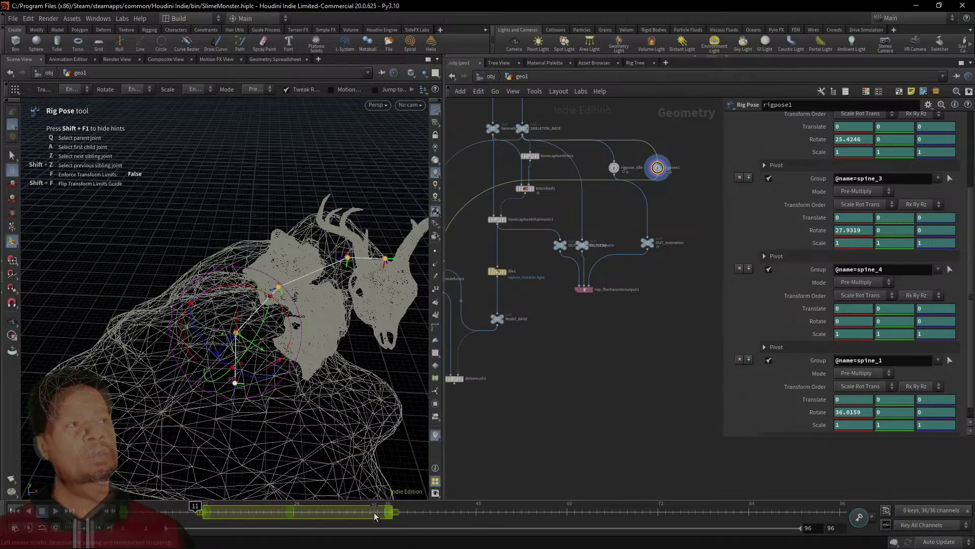
Try to pick out the individual keys at frames 36 and 12 on the timeline
{"action": "left_click", "coordinate": [389, 512]}
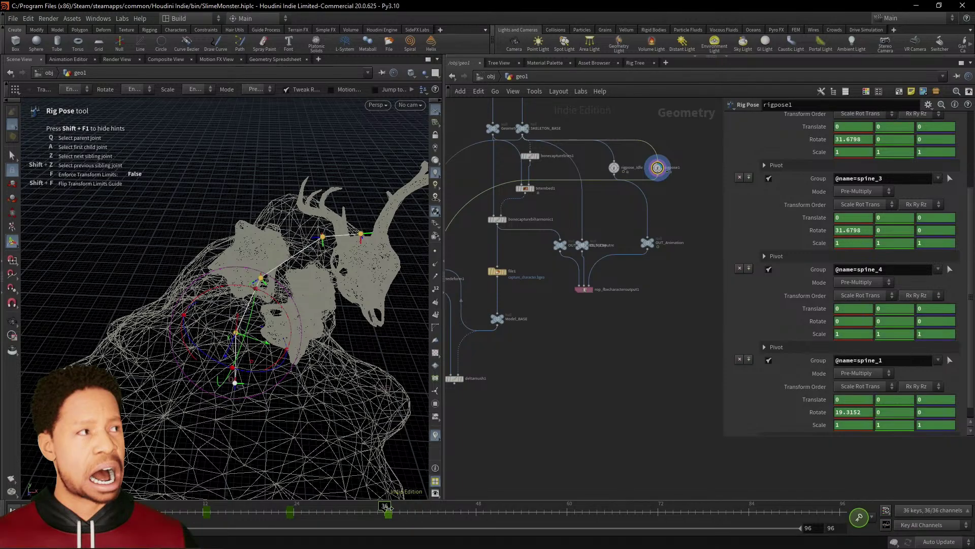
{"action": "left_click", "coordinate": [389, 513], "text": "shift"}
{"action": "left_click_drag", "start_coordinate": [389, 514], "coordinate": [495, 519]}
{"action": "left_click", "coordinate": [412, 517]}
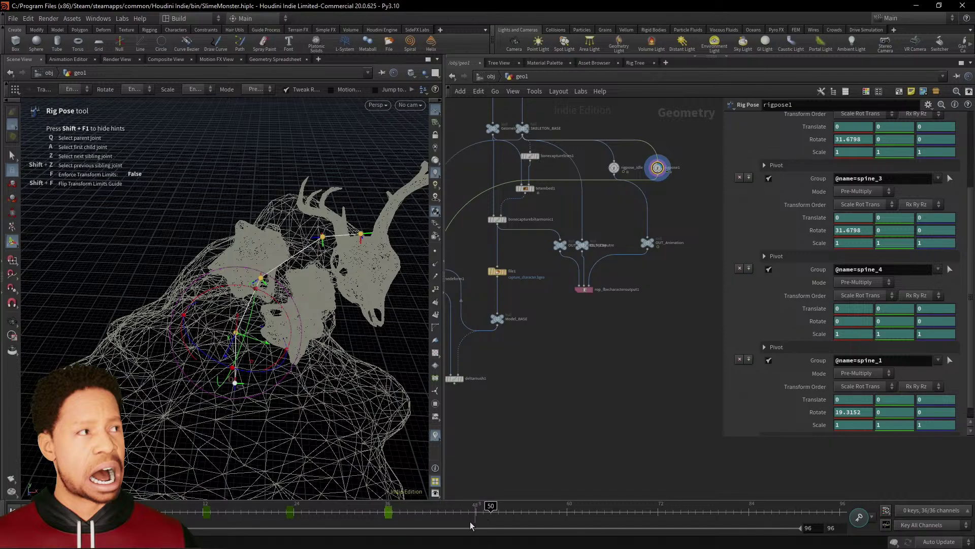
{"action": "left_click", "coordinate": [210, 509]}
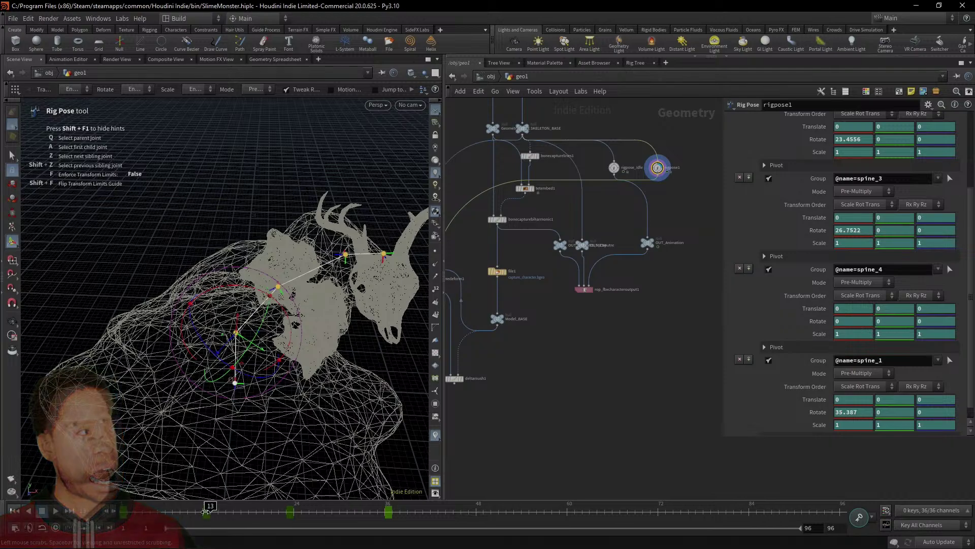
{"action": "left_click", "coordinate": [206, 510]}
{"action": "right_click", "coordinate": [209, 515]}
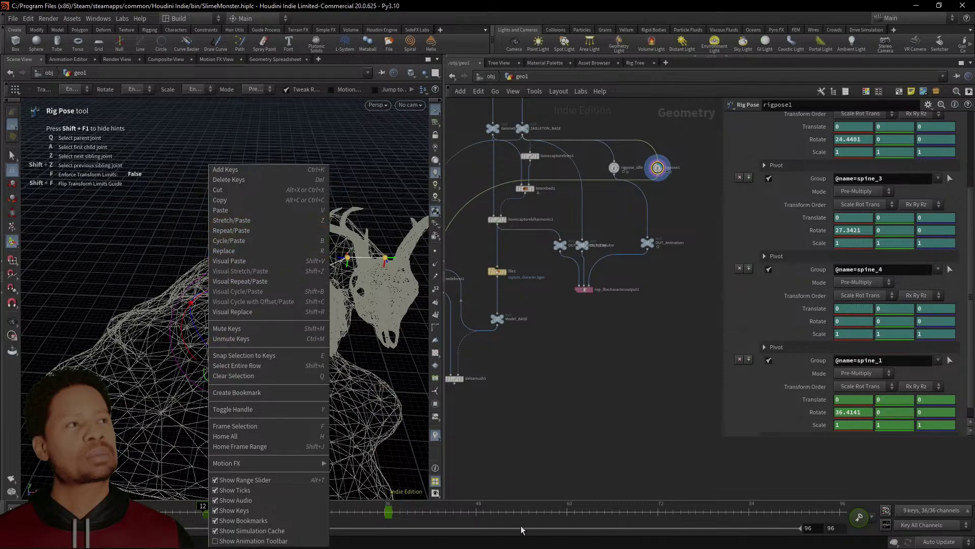
Try moving the frame 36 keys to about frame 47 and undo the move
{"action": "left_click", "coordinate": [388, 512]}
{"action": "left_click_drag", "start_coordinate": [388, 513], "coordinate": [389, 513]}
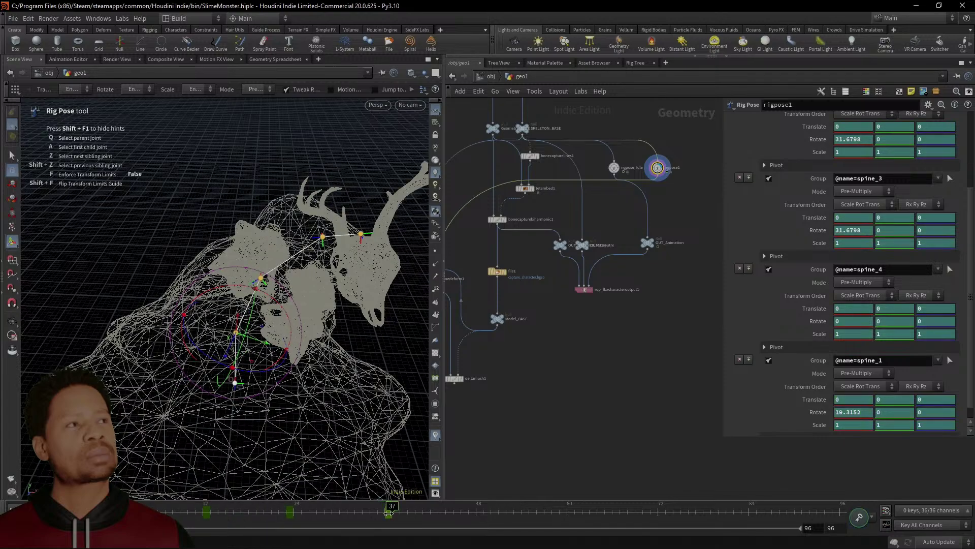
{"action": "middle_click_drag", "start_coordinate": [388, 513], "coordinate": [422, 515]}
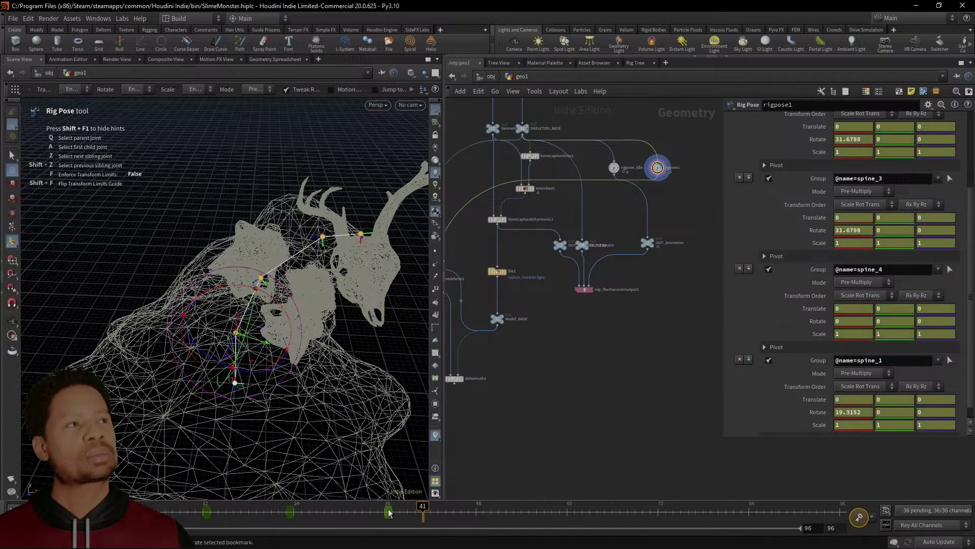
{"action": "left_click", "coordinate": [402, 513]}
{"action": "left_click_drag", "start_coordinate": [383, 514], "coordinate": [476, 515], "text": "shift"}
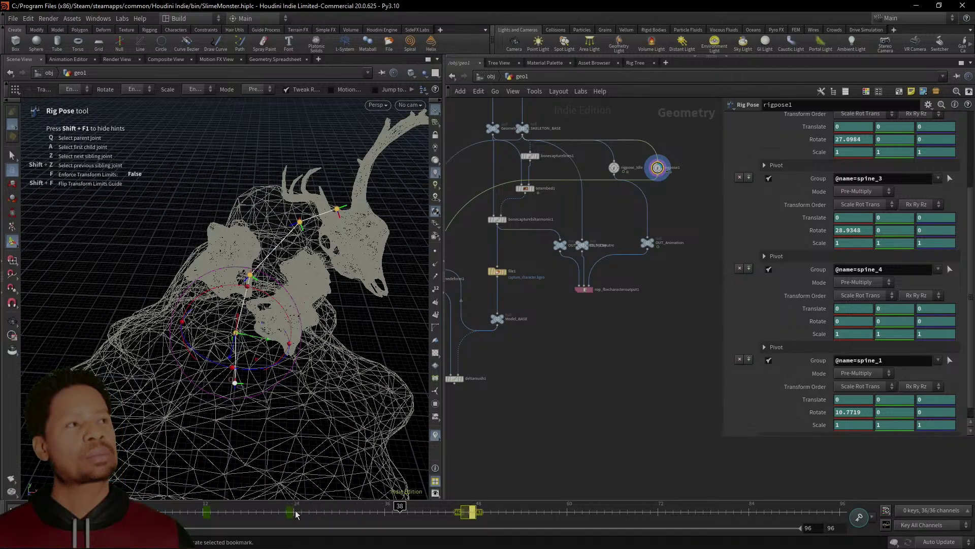
{"action": "key", "text": "ctrl+z"}
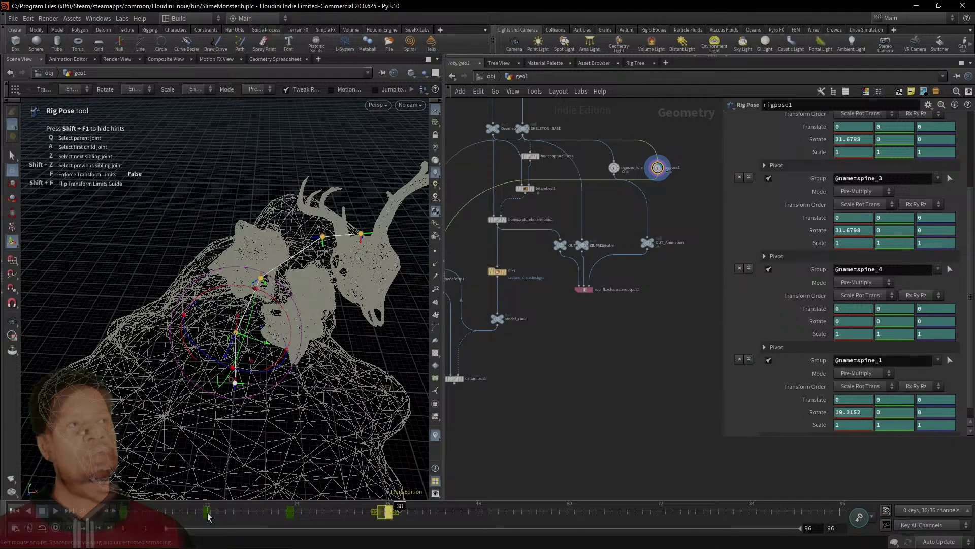
Try to shift the keys of frames 12 to 36 further along the timeline and undo it
{"action": "left_click", "coordinate": [227, 514]}
{"action": "left_click_drag", "start_coordinate": [226, 515], "coordinate": [658, 537]}
{"action": "key", "text": "ctrl+z"}
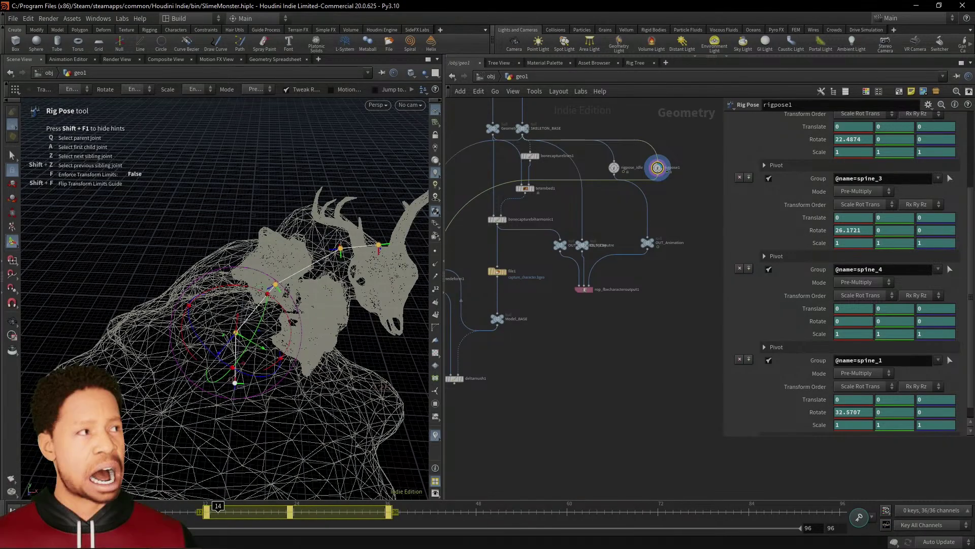
Stretch all the keys on the timeline so that the last one lands on frame 72, and scrub through the motion
{"action": "left_click", "coordinate": [127, 507]}
{"action": "left_click_drag", "start_coordinate": [127, 507], "coordinate": [390, 514]}
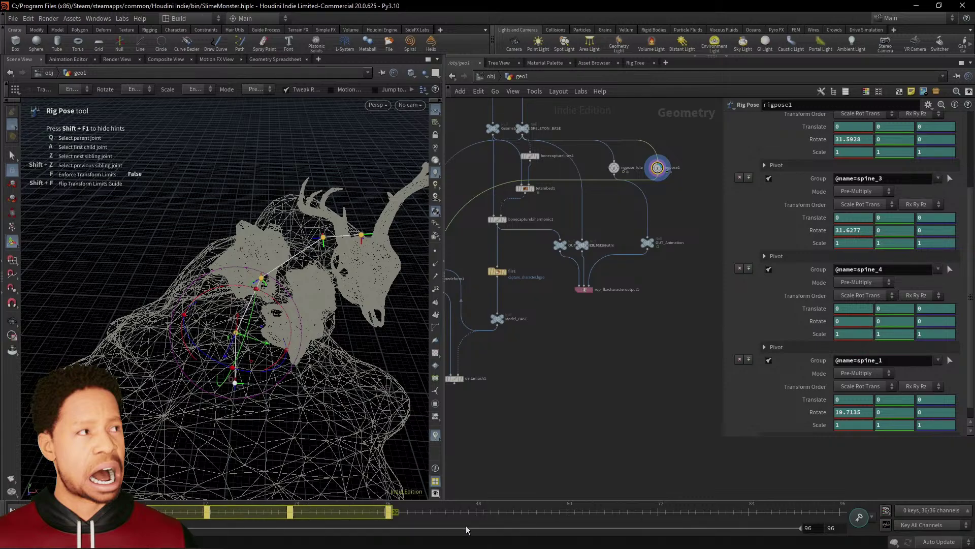
{"action": "left_click", "coordinate": [483, 513]}
{"action": "left_click_drag", "start_coordinate": [123, 514], "coordinate": [318, 520], "text": "shift"}
{"action": "left_click_drag", "start_coordinate": [390, 517], "coordinate": [391, 517], "text": "shift"}
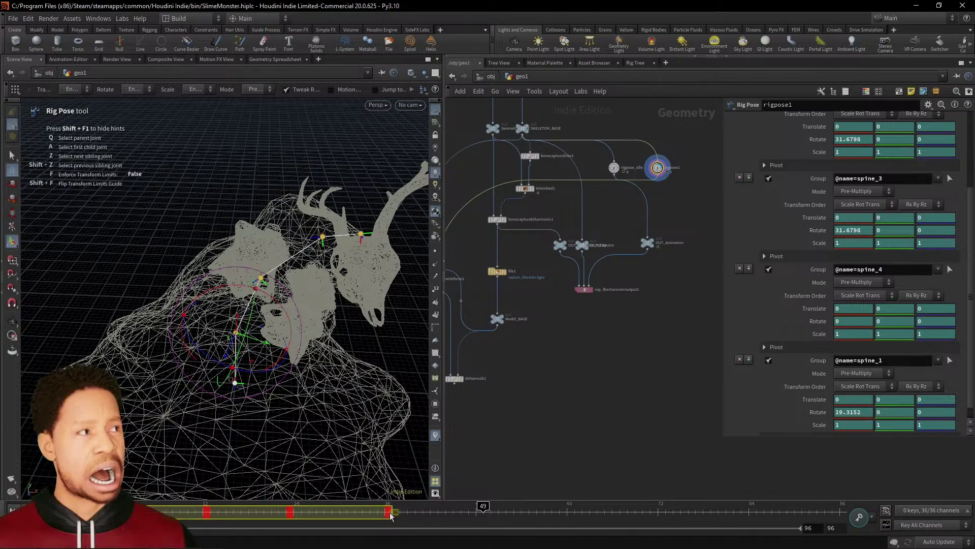
{"action": "left_click_drag", "start_coordinate": [389, 516], "coordinate": [658, 517]}
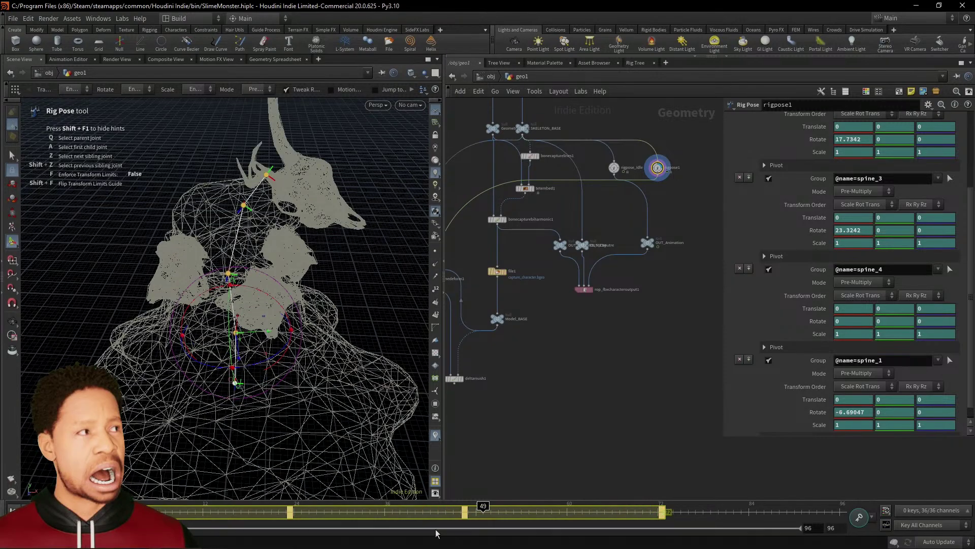
{"action": "left_click_drag", "start_coordinate": [488, 503], "coordinate": [122, 508]}
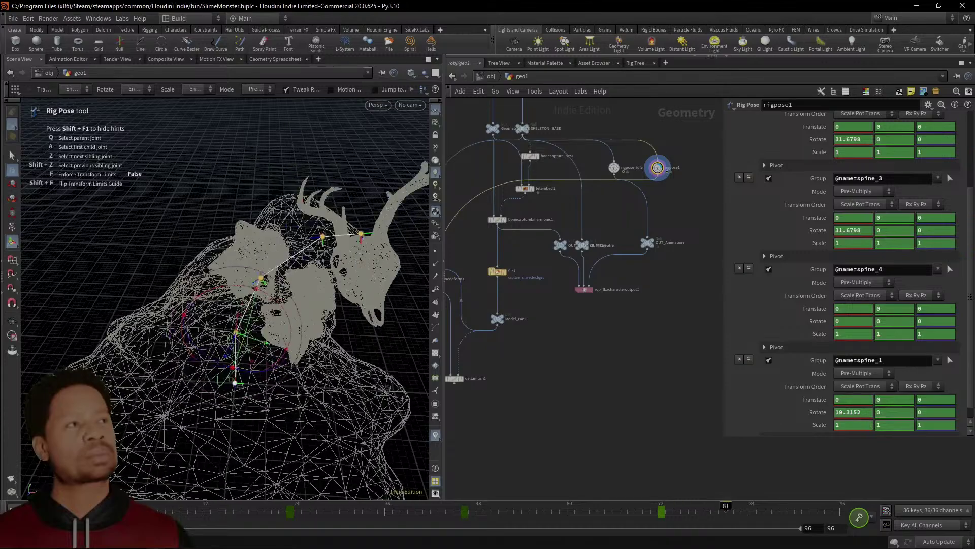
{"action": "left_click_drag", "start_coordinate": [696, 506], "coordinate": [125, 506]}
Set the global animation end frame to 240
{"action": "left_click", "coordinate": [836, 528]}
{"action": "type", "text": "2"}
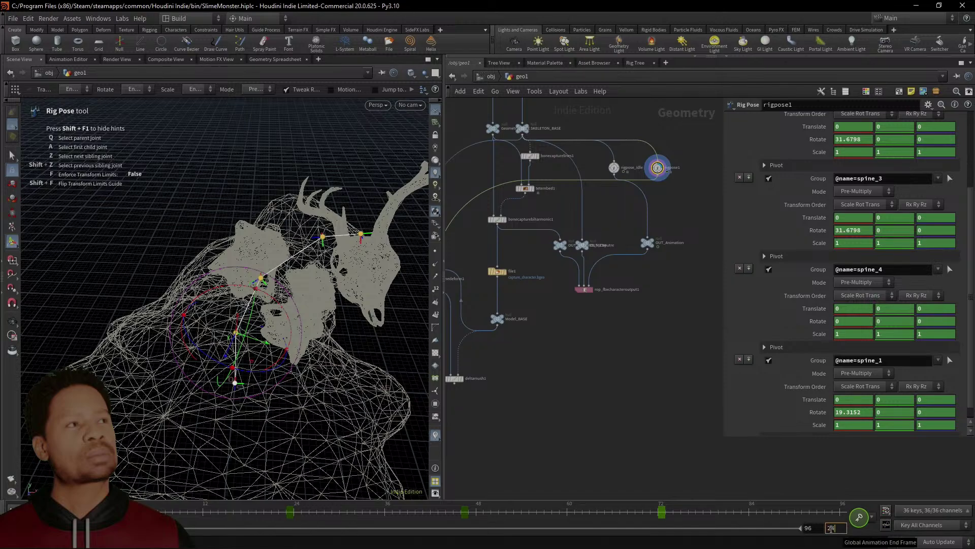
{"action": "type", "text": "40"}
{"action": "key", "text": "Return"}
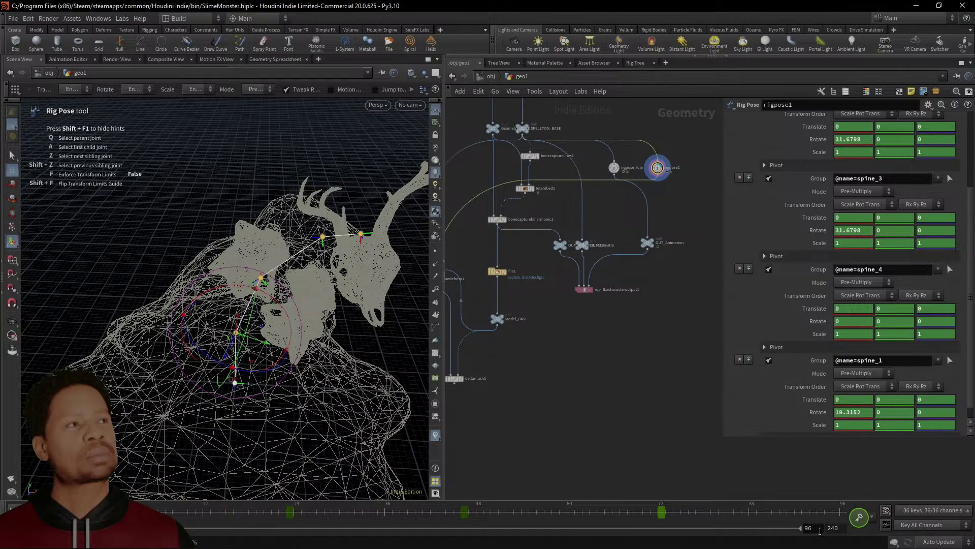
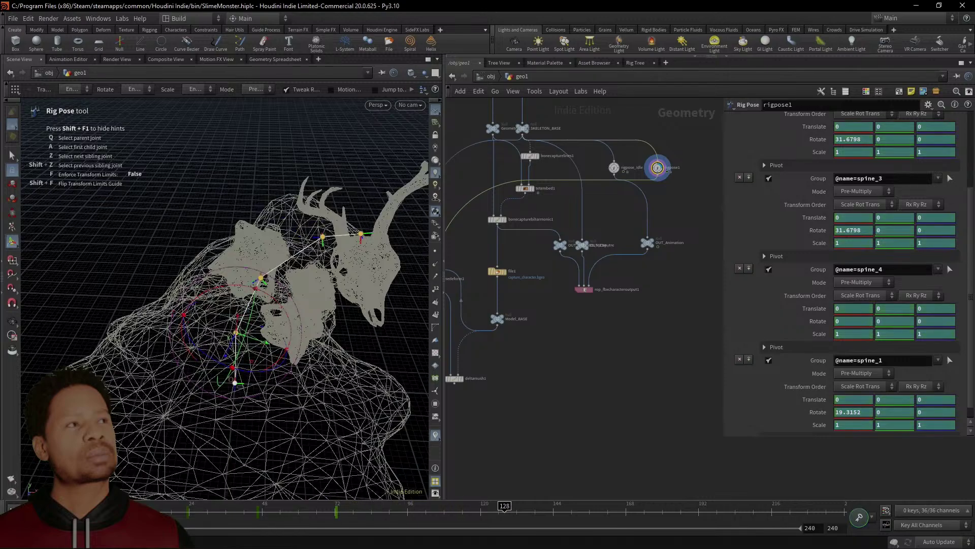
Stretch all the keys so that the last one lands at about frame 168, and play the animation
{"action": "left_click_drag", "start_coordinate": [150, 512], "coordinate": [338, 520], "text": "shift"}
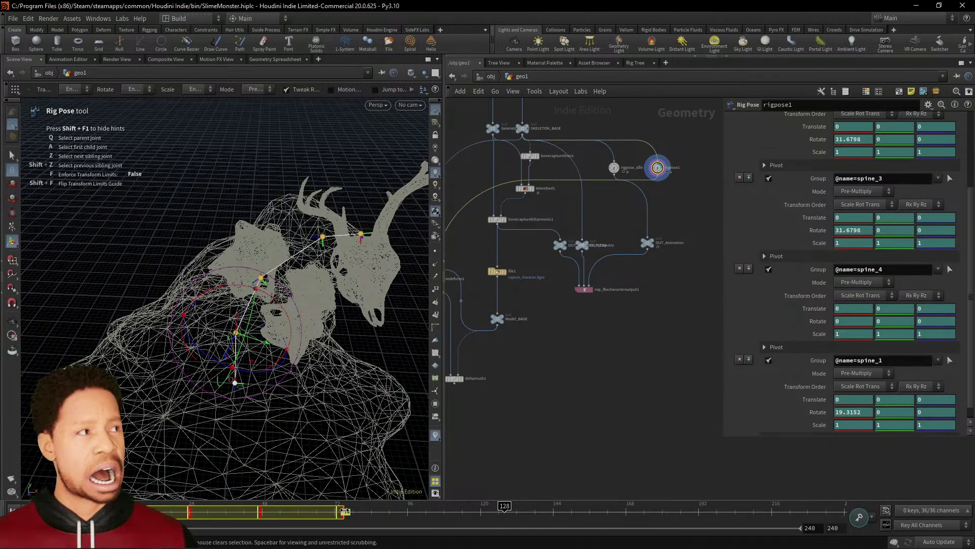
{"action": "left_click_drag", "start_coordinate": [340, 513], "coordinate": [628, 536]}
{"action": "left_click_drag", "start_coordinate": [506, 504], "coordinate": [121, 503]}
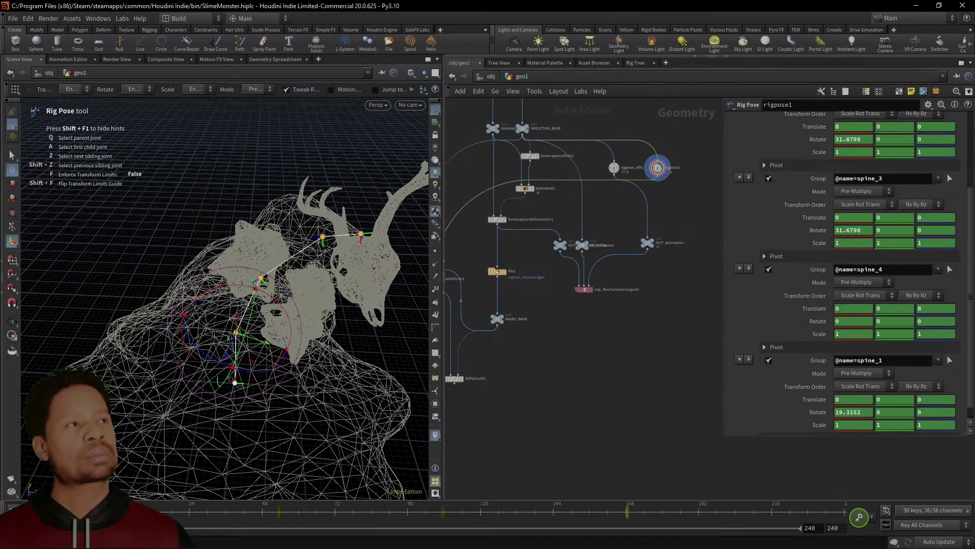
{"action": "key", "text": "Up"}
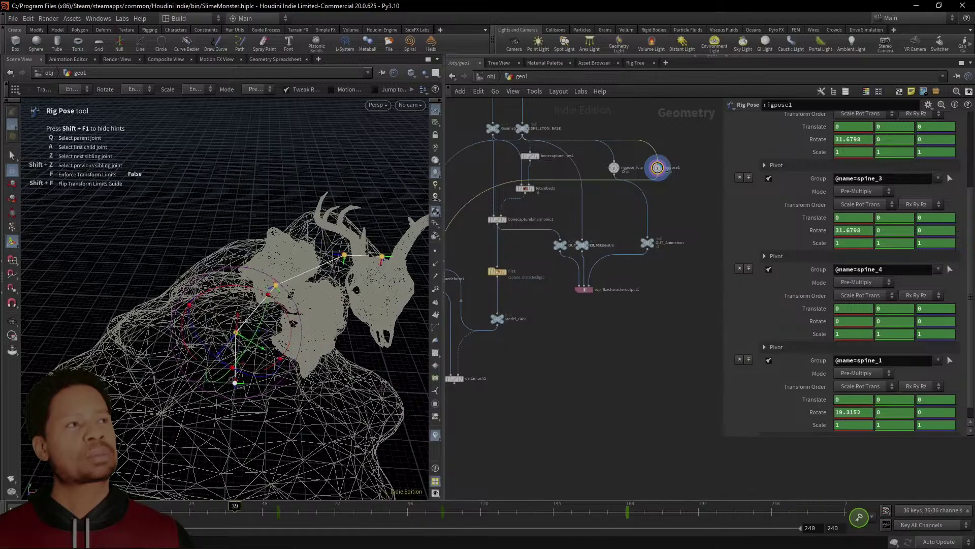
{"action": "left_click", "coordinate": [56, 512]}
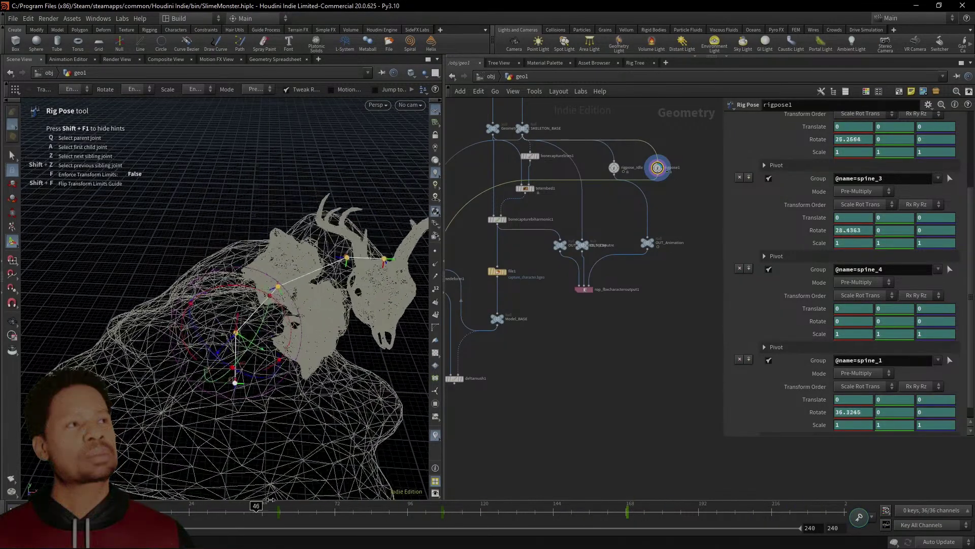
Rescale the keys so that the last one lands on frame 120, end the playback range at frame 120 and preview the motion
{"action": "key", "text": "k"}
{"action": "mouse_move", "coordinate": [153, 512]}
{"action": "left_mouse_down", "text": "shift"}
{"action": "mouse_move", "coordinate": [289, 529]}
{"action": "mouse_move", "coordinate": [631, 521]}
{"action": "mouse_move", "coordinate": [619, 511]}
{"action": "mouse_move", "coordinate": [484, 514]}
{"action": "left_mouse_up", "text": "shift"}
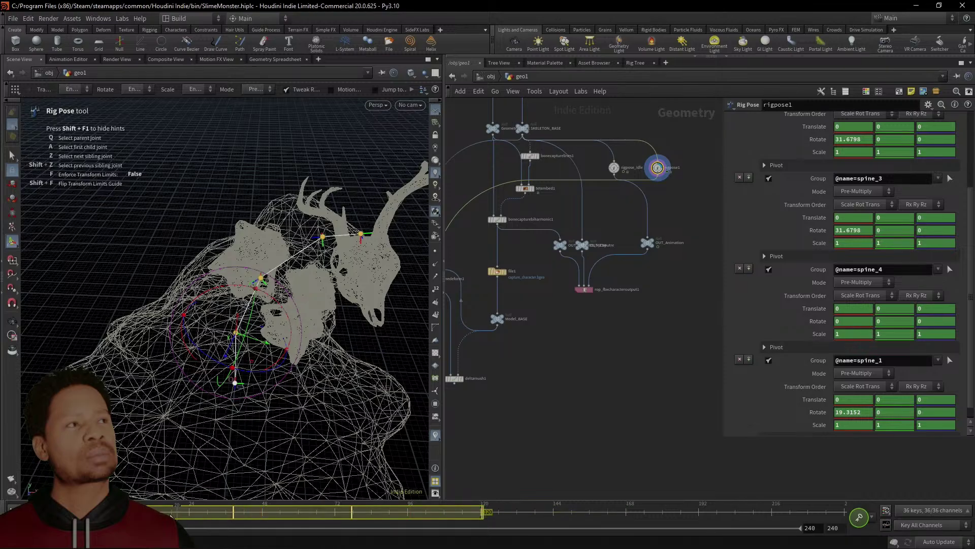
{"action": "left_click_drag", "start_coordinate": [122, 512], "coordinate": [683, 512]}
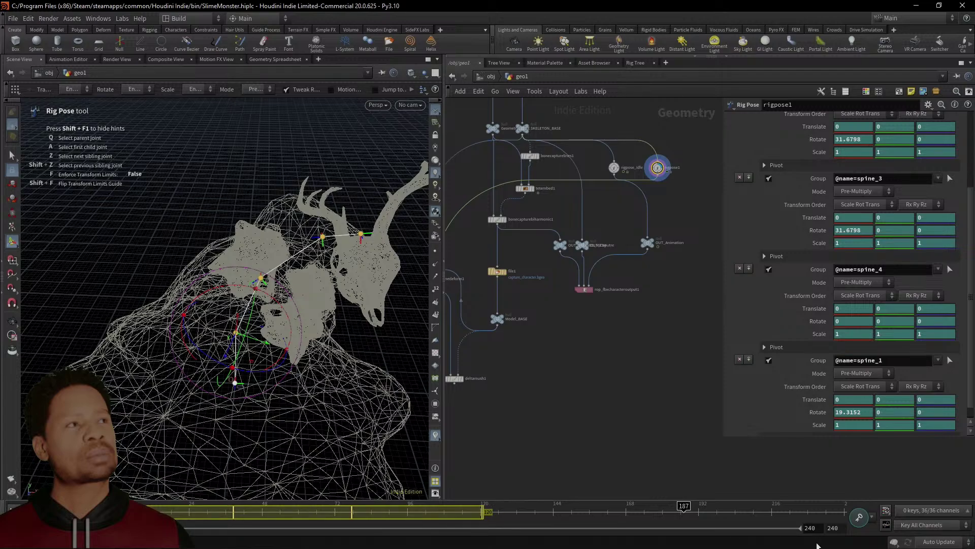
{"action": "type", "text": "120"}
{"action": "key", "text": "Return"}
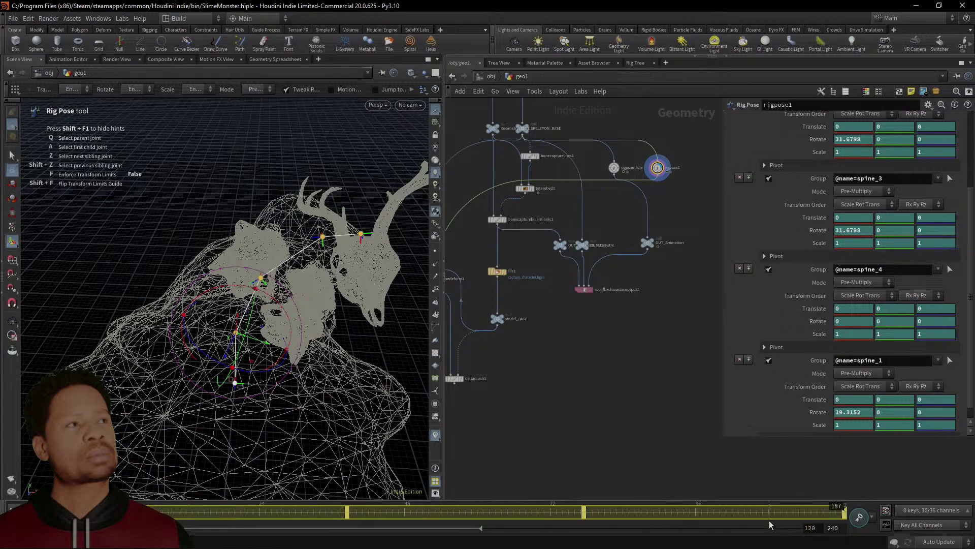
{"action": "key", "text": "Up"}
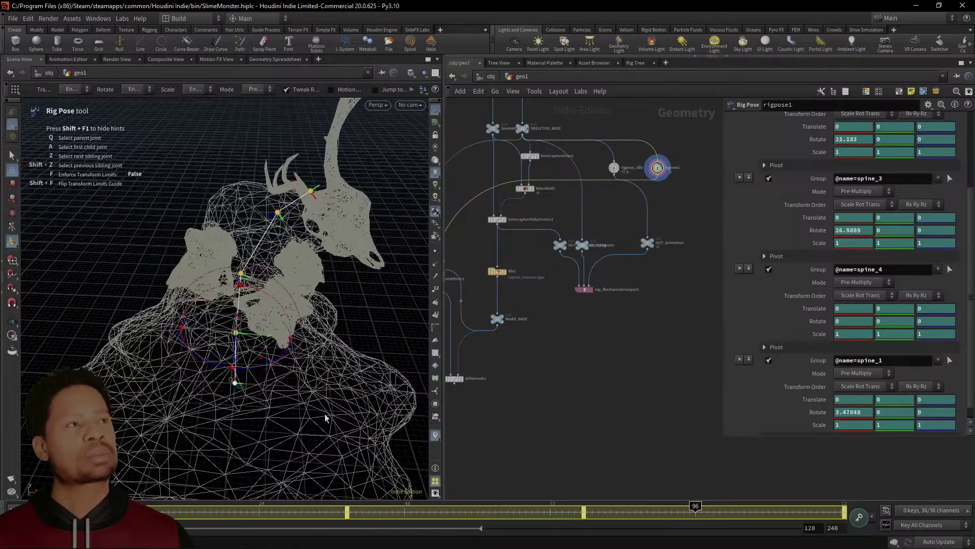
Rename the rigpose1 node as rigpose_Move
{"action": "scroll", "coordinate": [666, 187], "scroll_direction": "up", "scroll_amount": 5}
{"action": "double_click", "coordinate": [681, 161]}
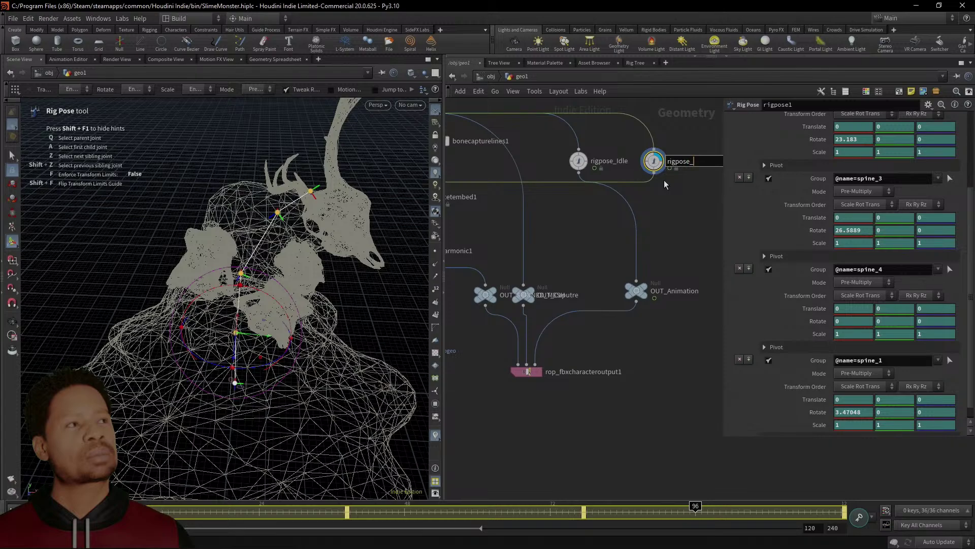
{"action": "type", "text": "Move"}
{"action": "key", "text": "Return"}
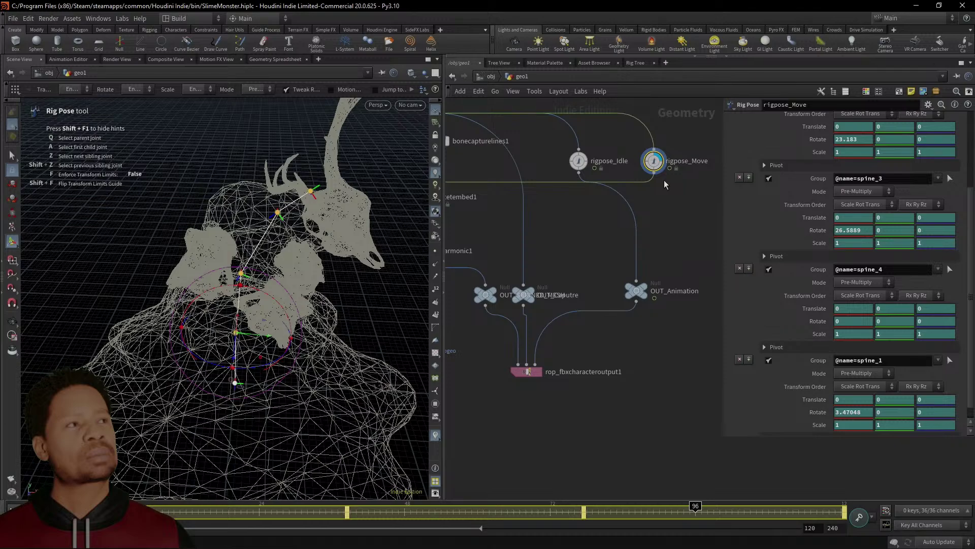
Connect the output of rigpose_Move to the input of the OUT_Animation null
{"action": "left_click_drag", "start_coordinate": [655, 177], "coordinate": [636, 280]}
{"action": "scroll", "coordinate": [632, 334], "scroll_direction": "down", "scroll_amount": 5}
{"action": "scroll", "coordinate": [632, 334], "scroll_direction": "down", "scroll_amount": 2}
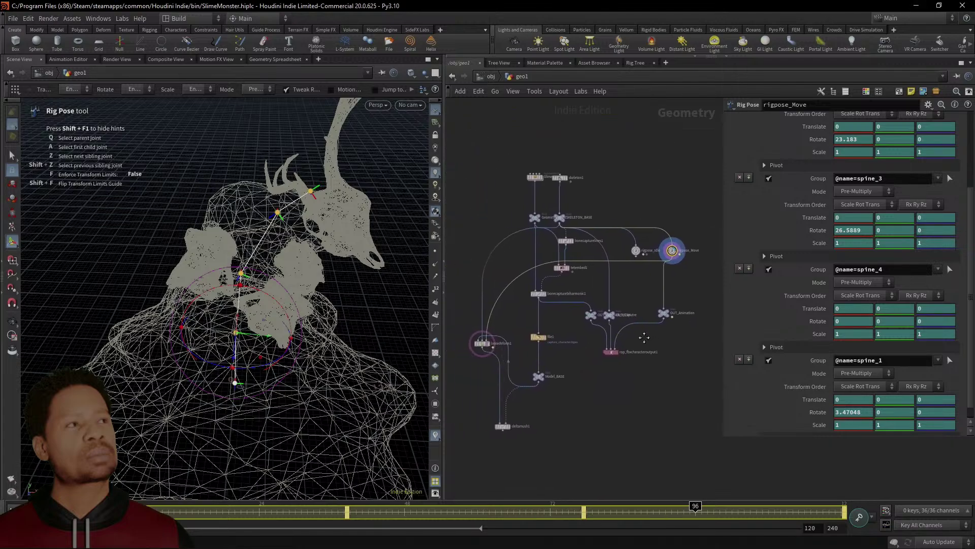
{"action": "scroll", "coordinate": [612, 340], "scroll_direction": "down", "scroll_amount": 1}
{"action": "scroll", "coordinate": [630, 358], "scroll_direction": "up", "scroll_amount": 5}
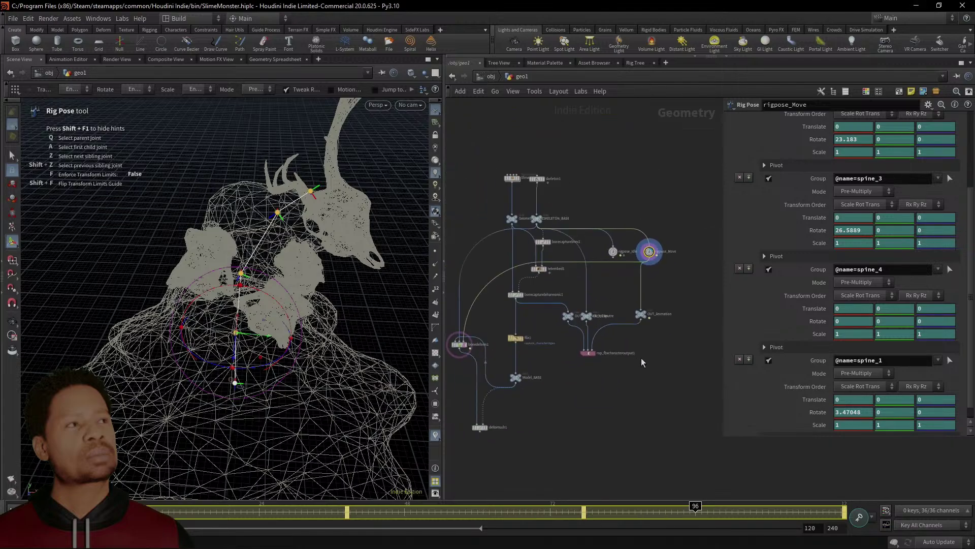
{"action": "middle_click_drag", "start_coordinate": [627, 355], "coordinate": [668, 352]}
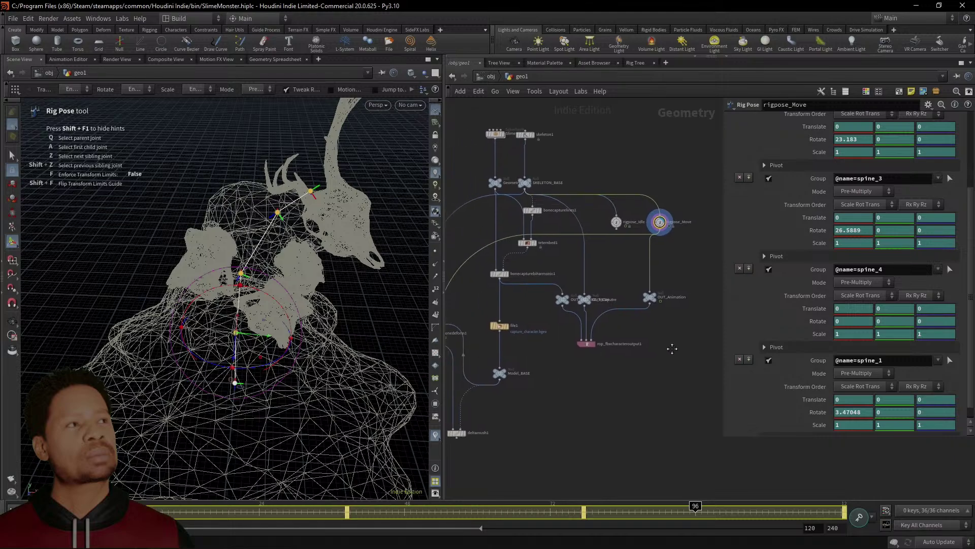
Add a ROP FBX Animation Output node beside the rop_fbxcharacteroutput1 node
{"action": "left_click", "coordinate": [589, 343]}
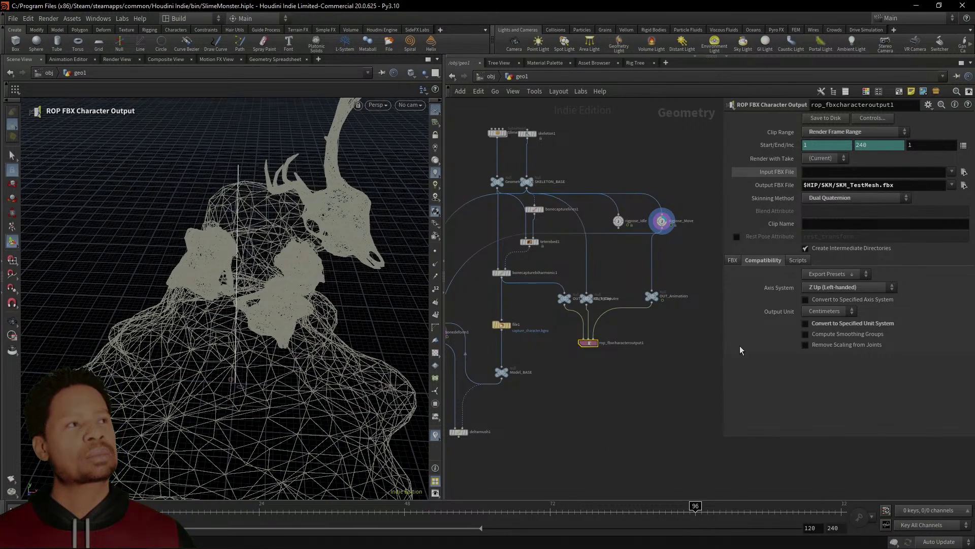
{"action": "scroll", "coordinate": [622, 366], "scroll_direction": "up", "scroll_amount": 2}
{"action": "key", "text": "Tab"}
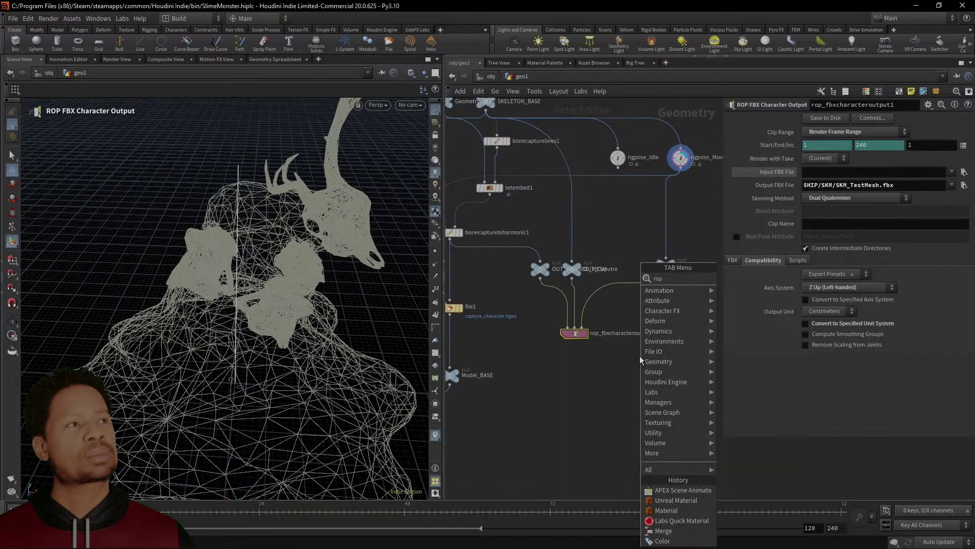
{"action": "type", "text": "rop ani"}
{"action": "key", "text": "Return"}
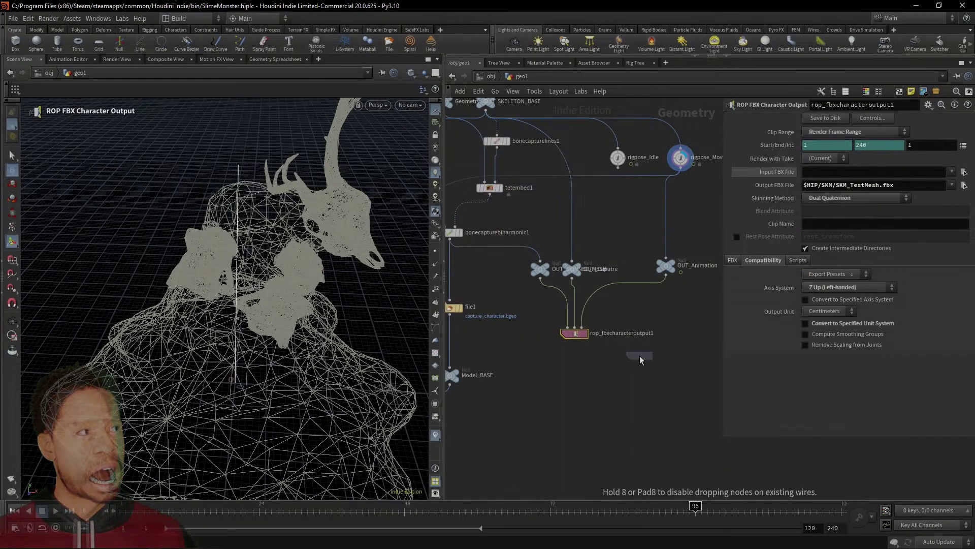
{"action": "left_click", "coordinate": [639, 356]}
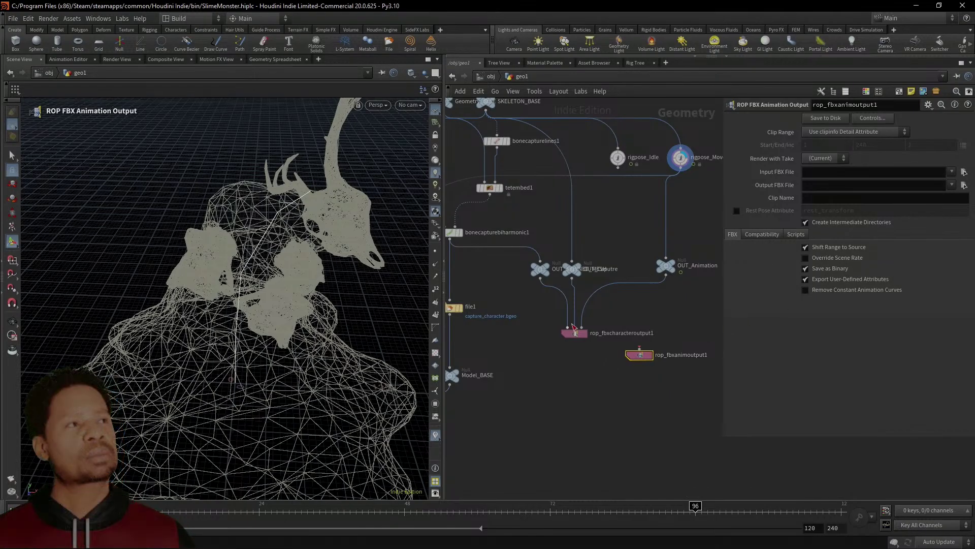
Set the axis system of rop_fbxanimoutput1 to Z Up (Left-handed), matching the FBX character output node
{"action": "left_click", "coordinate": [759, 238]}
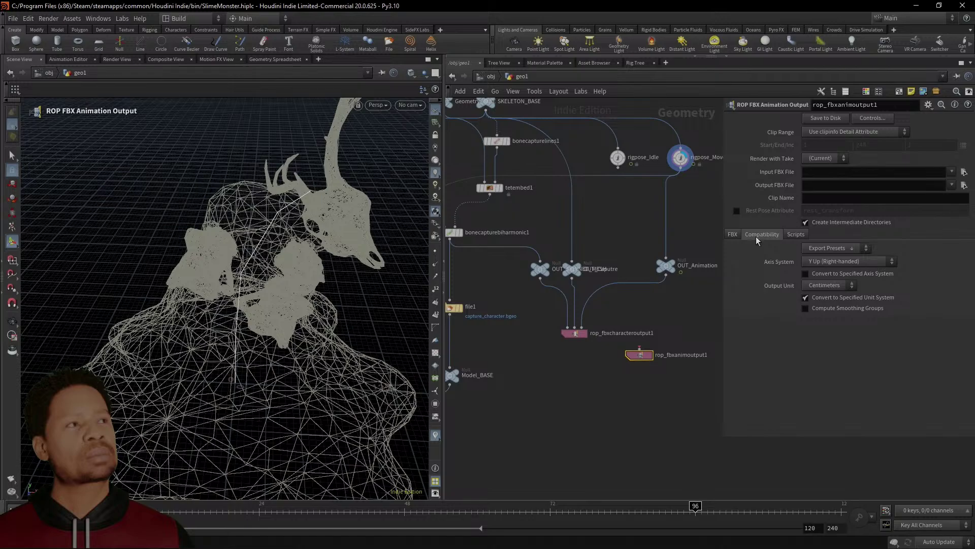
{"action": "left_click", "coordinate": [870, 262]}
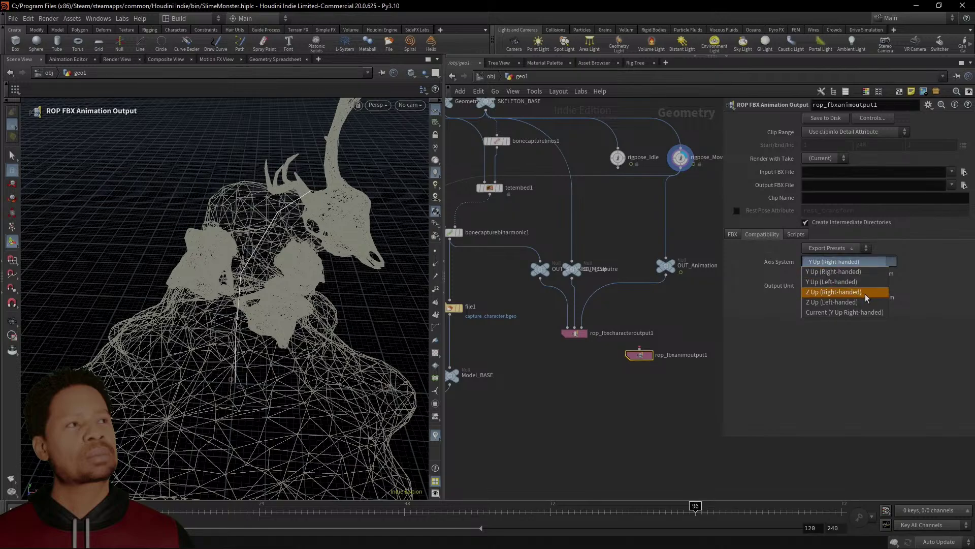
{"action": "left_click", "coordinate": [859, 312]}
{"action": "left_click", "coordinate": [578, 334]}
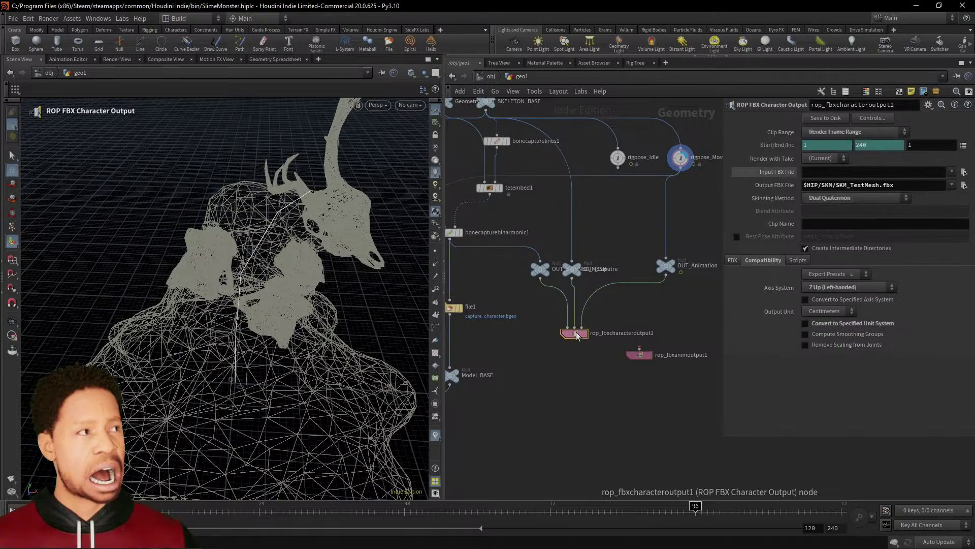
{"action": "left_click", "coordinate": [641, 356]}
{"action": "left_click", "coordinate": [849, 261]}
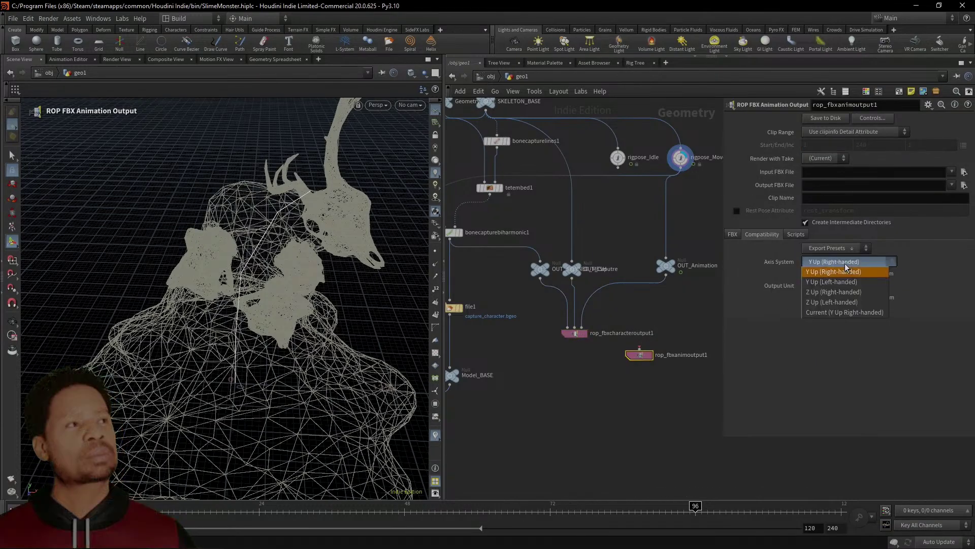
{"action": "left_click", "coordinate": [854, 302]}
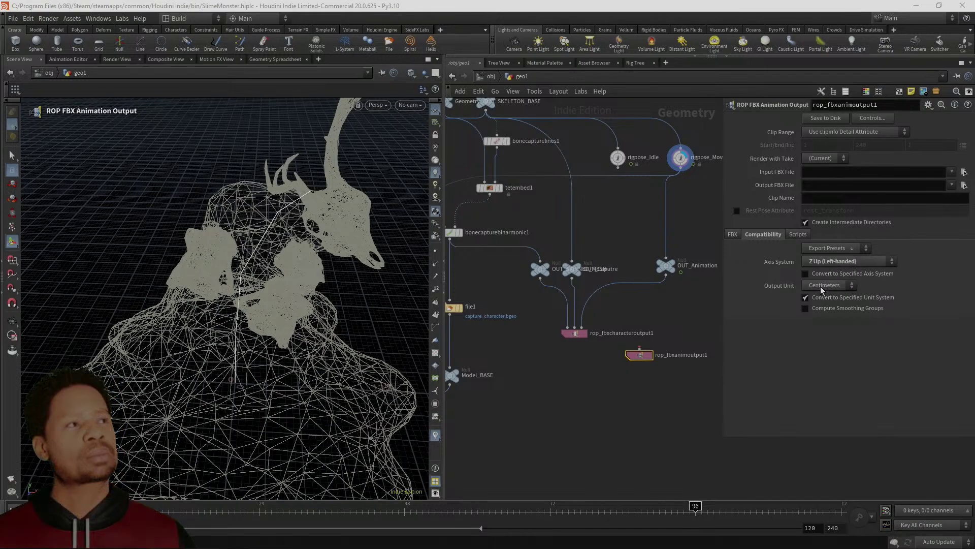
Compare the export settings of the FBX character output node with those of the FBX animation output node
{"action": "left_click", "coordinate": [574, 334]}
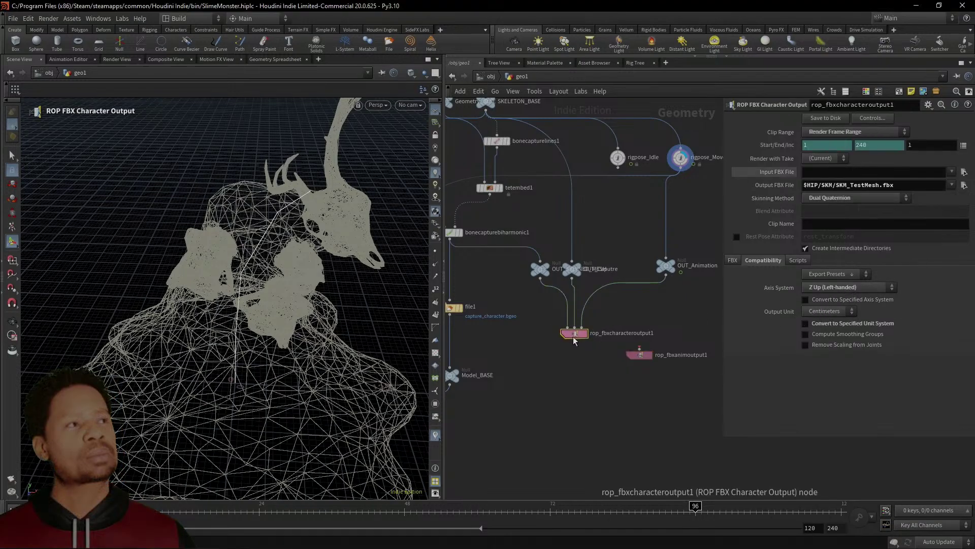
{"action": "left_click", "coordinate": [640, 355]}
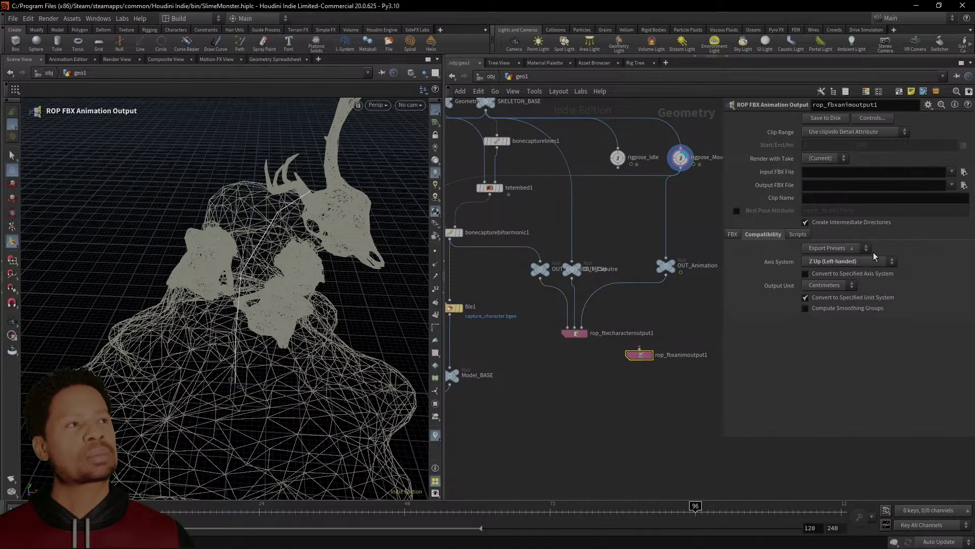
{"action": "left_click", "coordinate": [575, 334]}
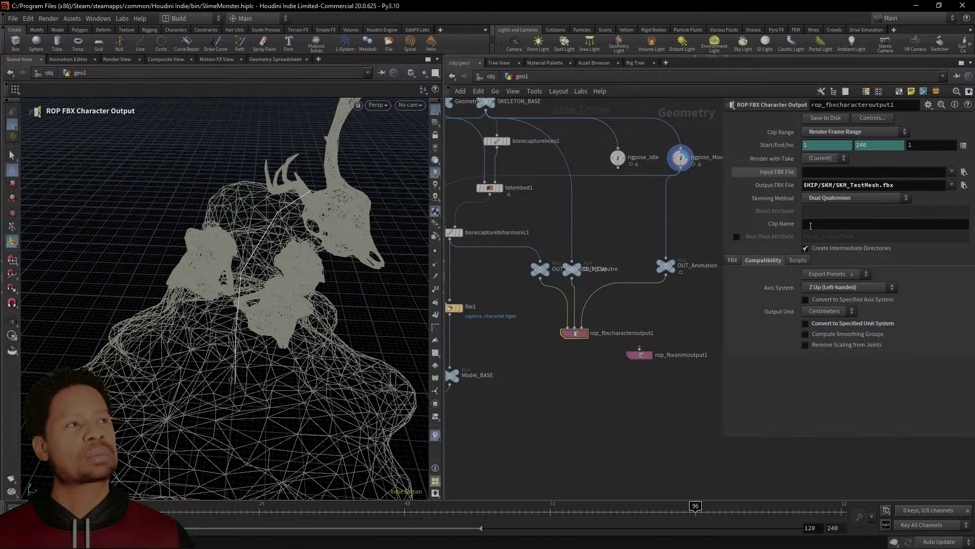
{"action": "left_click", "coordinate": [810, 226]}
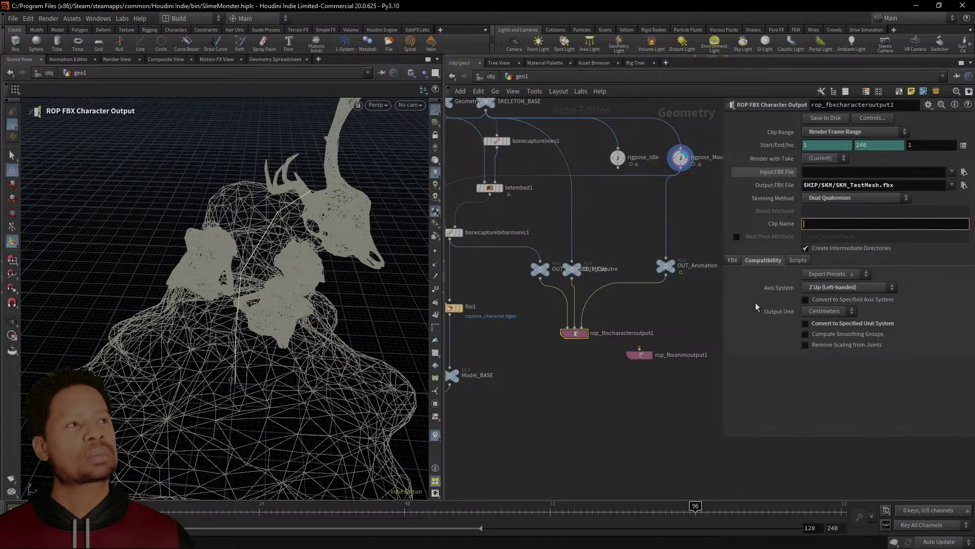
{"action": "left_click", "coordinate": [641, 357]}
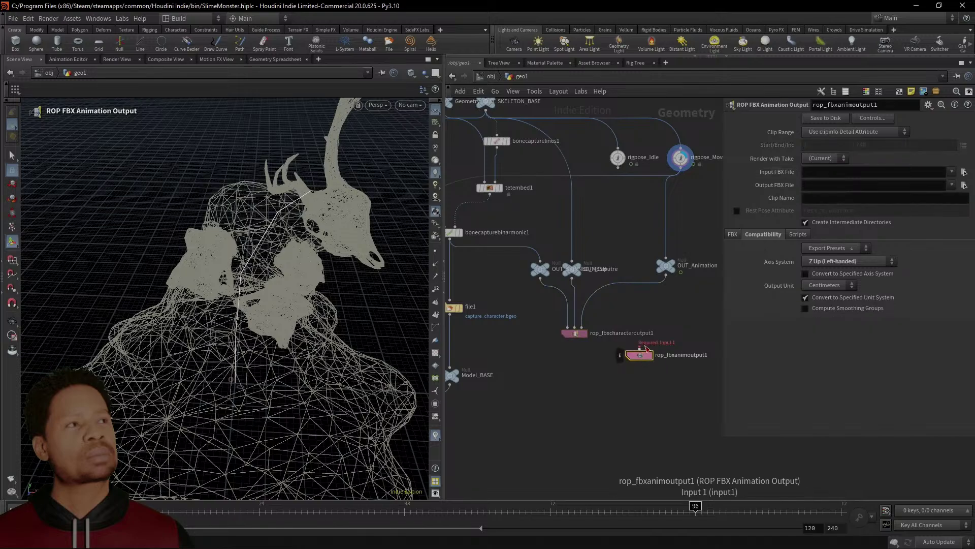
{"action": "left_click", "coordinate": [963, 186]}
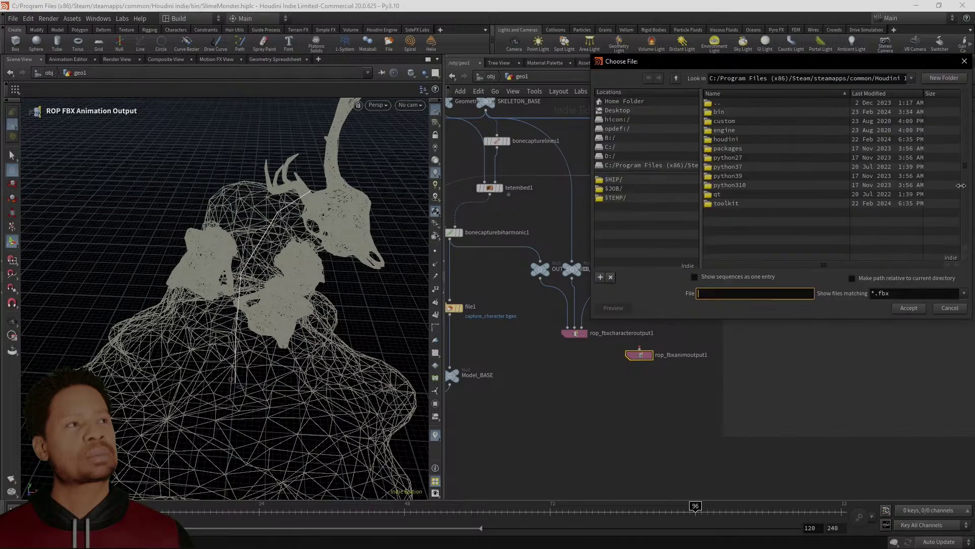
{"action": "left_click", "coordinate": [965, 60]}
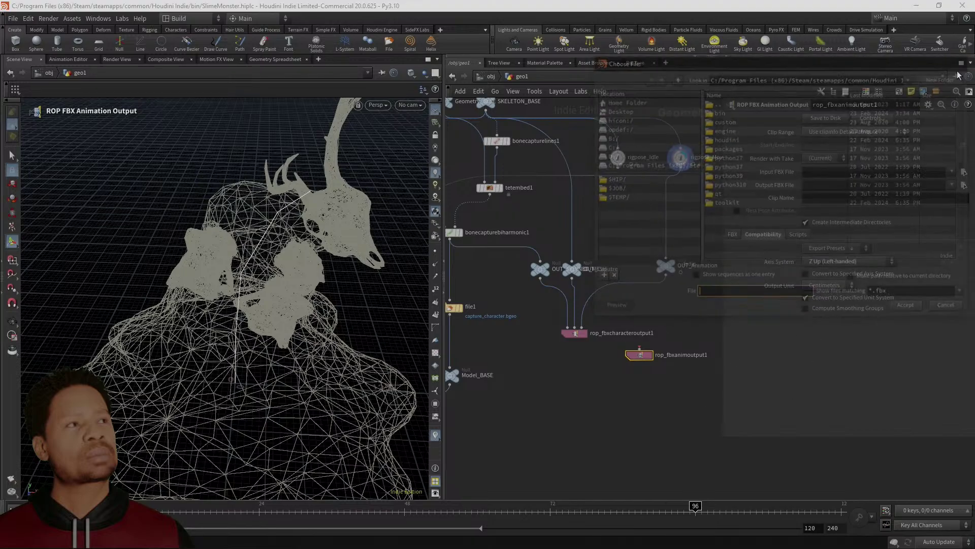
Copy the output FBX path from rop_fbxcharacteroutput1 to rop_fbxanimoutput1 and rename the file there to $HIP/SKM/SKM_TestMesh_Move.fbx
{"action": "left_click", "coordinate": [574, 334]}
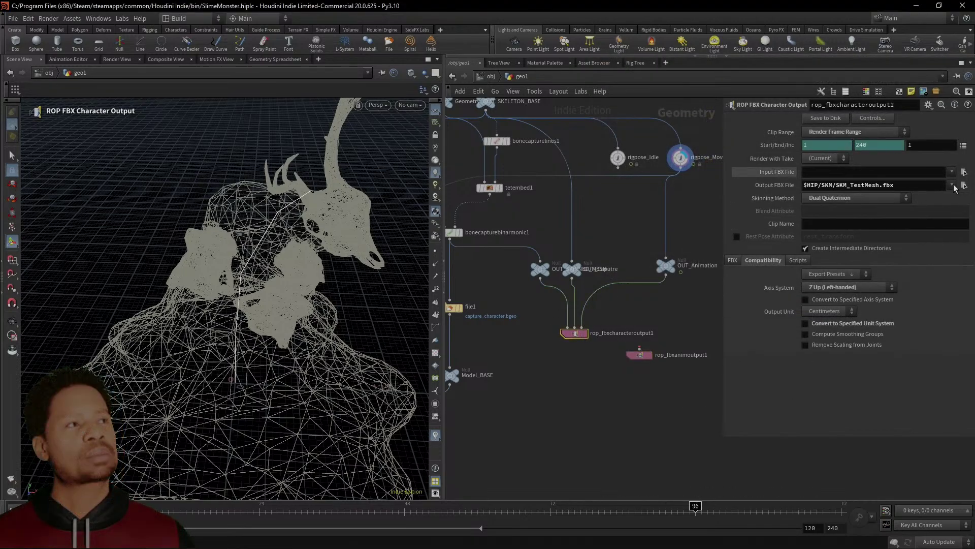
{"action": "left_click", "coordinate": [930, 184]}
{"action": "key", "text": "ctrl+c"}
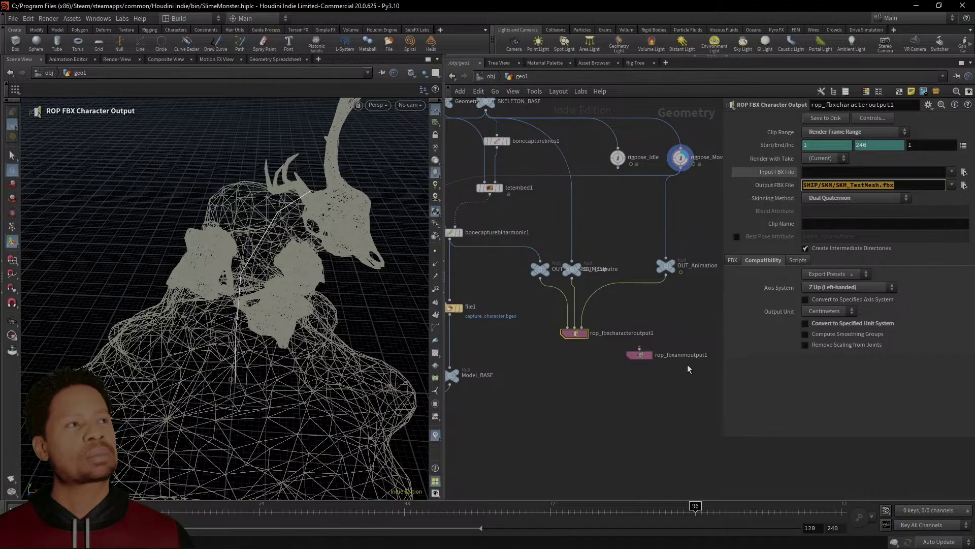
{"action": "left_click", "coordinate": [641, 354]}
{"action": "left_click", "coordinate": [850, 185]}
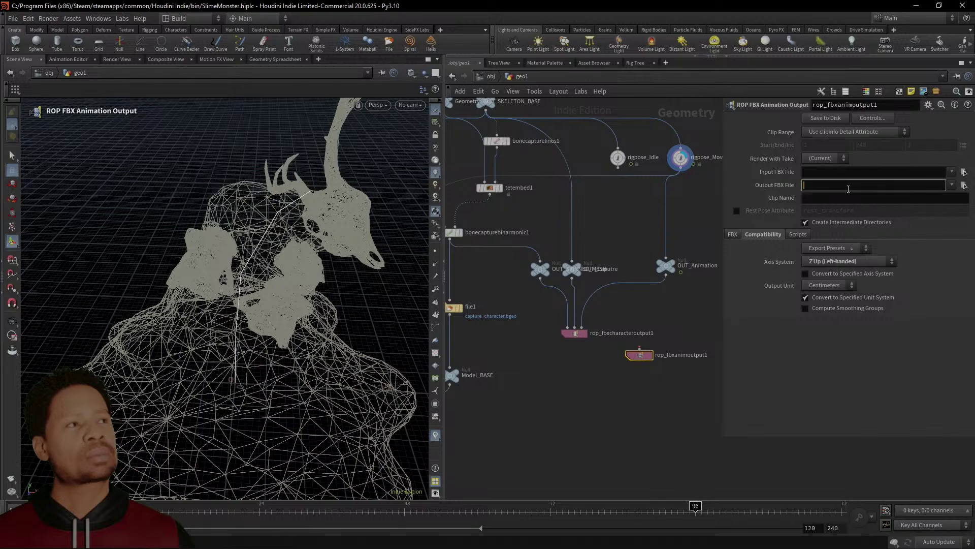
{"action": "key", "text": "ctrl+v"}
{"action": "type", "text": "_"}
{"action": "type", "text": "Move"}
{"action": "key", "text": "Return"}
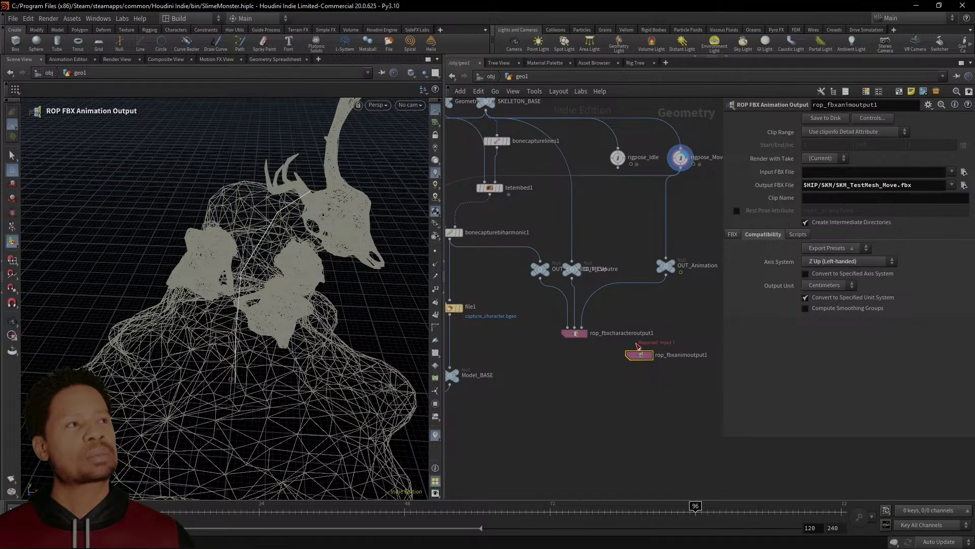
Set the clip name of rop_fbxanimoutput1 to Anim_Move and connect OUT_Animation to the node's input
{"action": "middle_click_drag", "start_coordinate": [625, 364], "coordinate": [596, 385]}
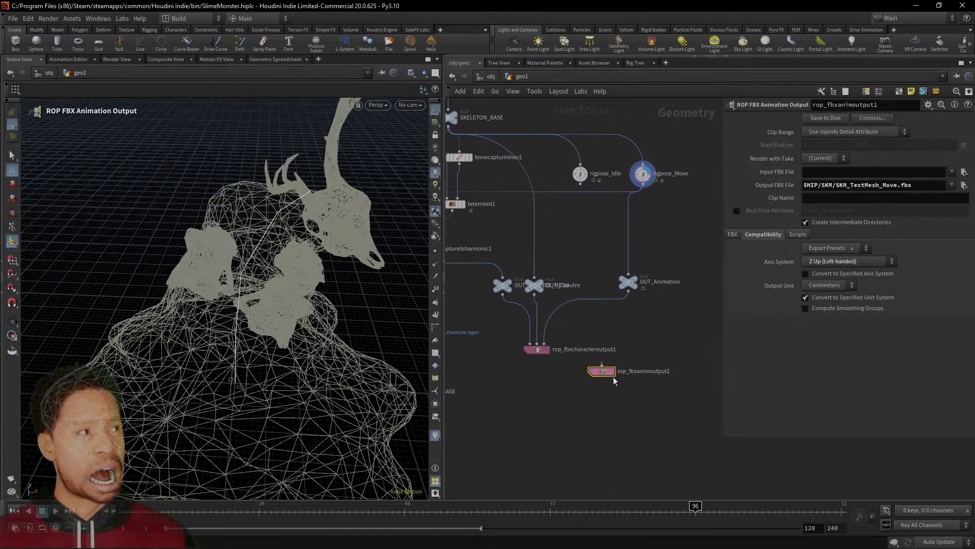
{"action": "left_click", "coordinate": [875, 198]}
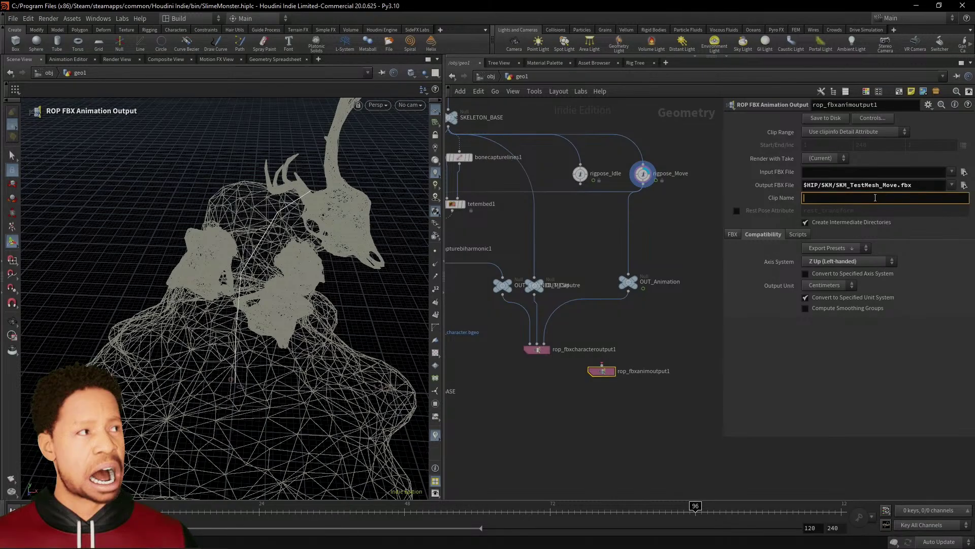
{"action": "type", "text": "Anim_M"}
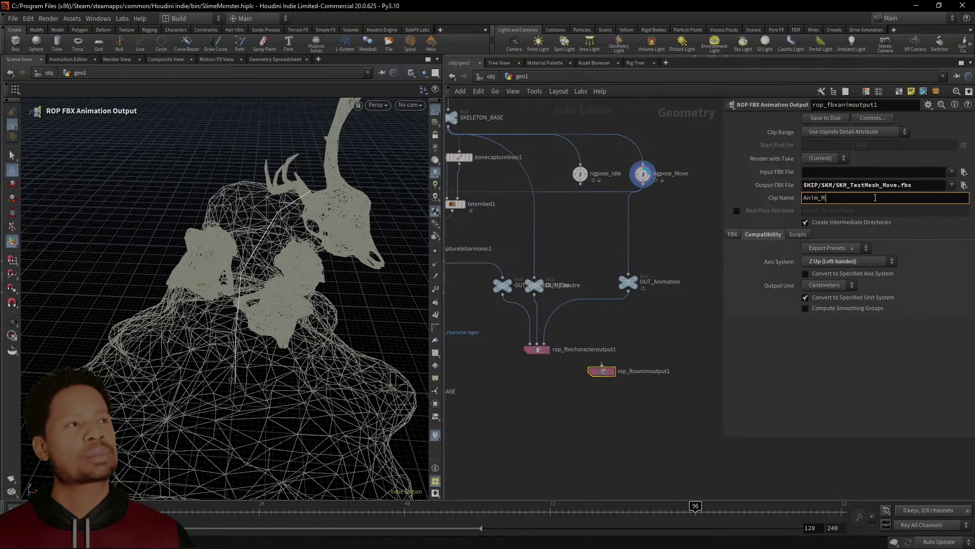
{"action": "type", "text": "ove"}
{"action": "key", "text": "Return"}
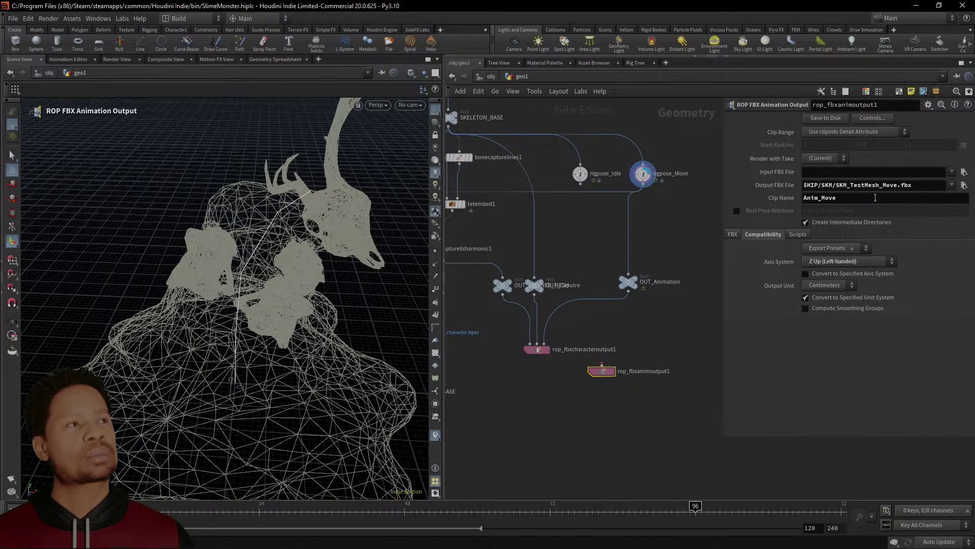
{"action": "left_click_drag", "start_coordinate": [628, 288], "coordinate": [632, 350]}
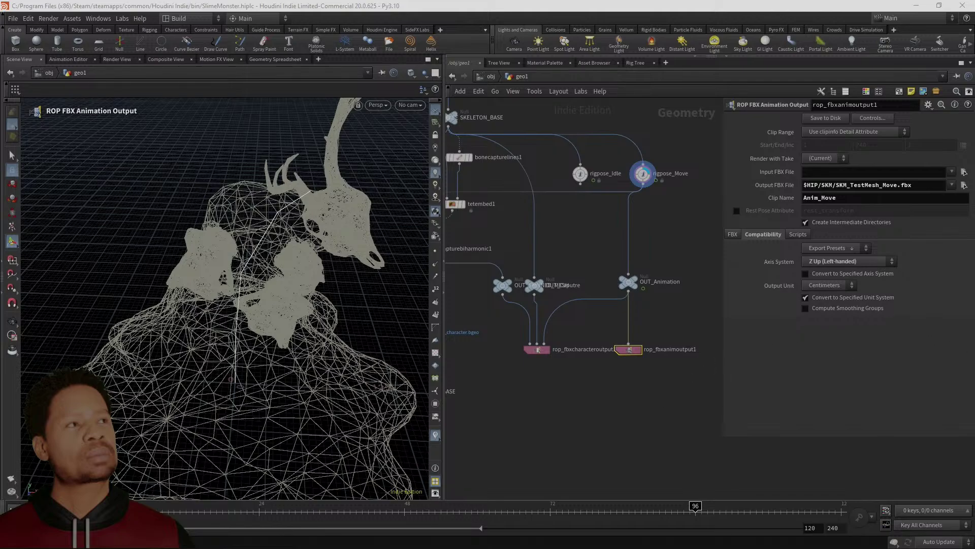
Set the clip name of rop_fbxcharacteroutput1 to _Move
{"action": "left_click", "coordinate": [533, 349]}
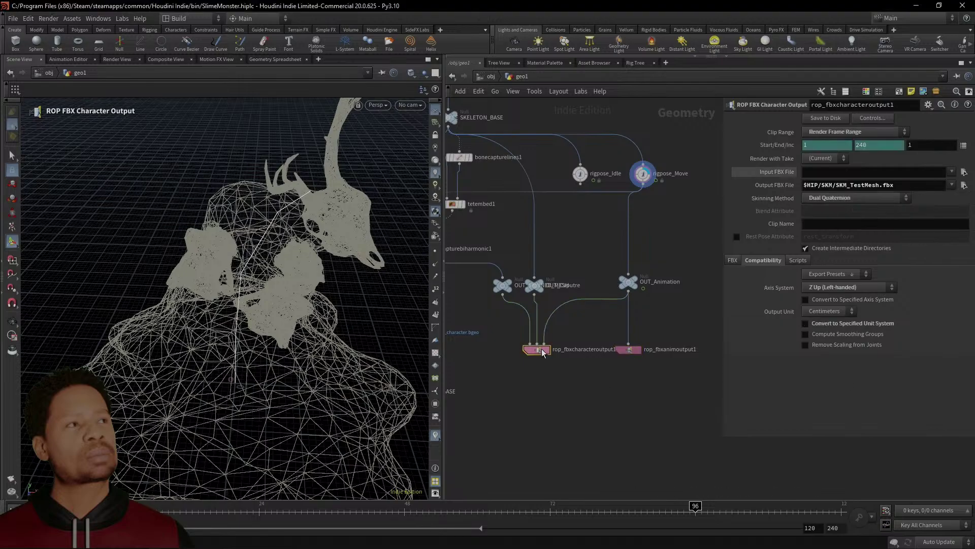
{"action": "left_click", "coordinate": [877, 223]}
{"action": "type", "text": "_"}
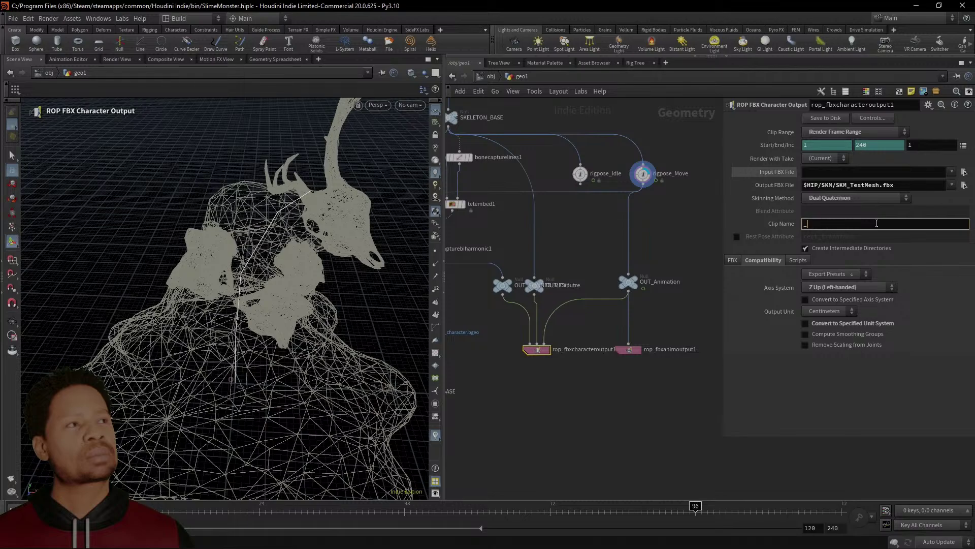
{"action": "type", "text": "Move"}
{"action": "key", "text": "Return"}
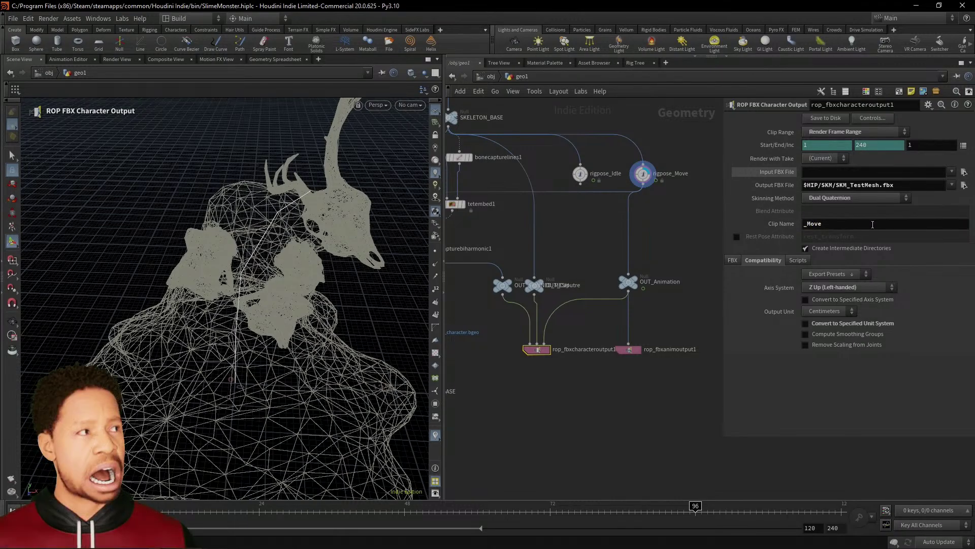
Enter an end frame of 240 on rop_fbxcharacteroutput1 and set its clip range to Render Frame Range Only (Strict)
{"action": "left_click", "coordinate": [887, 145]}
{"action": "double_click", "coordinate": [886, 145]}
{"action": "type", "text": "240"}
{"action": "key", "text": "Return"}
{"action": "left_click", "coordinate": [849, 133]}
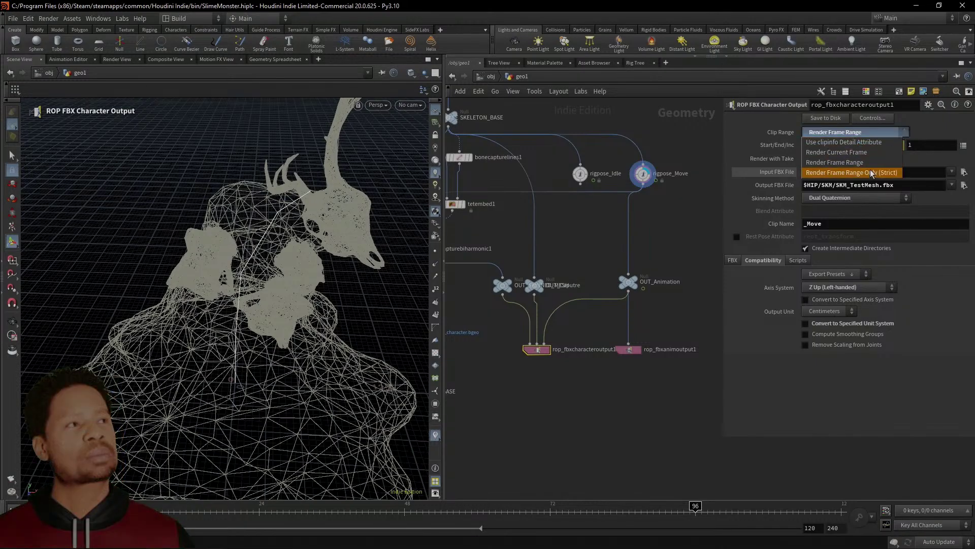
{"action": "left_click", "coordinate": [868, 142]}
{"action": "left_click", "coordinate": [873, 133]}
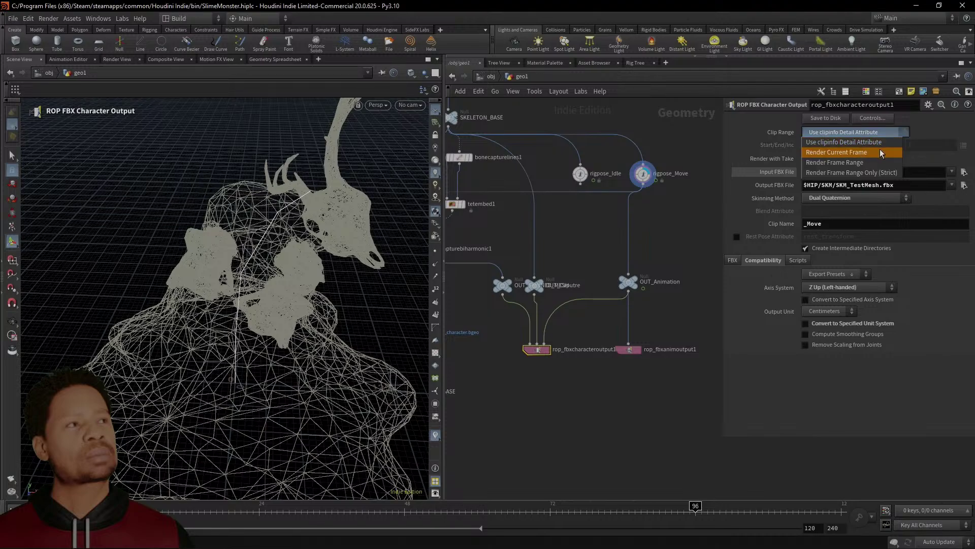
{"action": "left_click", "coordinate": [880, 172]}
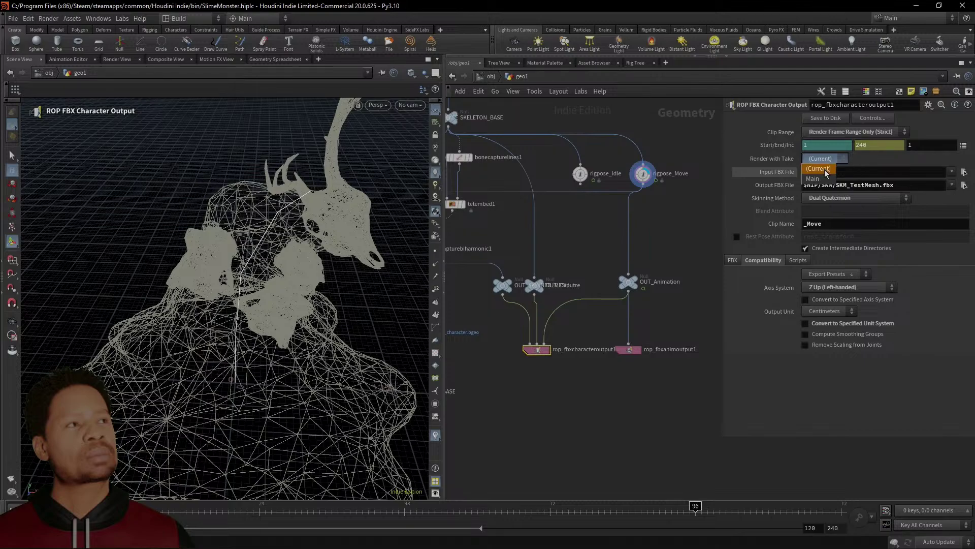
{"action": "left_click", "coordinate": [826, 173]}
{"action": "left_click", "coordinate": [822, 157]}
{"action": "left_click", "coordinate": [819, 179]}
{"action": "left_click", "coordinate": [818, 158]}
{"action": "left_click", "coordinate": [822, 166]}
{"action": "left_click", "coordinate": [877, 130]}
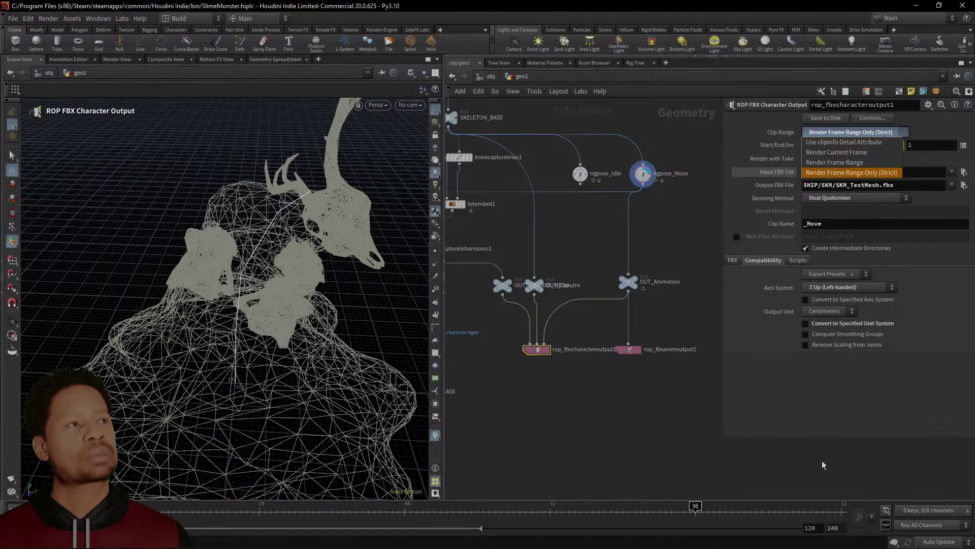
{"action": "left_click", "coordinate": [812, 484]}
Set the timeline's end frame to 120 and move the playhead to frame 120
{"action": "double_click", "coordinate": [840, 527]}
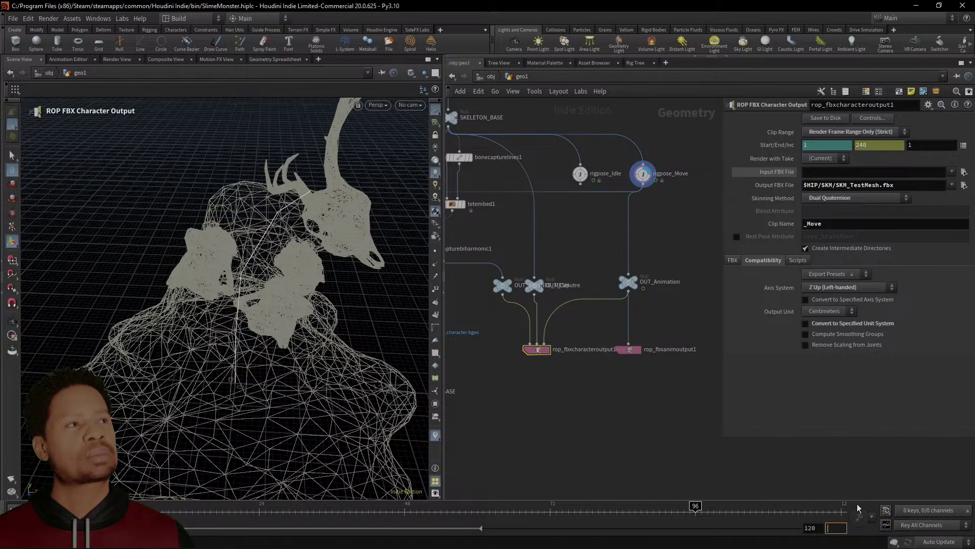
{"action": "type", "text": "96"}
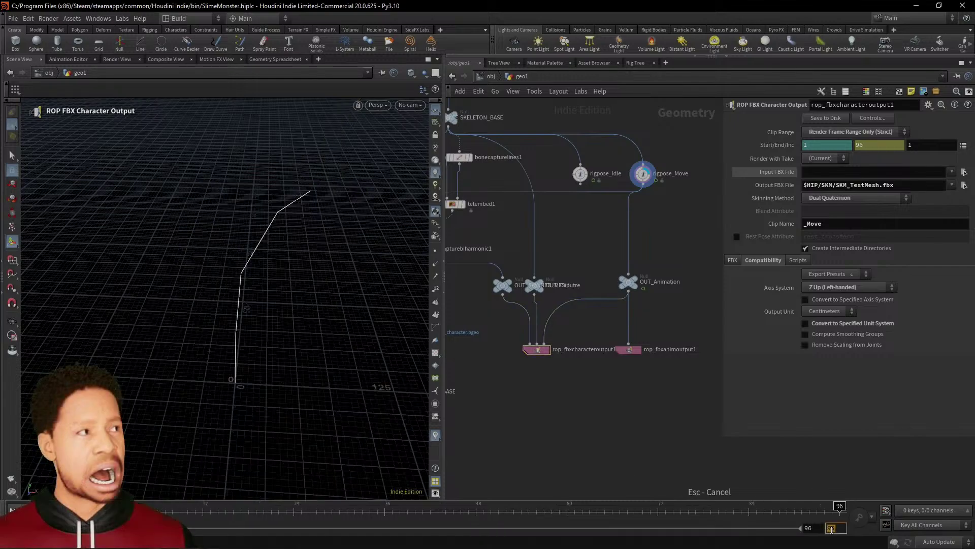
{"action": "type", "text": "0"}
{"action": "key", "text": "Return"}
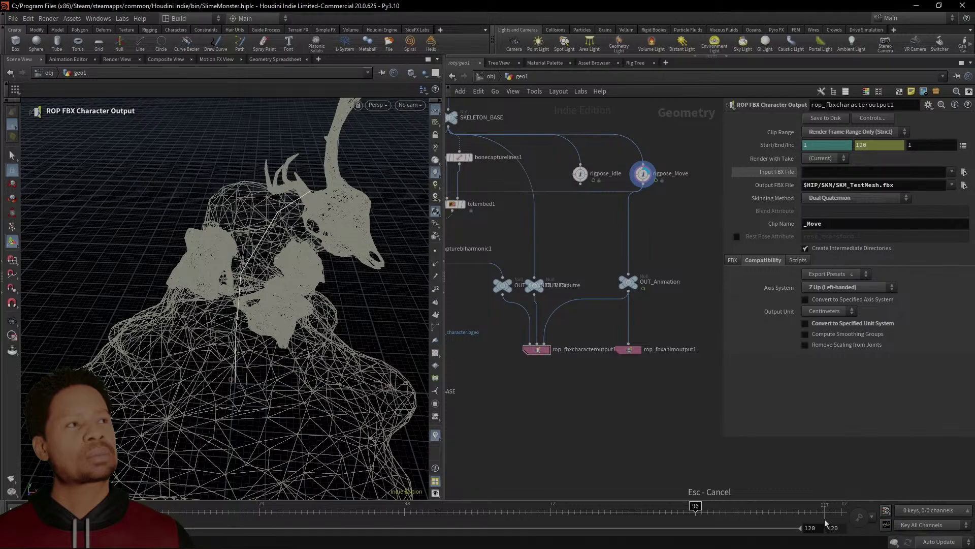
{"action": "left_click_drag", "start_coordinate": [702, 521], "coordinate": [843, 503]}
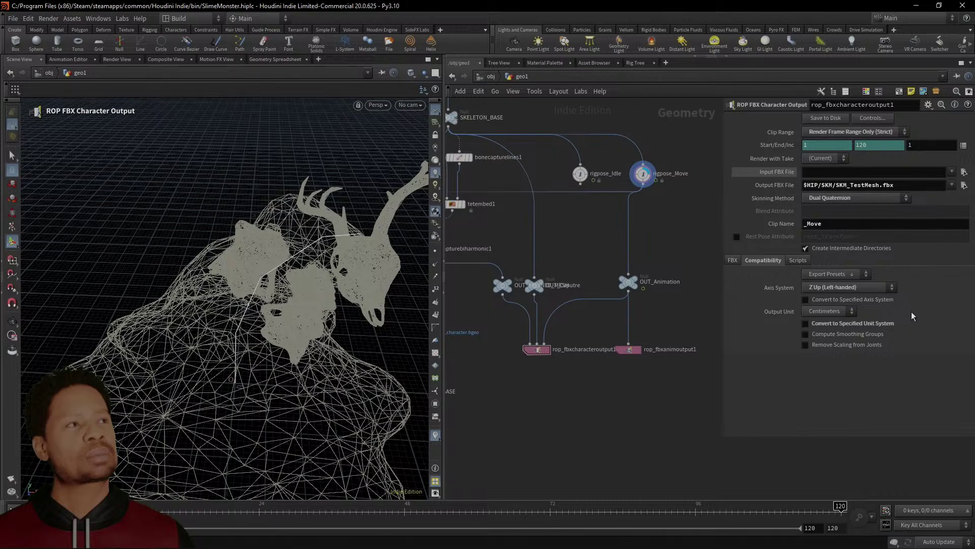
Set the output FBX file of rop_fbxcharacteroutput1 to $HIP/SKM/SKM_TestMesh_Anim.fbx and save the export to disk
{"action": "left_click", "coordinate": [884, 185]}
{"action": "type", "text": "_ANI"}
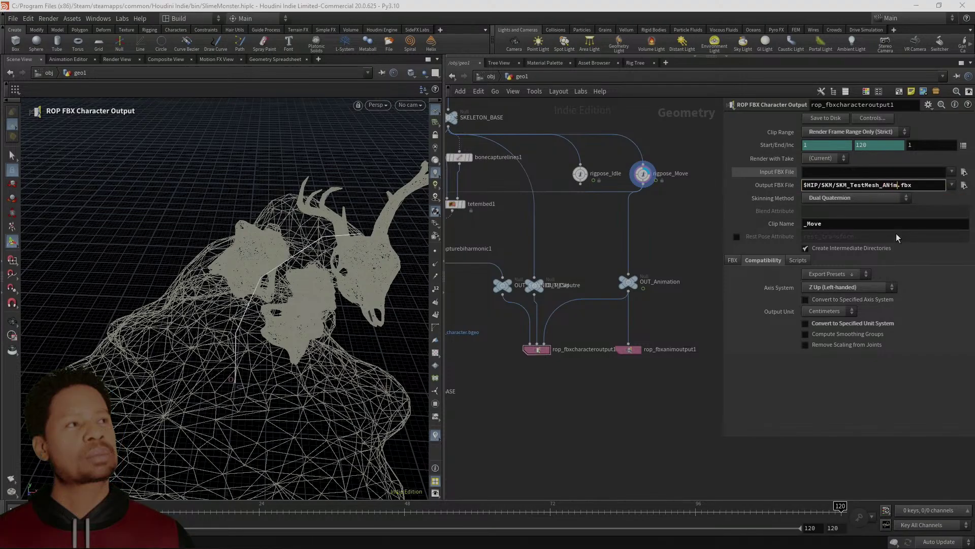
{"action": "key", "text": "BackSpace"}
{"action": "key", "text": "BackSpace"}
{"action": "type", "text": "nim"}
{"action": "key", "text": "Return"}
{"action": "left_click", "coordinate": [823, 118]}
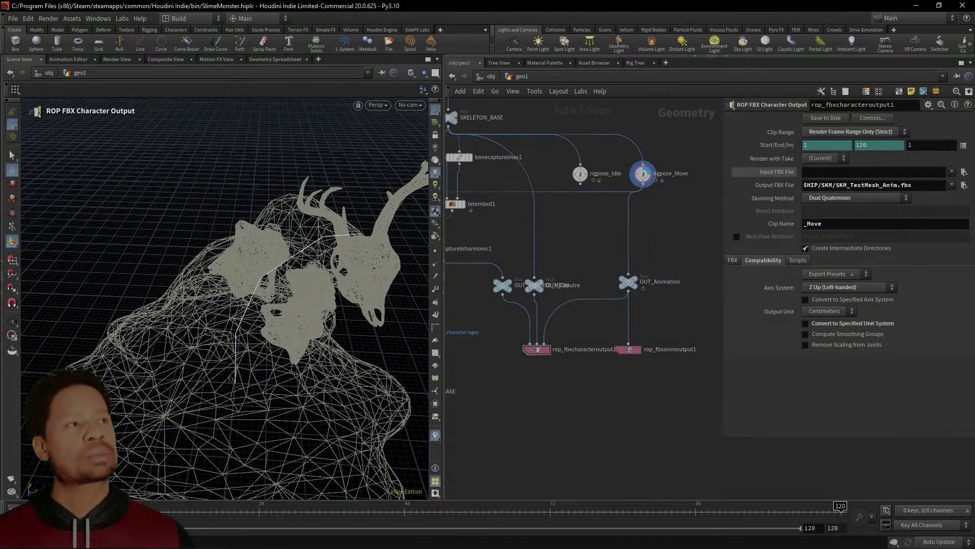
Switch to Unreal Editor, open the SKM_TestMesh_Anim sequence and scrub through it to the last frame
{"action": "key", "text": "alt+Tab"}
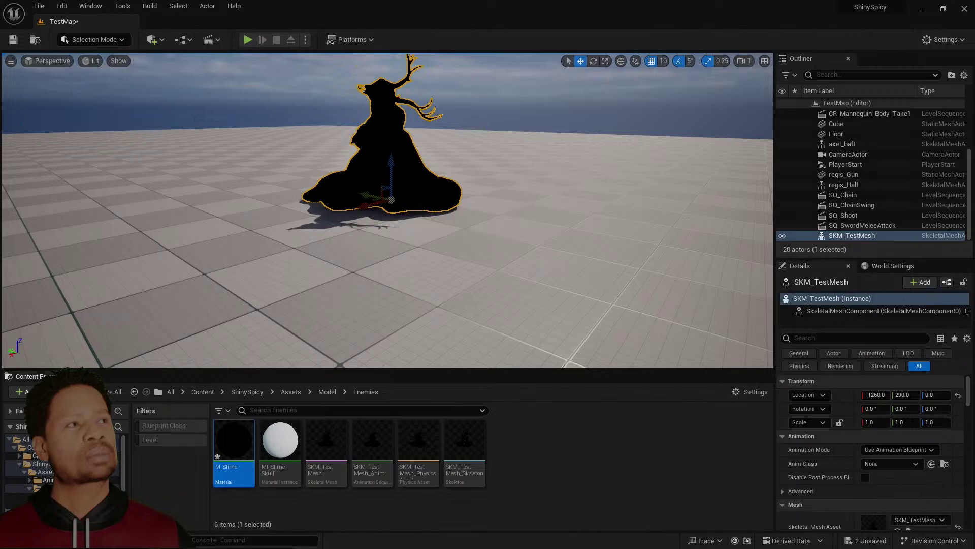
{"action": "left_click_drag", "start_coordinate": [567, 453], "coordinate": [567, 452]}
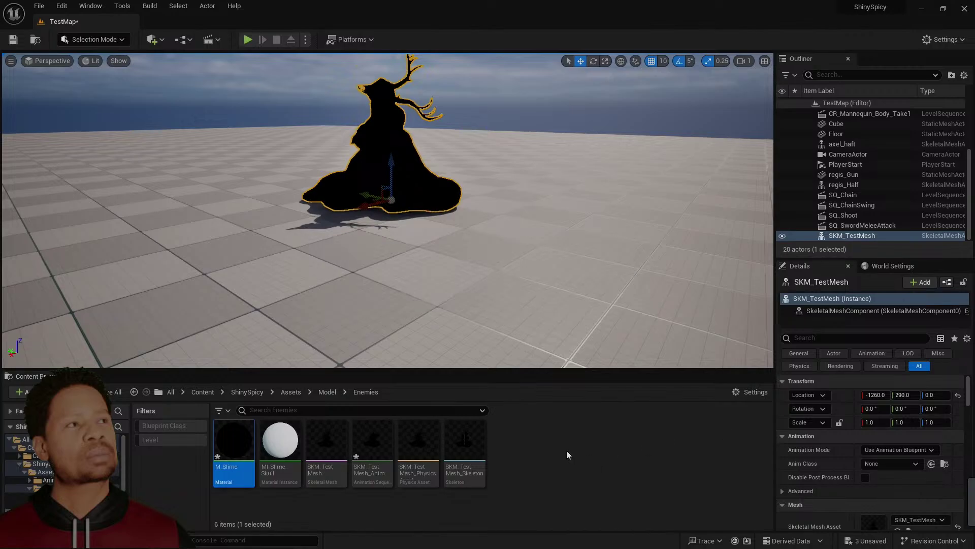
{"action": "left_click", "coordinate": [374, 440]}
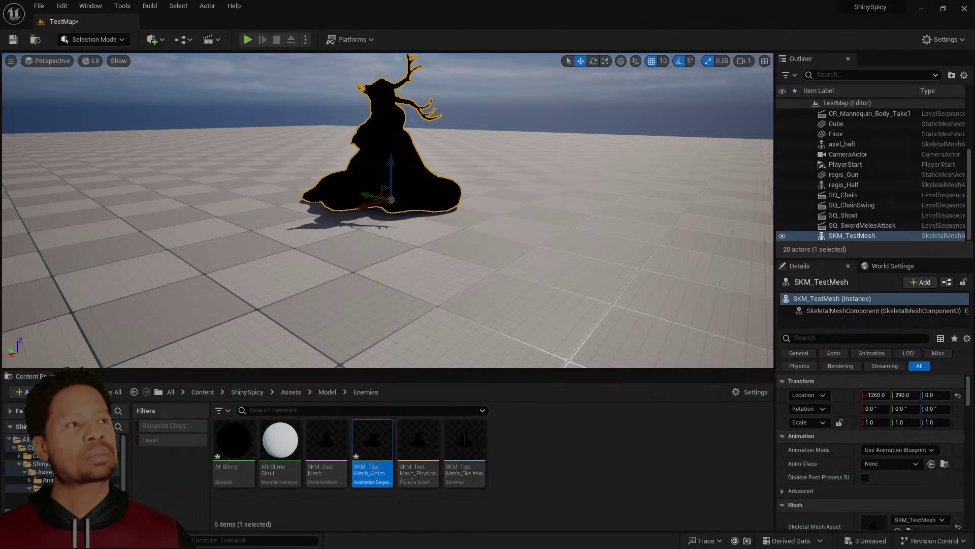
{"action": "left_click_drag", "start_coordinate": [974, 373], "coordinate": [228, 1]}
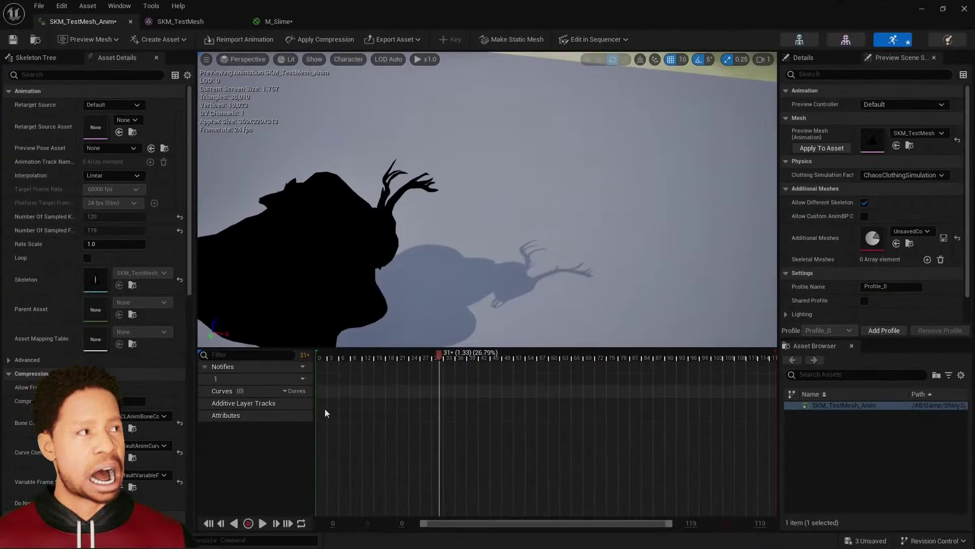
{"action": "left_click_drag", "start_coordinate": [443, 362], "coordinate": [749, 393]}
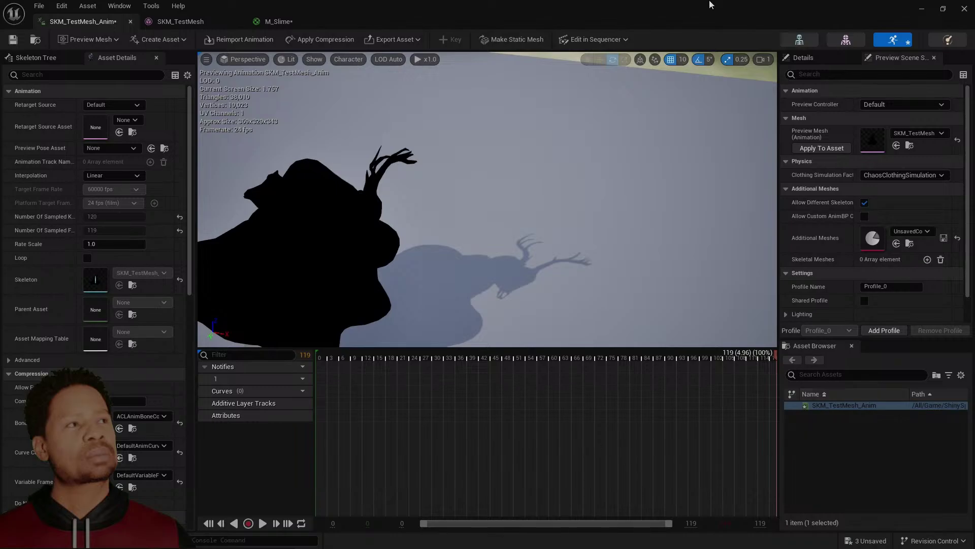
Switch back to Houdini and set the output FBX file of rop_fbxcharacteroutput1 to $HIP/SKM/SKM_TestMesh_Idle.fbx
{"action": "left_click_drag", "start_coordinate": [711, 5], "coordinate": [974, 254]}
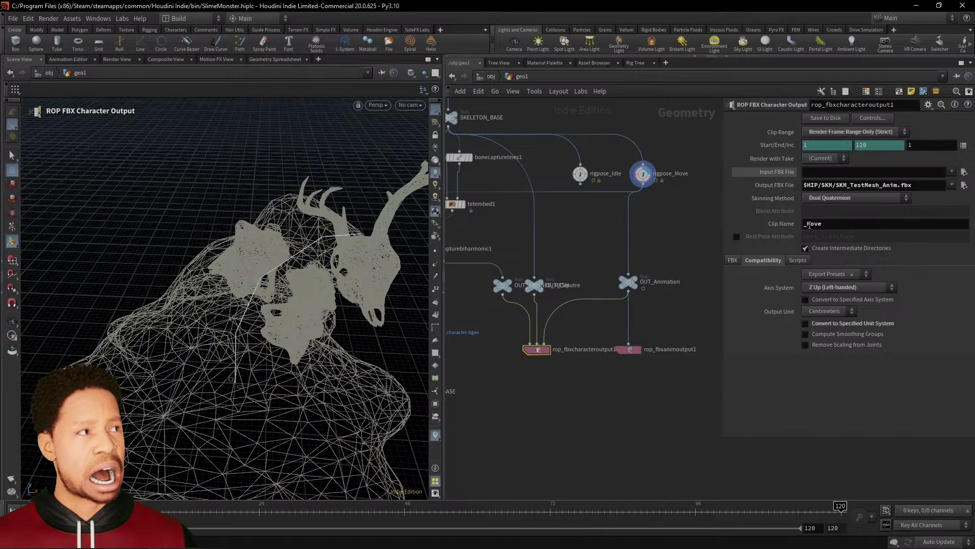
{"action": "left_click", "coordinate": [900, 186]}
{"action": "key", "text": "BackSpace"}
{"action": "key", "text": "BackSpace"}
{"action": "key", "text": "BackSpace"}
{"action": "key", "text": "BackSpace"}
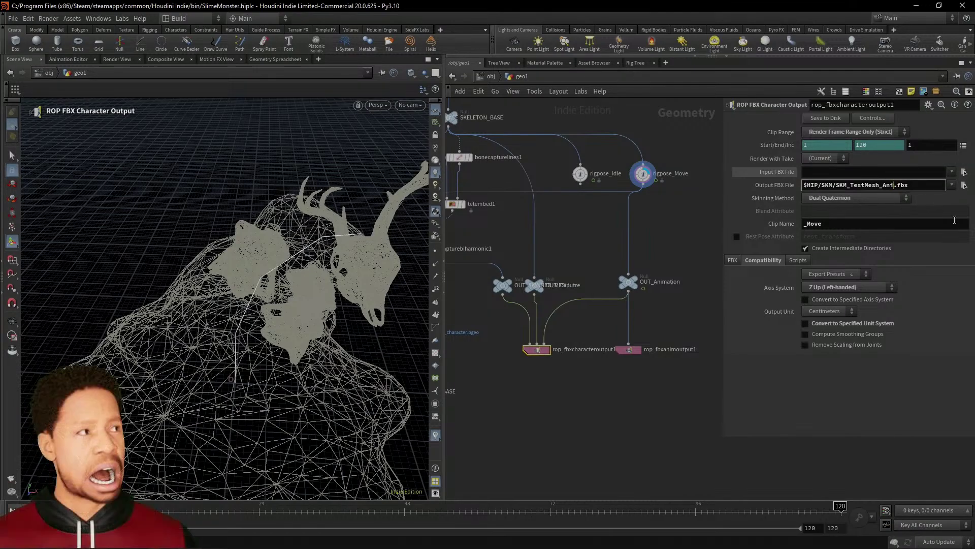
{"action": "type", "text": "Idle"}
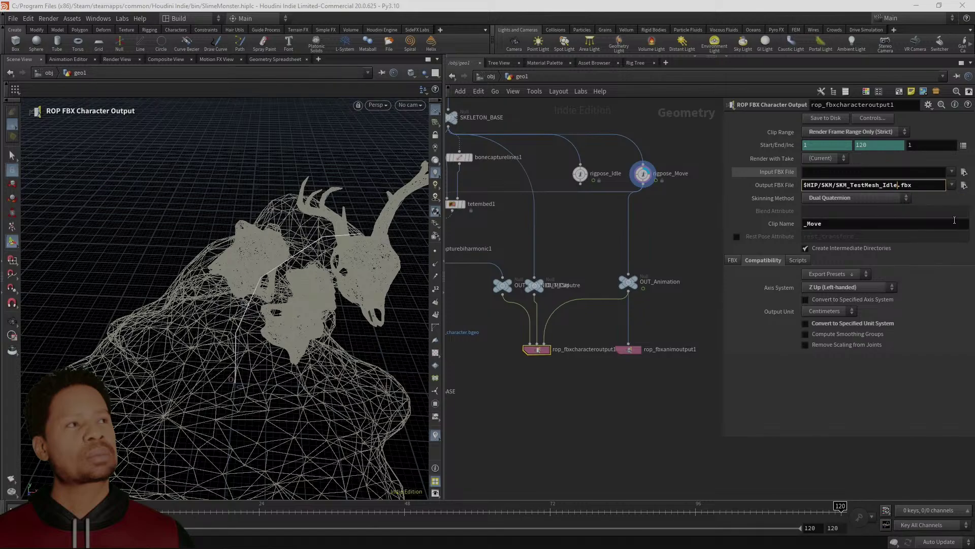
{"action": "key", "text": "Return"}
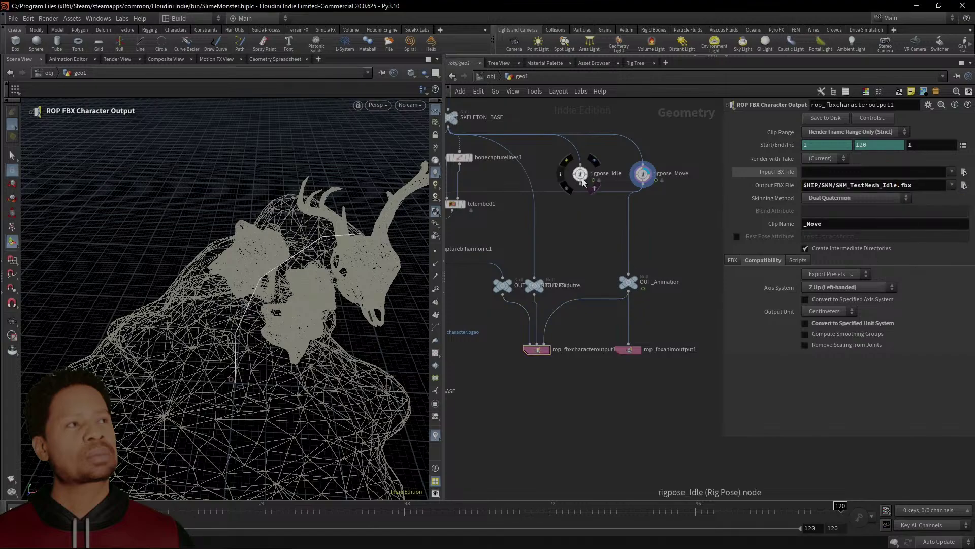
Wire rigpose_Idle into OUT_Animation and set the clip range of rop_fbxcharacteroutput1 to Use clipinfo Detail Attribute
{"action": "mouse_move", "coordinate": [582, 179]}
{"action": "left_mouse_down"}
{"action": "mouse_move", "coordinate": [620, 227]}
{"action": "mouse_move", "coordinate": [580, 164]}
{"action": "mouse_move", "coordinate": [599, 179]}
{"action": "mouse_move", "coordinate": [603, 239]}
{"action": "mouse_move", "coordinate": [598, 181]}
{"action": "left_mouse_up"}
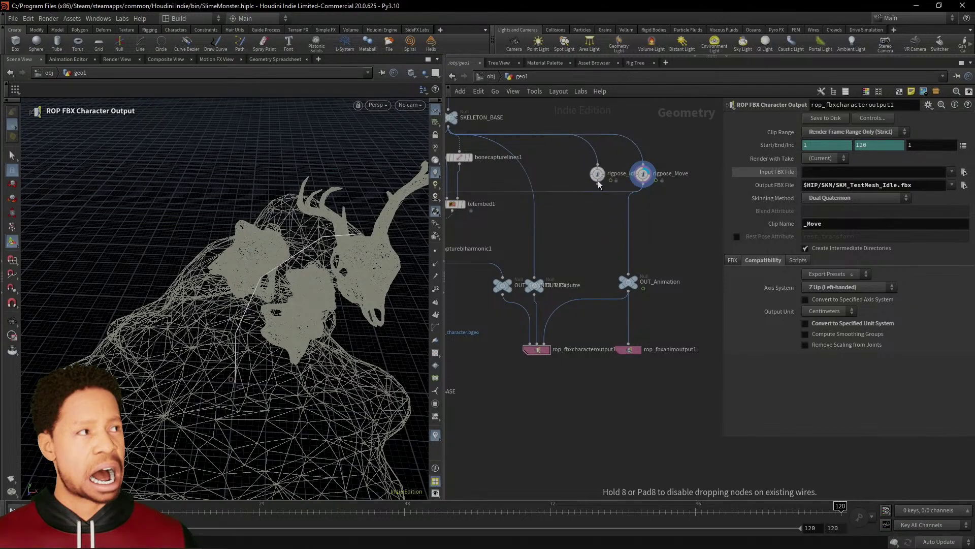
{"action": "left_click_drag", "start_coordinate": [613, 226], "coordinate": [620, 278]}
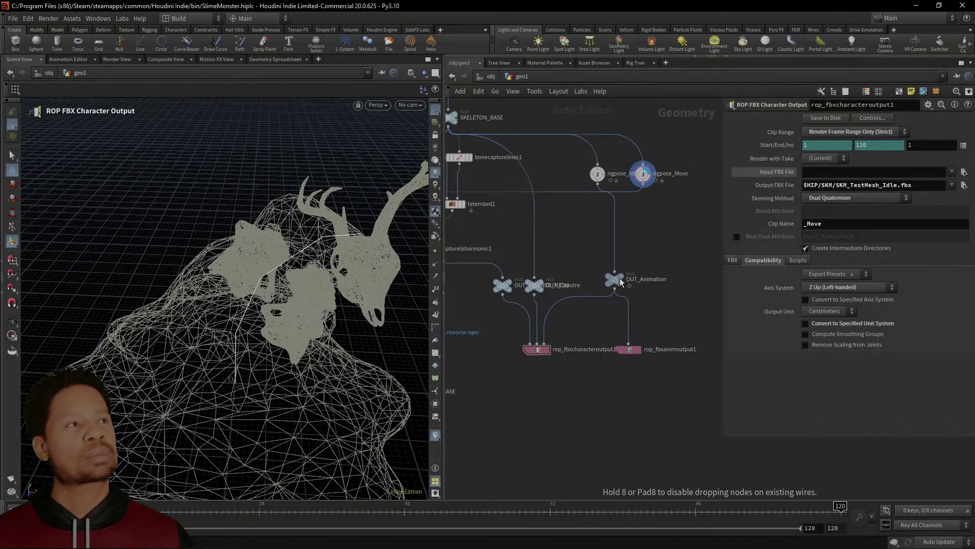
{"action": "left_click", "coordinate": [538, 350]}
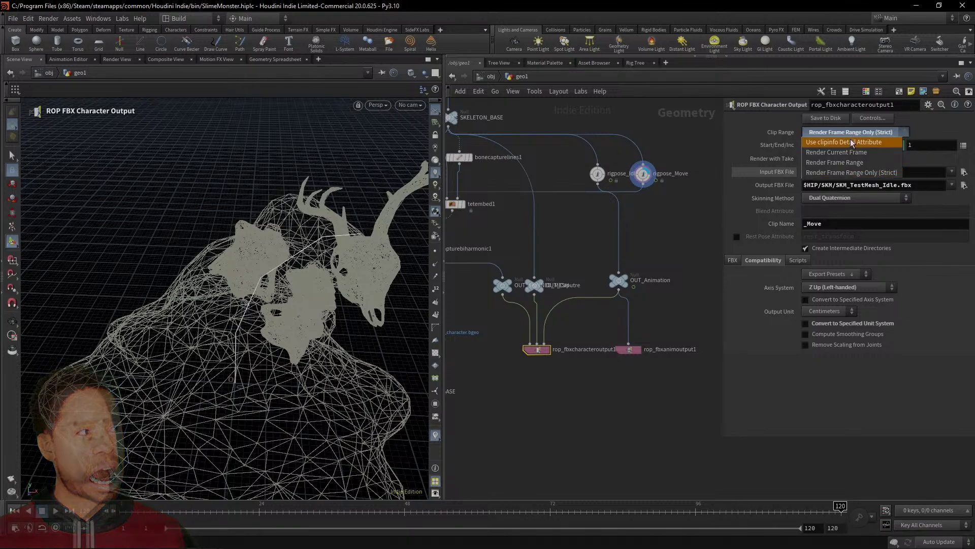
{"action": "left_click", "coordinate": [856, 143]}
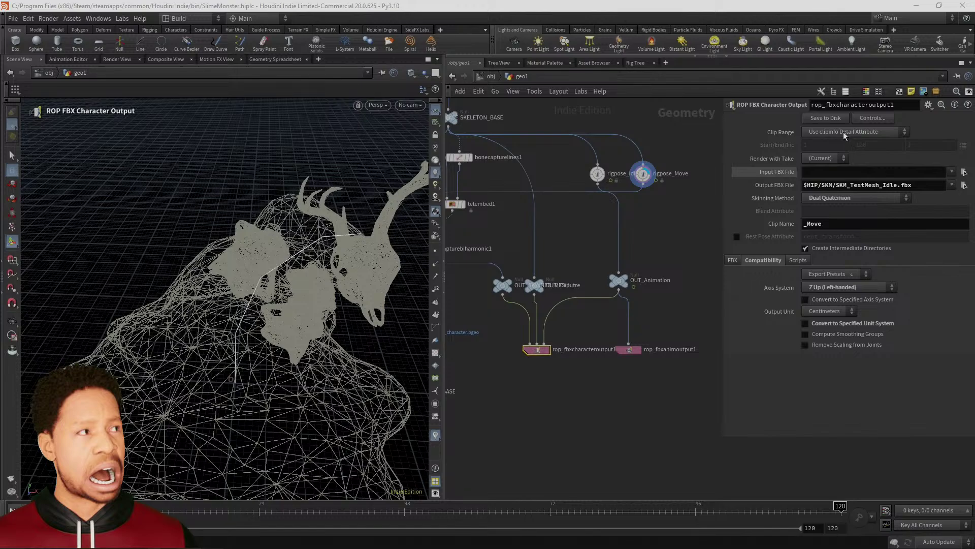
Set the clip name of rop_fbxcharacteroutput1 to _Idle and save the idle export to disk
{"action": "left_click", "coordinate": [854, 223]}
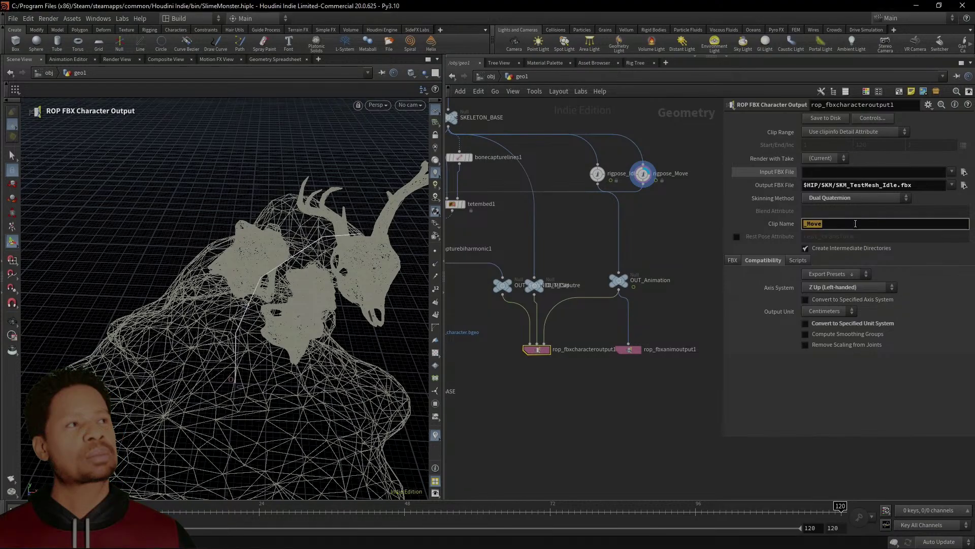
{"action": "key", "text": "BackSpace"}
{"action": "key", "text": "BackSpace"}
{"action": "key", "text": "BackSpace"}
{"action": "key", "text": "BackSpace"}
{"action": "type", "text": "Idle"}
{"action": "key", "text": "Return"}
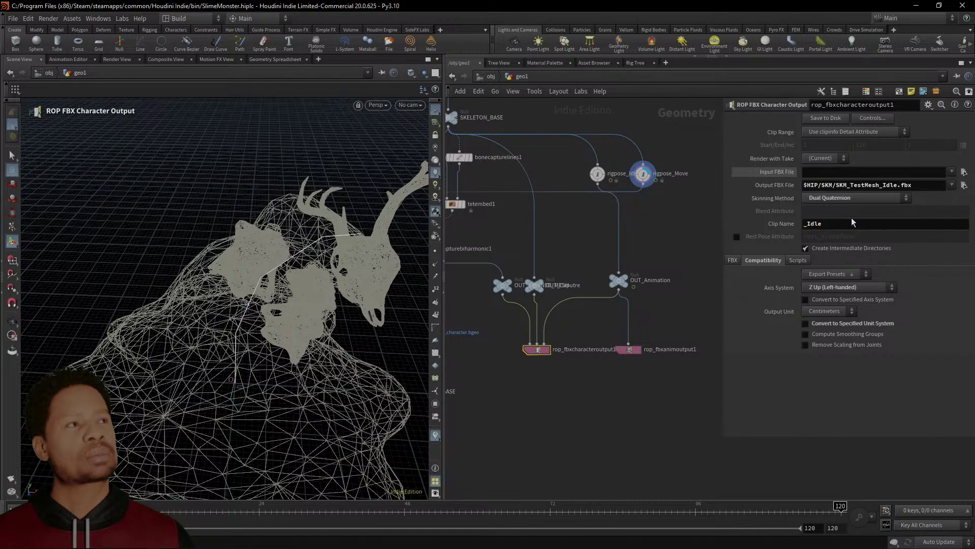
{"action": "left_click", "coordinate": [834, 117]}
Wire rigpose_Move into OUT_Animation and export it through rop_fbxcharacteroutput1 to $HIP/SKM/SKM_TestMesh_Move.fbx
{"action": "left_click_drag", "start_coordinate": [643, 184], "coordinate": [619, 274]}
{"action": "key", "text": "Left"}
{"action": "key", "text": "BackSpace"}
{"action": "key", "text": "BackSpace"}
{"action": "key", "text": "BackSpace"}
{"action": "key", "text": "BackSpace"}
{"action": "type", "text": "Mod"}
{"action": "key", "text": "BackSpace"}
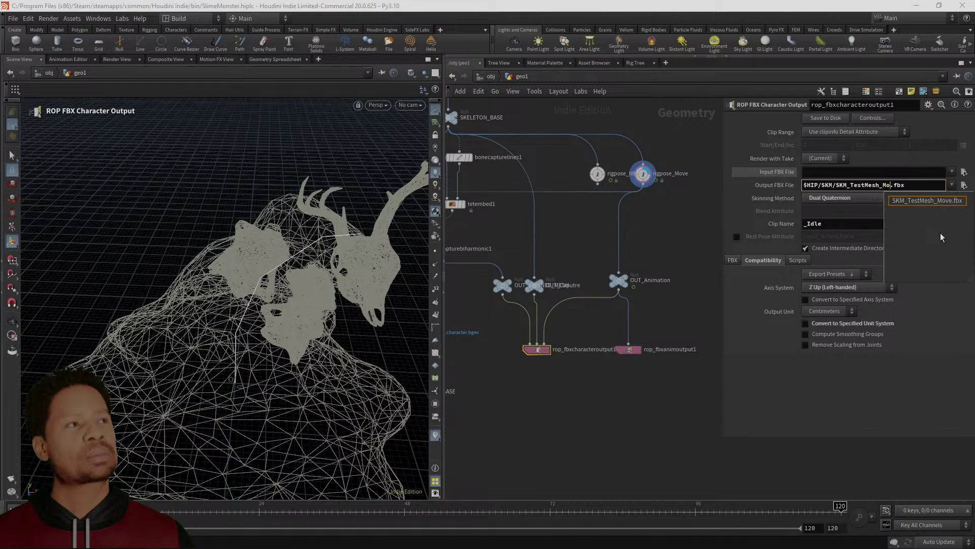
{"action": "type", "text": "ve"}
{"action": "key", "text": "Return"}
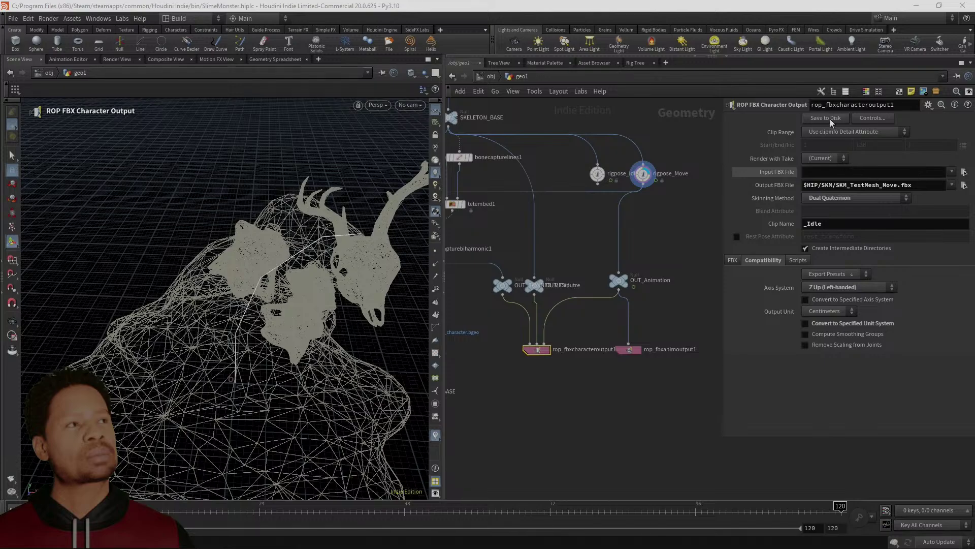
{"action": "left_click", "coordinate": [606, 399]}
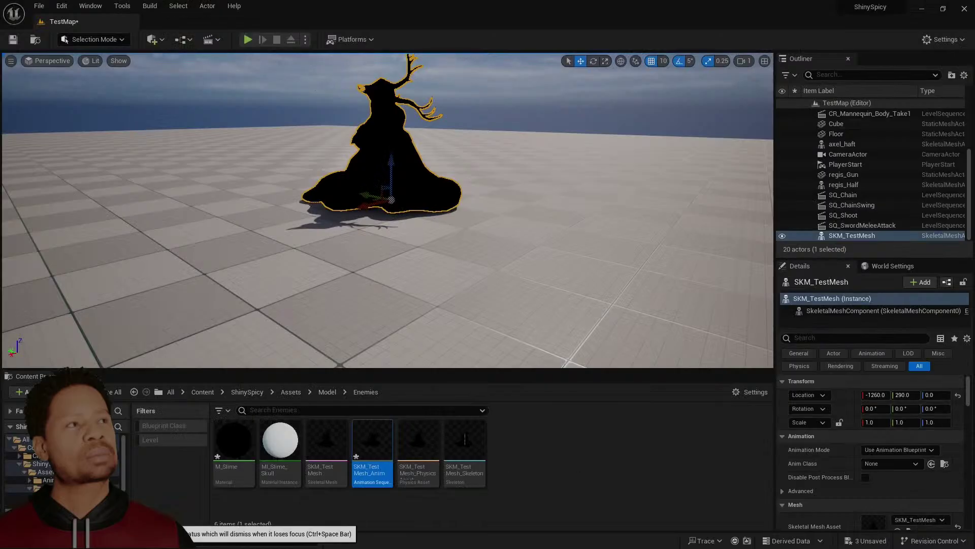
Switch to Unreal Editor and import the idle and move FBX files into Enemies on SKM_TestMesh_Skeleton with Import Mesh off
{"action": "left_click", "coordinate": [40, 541]}
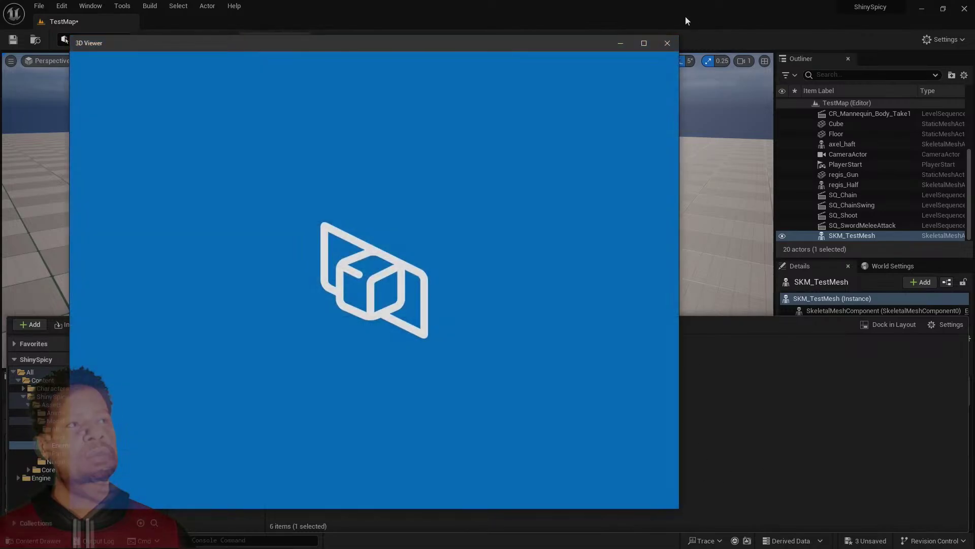
{"action": "left_click", "coordinate": [665, 46]}
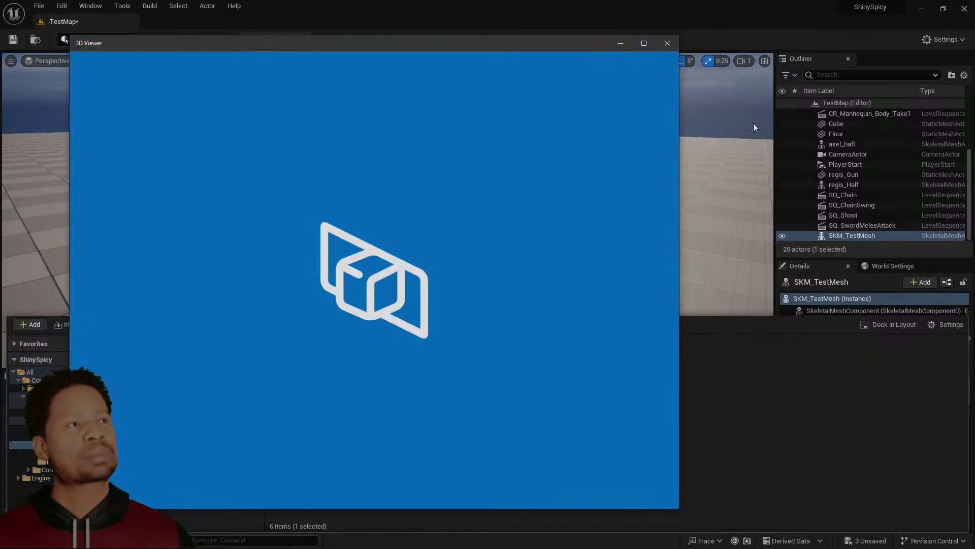
{"action": "left_click", "coordinate": [666, 45]}
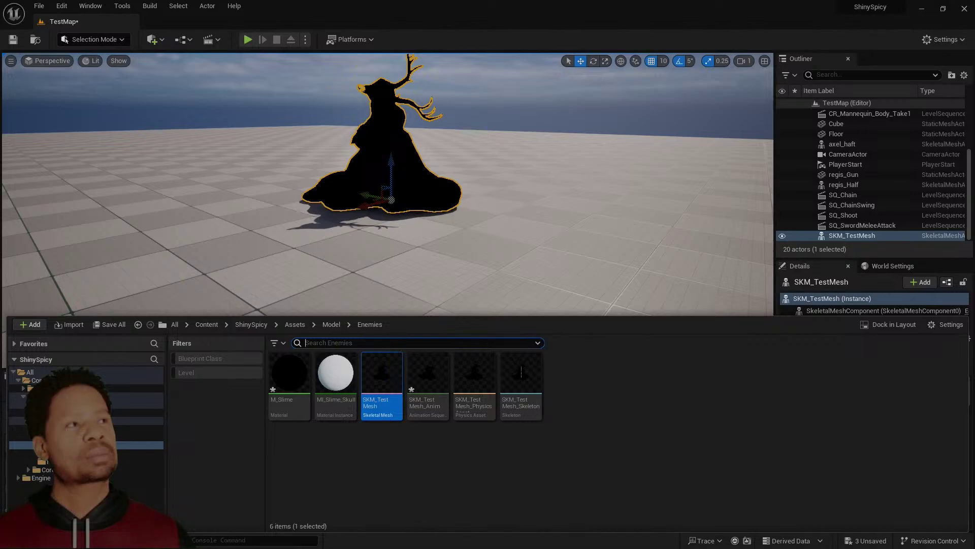
{"action": "left_click_drag", "start_coordinate": [596, 394], "coordinate": [593, 394]}
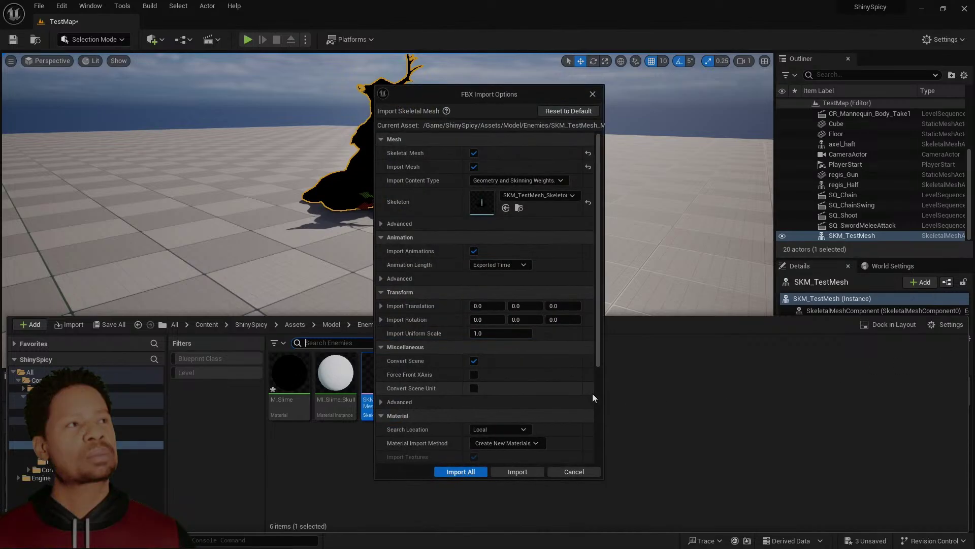
{"action": "left_click", "coordinate": [473, 167]}
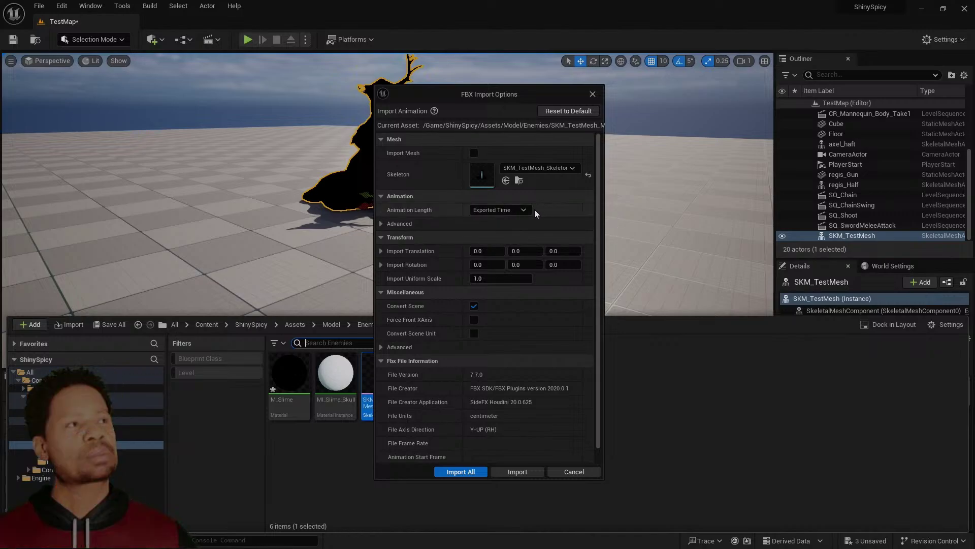
{"action": "left_click", "coordinate": [478, 471]}
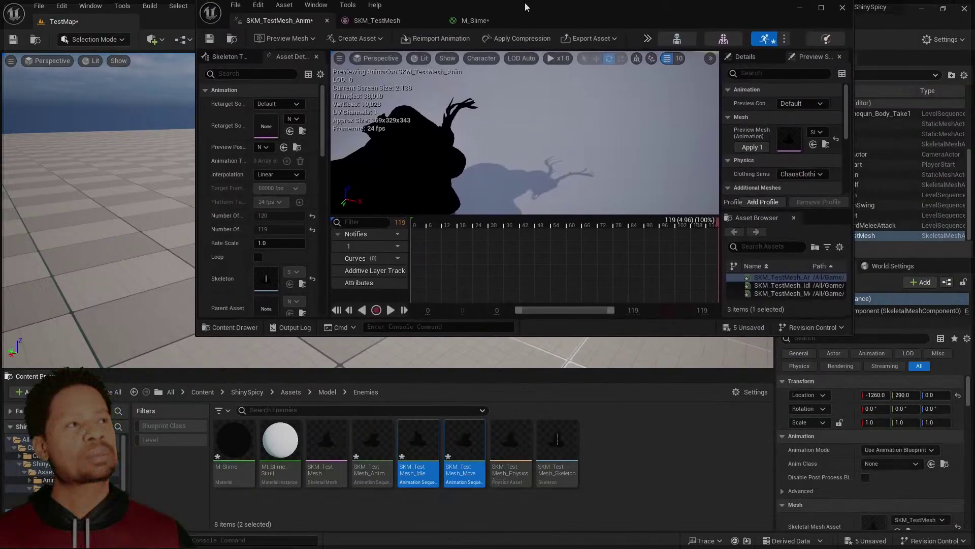
Open the SKM_TestMesh skeletal mesh, reset the material of Element 0 to None and save the mesh
{"action": "double_click", "coordinate": [526, 6]}
{"action": "left_click", "coordinate": [31, 540]}
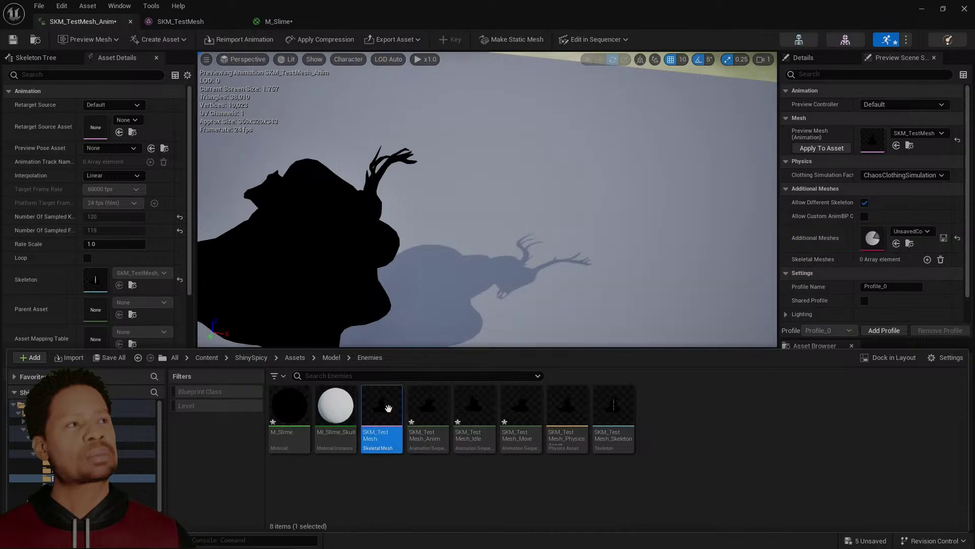
{"action": "double_click", "coordinate": [381, 407]}
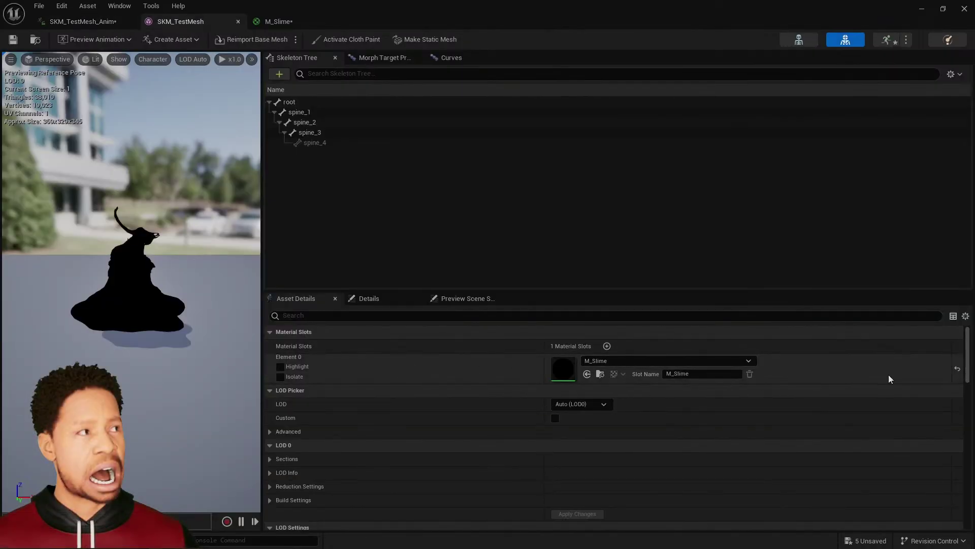
{"action": "left_click", "coordinate": [958, 369]}
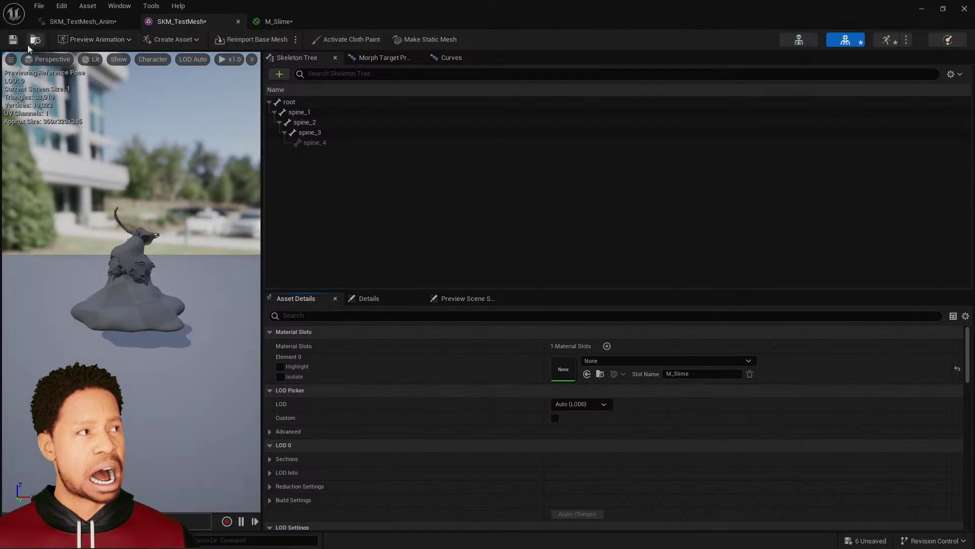
{"action": "left_click", "coordinate": [277, 21]}
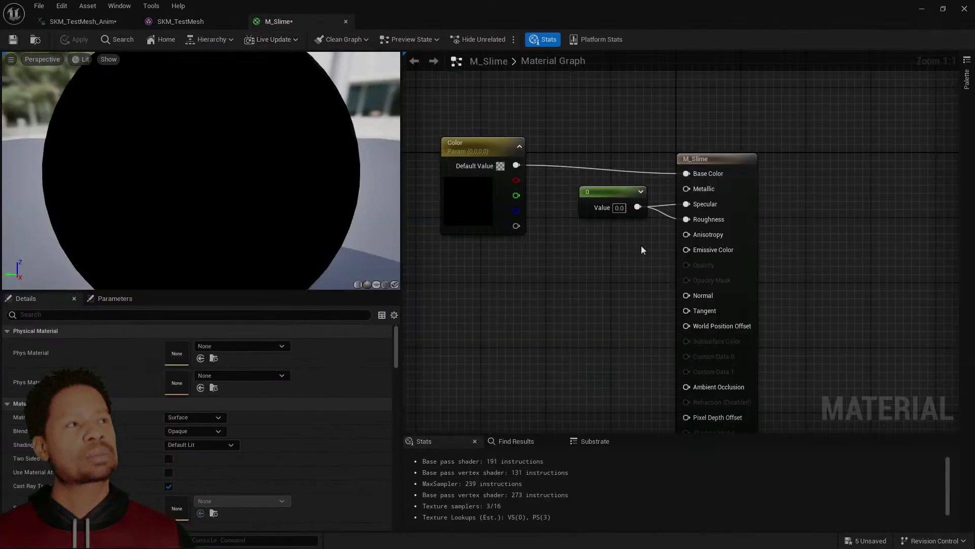
{"action": "left_click", "coordinate": [193, 23]}
Open the SKM_TestMesh_Idle sequence and play it, viewing the slime monster from another angle
{"action": "left_click", "coordinate": [82, 22]}
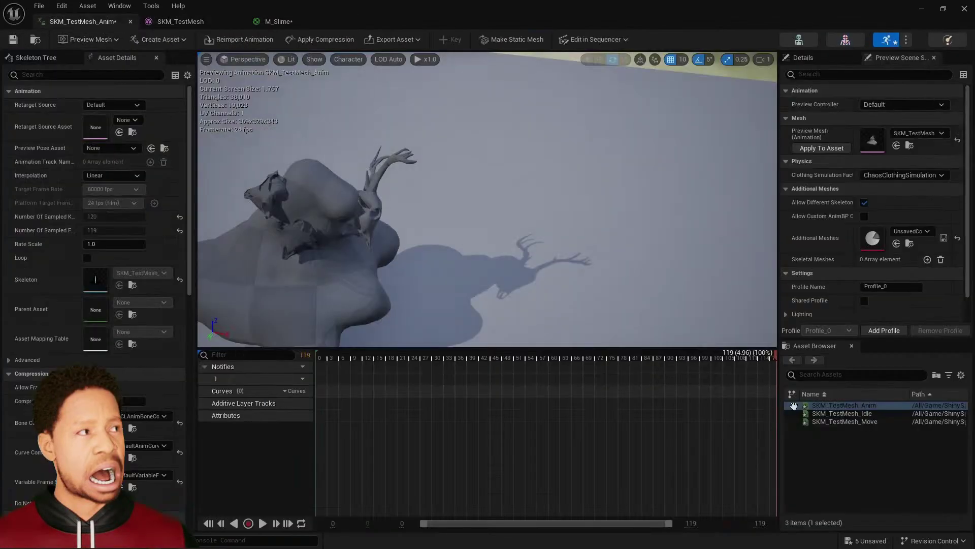
{"action": "double_click", "coordinate": [845, 414]}
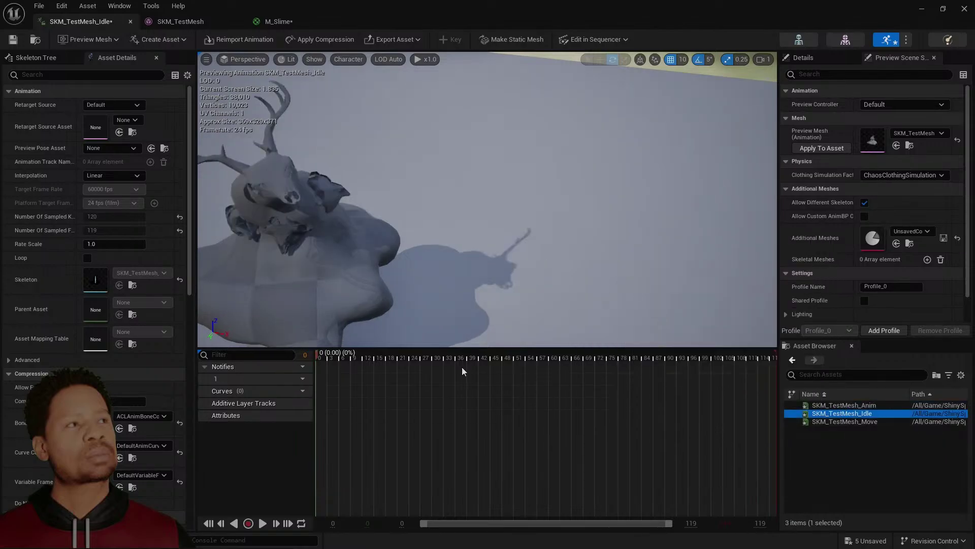
{"action": "left_click", "coordinate": [263, 524]}
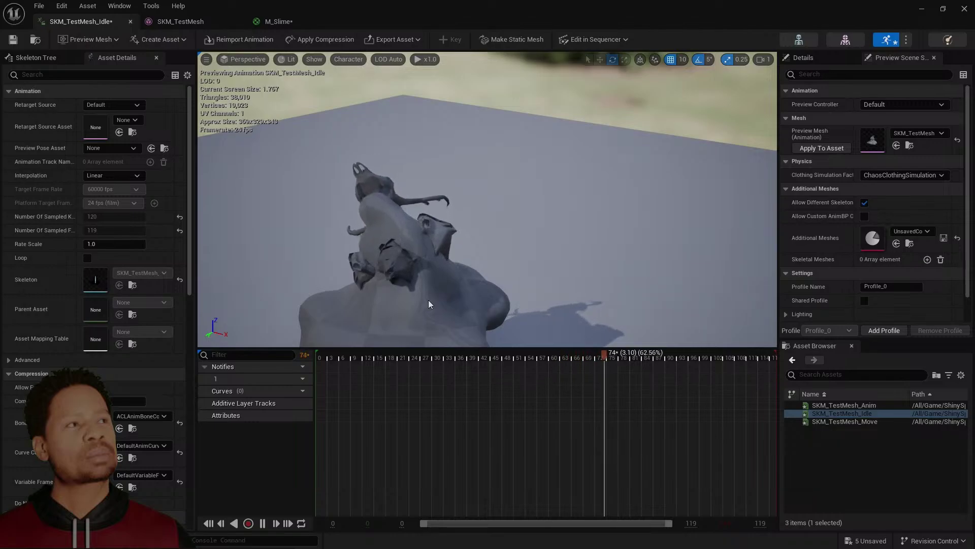
{"action": "left_click_drag", "start_coordinate": [711, 234], "coordinate": [758, 276]}
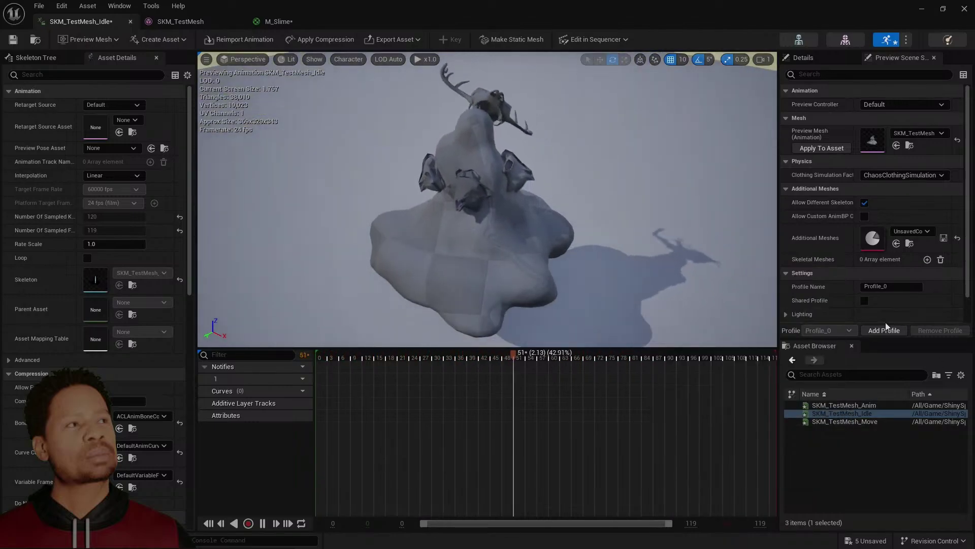
Pause SKM_TestMesh_Idle, remove frames 100 to 120 from the sequence and save it
{"action": "left_click", "coordinate": [263, 524]}
{"action": "left_click_drag", "start_coordinate": [720, 353], "coordinate": [680, 370]}
{"action": "right_click", "coordinate": [680, 370]}
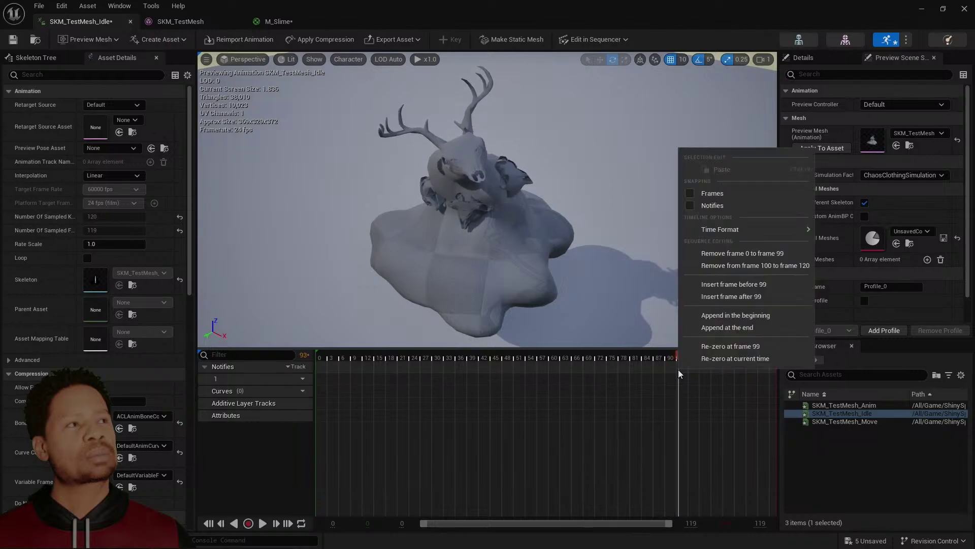
{"action": "left_click", "coordinate": [808, 270]}
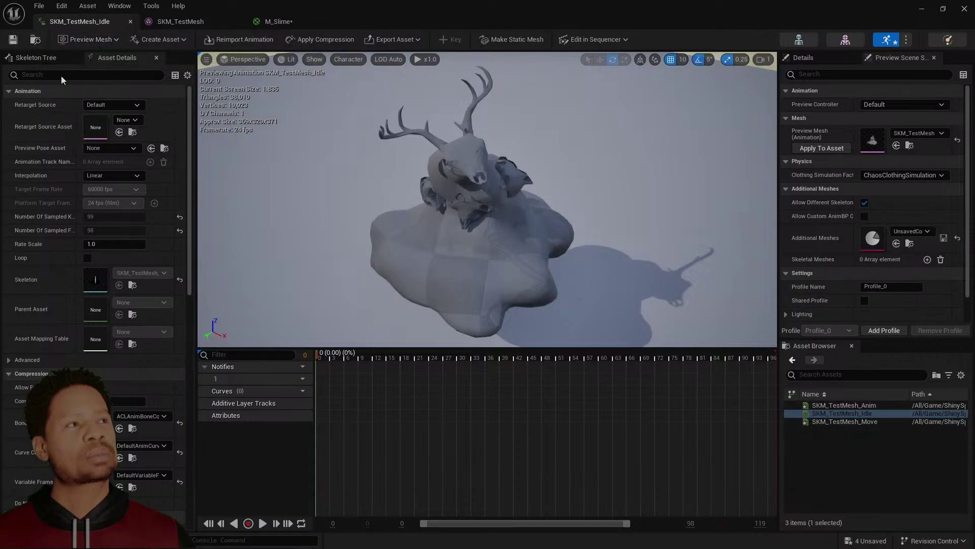
Open the SKM_TestMesh_Move sequence, play it to review the motion and pause playback
{"action": "double_click", "coordinate": [846, 421]}
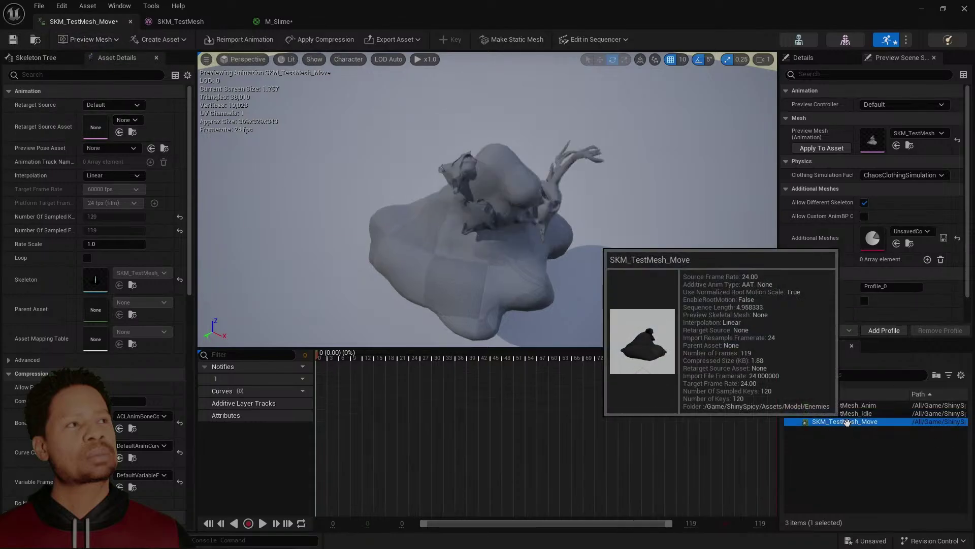
{"action": "left_click", "coordinate": [263, 523]}
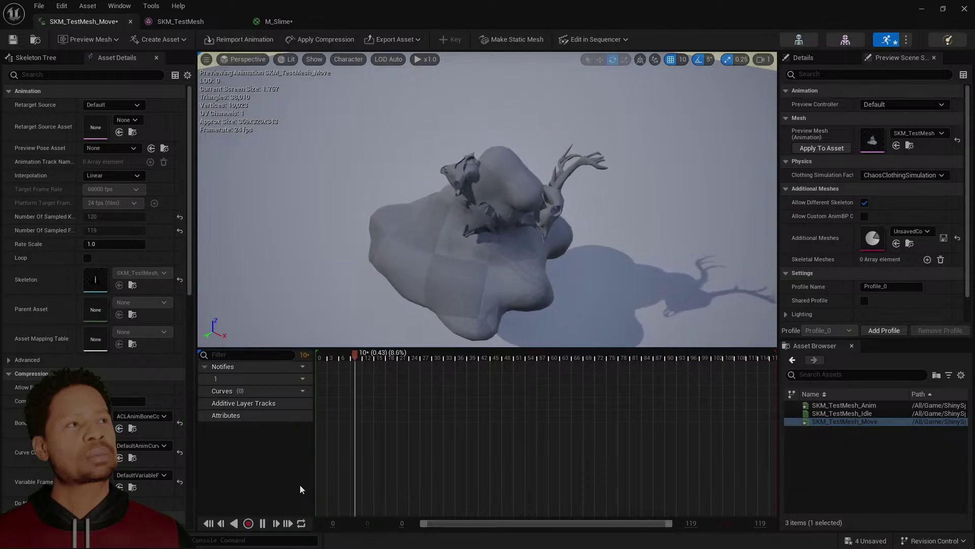
{"action": "left_click", "coordinate": [262, 523]}
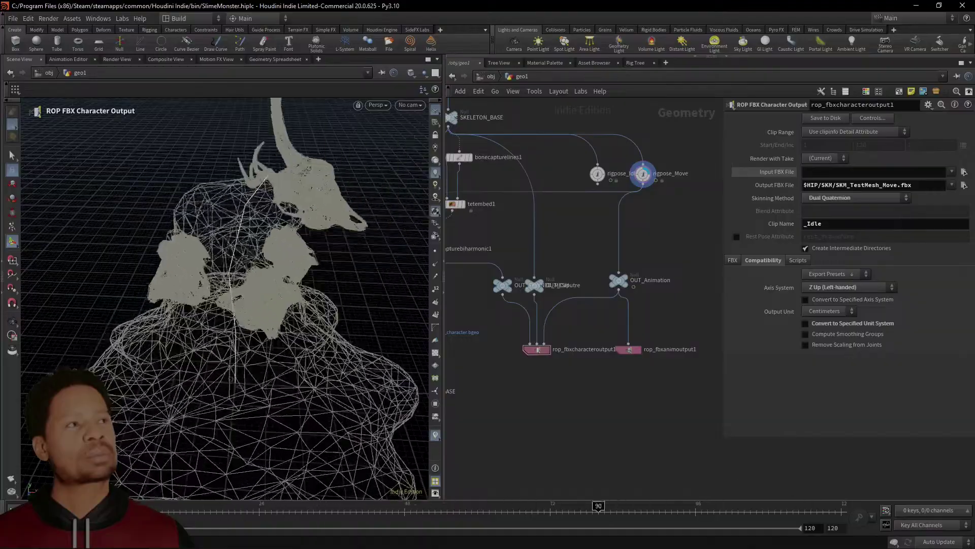
Switch back to Houdini and check the render override settings of rop_fbxcharacteroutput1
{"action": "left_click", "coordinate": [873, 516]}
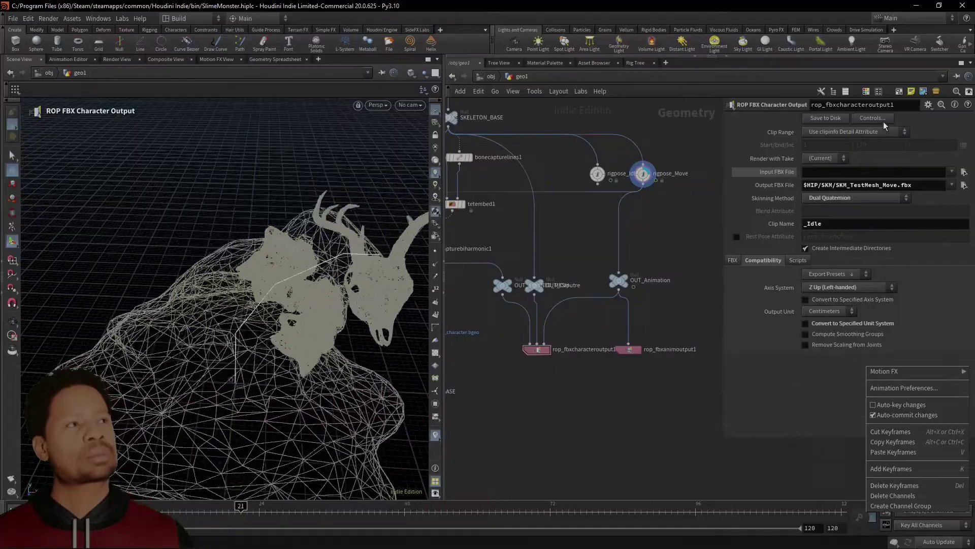
{"action": "left_click", "coordinate": [883, 122]}
{"action": "left_click", "coordinate": [882, 120]}
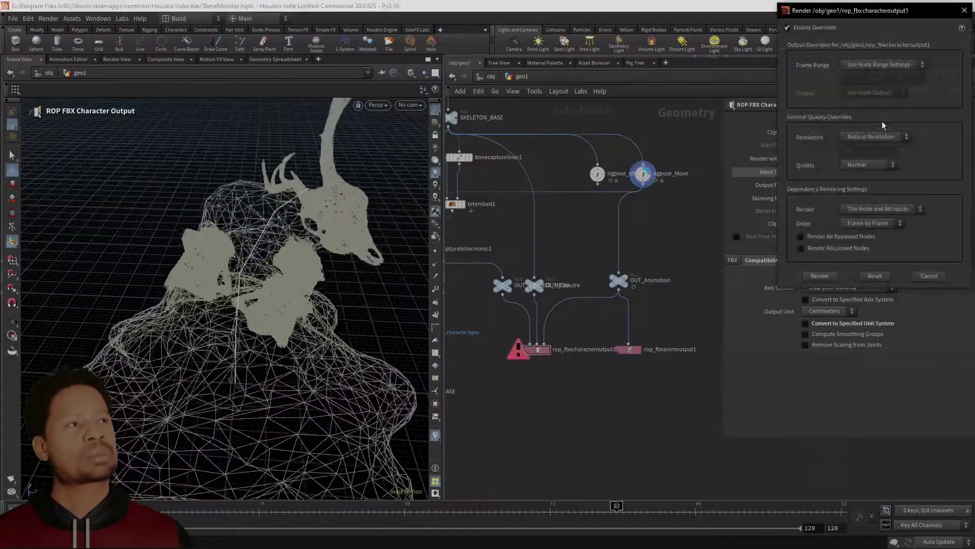
{"action": "left_click", "coordinate": [964, 10]}
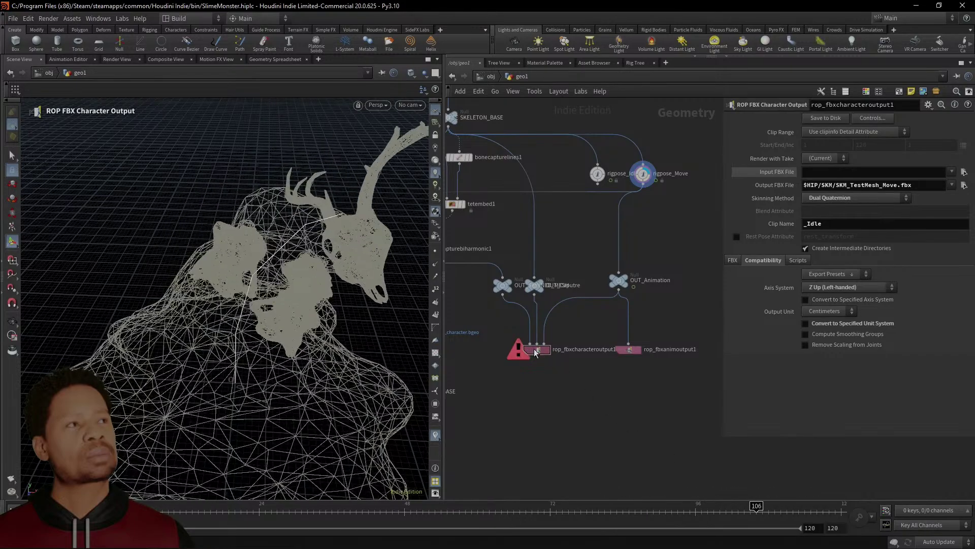
Inspect the error on rop_fbxcharacteroutput1, set its clip range to Render Current Frame and recheck its render override settings
{"action": "left_click", "coordinate": [519, 352]}
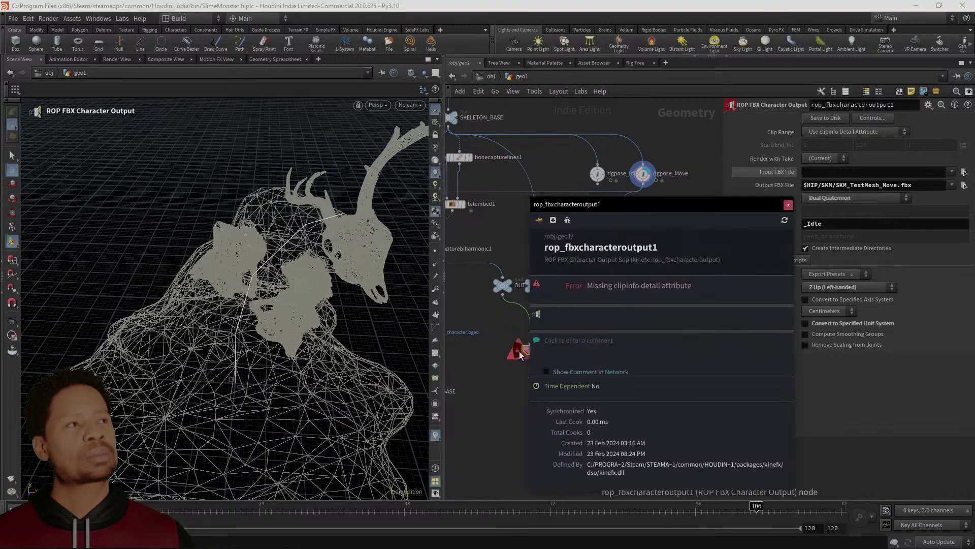
{"action": "left_click", "coordinate": [878, 132]}
{"action": "left_click", "coordinate": [862, 155]}
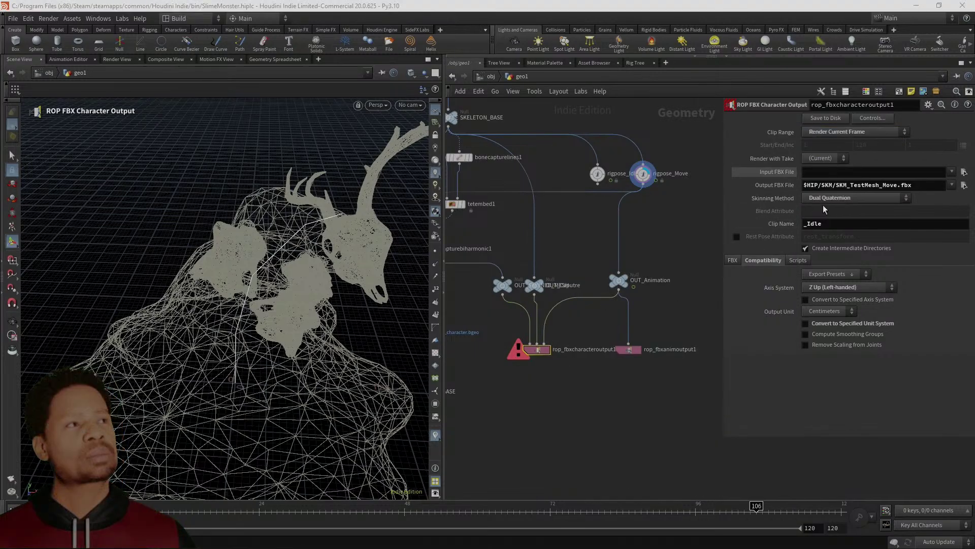
{"action": "left_click", "coordinate": [872, 118]}
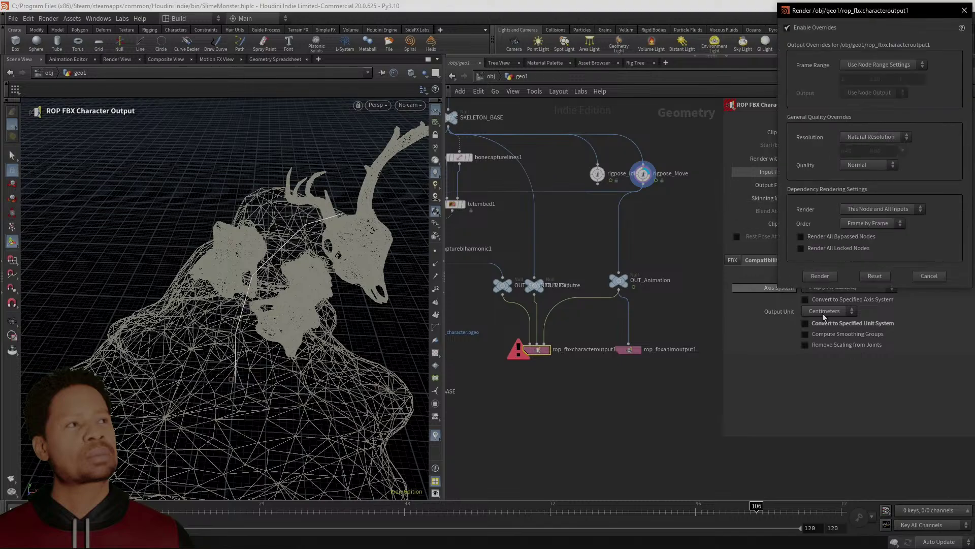
{"action": "left_click", "coordinate": [930, 275]}
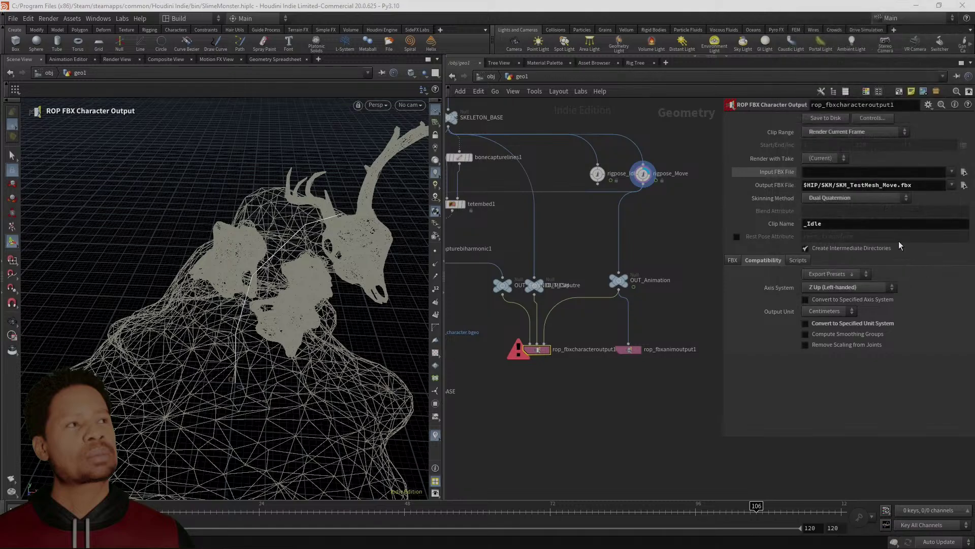
Set rop_fbxcharacteroutput1's clip range to Render Frame Range and fill its start and end from the playback frame range
{"action": "left_click", "coordinate": [863, 134]}
{"action": "left_click", "coordinate": [852, 166]}
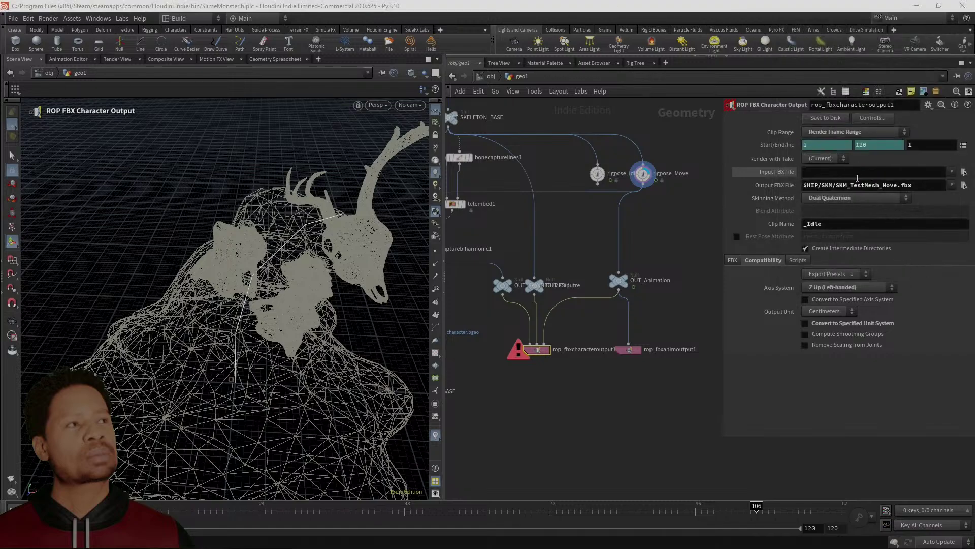
{"action": "left_click", "coordinate": [963, 145]}
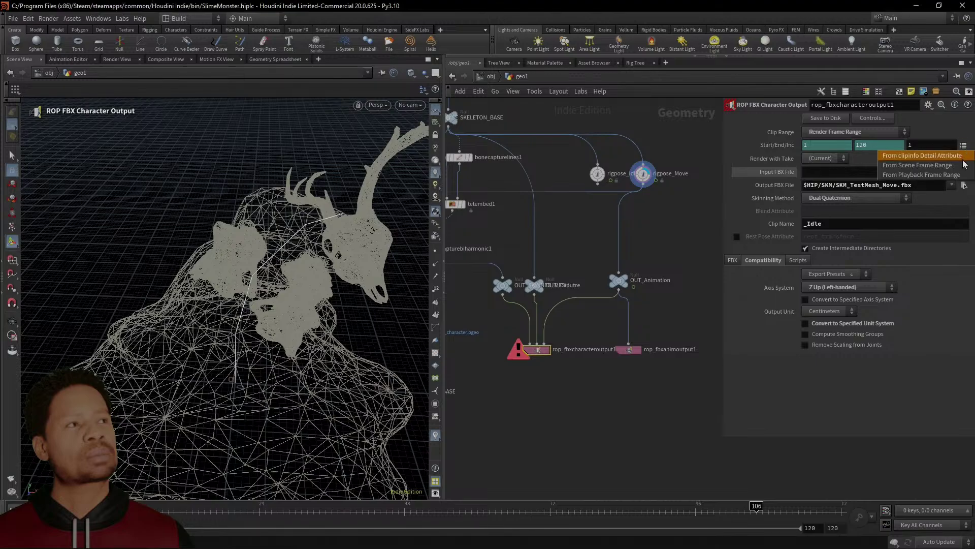
{"action": "left_click", "coordinate": [940, 174]}
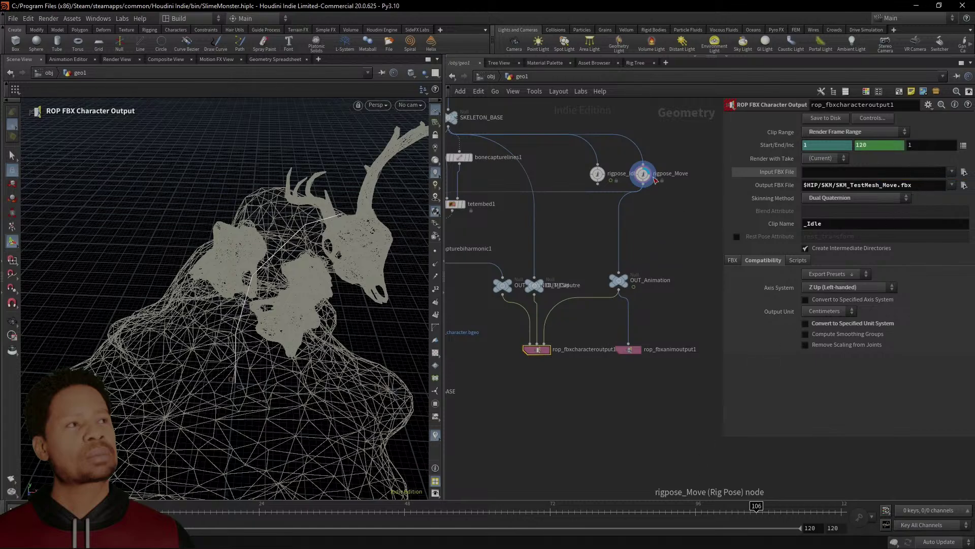
Feed rigpose_Idle into OUT_Animation and refill the export's start and end from the playback frame range at frame 120
{"action": "left_click_drag", "start_coordinate": [598, 181], "coordinate": [618, 274]}
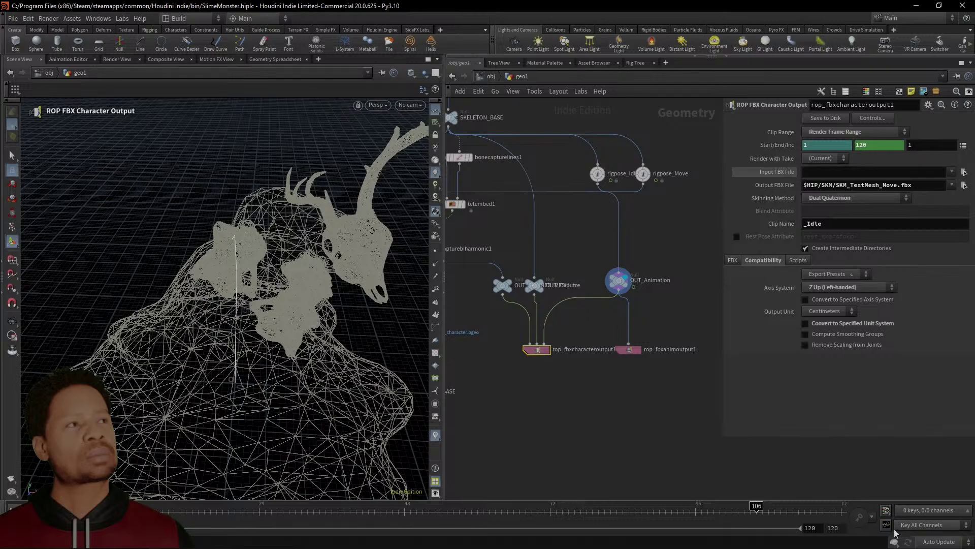
{"action": "left_click", "coordinate": [654, 510]}
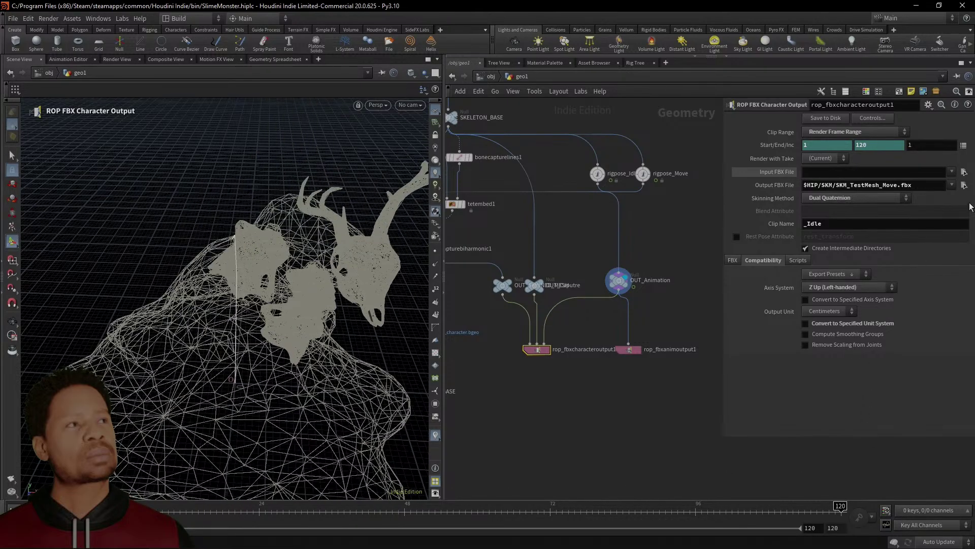
{"action": "left_click", "coordinate": [963, 145]}
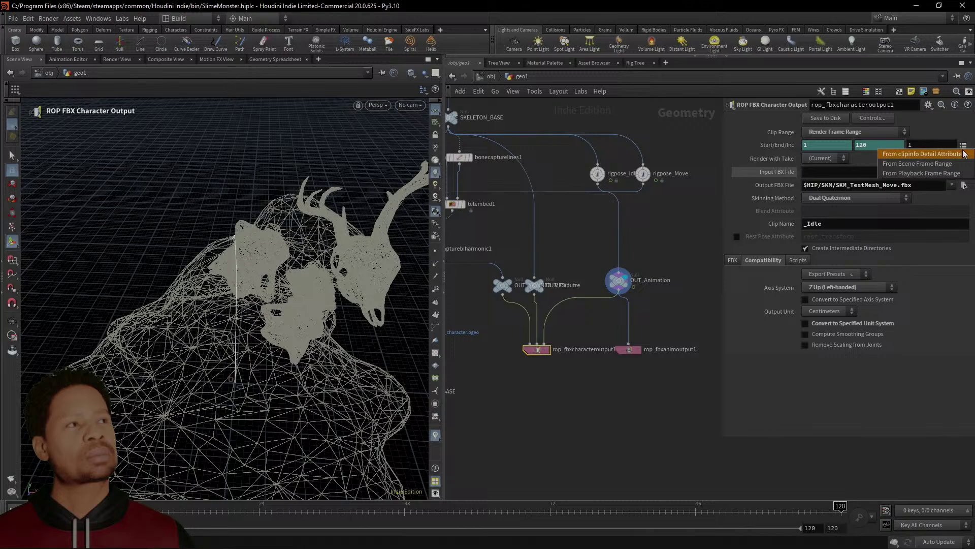
{"action": "left_click", "coordinate": [948, 174]}
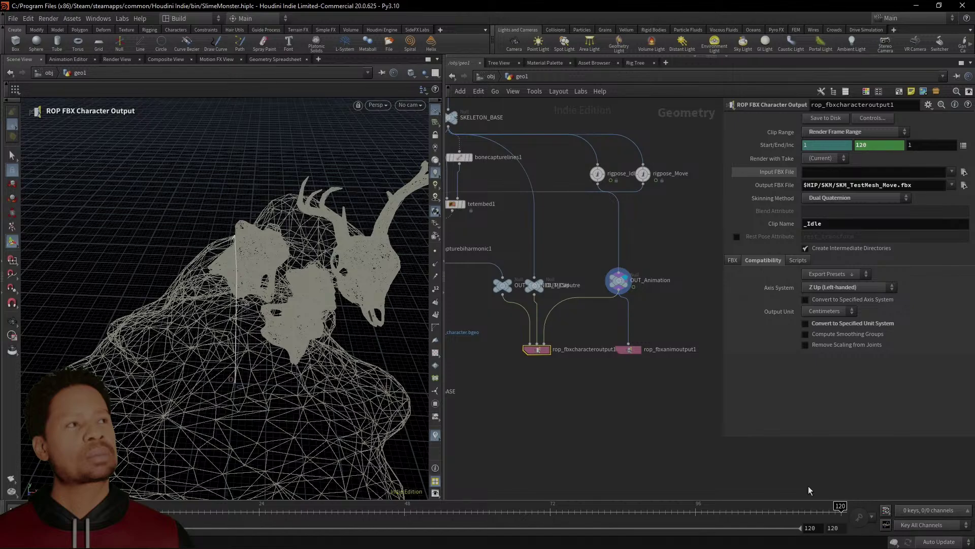
Scrub the timeline from the start to frame 74 to review the idle motion
{"action": "scroll", "coordinate": [579, 398], "scroll_direction": "down", "scroll_amount": 3}
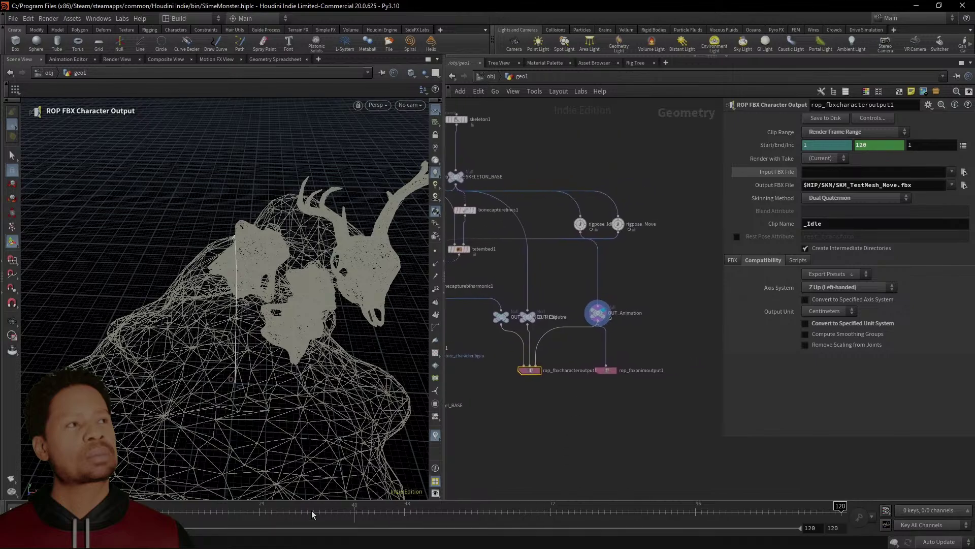
{"action": "left_click", "coordinate": [55, 510]}
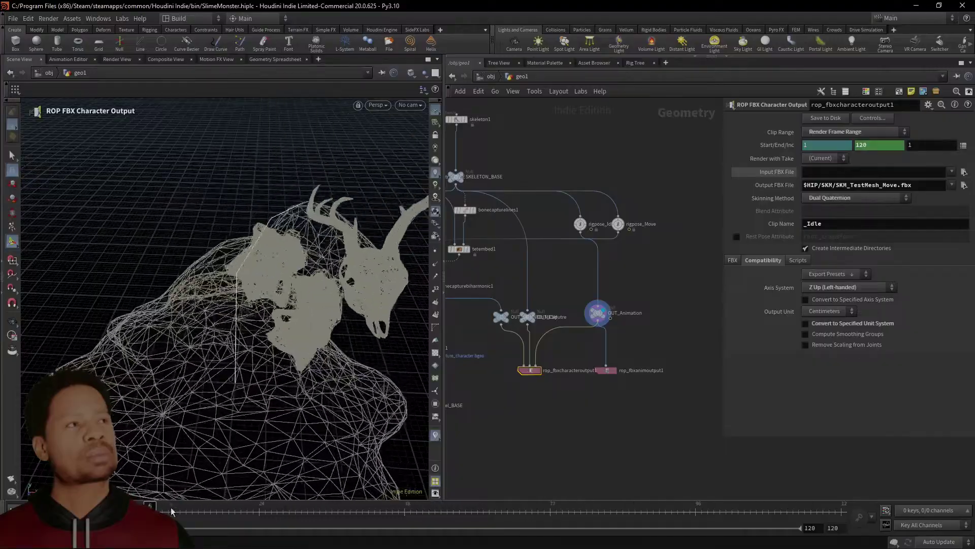
{"action": "left_click_drag", "start_coordinate": [171, 508], "coordinate": [542, 466]}
Compare the timeline keyframes of rigpose_Move and rigpose_Idle
{"action": "scroll", "coordinate": [625, 288], "scroll_direction": "up", "scroll_amount": 3}
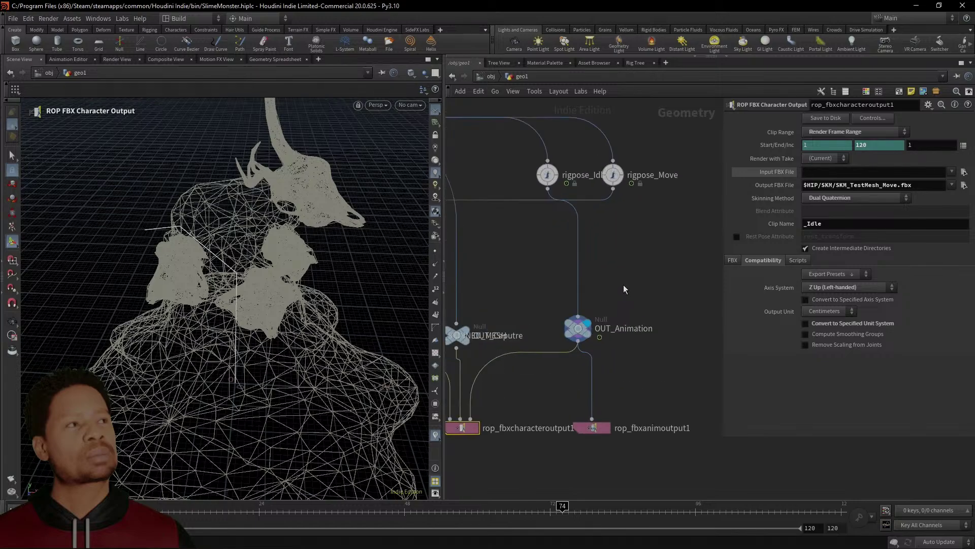
{"action": "middle_click_drag", "start_coordinate": [611, 268], "coordinate": [633, 307]}
{"action": "left_click", "coordinate": [642, 215]}
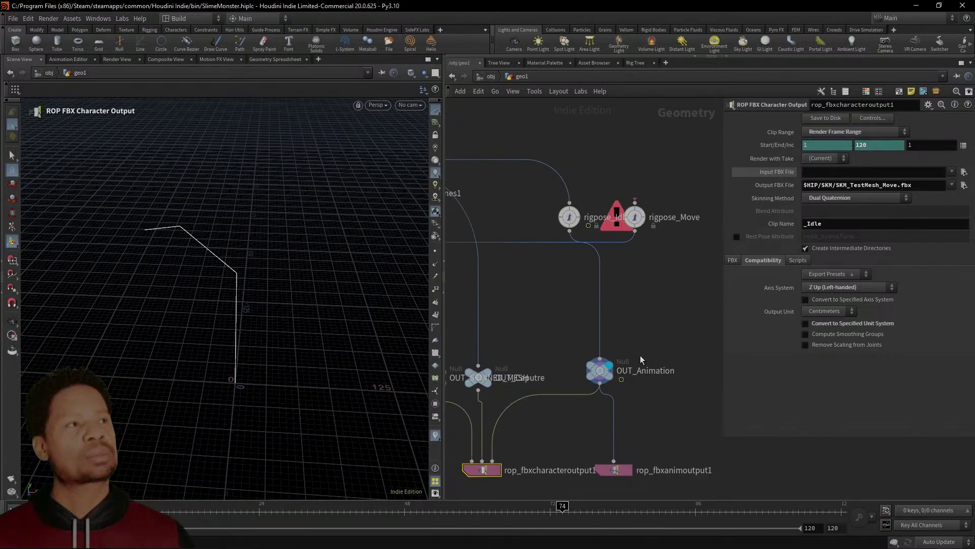
{"action": "key", "text": "Up"}
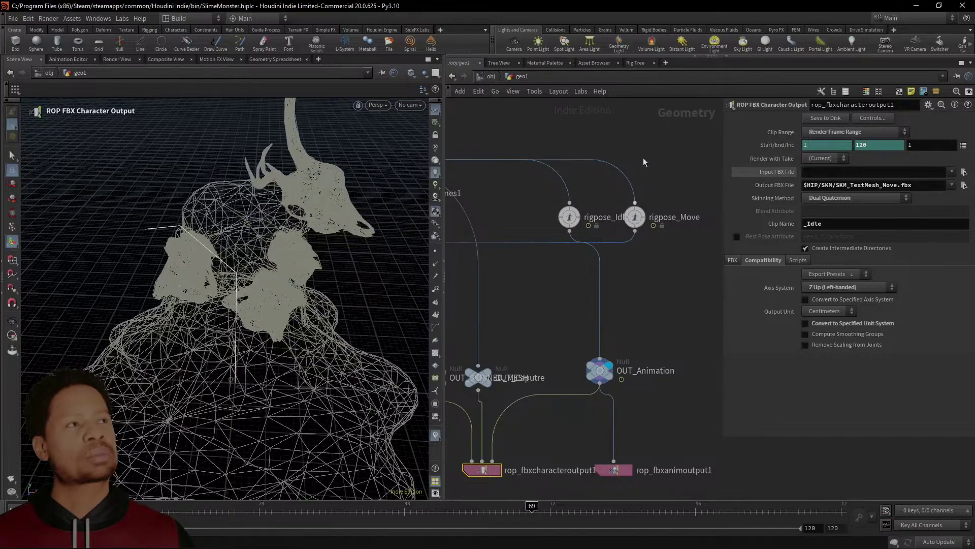
{"action": "mouse_move", "coordinate": [642, 218]}
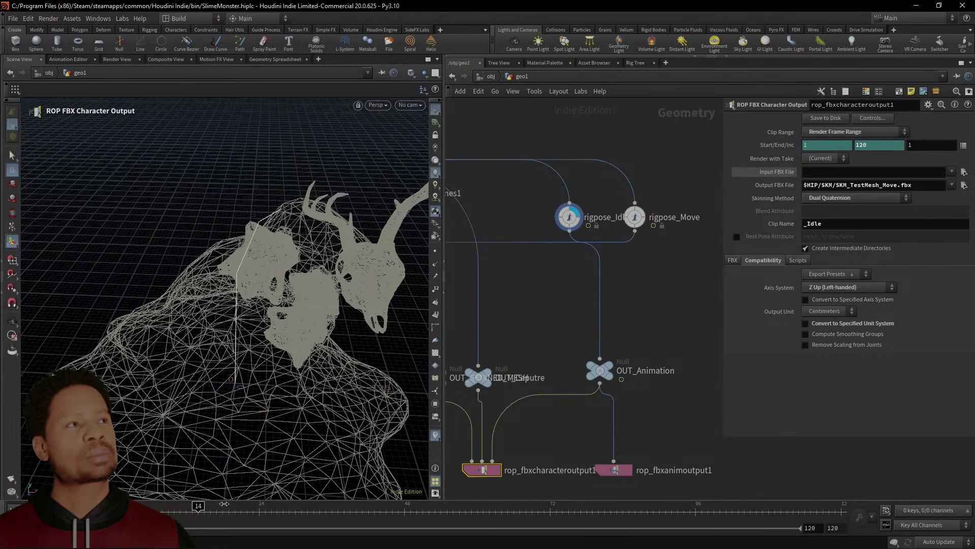
{"action": "left_click", "coordinate": [636, 218]}
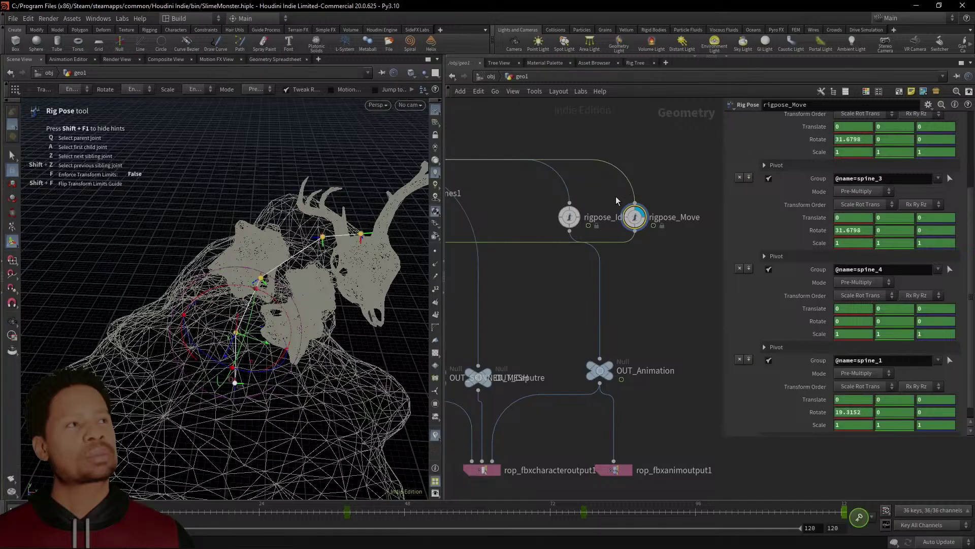
{"action": "left_click", "coordinate": [571, 217]}
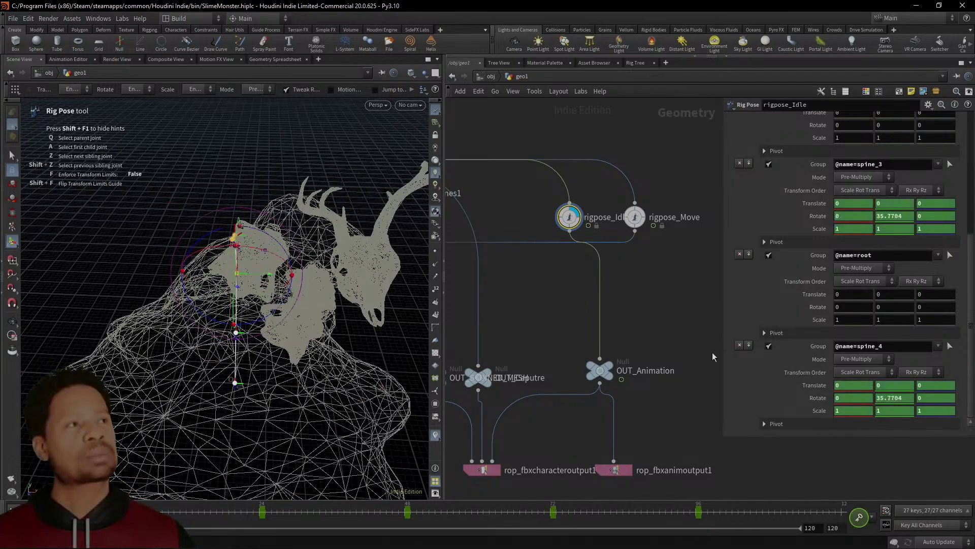
Connect the skeleton output of rigpose_Move to OUT_Animation in place of rigpose_Idle
{"action": "scroll", "coordinate": [669, 324], "scroll_direction": "down", "scroll_amount": 5}
{"action": "scroll", "coordinate": [608, 335], "scroll_direction": "up", "scroll_amount": 2}
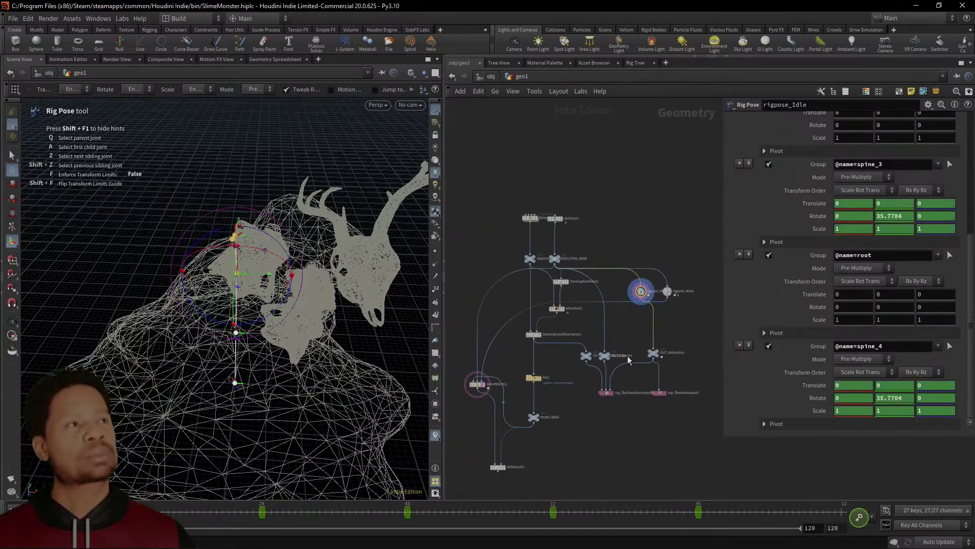
{"action": "middle_click_drag", "start_coordinate": [669, 321], "coordinate": [633, 316]}
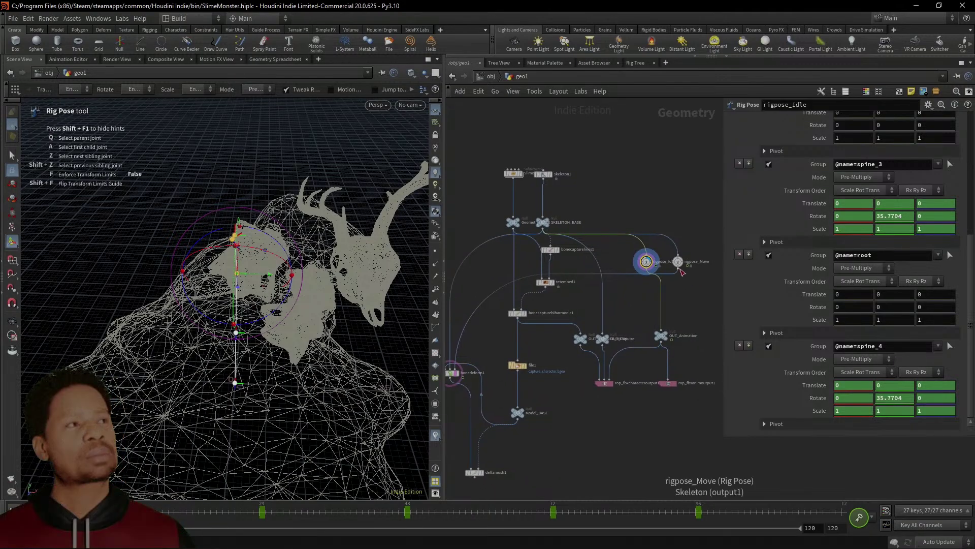
{"action": "scroll", "coordinate": [684, 325], "scroll_direction": "up", "scroll_amount": 2}
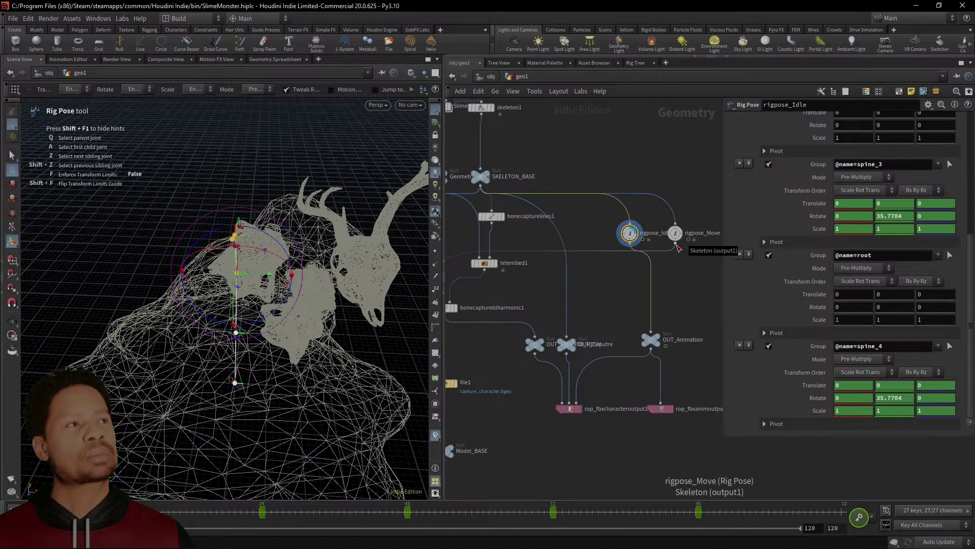
{"action": "left_click_drag", "start_coordinate": [676, 246], "coordinate": [652, 333]}
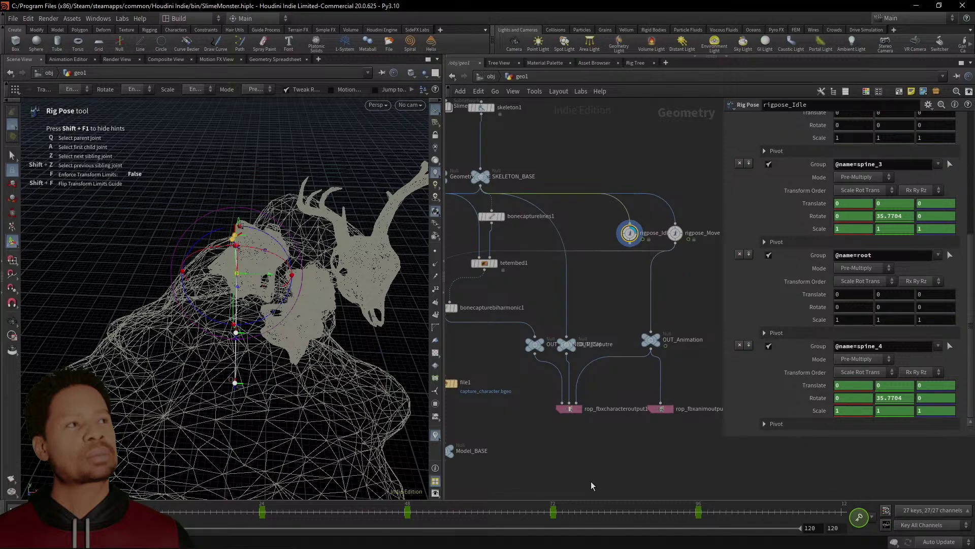
Select the rigpose_Idle keyframes along the timeline, clear the selection and go to frame 120
{"action": "left_click_drag", "start_coordinate": [123, 511], "coordinate": [122, 471]}
{"action": "left_click_drag", "start_coordinate": [147, 511], "coordinate": [727, 522], "text": "shift"}
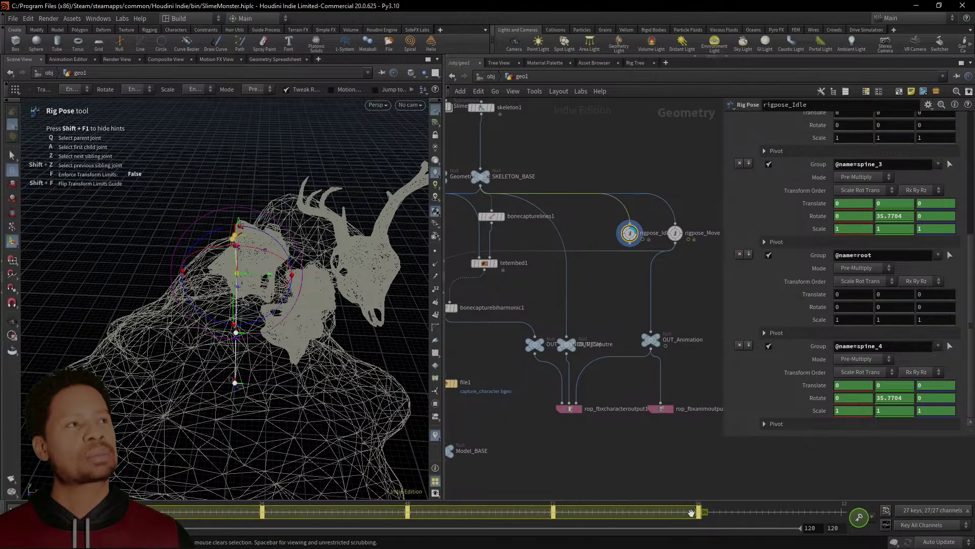
{"action": "left_click_drag", "start_coordinate": [119, 511], "coordinate": [841, 491]}
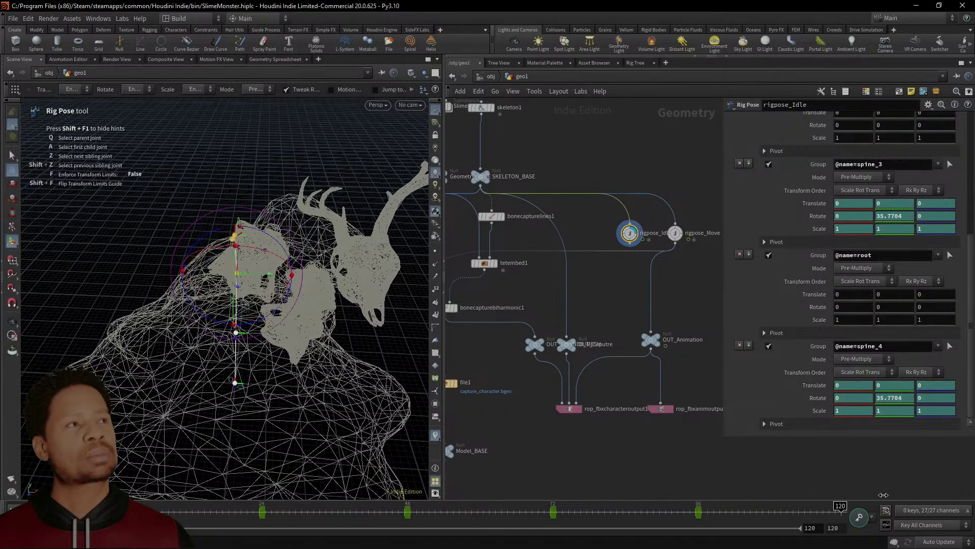
Extend the timeline's end frame to 240 and move the playhead to frame 123
{"action": "left_click", "coordinate": [833, 529]}
{"action": "type", "text": "240"}
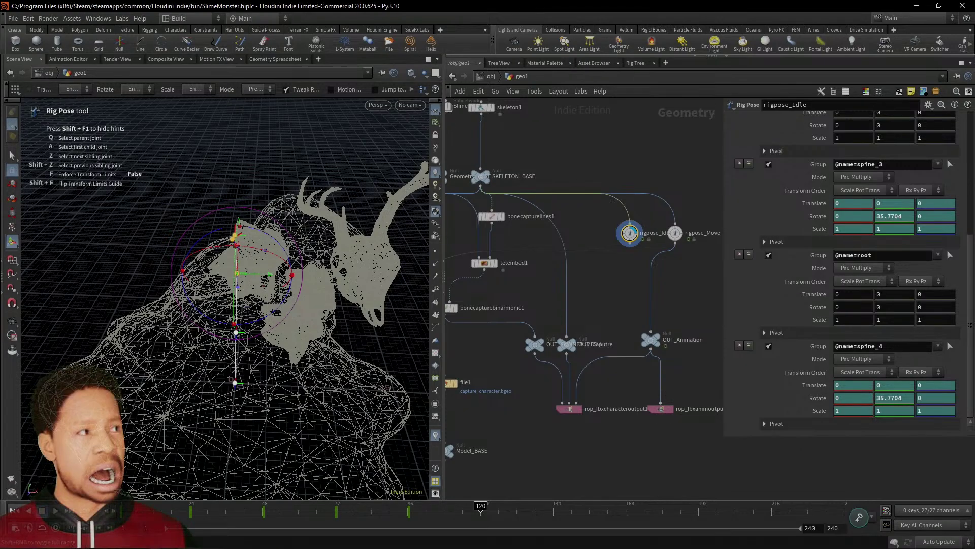
{"action": "mouse_move", "coordinate": [479, 505]}
{"action": "left_mouse_down"}
{"action": "mouse_move", "coordinate": [202, 506]}
{"action": "mouse_move", "coordinate": [514, 506]}
{"action": "mouse_move", "coordinate": [491, 508]}
{"action": "left_mouse_up"}
{"action": "middle_click_drag", "start_coordinate": [548, 429], "coordinate": [674, 367]}
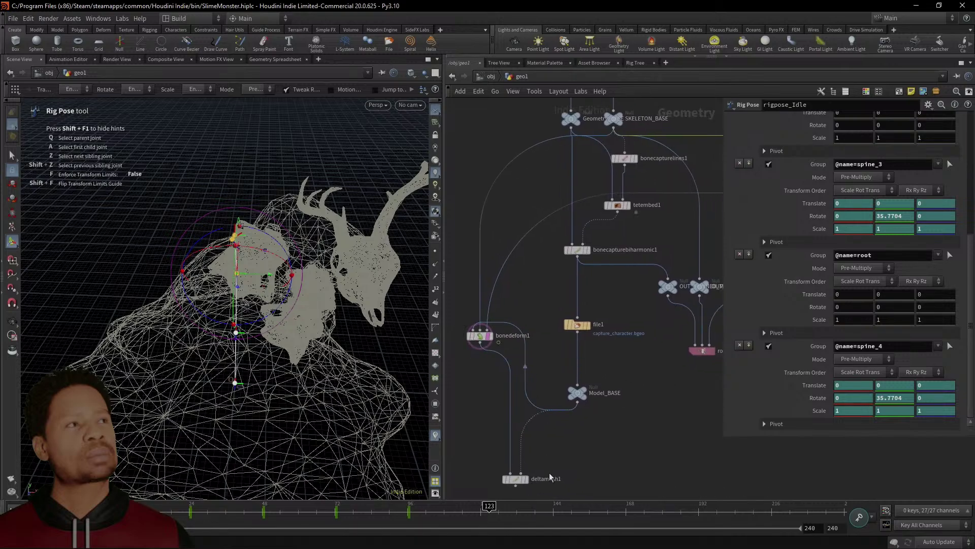